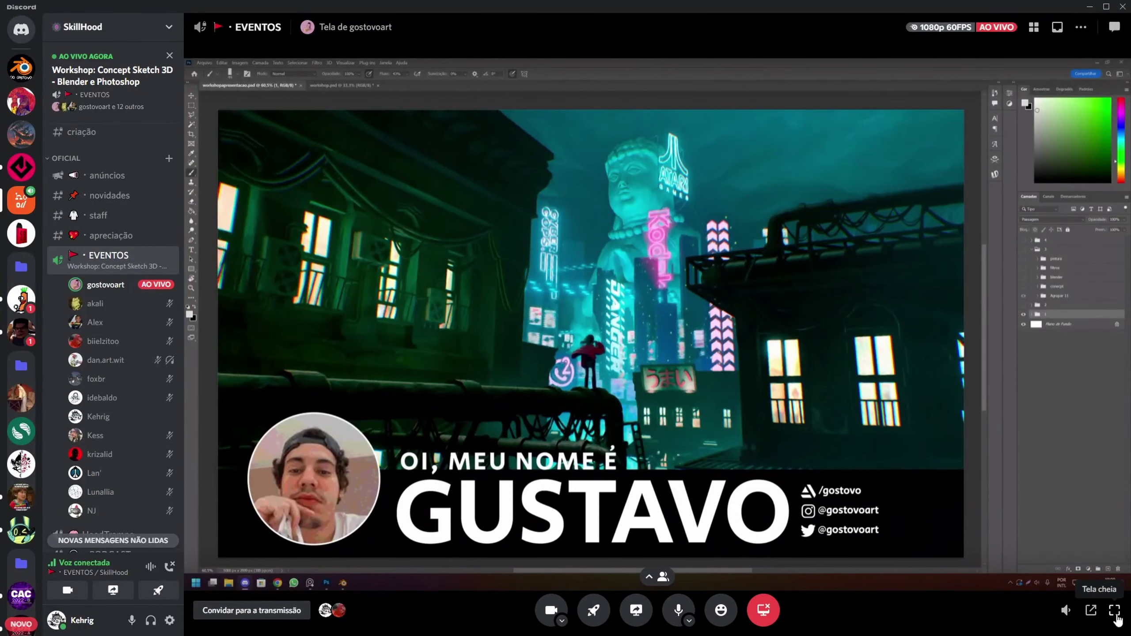
Make the shared Photoshop stream of the cyberpunk Buddha city scene fullscreen.
left_click(1116, 612)
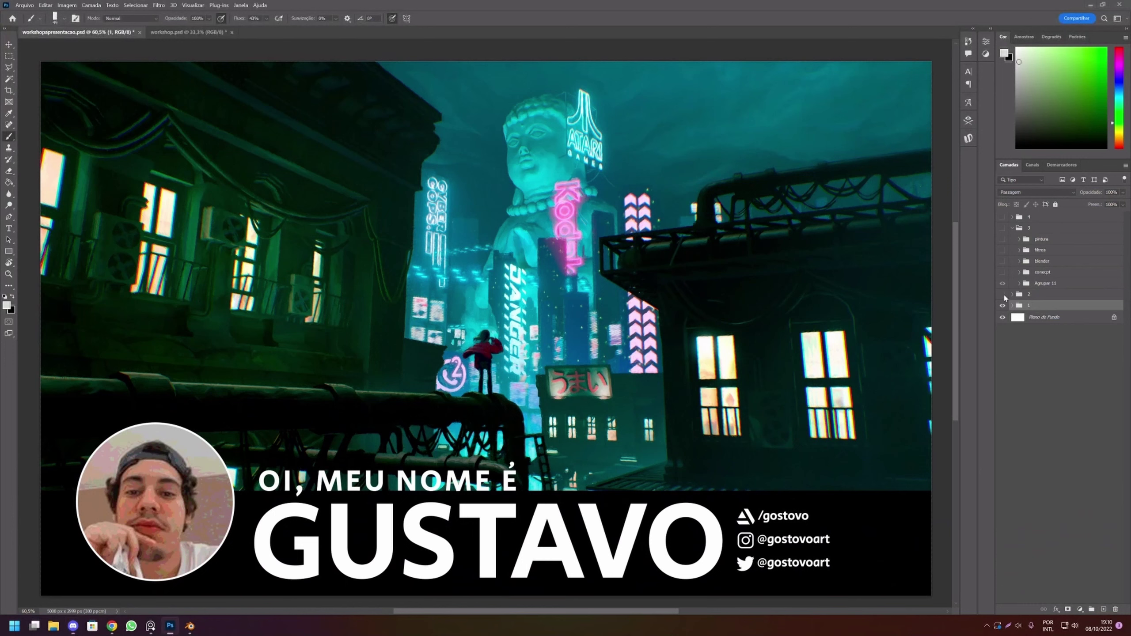
Turn on group 2's visibility to display the portfolio collage over the city scene.
left_click(1002, 294)
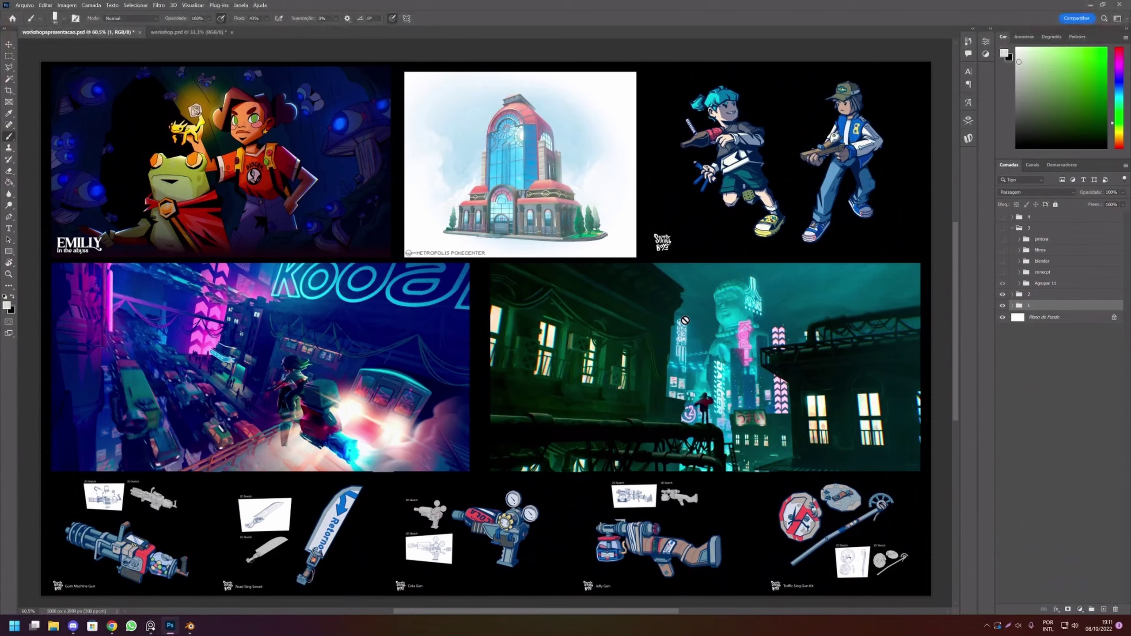
Zoom into and frame the Emily in the abyss artwork, then zoom back out to the top row.
scroll(148, 165, "up", 3)
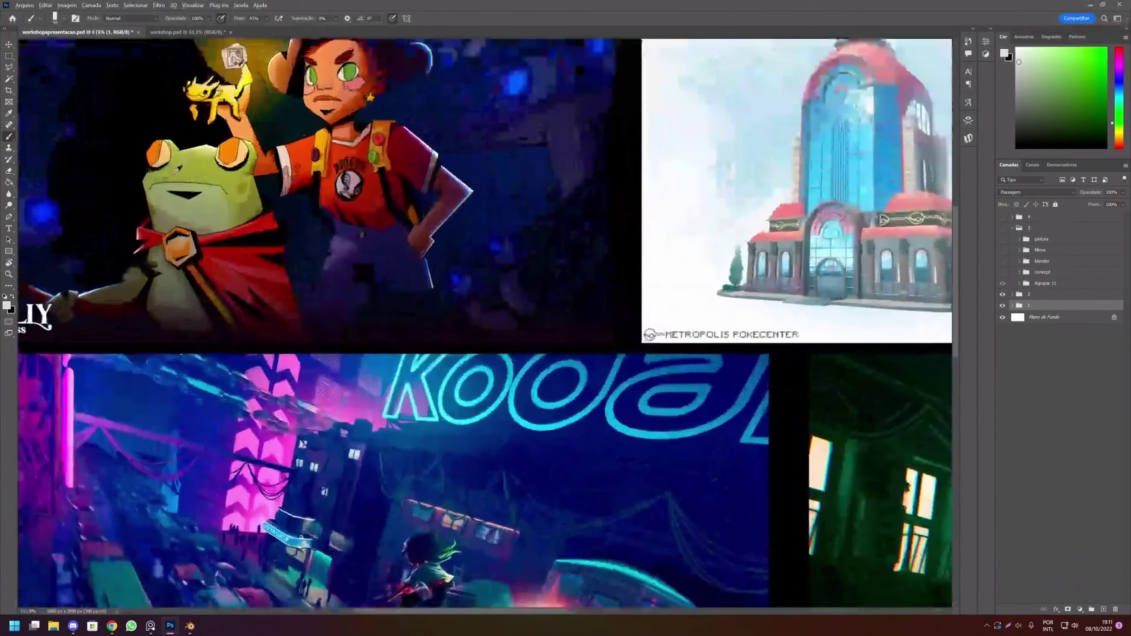
scroll(177, 169, "up", 1)
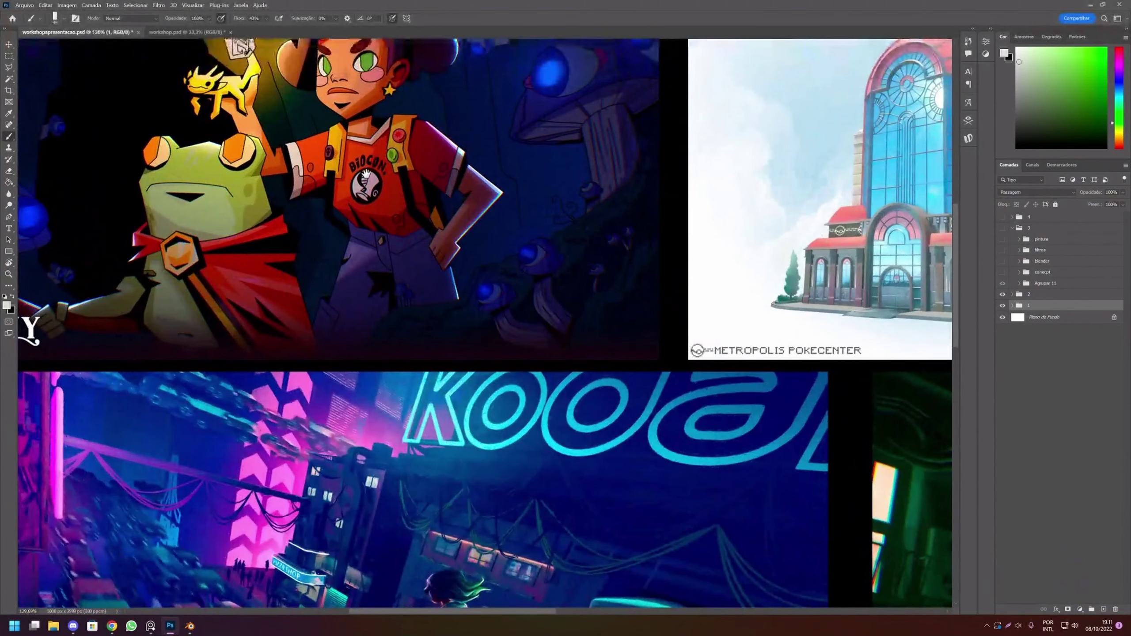
scroll(365, 173, "down", 1)
left_click_drag(365, 172, 519, 375)
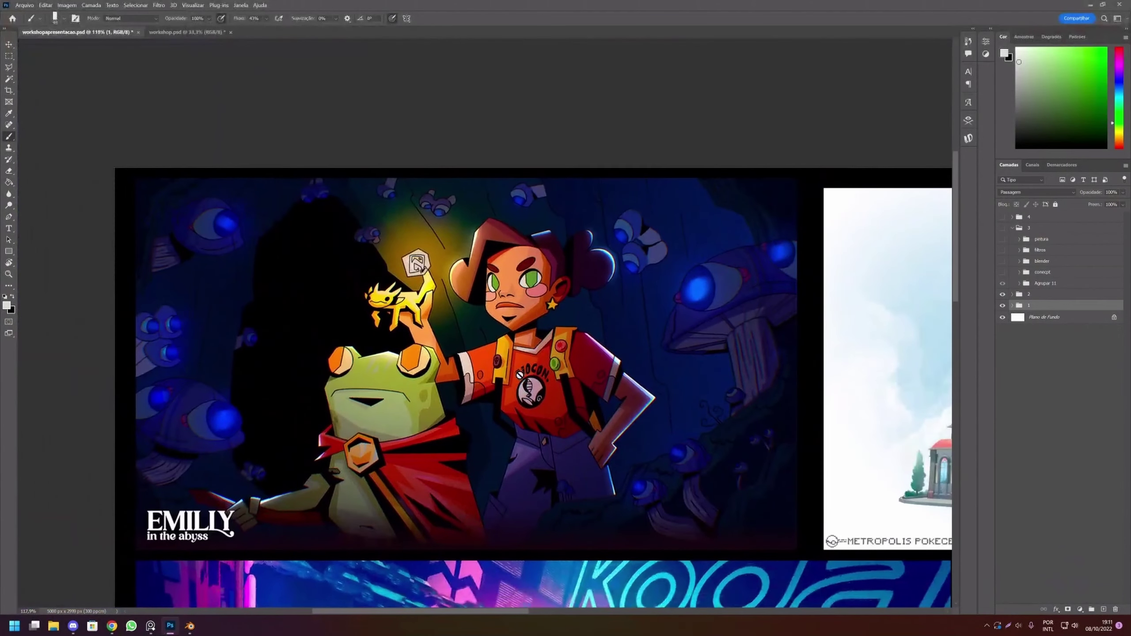
scroll(519, 375, "down", 1)
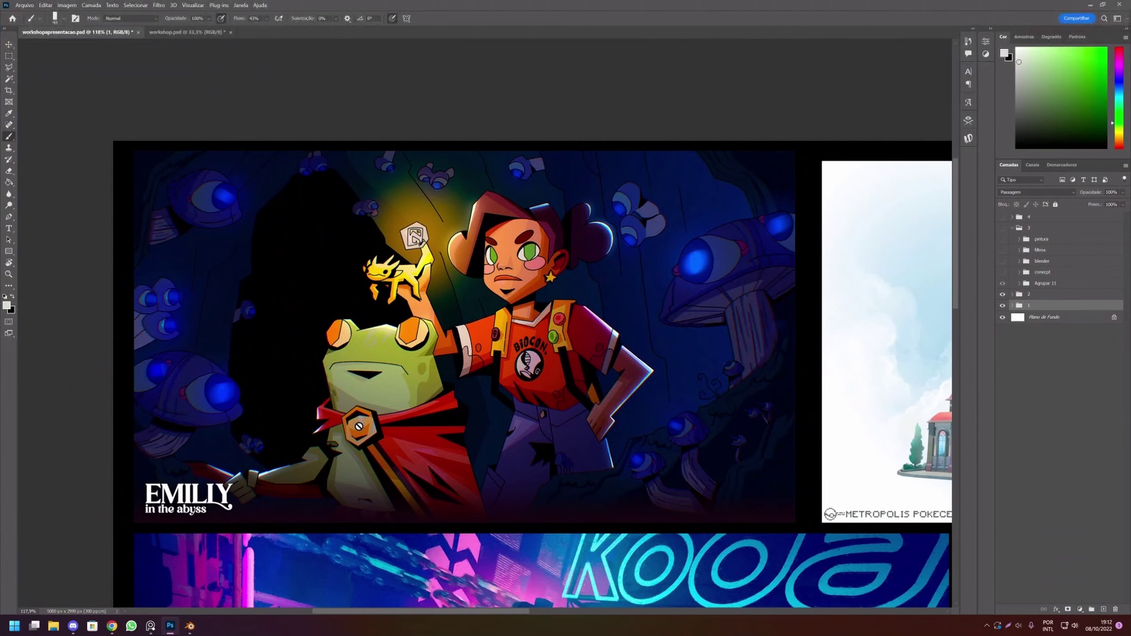
scroll(387, 424, "down", 2)
Pan to the Street Boys panel and zoom in on its two characters.
scroll(683, 449, "down", 2)
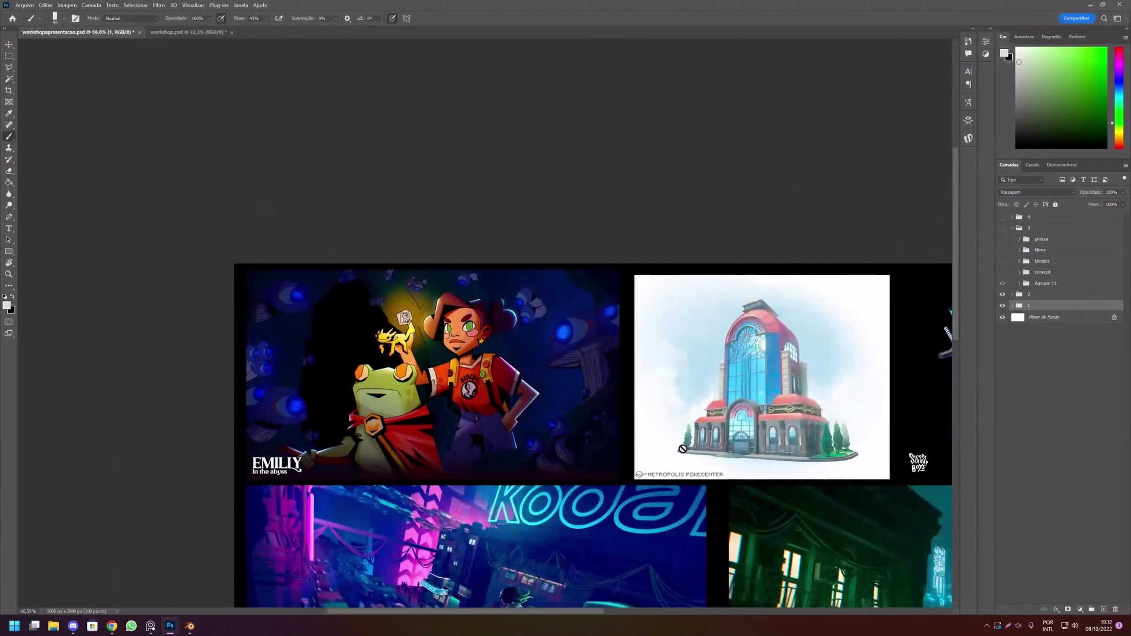
mouse_move(683, 448)
left_mouse_down()
mouse_move(536, 404)
mouse_move(410, 450)
left_mouse_up()
scroll(536, 404, "down", 2)
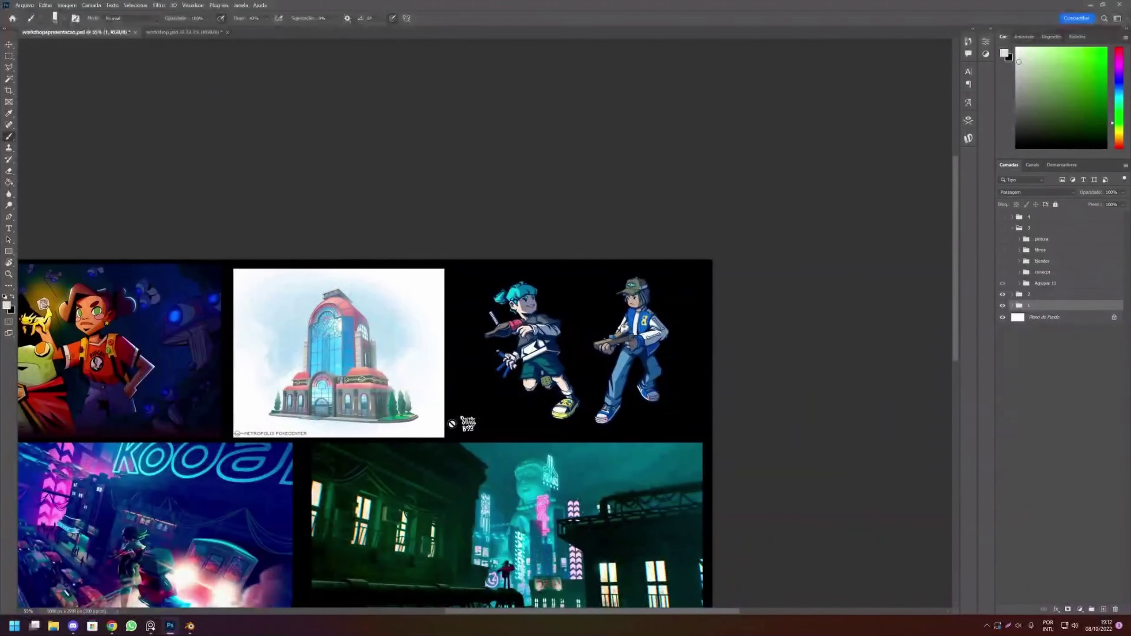
scroll(499, 389, "up", 2)
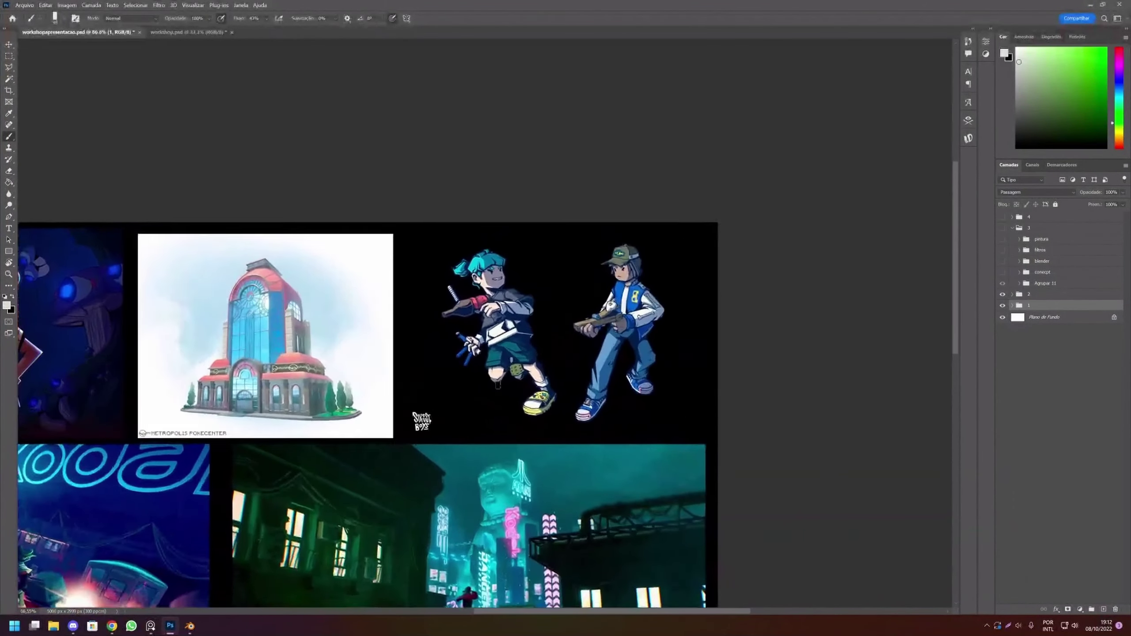
scroll(499, 388, "up", 6)
scroll(502, 389, "up", 4)
scroll(505, 389, "up", 1)
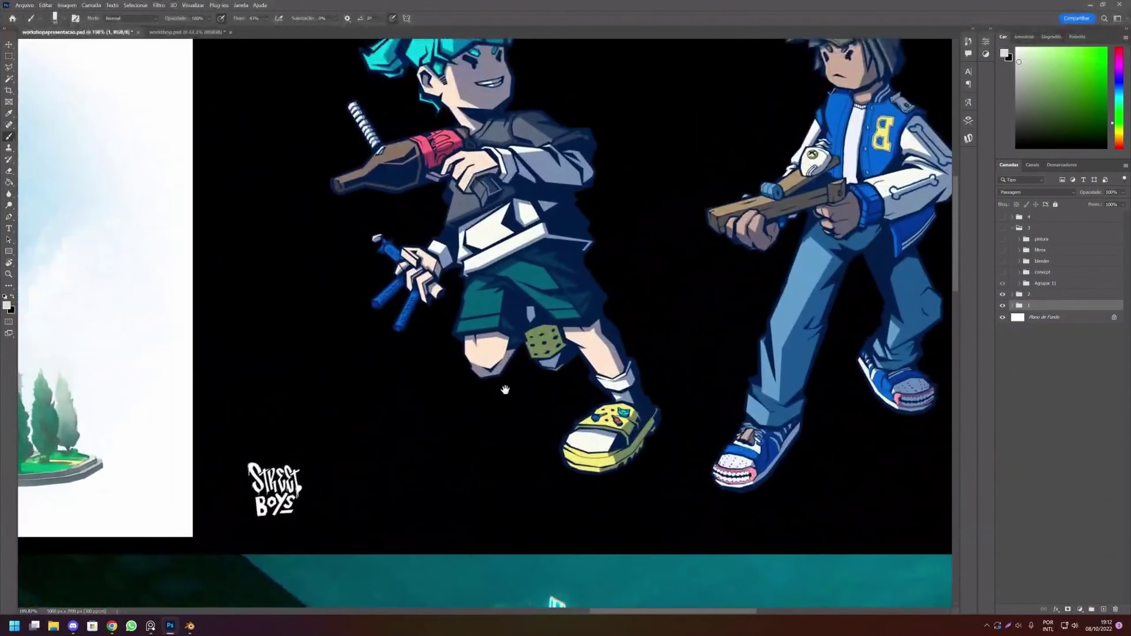
scroll(505, 389, "down", 2)
scroll(468, 405, "down", 1)
scroll(432, 424, "down", 1)
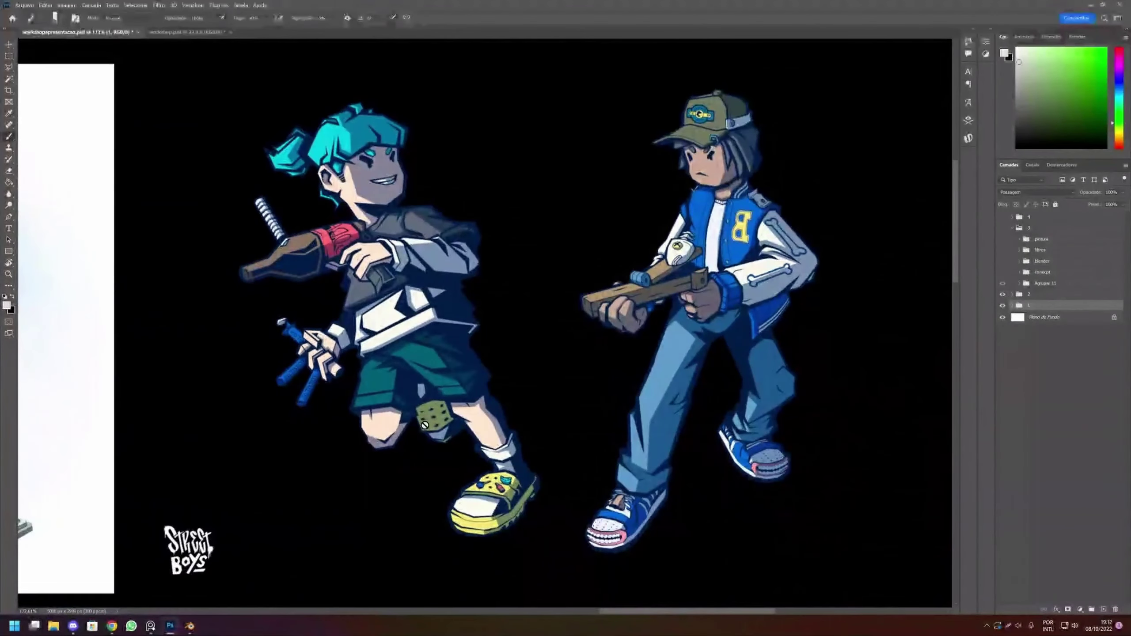
scroll(425, 425, "down", 1)
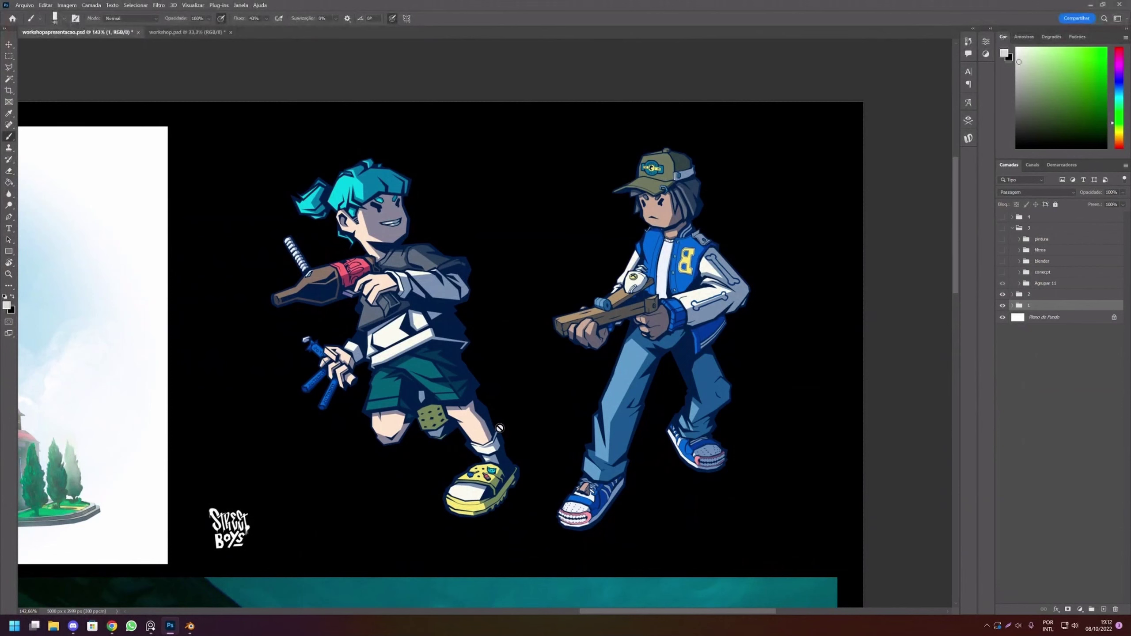
Zoom out to bring the neon city scenes and weapon row into view.
scroll(500, 428, "down", 2)
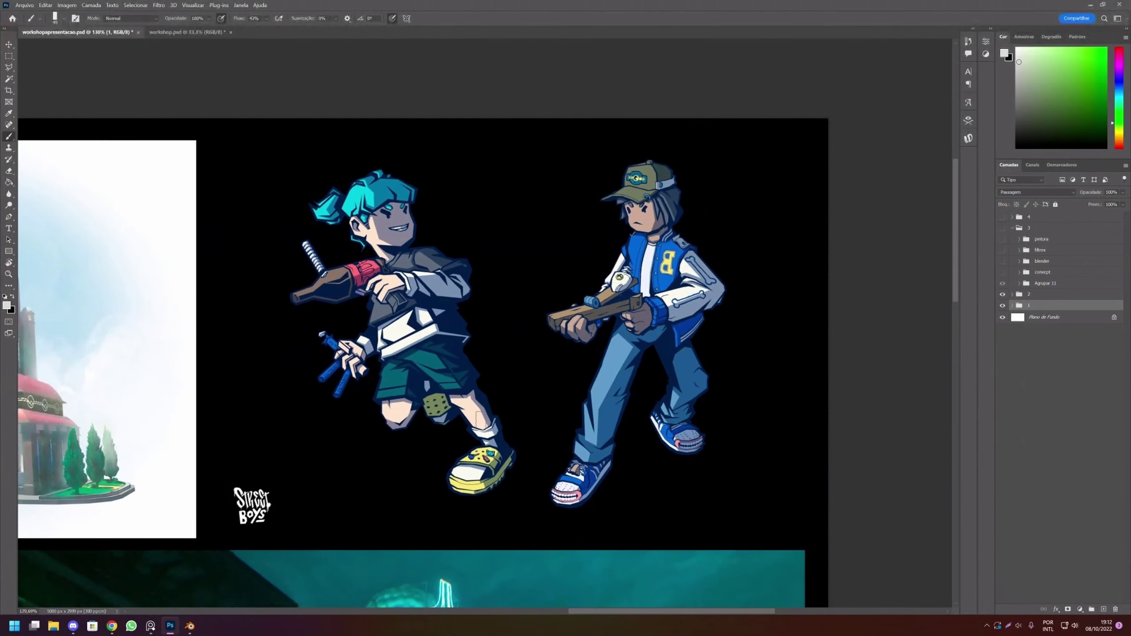
scroll(439, 455, "down", 1)
scroll(431, 462, "down", 3)
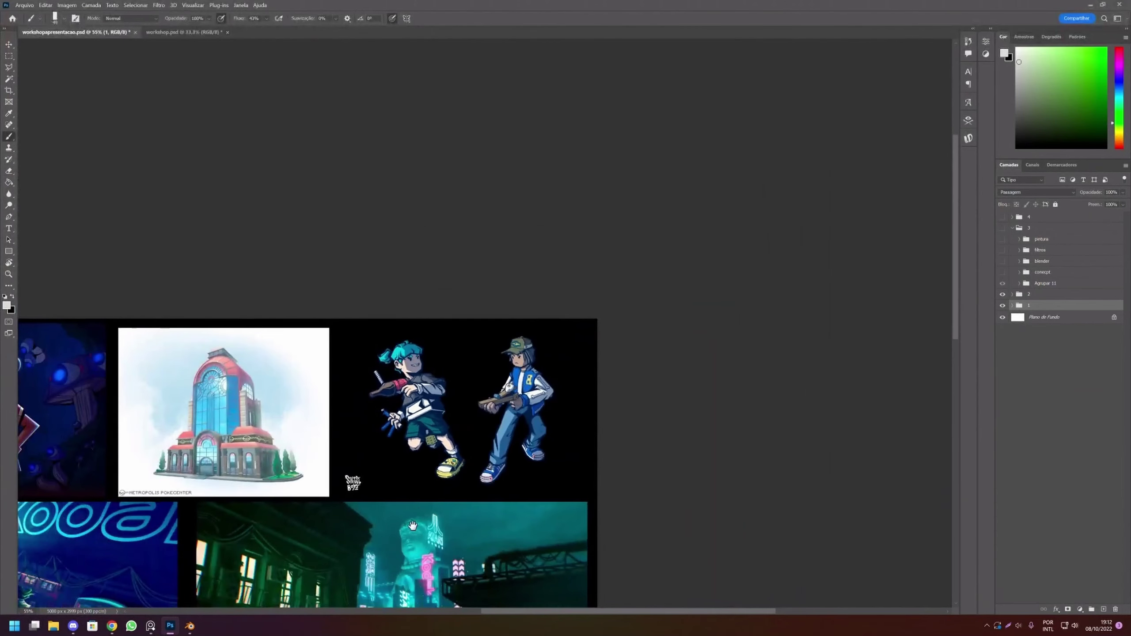
scroll(480, 435, "down", 5)
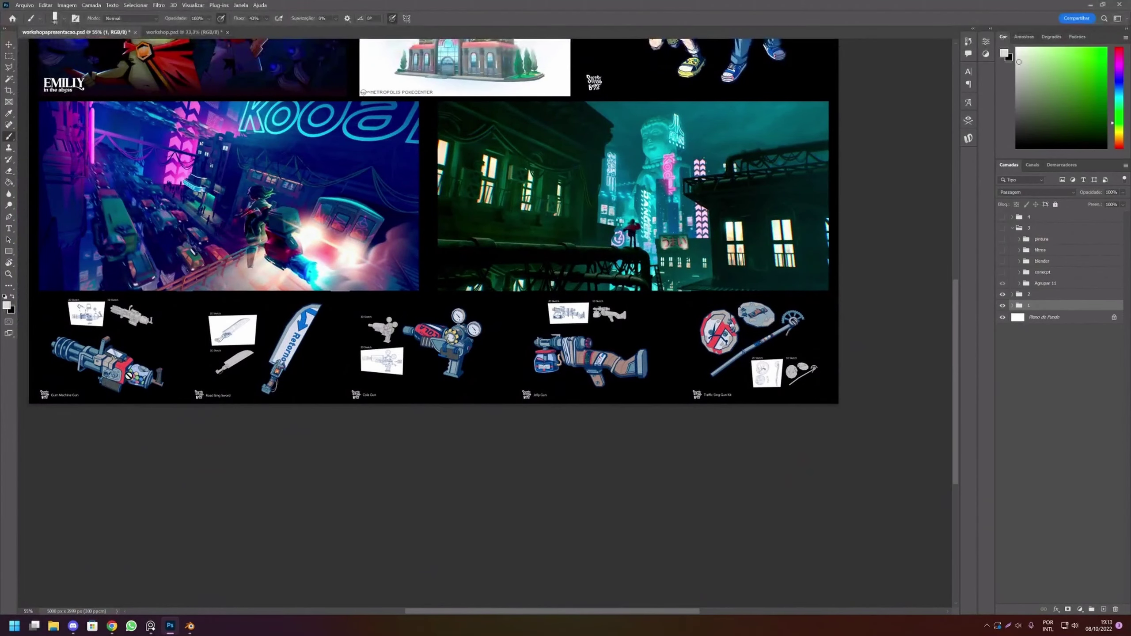
Zoom into the weapons row and inspect the Gum Machine Gun and sword.
scroll(112, 359, "up", 2)
scroll(115, 355, "up", 2)
scroll(115, 355, "up", 2)
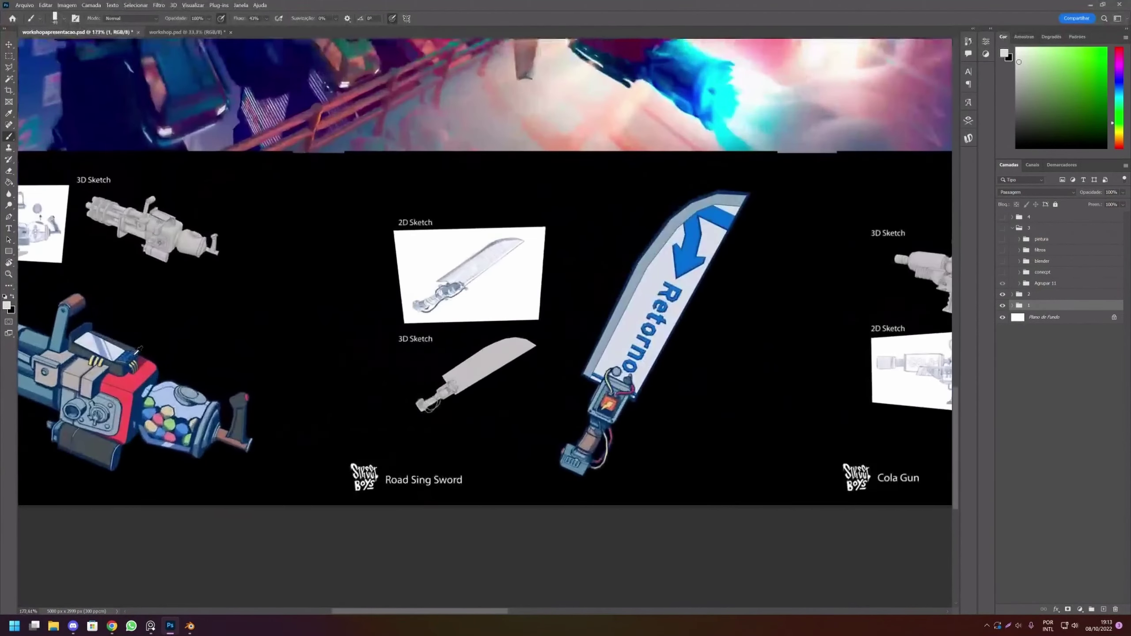
scroll(115, 355, "up", 2)
left_click_drag(259, 356, 467, 385)
scroll(467, 385, "down", 1)
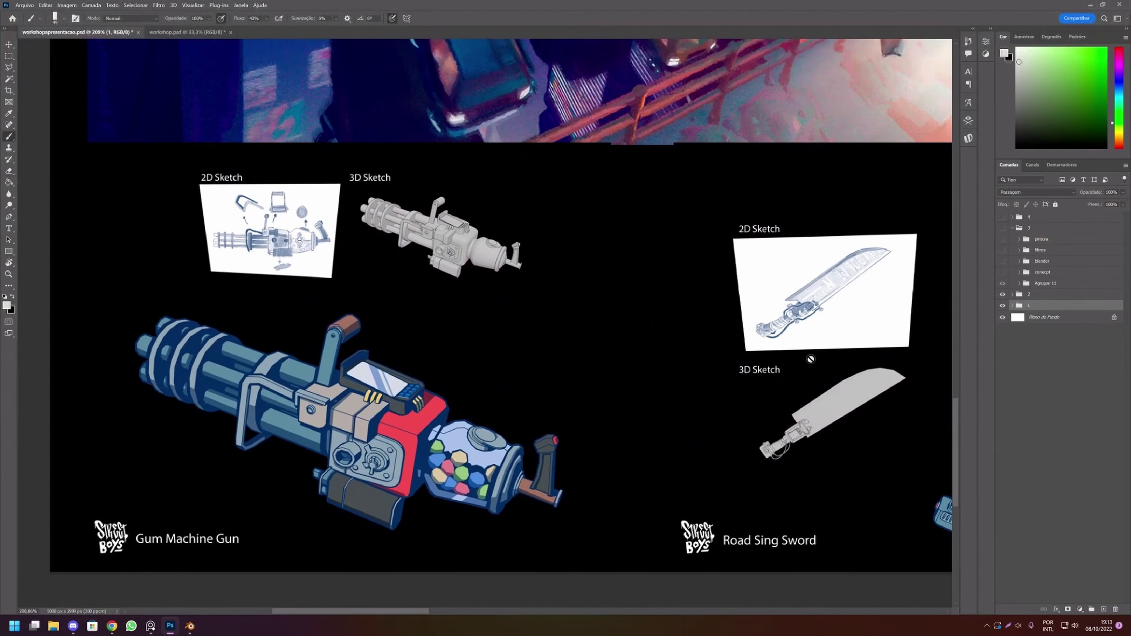
scroll(564, 365, "right", 5)
scroll(564, 364, "down", 2)
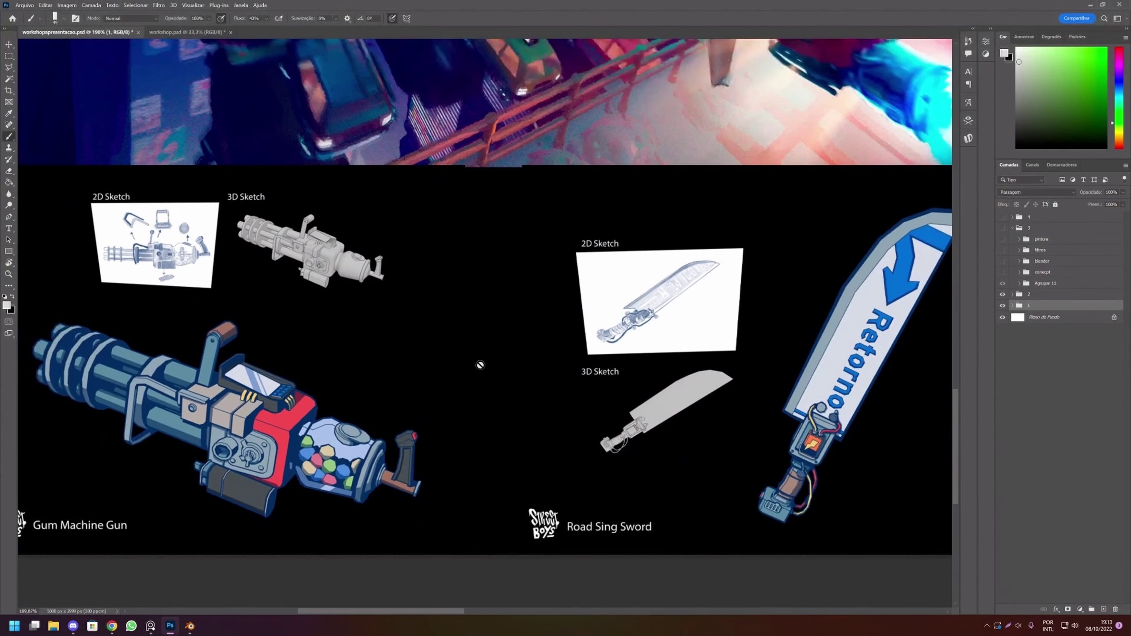
scroll(480, 366, "up", 1)
scroll(548, 357, "up", 1)
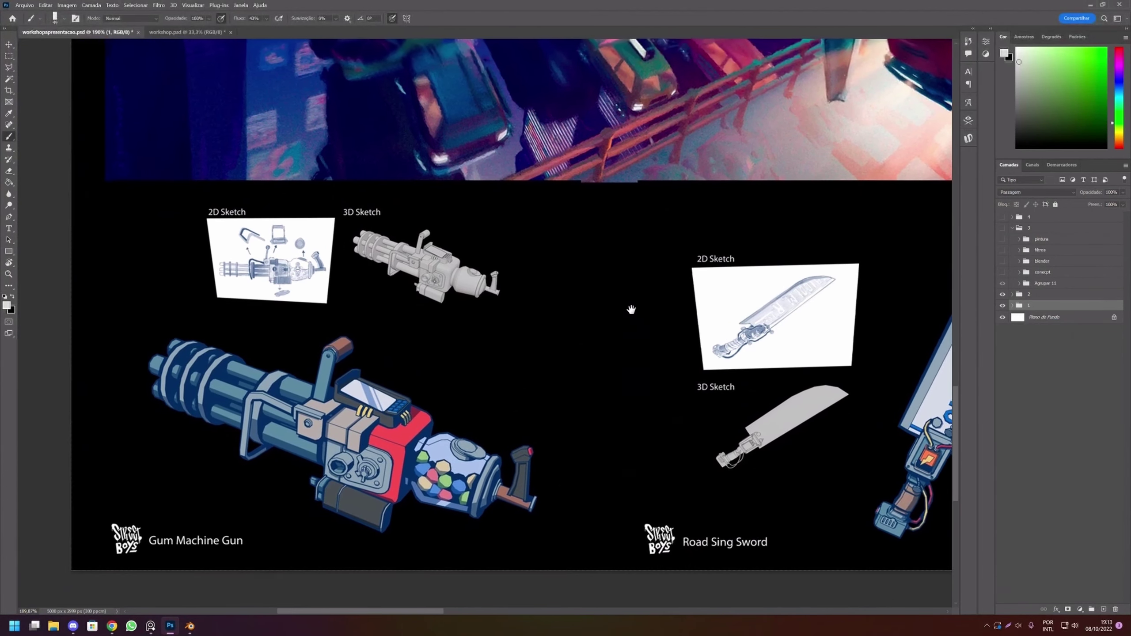
scroll(473, 282, "up", 2)
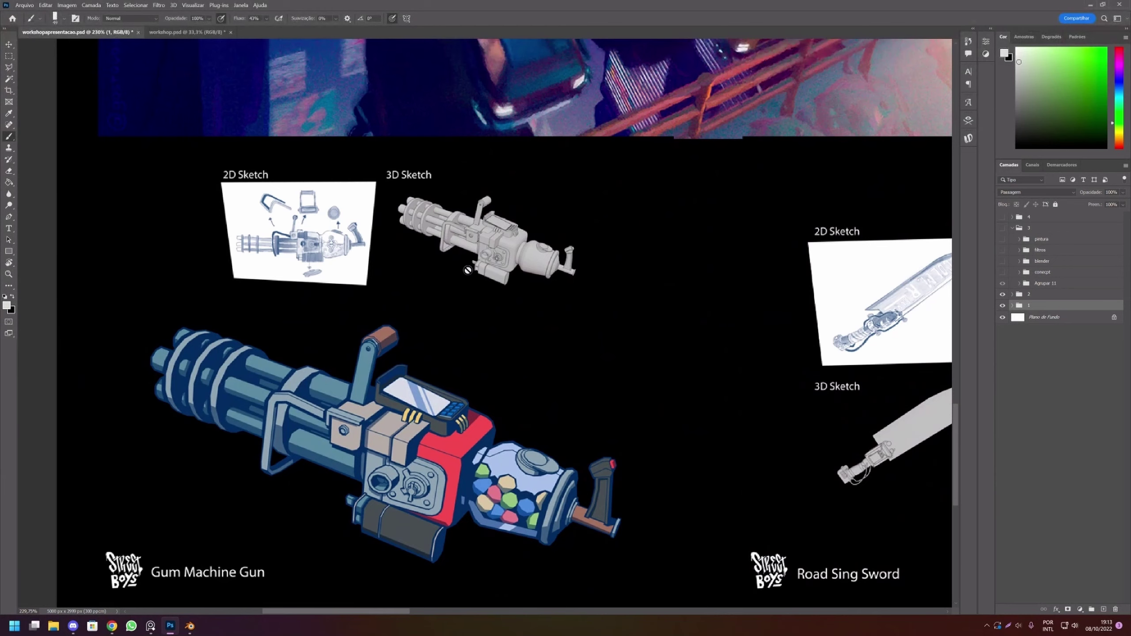
scroll(474, 313, "up", 1)
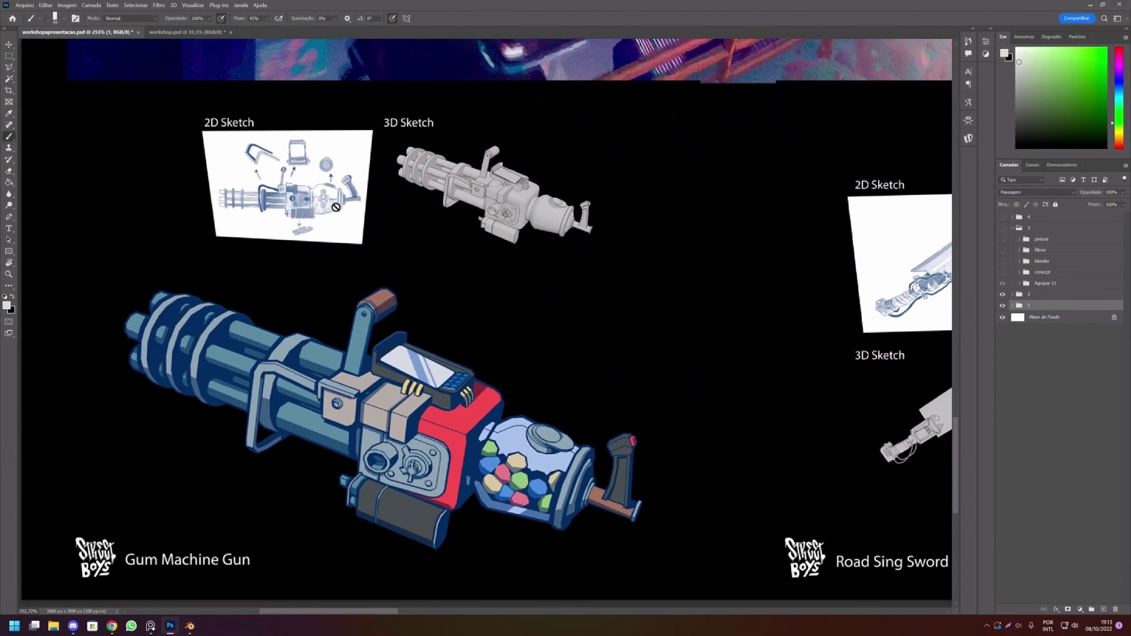
scroll(351, 225, "down", 2)
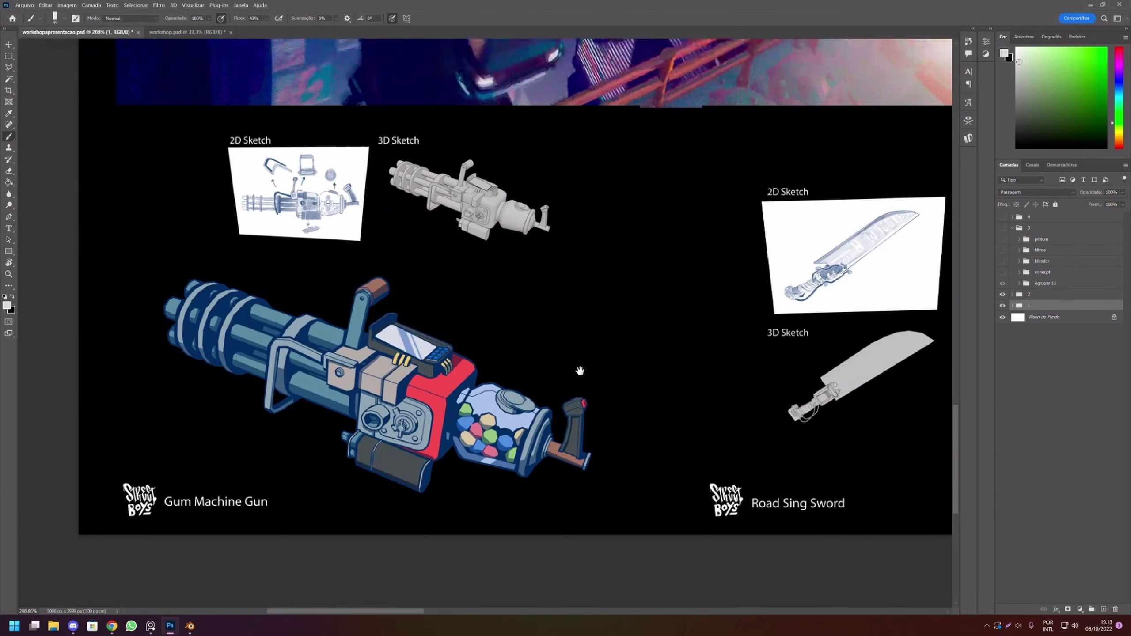
Pan across the Road Sing Sword, Cola Gun and Jelly Gun to the Traffic Sing Gun Kit.
left_click_drag(544, 378, 538, 356)
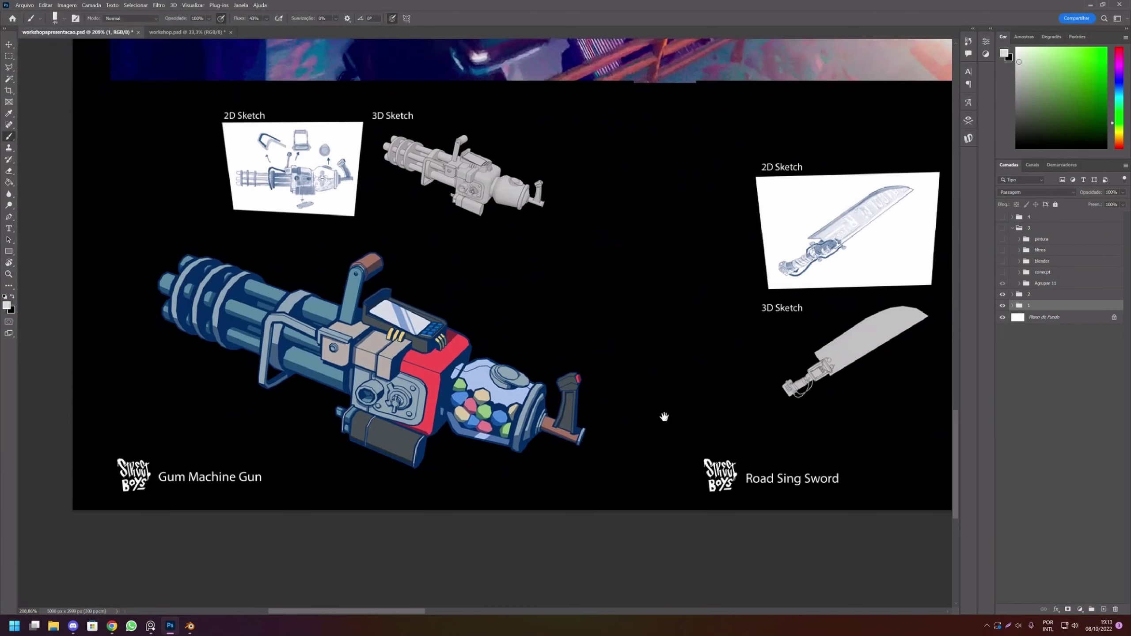
left_click_drag(664, 416, 335, 418)
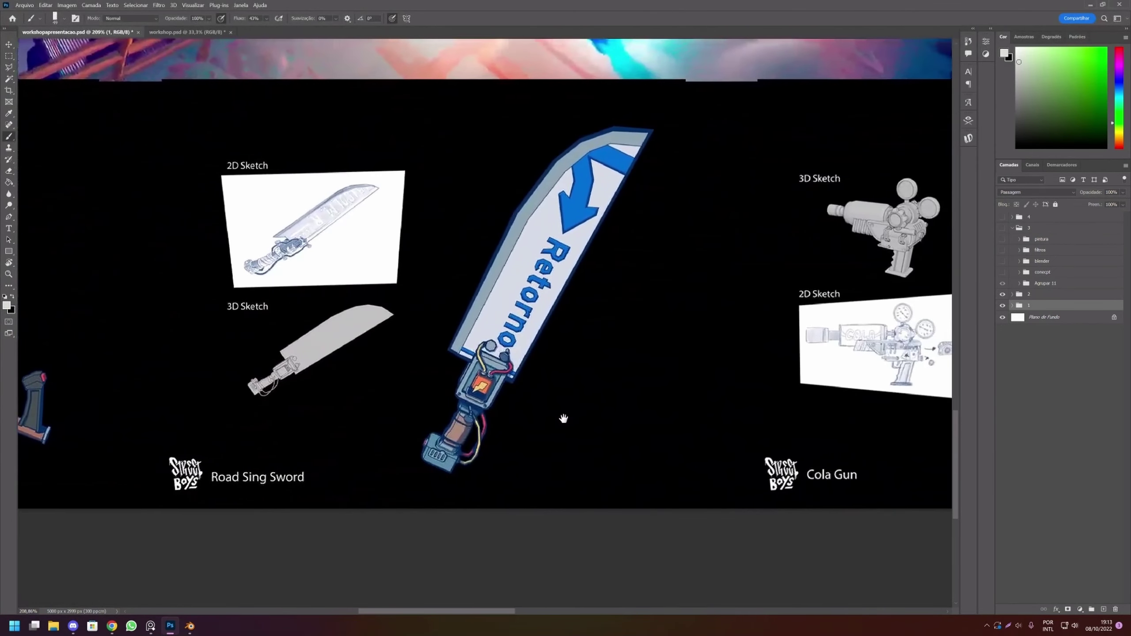
scroll(564, 416, "down", 1)
scroll(551, 396, "down", 1)
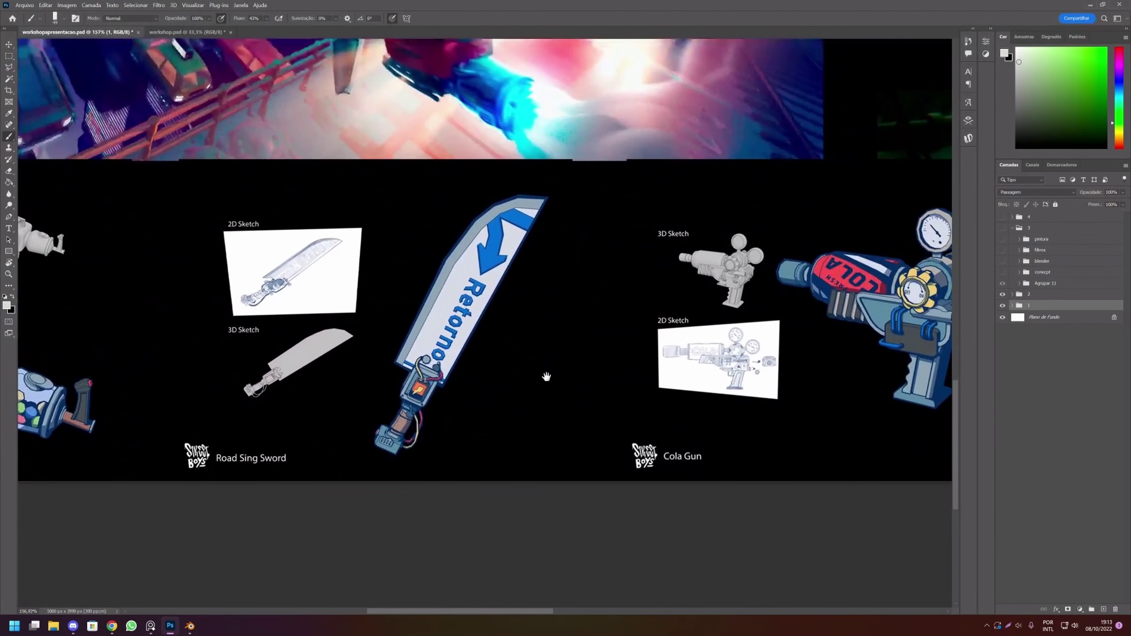
left_click_drag(598, 361, 232, 349)
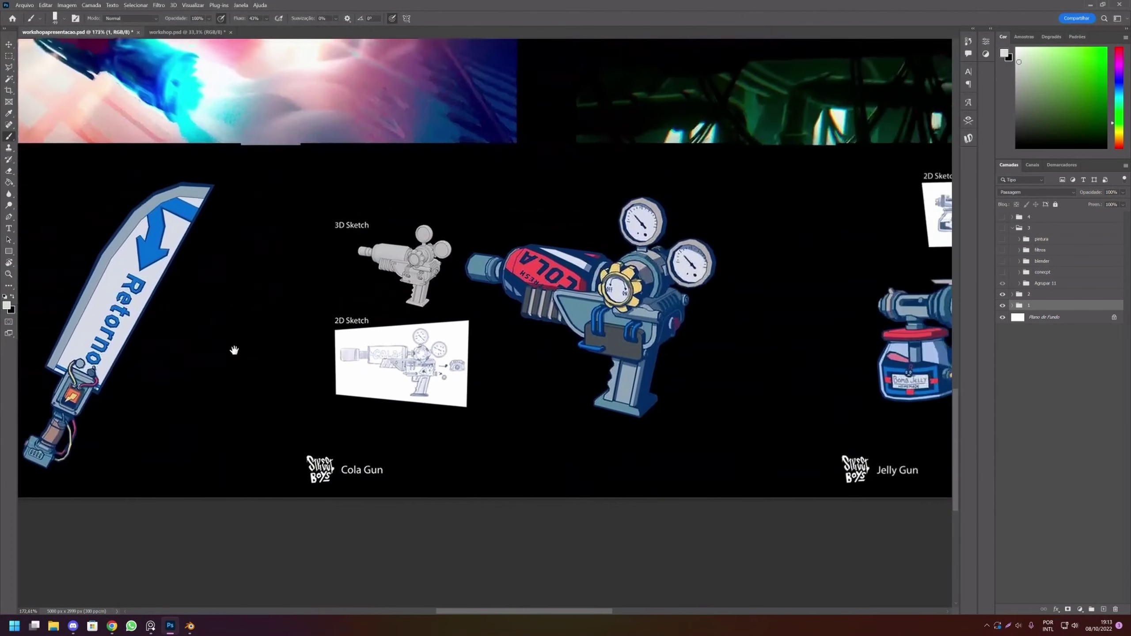
scroll(487, 353, "up", 1)
left_click_drag(488, 353, 170, 345)
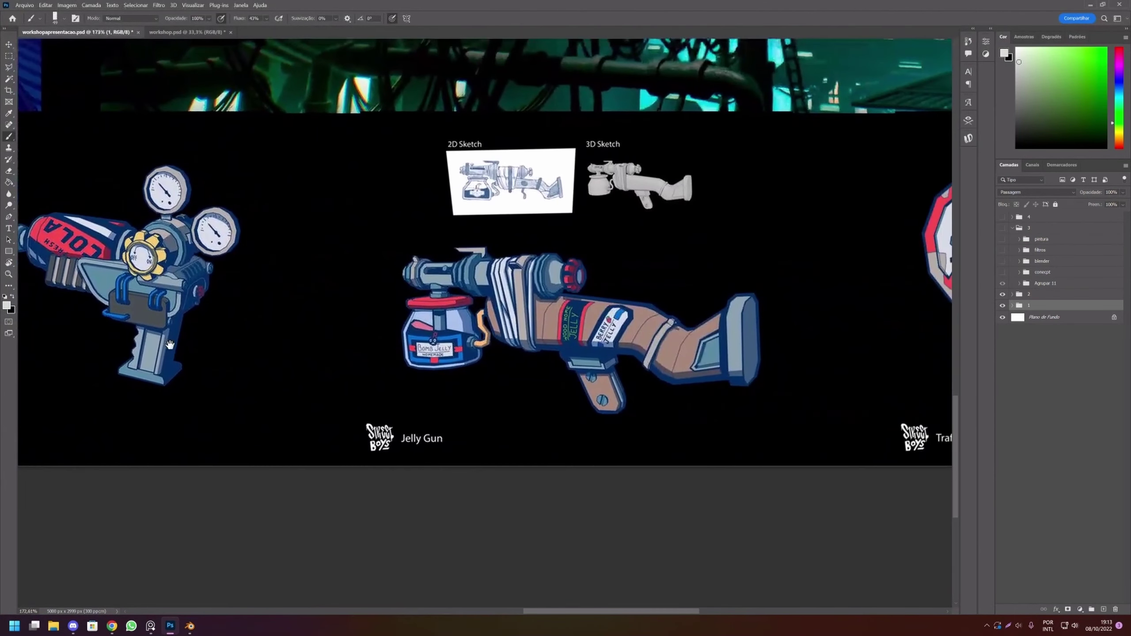
left_click_drag(618, 338, 446, 329)
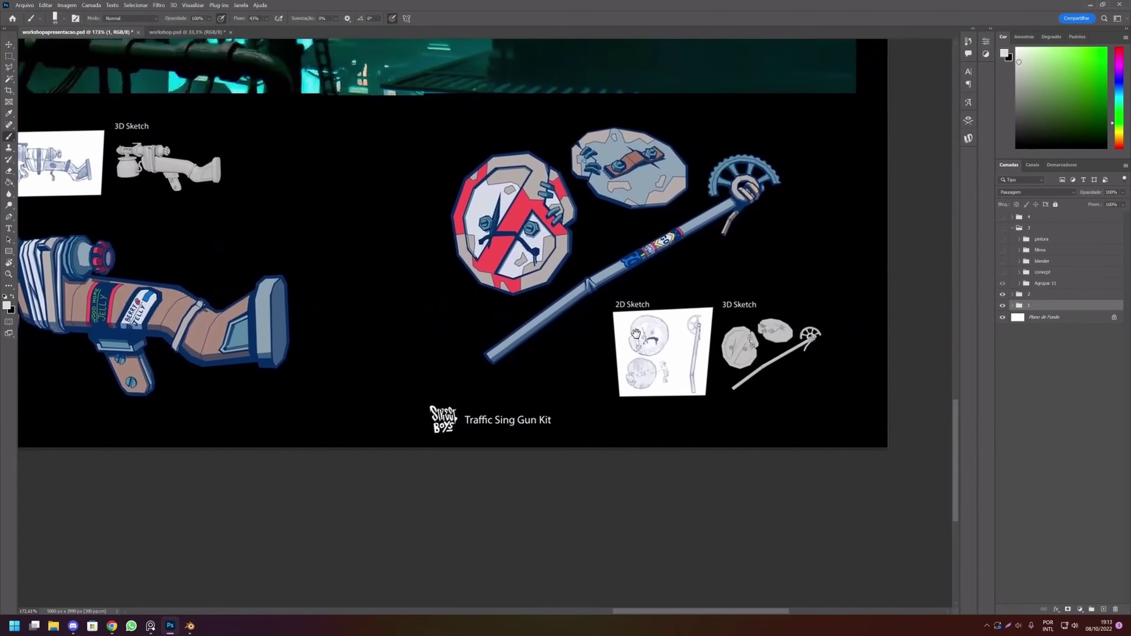
Zoom out to the whole board, then pan and zoom onto the teal city render with the giant statue.
scroll(639, 330, "down", 2)
scroll(638, 330, "down", 2)
scroll(669, 357, "down", 2)
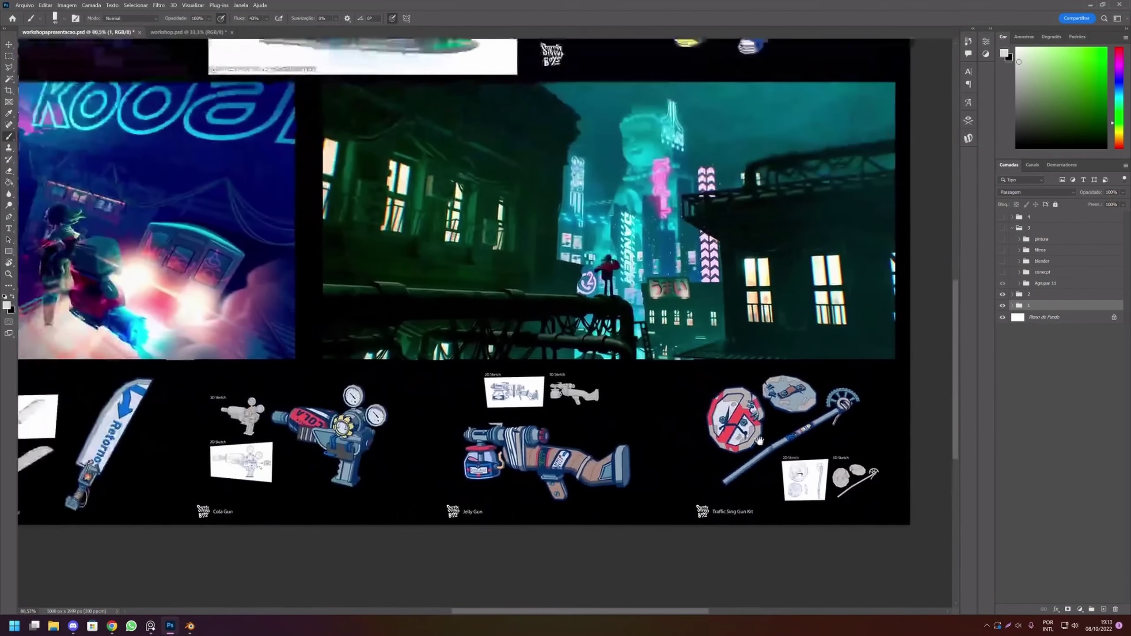
scroll(730, 409, "down", 1)
scroll(730, 409, "up", 1)
scroll(646, 365, "up", 1)
scroll(565, 322, "up", 1)
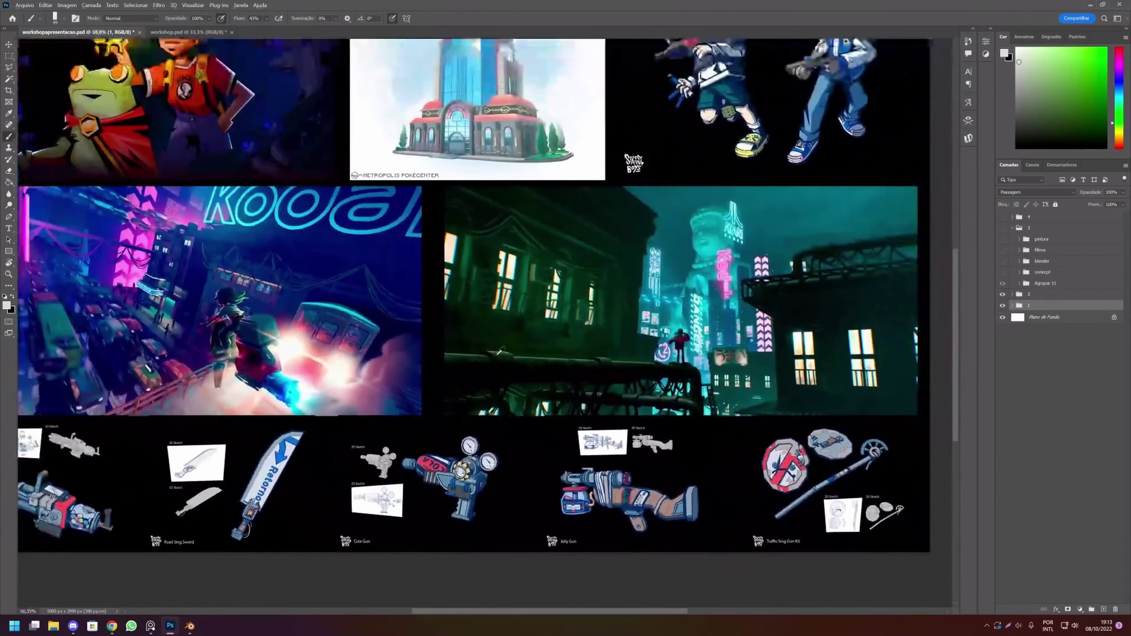
left_click_drag(564, 322, 312, 320)
scroll(608, 338, "up", 1)
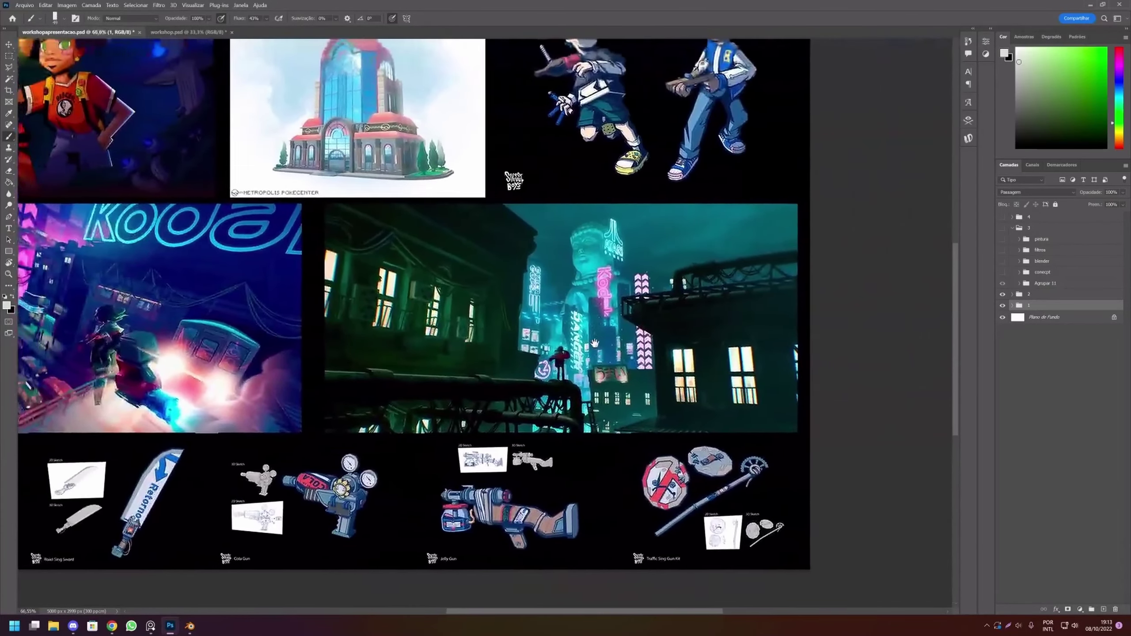
scroll(608, 338, "up", 1)
scroll(579, 334, "up", 1)
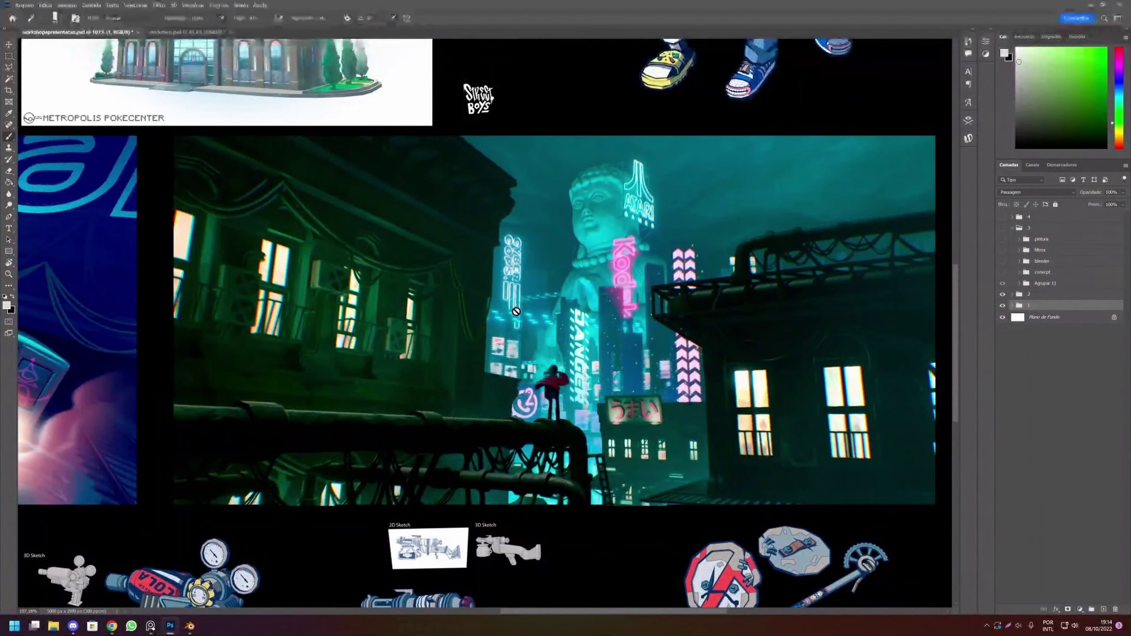
Pan and zoom around the purple neon street scene, then pull back to fit the full board.
scroll(493, 306, "down", 2)
scroll(507, 316, "down", 3)
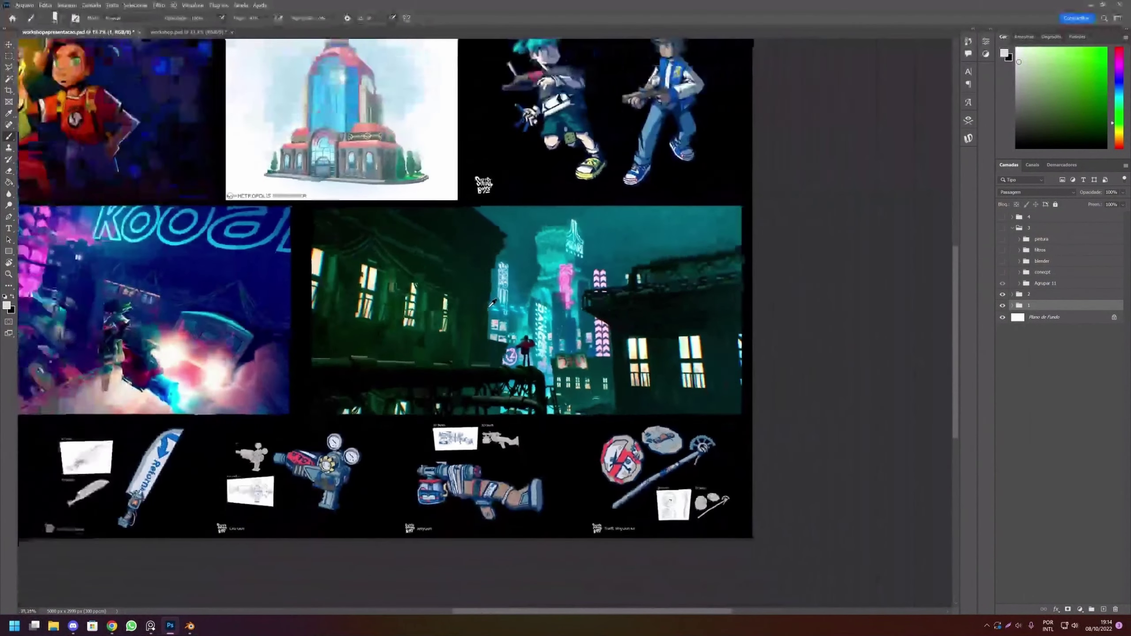
scroll(613, 360, "up", 1)
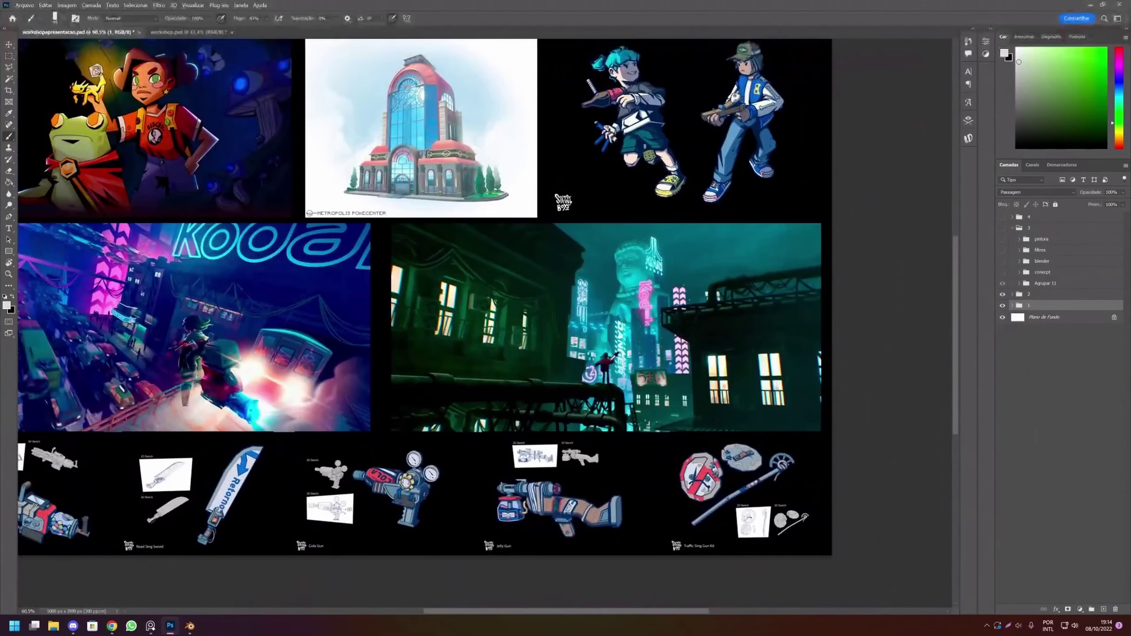
scroll(606, 364, "up", 2)
left_click_drag(605, 363, 837, 375)
scroll(524, 355, "up", 1)
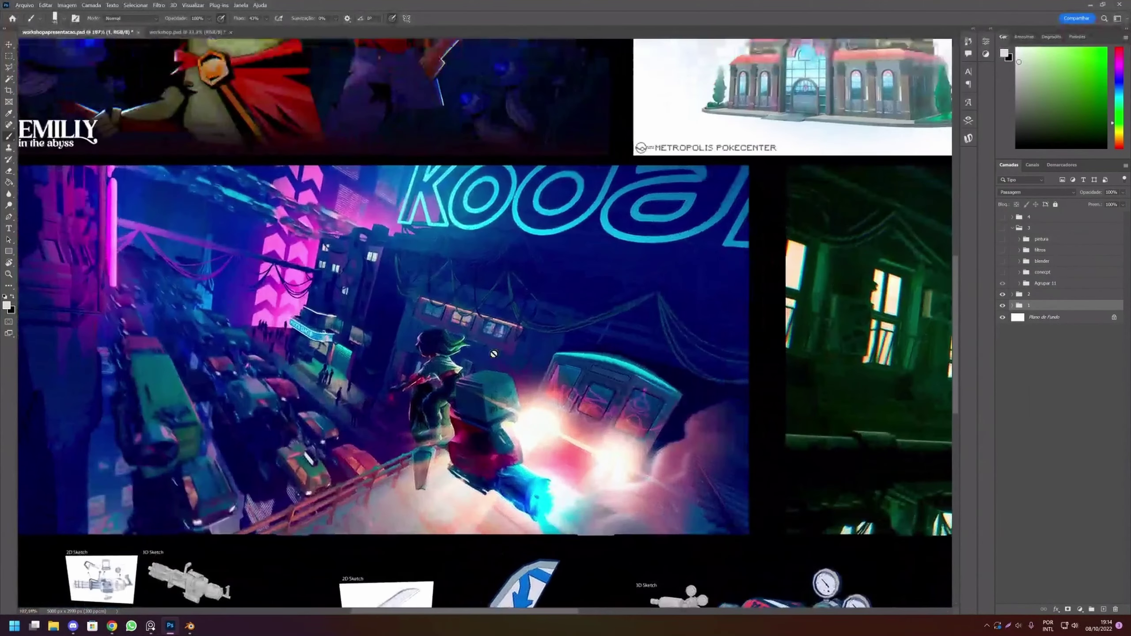
left_click_drag(528, 347, 584, 339)
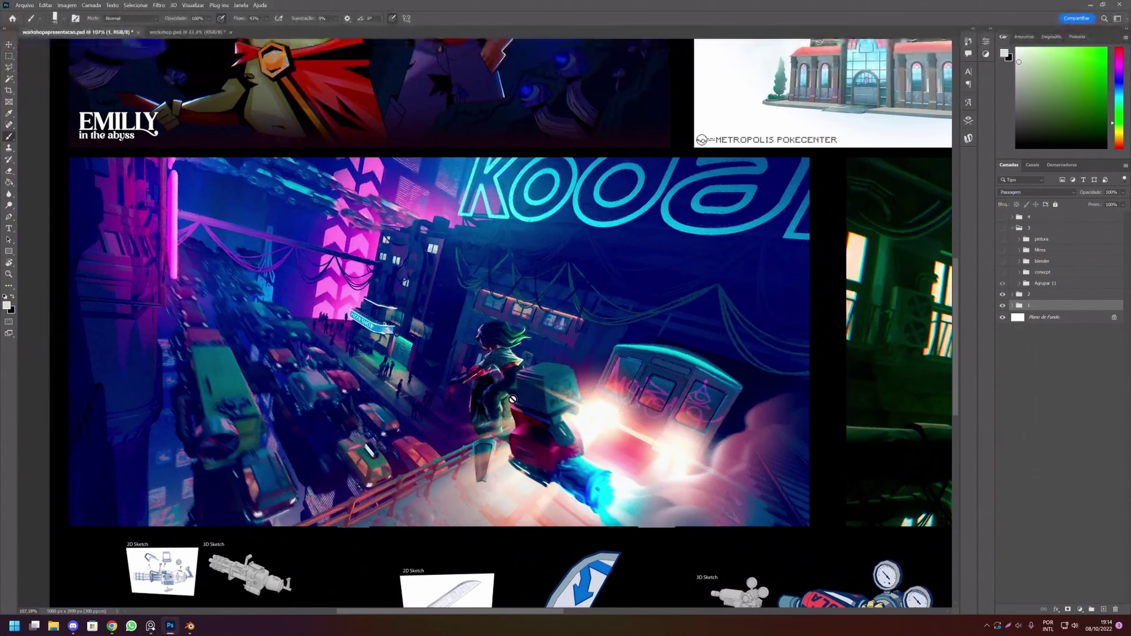
scroll(521, 396, "down", 3)
scroll(523, 396, "right", 5)
scroll(526, 395, "right", 1)
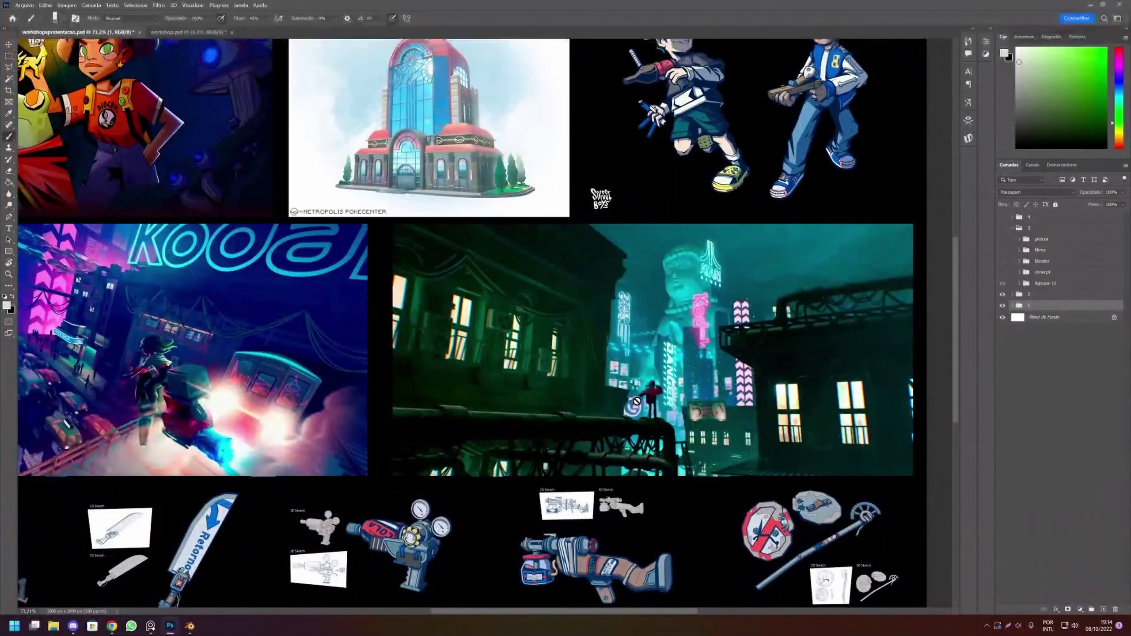
left_click_drag(296, 354, 626, 387)
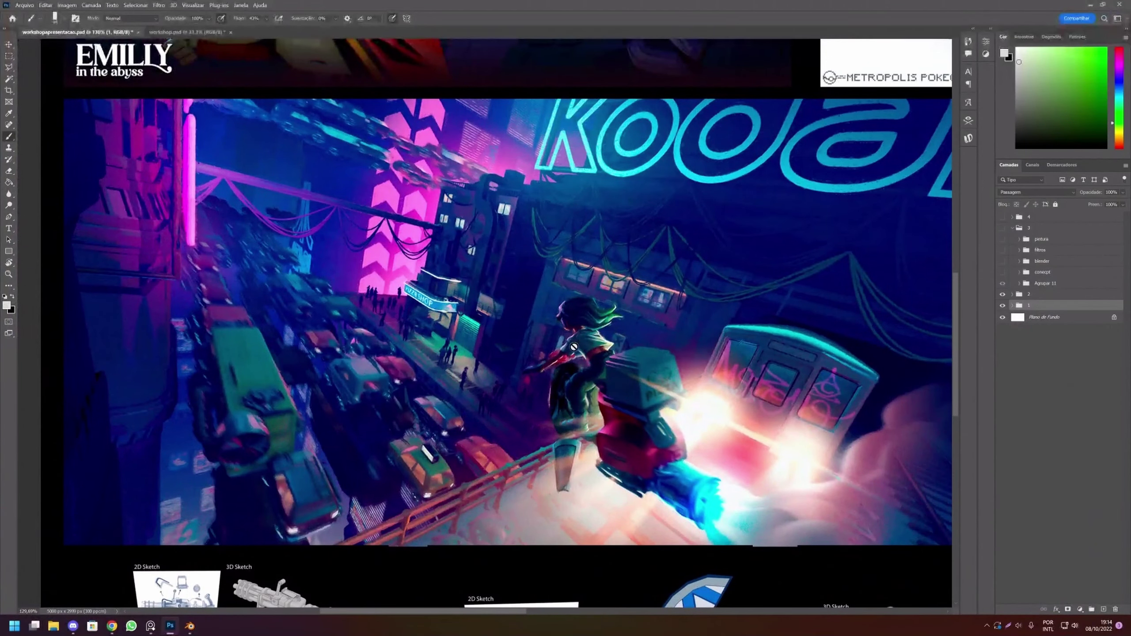
mouse_move(645, 409)
left_mouse_down()
mouse_move(401, 369)
mouse_move(433, 357)
left_mouse_up()
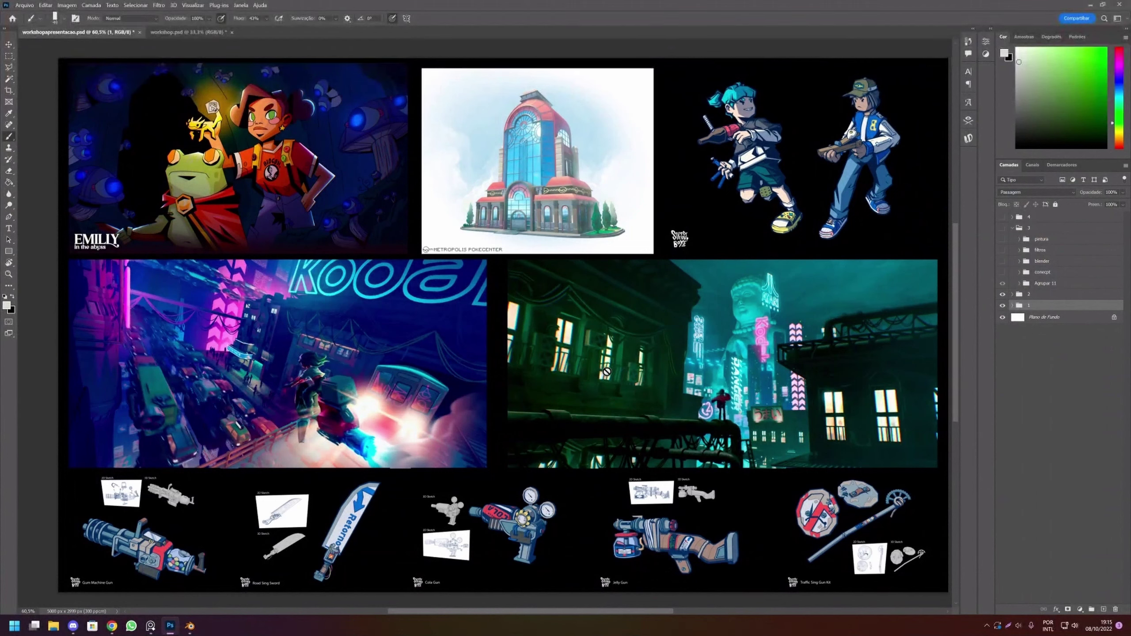
Show group 3's PROCESSO timeline slide and hide the image group beneath it.
left_click(1001, 277)
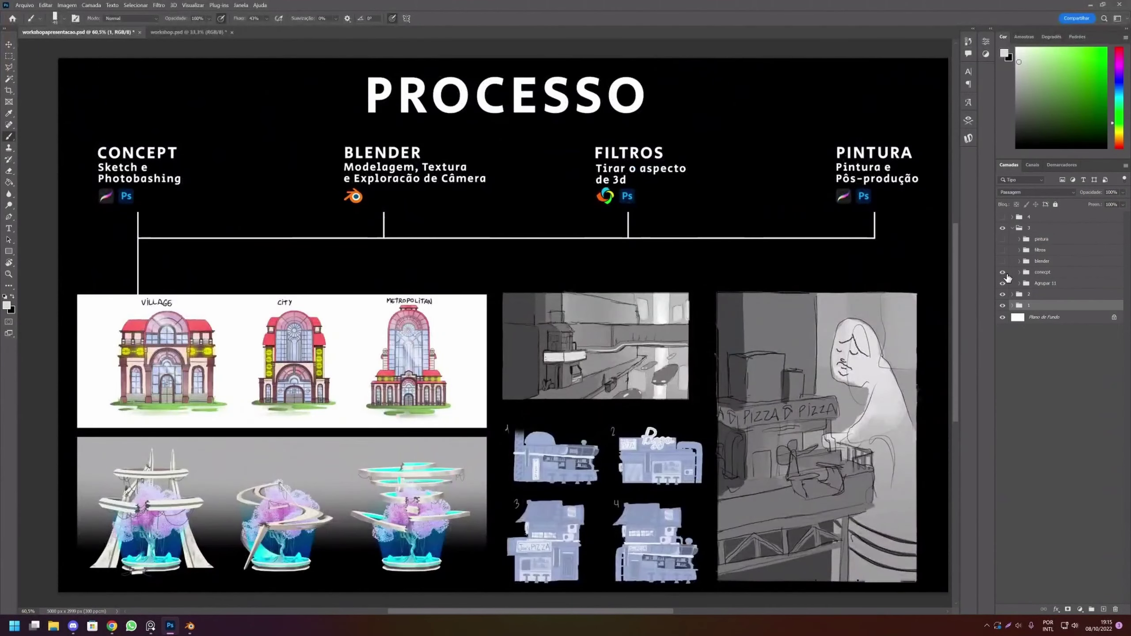
left_click(1003, 280)
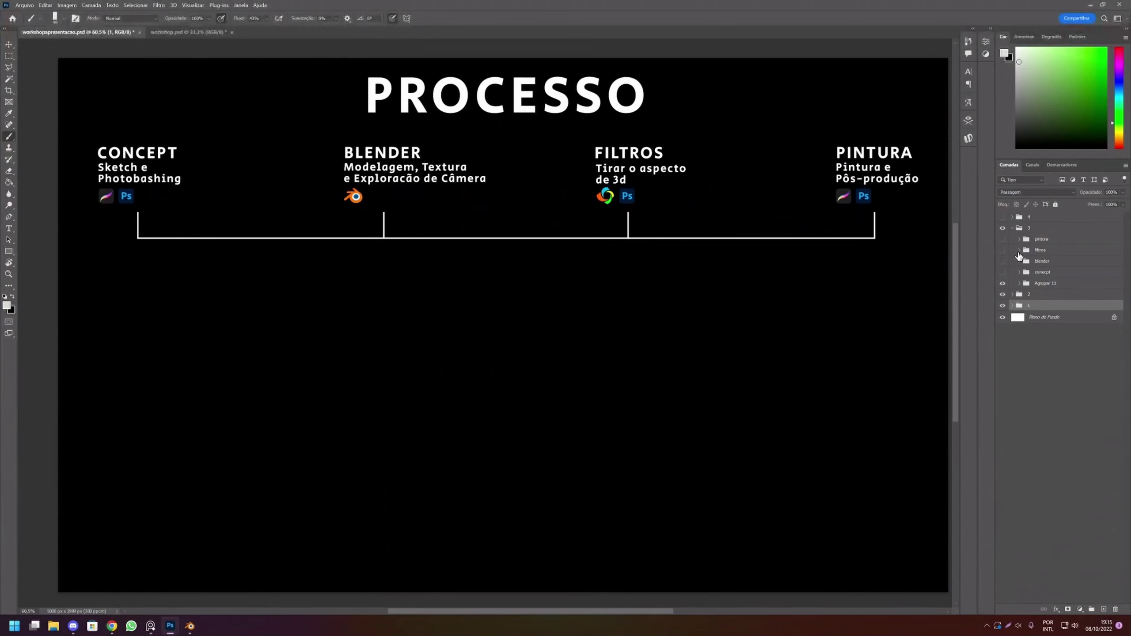
Show the concept images group and zoom in on the street sketch and pizza-shop panels.
left_click(1002, 272)
scroll(666, 332, "up", 2)
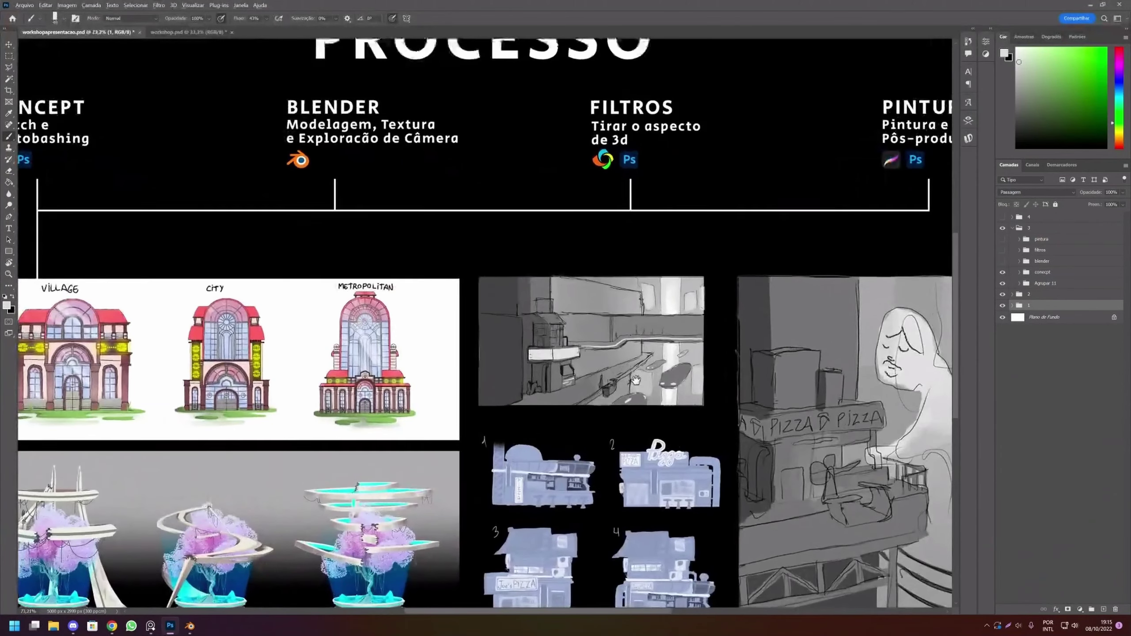
scroll(666, 332, "down", 1)
scroll(666, 332, "down", 1)
scroll(650, 341, "down", 1)
scroll(632, 350, "down", 1)
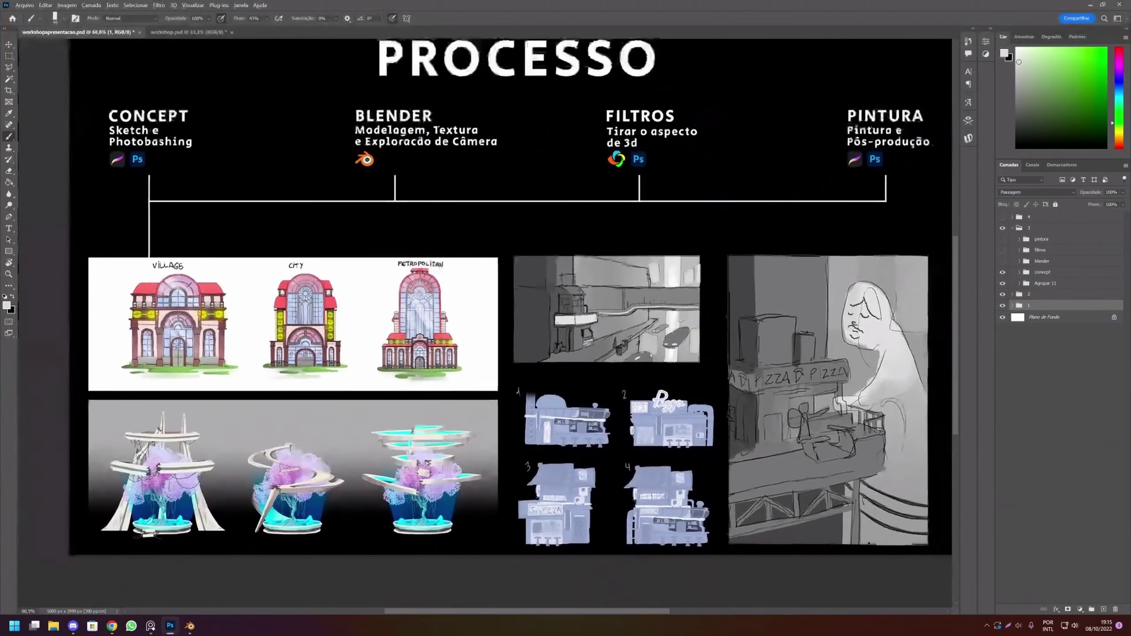
scroll(636, 352, "up", 1)
scroll(612, 369, "down", 1)
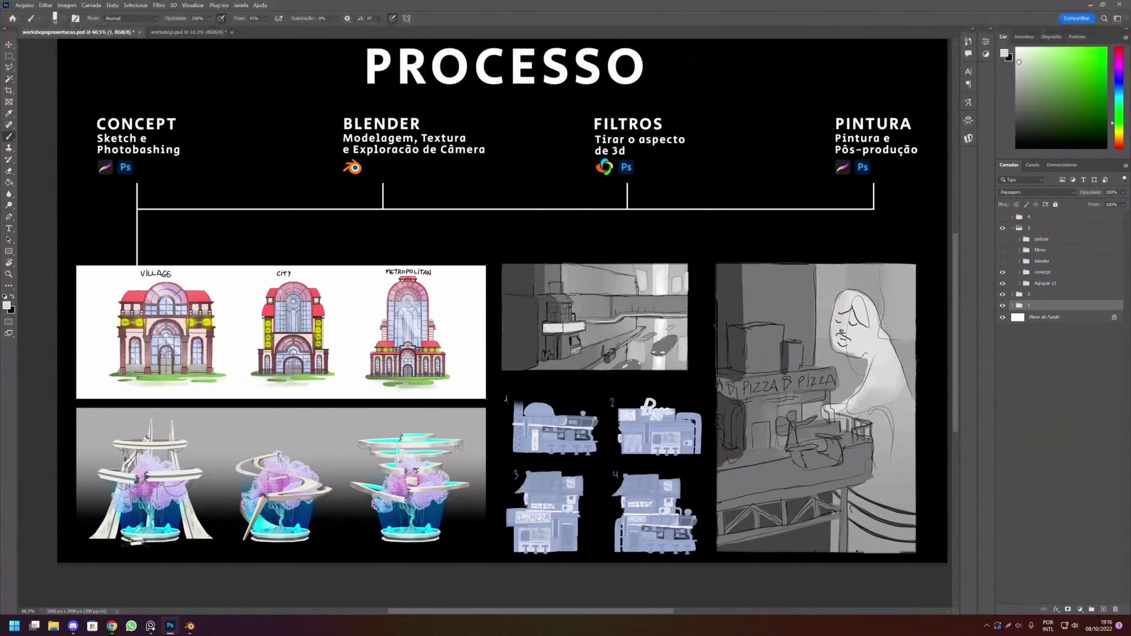
scroll(485, 333, "up", 1)
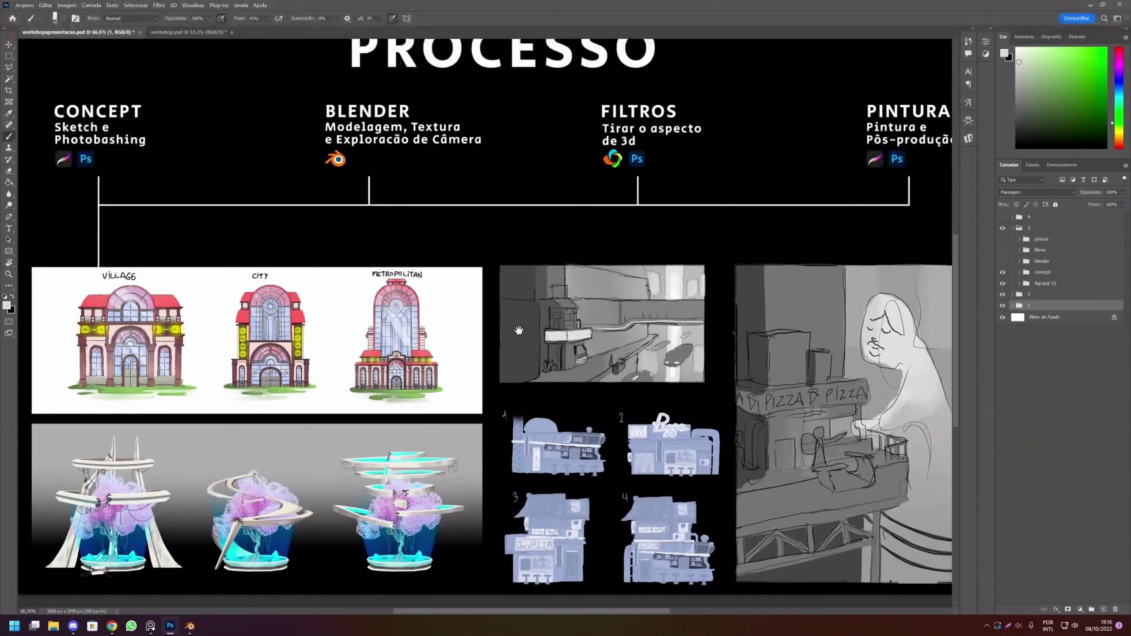
mouse_move(523, 327)
left_mouse_down()
mouse_move(489, 322)
mouse_move(505, 353)
left_mouse_up()
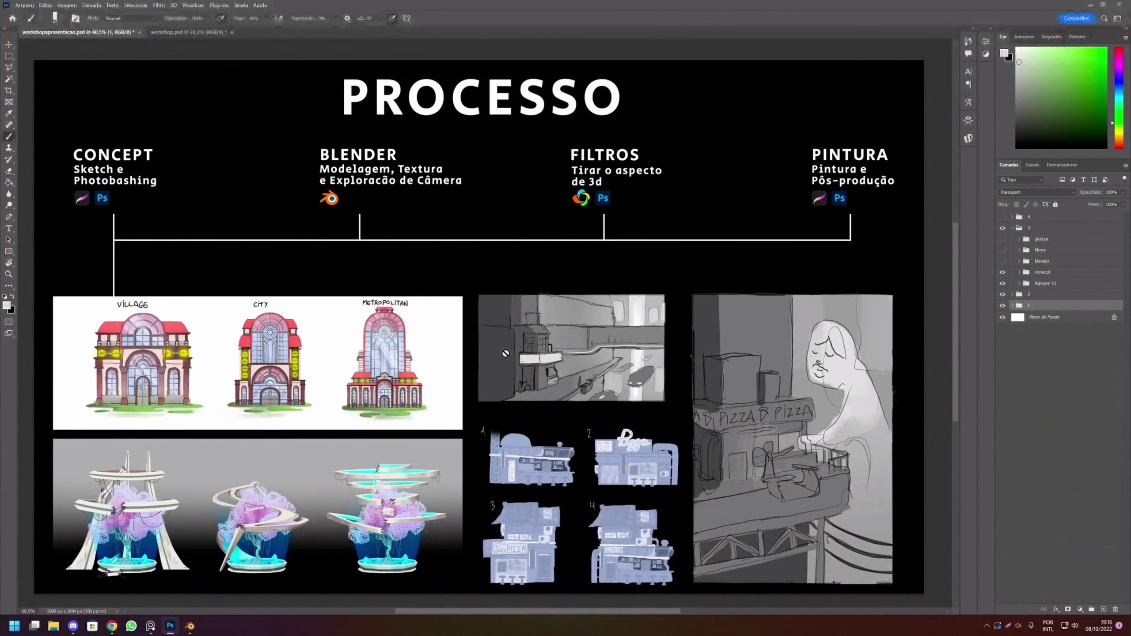
mouse_move(576, 488)
left_mouse_down()
mouse_move(673, 482)
mouse_move(450, 399)
left_mouse_up()
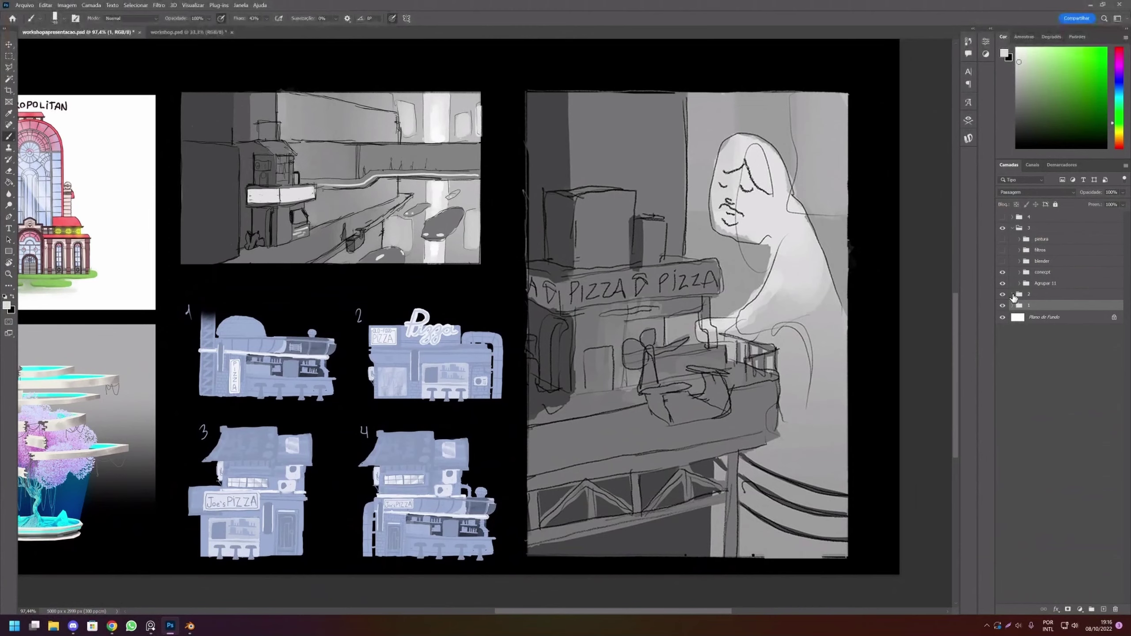
Hide group 3 to view the portfolio, then restore it and focus on the pizza sketches.
left_click(1002, 239)
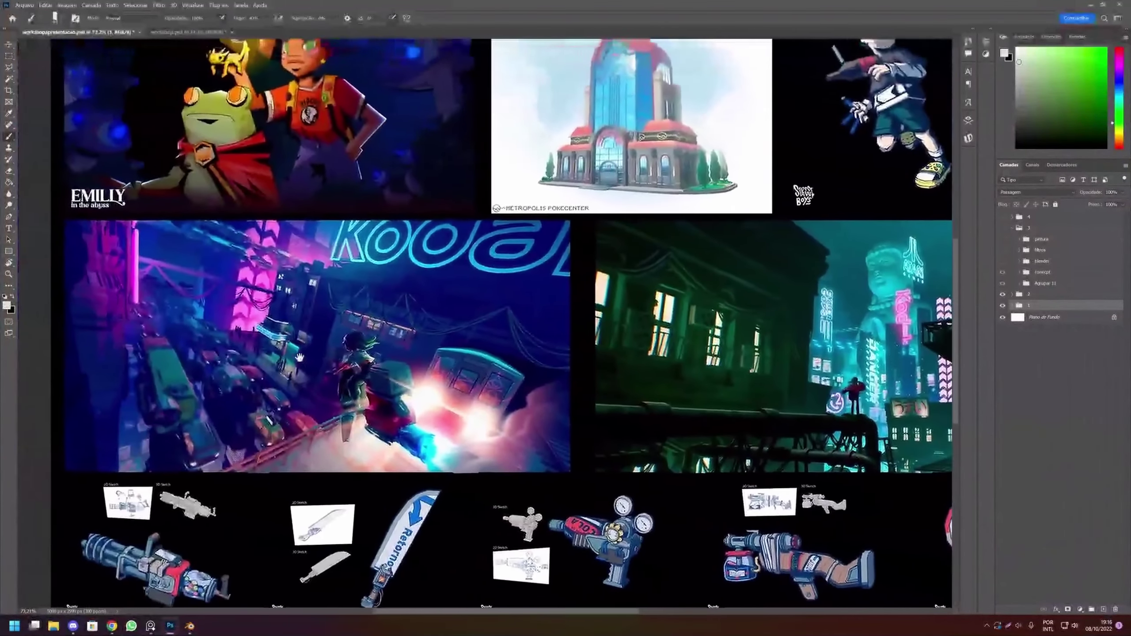
scroll(299, 358, "up", 3)
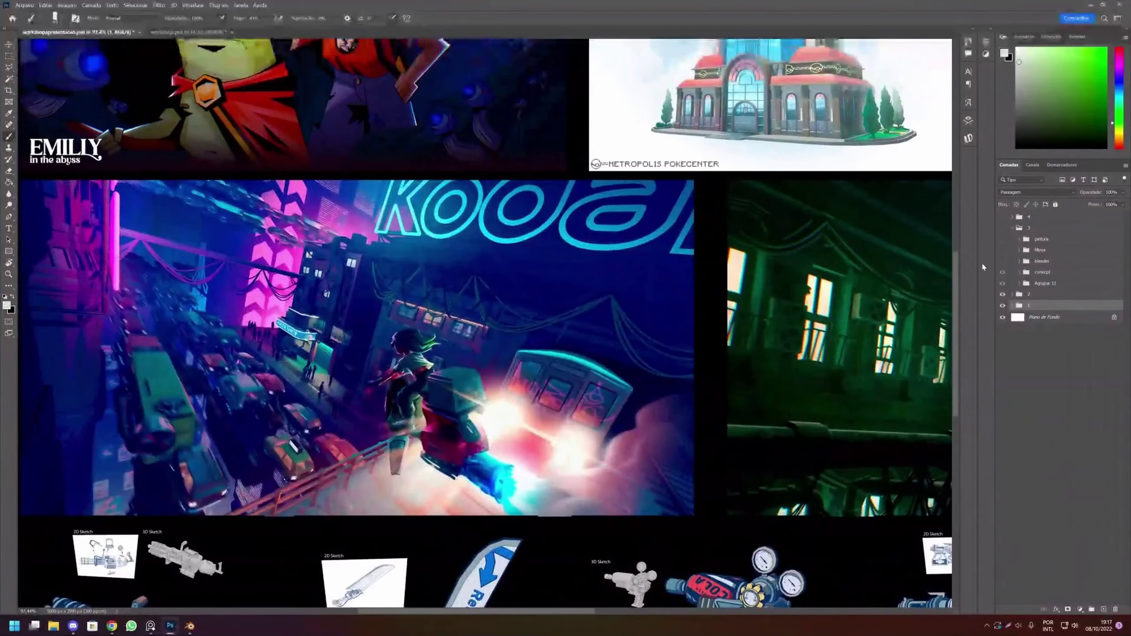
left_click(1003, 228)
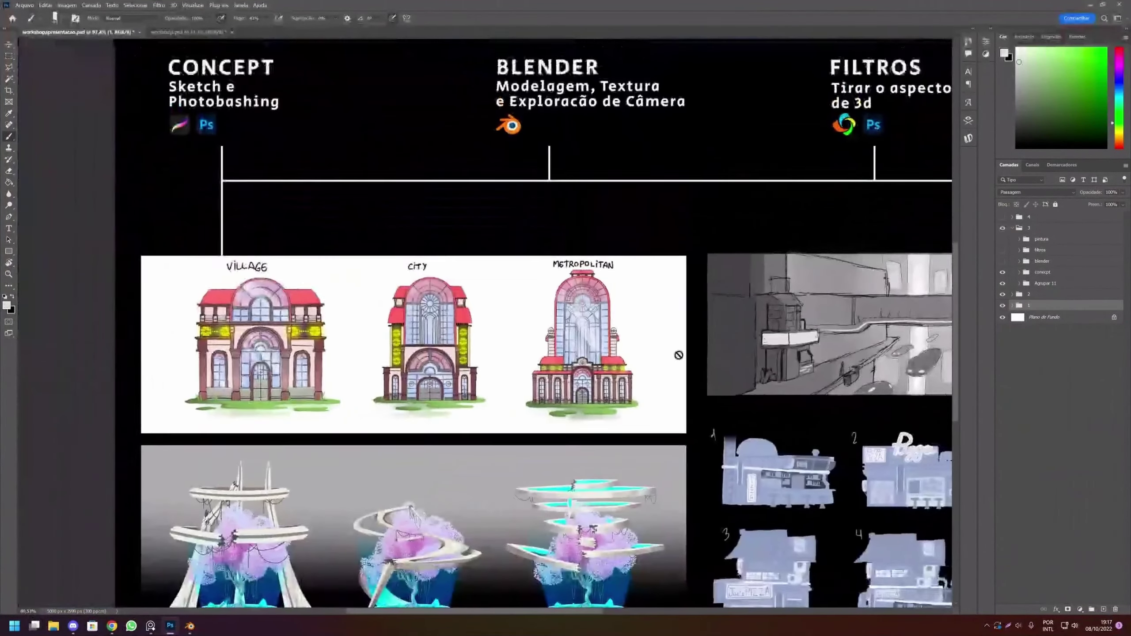
scroll(679, 354, "down", 1)
left_click_drag(678, 355, 178, 294)
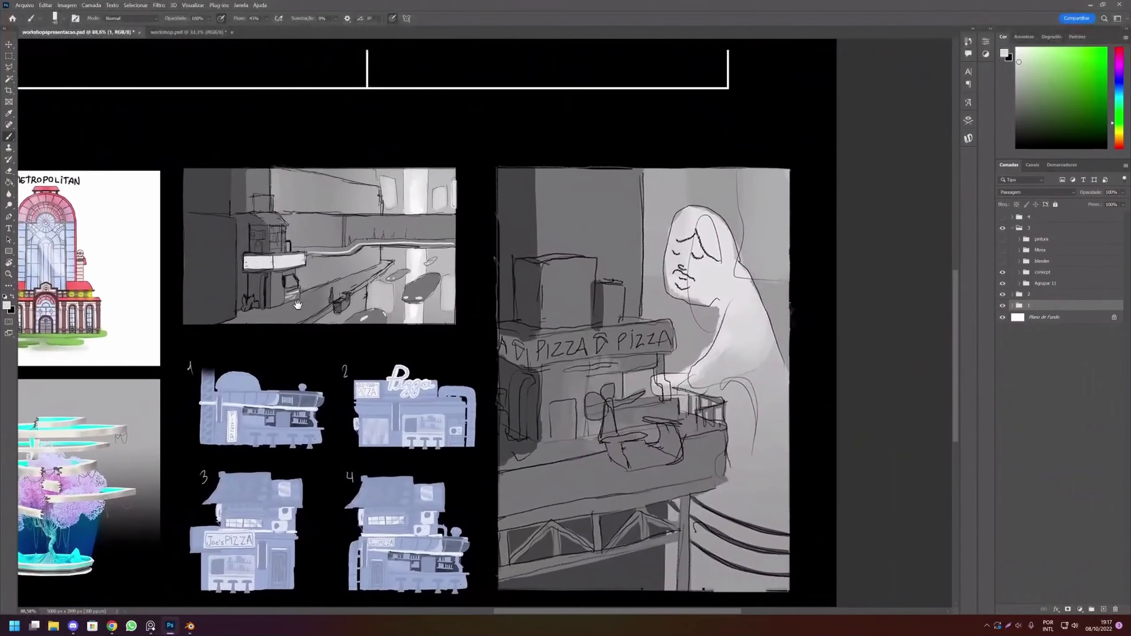
left_click_drag(297, 305, 277, 299)
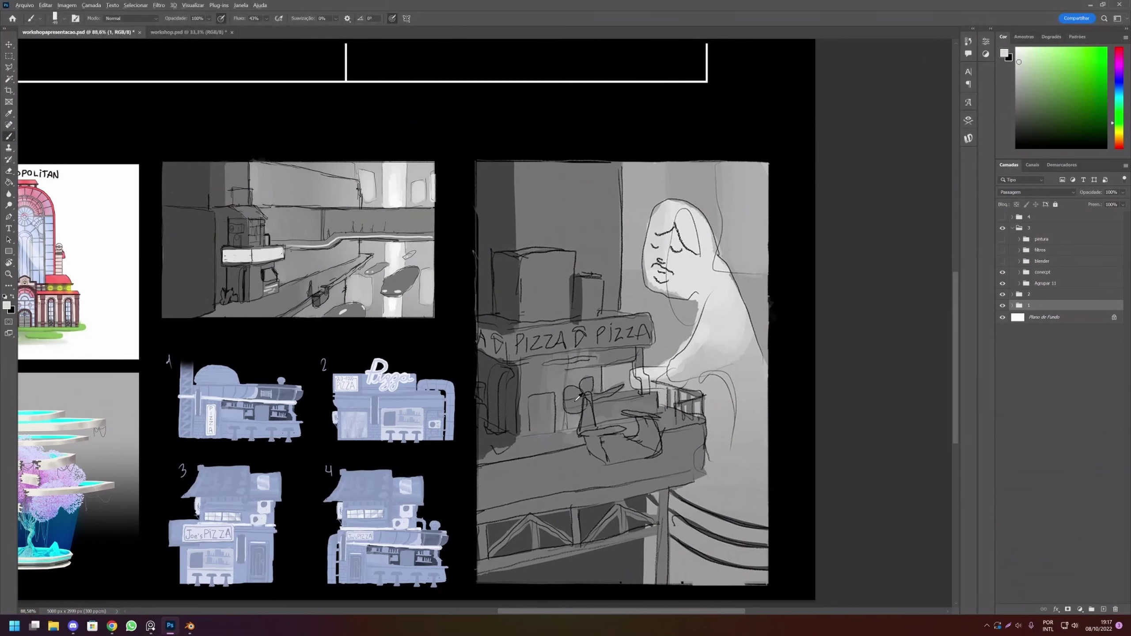
Zoom out and pan to centre the Village, City and Metropolitan building concepts.
scroll(574, 396, "down", 1)
scroll(372, 390, "down", 1)
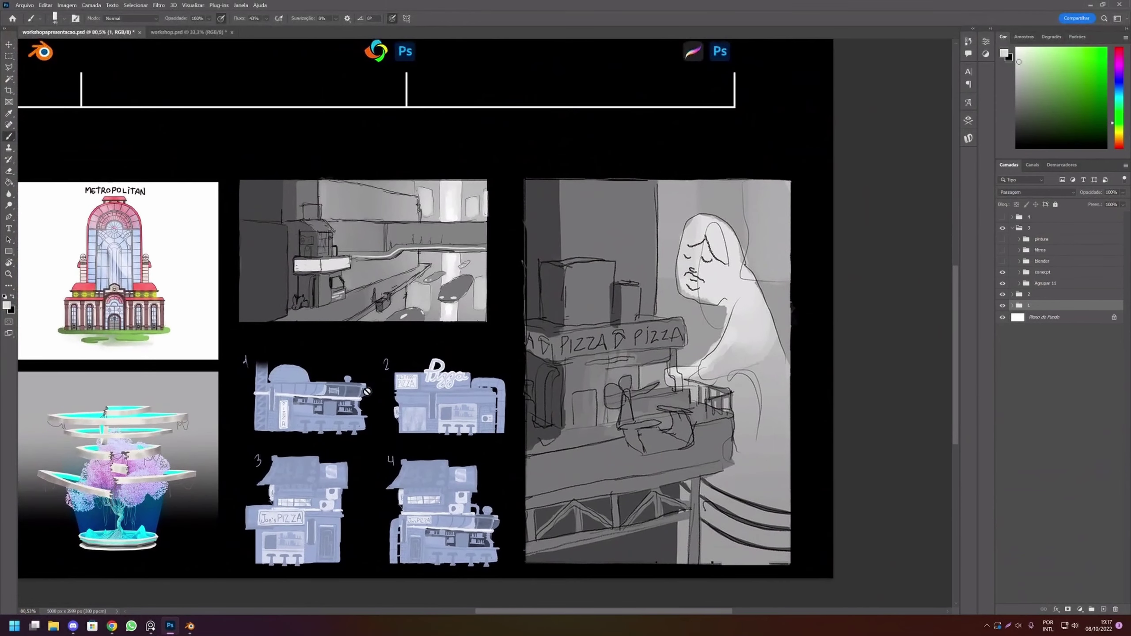
scroll(396, 388, "right", 2)
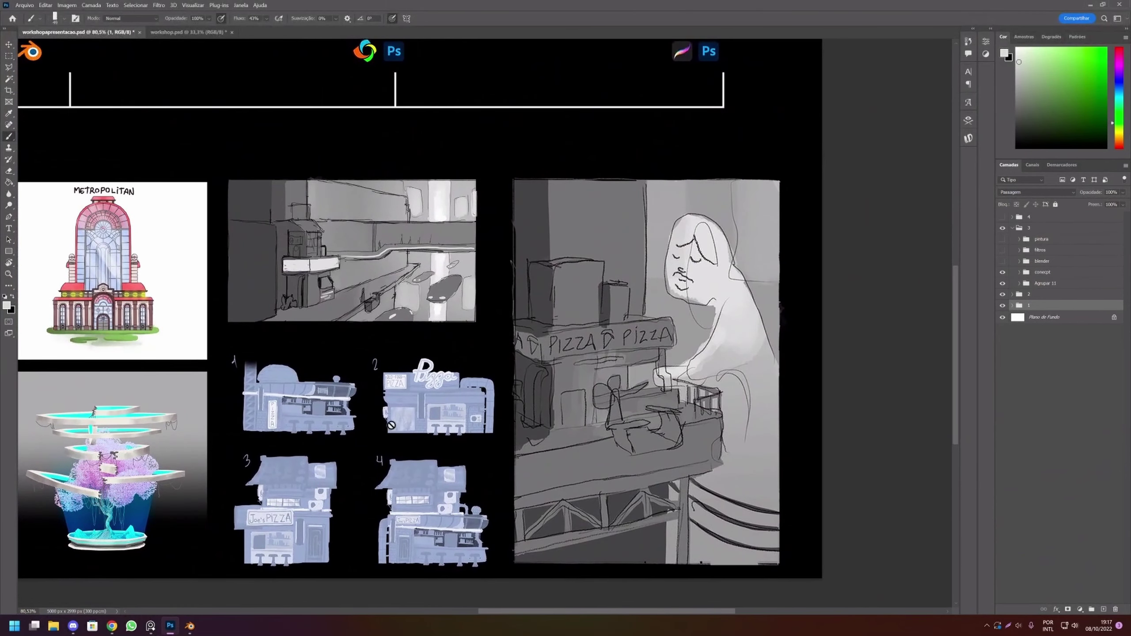
scroll(330, 379, "down", 1)
left_click_drag(285, 408, 659, 411)
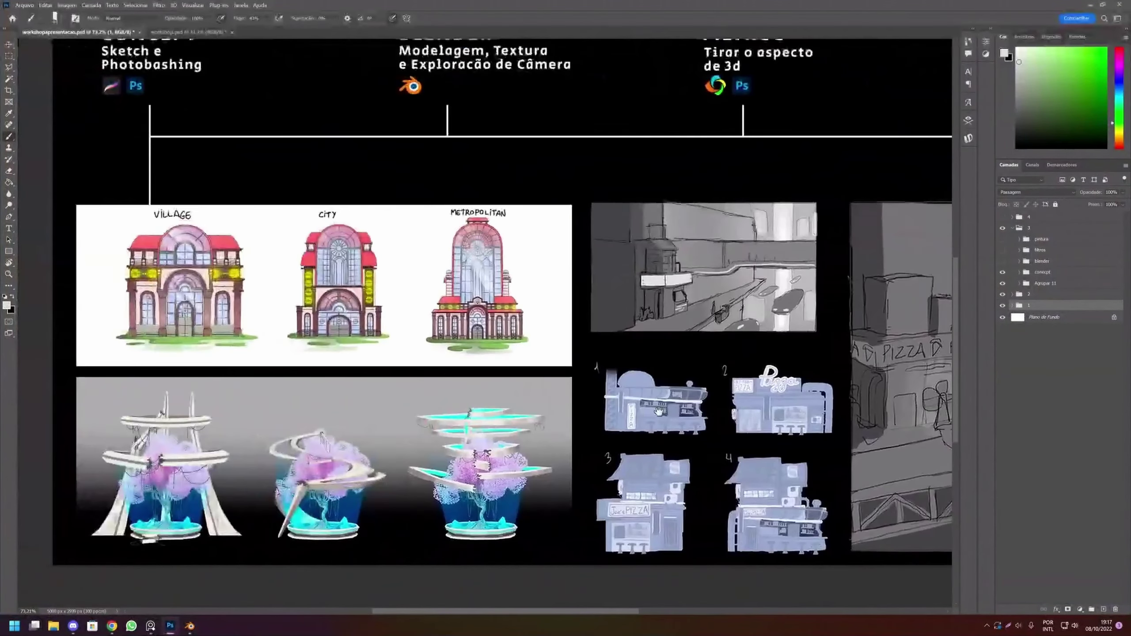
scroll(423, 406, "down", 1)
scroll(420, 409, "up", 2)
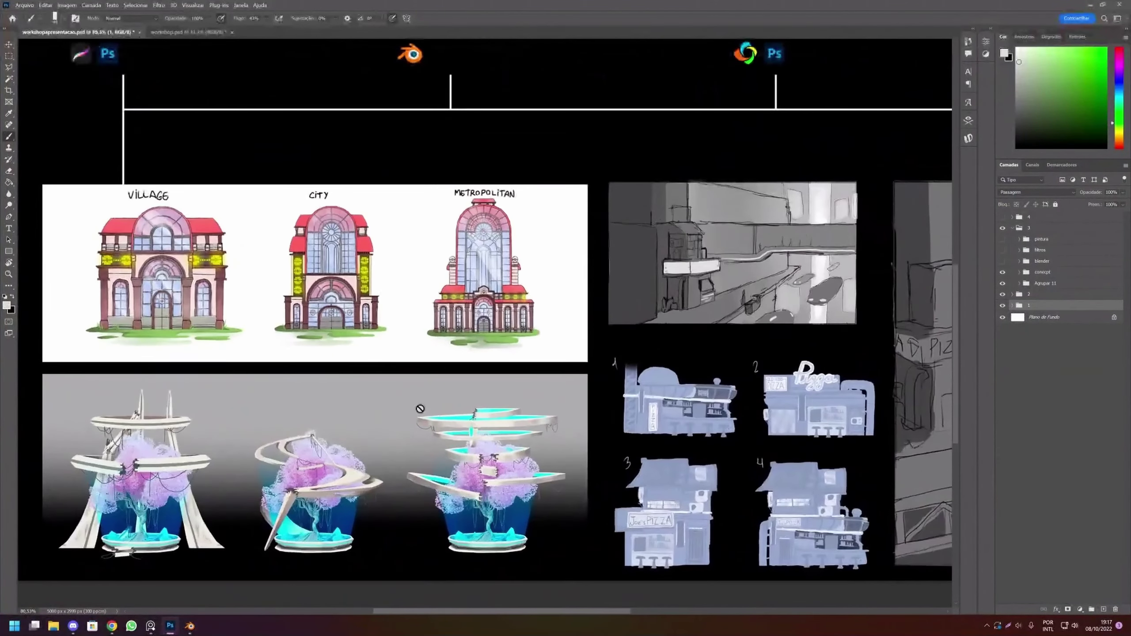
scroll(450, 404, "left", 1)
scroll(570, 400, "left", 3)
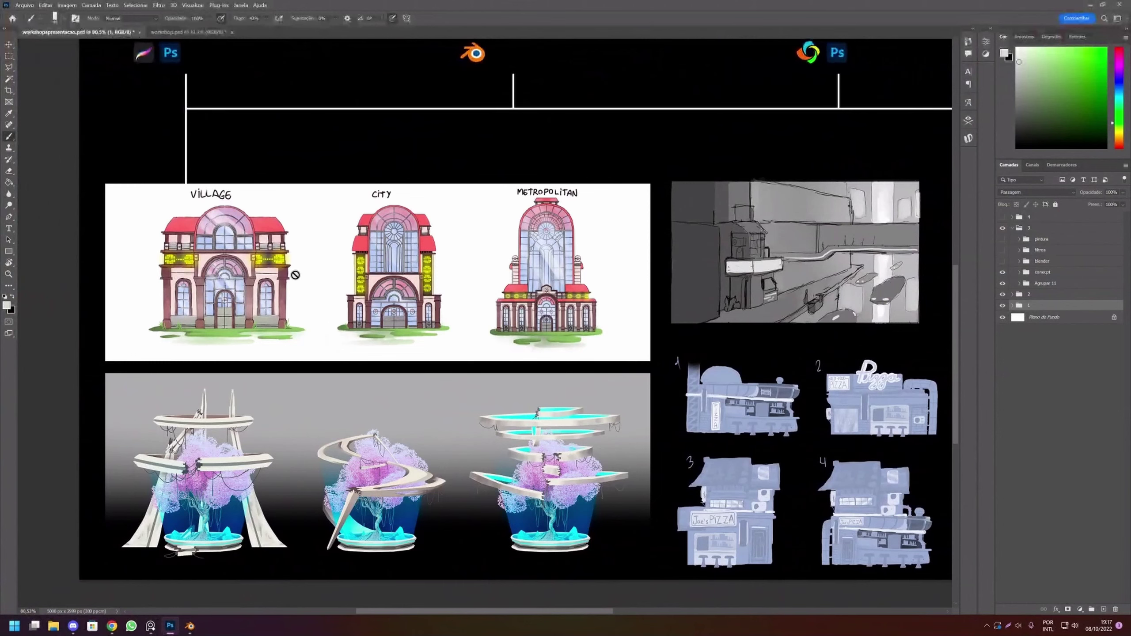
Zoom into the fountain concepts, then pan to the Village, City and Metropolitan sheet at about 130%.
scroll(311, 418, "up", 3)
scroll(434, 355, "up", 1)
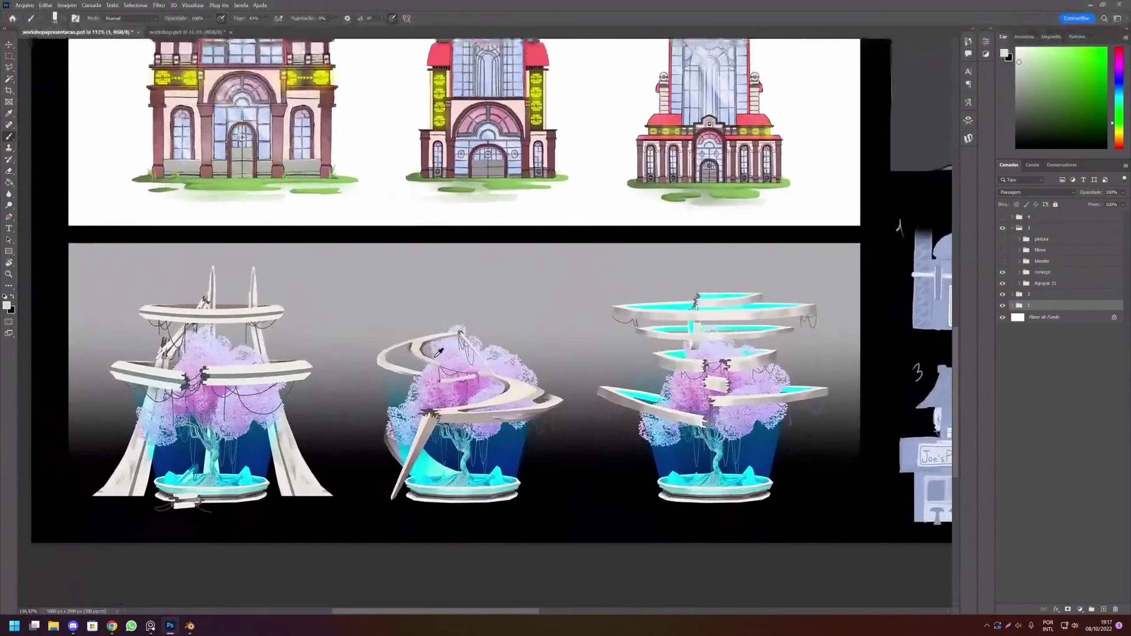
scroll(435, 356, "up", 1)
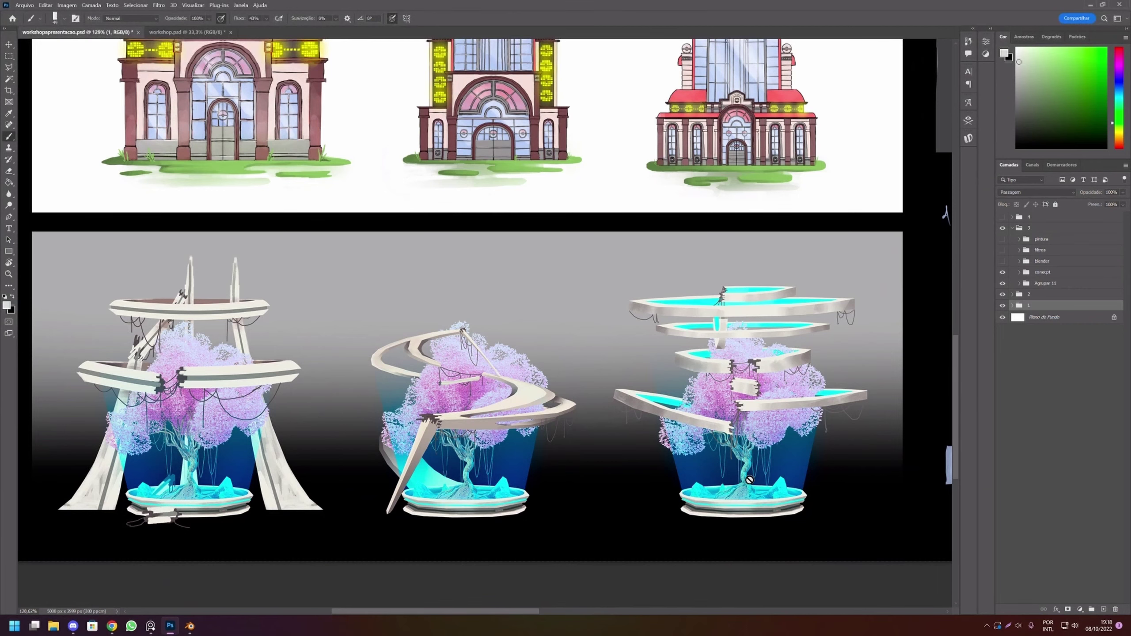
scroll(543, 243, "down", 3)
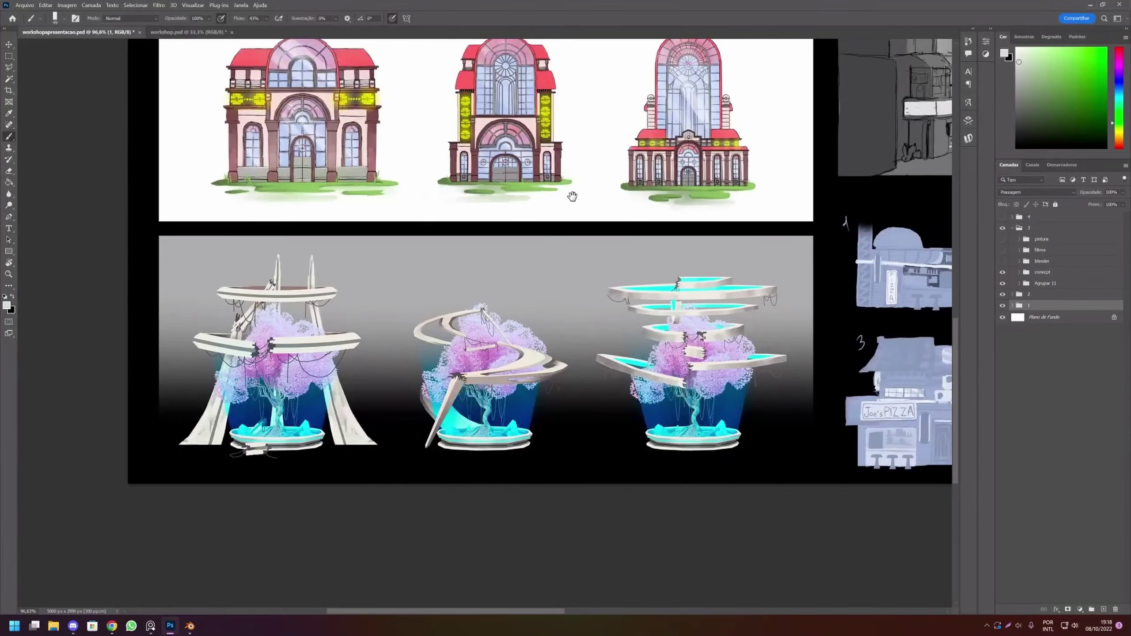
mouse_move(572, 196)
left_mouse_down()
mouse_move(571, 469)
mouse_move(610, 469)
left_mouse_up()
scroll(572, 474, "up", 3)
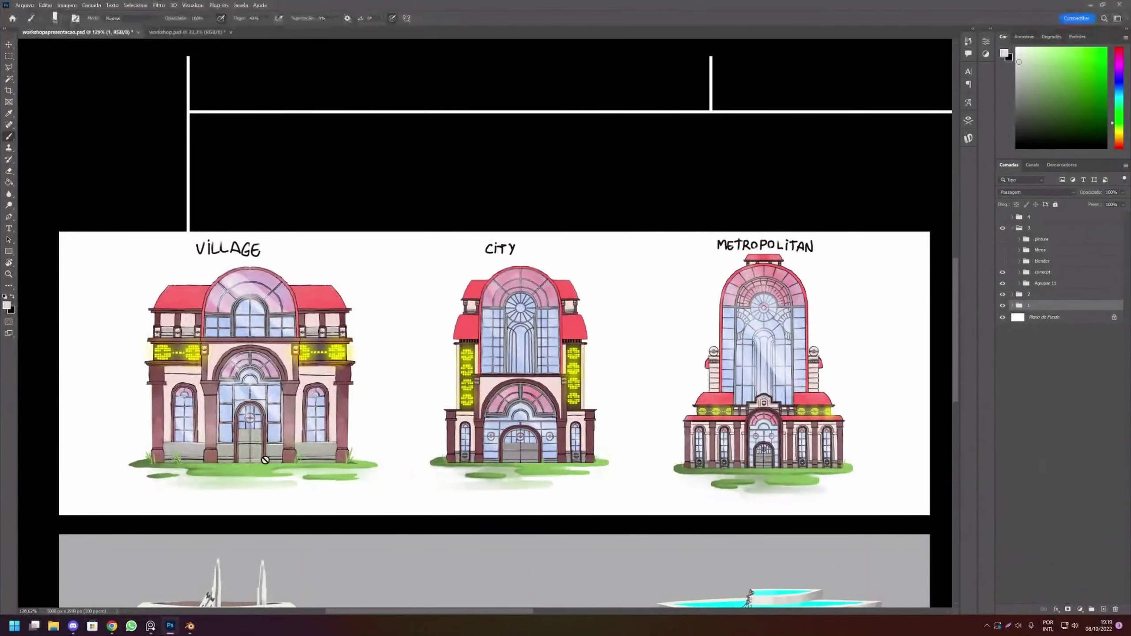
Pan across the Village and City buildings, zooming in on the City building's details.
scroll(181, 398, "up", 5, "alt")
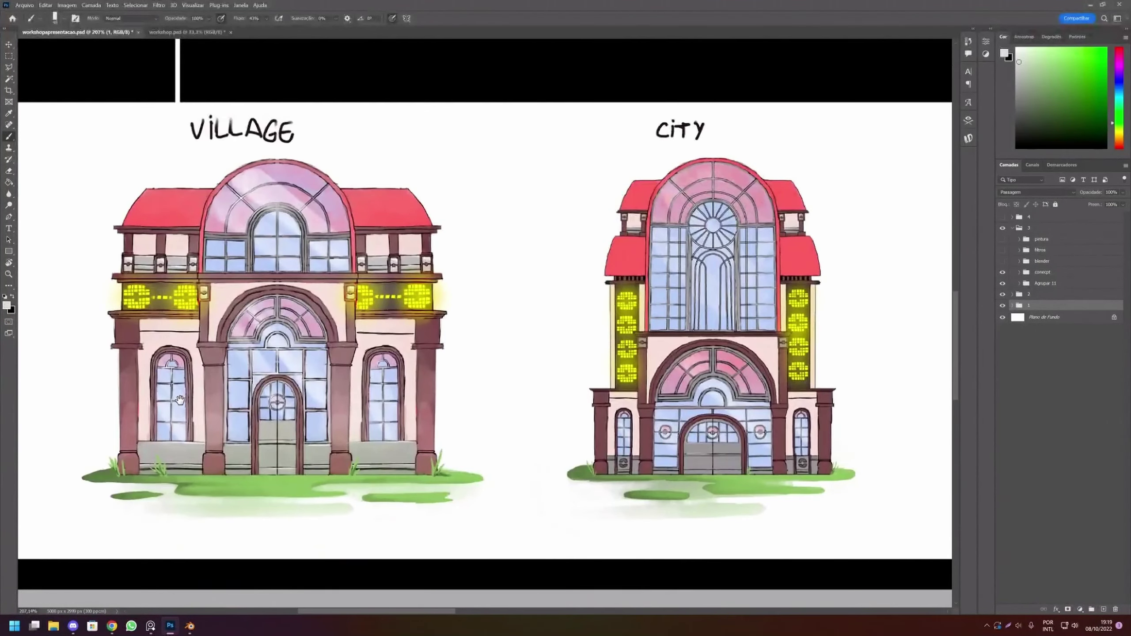
scroll(583, 448, "right", 10)
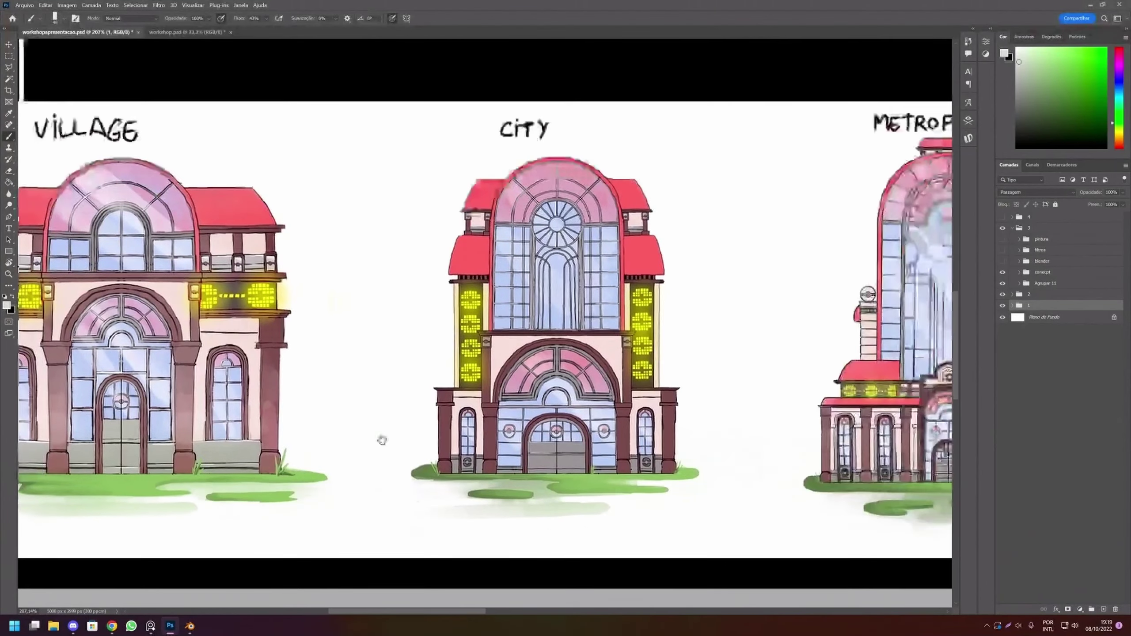
scroll(645, 434, "left", 5)
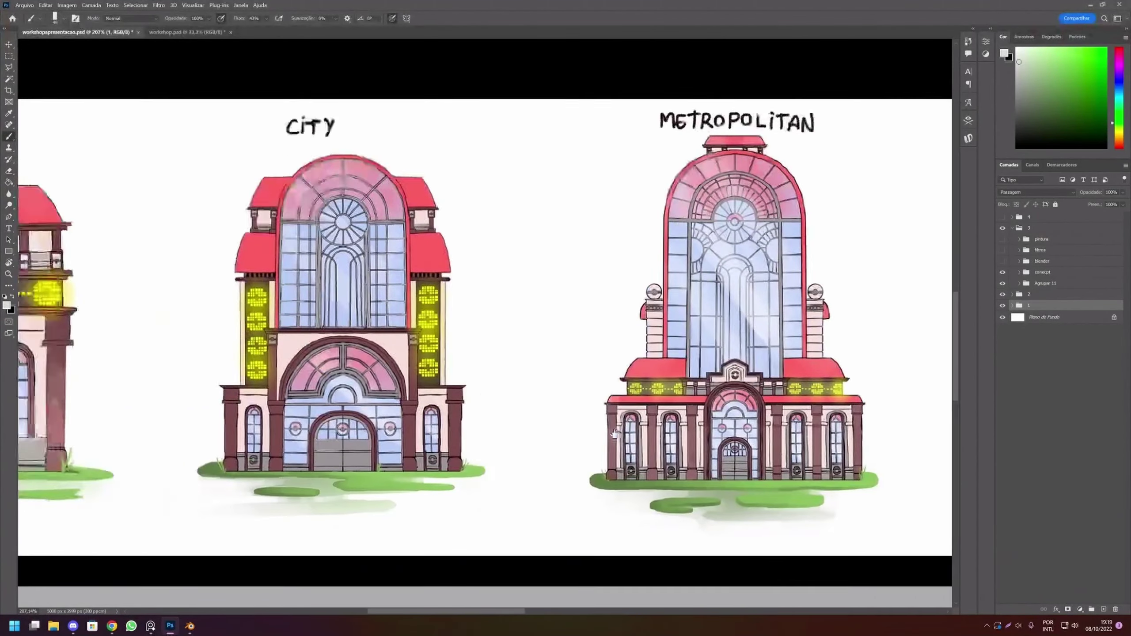
scroll(644, 434, "left", 5)
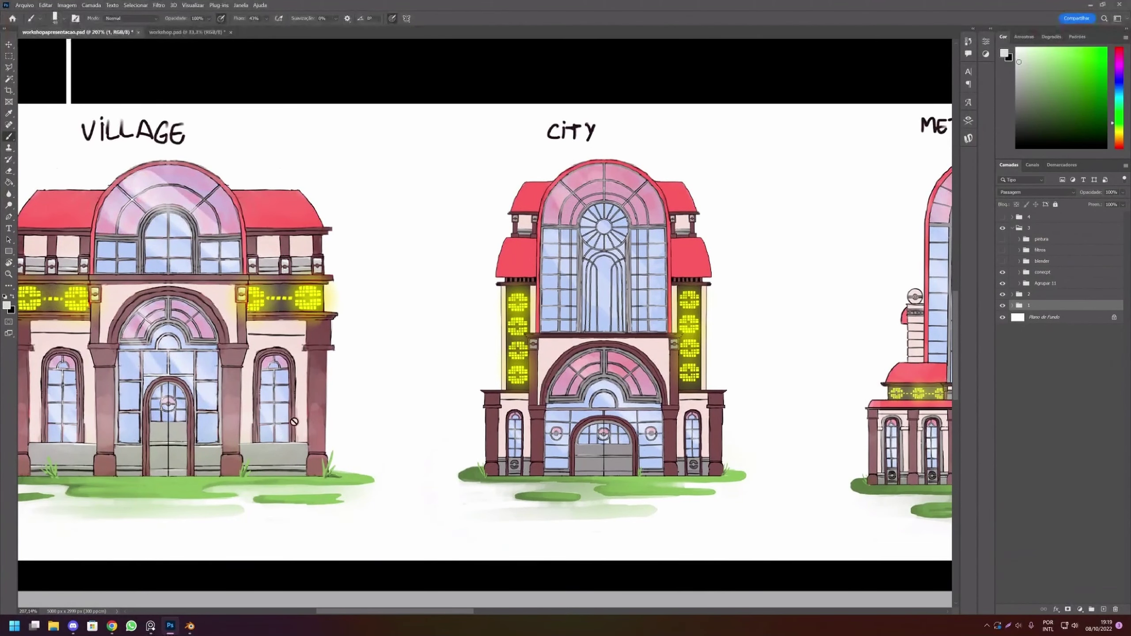
left_click_drag(595, 466, 533, 466)
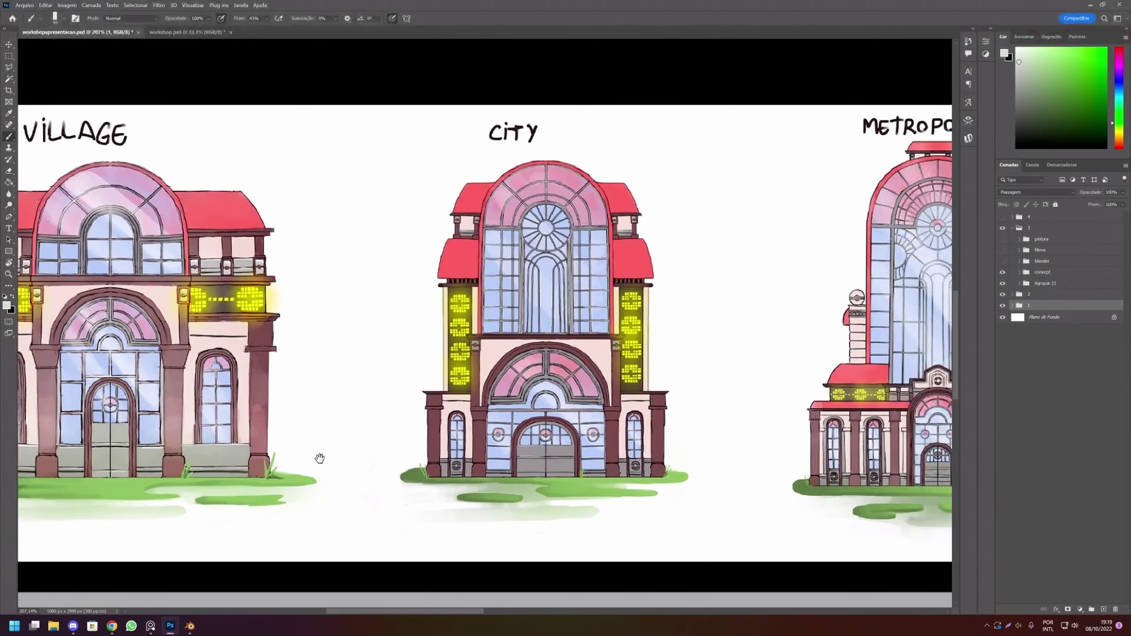
left_click_drag(319, 459, 493, 429)
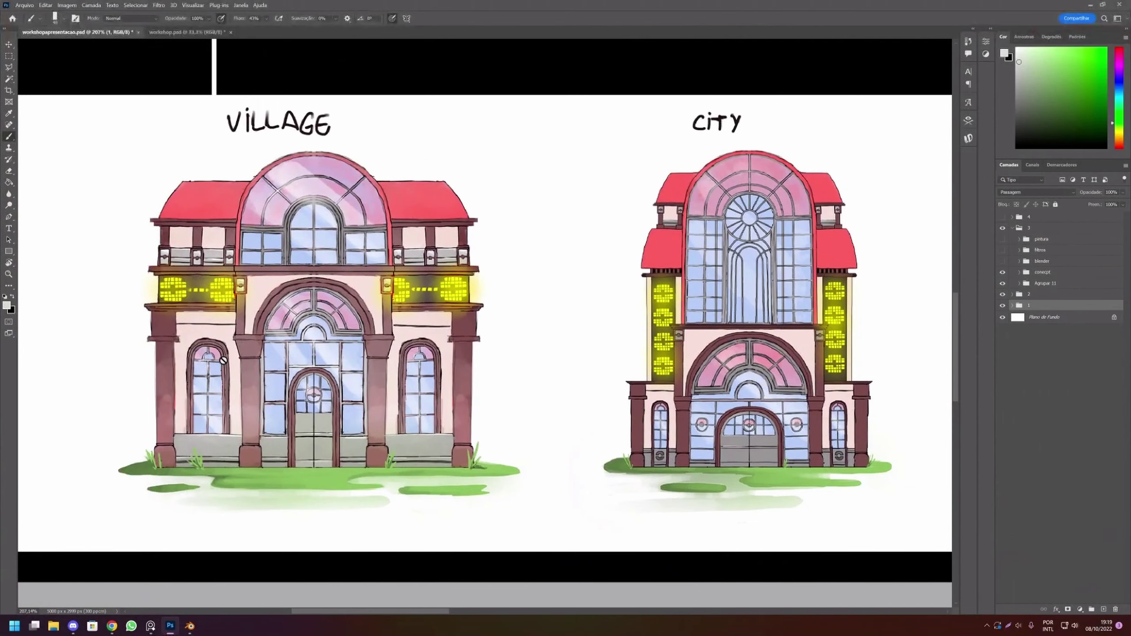
left_click_drag(679, 421, 657, 445)
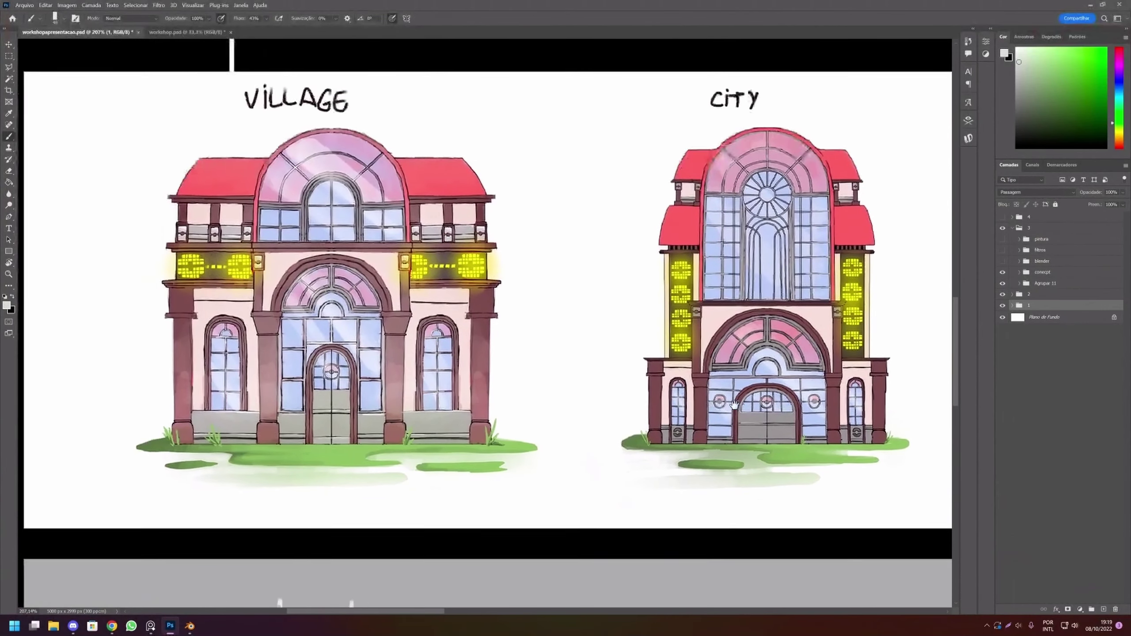
scroll(657, 445, "up", 2)
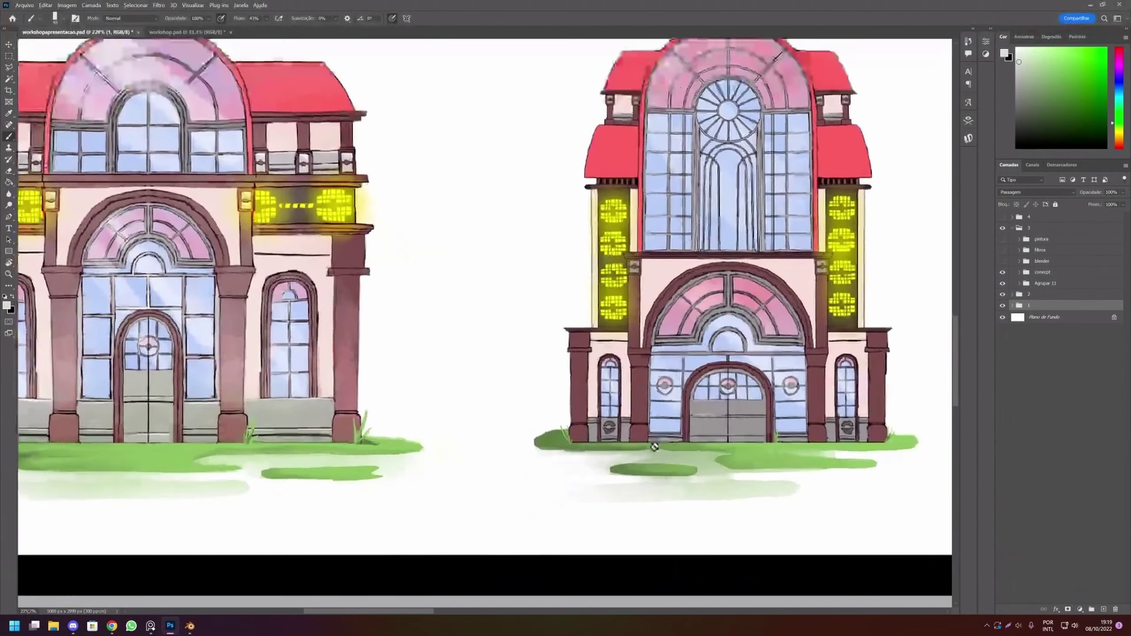
left_click_drag(656, 445, 478, 426)
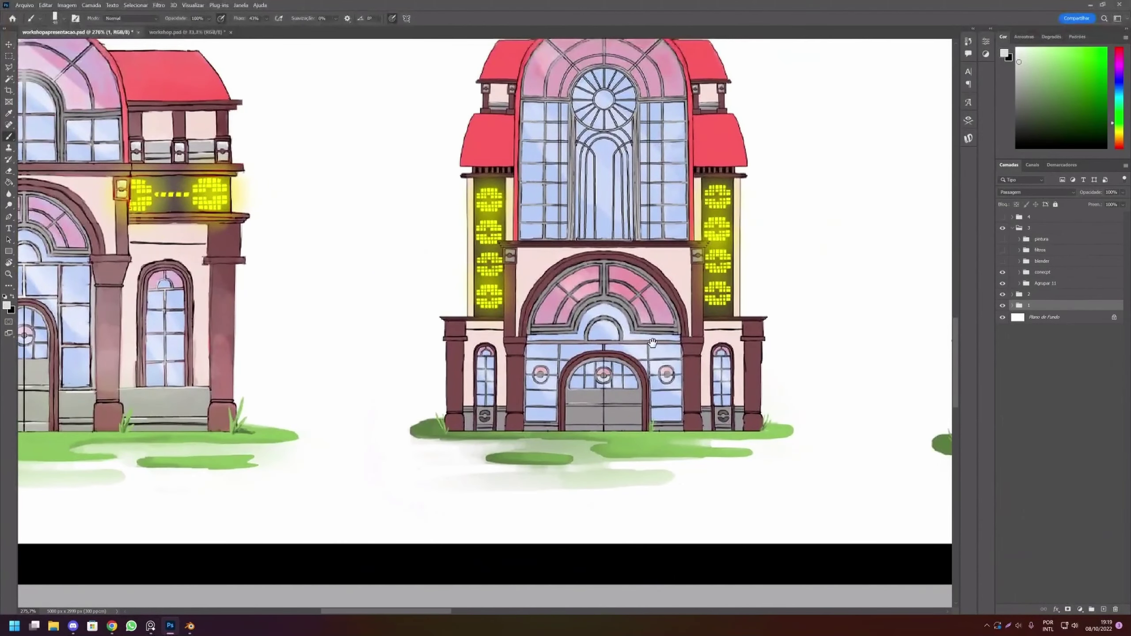
Pan between the City, Metropolitan and Village buildings to view each one fully.
scroll(477, 426, "right", 5)
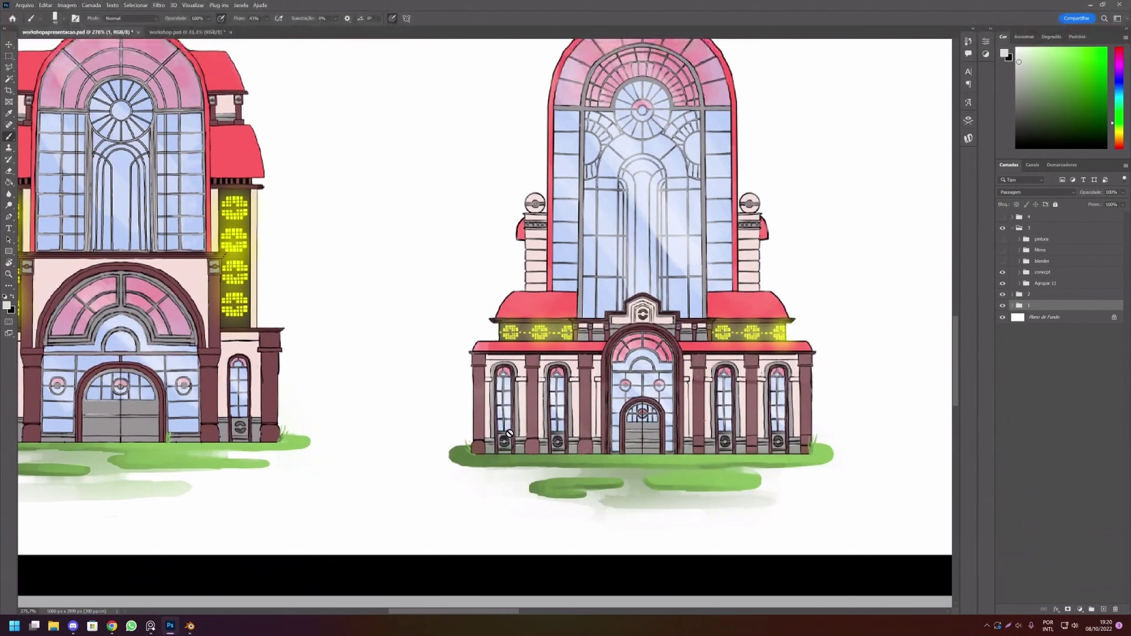
scroll(561, 431, "down", 1)
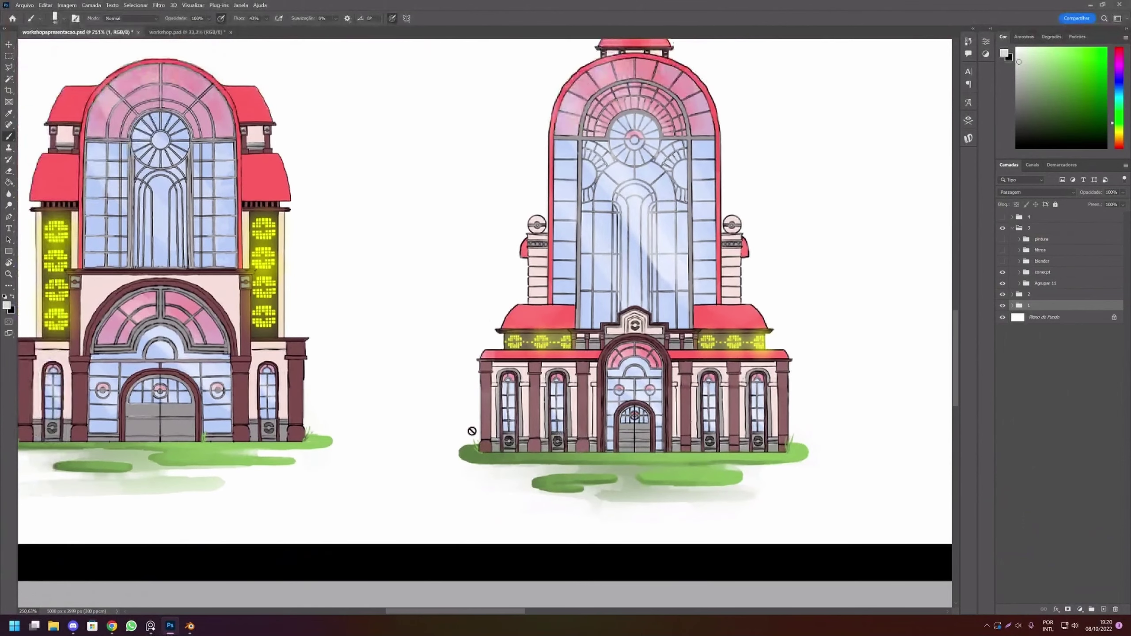
left_click_drag(462, 419, 580, 417)
left_click_drag(651, 417, 732, 418)
scroll(564, 422, "down", 2)
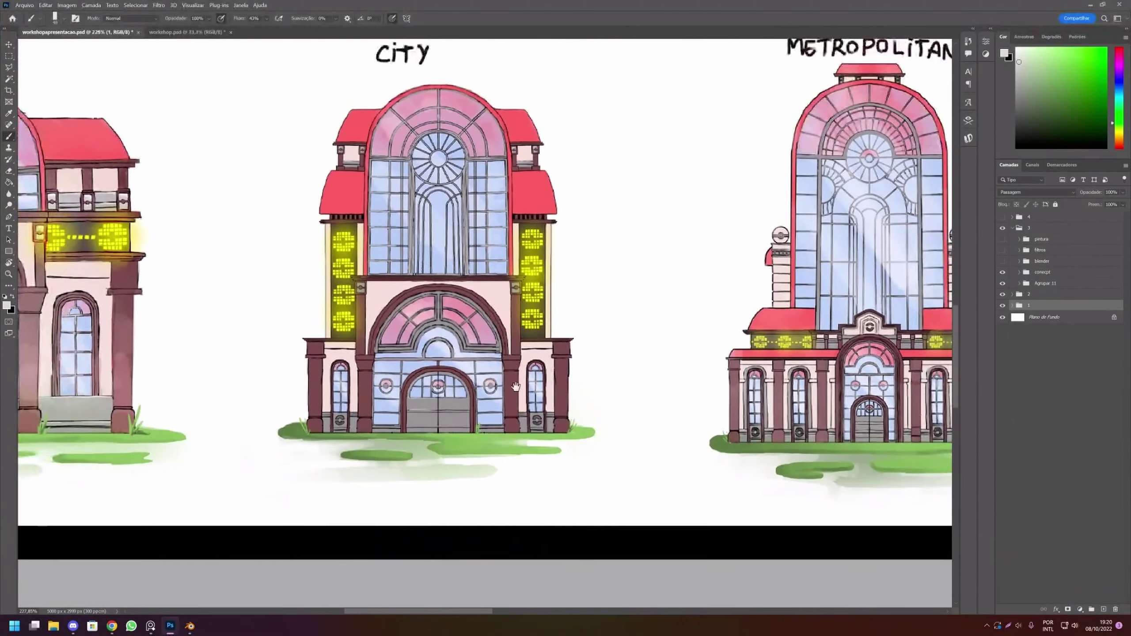
scroll(512, 387, "up", 1)
scroll(501, 381, "left", 5)
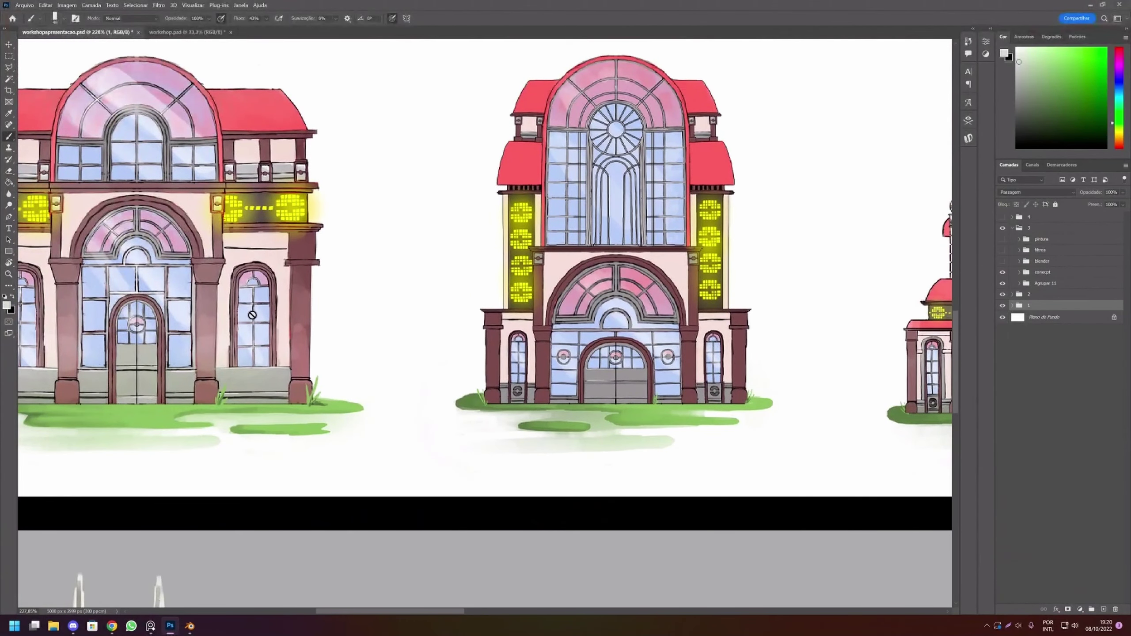
left_click_drag(440, 359, 244, 366)
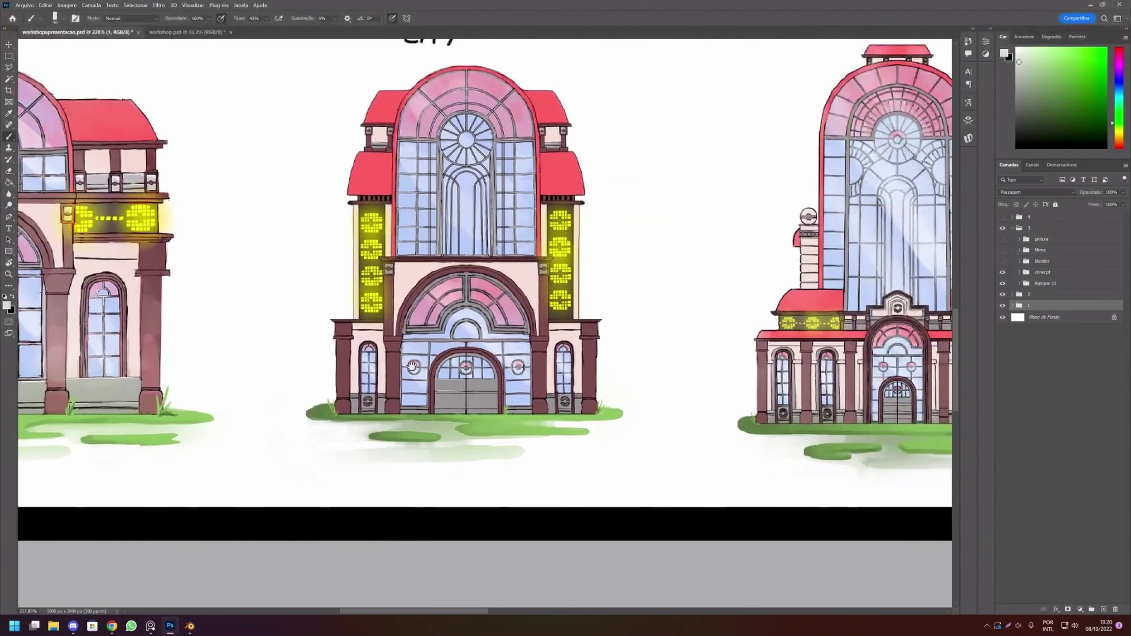
scroll(189, 299, "left", 2)
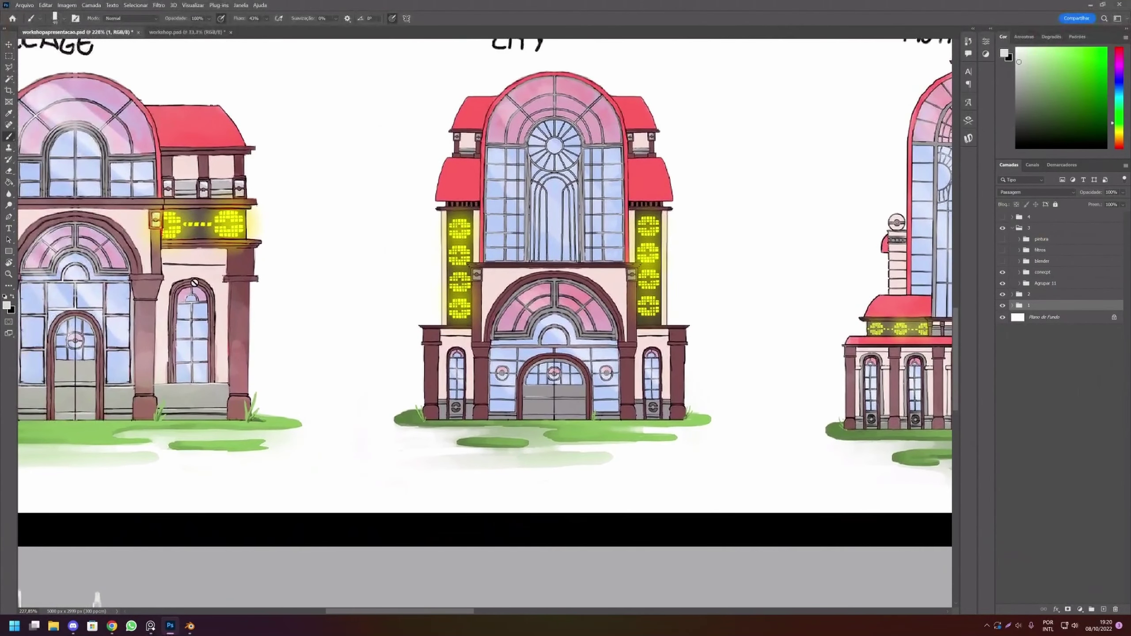
scroll(199, 353, "down", 2)
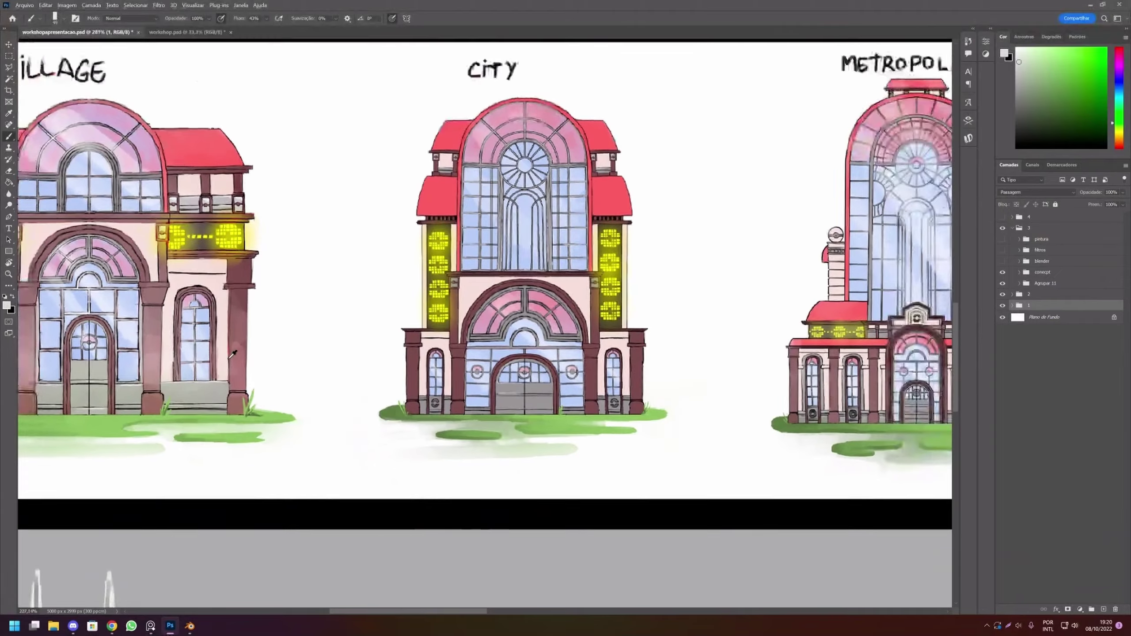
scroll(443, 372, "right", 3)
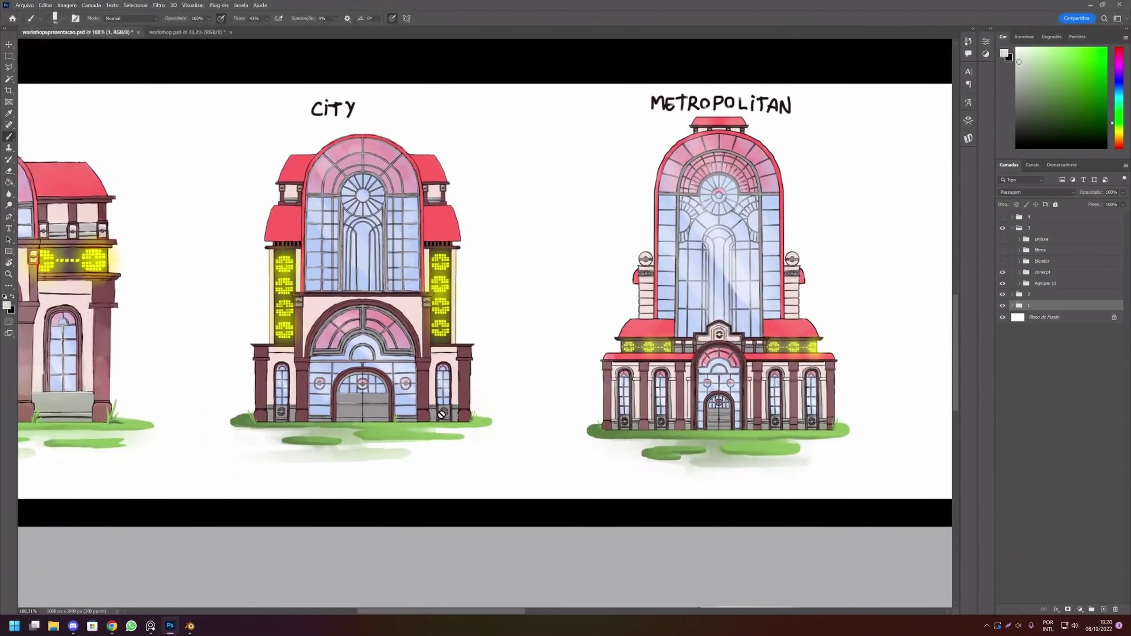
scroll(650, 413, "down", 1)
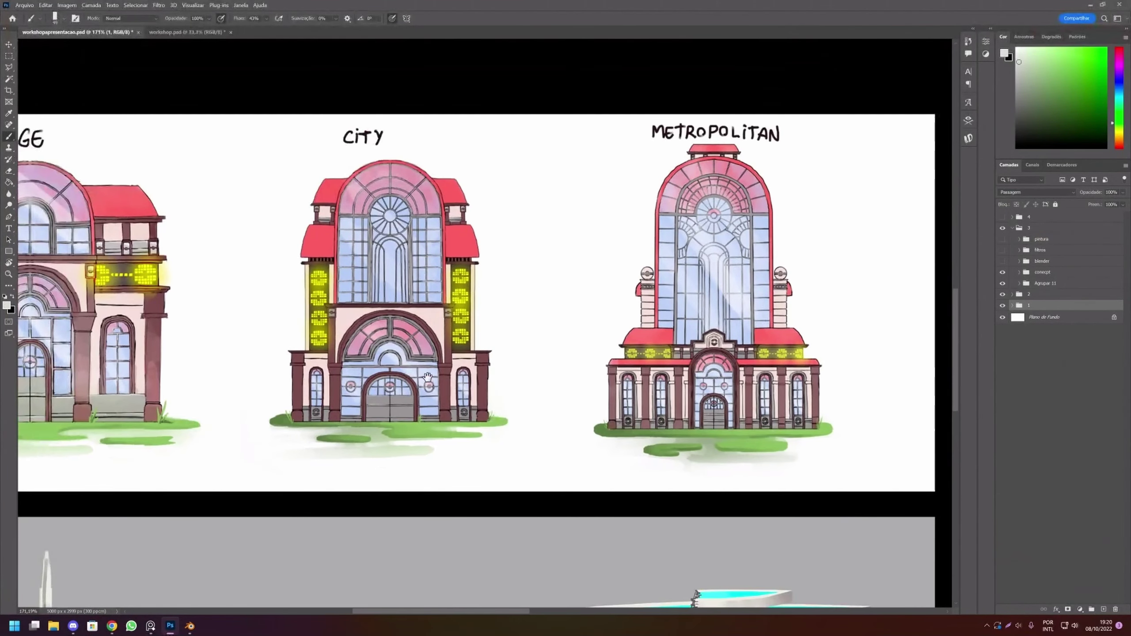
left_click_drag(238, 356, 388, 354)
Zoom out to about 73% to show the whole board with its stage headers.
scroll(361, 358, "down", 1)
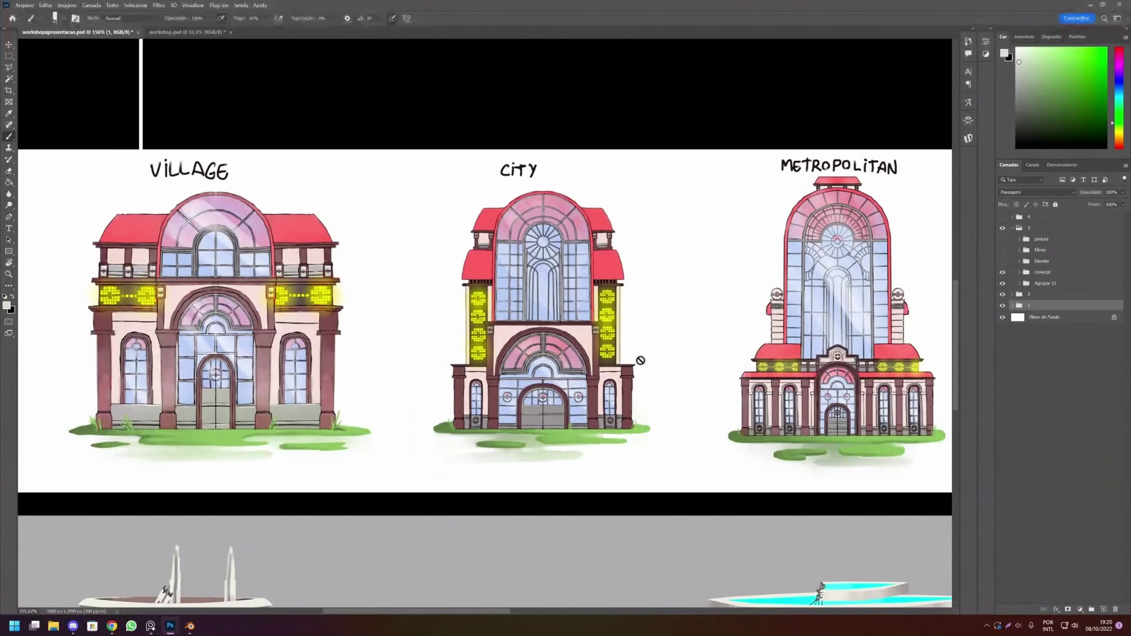
scroll(681, 340, "down", 1)
scroll(680, 338, "down", 2)
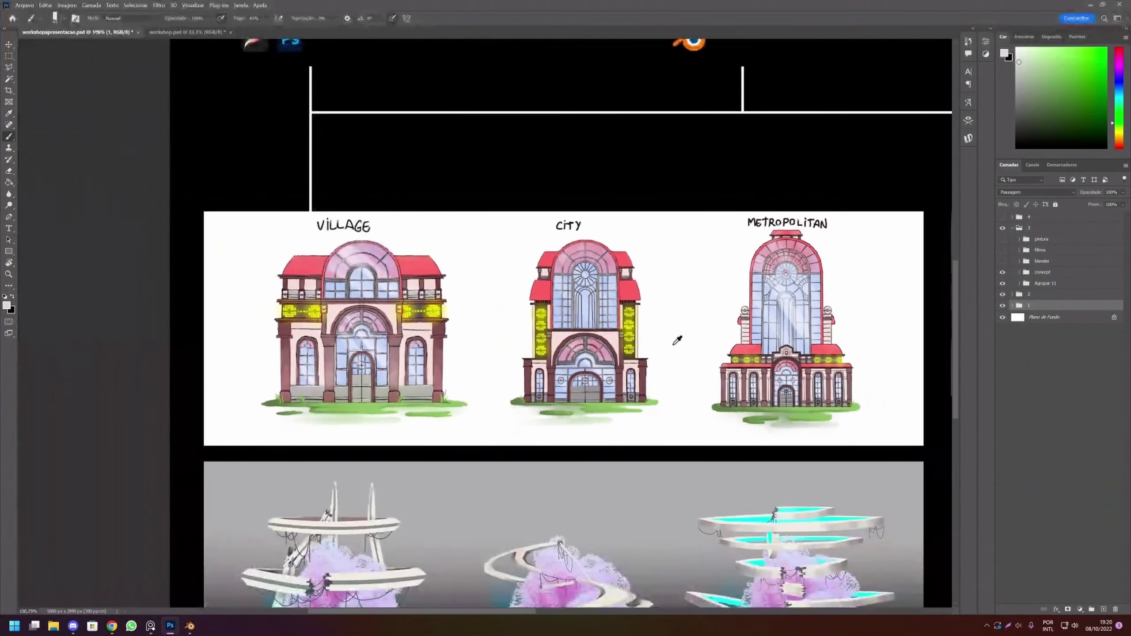
scroll(673, 346, "down", 1)
scroll(664, 354, "down", 2)
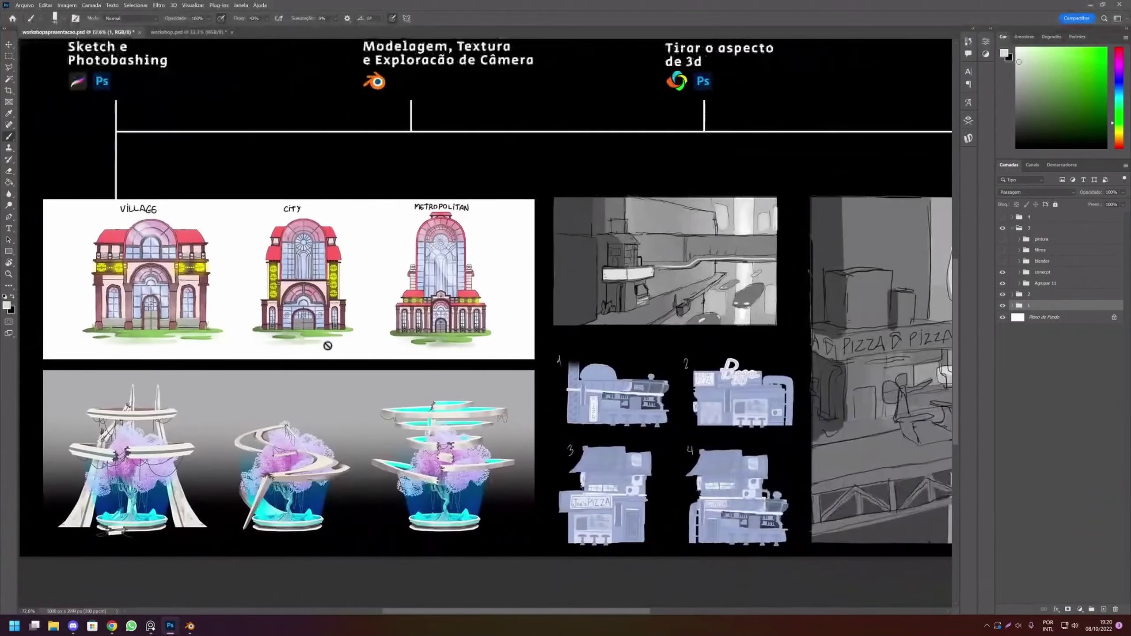
Switch to the PureRef board and bring the building references and sketch sheet into view.
left_click(151, 626)
scroll(332, 293, "down", 1)
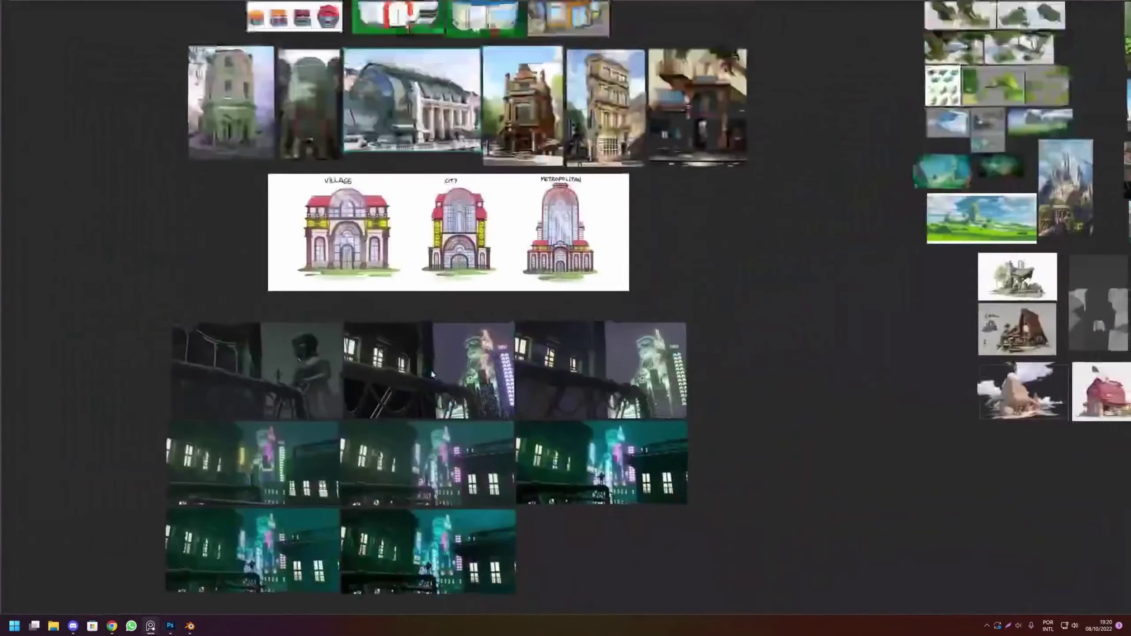
scroll(390, 370, "up", 3)
left_click_drag(390, 374, 400, 460)
scroll(401, 460, "down", 1)
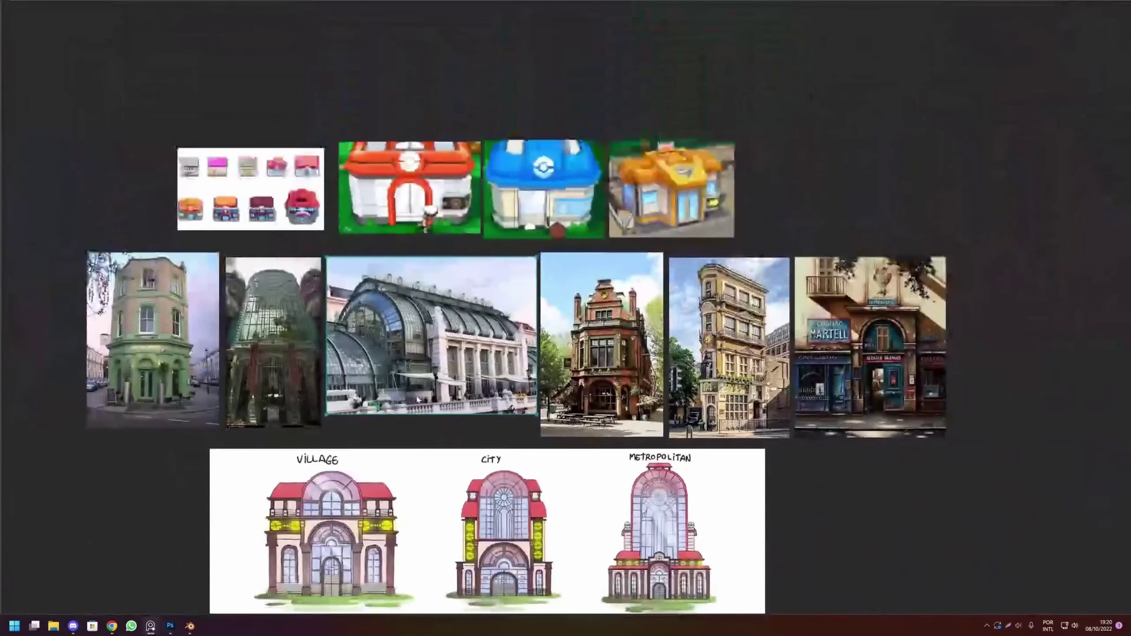
scroll(479, 457, "up", 1)
mouse_move(479, 456)
left_mouse_down()
mouse_move(479, 335)
mouse_move(504, 347)
left_mouse_up()
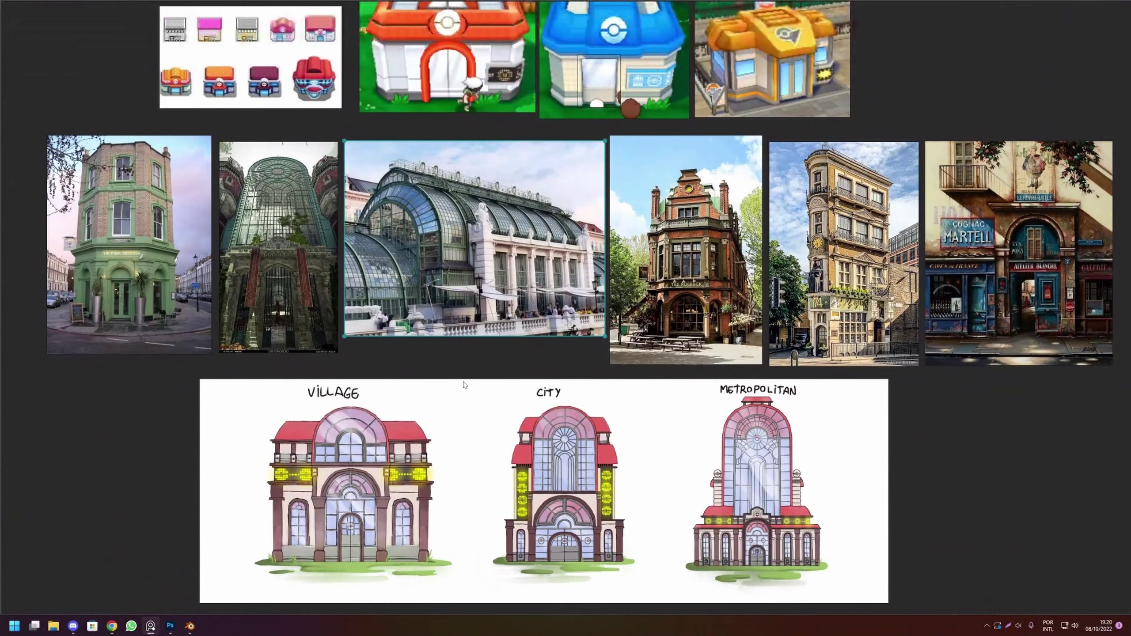
Zoom out, clear the selection, then select and drag the red Pokémon Center image.
scroll(846, 330, "up", 5)
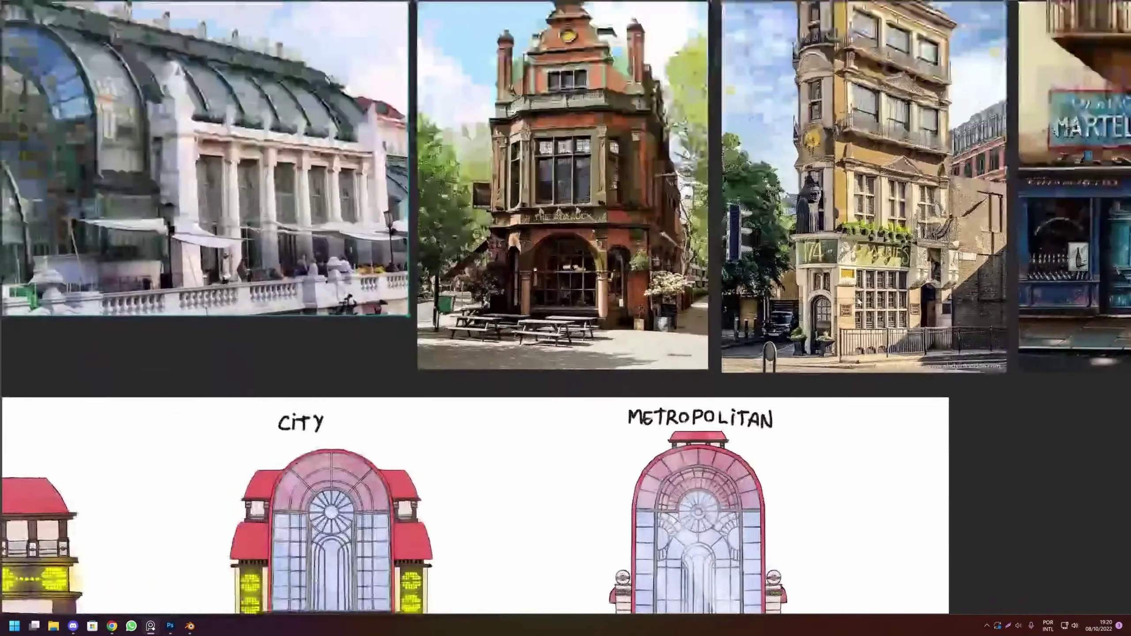
scroll(859, 303, "down", 5)
scroll(719, 353, "down", 2)
scroll(645, 379, "down", 2)
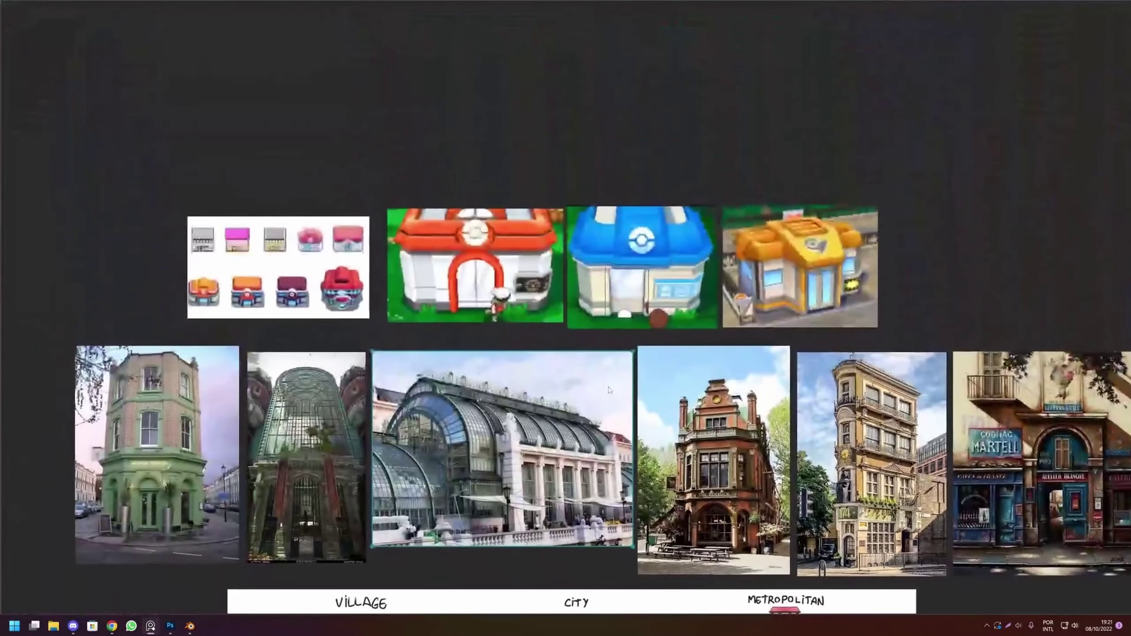
left_click_drag(229, 151, 541, 142)
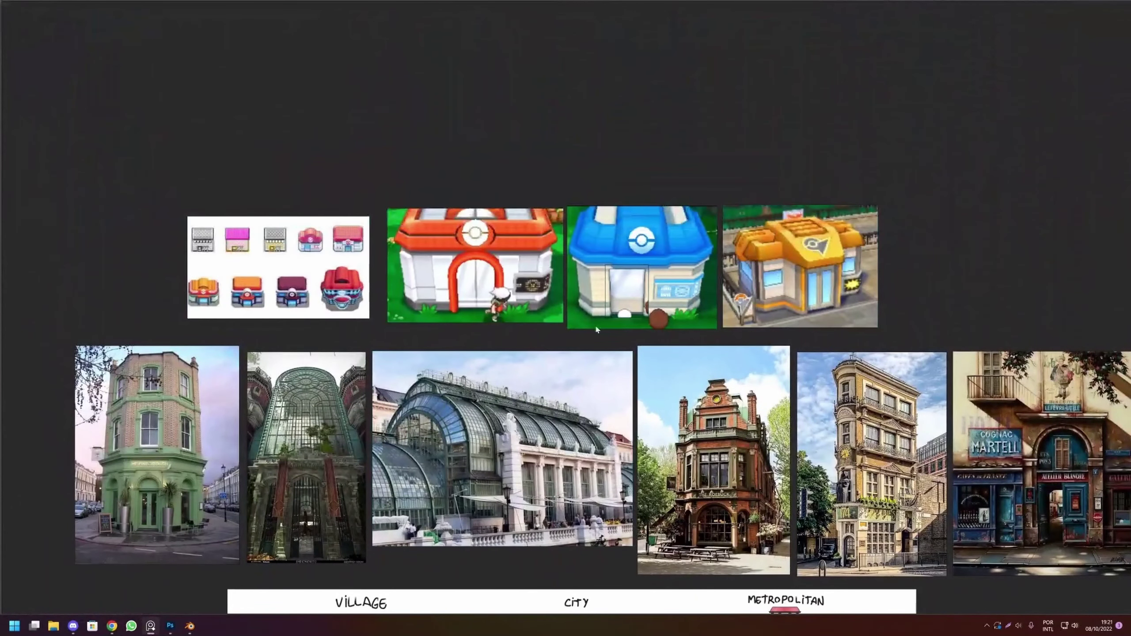
scroll(538, 437, "down", 3)
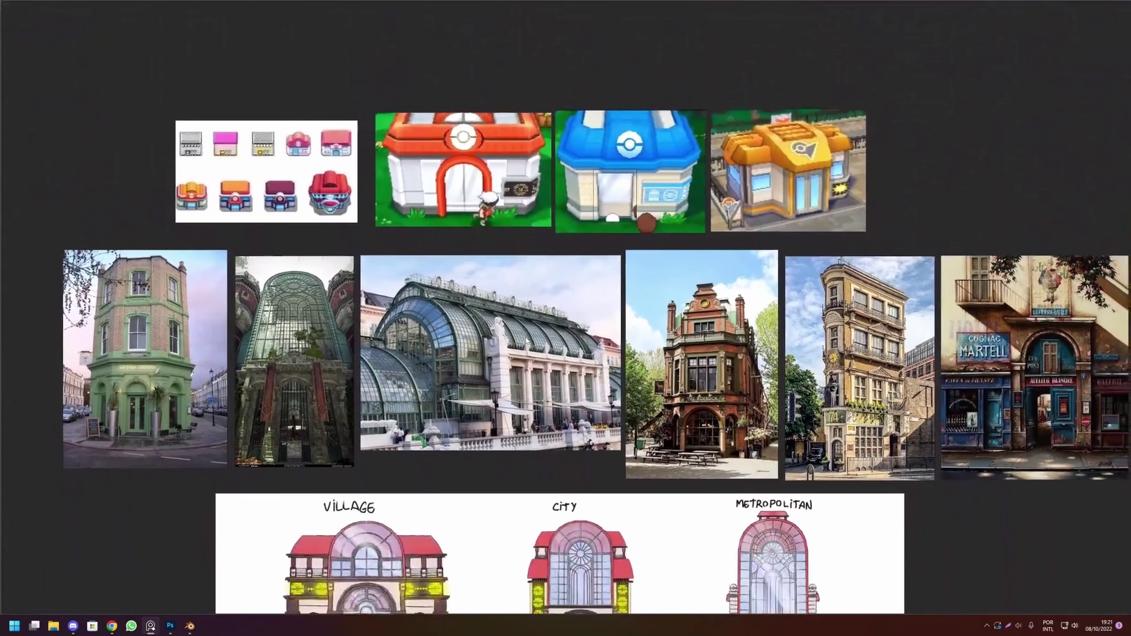
left_click(440, 153)
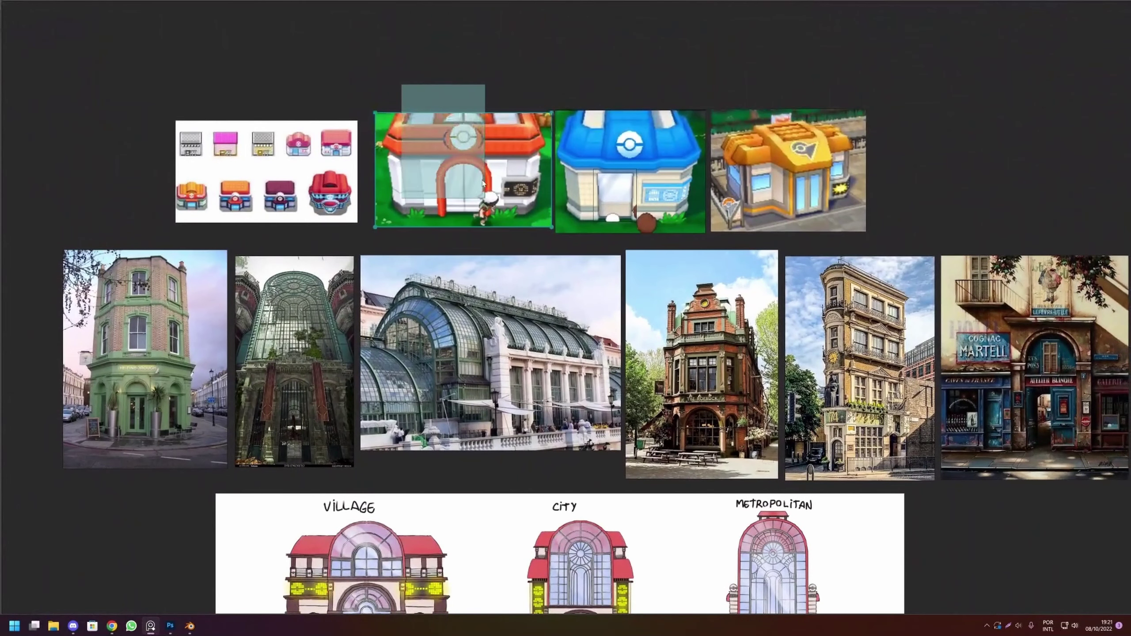
mouse_move(440, 154)
left_mouse_down()
mouse_move(508, 174)
mouse_move(484, 160)
left_mouse_up()
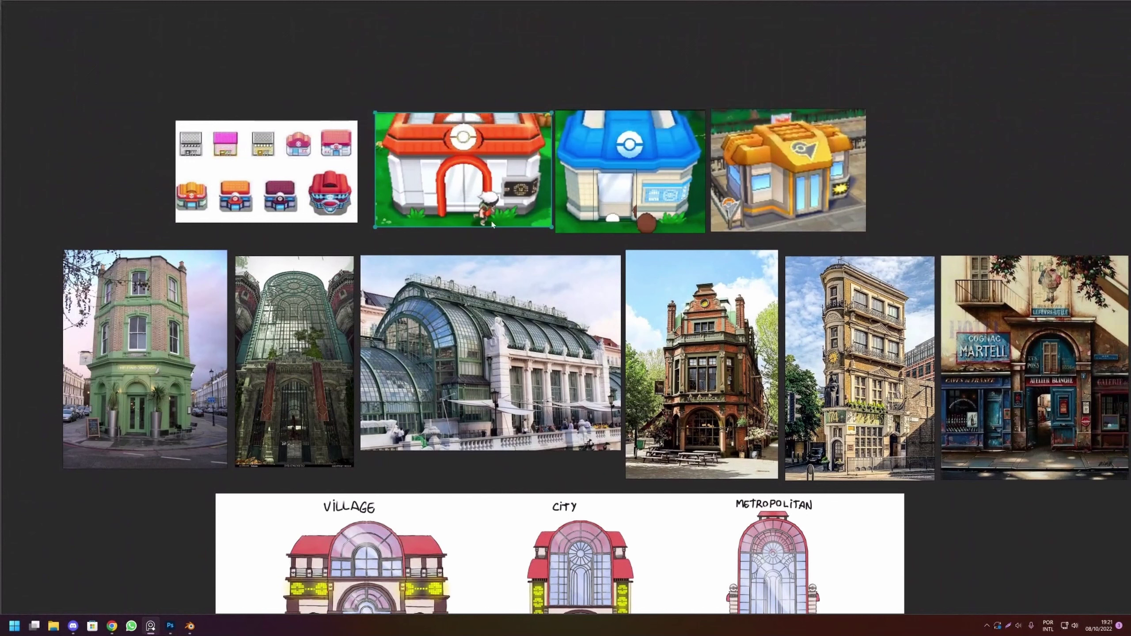
Bring the Village, City and Metropolitan tier sketches fully into view.
left_click_drag(476, 471, 479, 426)
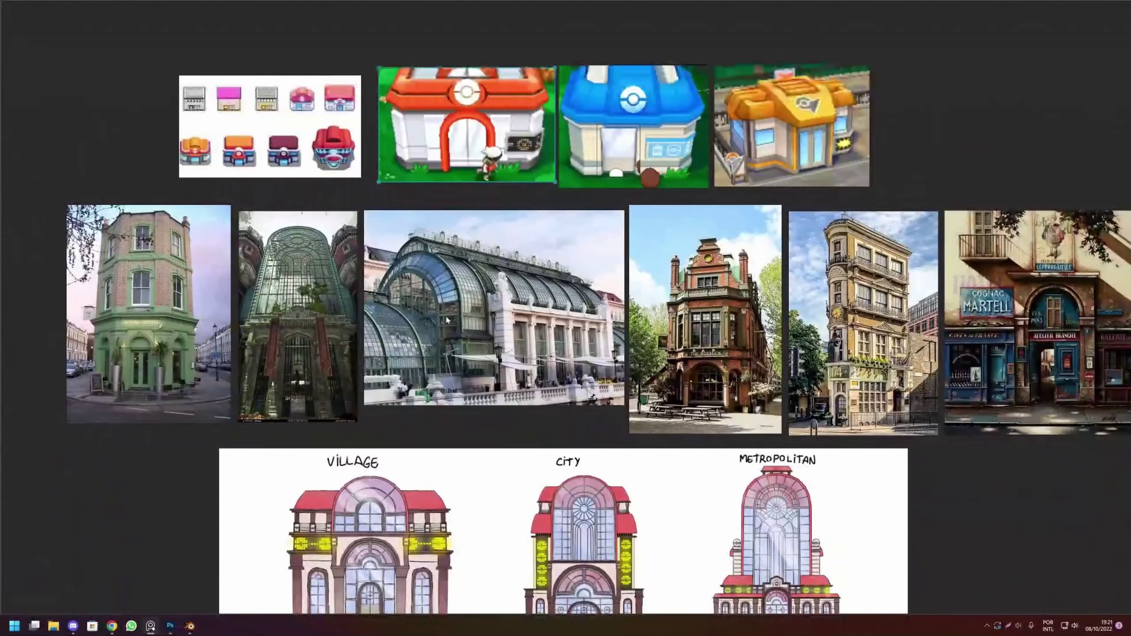
scroll(473, 344, "down", 1)
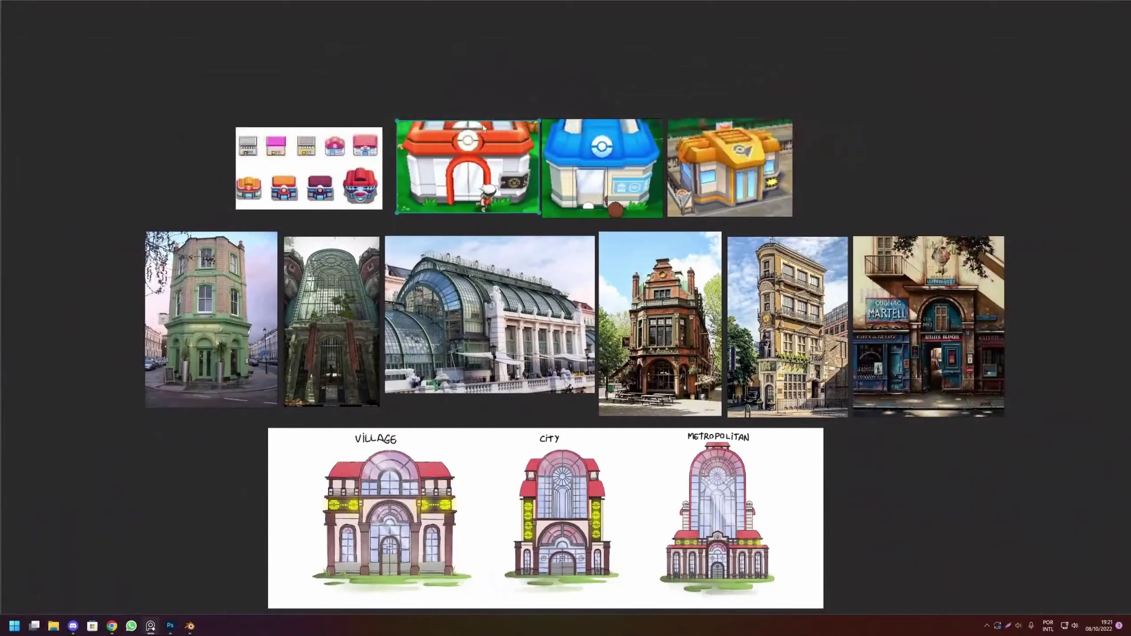
left_click_drag(398, 468, 413, 413)
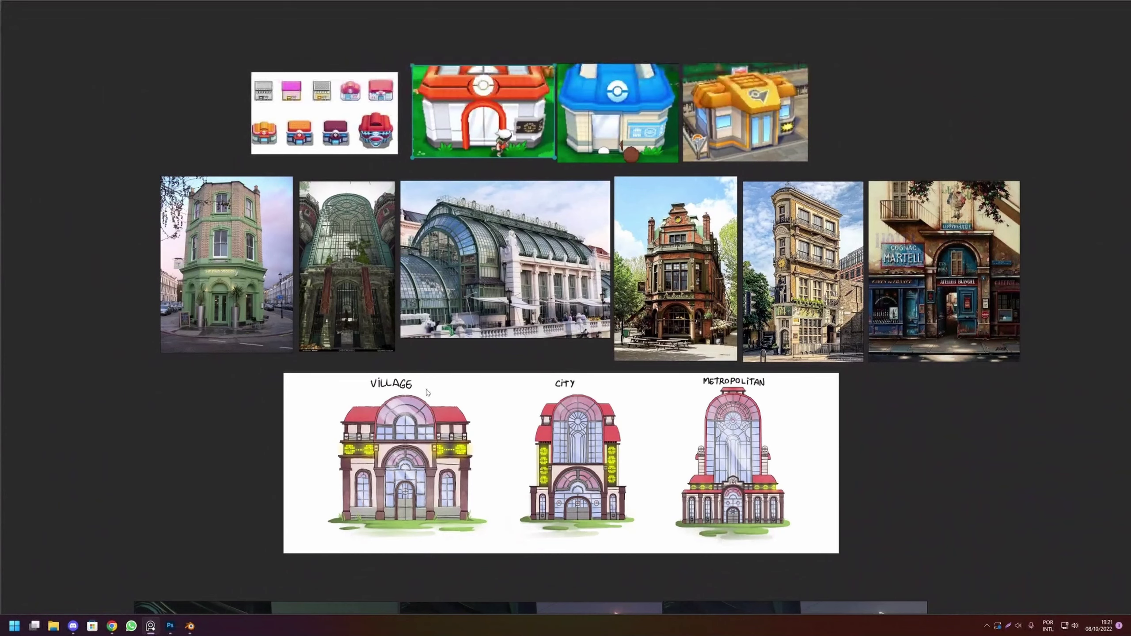
Zoom closer on the icon sheet in PureRef, then return to the Photoshop presentation.
scroll(269, 101, "up", 3)
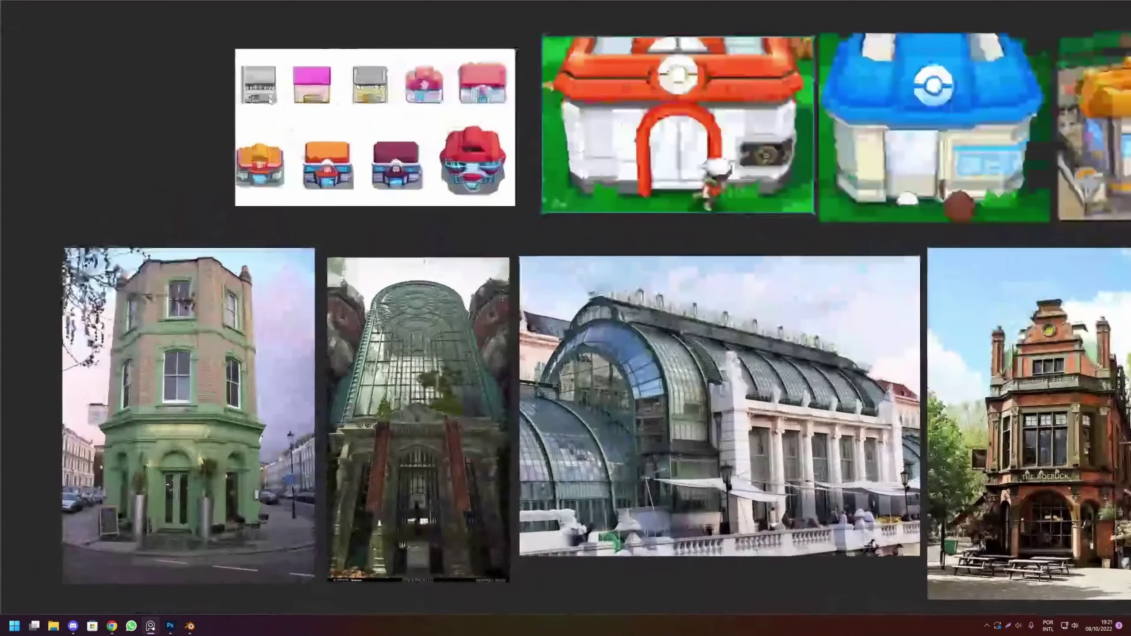
left_click_drag(351, 160, 390, 331)
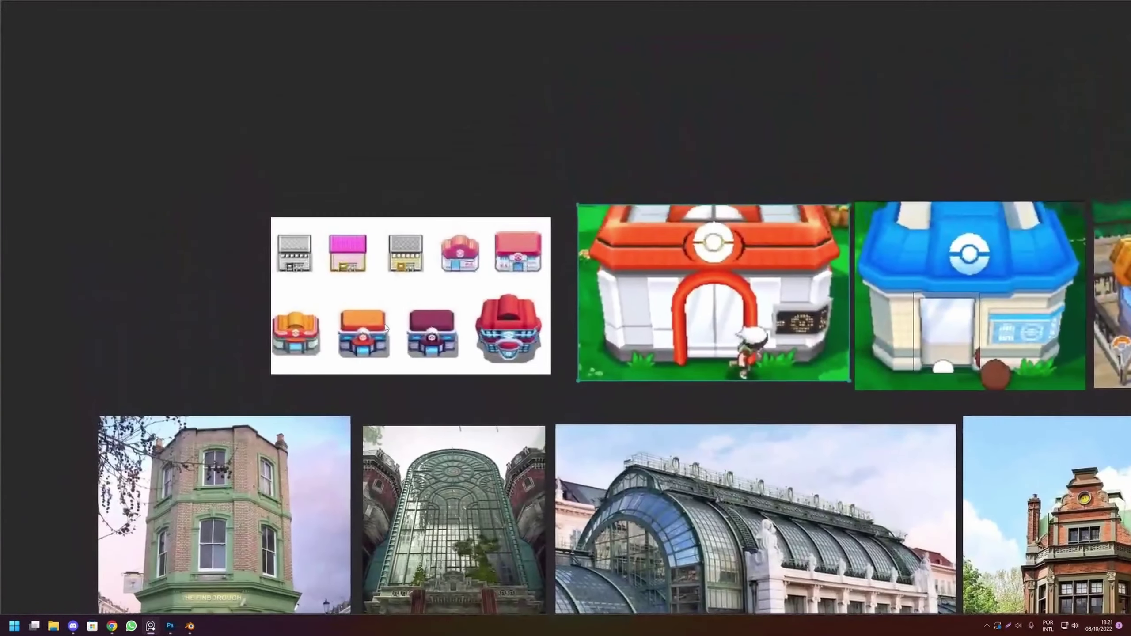
scroll(390, 331, "up", 2)
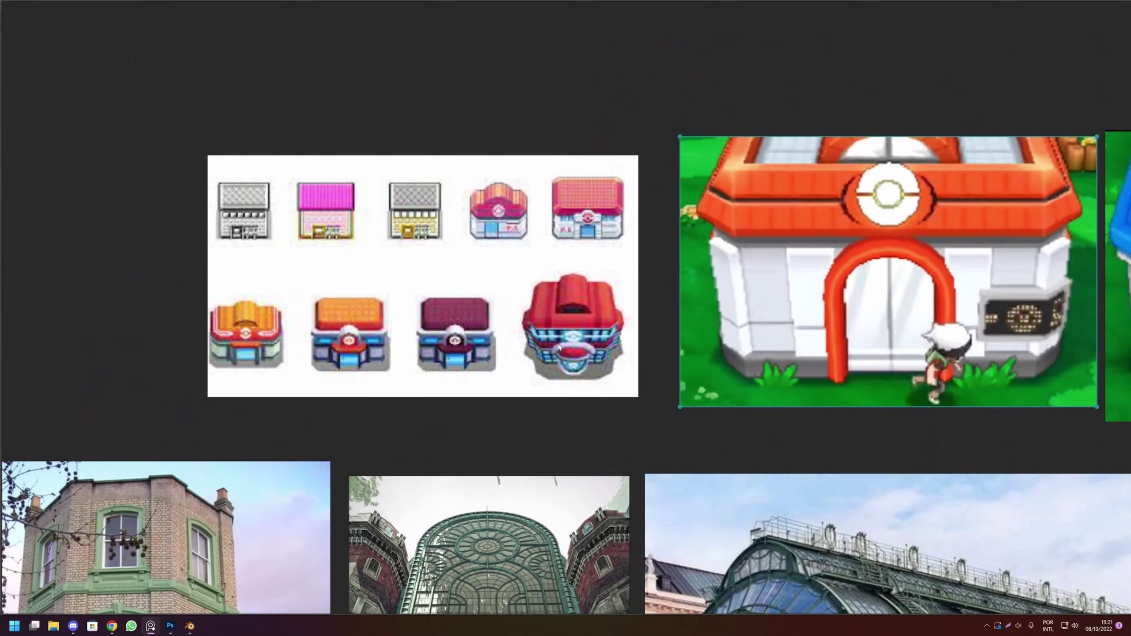
key("alt+Tab")
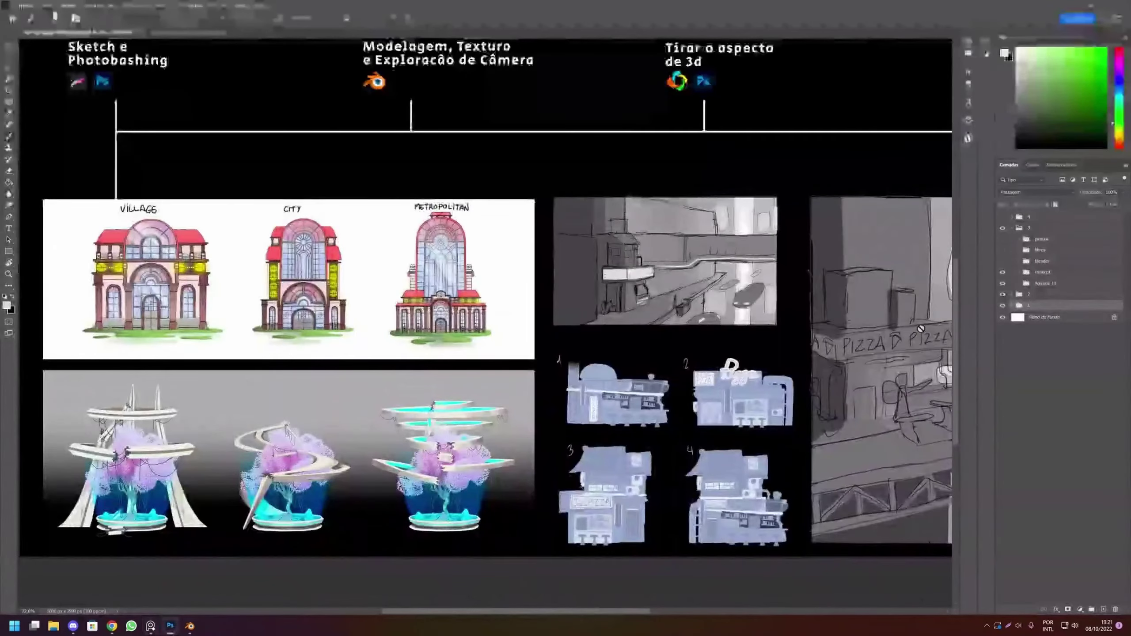
Swap the concept sketches for the Blender renders in Layers and recentre the PROCESSO slide.
left_click(1002, 272)
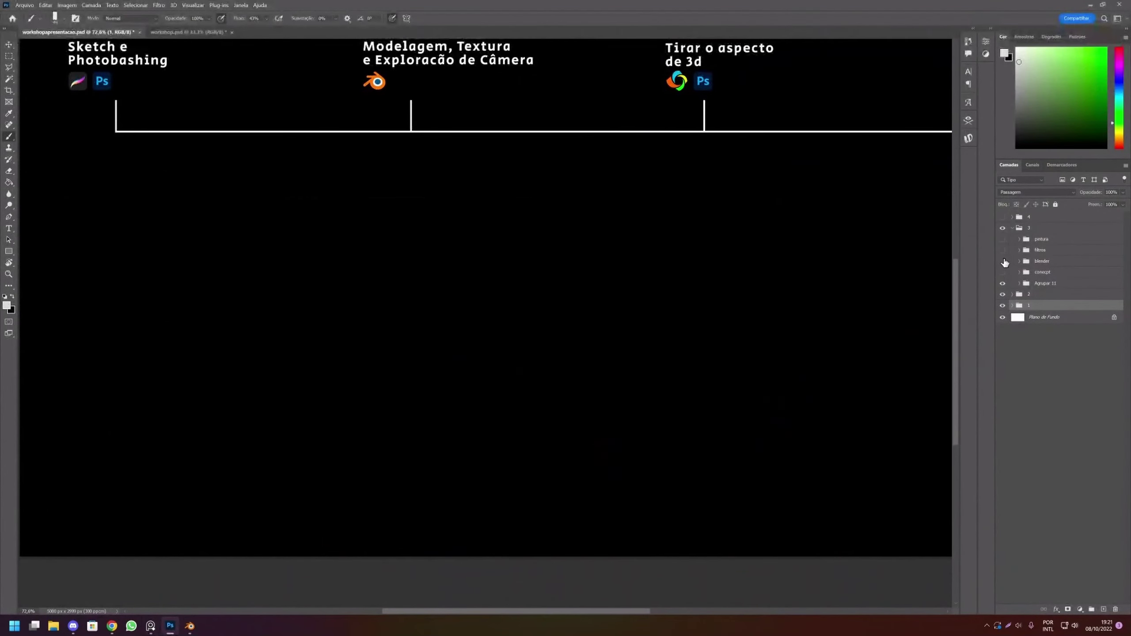
scroll(695, 292, "down", 1)
scroll(695, 292, "down", 2)
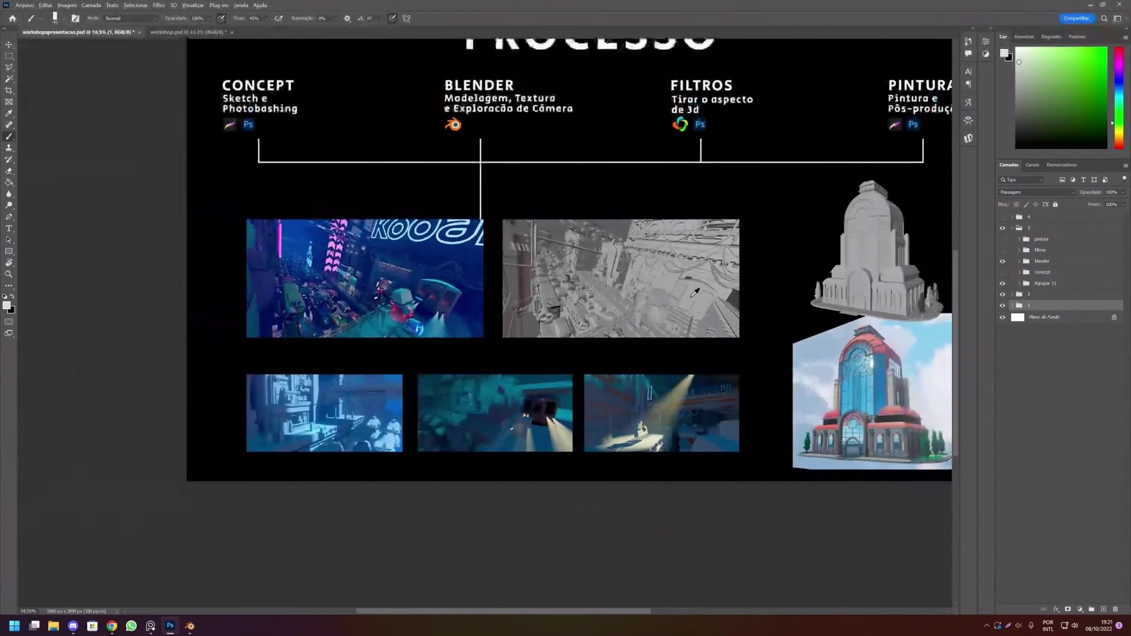
scroll(578, 312, "up", 1)
left_click_drag(515, 337, 540, 348)
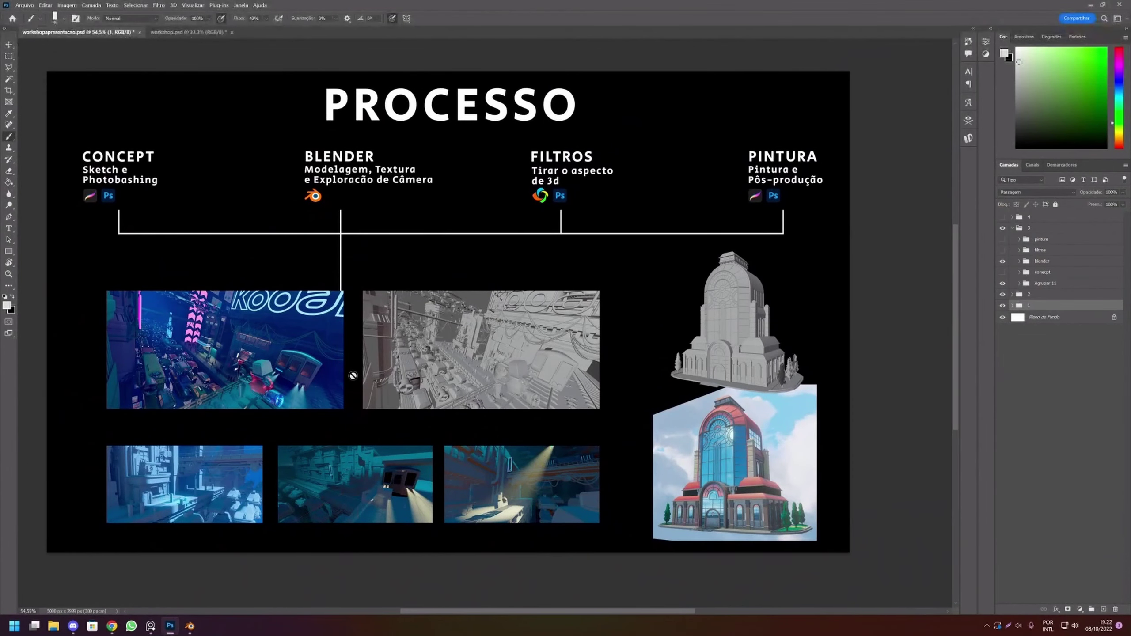
Zoom and pan over the neon city, grey clay and teal scene renders.
scroll(338, 377, "up", 1)
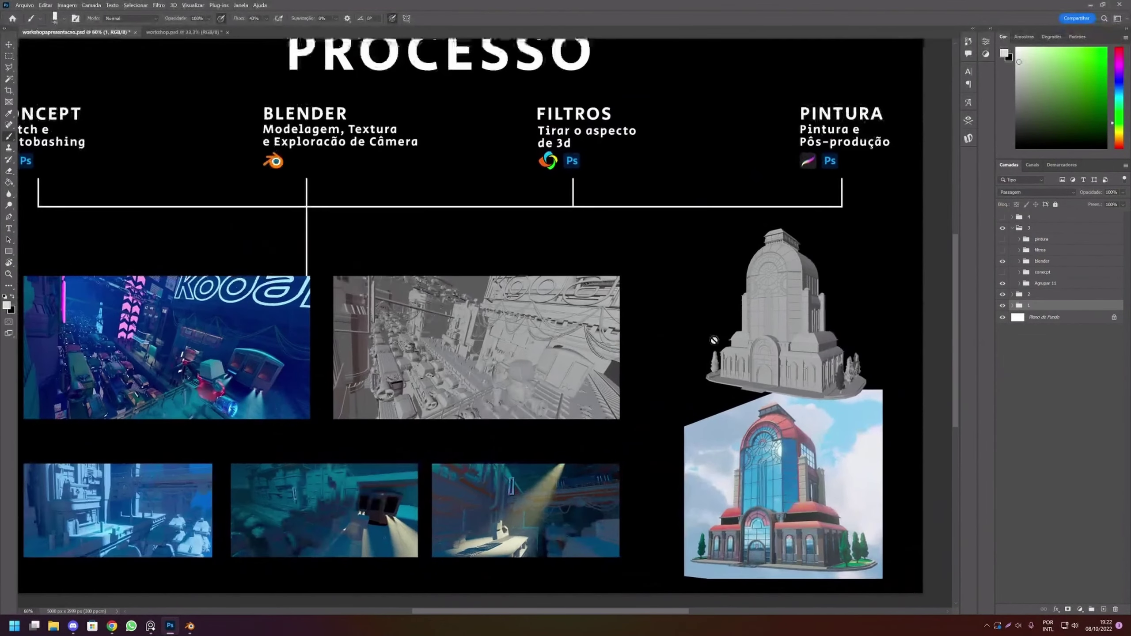
scroll(734, 341, "up", 1)
scroll(799, 342, "up", 1)
scroll(792, 343, "up", 1)
scroll(787, 346, "up", 1)
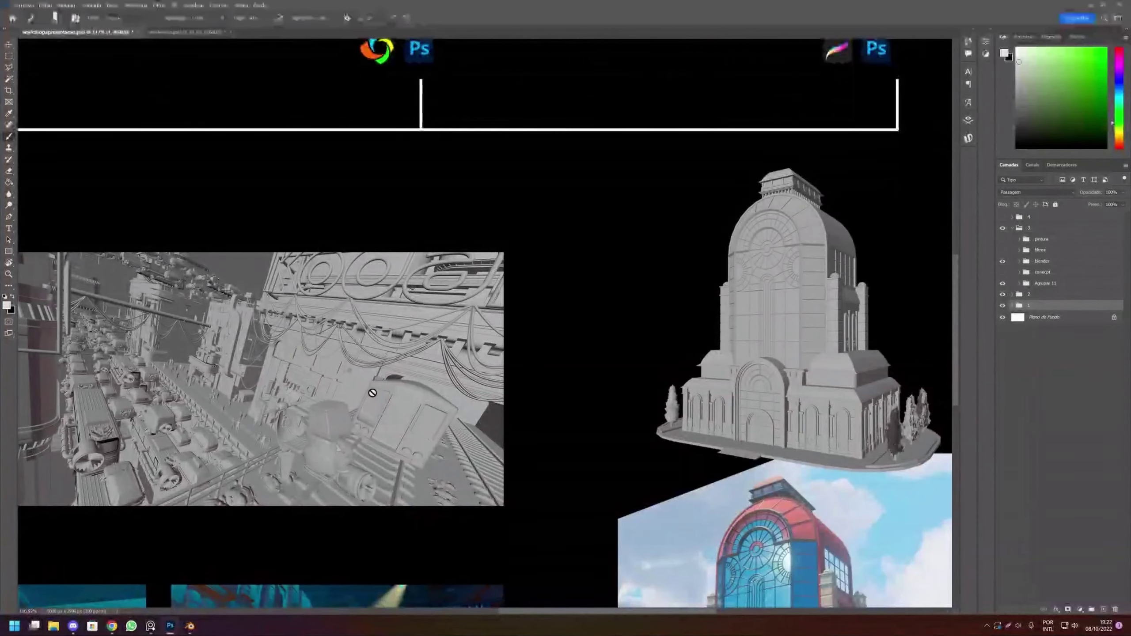
scroll(374, 392, "down", 1)
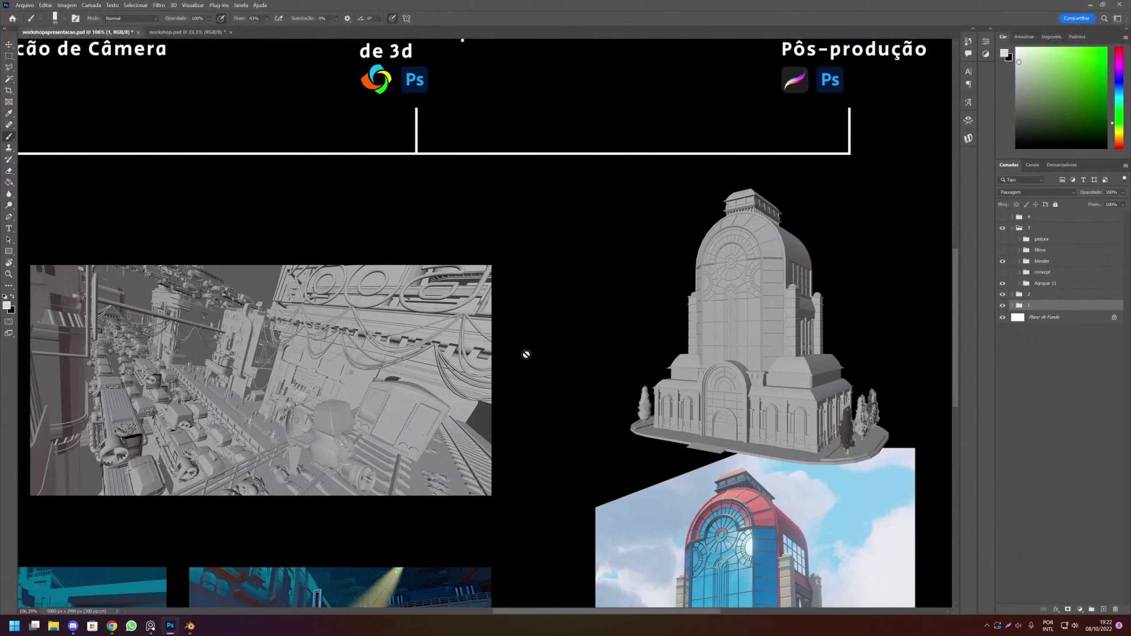
scroll(531, 354, "down", 2)
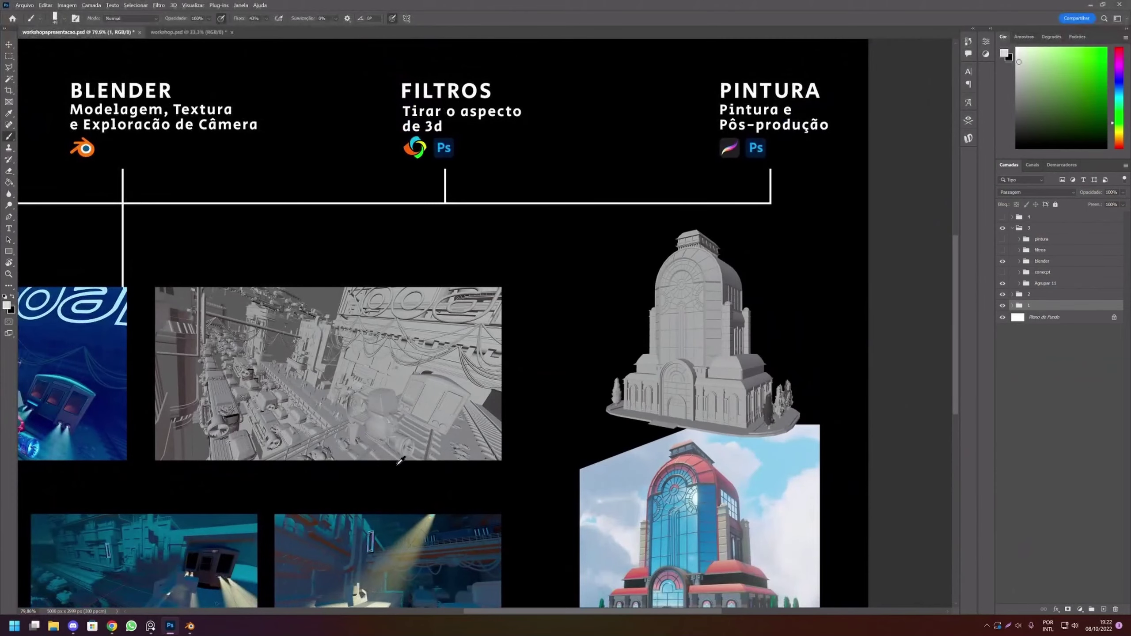
left_click_drag(424, 484, 566, 391)
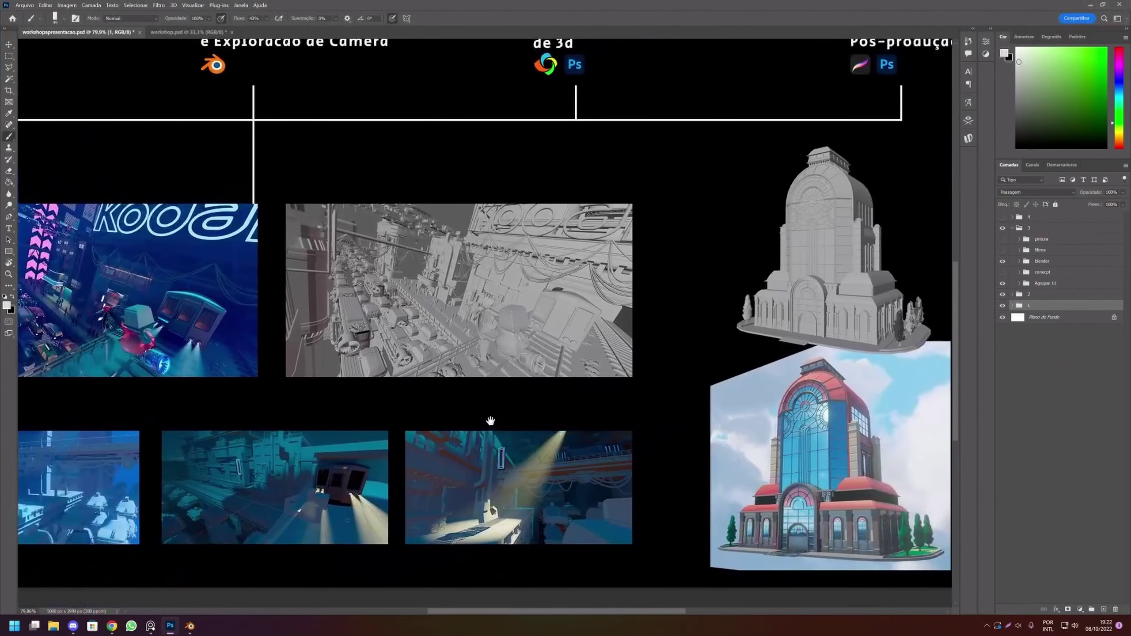
scroll(571, 396, "down", 1)
scroll(596, 374, "left", 3)
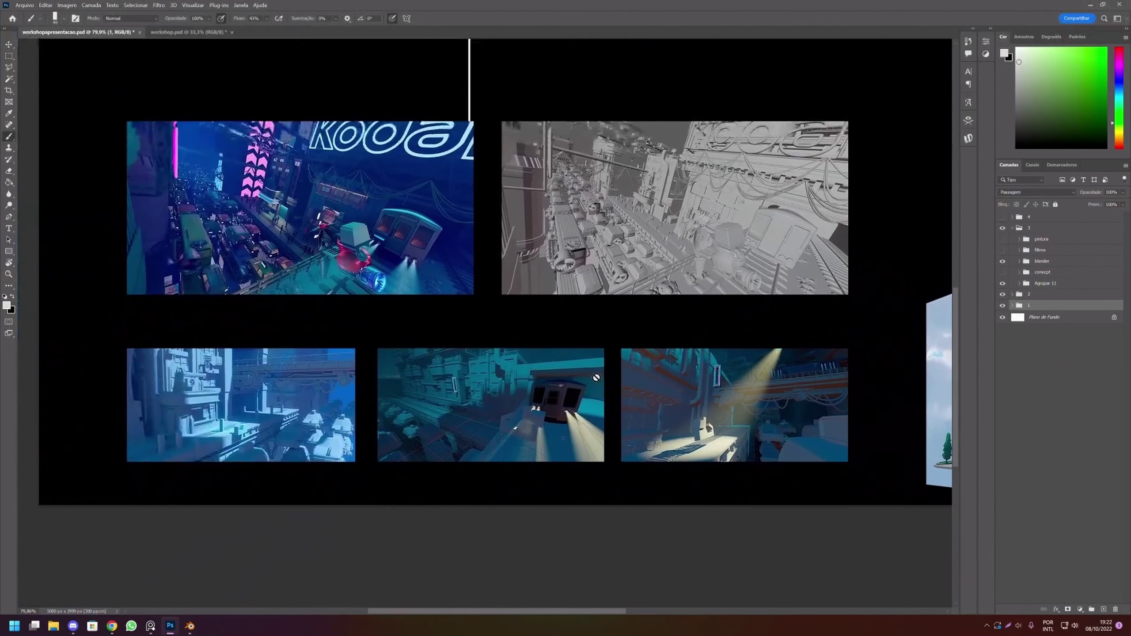
scroll(594, 379, "up", 1)
scroll(588, 377, "up", 1)
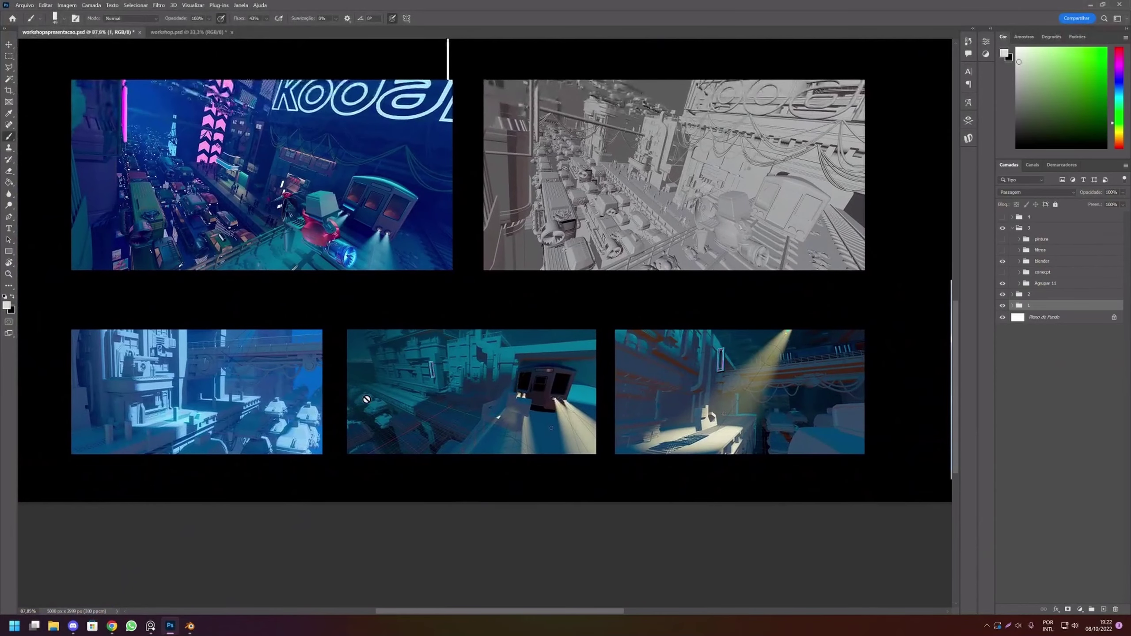
Zoom in on the neon city render beside its grey clay counterpart.
scroll(370, 399, "up", 1)
left_click_drag(379, 402, 442, 375)
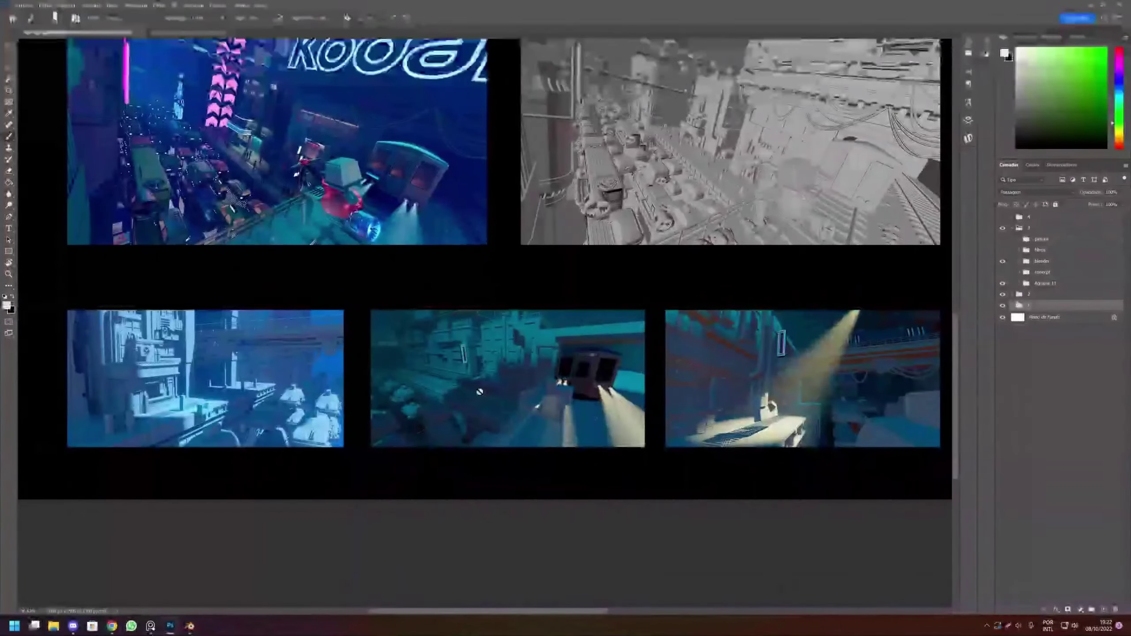
mouse_move(586, 405)
left_mouse_down()
mouse_move(279, 425)
mouse_move(541, 437)
left_mouse_up()
scroll(568, 413, "down", 1)
scroll(220, 354, "up", 1)
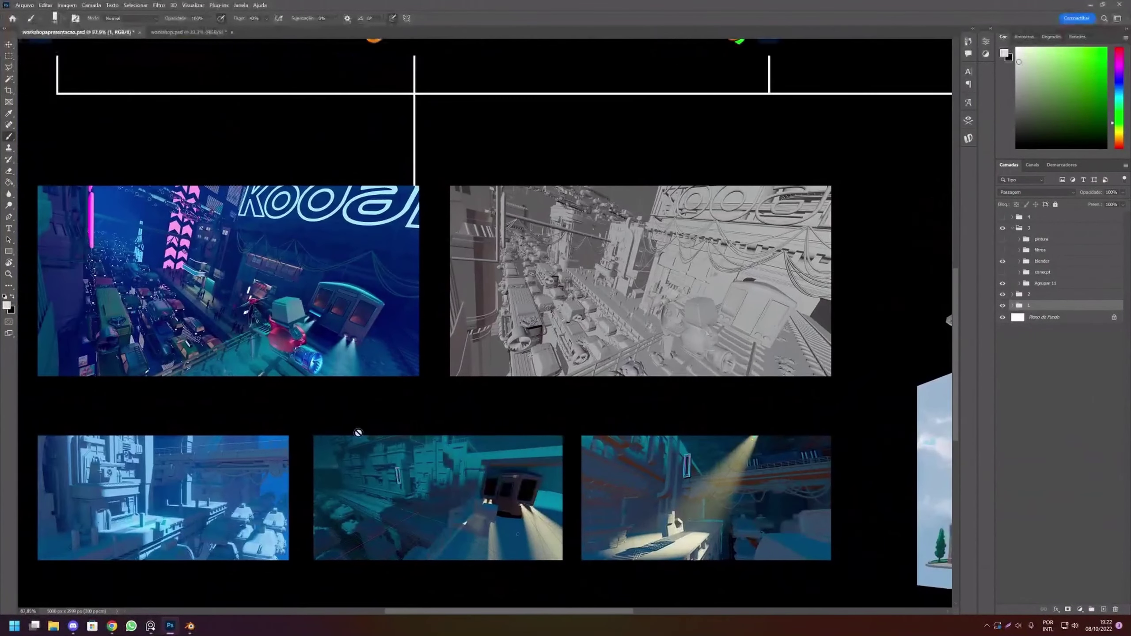
mouse_move(550, 388)
left_mouse_down()
mouse_move(305, 403)
mouse_move(715, 427)
left_mouse_up()
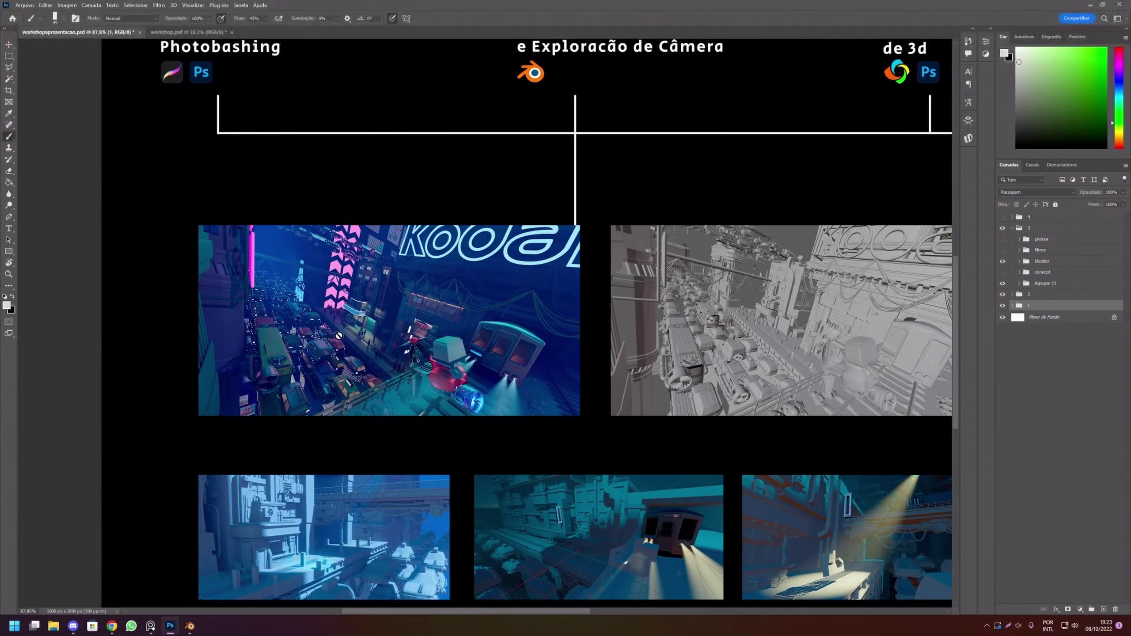
scroll(340, 345, "up", 3)
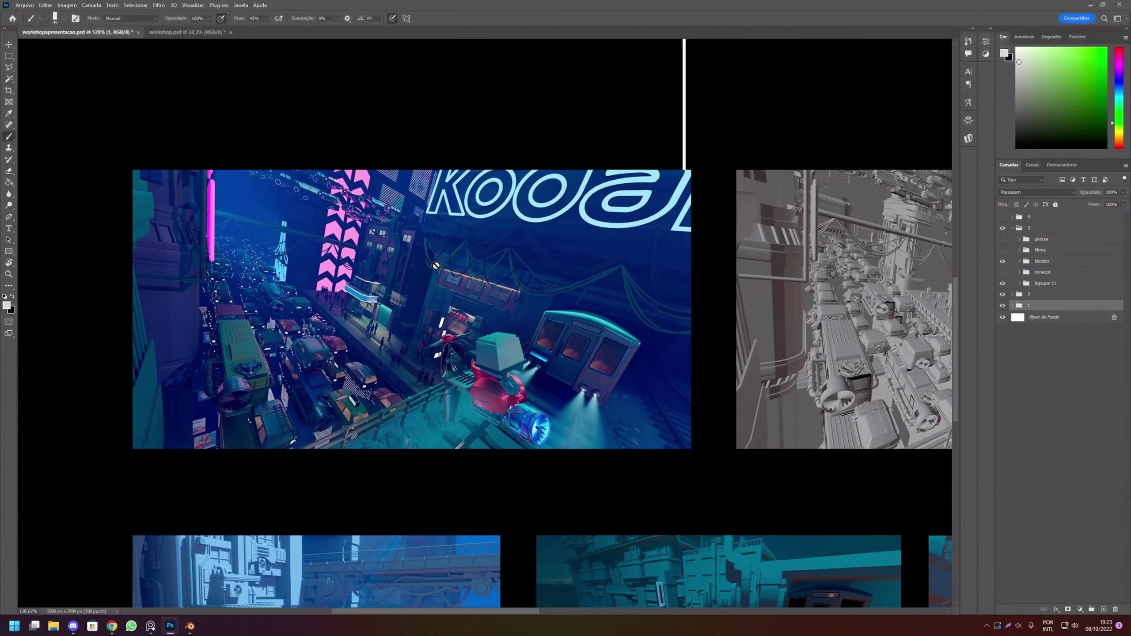
scroll(447, 282, "down", 2)
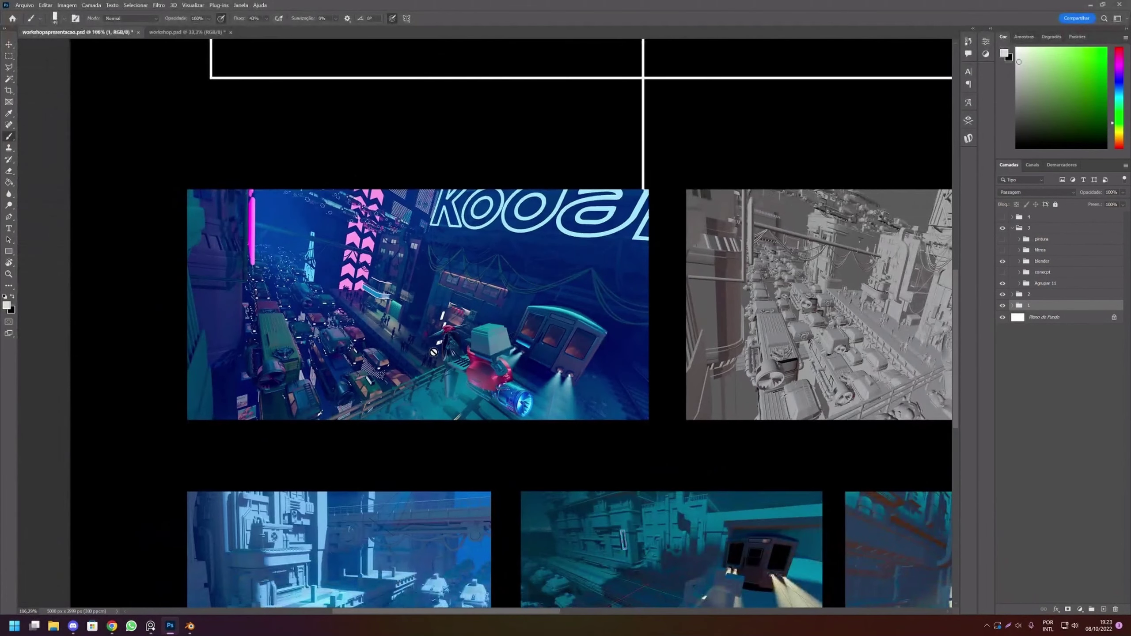
scroll(478, 344, "up", 2)
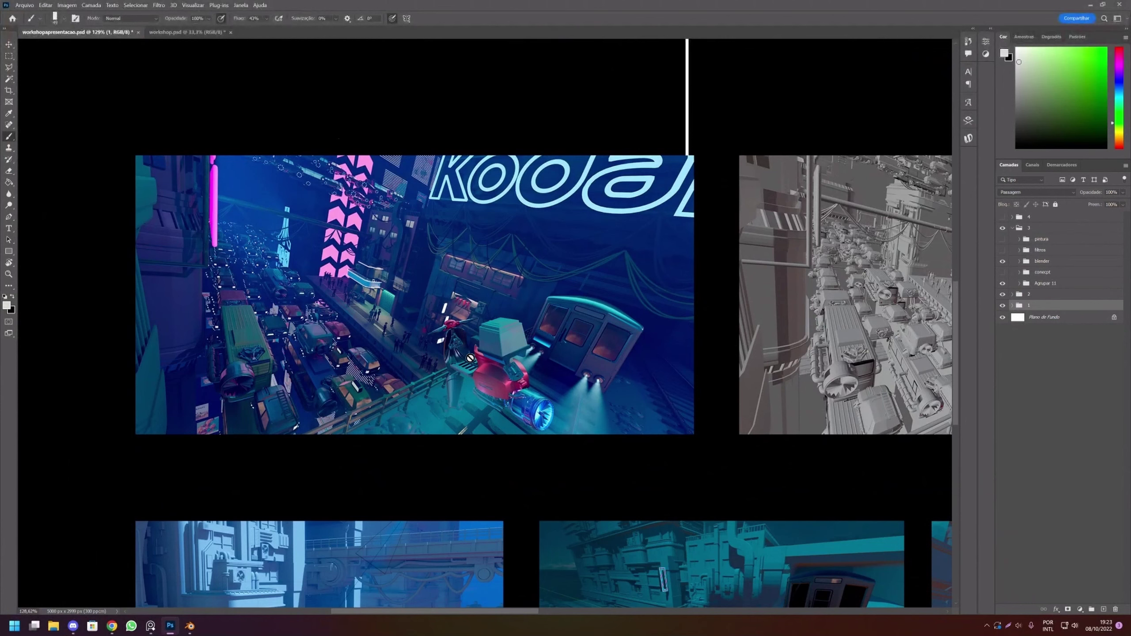
scroll(279, 318, "up", 2)
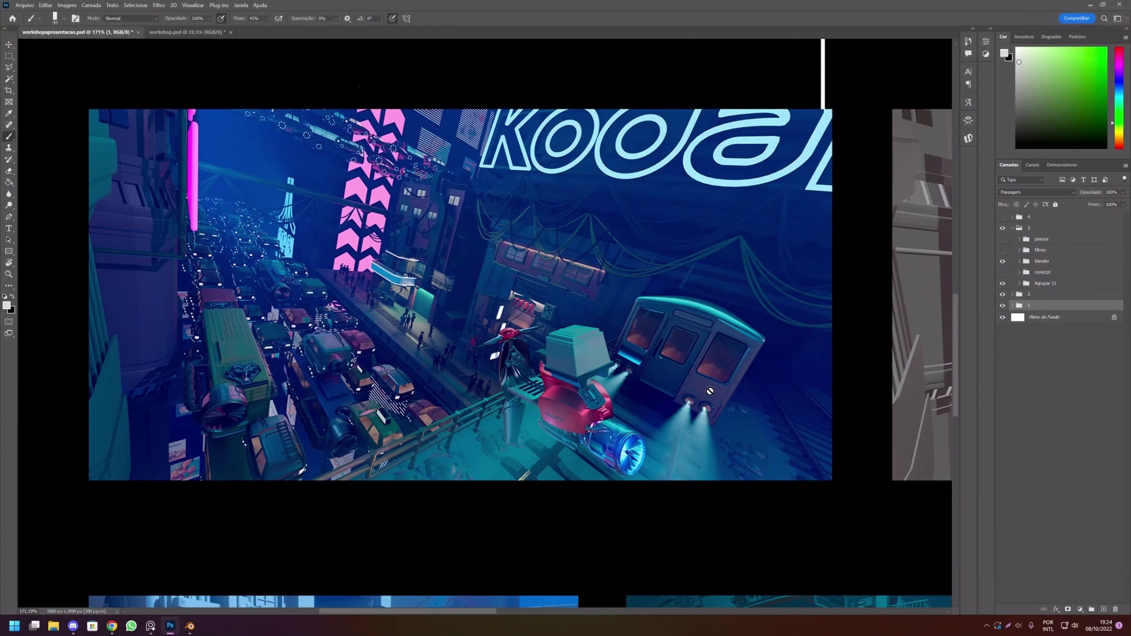
scroll(700, 412, "down", 2)
scroll(700, 412, "down", 1)
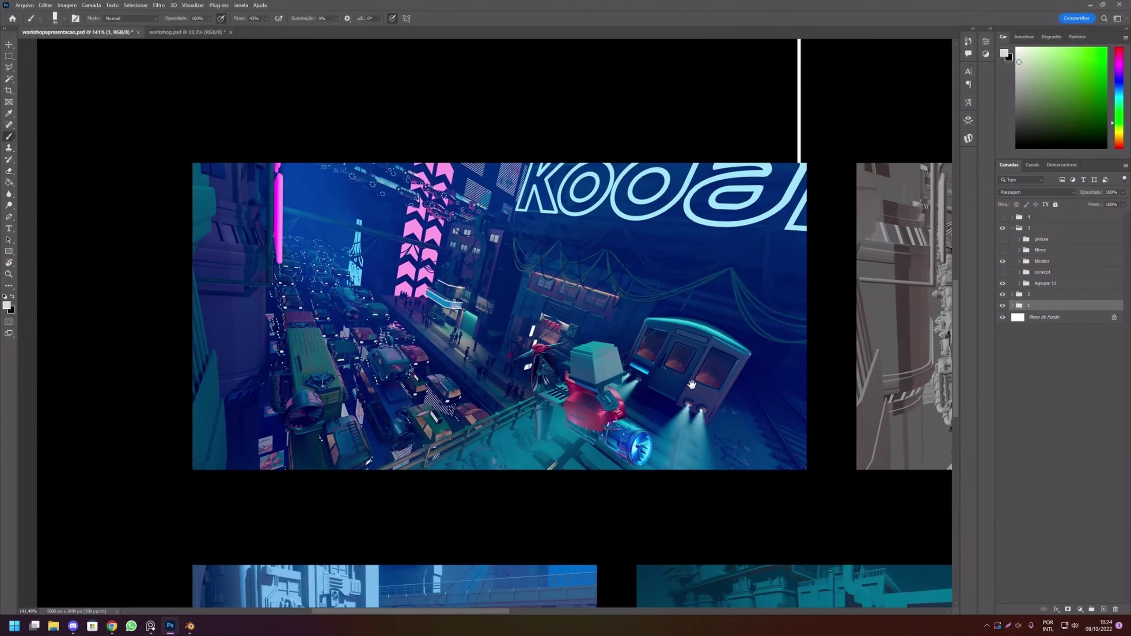
left_click_drag(731, 375, 645, 374)
scroll(578, 320, "down", 1)
scroll(584, 316, "down", 1)
scroll(557, 310, "up", 2)
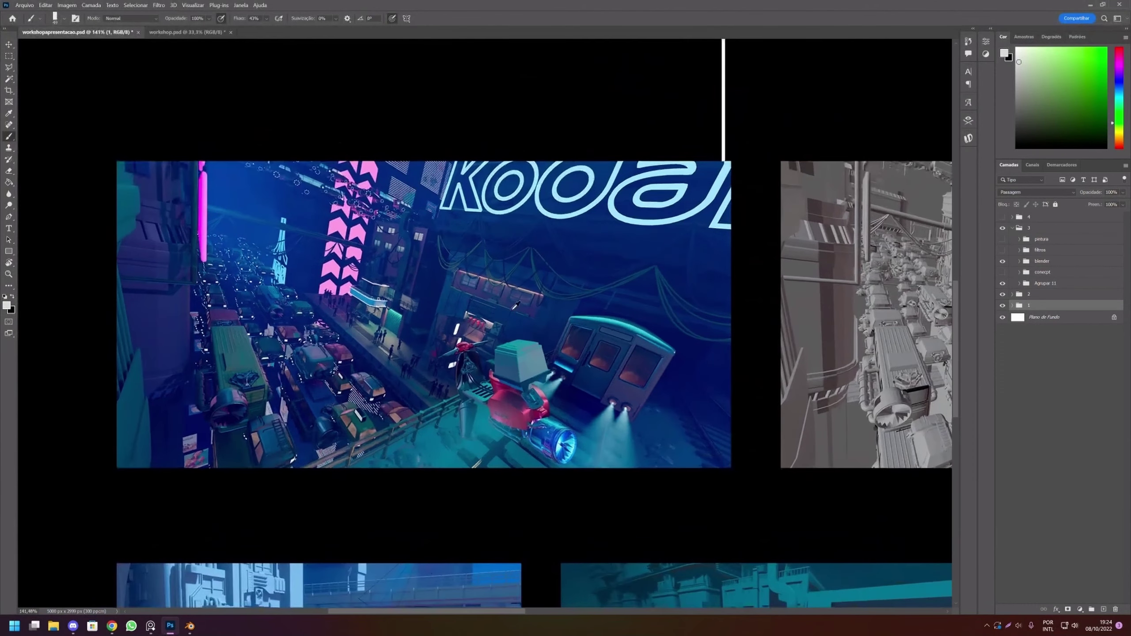
scroll(490, 307, "up", 1)
scroll(498, 320, "left", 2)
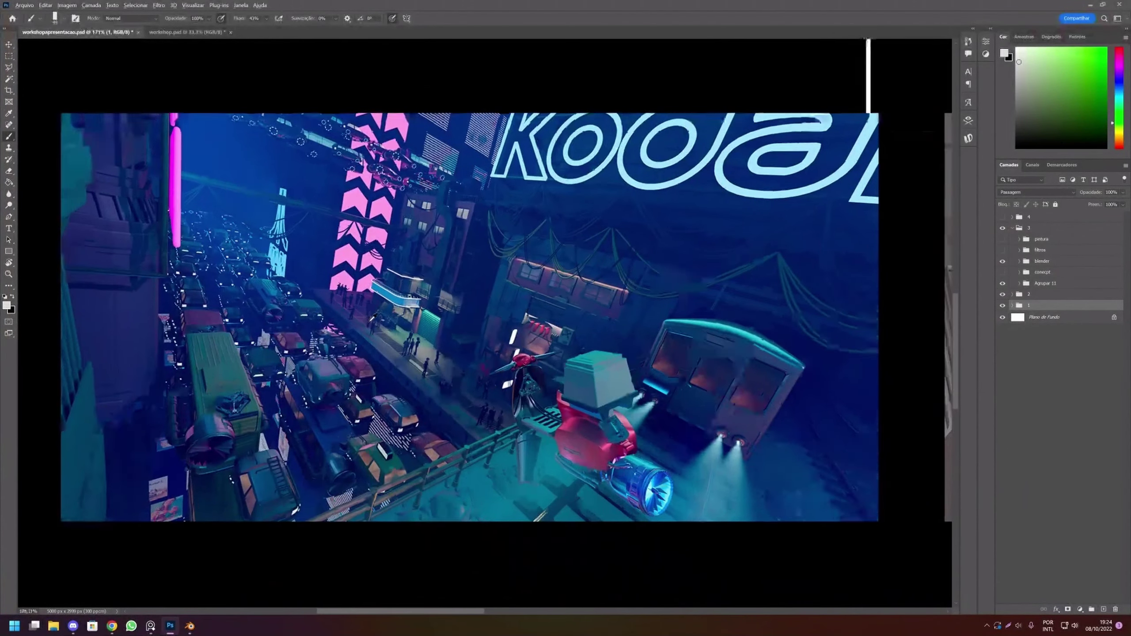
scroll(373, 310, "up", 2)
left_click_drag(432, 297, 464, 310)
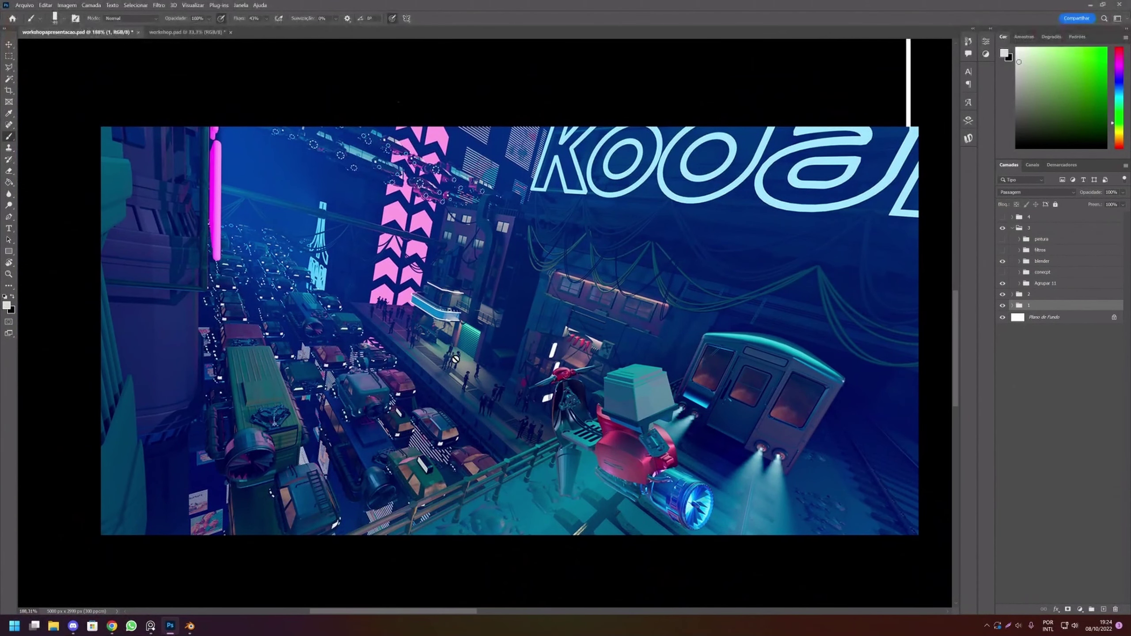
scroll(621, 397, "down", 1)
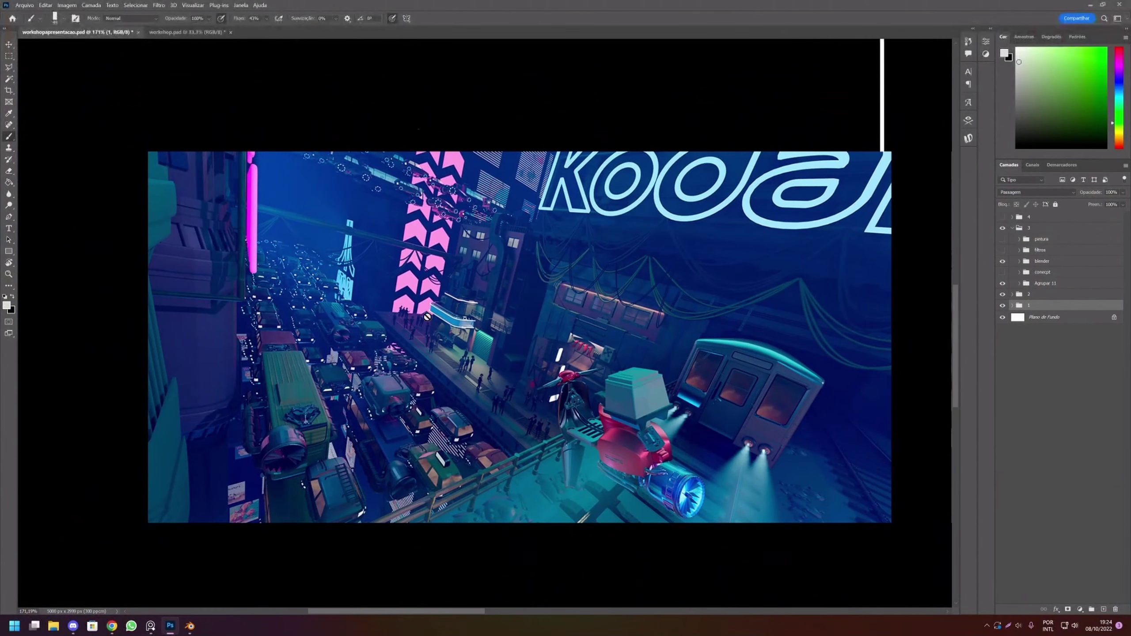
scroll(533, 360, "down", 2)
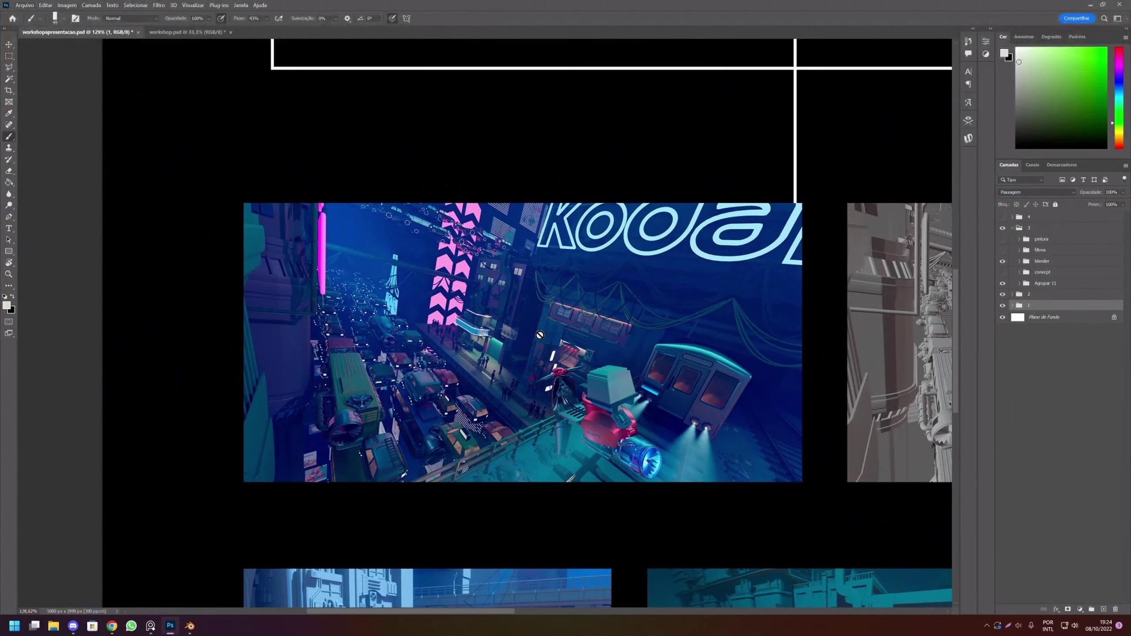
scroll(538, 335, "down", 2)
scroll(540, 334, "down", 1)
mouse_move(540, 335)
left_mouse_down()
mouse_move(470, 317)
mouse_move(473, 356)
left_mouse_up()
scroll(470, 317, "down", 1)
scroll(470, 356, "down", 1)
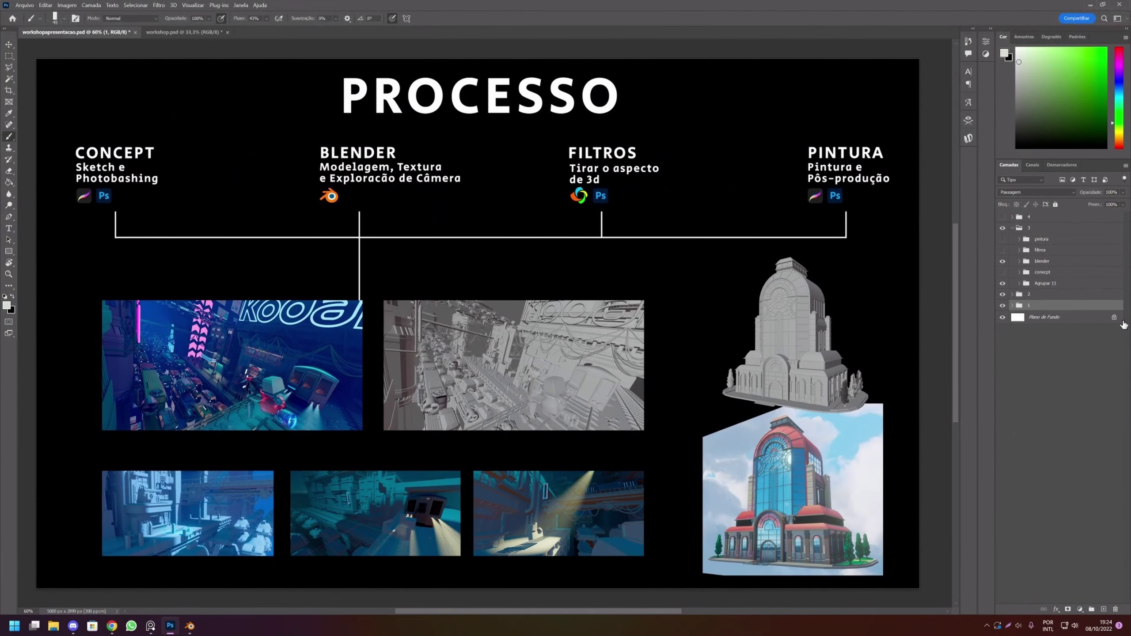
Hide the blender group, show the filtros group, and zoom in on the filtered images.
left_click(1003, 262)
left_click(1002, 250)
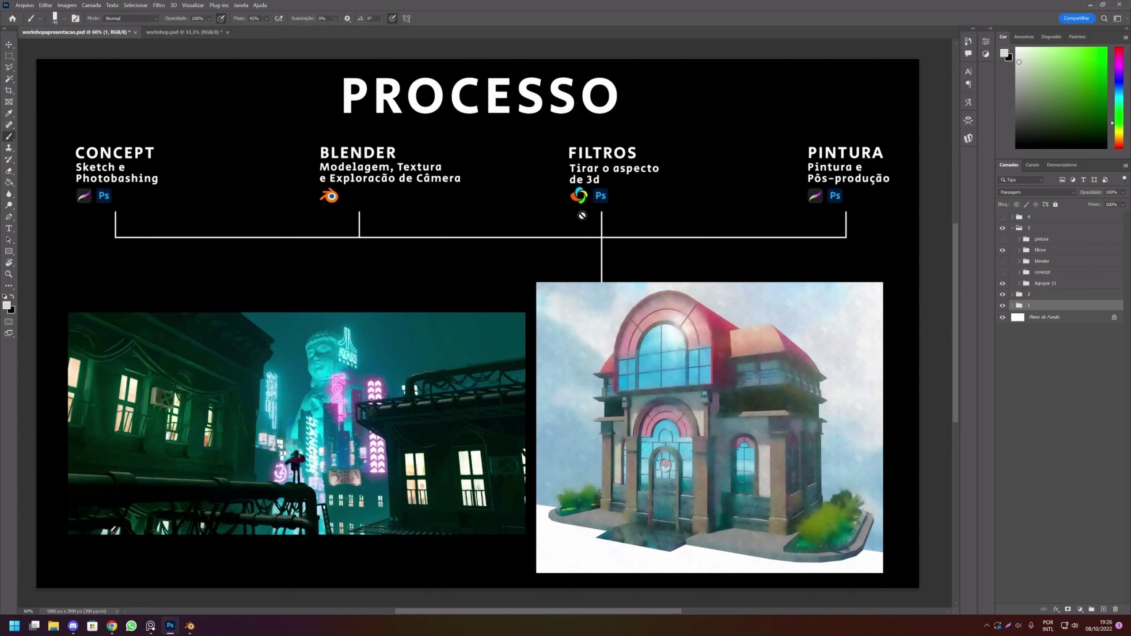
scroll(705, 319, "up", 1)
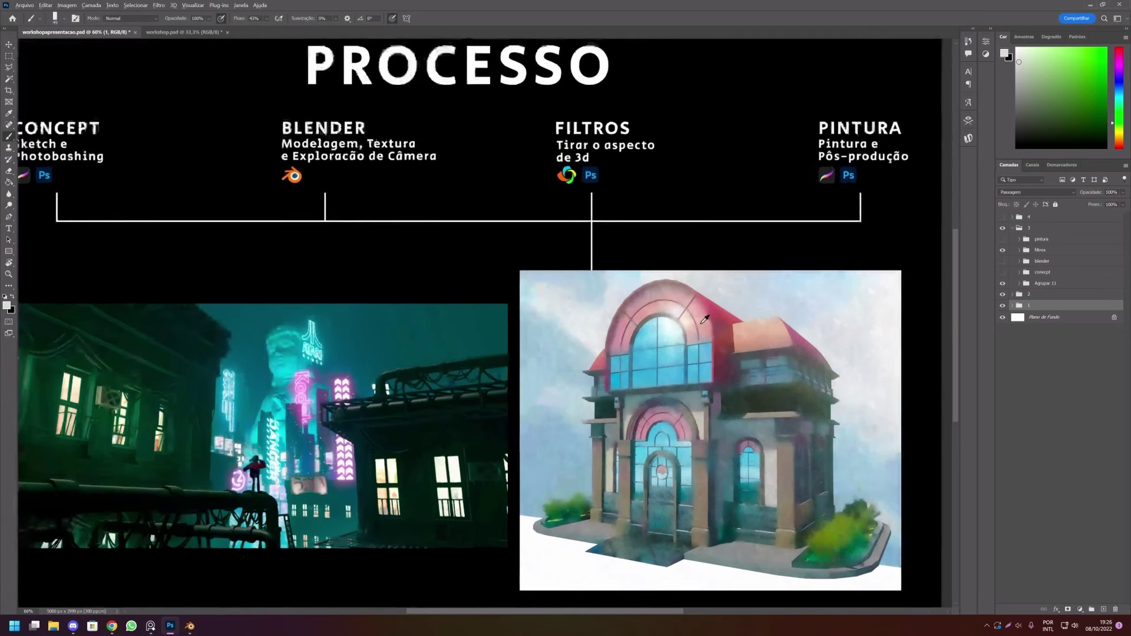
scroll(581, 323, "up", 1)
scroll(535, 327, "up", 1)
scroll(480, 332, "up", 1)
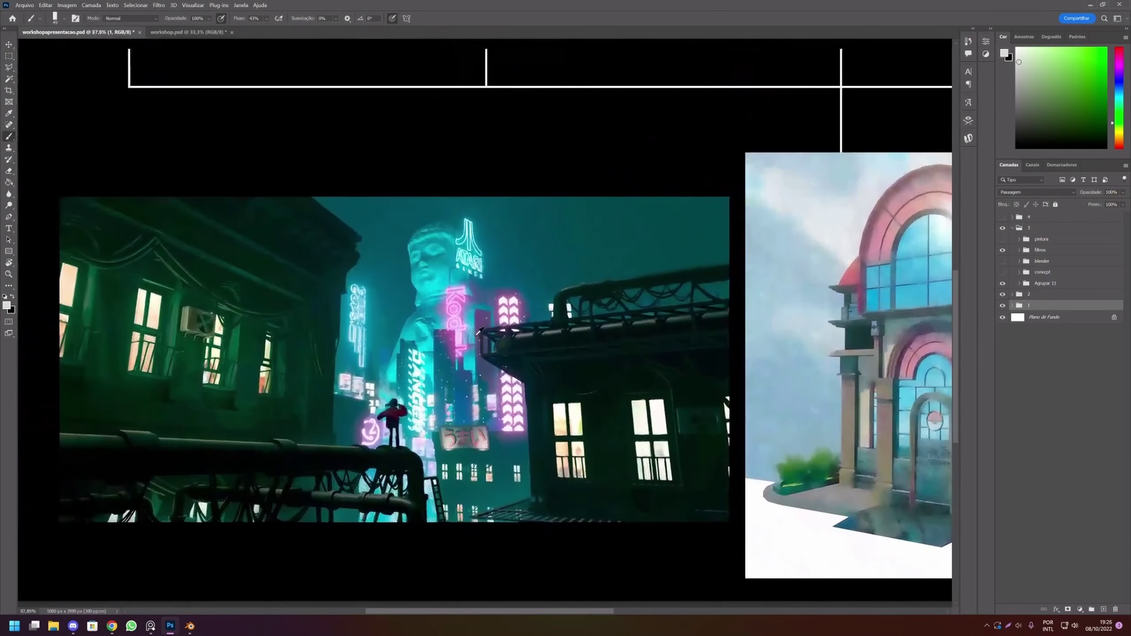
Pan to show the BLENDER, FILTROS and PINTURA headings and recentre the whole slide.
scroll(472, 336, "left", 2)
scroll(471, 337, "down", 1)
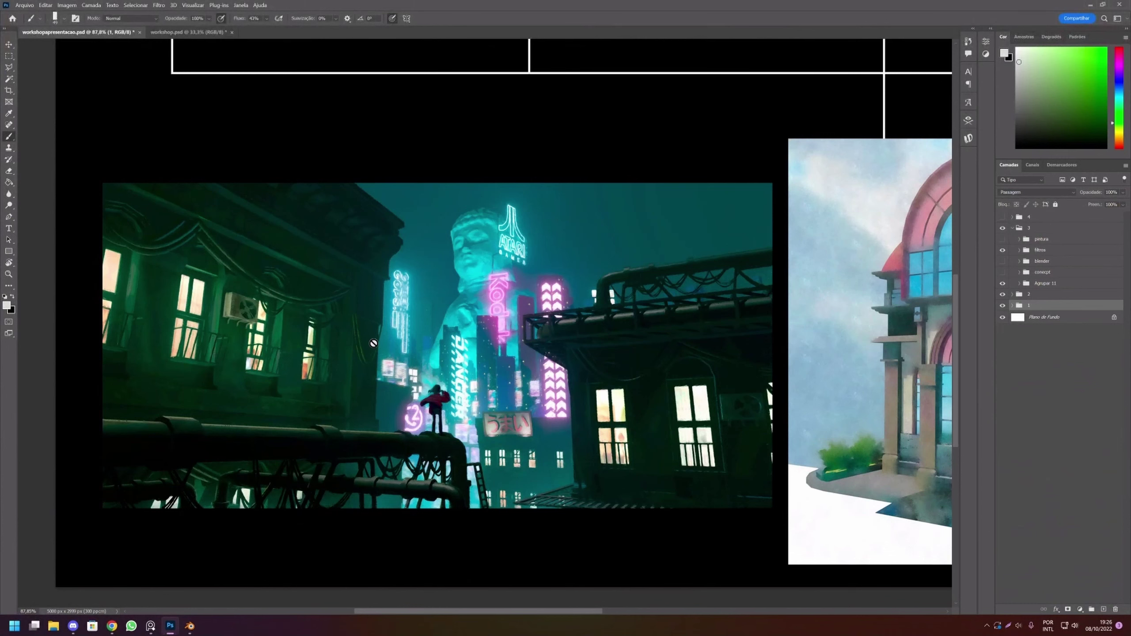
scroll(474, 373, "down", 2)
scroll(551, 434, "right", 2)
left_click_drag(552, 434, 396, 449)
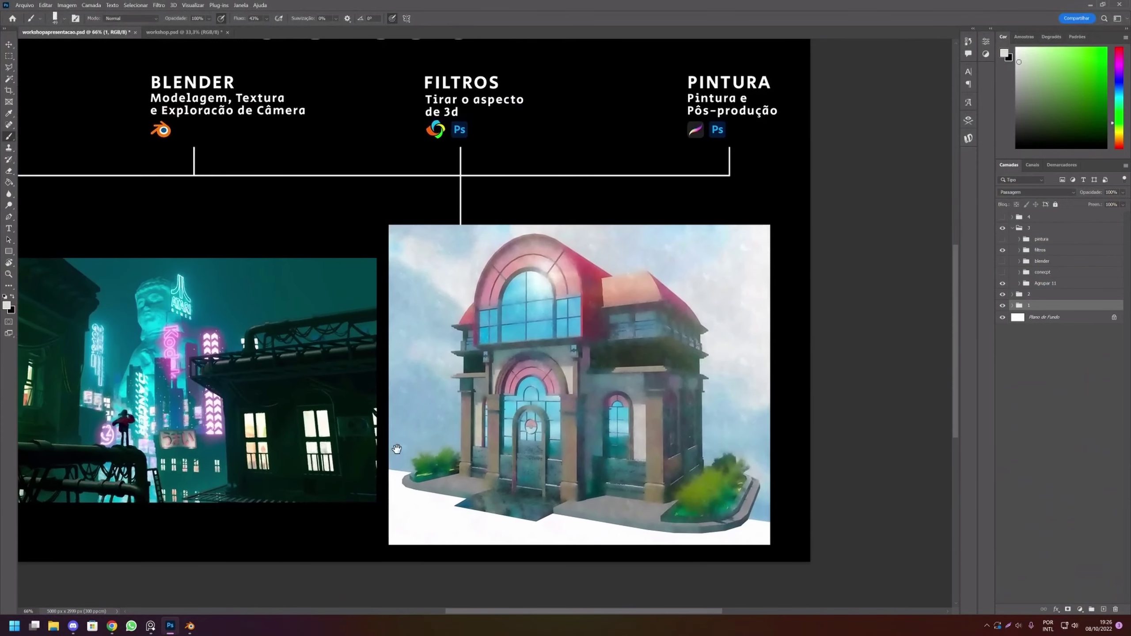
scroll(512, 461, "up", 1)
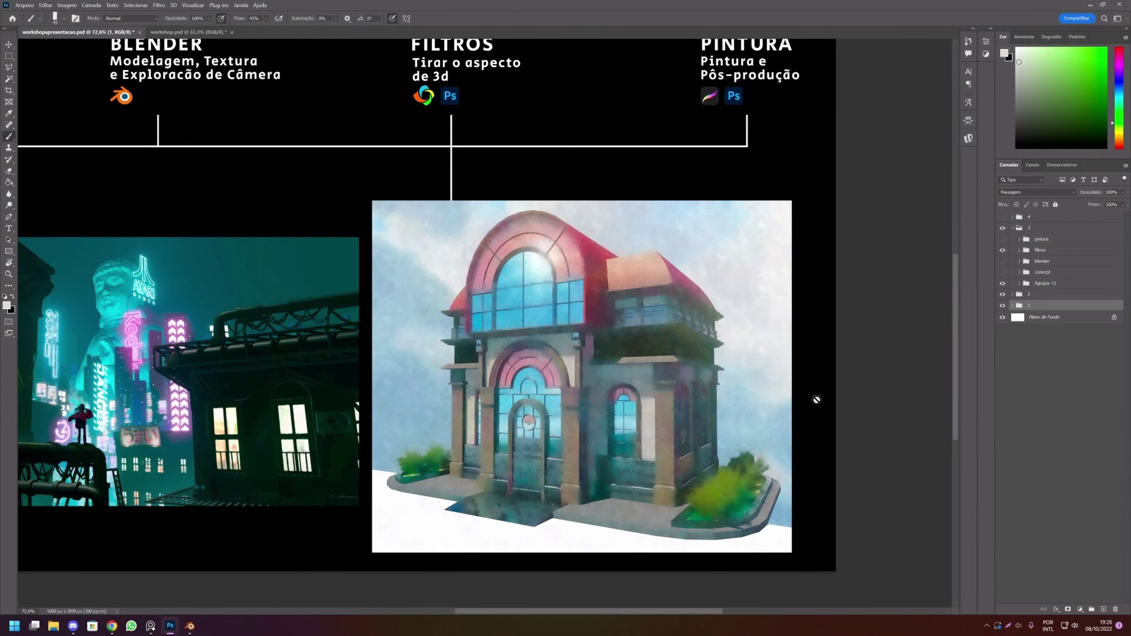
scroll(667, 434, "down", 3)
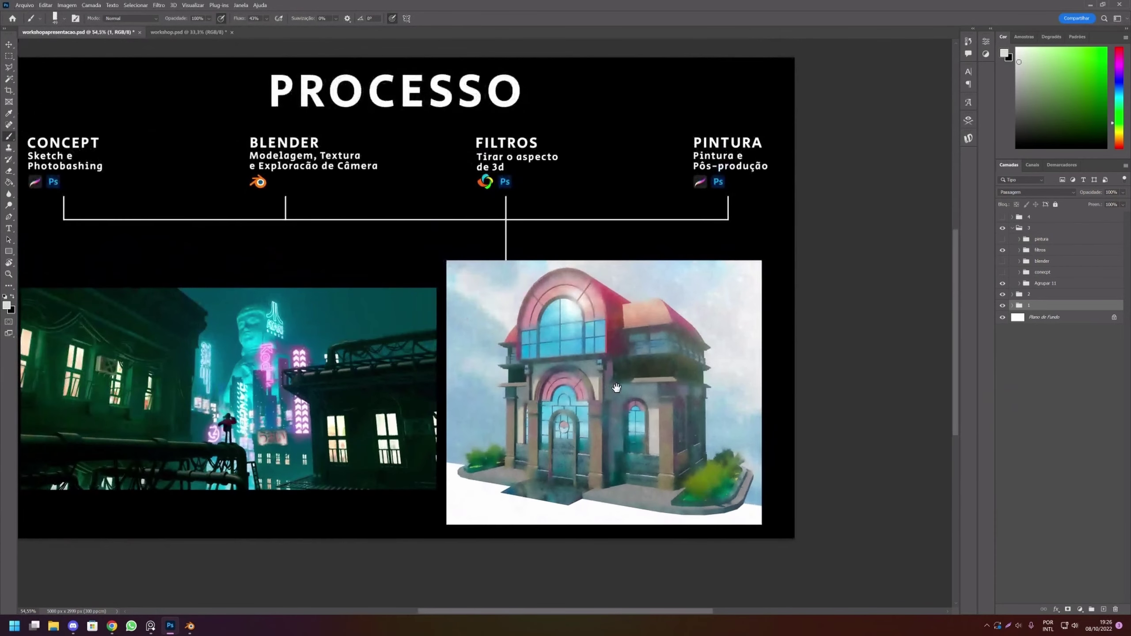
left_click_drag(617, 388, 685, 423)
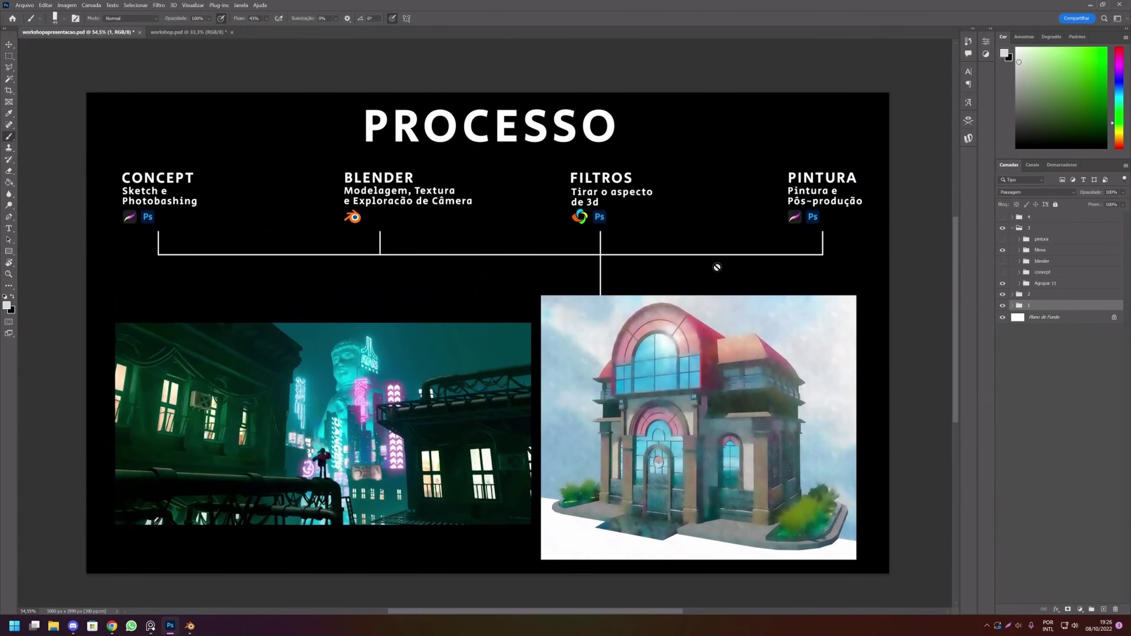
Hide the filtros group and reposition the view over the final PINTURA paintings.
left_click(1003, 250)
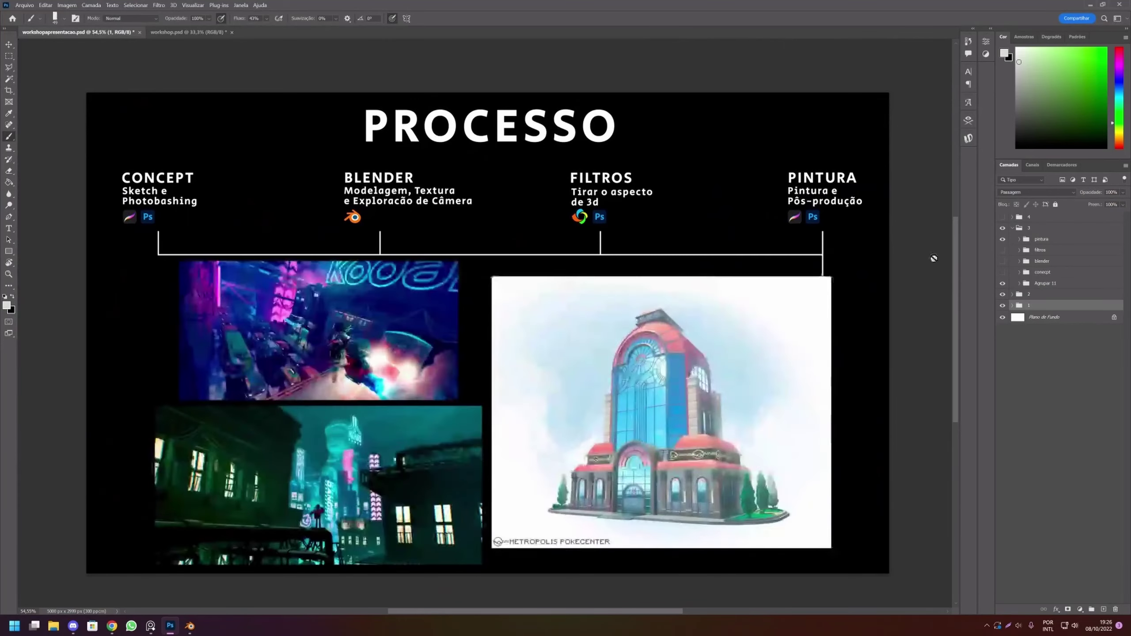
scroll(522, 392, "up", 2)
mouse_move(517, 396)
left_mouse_down()
mouse_move(572, 336)
mouse_move(525, 361)
left_mouse_up()
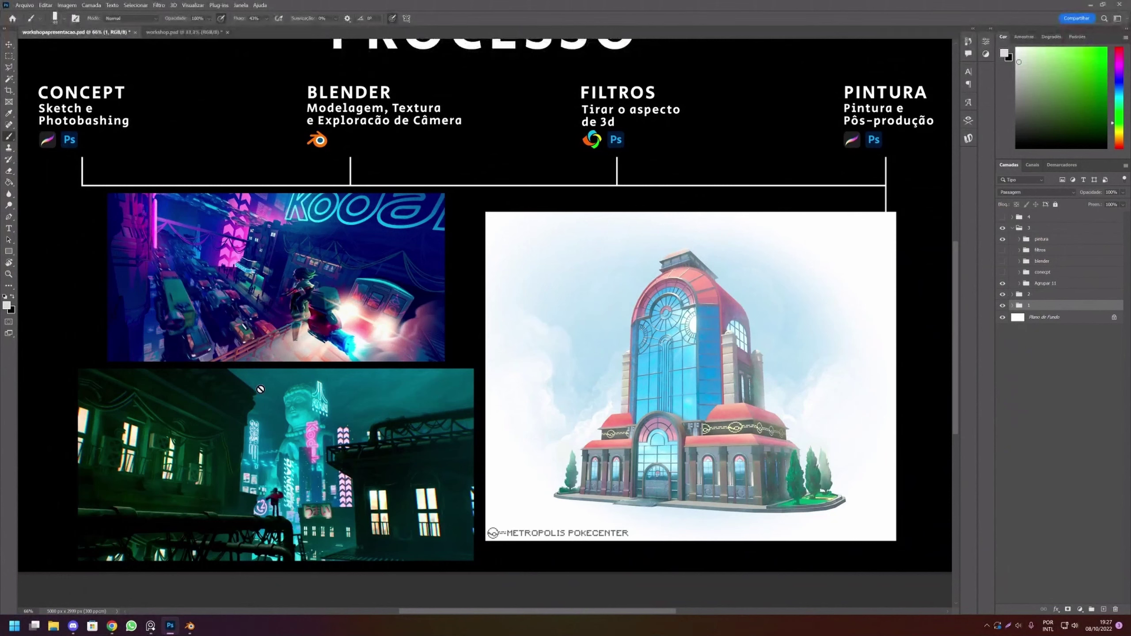
scroll(244, 392, "up", 1)
scroll(244, 392, "up", 3)
scroll(244, 446, "up", 3)
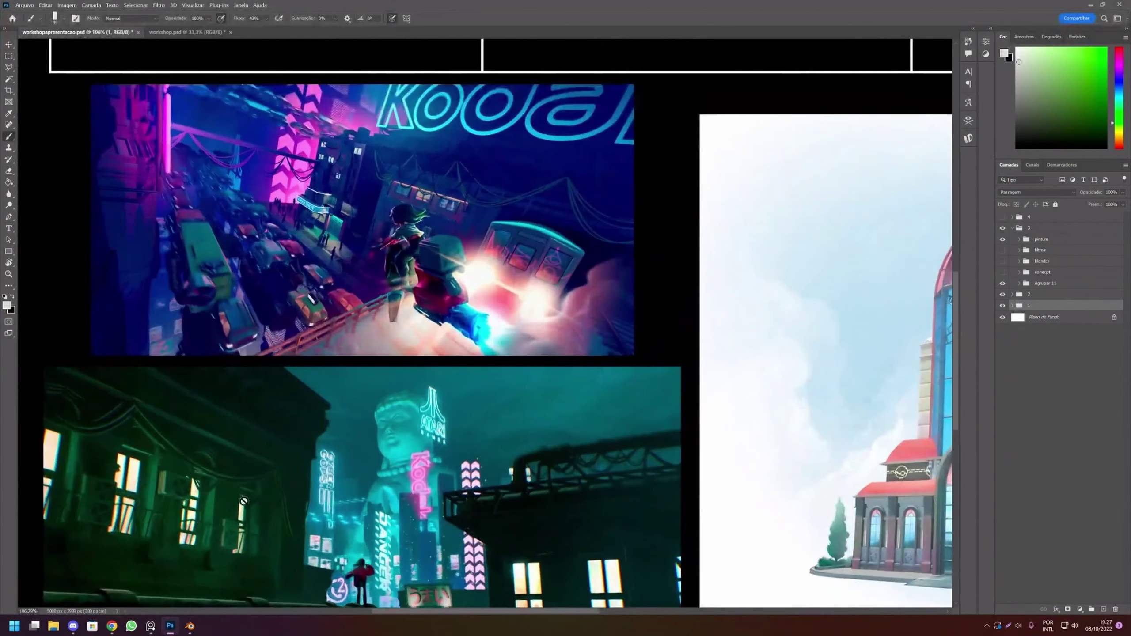
left_click_drag(244, 501, 236, 373)
scroll(236, 374, "down", 3)
scroll(268, 415, "left", 3)
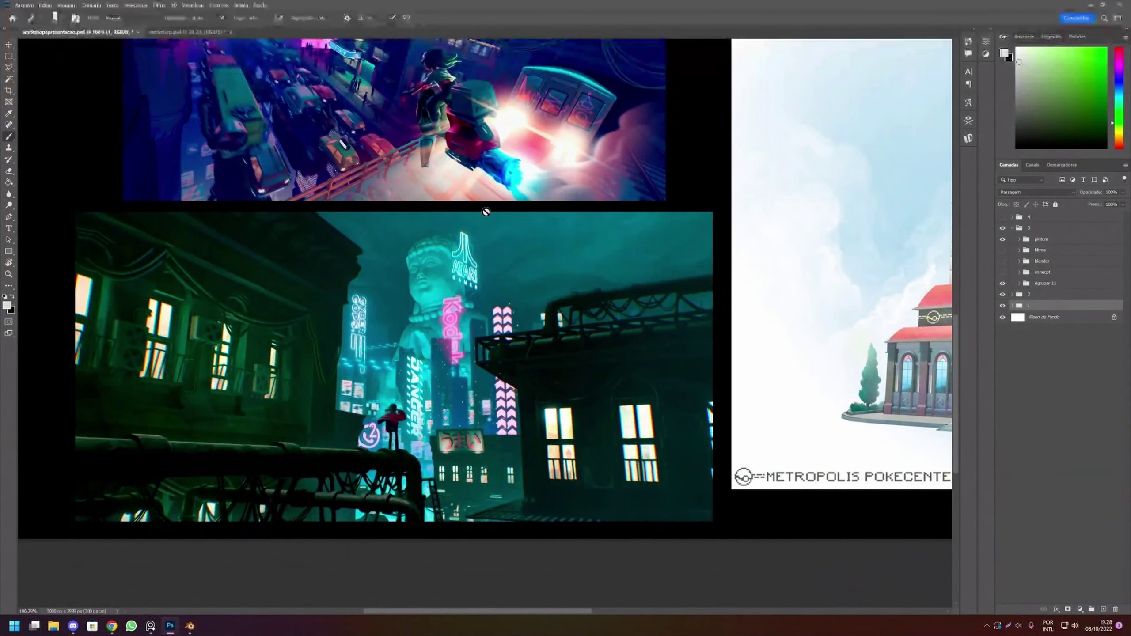
scroll(593, 316, "down", 1)
scroll(593, 316, "down", 1)
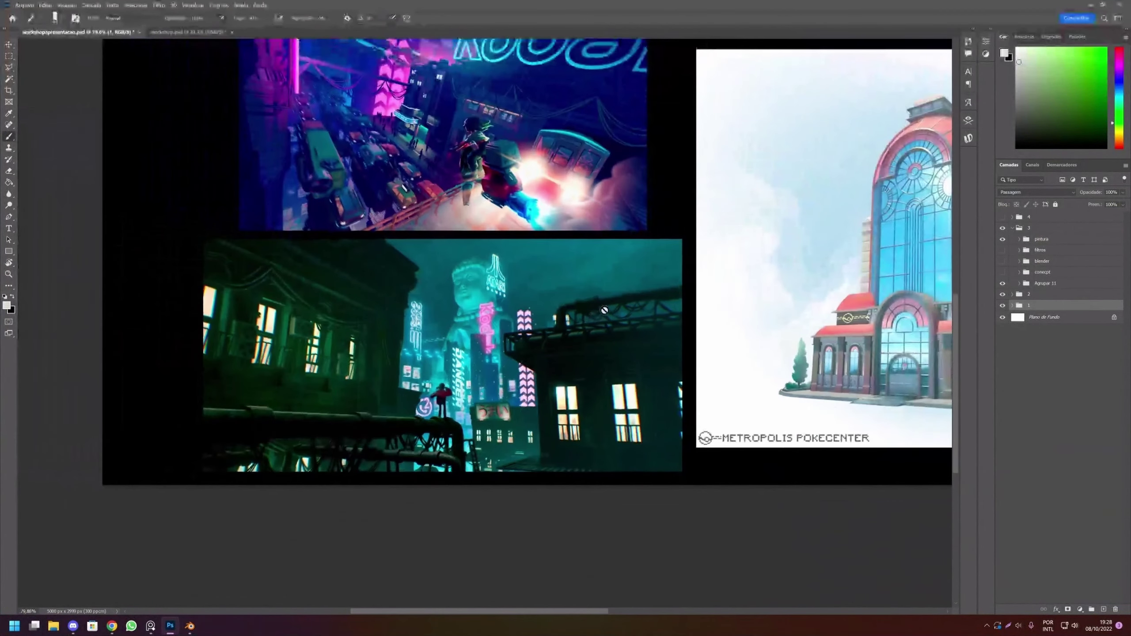
scroll(645, 317, "down", 1)
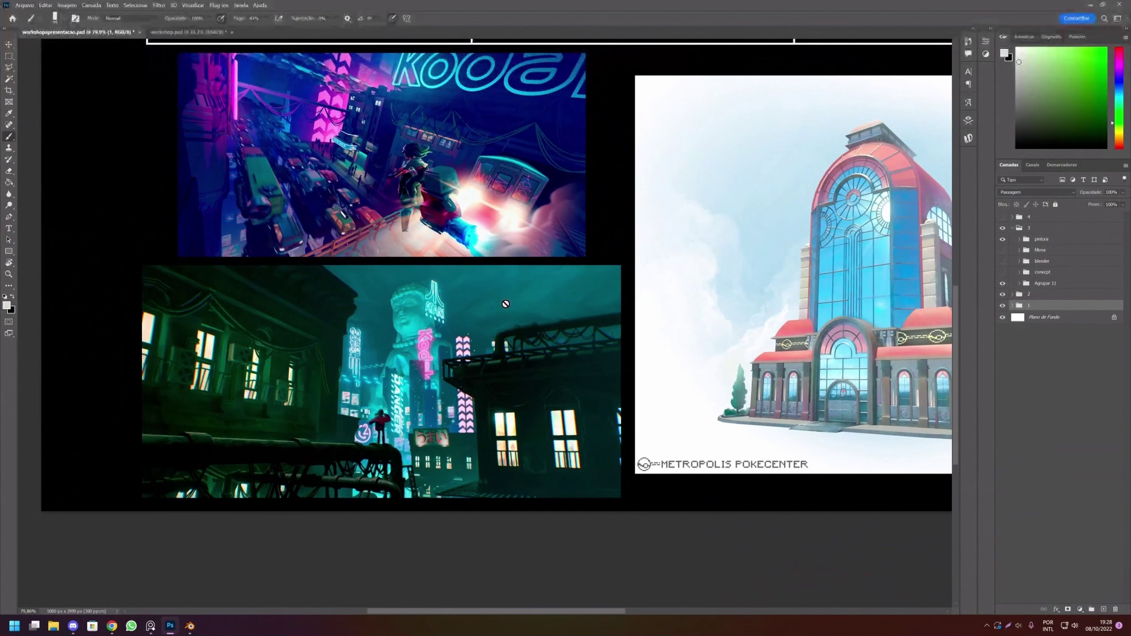
scroll(398, 366, "down", 1)
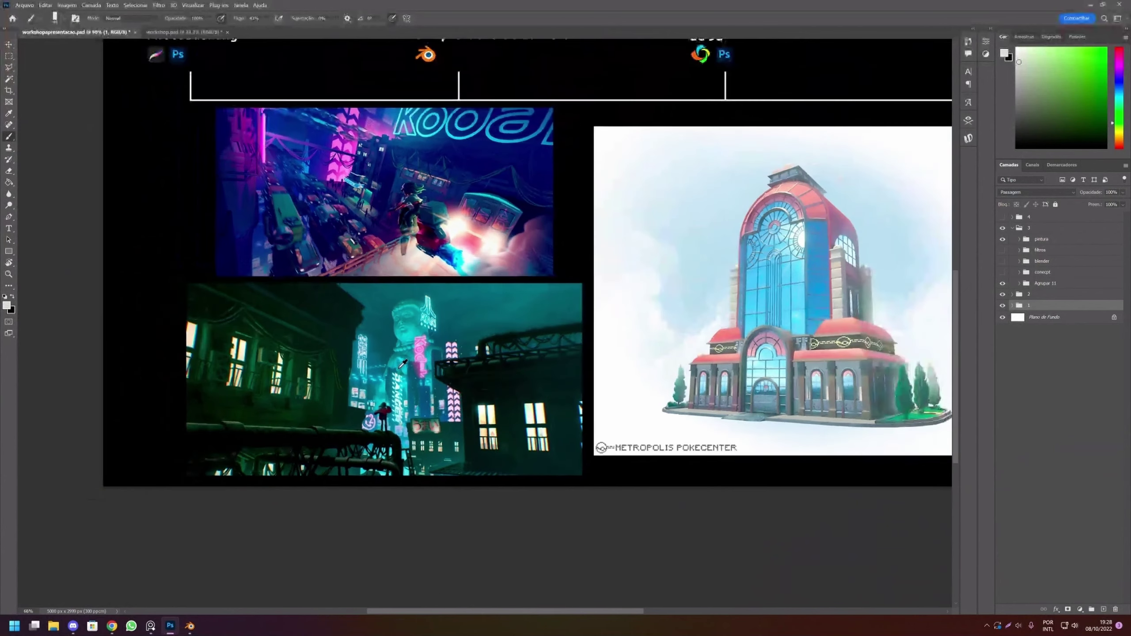
left_click_drag(415, 359, 420, 371)
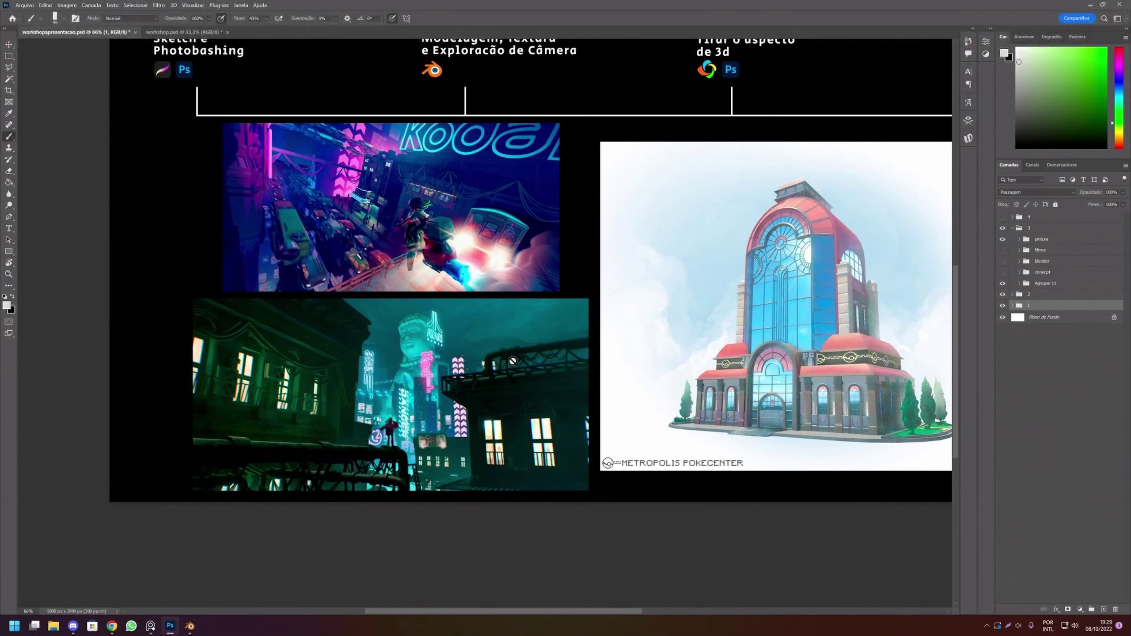
scroll(519, 452, "up", 3)
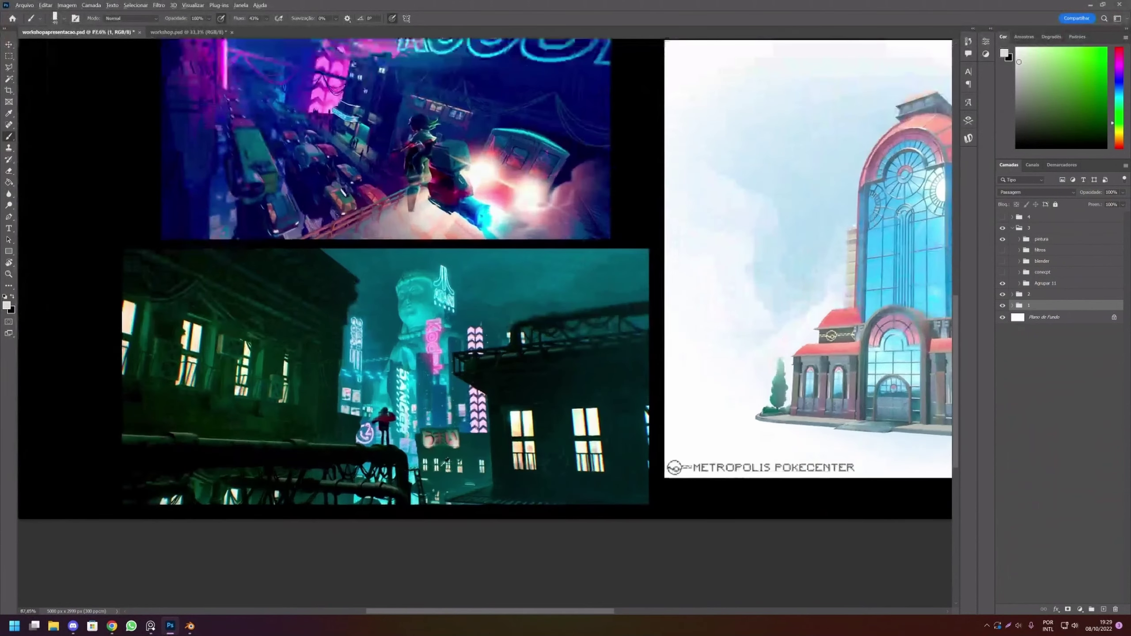
scroll(509, 461, "up", 1)
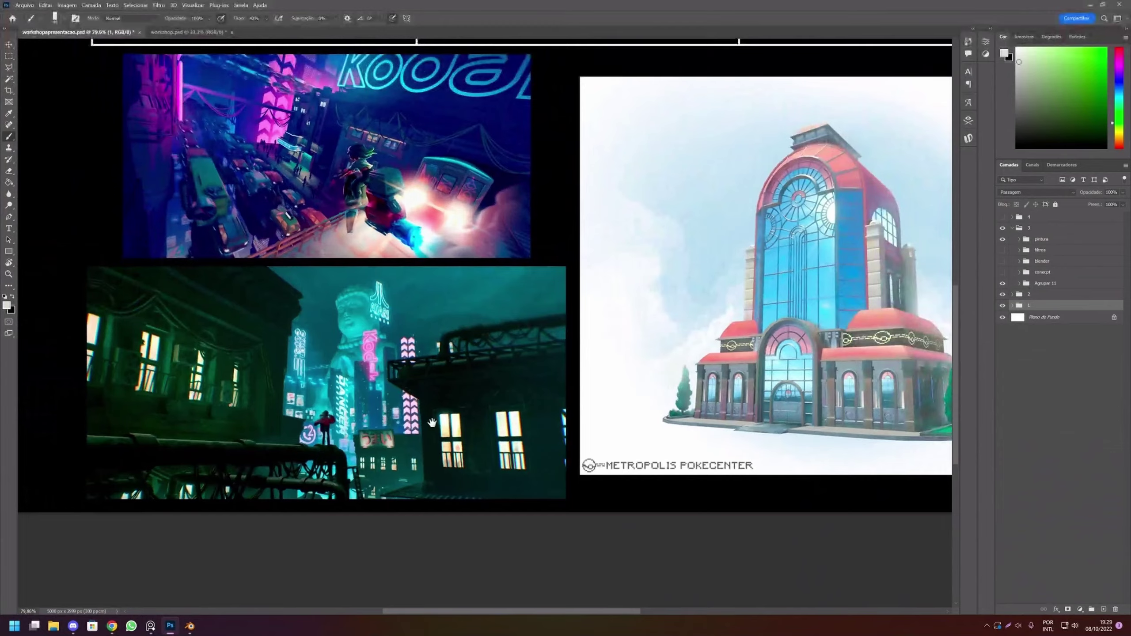
scroll(382, 425, "down", 2)
mouse_move(445, 401)
left_mouse_down()
mouse_move(524, 382)
mouse_move(374, 409)
left_mouse_up()
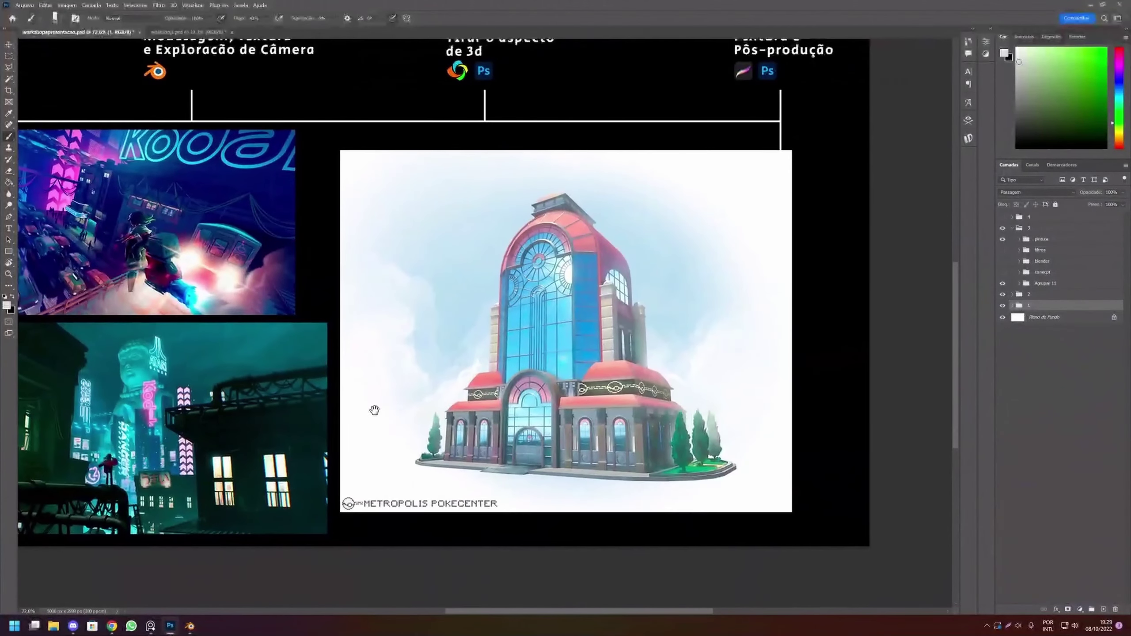
scroll(585, 354, "up", 2)
scroll(635, 338, "up", 1)
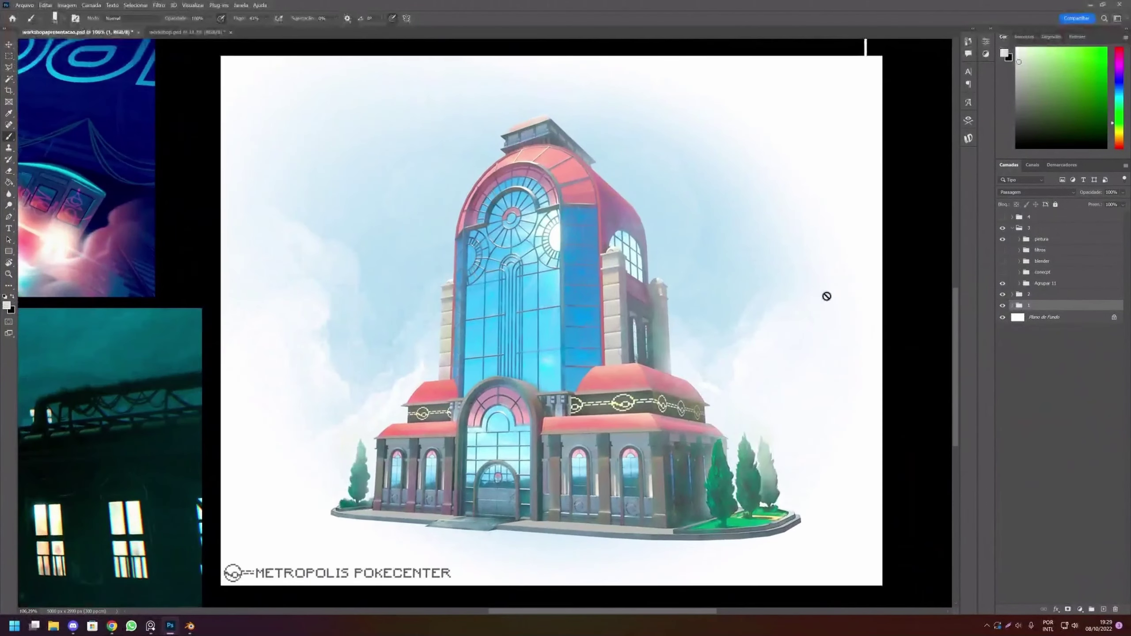
left_click(1002, 239)
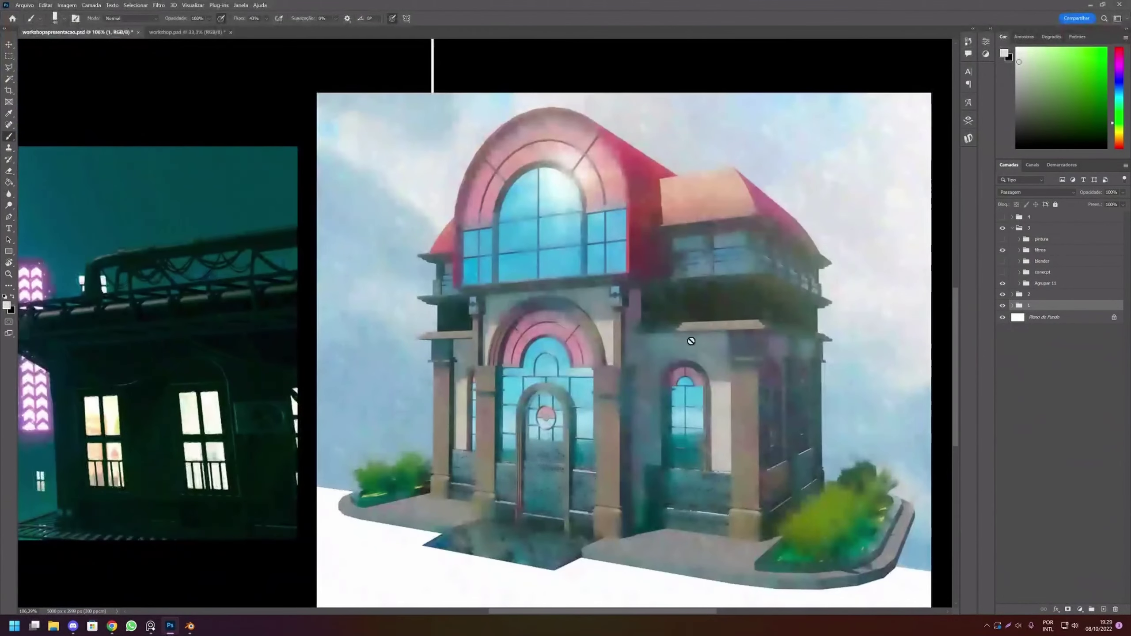
left_click_drag(645, 400, 616, 371)
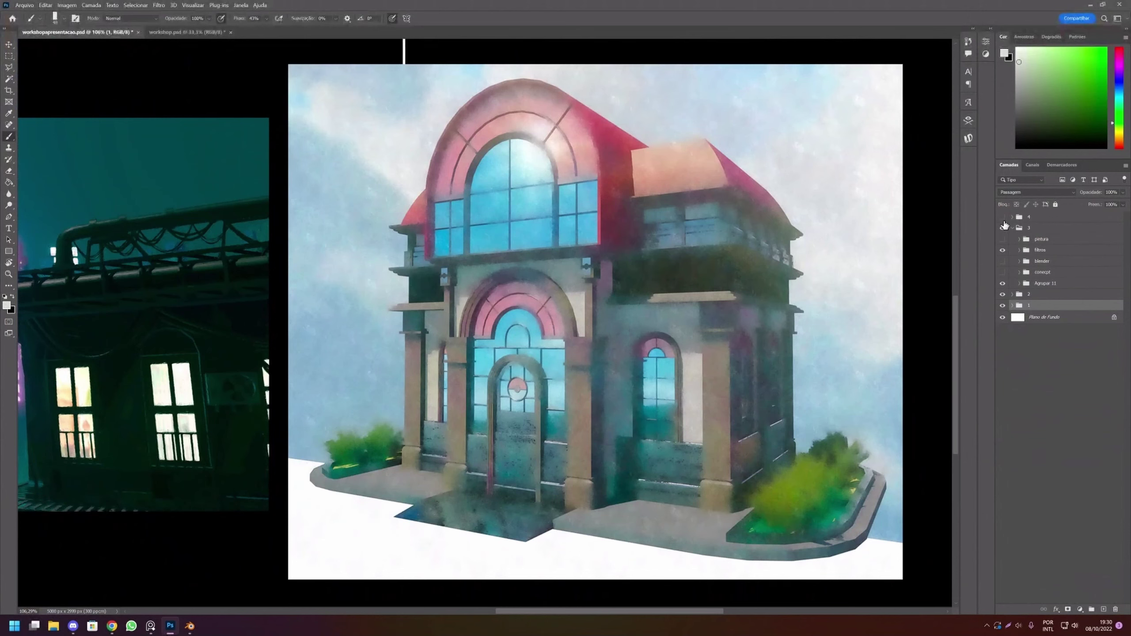
Toggle the filtros and pintura eyes to swap the filtered house for the Metropolis Pokecenter painting.
left_click(1002, 250)
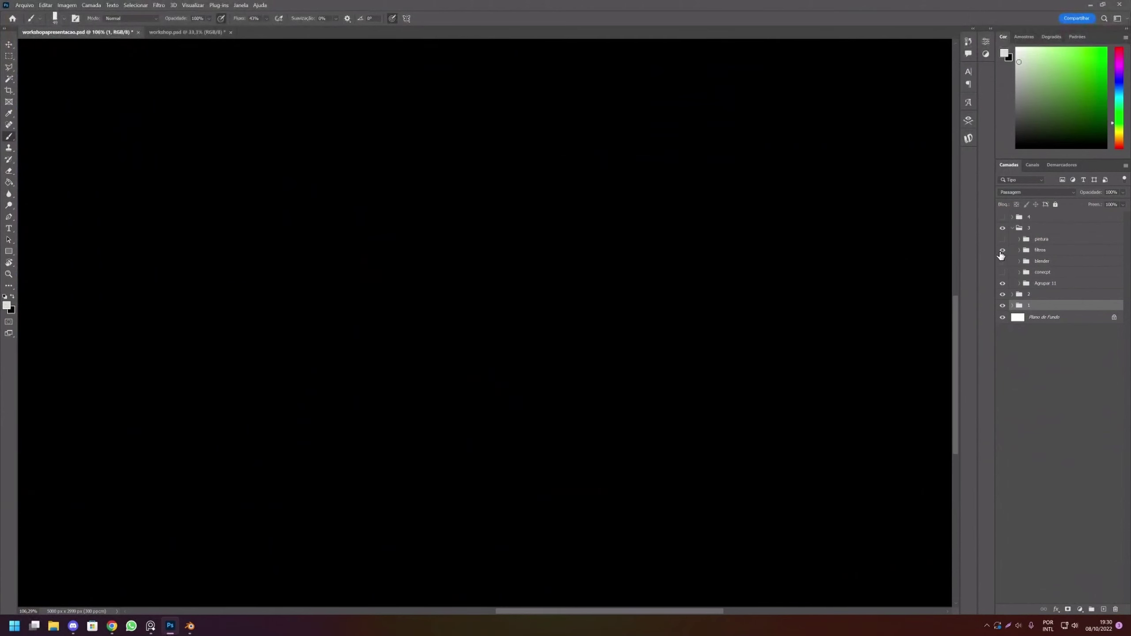
left_click(1003, 251)
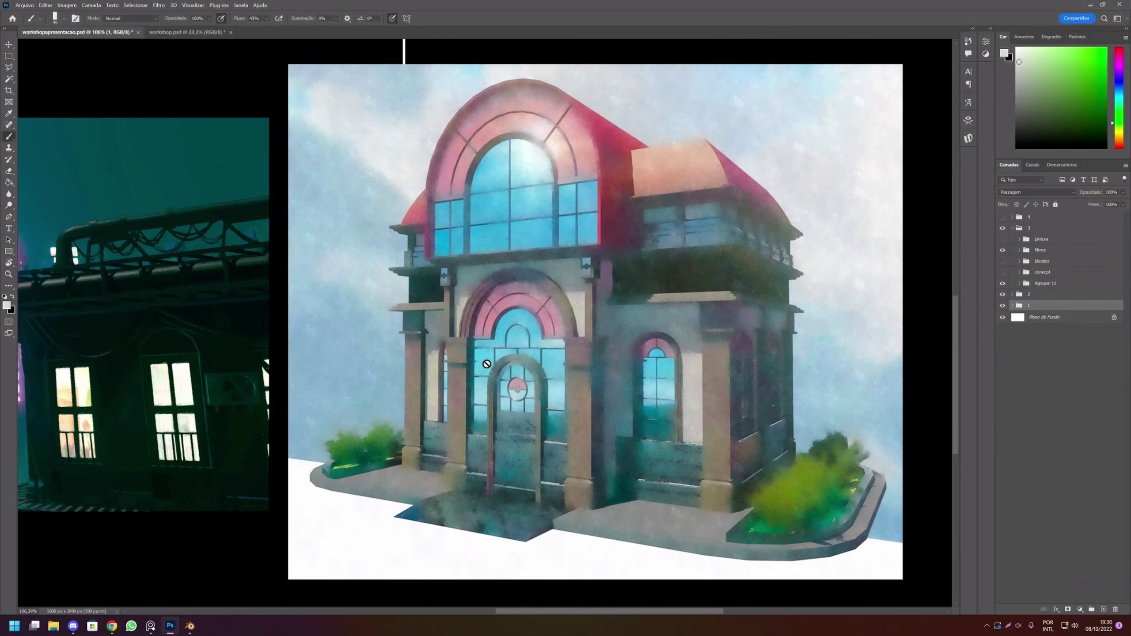
left_click(1003, 249)
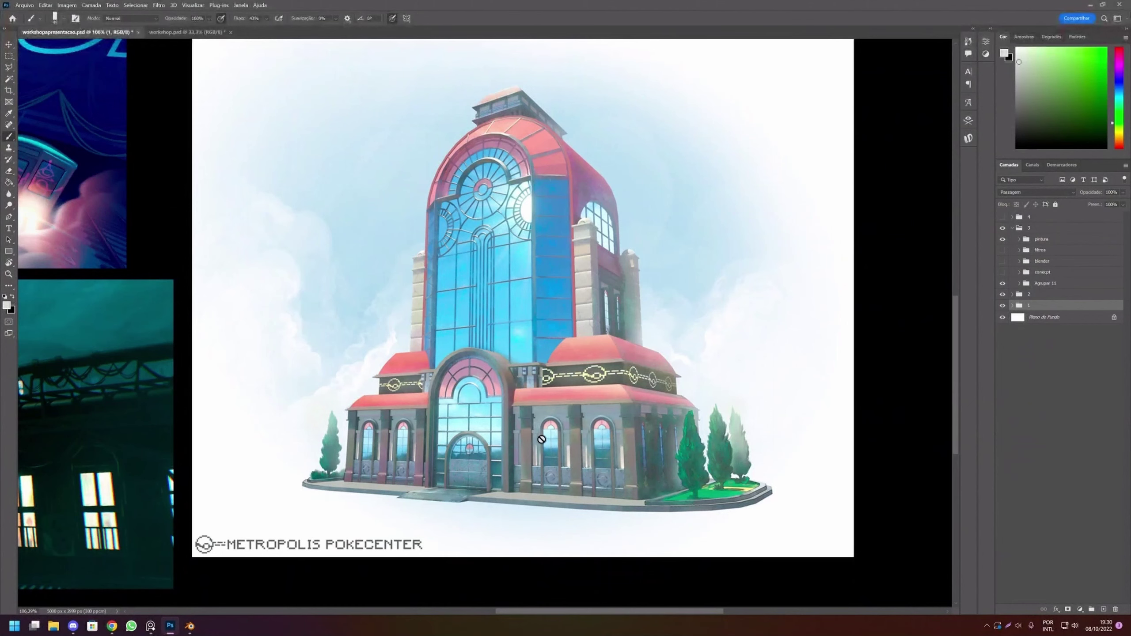
Zoom out, toggle off the pintura images, and pan to the full PROCESSO title and timeline.
scroll(488, 354, "down", 1)
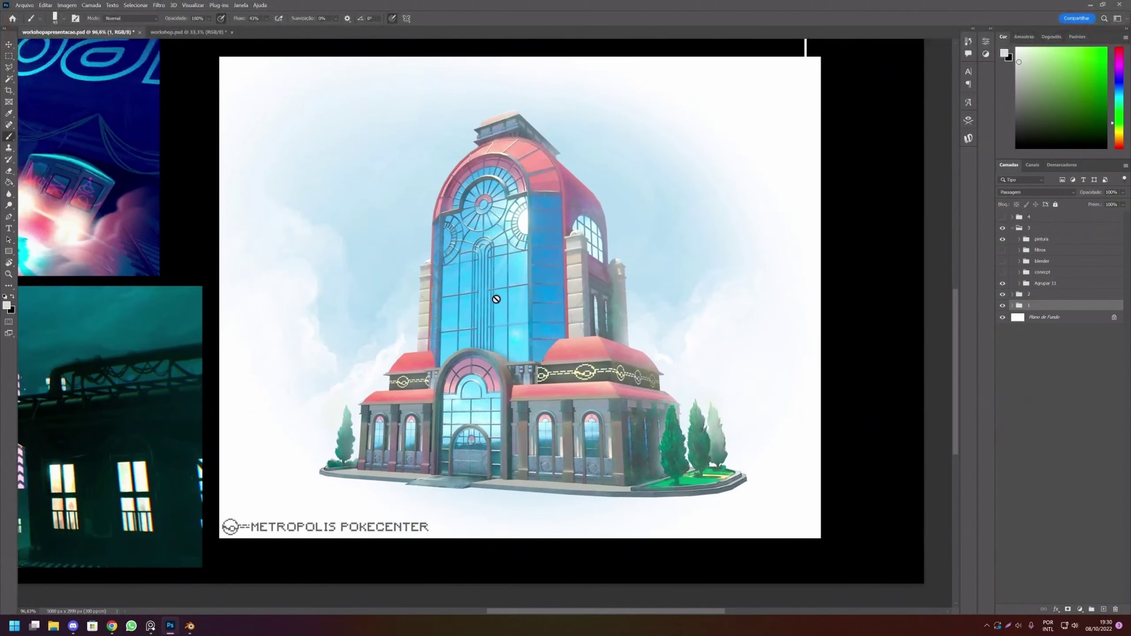
scroll(534, 335, "down", 3)
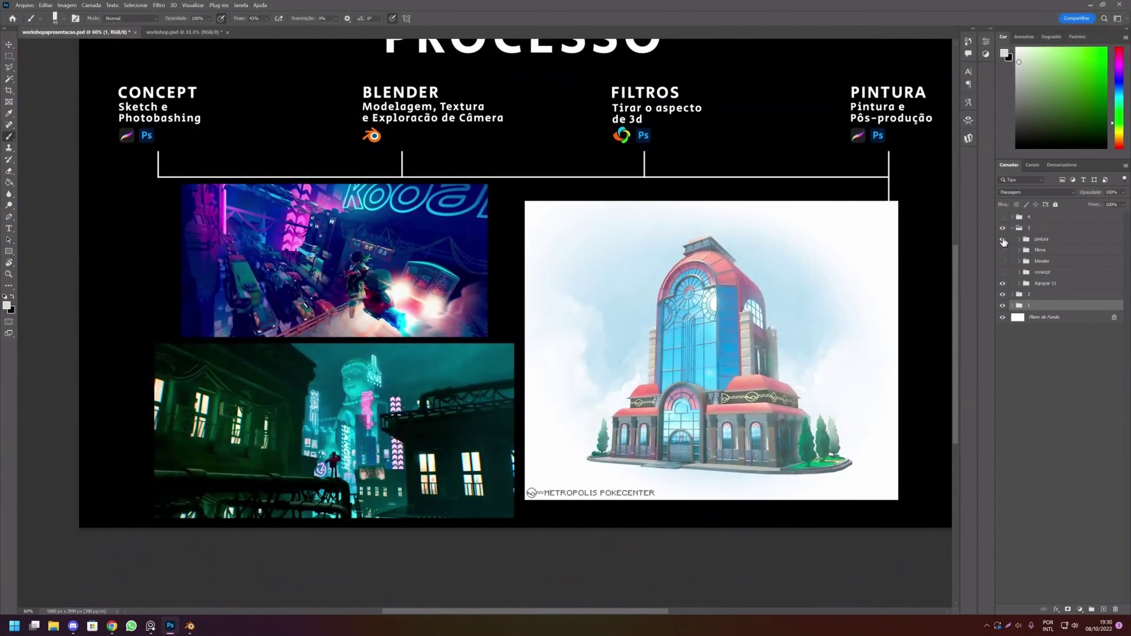
left_click(1002, 239)
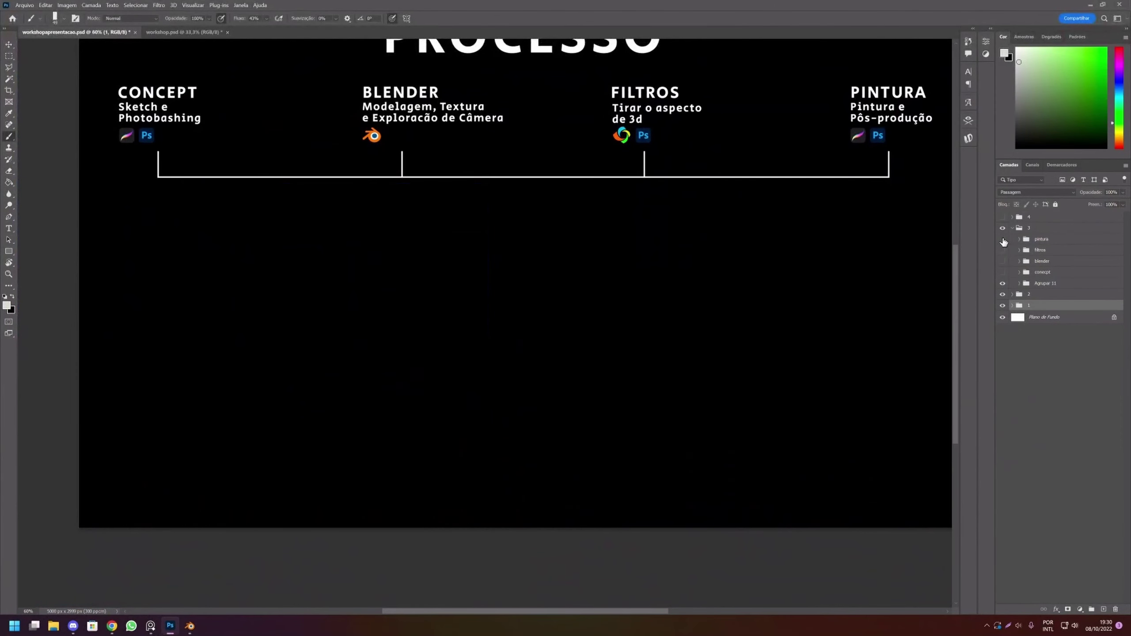
left_click(1002, 240)
left_click_drag(556, 193, 520, 285)
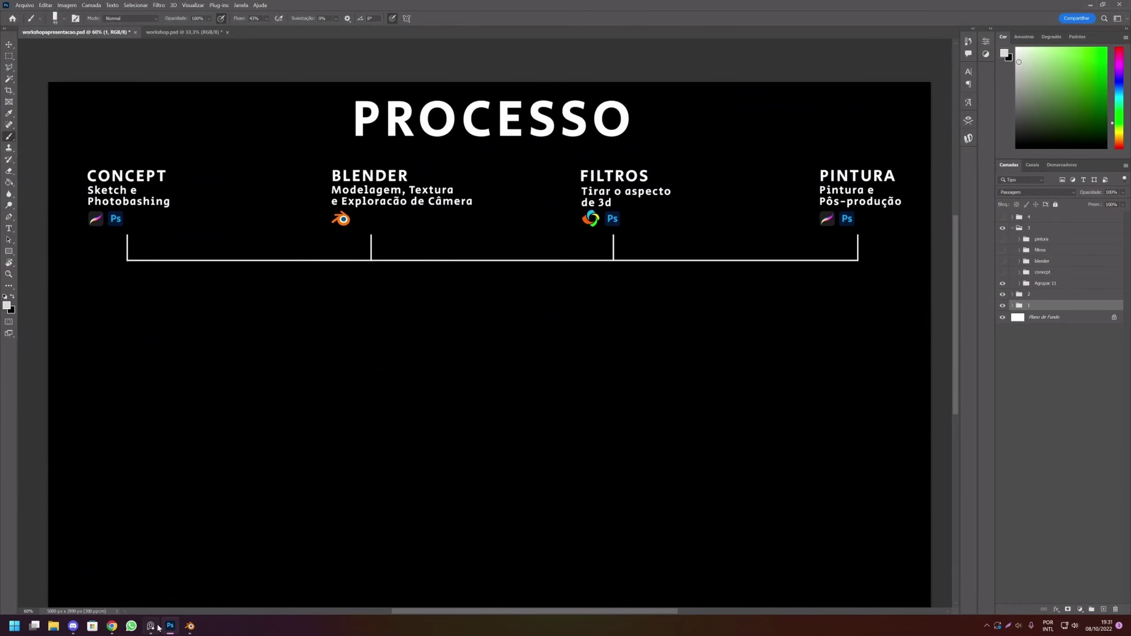
Switch to the PureRef board and pan over to the night-city render tiles.
left_click(151, 626)
scroll(451, 312, "down", 3)
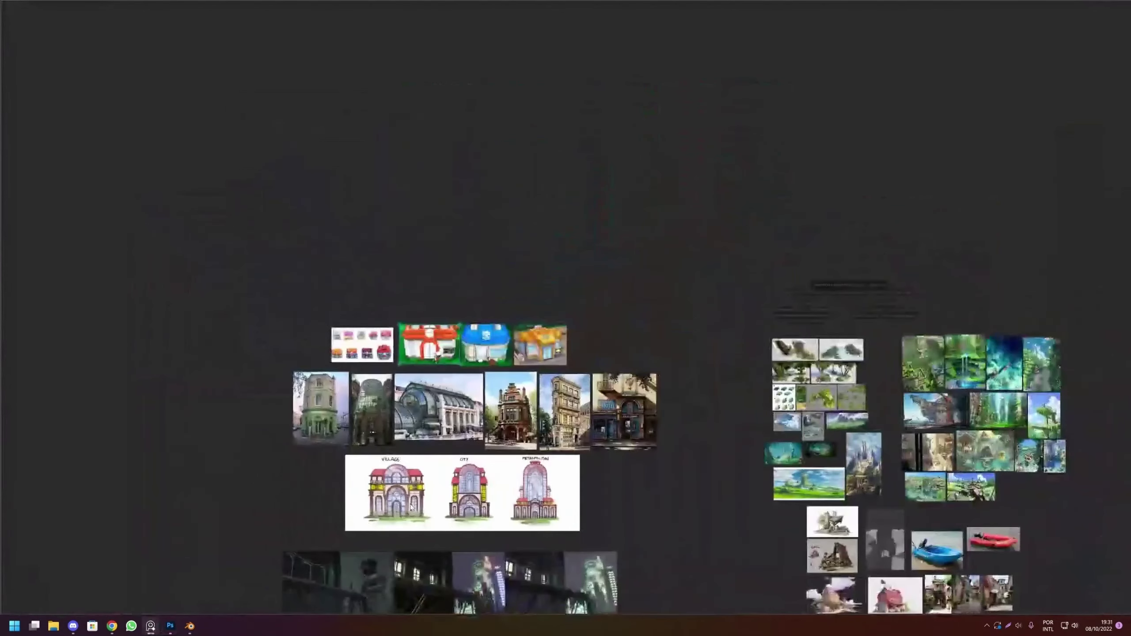
scroll(451, 312, "up", 3)
mouse_move(451, 312)
left_mouse_down()
mouse_move(440, 358)
mouse_move(417, 375)
left_mouse_up()
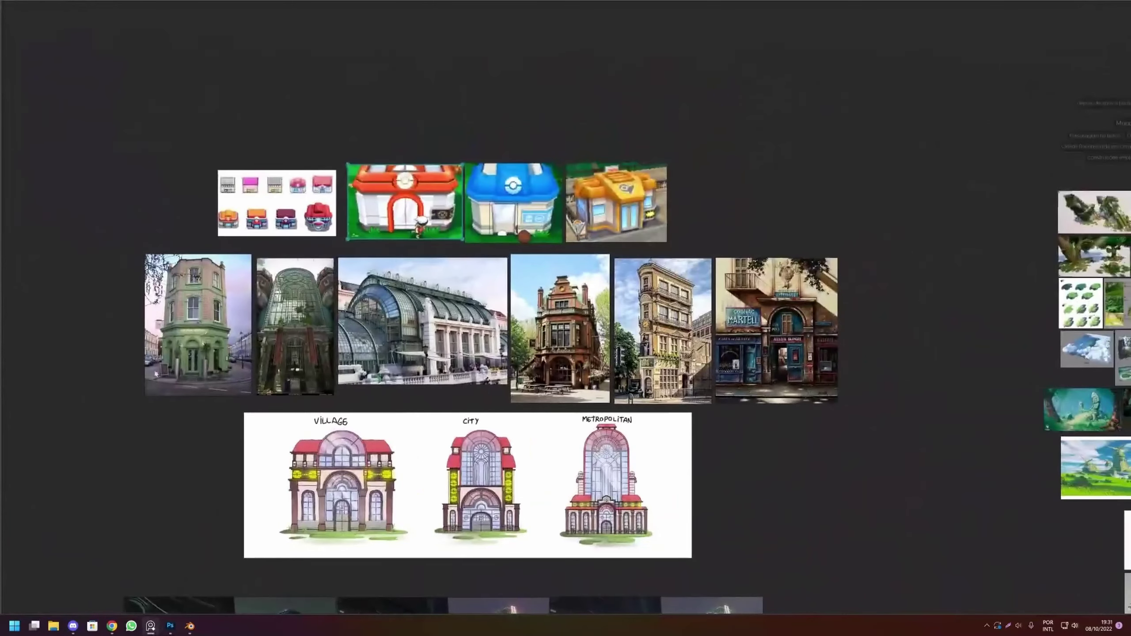
left_click_drag(601, 583, 597, 178)
scroll(253, 249, "up", 2)
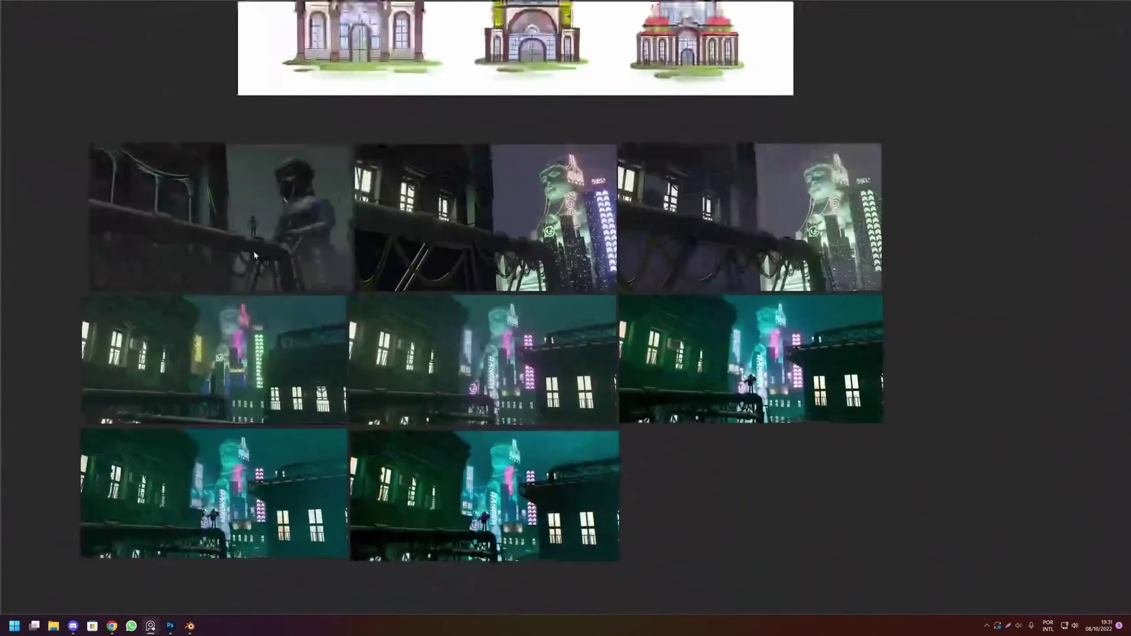
mouse_move(373, 296)
left_mouse_down()
mouse_move(298, 281)
mouse_move(322, 342)
left_mouse_up()
Zoom in and centre the early grey Buddha statue render.
scroll(297, 281, "up", 1)
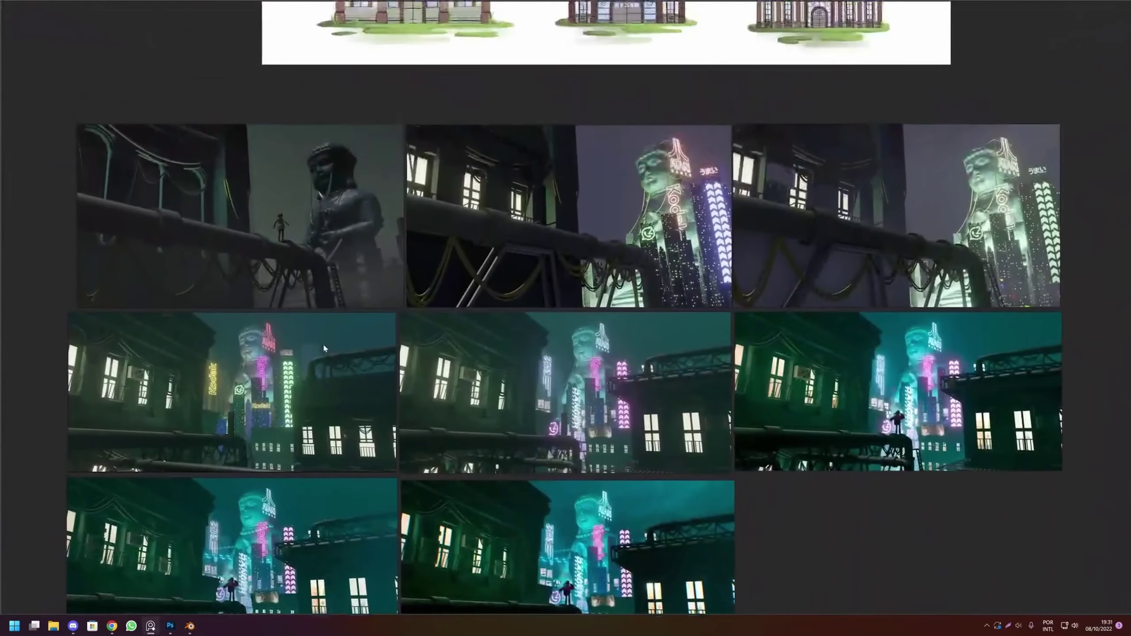
scroll(225, 255, "up", 1)
scroll(224, 255, "up", 1)
scroll(239, 272, "up", 1)
left_click_drag(239, 273, 402, 422)
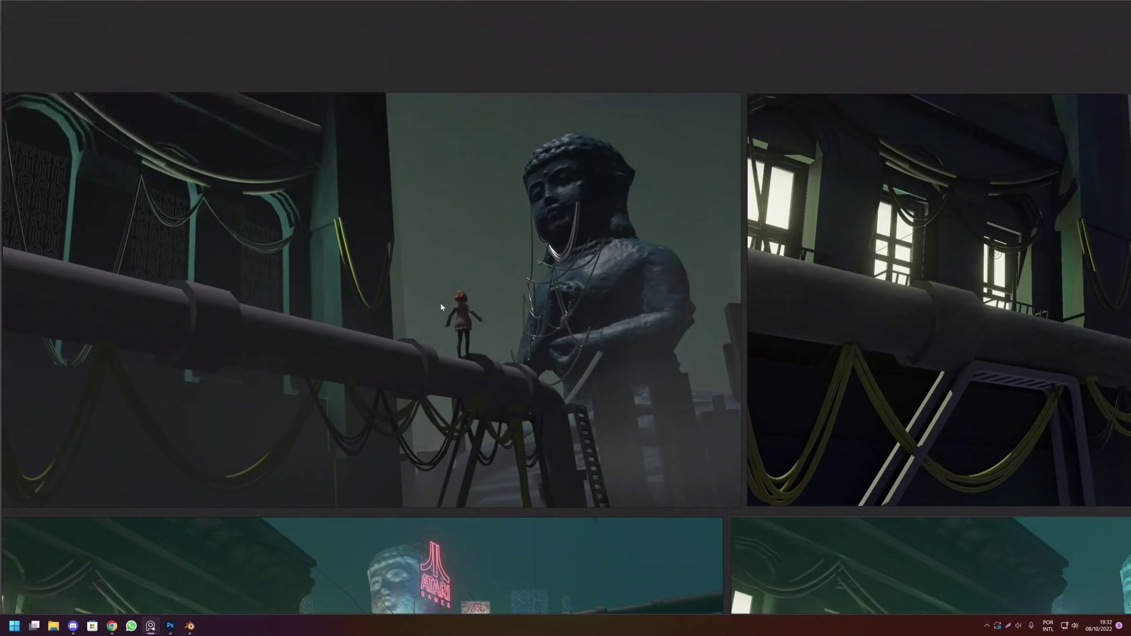
Pan across the night-city renders toward the purple Atari-lit city render.
scroll(440, 301, "down", 2)
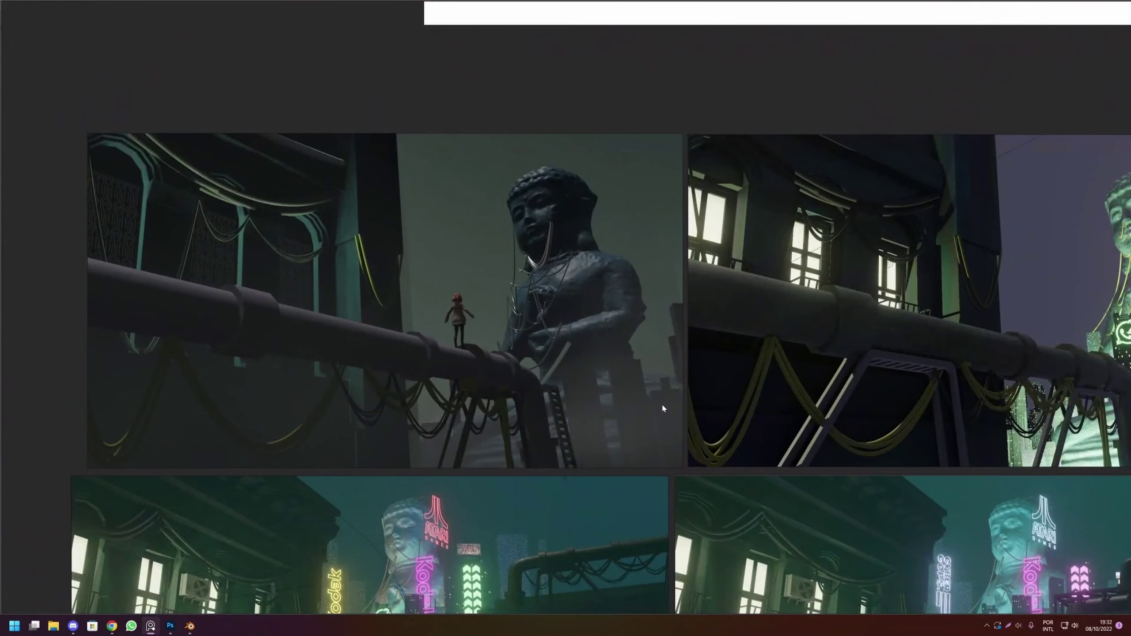
left_click_drag(657, 384, 660, 341)
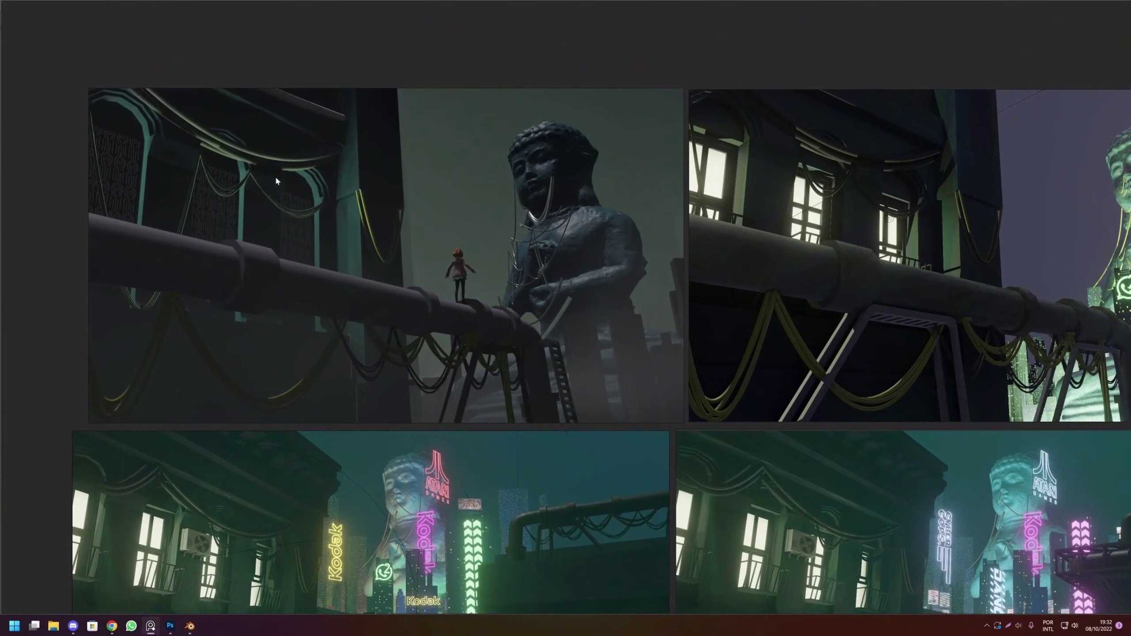
left_click_drag(727, 232, 486, 250)
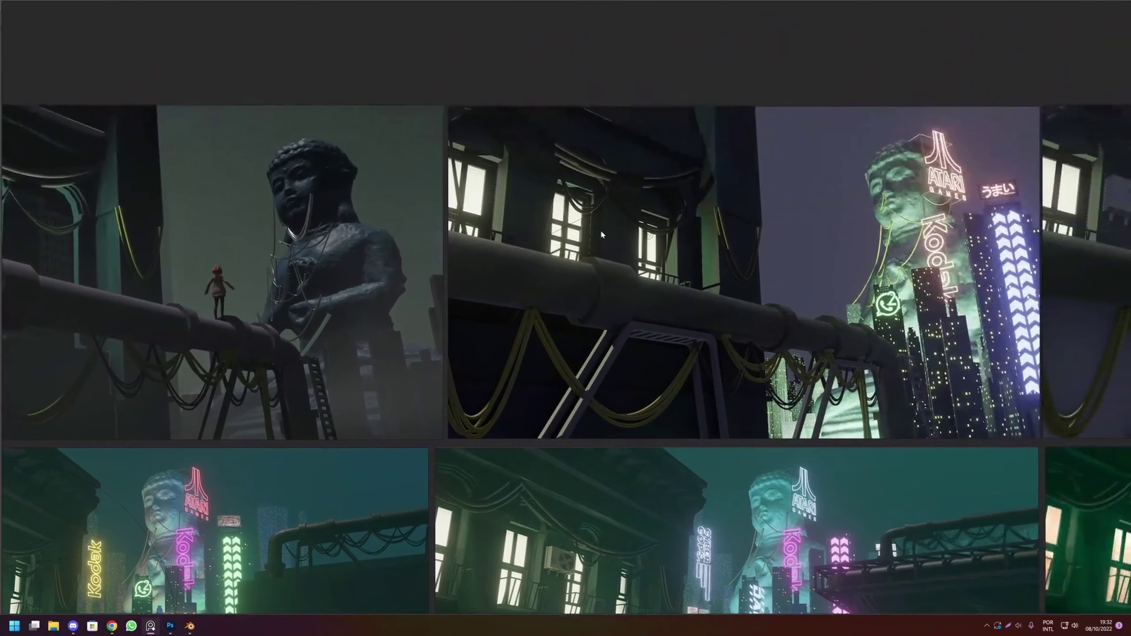
mouse_move(600, 229)
left_mouse_down()
mouse_move(430, 226)
mouse_move(742, 254)
left_mouse_up()
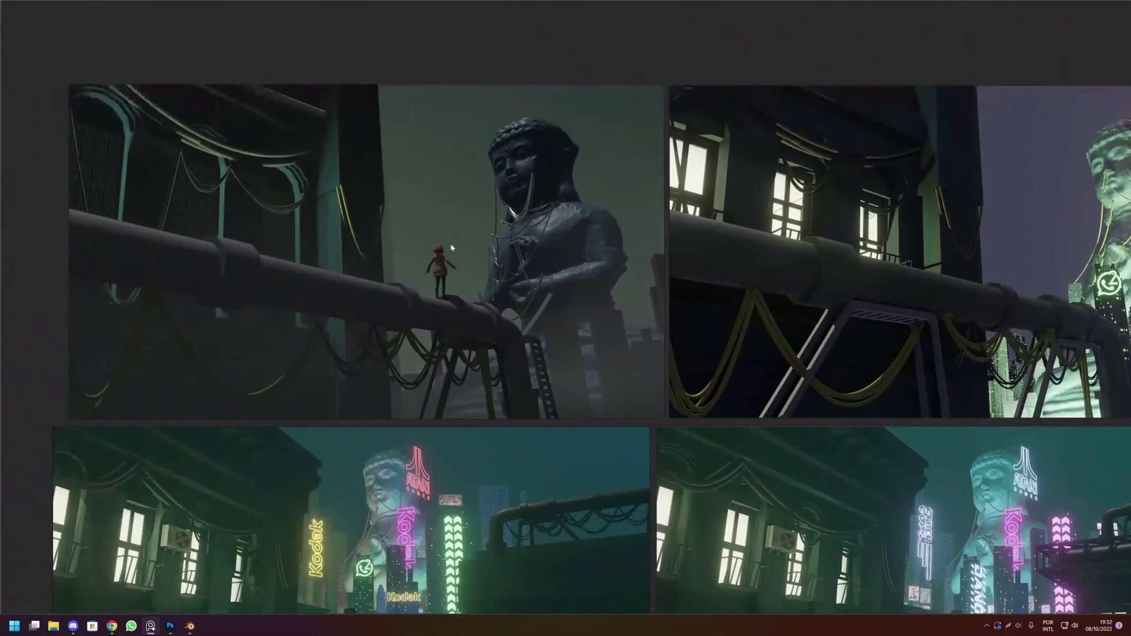
mouse_move(617, 262)
left_mouse_down()
mouse_move(221, 263)
mouse_move(150, 284)
left_mouse_up()
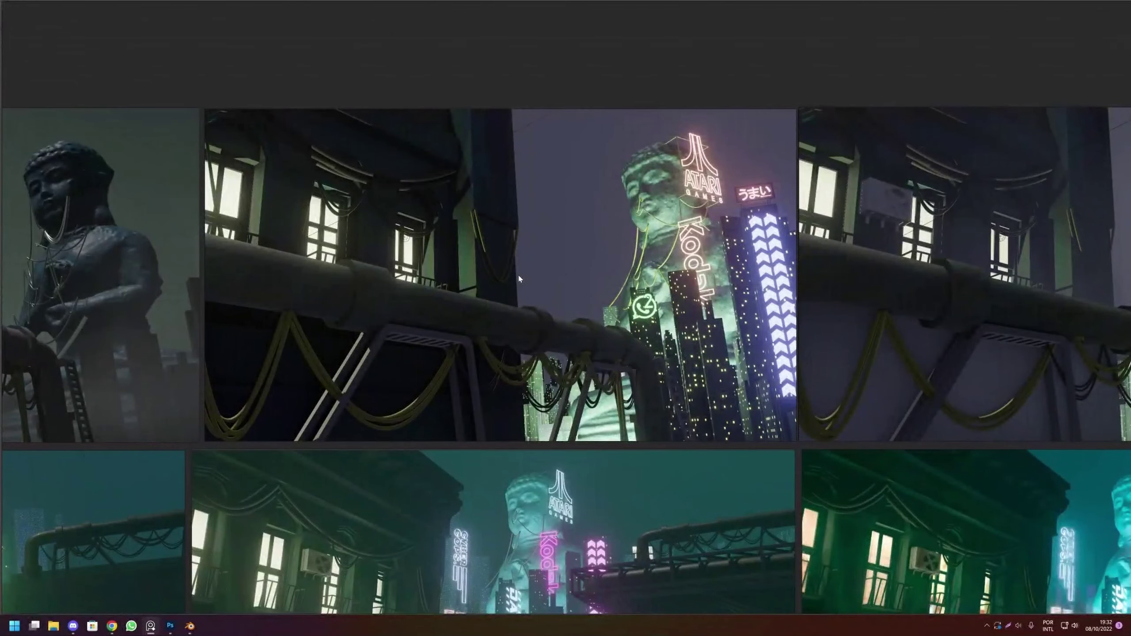
Zoom and centre the neon city render showing the Kodak and Atari signs.
scroll(499, 352, "down", 3)
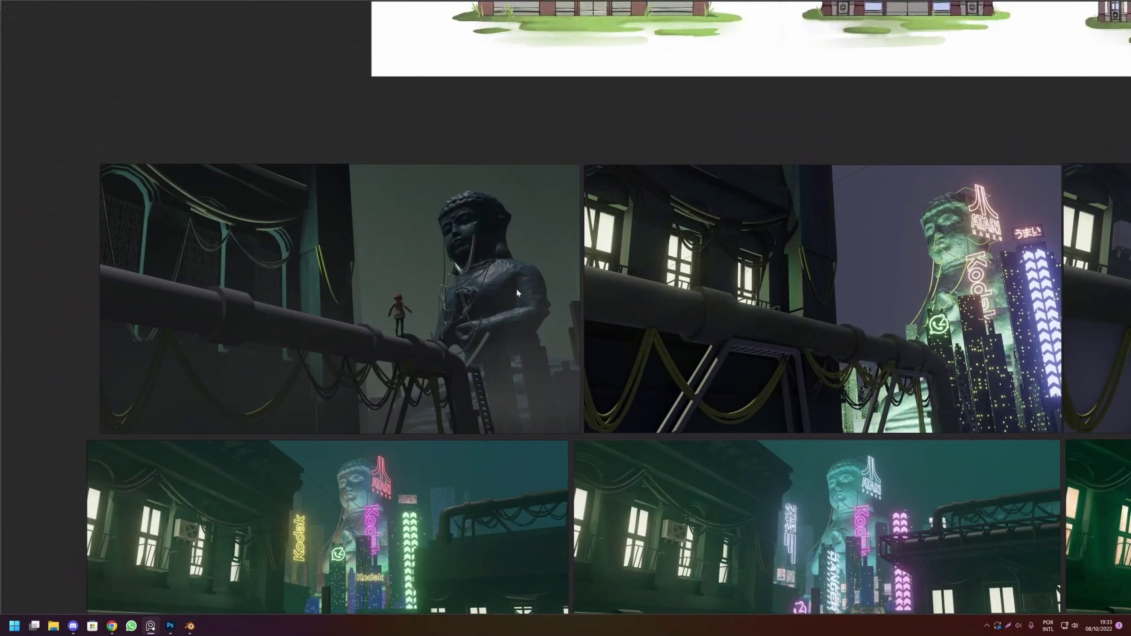
left_click_drag(675, 284, 629, 286)
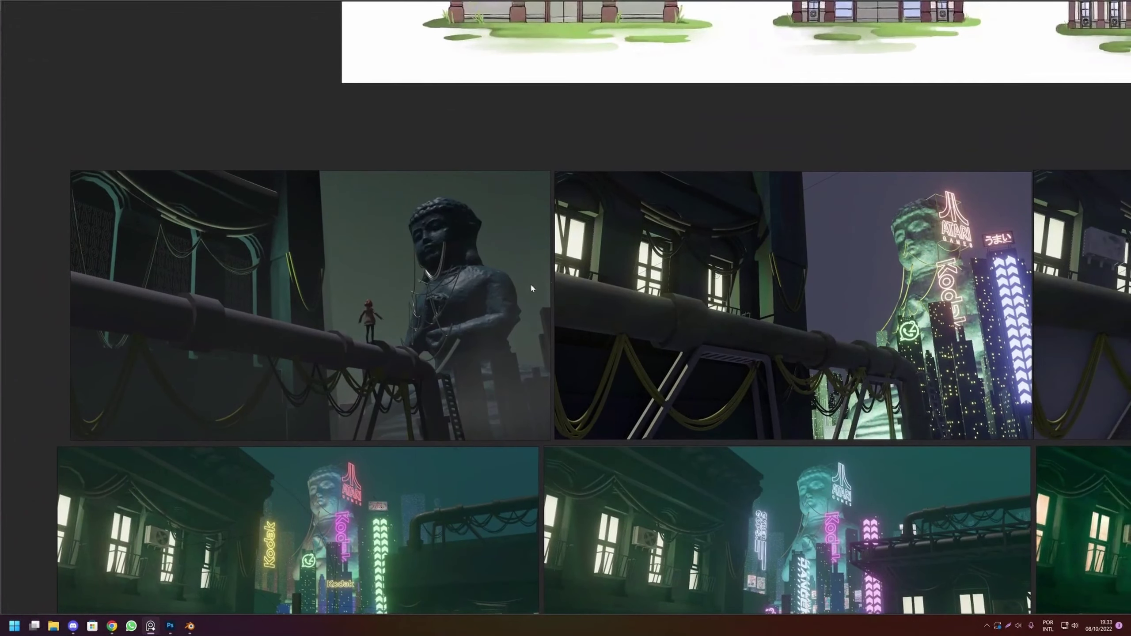
left_click_drag(532, 288, 173, 343)
scroll(264, 337, "up", 2)
left_click_drag(341, 327, 307, 311)
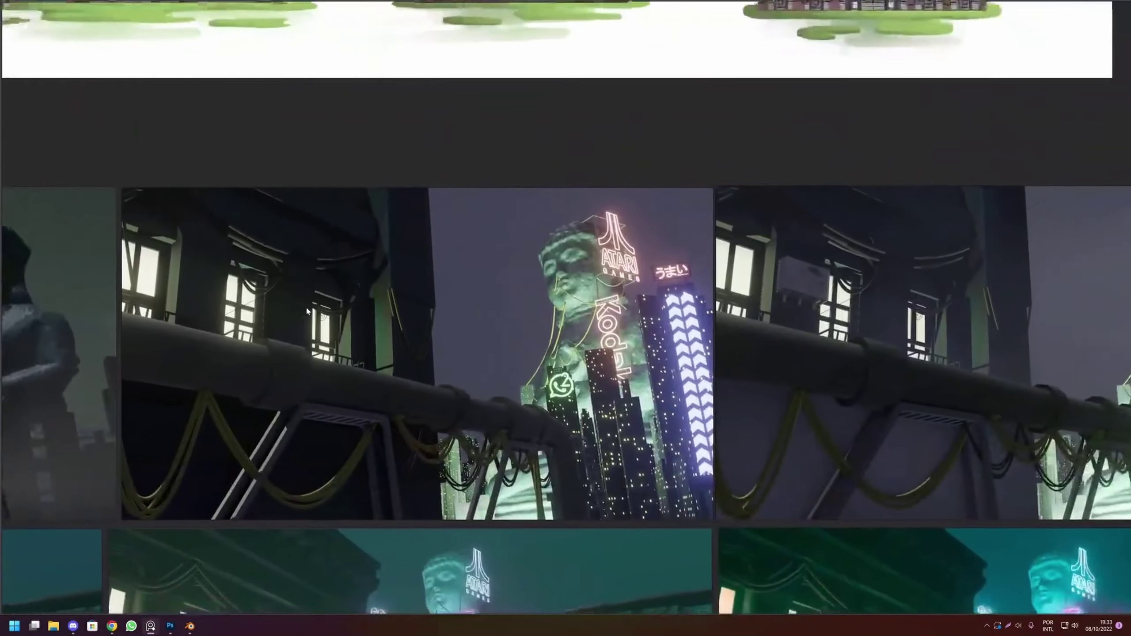
scroll(307, 311, "left", 1)
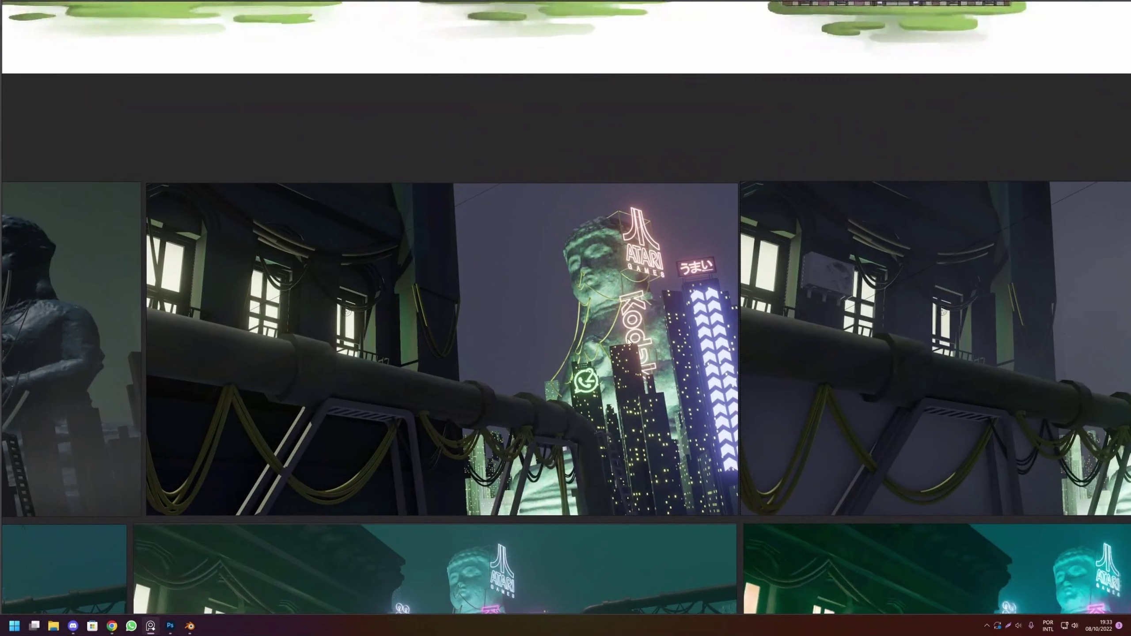
scroll(665, 383, "right", 1)
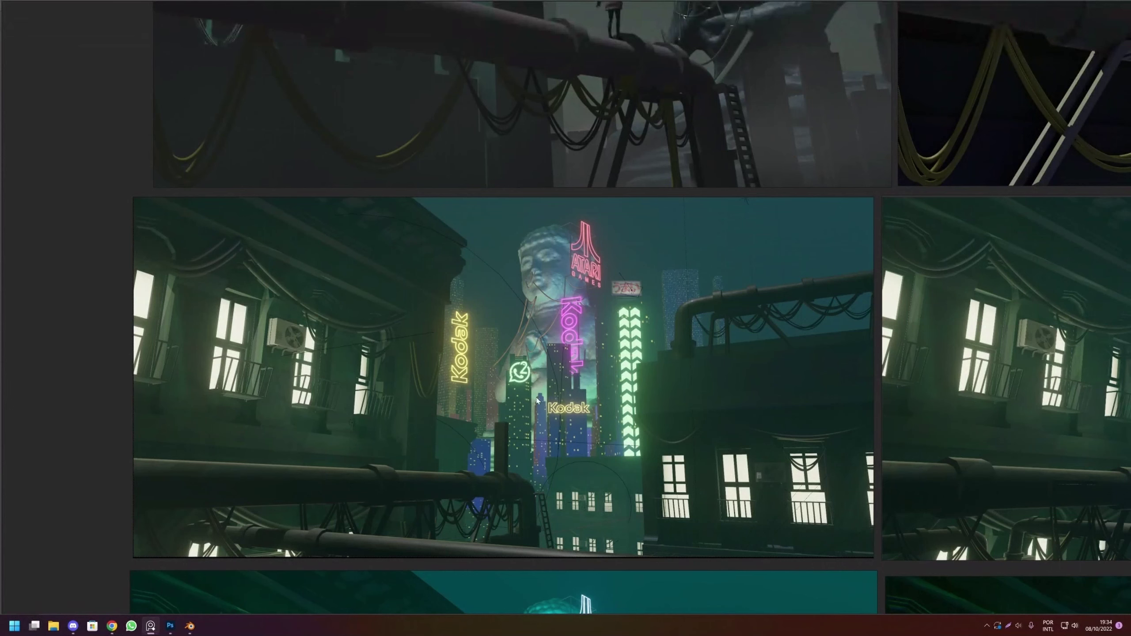
Pan right past the Kodak render to centre the teal render with the caped figure on the pipe.
mouse_move(613, 407)
left_mouse_down()
mouse_move(549, 392)
mouse_move(492, 354)
left_mouse_up()
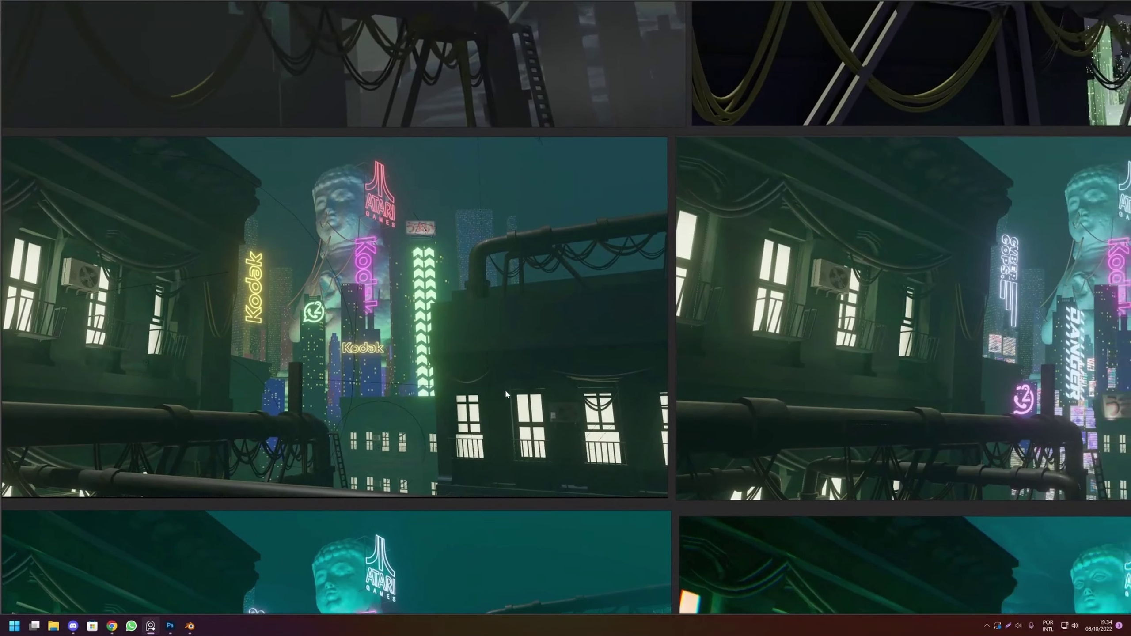
mouse_move(505, 389)
left_mouse_down()
mouse_move(132, 408)
mouse_move(689, 339)
mouse_move(389, 373)
left_mouse_up()
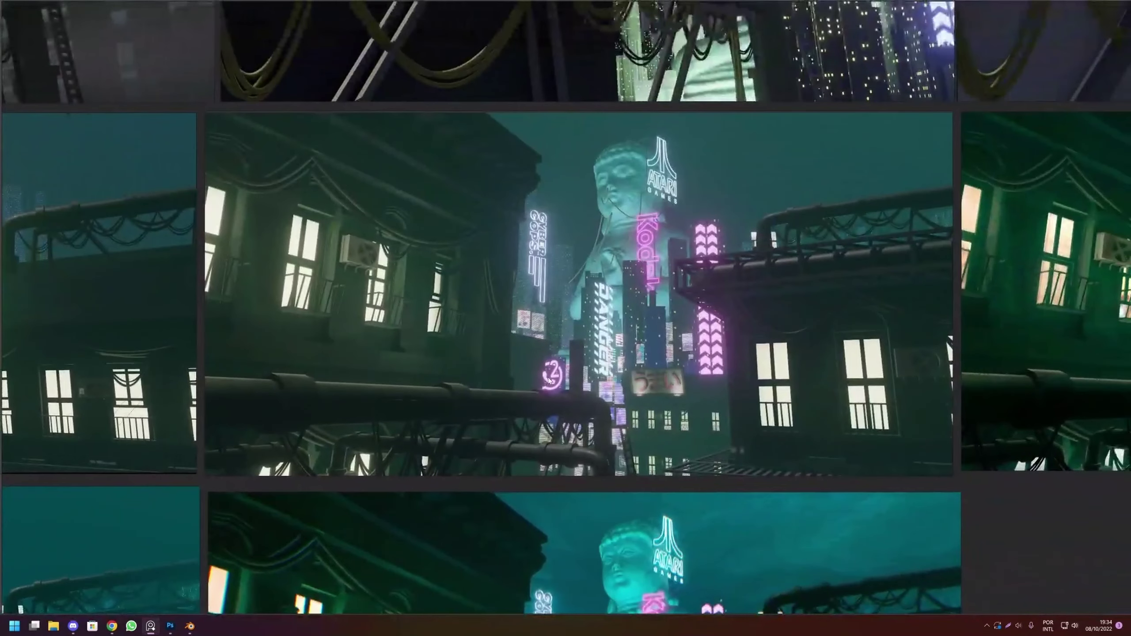
scroll(546, 380, "down", 2)
mouse_move(547, 380)
left_mouse_down()
mouse_move(603, 366)
mouse_move(548, 386)
left_mouse_up()
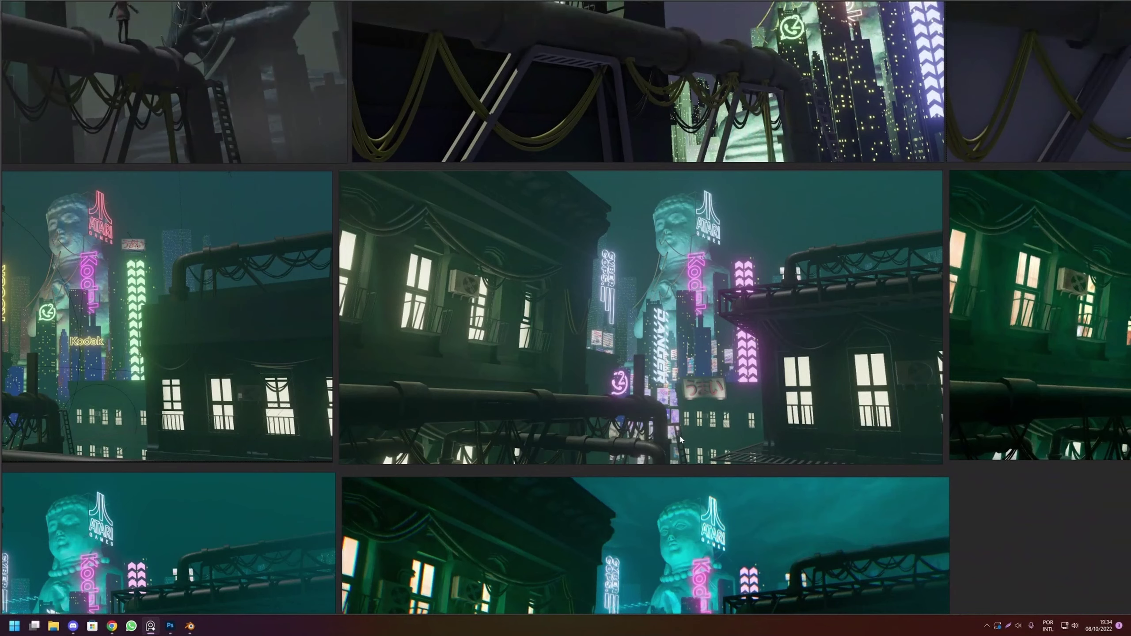
left_click_drag(677, 390, 504, 379)
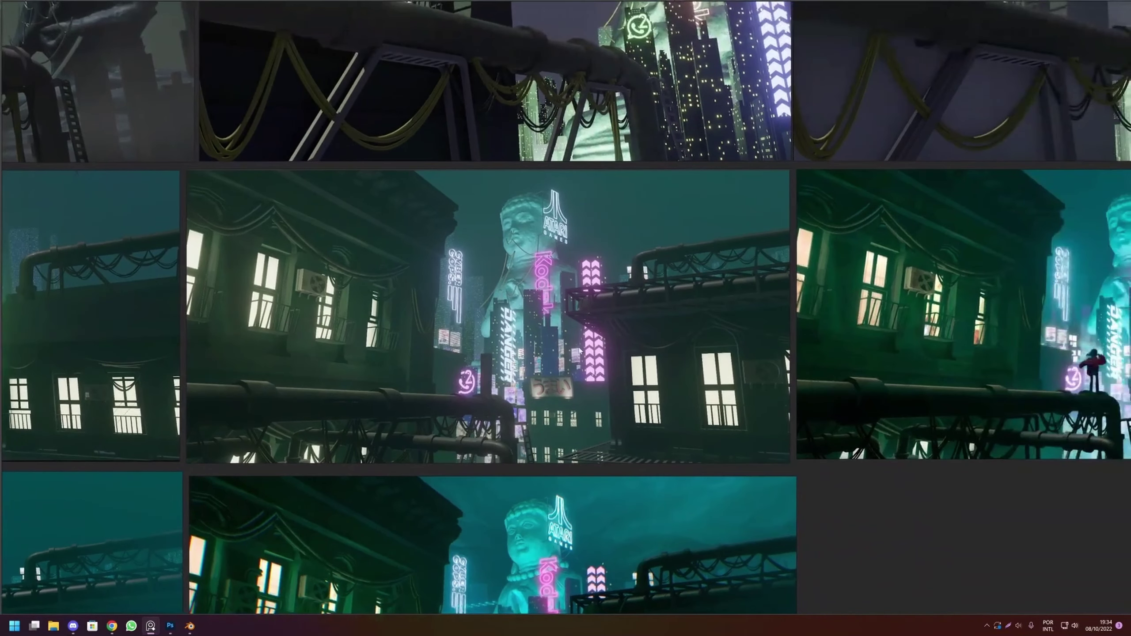
left_click_drag(579, 350, 373, 356)
left_click_drag(682, 348, 398, 367)
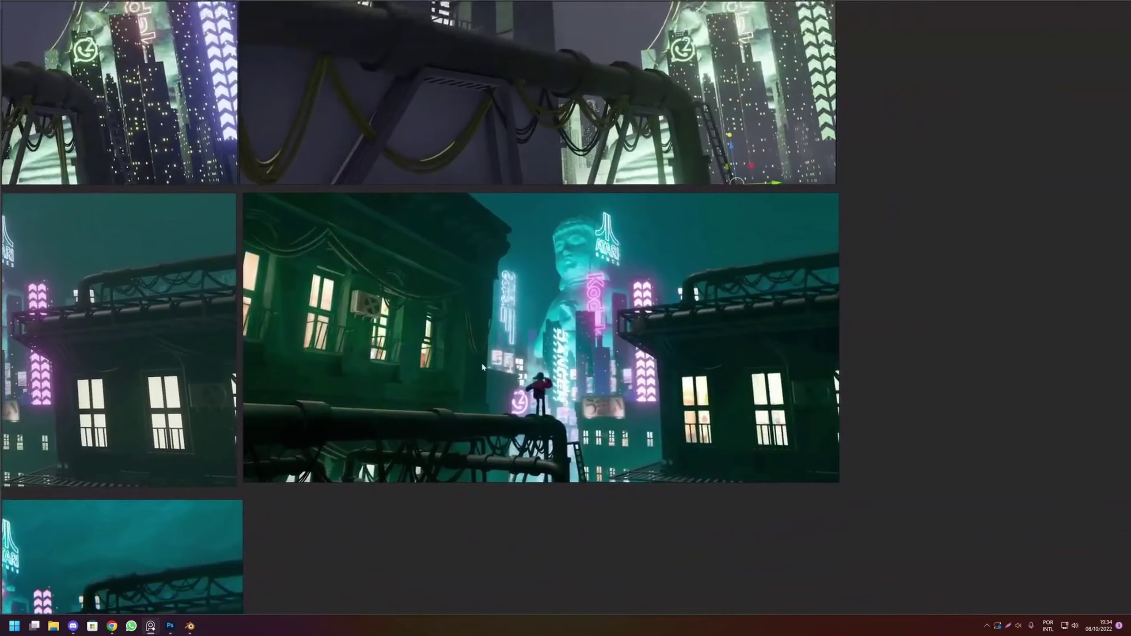
scroll(490, 364, "up", 2)
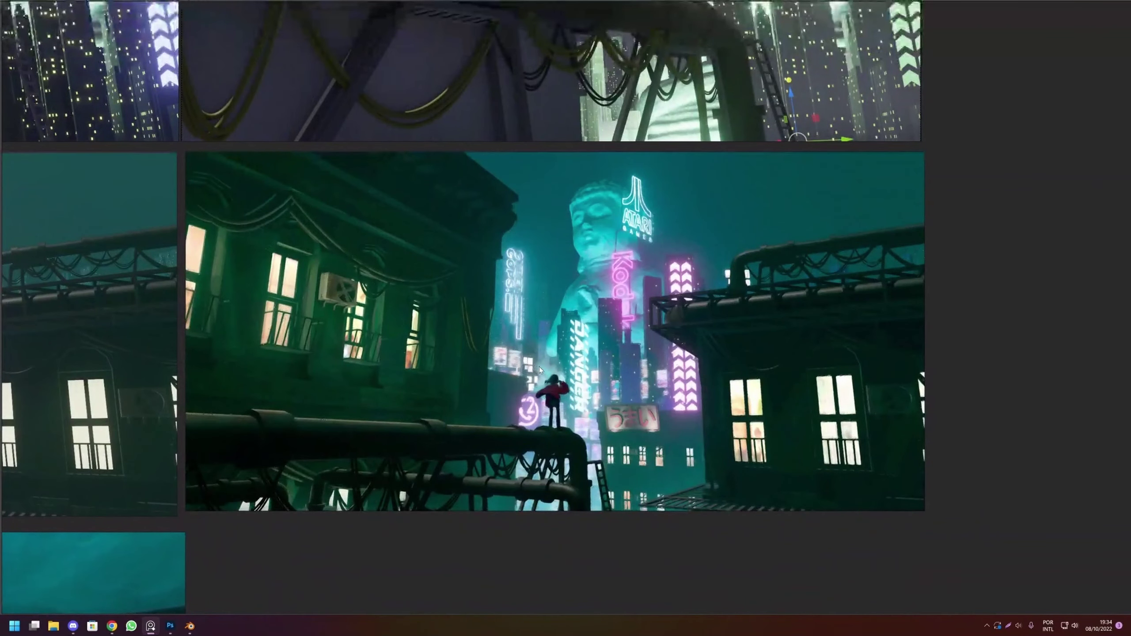
scroll(539, 367, "up", 1)
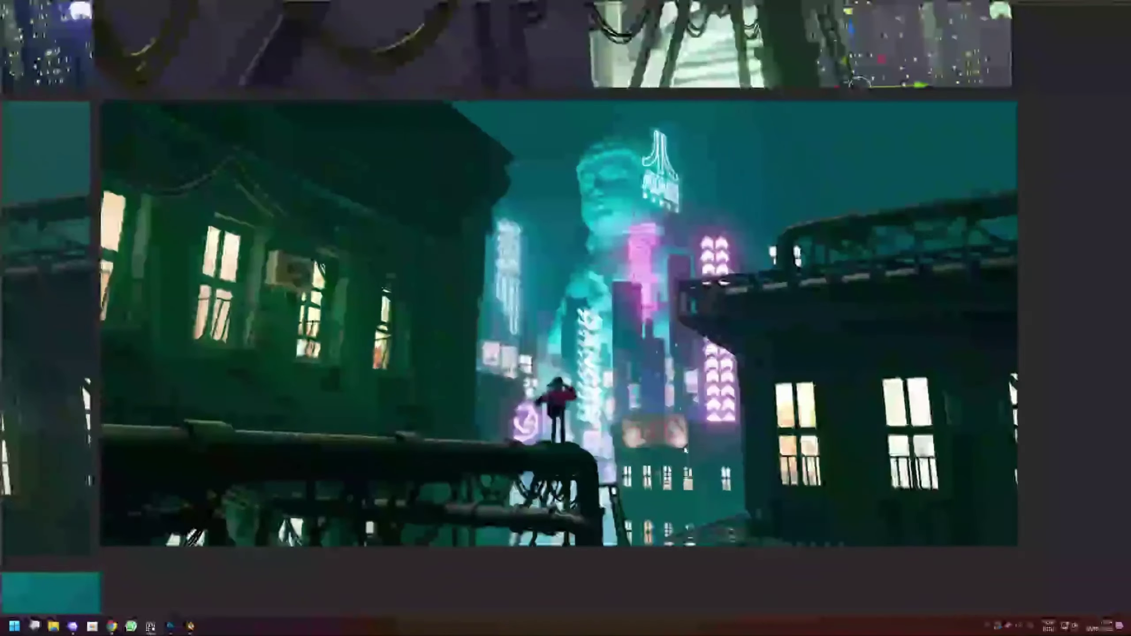
scroll(535, 385, "down", 1)
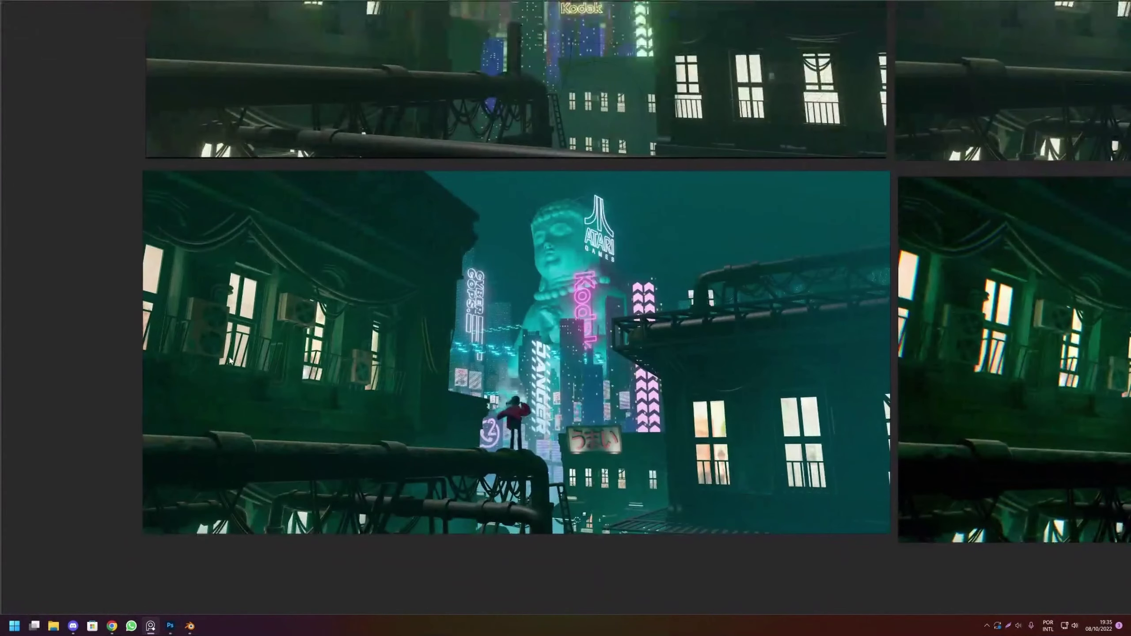
left_click_drag(598, 424, 509, 416)
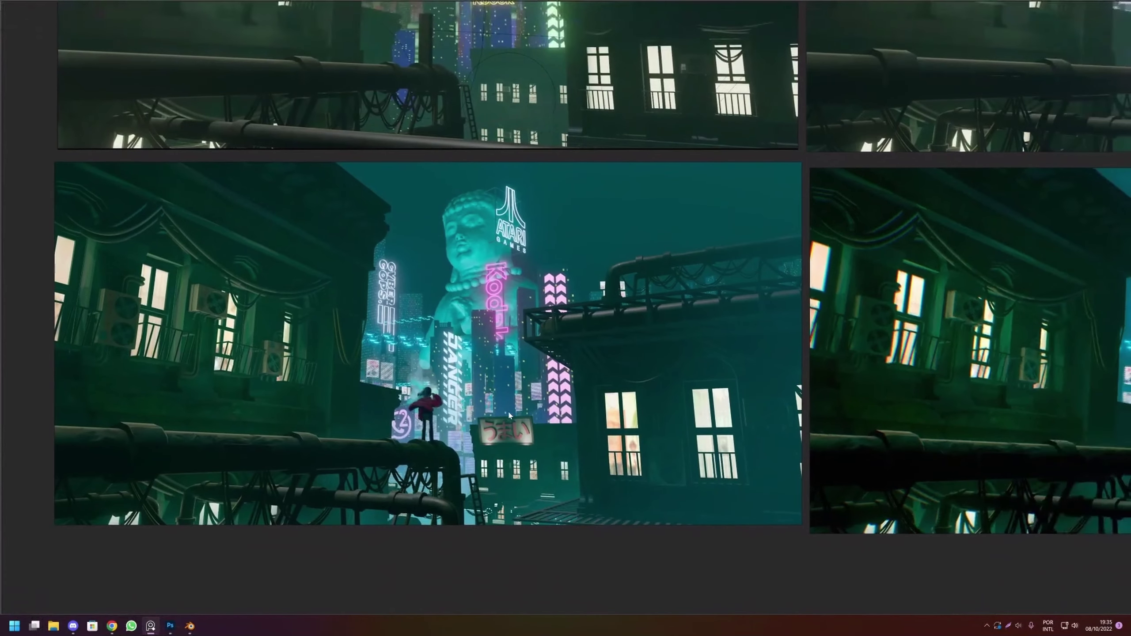
left_click_drag(678, 416, 658, 418)
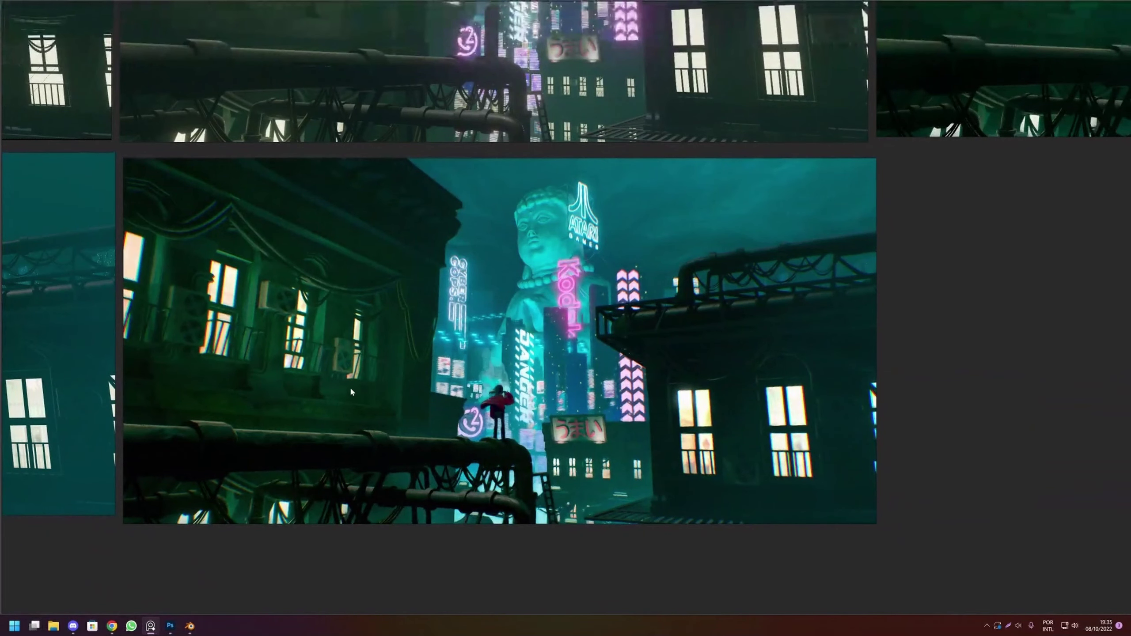
scroll(351, 391, "down", 2)
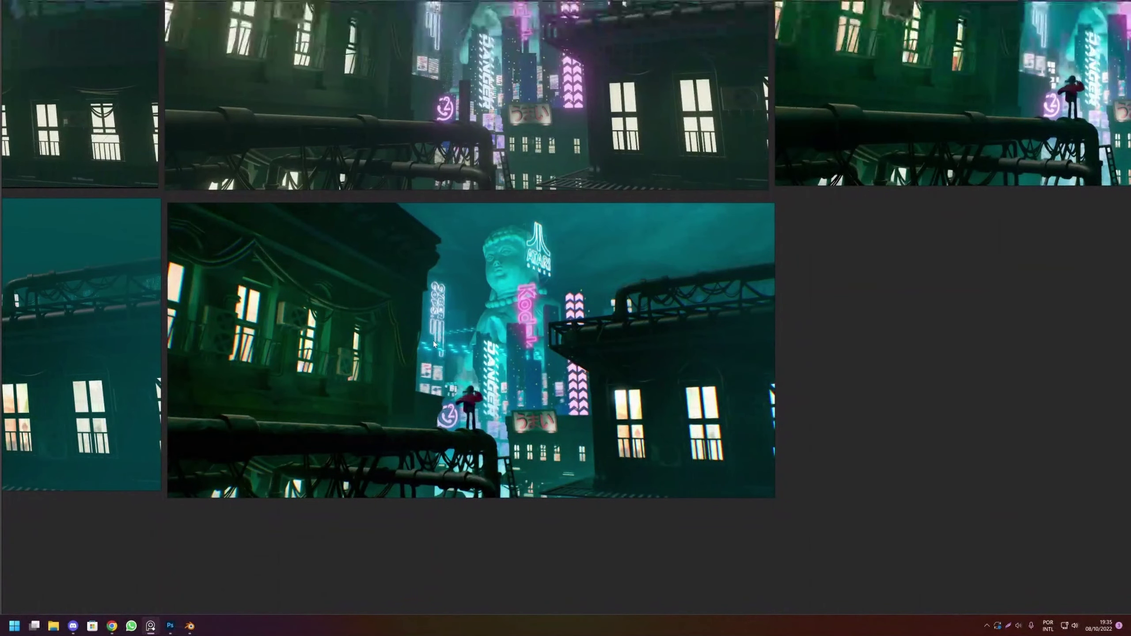
scroll(434, 344, "down", 2)
scroll(400, 341, "up", 3)
scroll(592, 350, "up", 1)
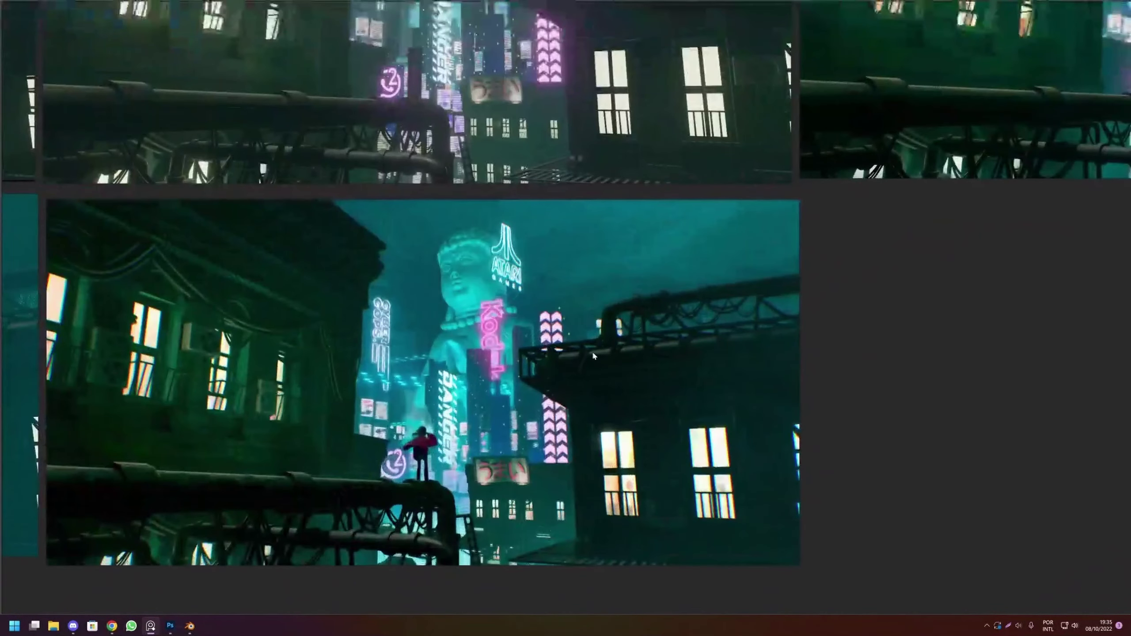
scroll(438, 347, "up", 2)
scroll(378, 360, "down", 2)
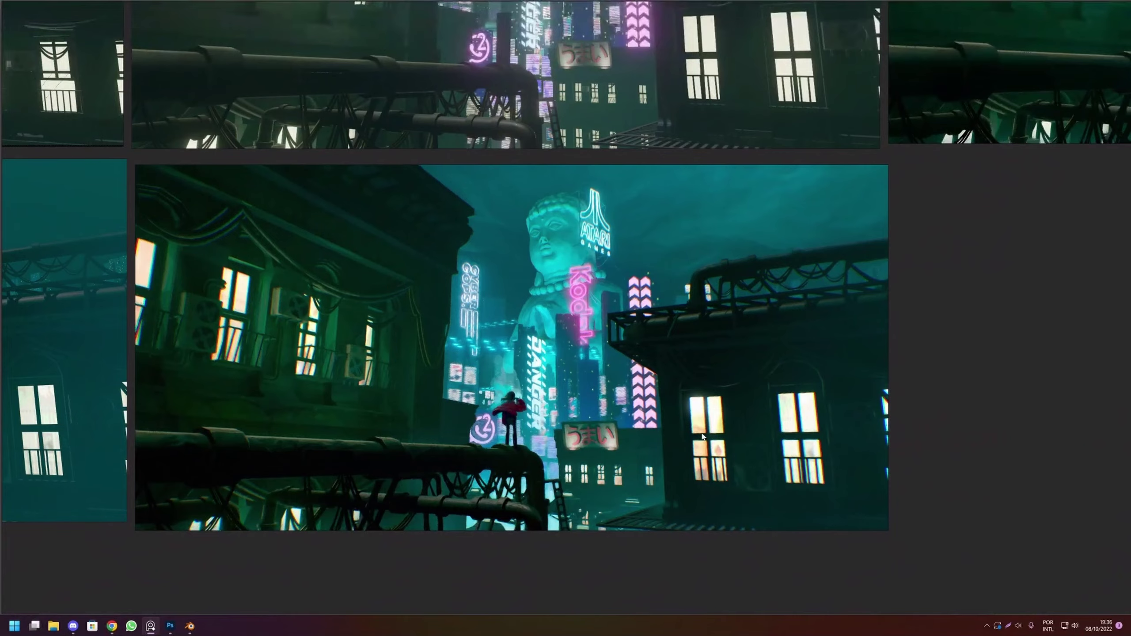
scroll(702, 437, "down", 1)
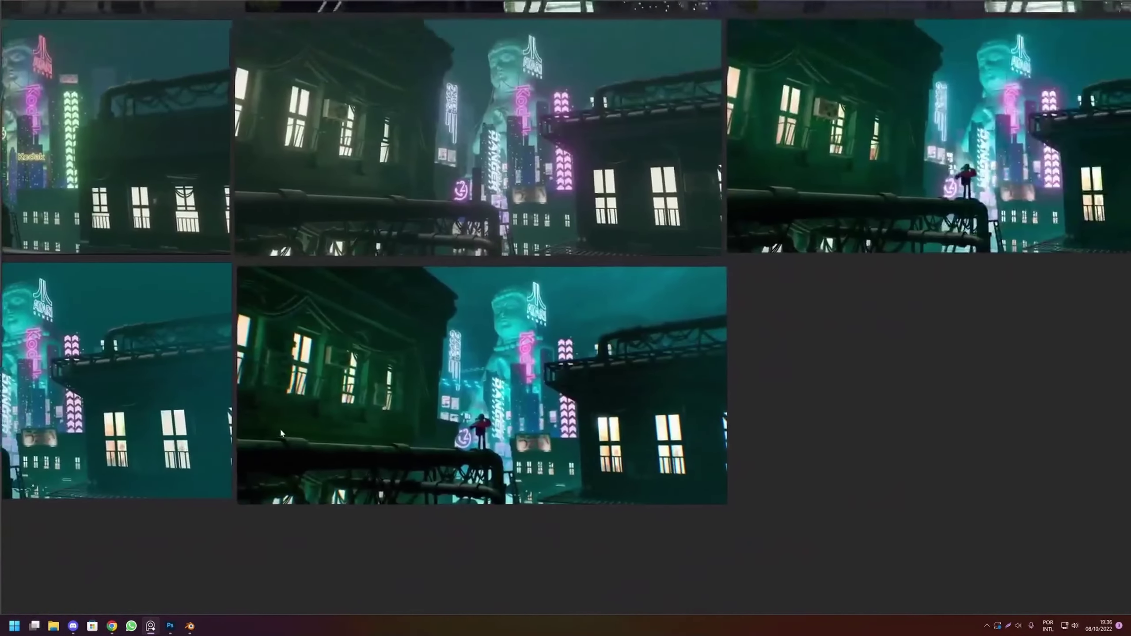
scroll(281, 432, "up", 2)
scroll(223, 427, "up", 1)
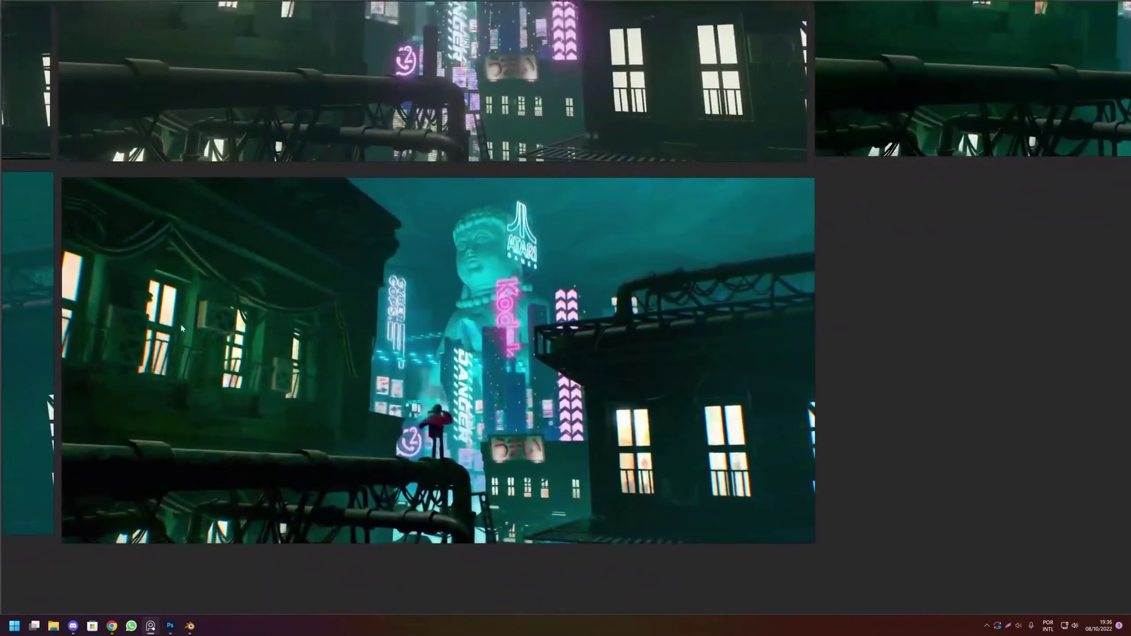
scroll(304, 406, "down", 1)
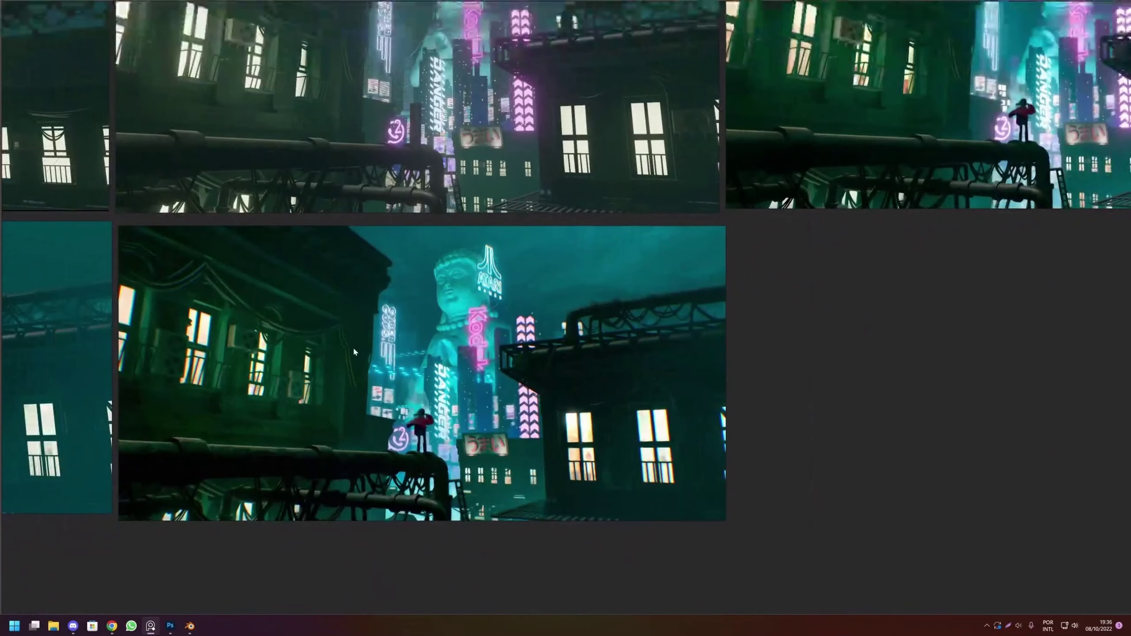
scroll(353, 346, "up", 1)
scroll(299, 330, "down", 1)
scroll(312, 316, "up", 1)
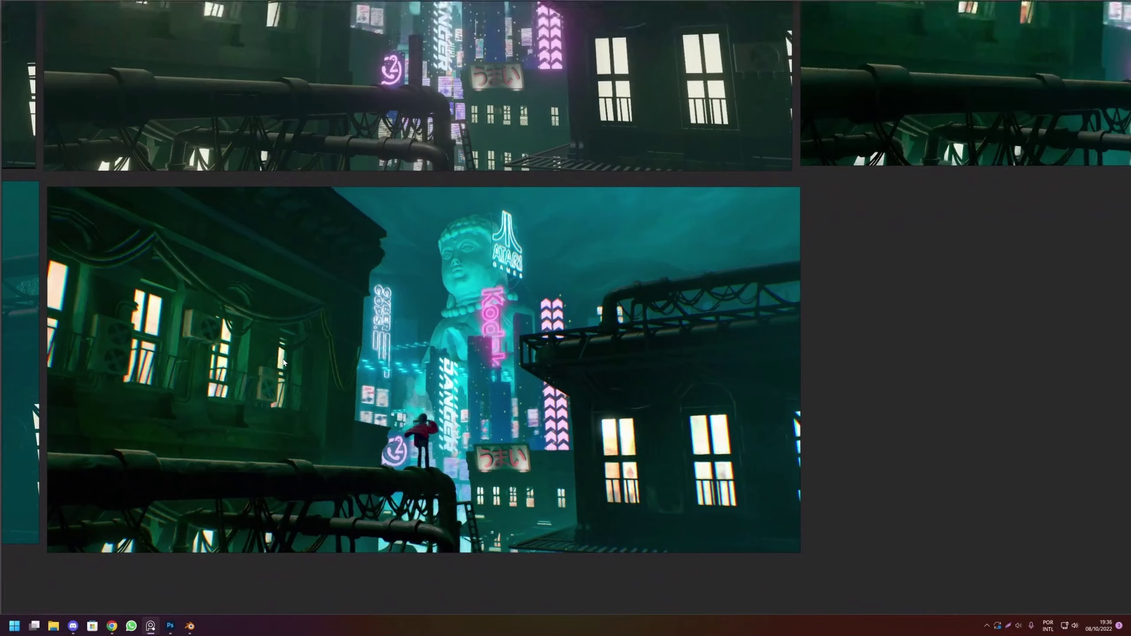
left_click_drag(283, 362, 298, 354)
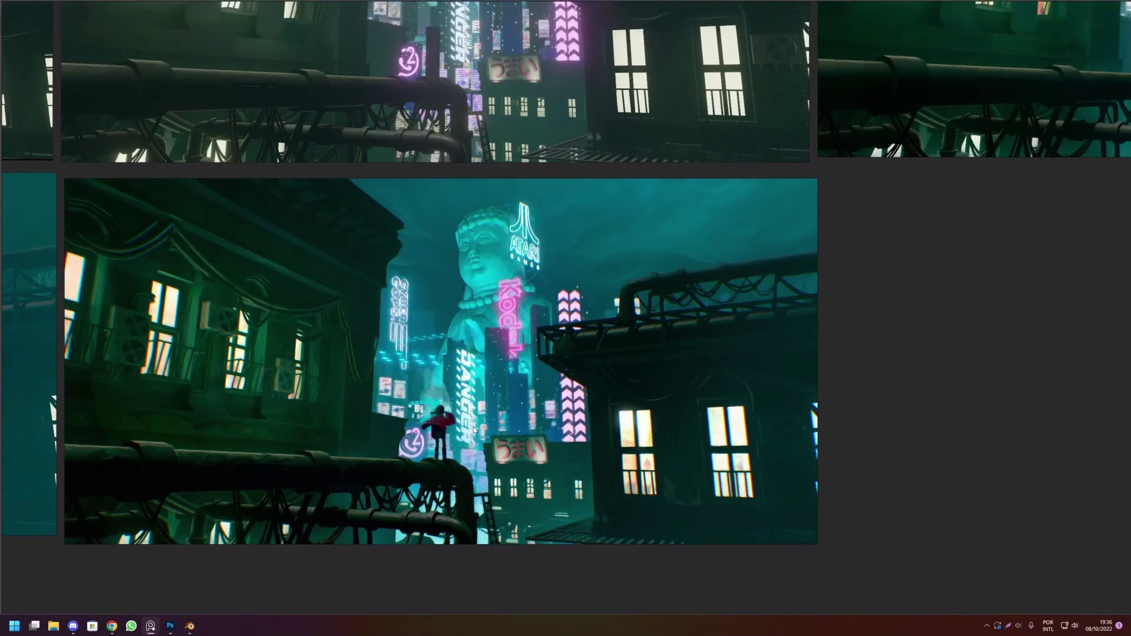
scroll(471, 427, "down", 2)
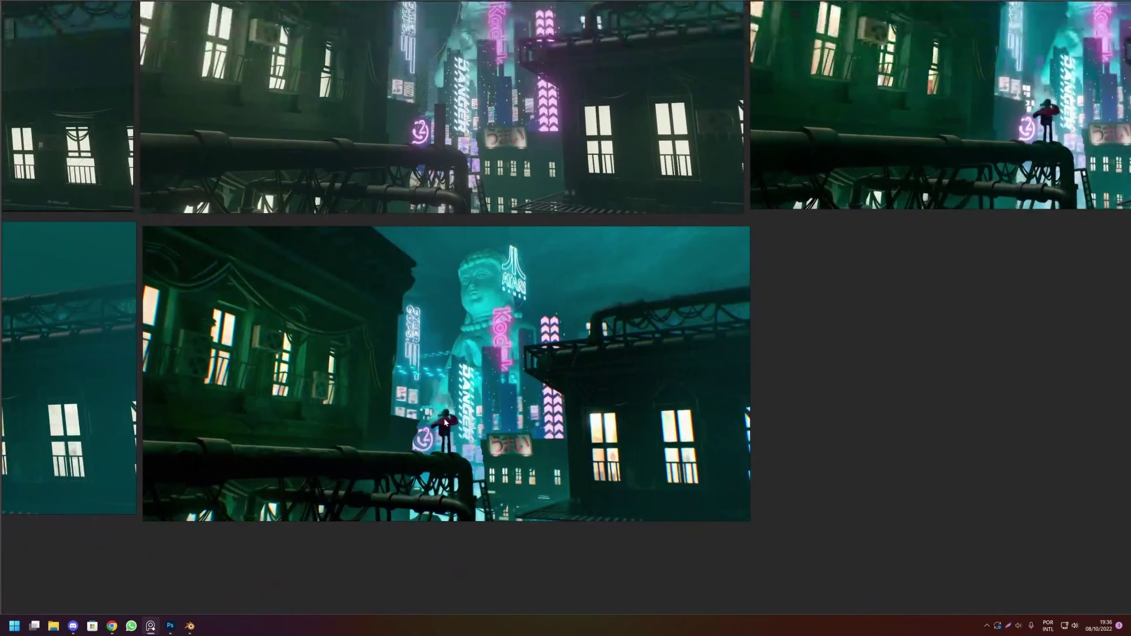
scroll(451, 439, "up", 3)
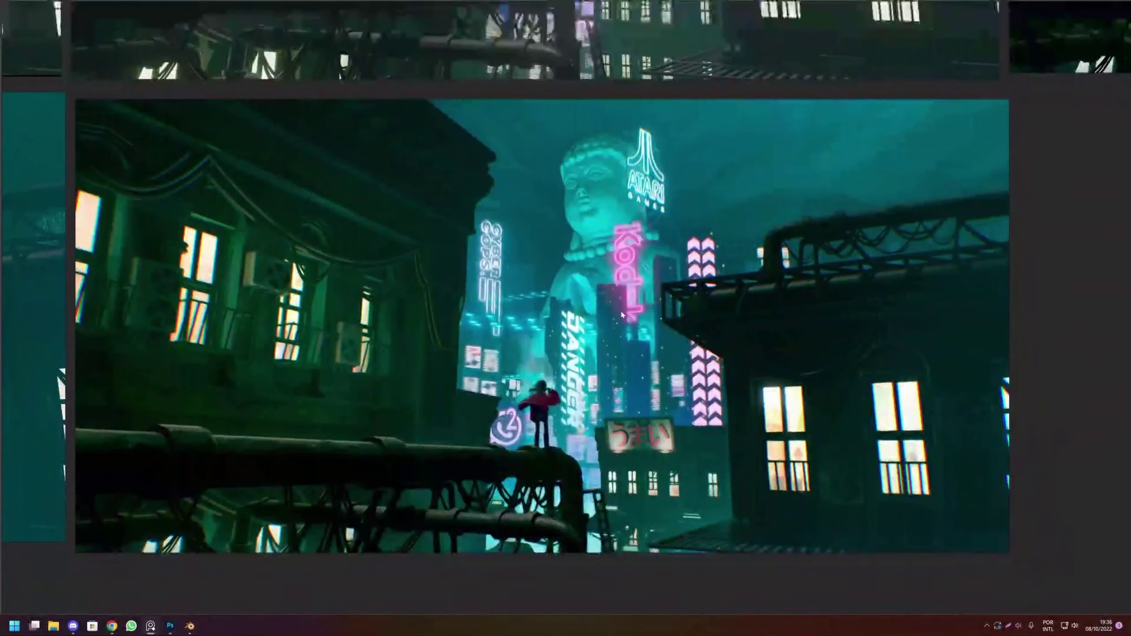
scroll(615, 389, "down", 2)
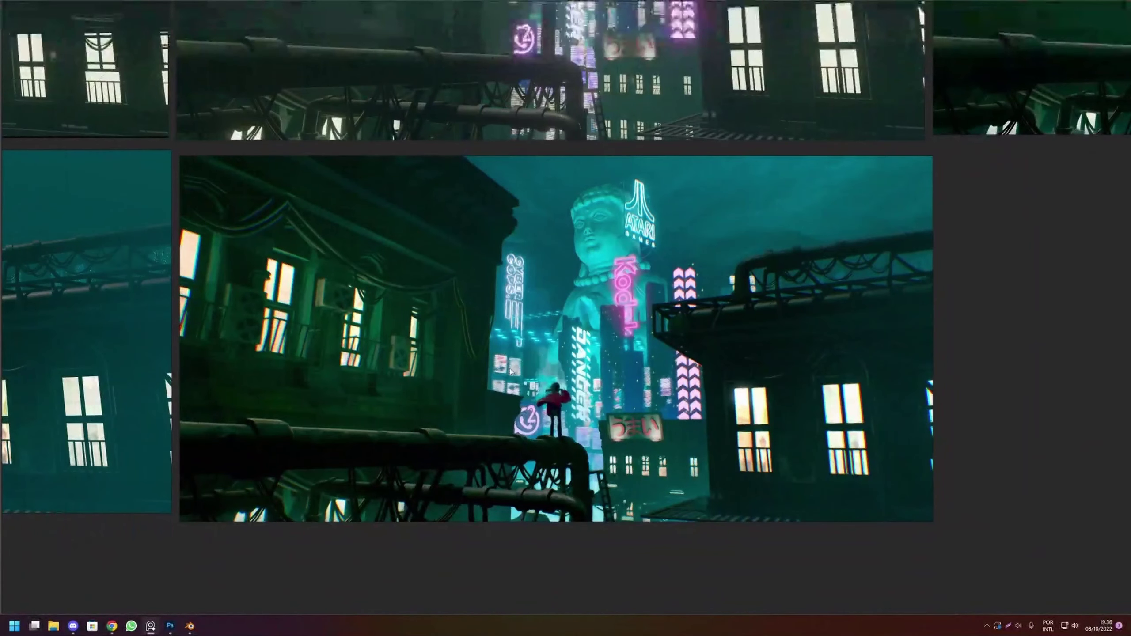
Switch to Blender, glance at the PureRef board, then return to Blender.
left_click(192, 628)
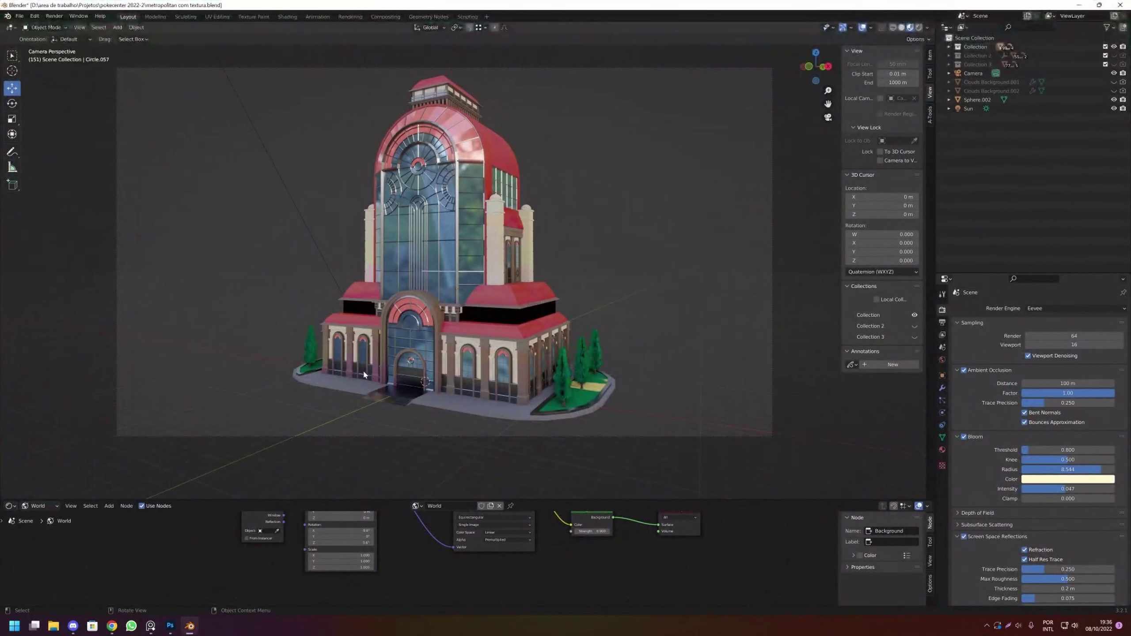
left_click(151, 627)
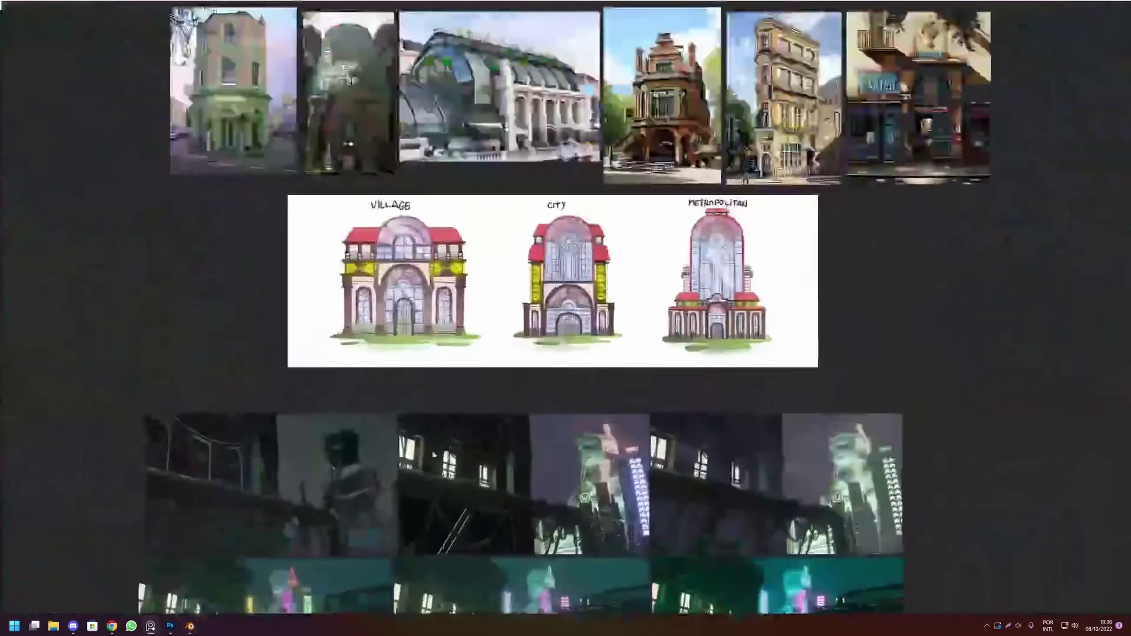
left_click(189, 626)
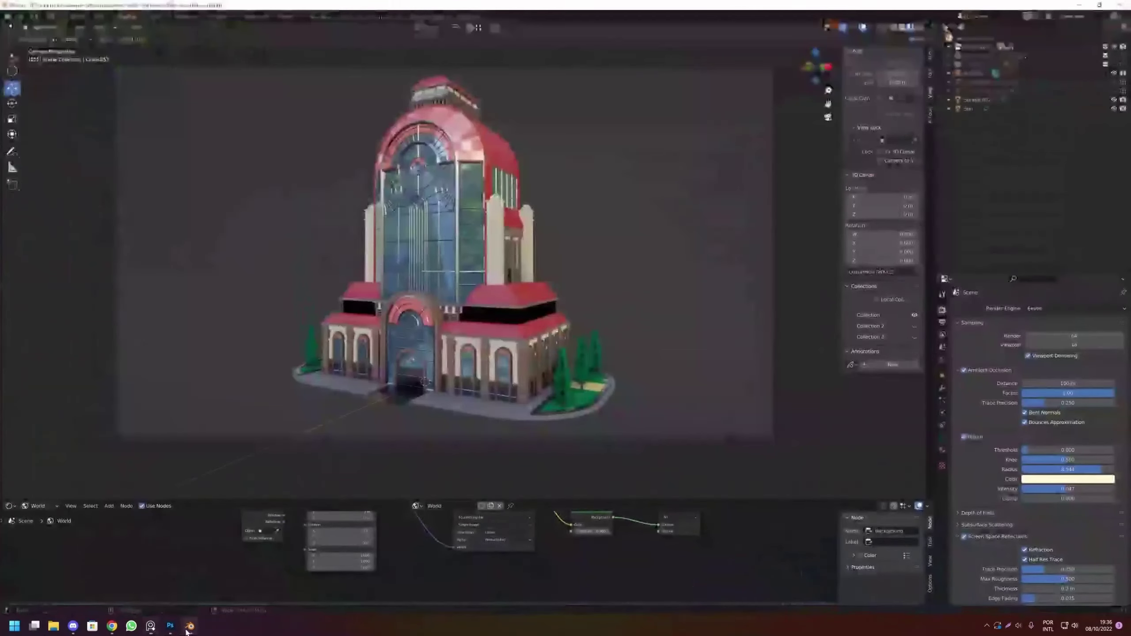
Zoom and orbit to a front view of the textured red-roofed building.
scroll(670, 271, "up", 3)
scroll(675, 289, "down", 3)
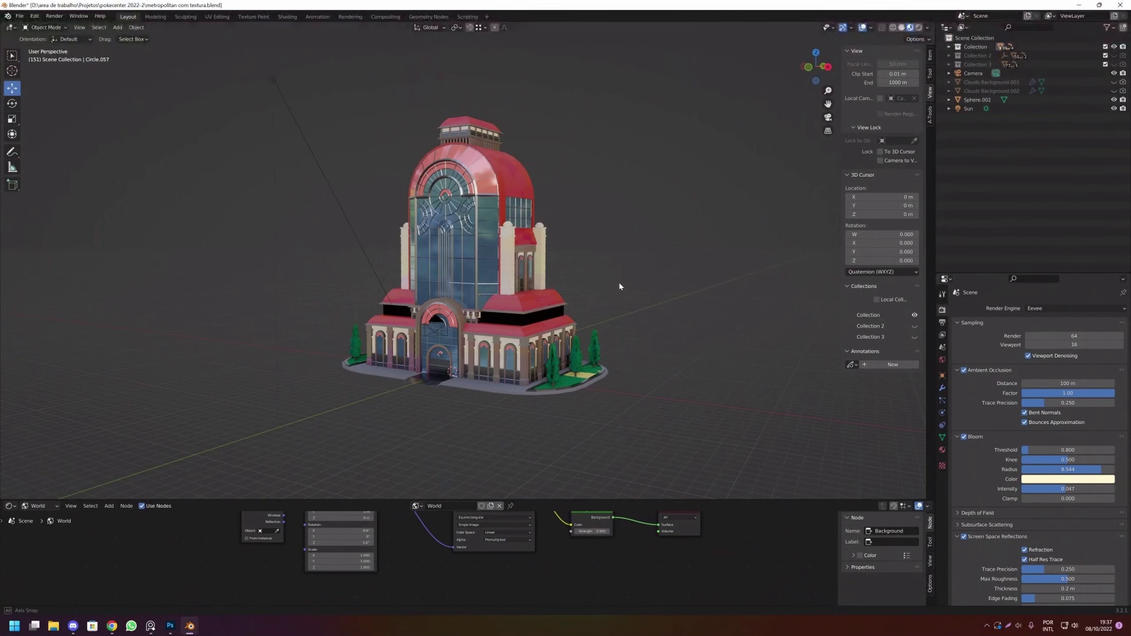
scroll(618, 281, "up", 2)
scroll(613, 286, "up", 2)
mouse_move(509, 287)
left_mouse_down()
mouse_move(518, 292)
mouse_move(517, 247)
left_mouse_up()
left_click_drag(605, 63, 592, 170)
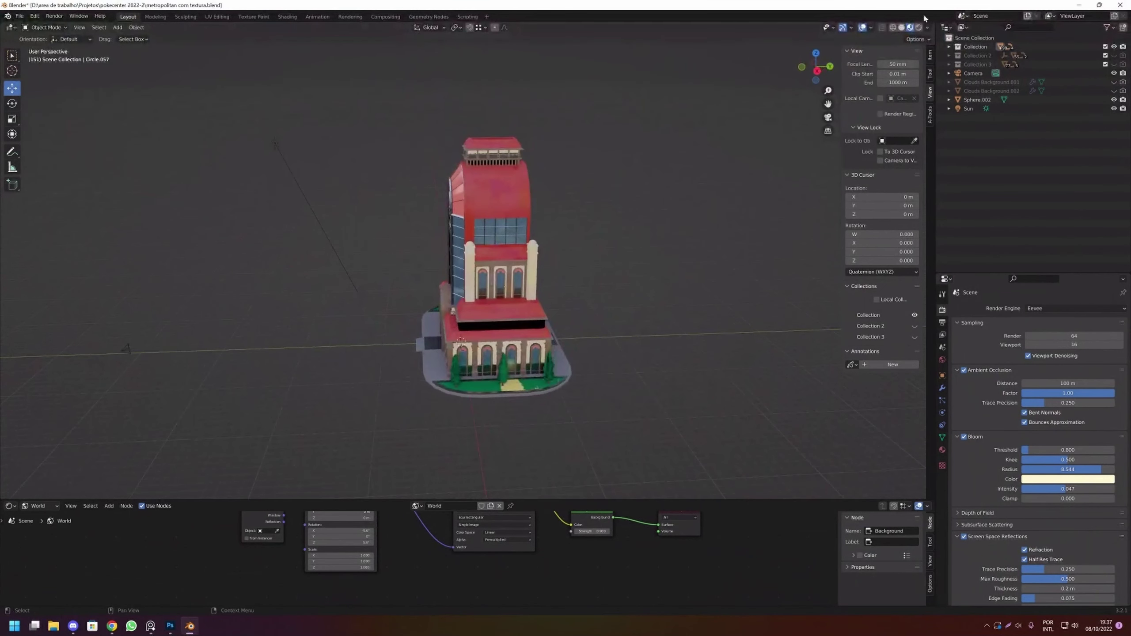
Switch the viewport to Solid shading and orbit around the grey building.
left_click(901, 28)
left_click_drag(560, 107, 519, 288)
scroll(543, 200, "up", 2)
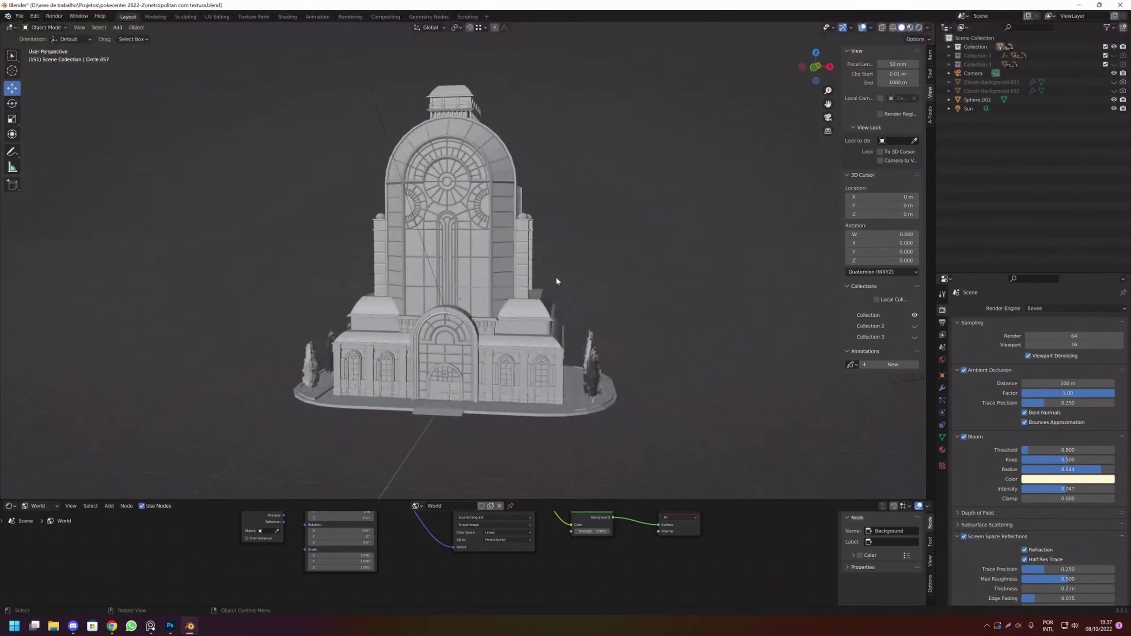
mouse_move(519, 288)
left_mouse_down()
mouse_move(467, 360)
mouse_move(522, 323)
mouse_move(440, 329)
left_mouse_up()
scroll(467, 359, "up", 2)
scroll(467, 360, "down", 3)
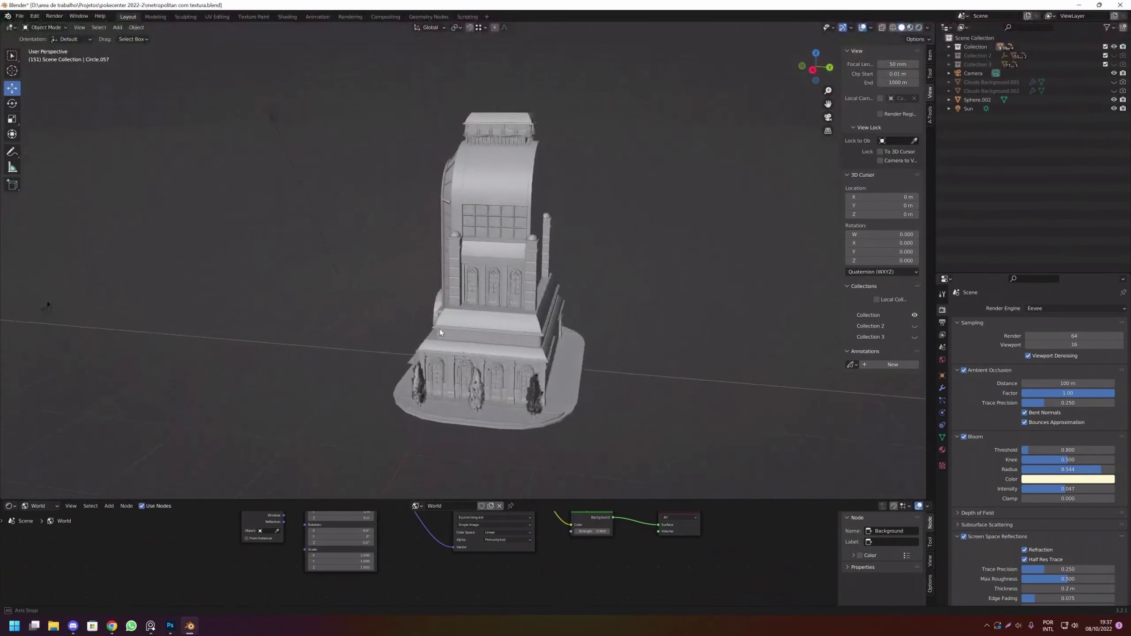
scroll(449, 330, "up", 3)
scroll(449, 332, "down", 3)
scroll(459, 312, "down", 2)
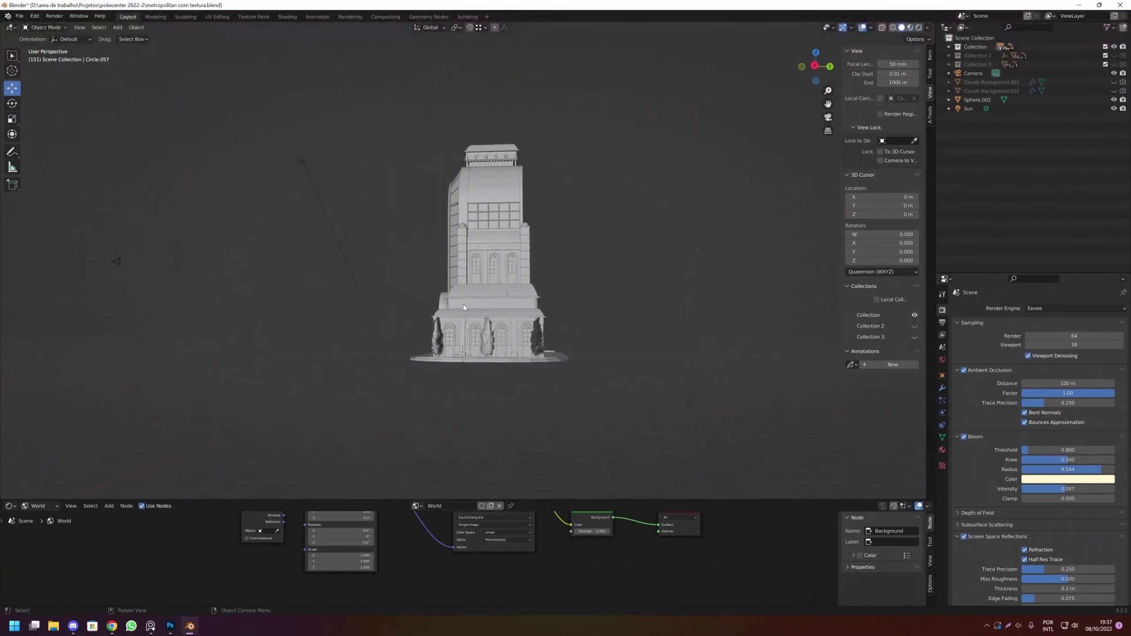
Orbit to front and three-quarter side views, then hide the building's collection.
left_click_drag(463, 304, 609, 314)
scroll(463, 269, "up", 2)
scroll(463, 268, "up", 3)
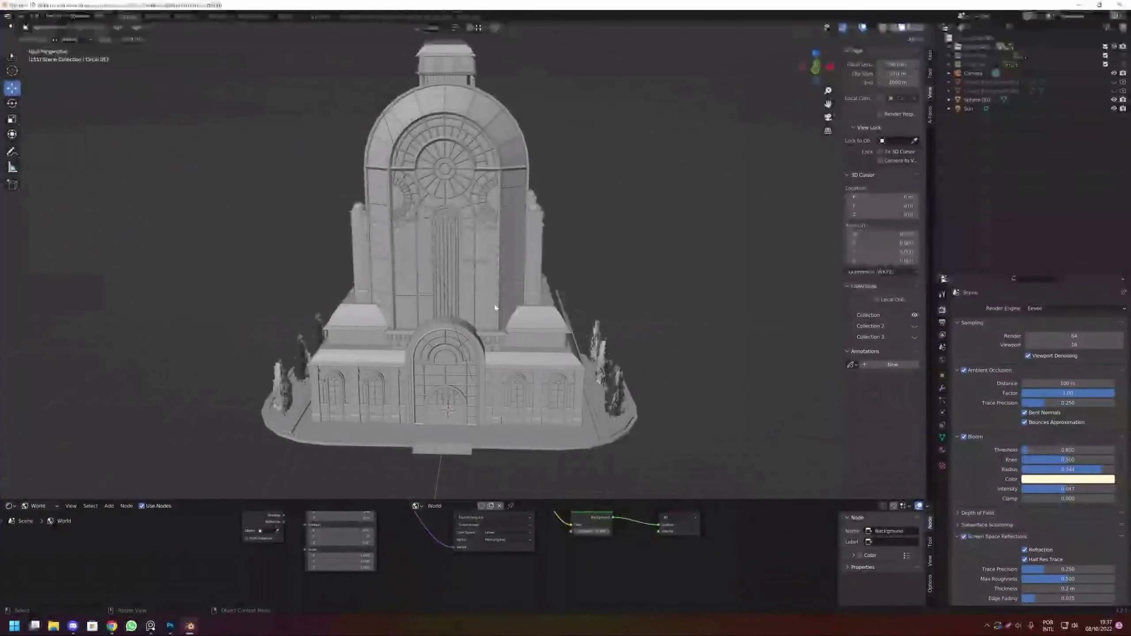
scroll(428, 271, "up", 1)
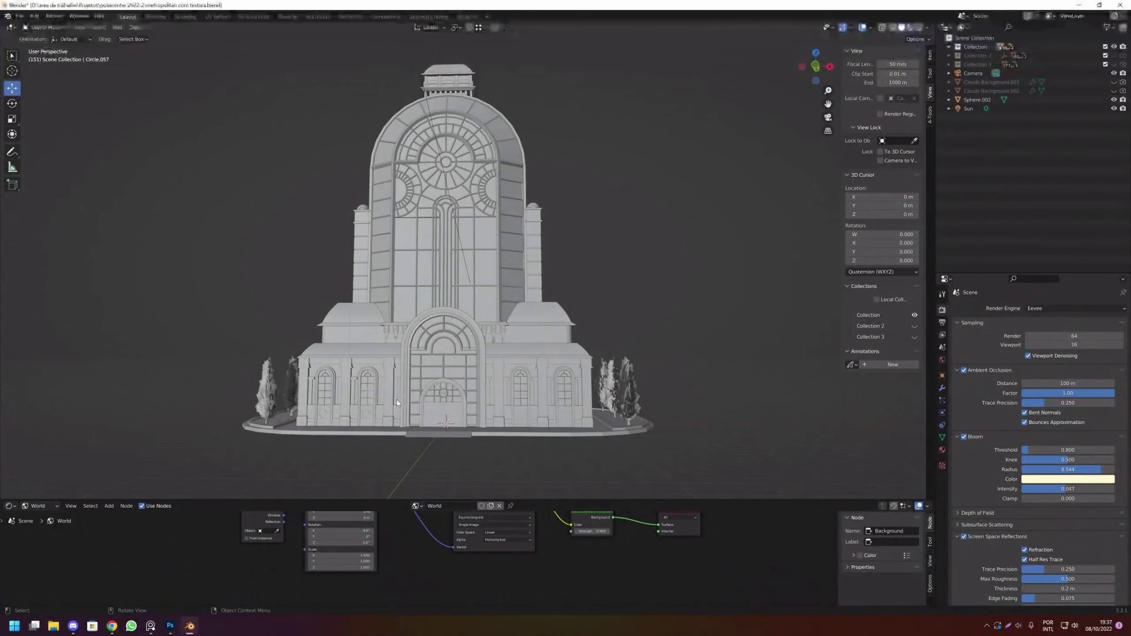
mouse_move(557, 385)
left_mouse_down()
mouse_move(559, 374)
mouse_move(501, 375)
mouse_move(530, 379)
mouse_move(551, 293)
mouse_move(563, 286)
mouse_move(470, 285)
mouse_move(618, 272)
mouse_move(512, 305)
mouse_move(502, 280)
left_mouse_up()
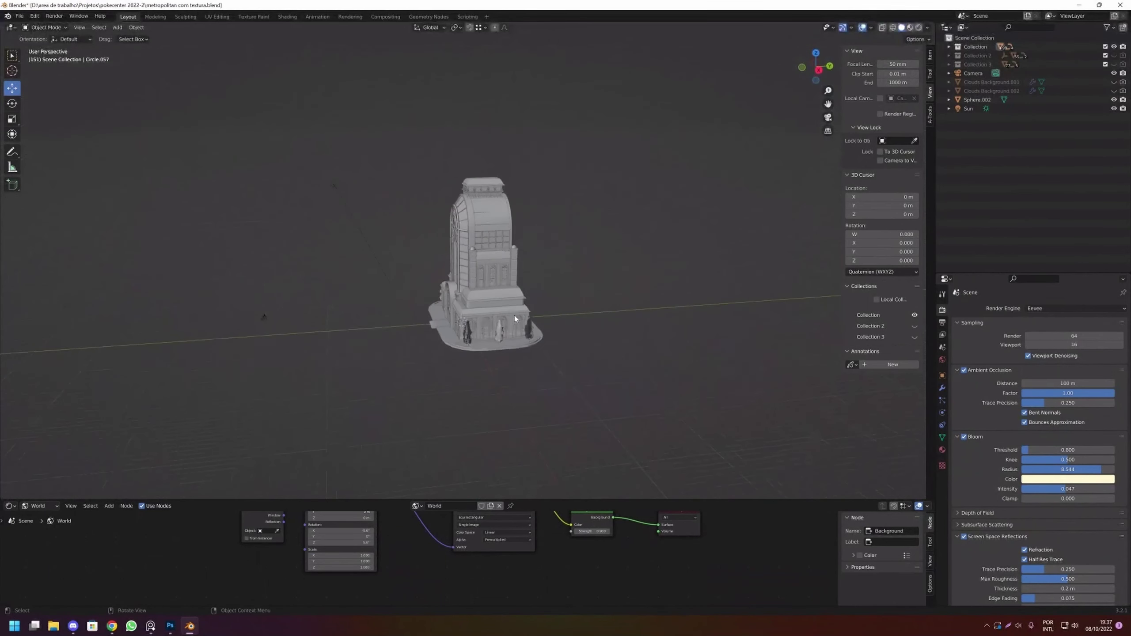
left_click(1114, 46)
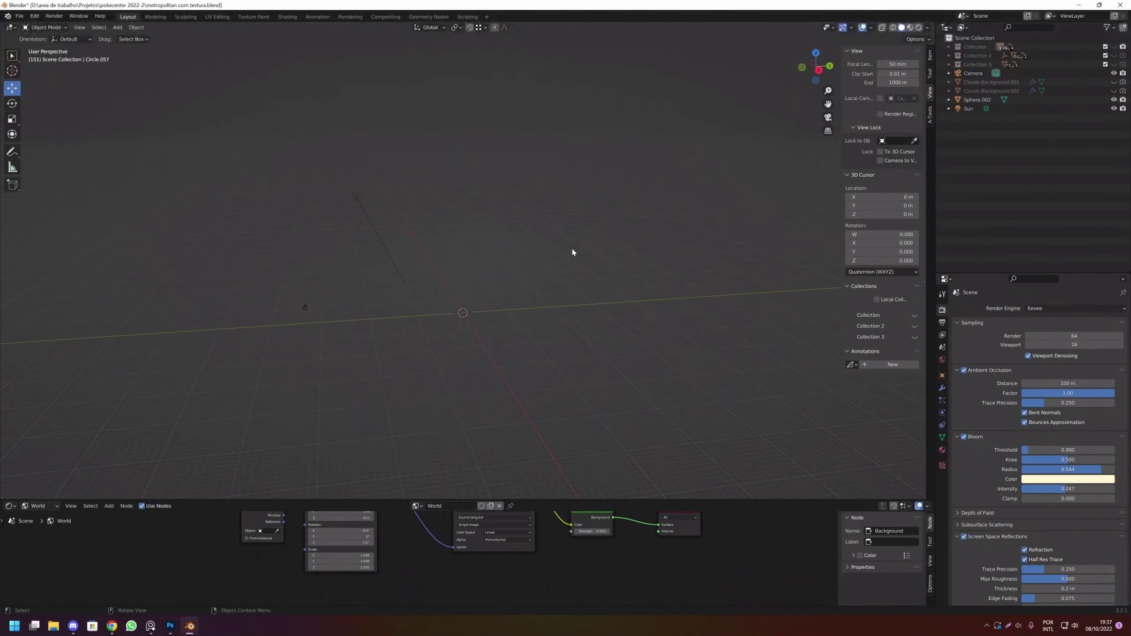
scroll(476, 286, "up", 3)
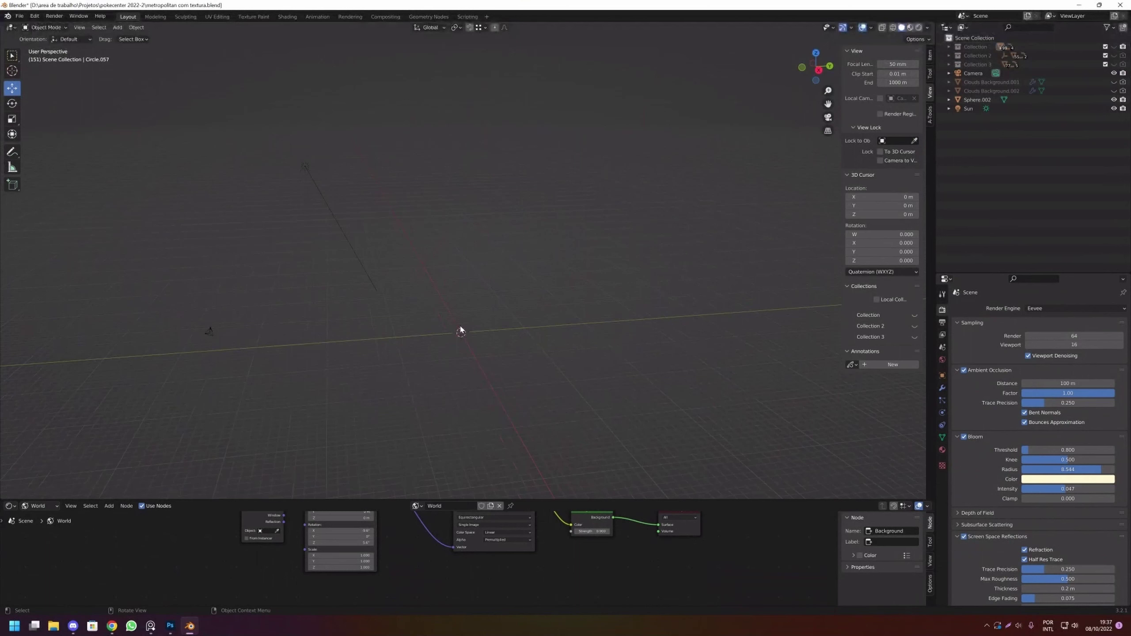
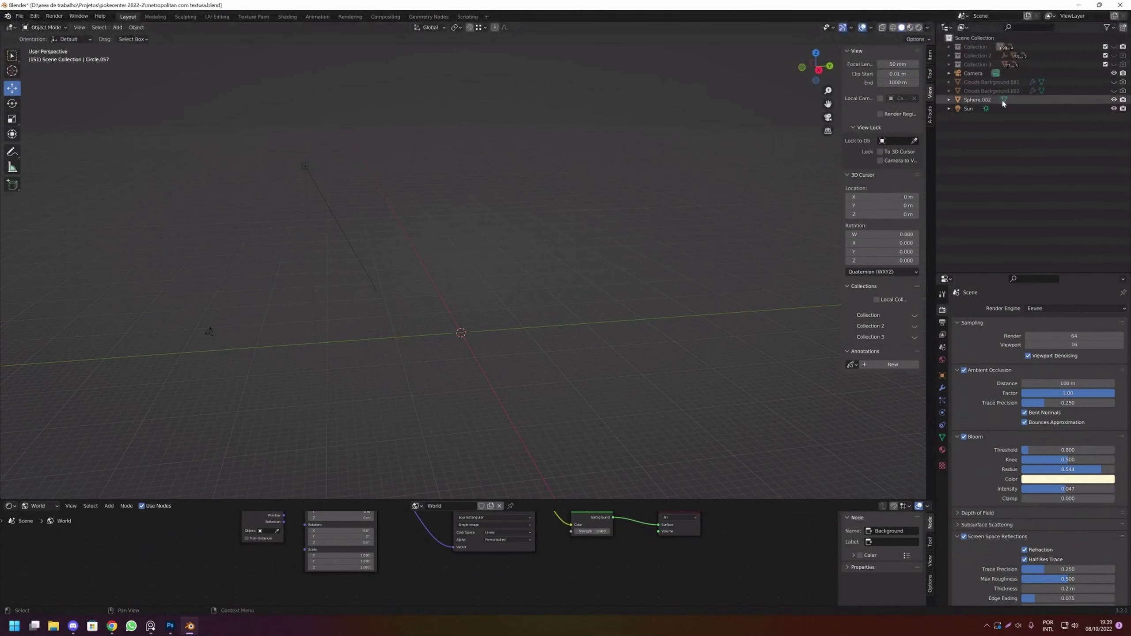
Add a cube at the world origin and raise it about 1 m on Z.
left_click_drag(618, 285, 490, 307)
key("shift+a")
left_click(578, 305)
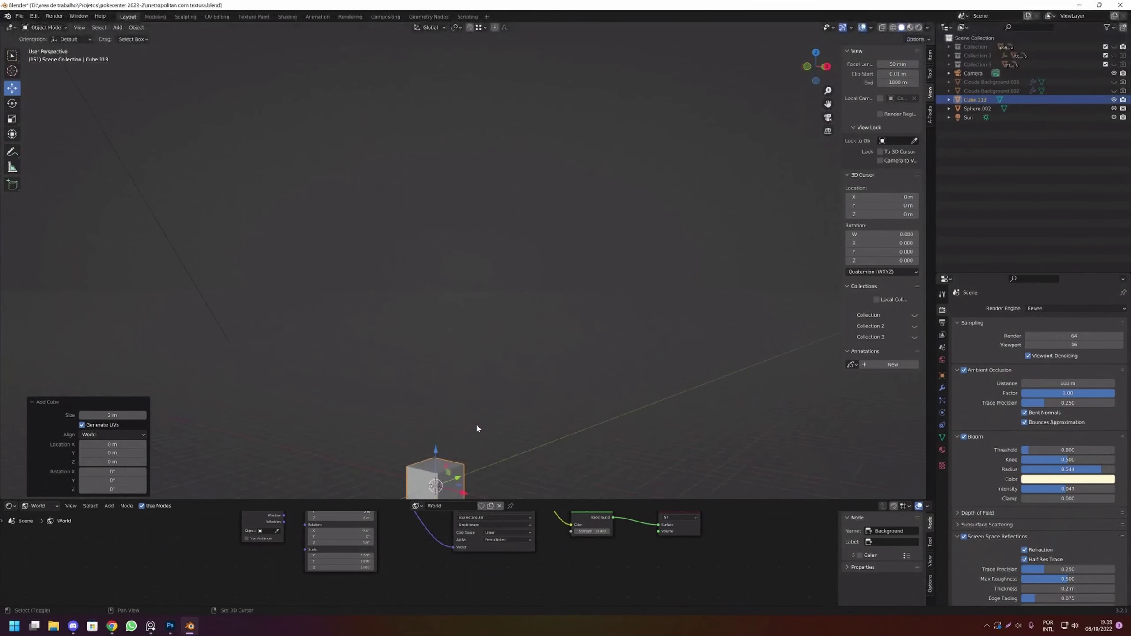
mouse_move(475, 423)
left_mouse_down()
mouse_move(488, 324)
mouse_move(445, 320)
mouse_move(554, 321)
left_mouse_up()
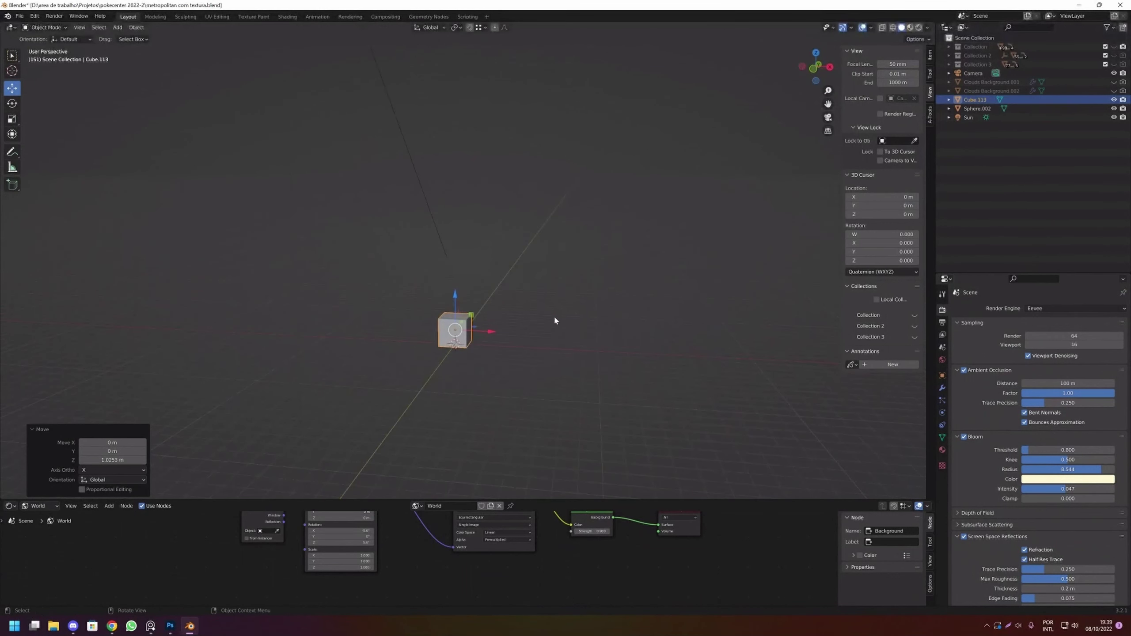
left_click_drag(665, 269, 603, 303)
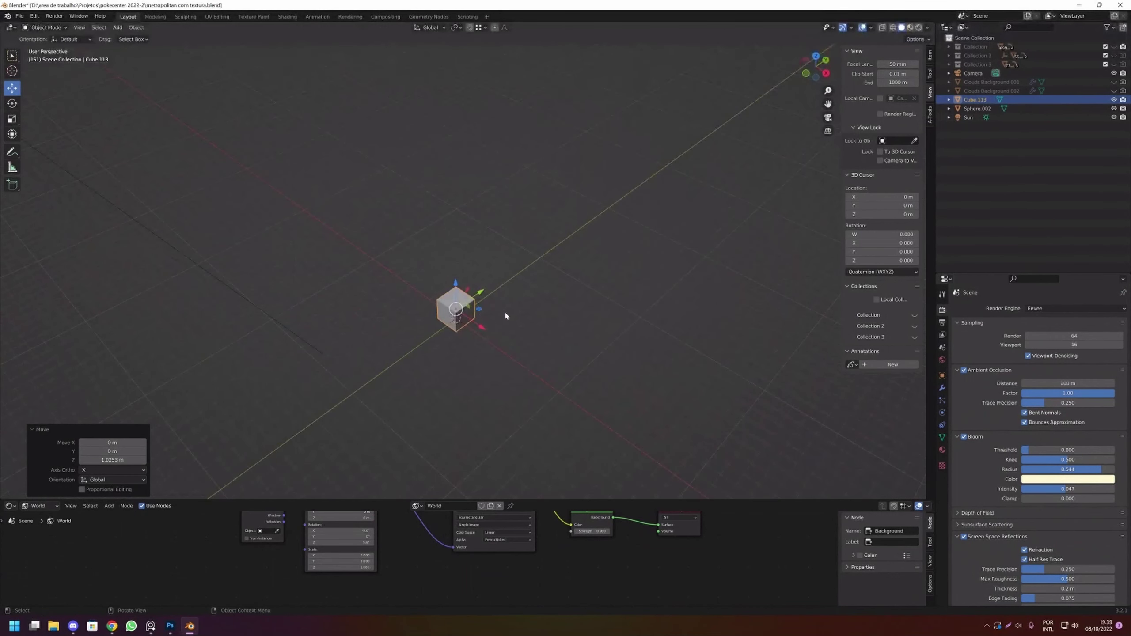
mouse_move(505, 315)
left_mouse_down()
mouse_move(407, 240)
mouse_move(517, 297)
mouse_move(511, 289)
left_mouse_up()
In Edit Mode, scale the cube to 14.316 on X and 7.861 on Y.
key("Tab")
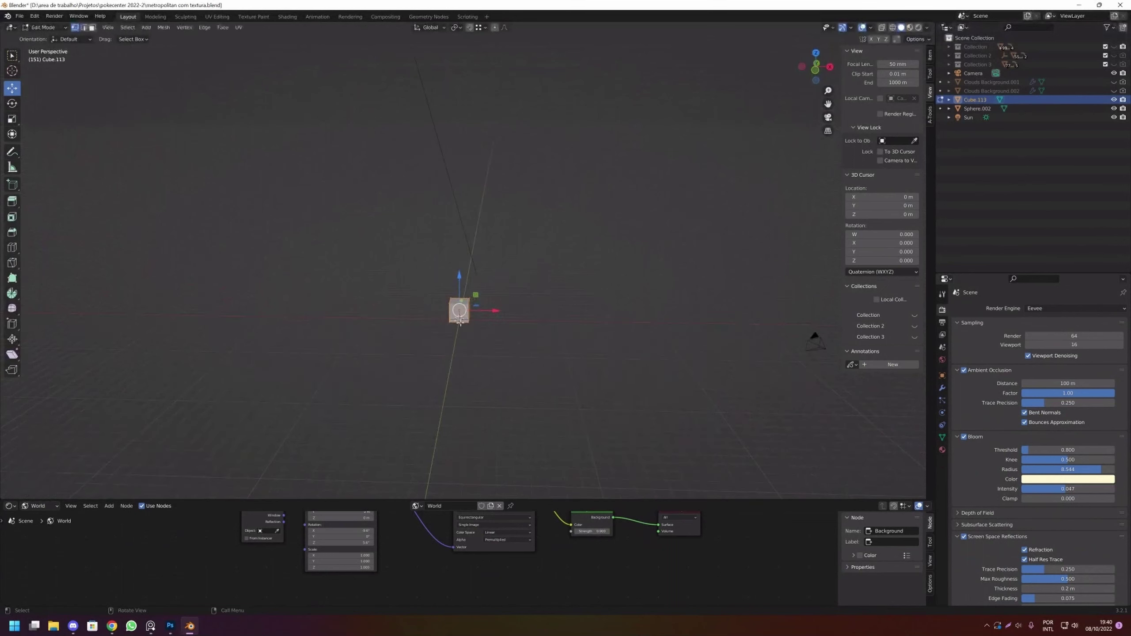
left_click_drag(791, 347, 778, 422)
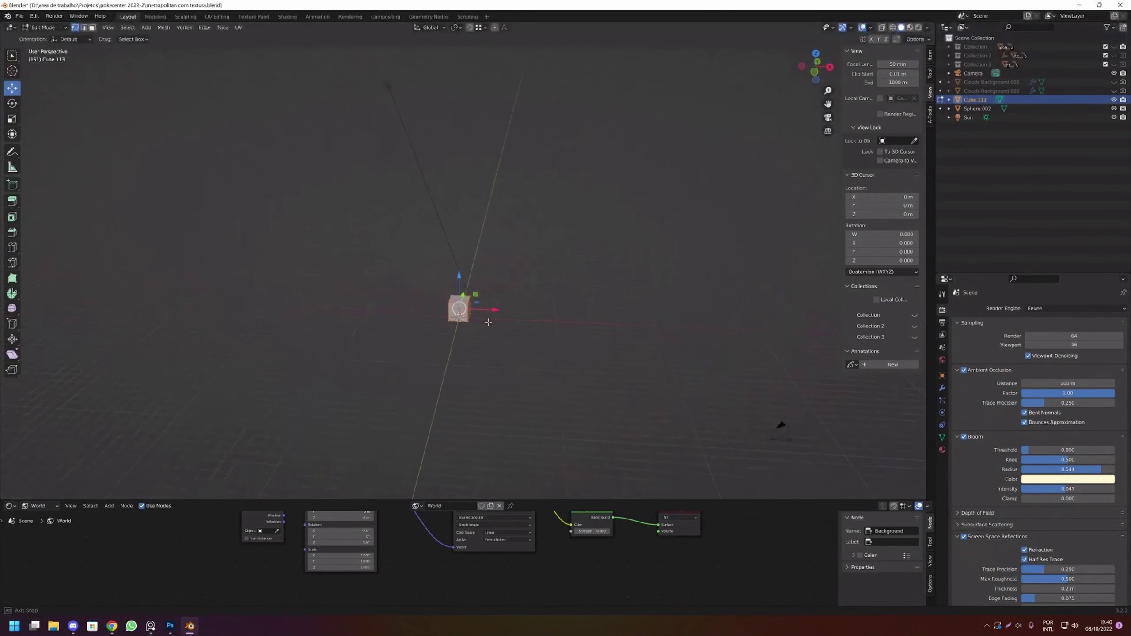
left_click(15, 119)
mouse_move(496, 310)
left_mouse_down()
mouse_move(620, 296)
mouse_move(579, 321)
left_mouse_up()
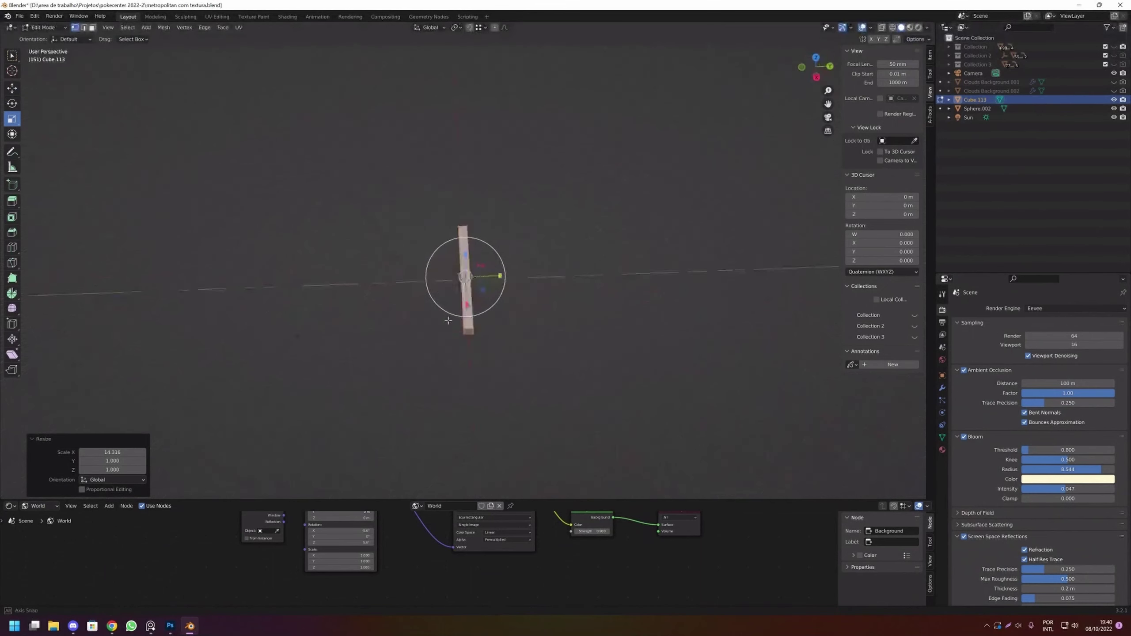
key("s")
key("y")
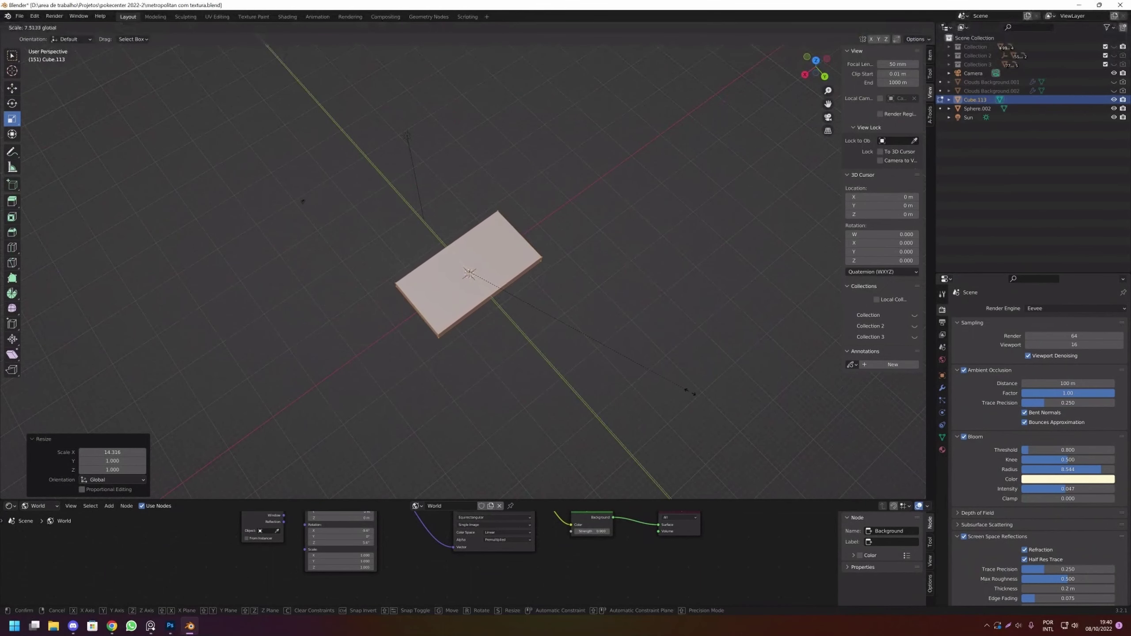
left_click(566, 332)
Make the box taller, scaling Z to 5.691, then deselect it.
key("Tab")
left_click_drag(470, 257, 475, 82)
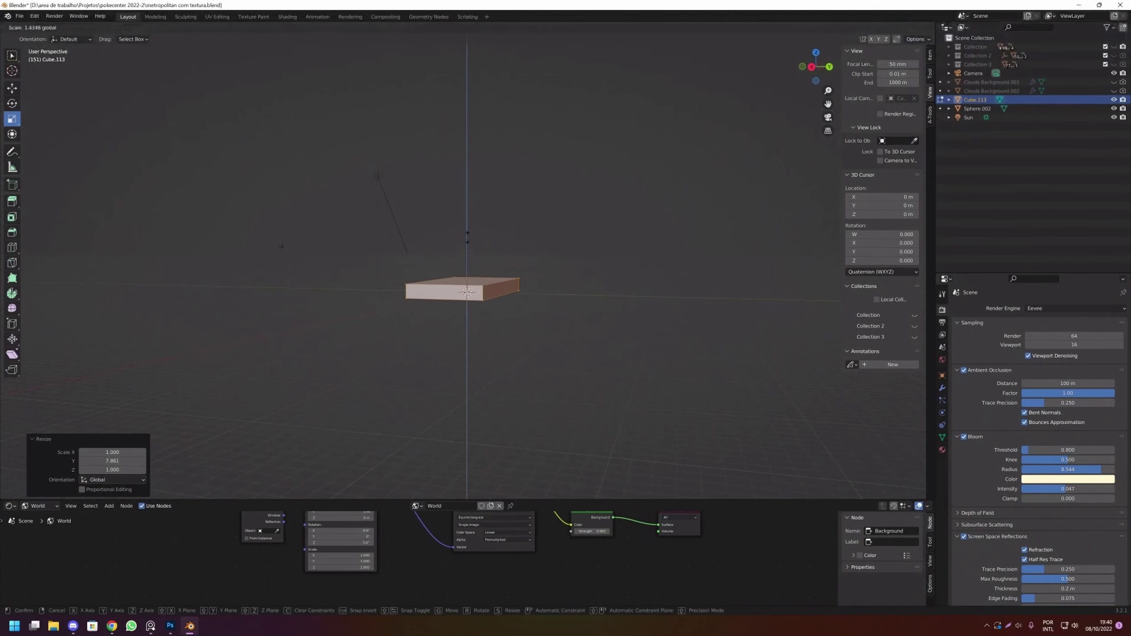
left_click(475, 82)
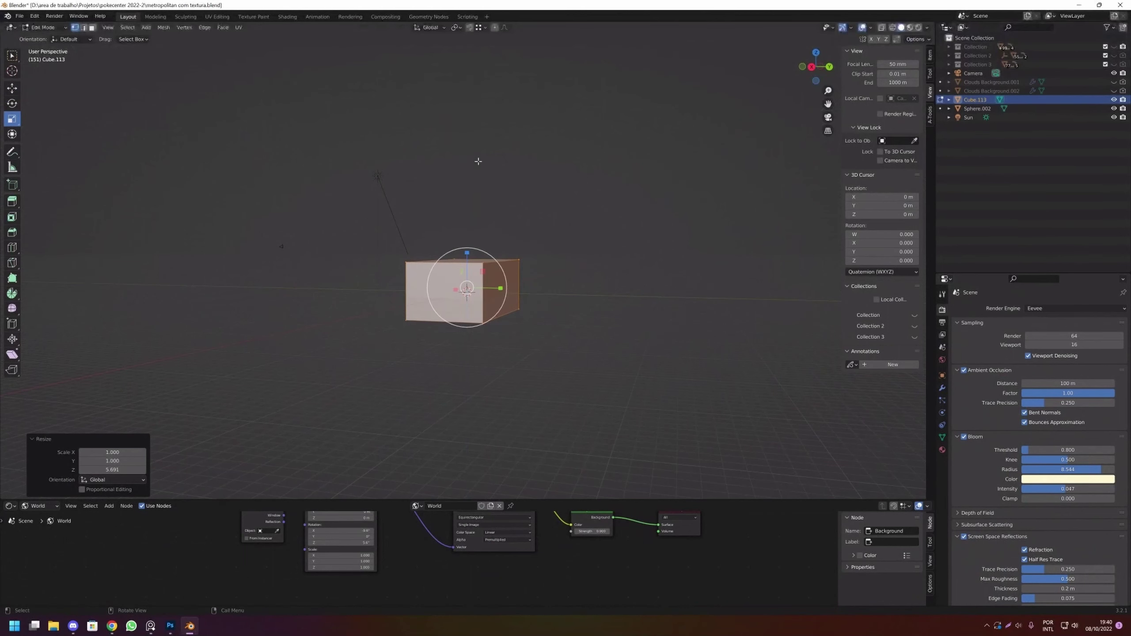
left_click_drag(479, 159, 576, 278)
left_click(602, 268)
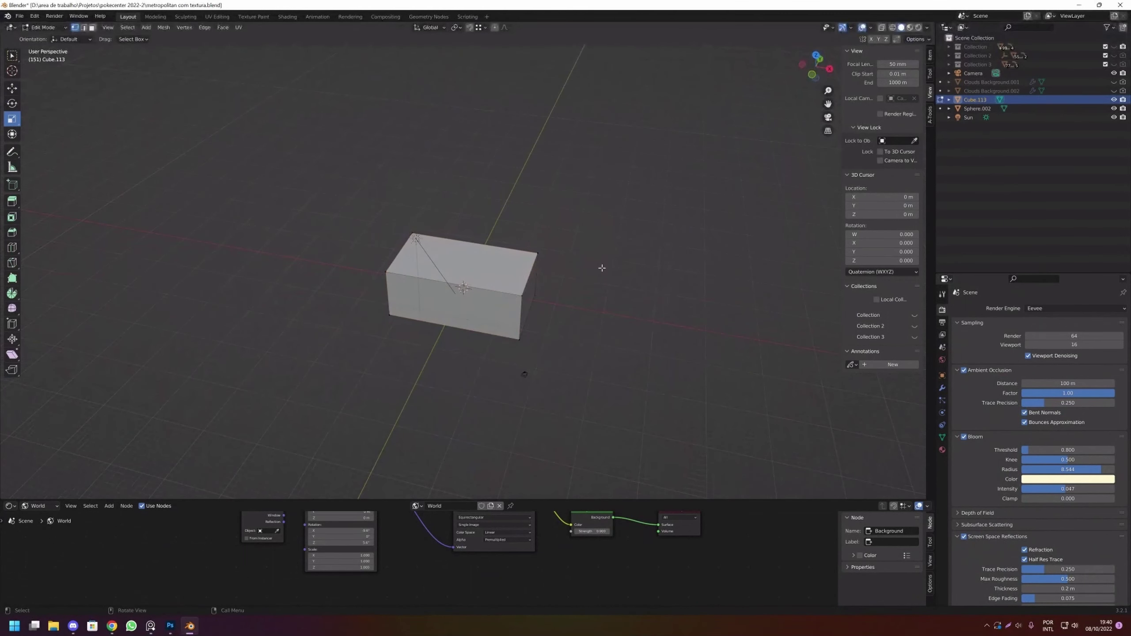
key("shift+a")
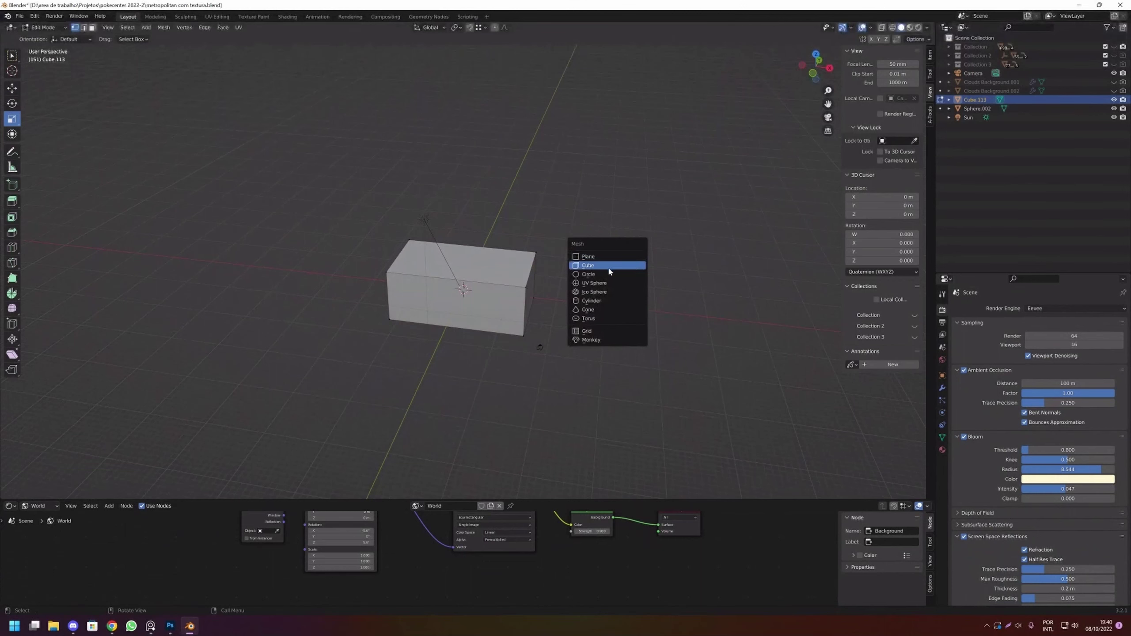
Add a second cube inside the mesh and raise it above the base box.
left_click(597, 262)
left_click_drag(595, 277, 574, 285)
left_click(12, 89)
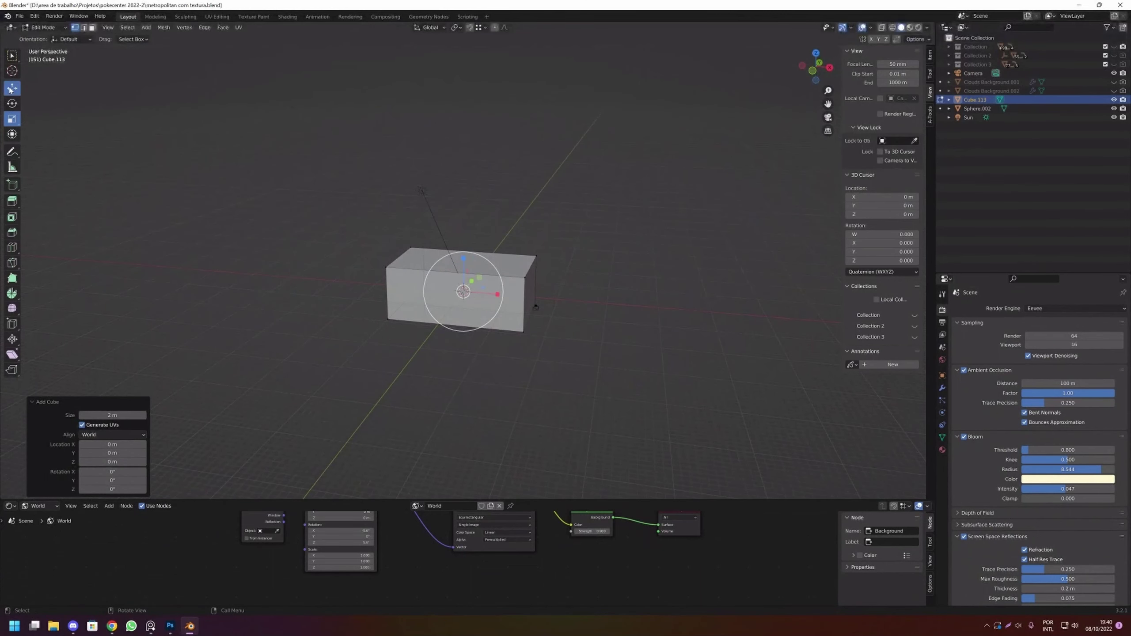
key("g")
key("z")
key("Return")
key("g")
key("z")
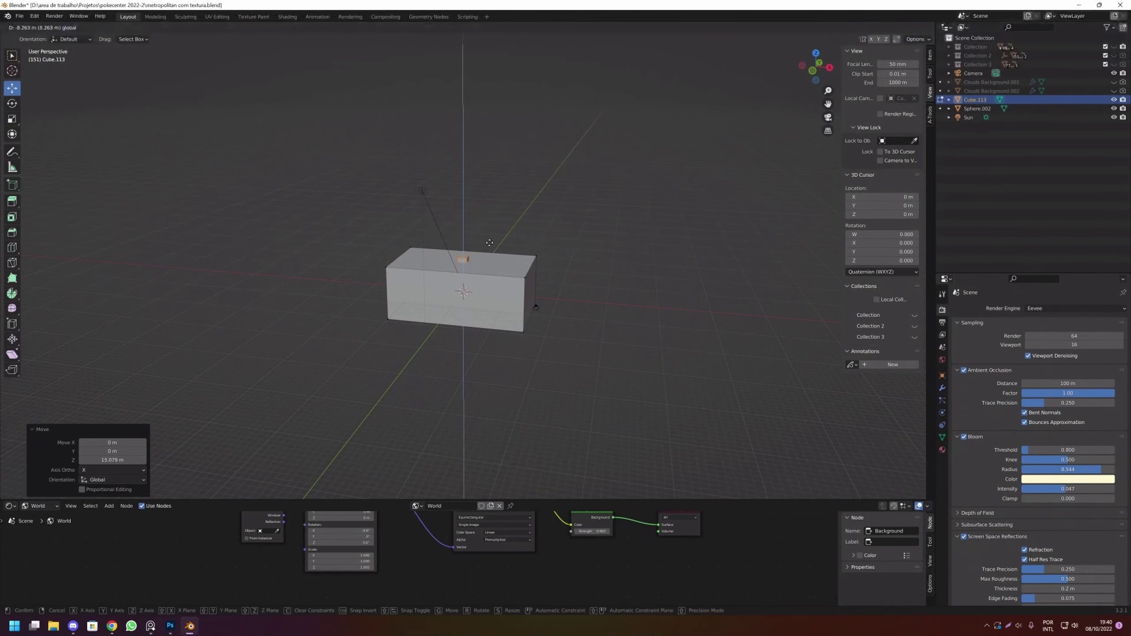
key("Return")
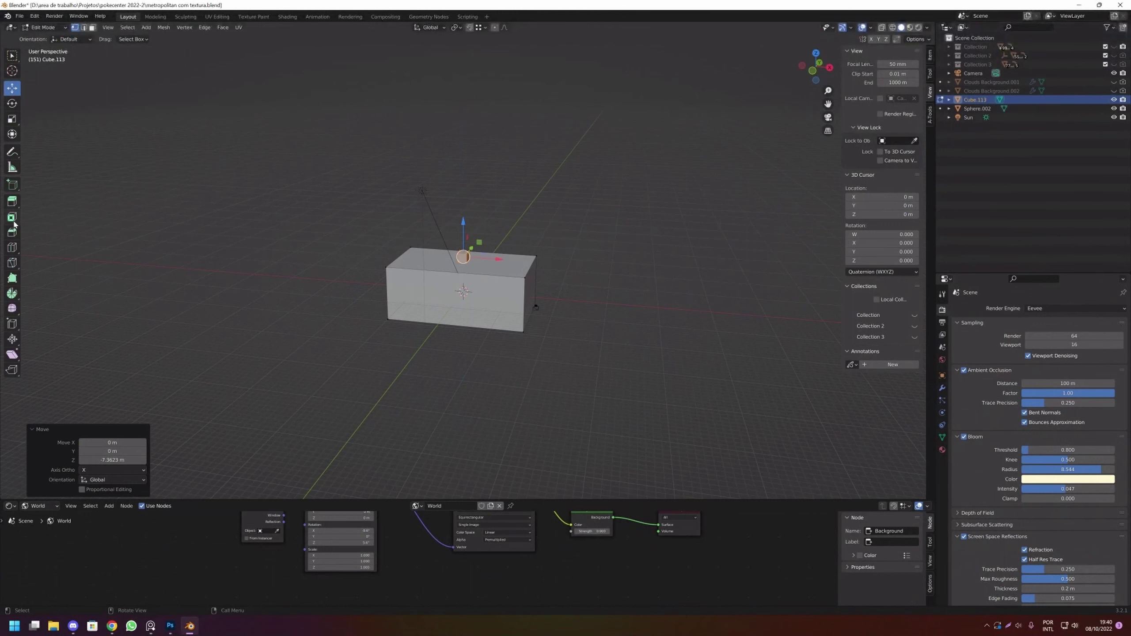
Scale the top cube to 8.031 and shift it slightly along Y.
left_click(12, 118)
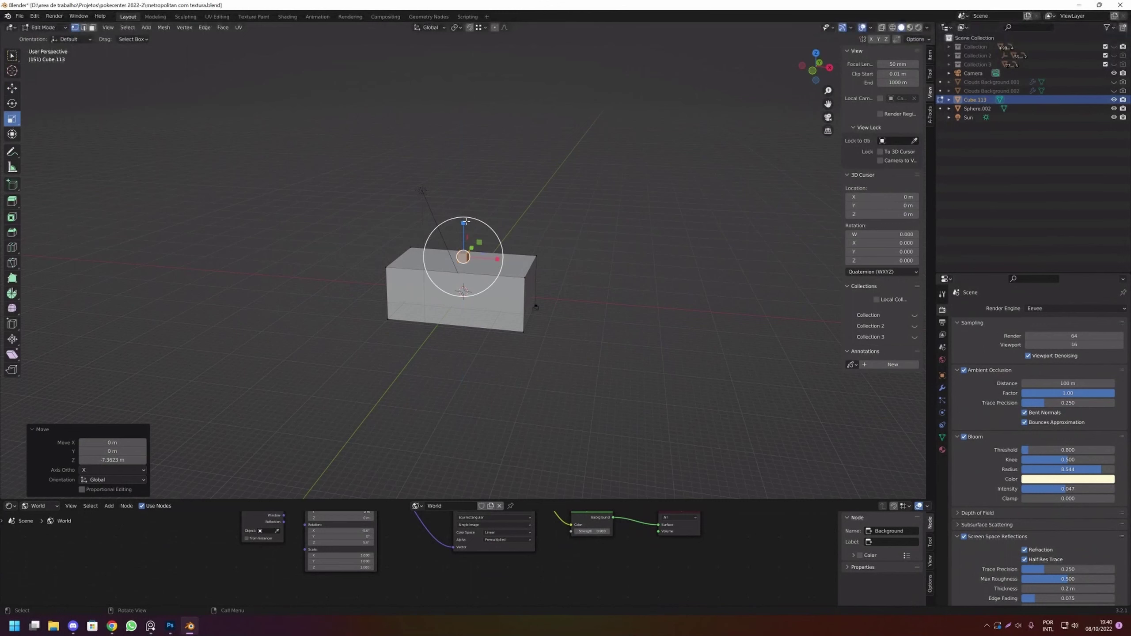
key("s")
key("Return")
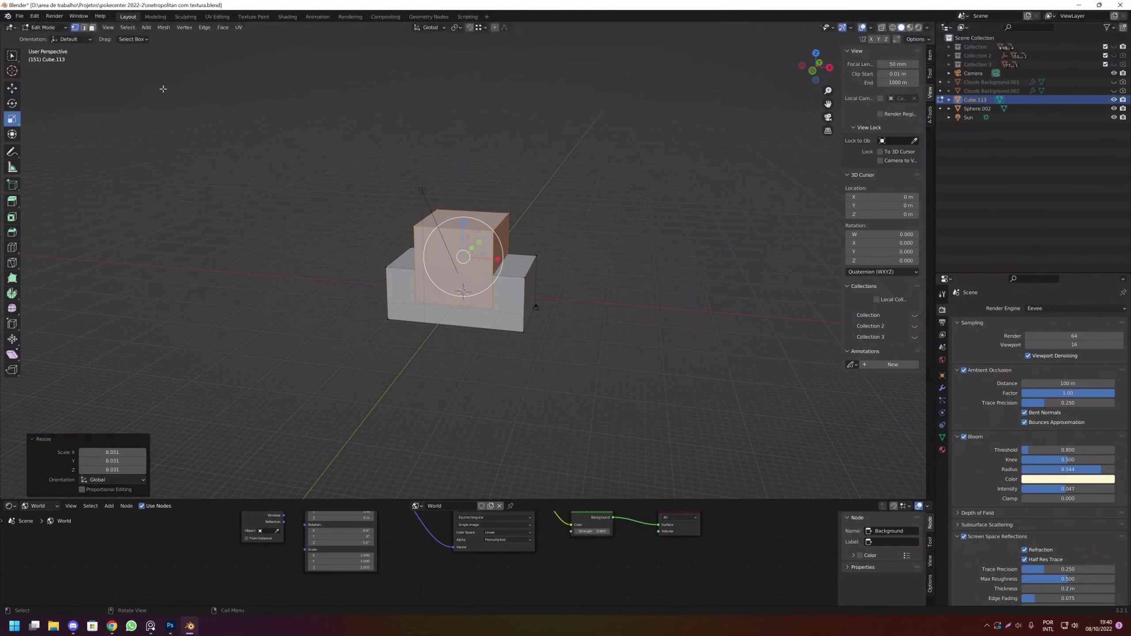
key("shift+space")
key("g")
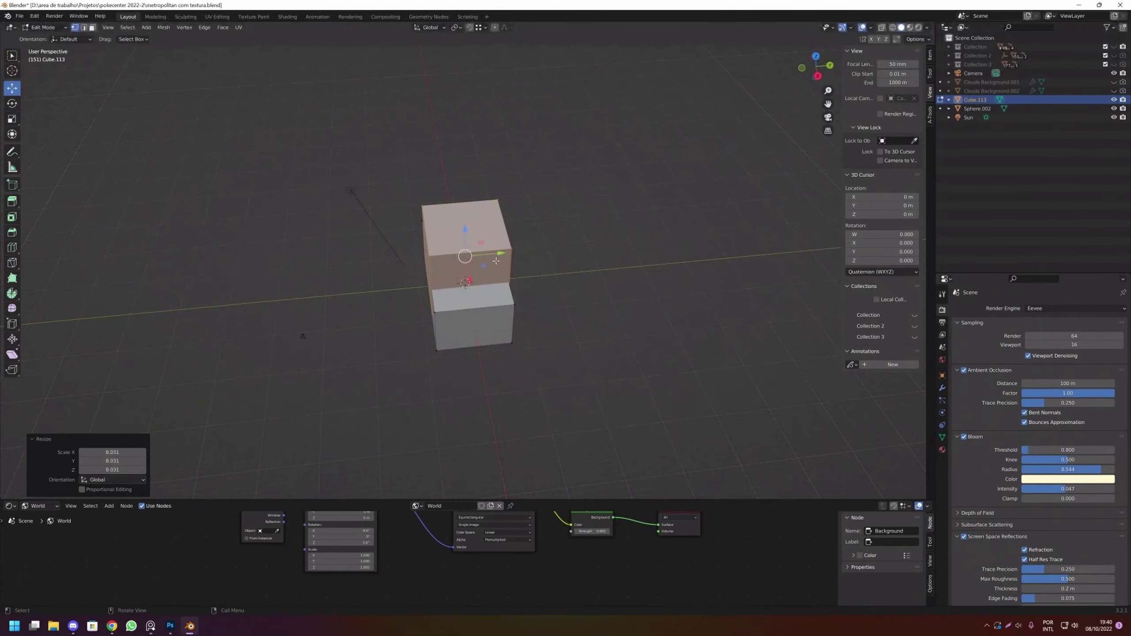
left_click_drag(495, 261, 437, 314)
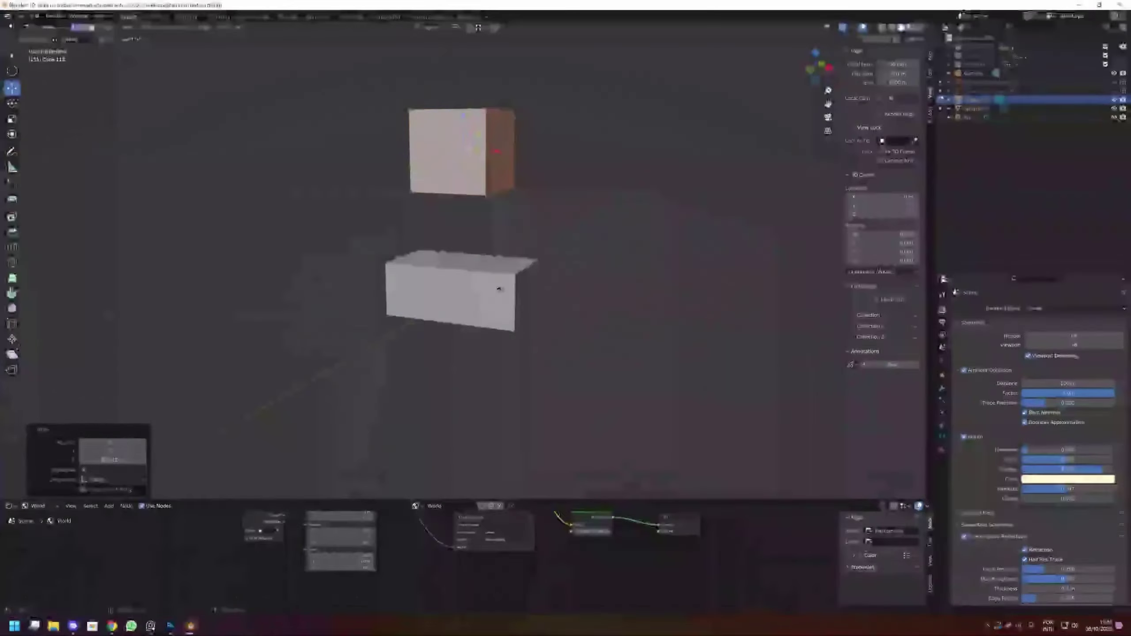
Lower the top cube onto the base box, undoing a trial face move.
key("g")
key("z")
left_click(586, 231)
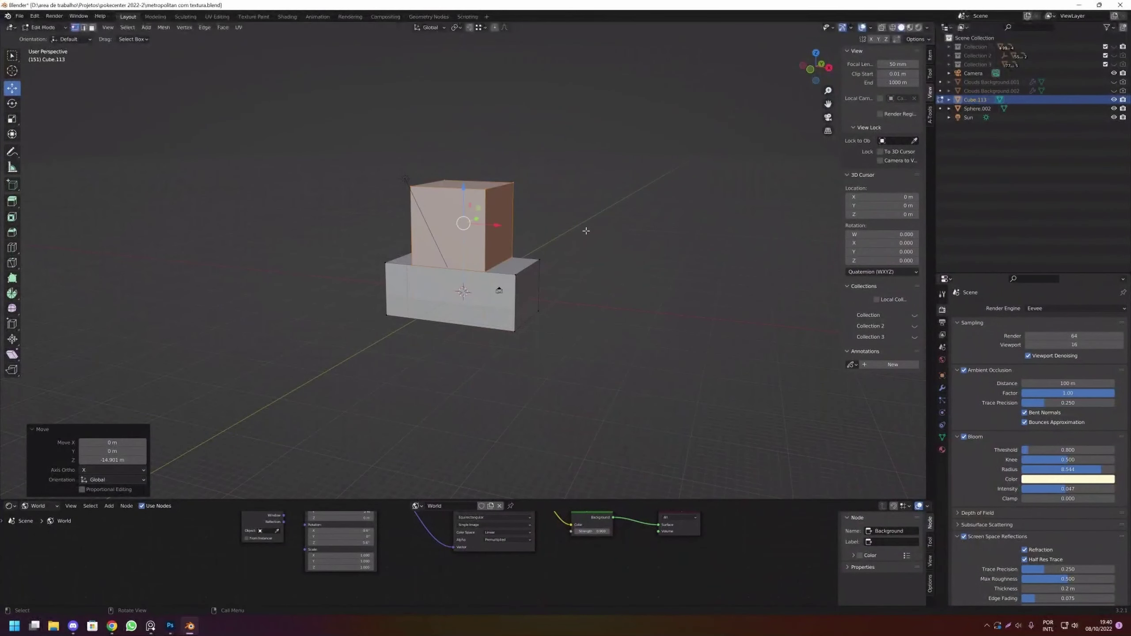
mouse_move(586, 230)
left_mouse_down()
mouse_move(452, 245)
mouse_move(540, 241)
mouse_move(512, 301)
left_mouse_up()
left_click(471, 231)
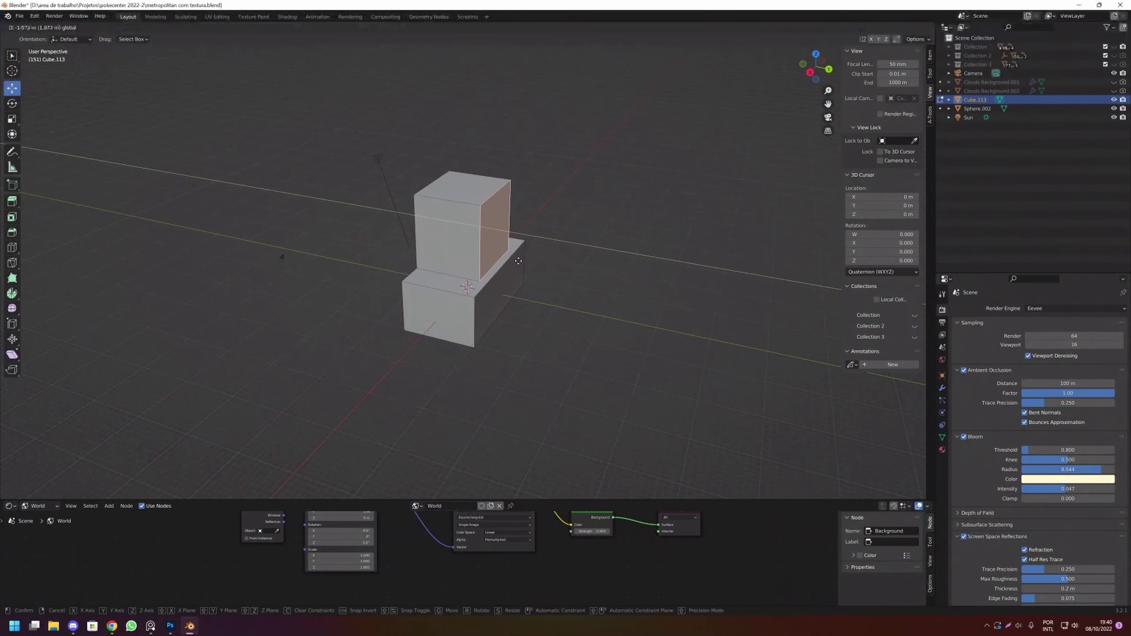
left_click(513, 301)
key("ctrl+z")
Return to Object Mode with the stepped block deselected.
left_click_drag(528, 285, 626, 281)
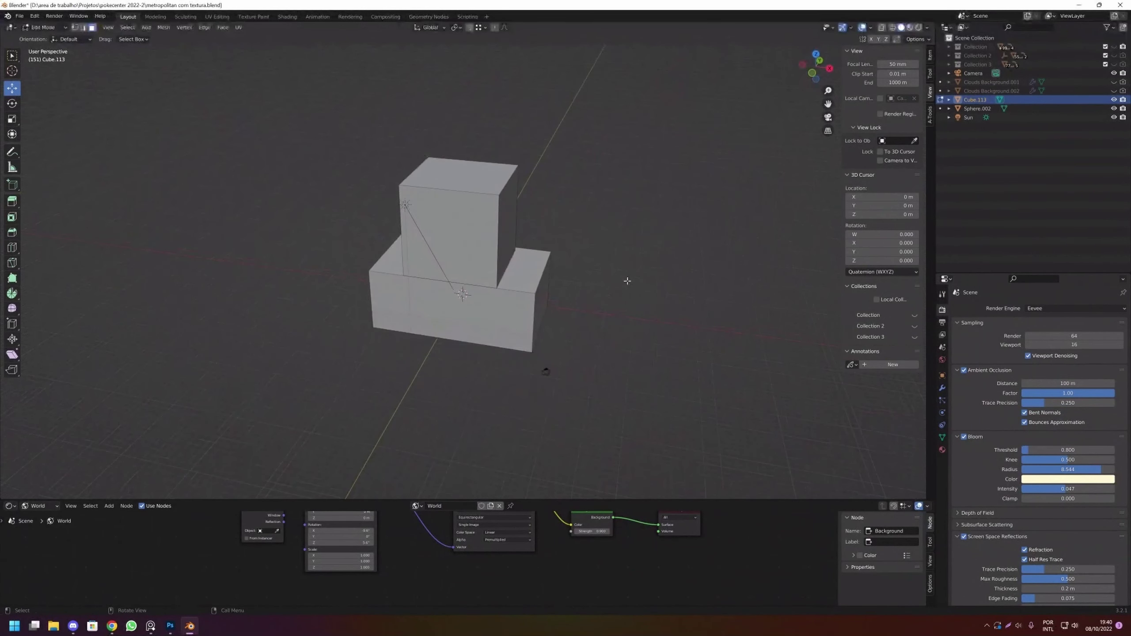
key("Tab")
left_click(645, 283)
left_click_drag(684, 310, 707, 308)
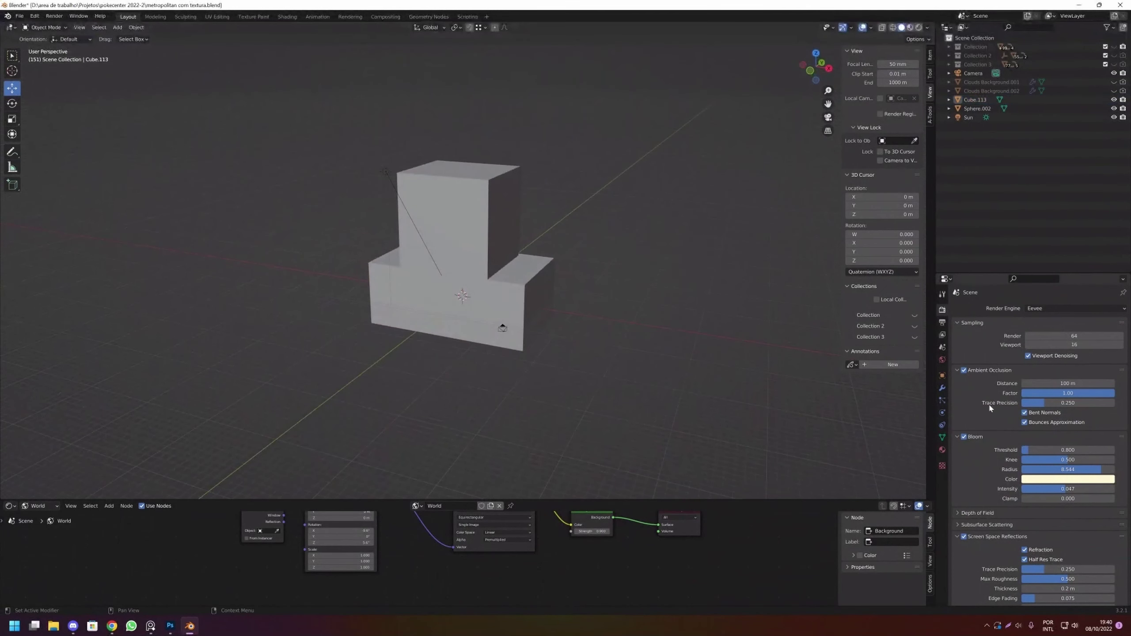
Add an Array modifier to the block with a count of 2.
left_click(942, 387)
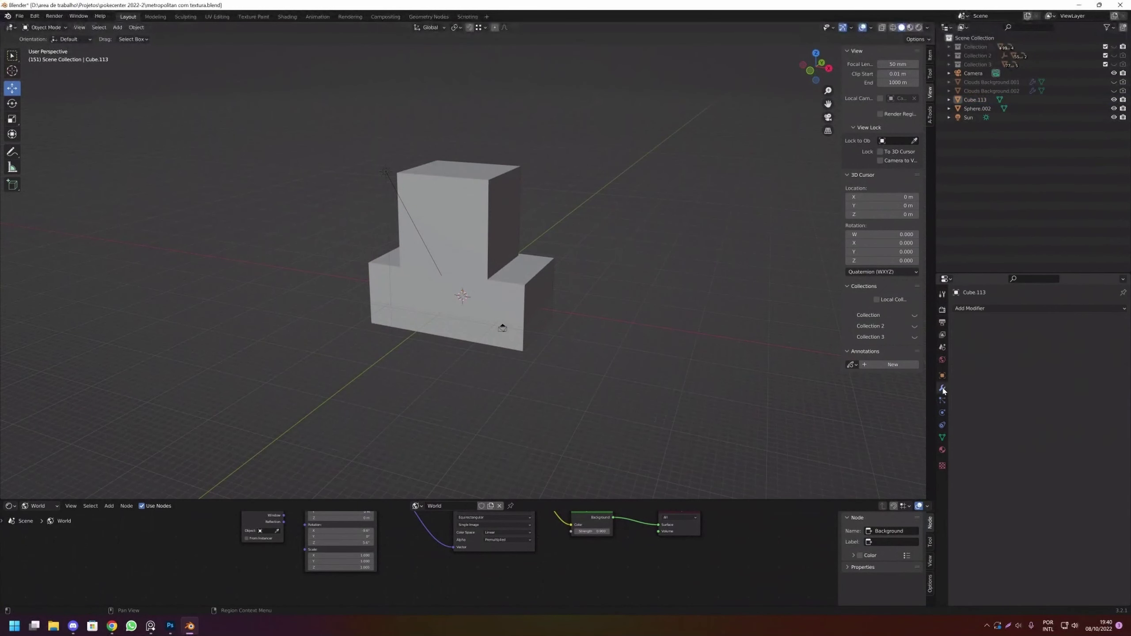
left_click(981, 308)
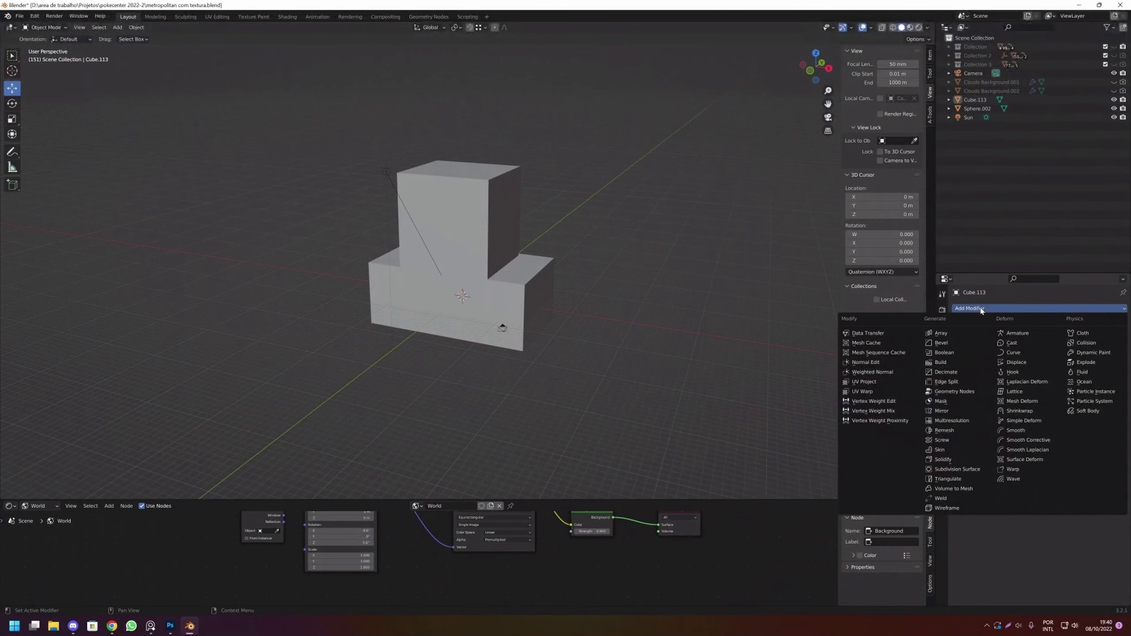
left_click(956, 332)
double_click(1068, 347)
key("Return")
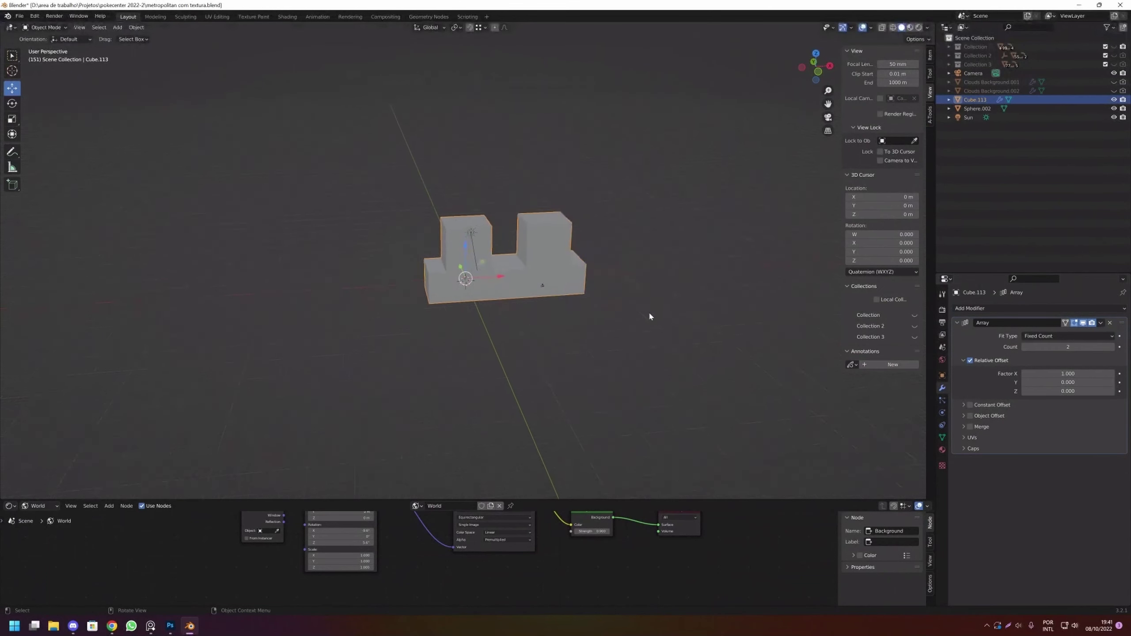
Try array counts up to 9 and back to 3, spread along X, then delete the Array.
scroll(649, 311, "down", 3)
left_click(1113, 346)
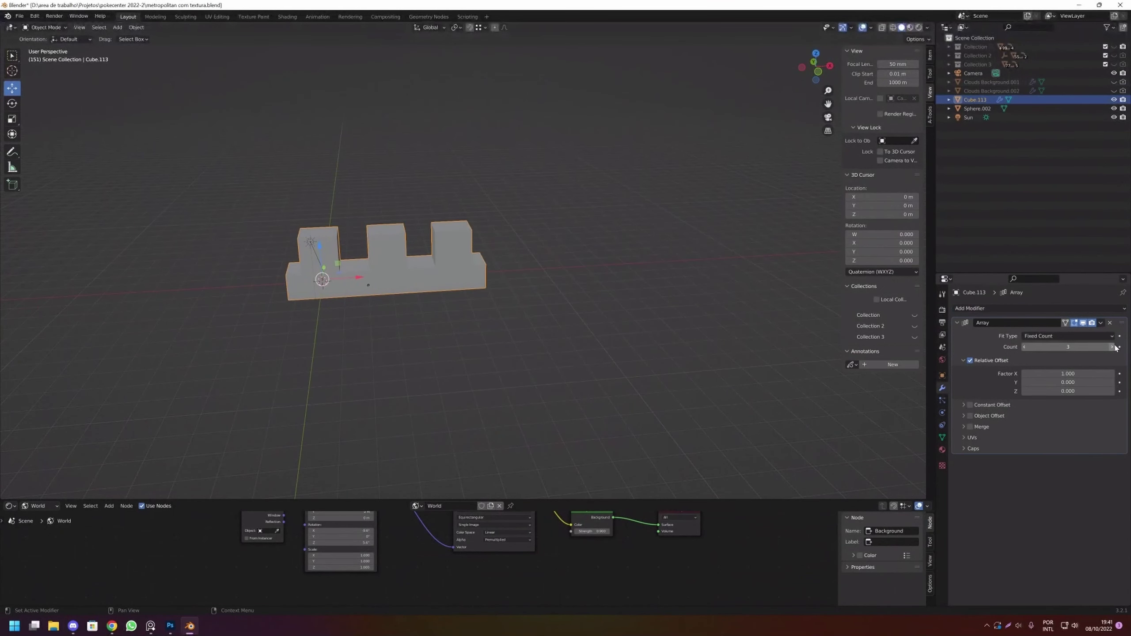
left_click(1112, 347)
left_click(1112, 347)
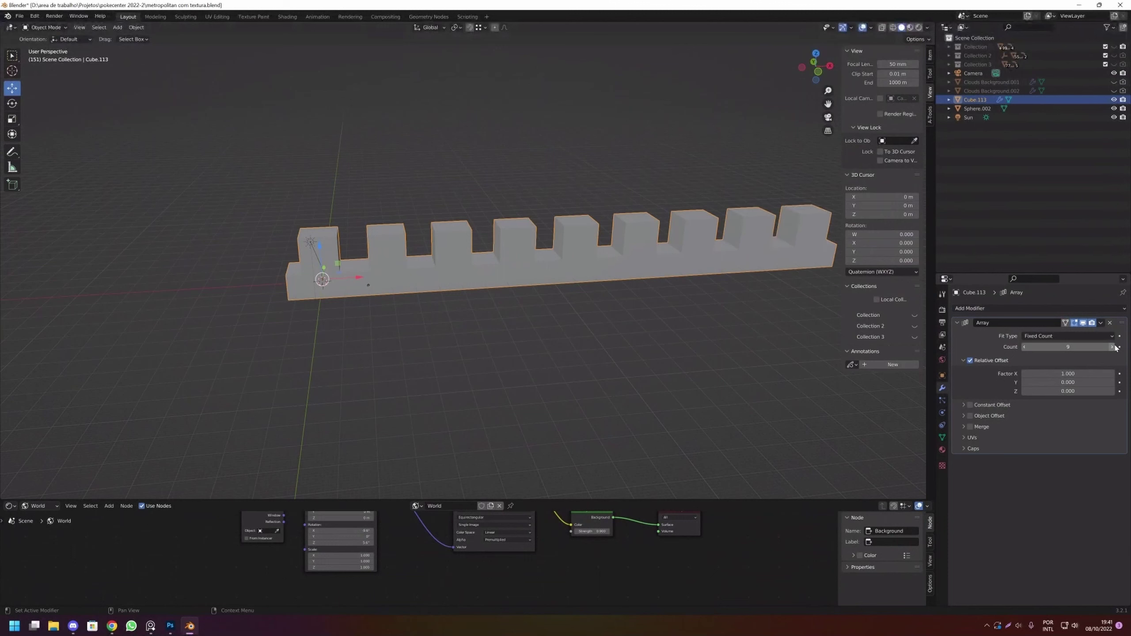
left_click(1024, 347)
left_click(1024, 347)
left_click(1024, 347)
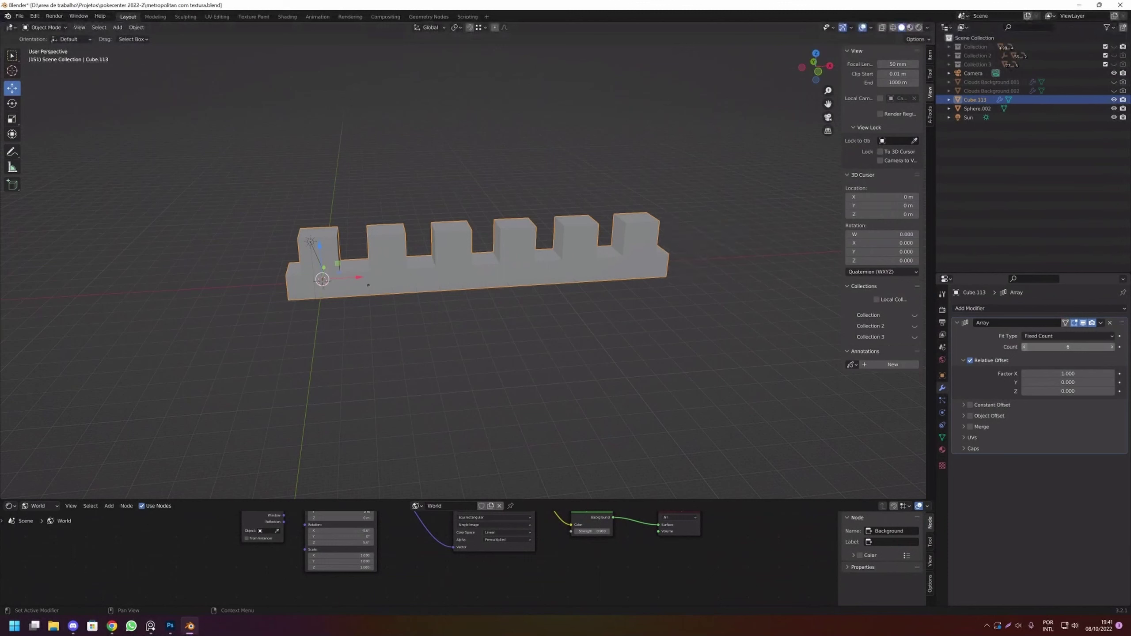
left_click(1024, 347)
left_click(1112, 347)
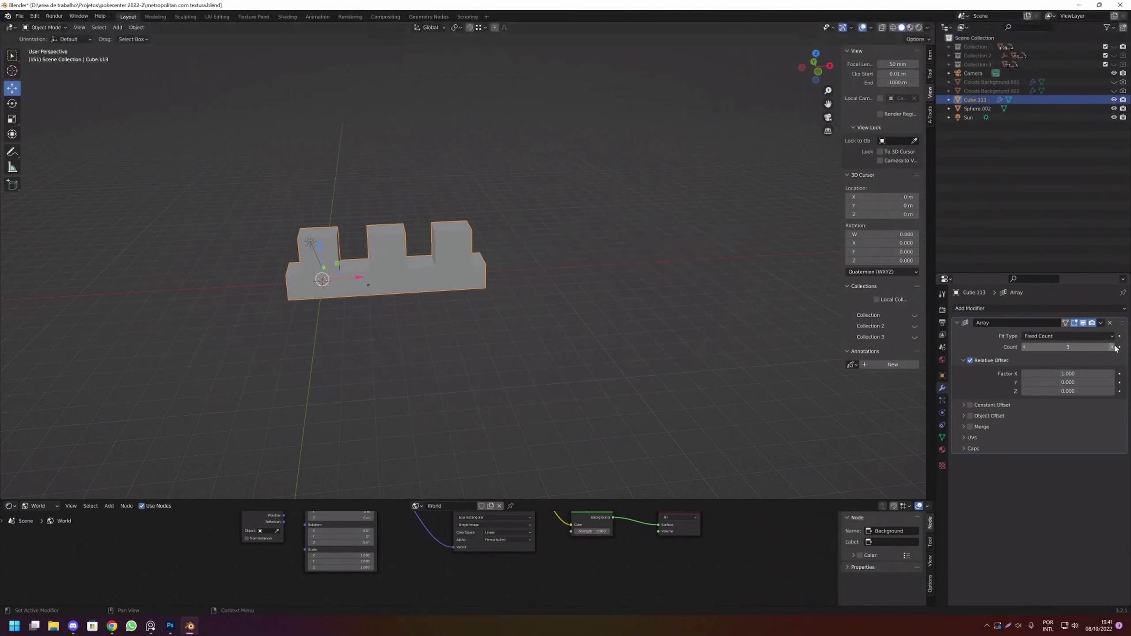
left_click_drag(1077, 373, 1091, 383)
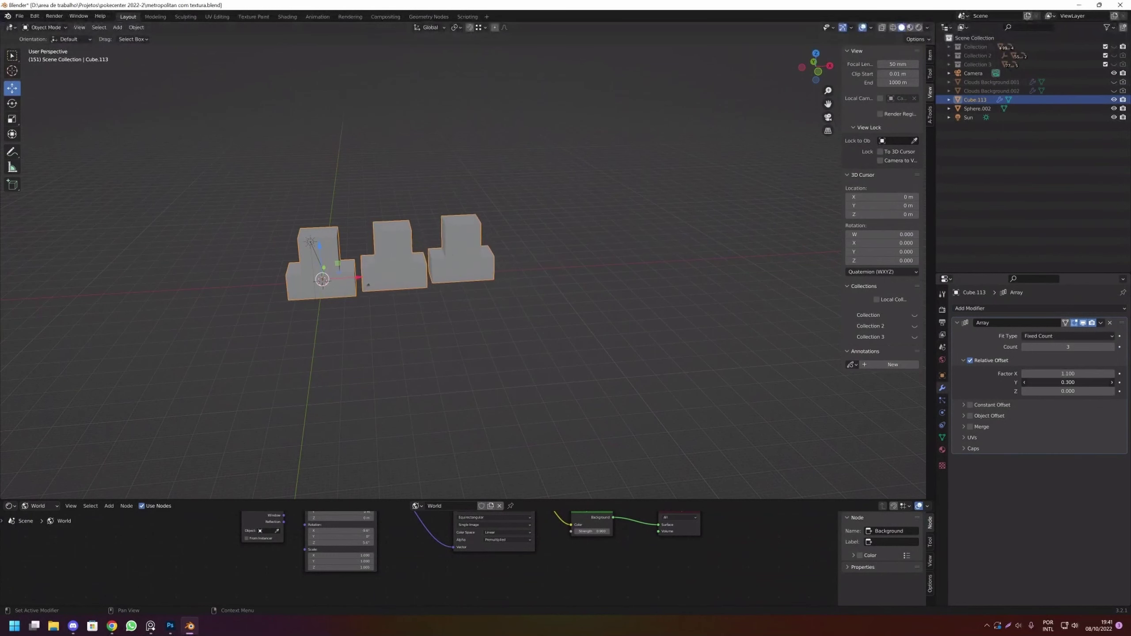
left_click(1109, 323)
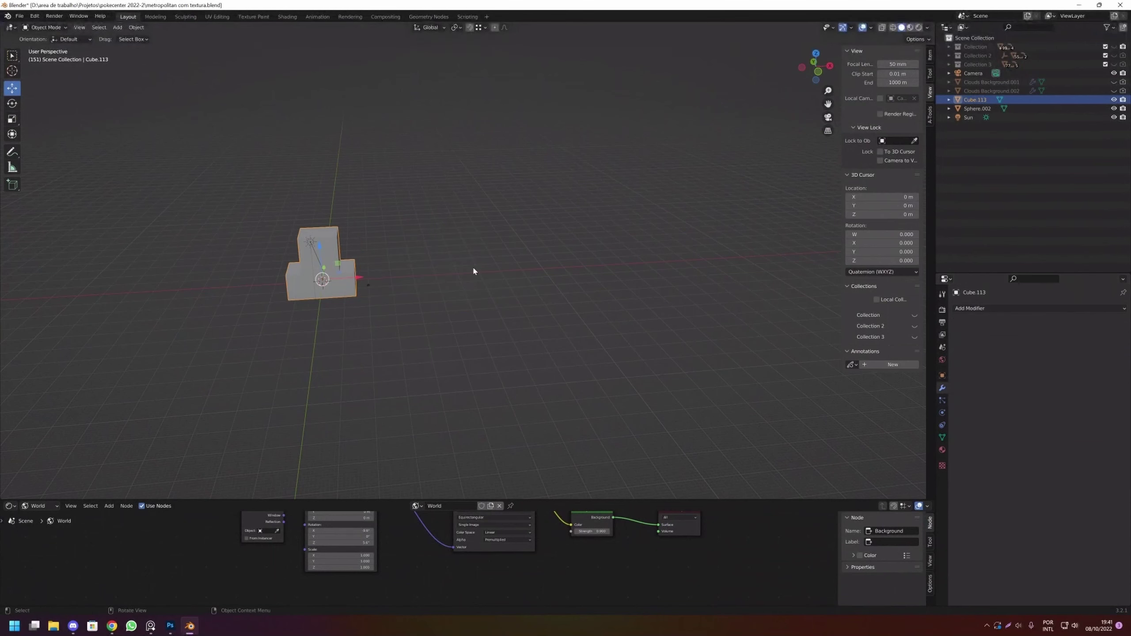
Select the linked geometry of both blocks, then reselect the block in Object Mode.
scroll(329, 246, "up", 5)
scroll(547, 352, "up", 2)
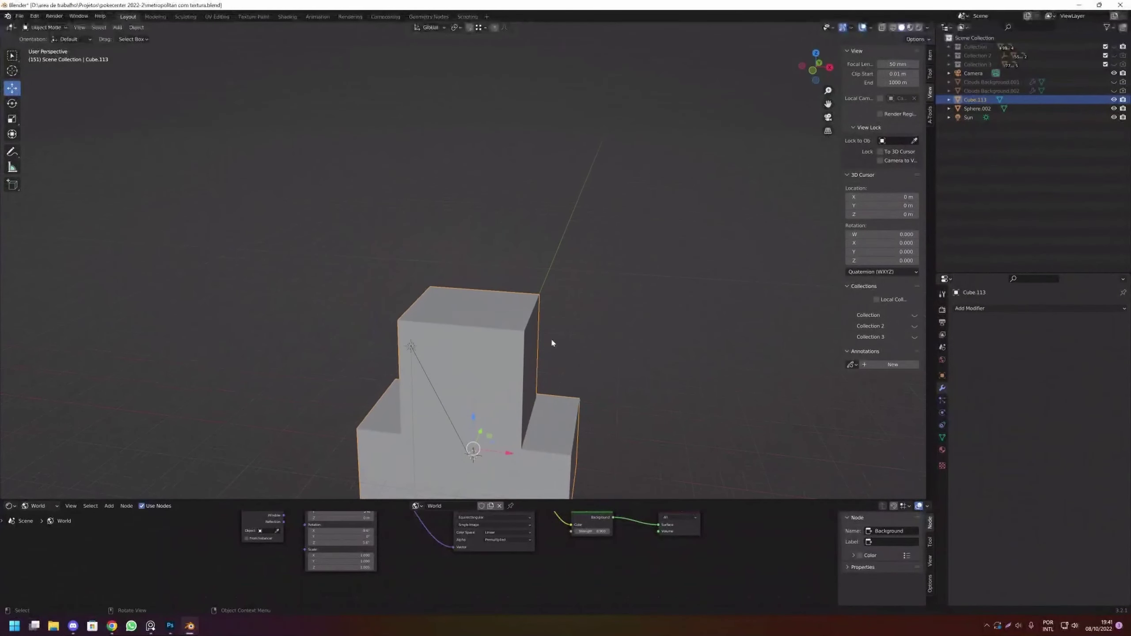
left_click(970, 307)
scroll(546, 350, "down", 1)
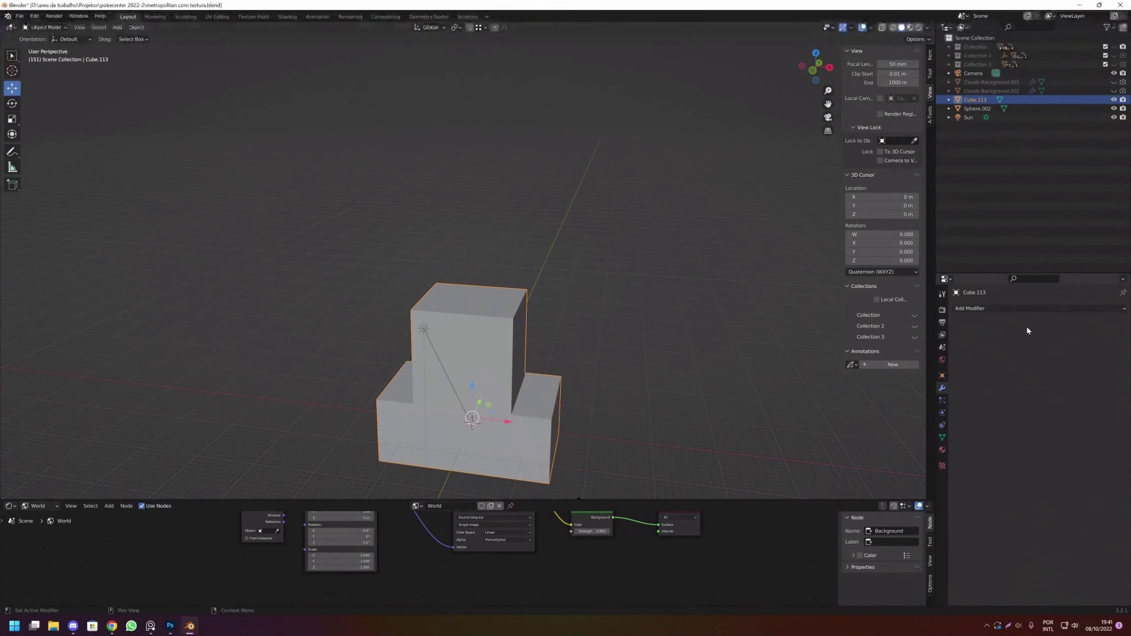
key("Tab")
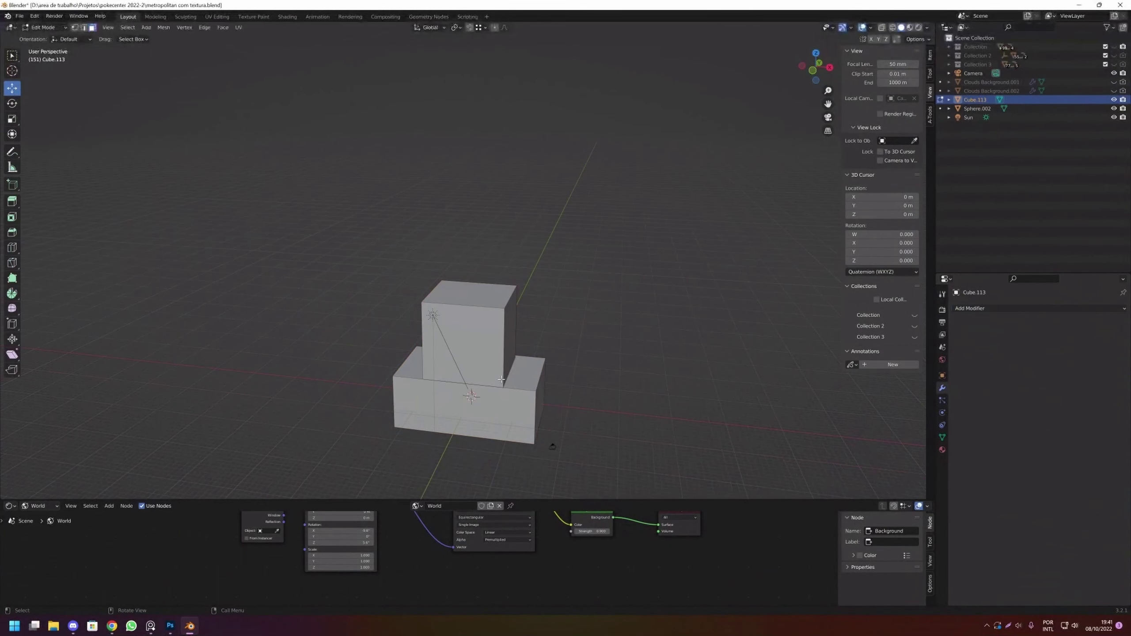
key("l")
key("l")
key("Tab")
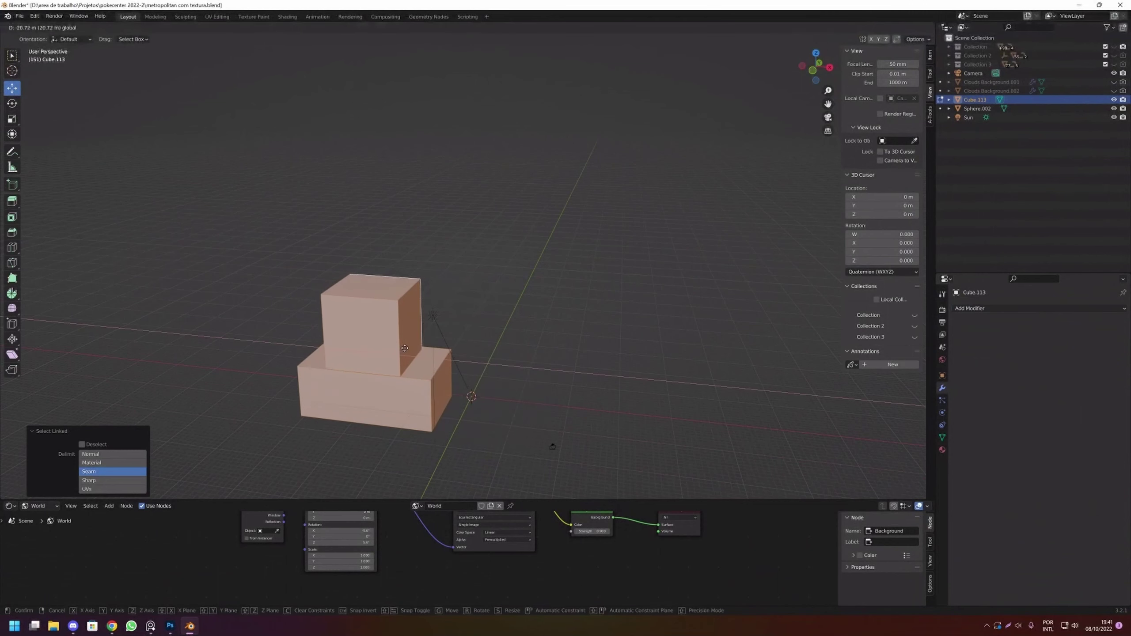
left_click(584, 350)
left_click(423, 353)
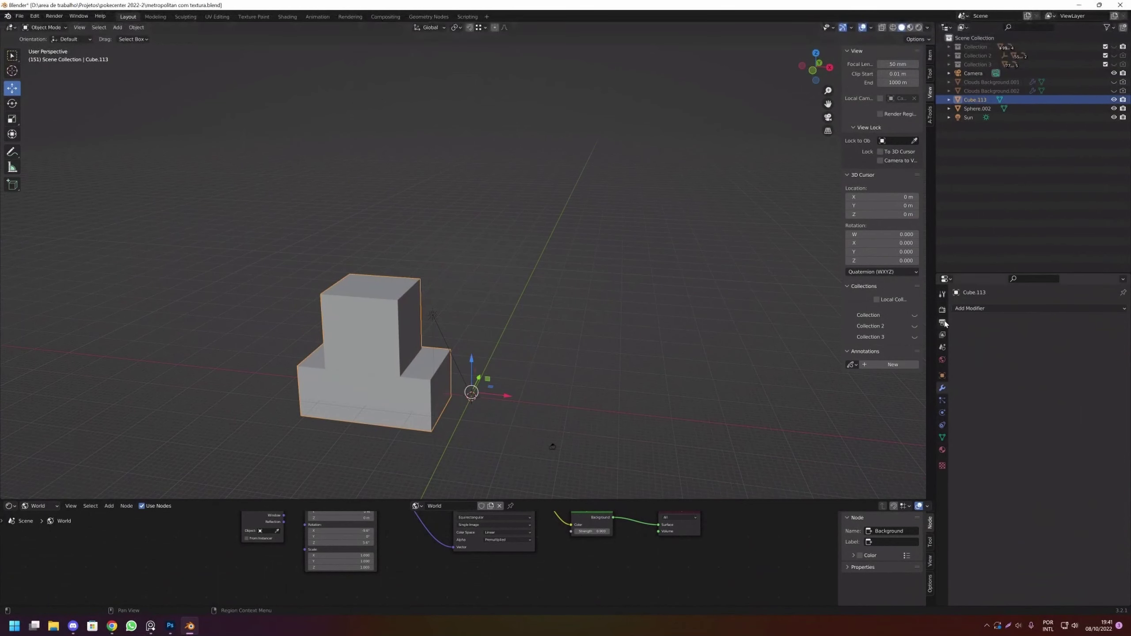
Add a Mirror modifier on X, inspect the mirrored blocks, then remove it.
left_click(973, 308)
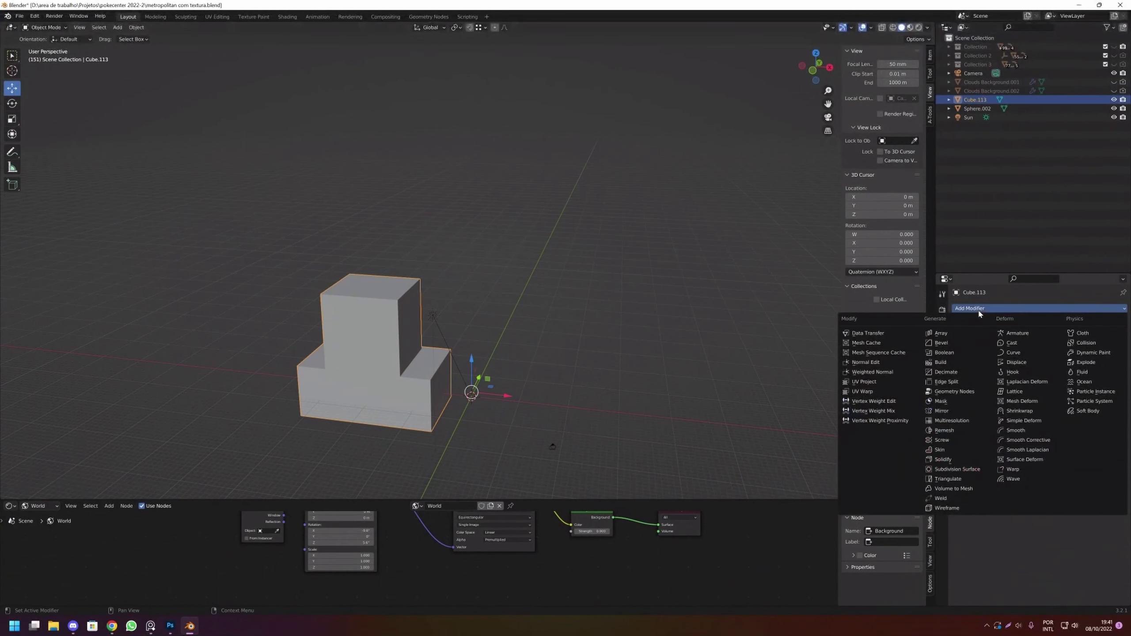
left_click(952, 411)
scroll(536, 352, "down", 2)
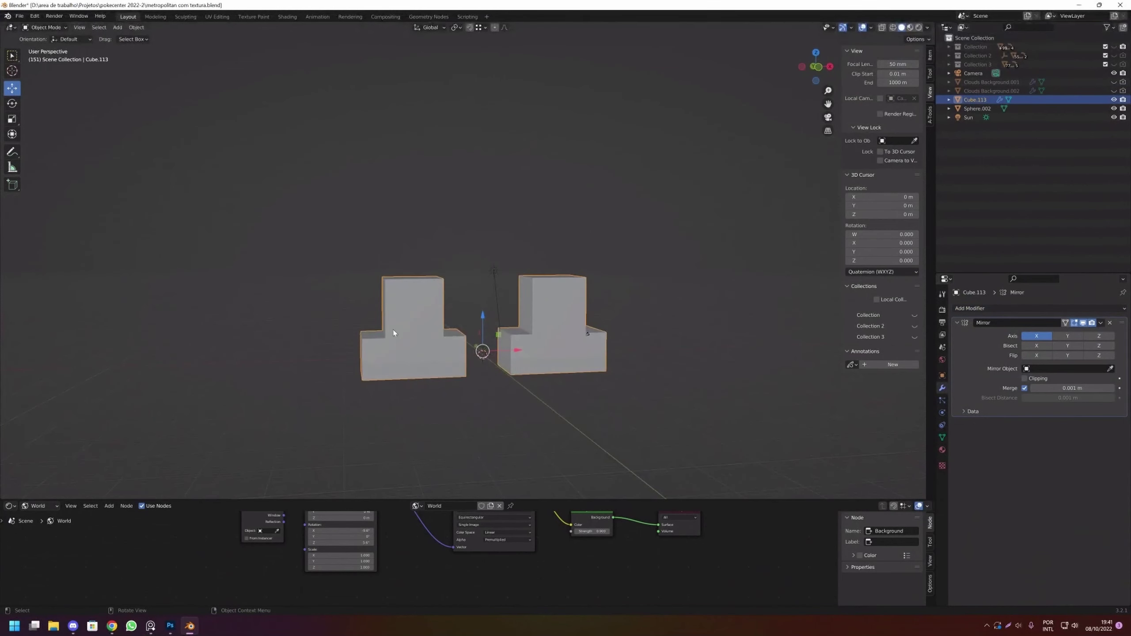
mouse_move(535, 332)
left_mouse_down()
mouse_move(404, 345)
mouse_move(460, 297)
left_mouse_up()
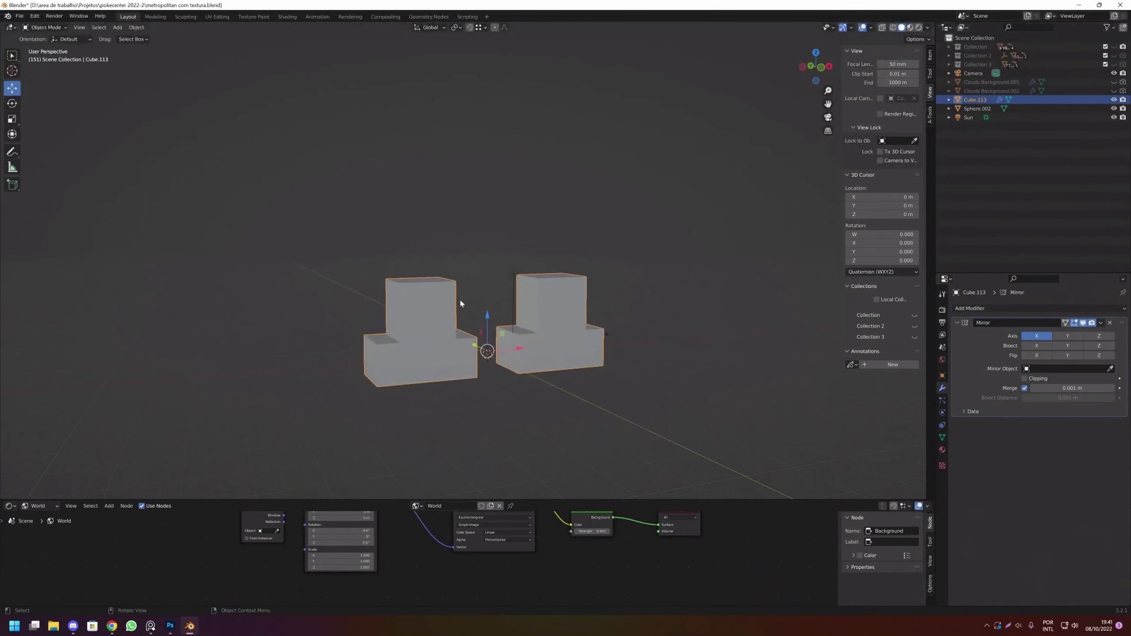
left_click_drag(627, 314, 509, 313)
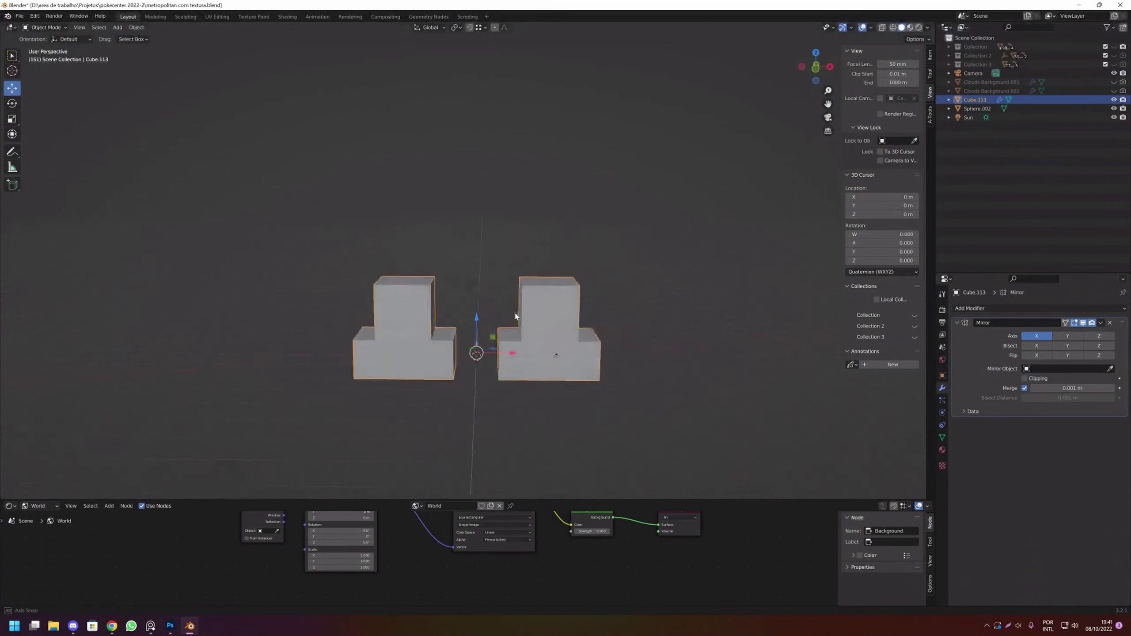
scroll(557, 325, "up", 2)
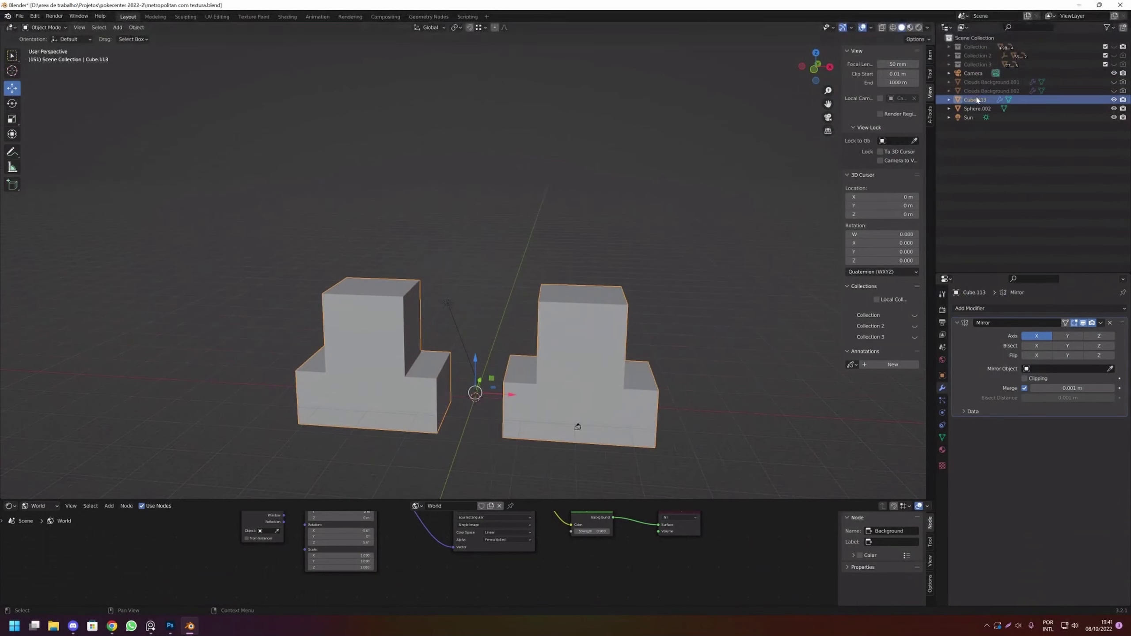
left_click(1109, 326)
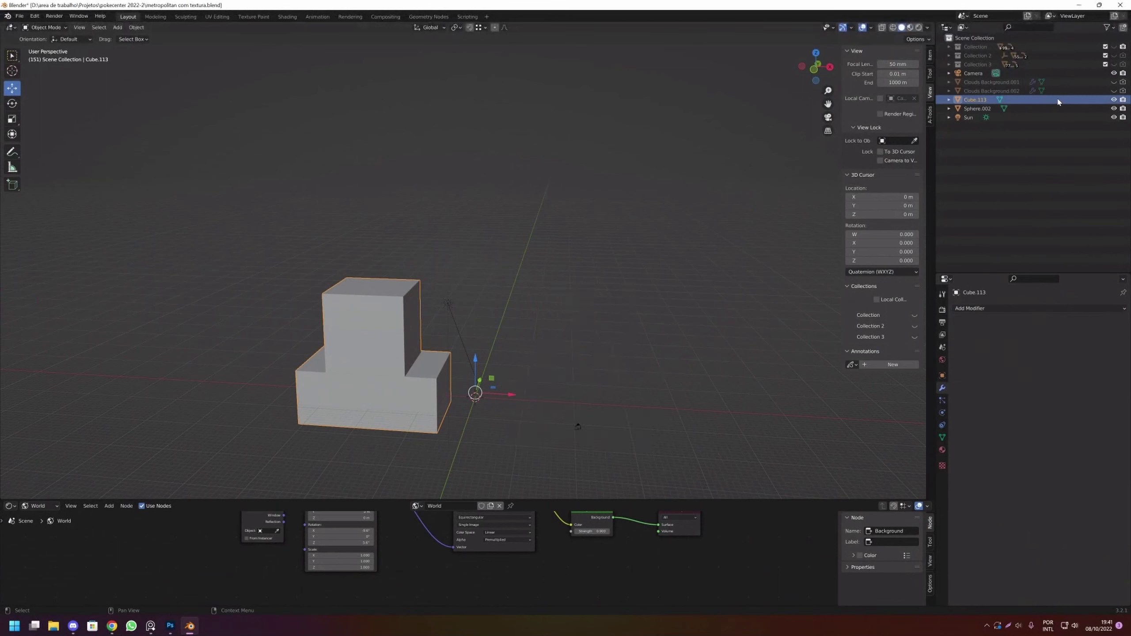
Delete the stepped block Cube.113 and unhide the building model's collection.
key("x")
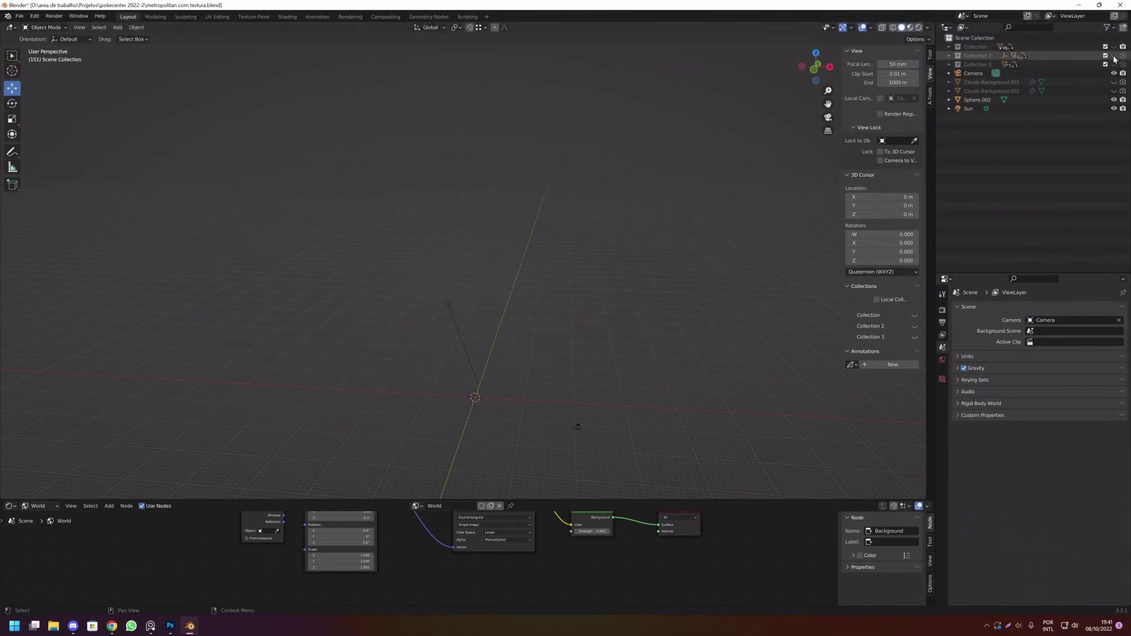
left_click(1113, 48)
scroll(612, 363, "up", 3)
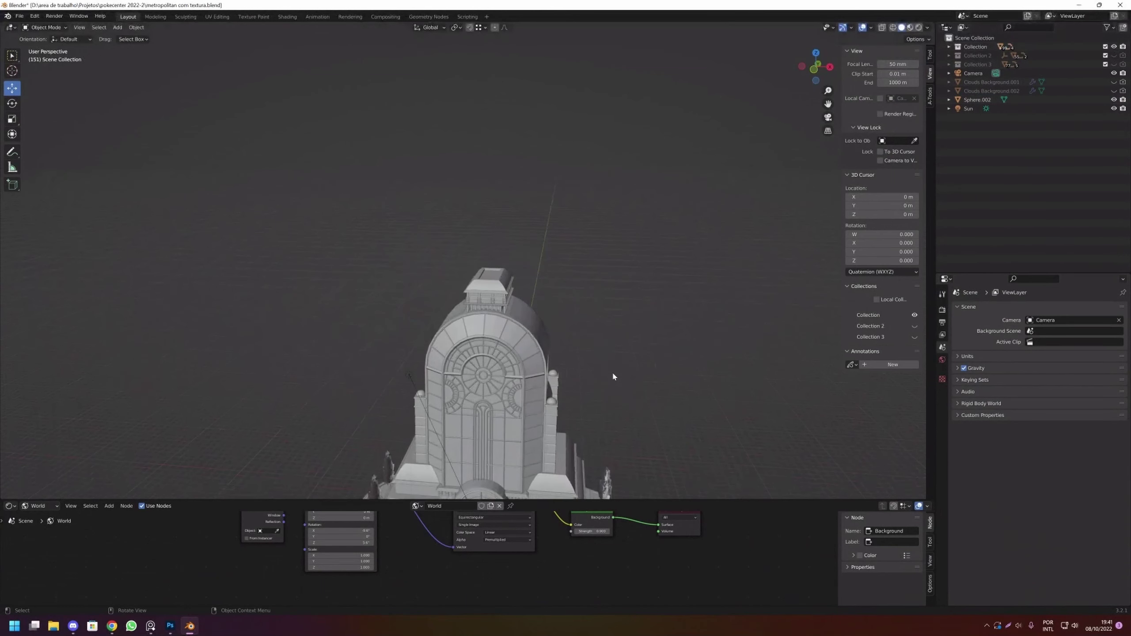
scroll(608, 353, "up", 3)
scroll(598, 278, "up", 2)
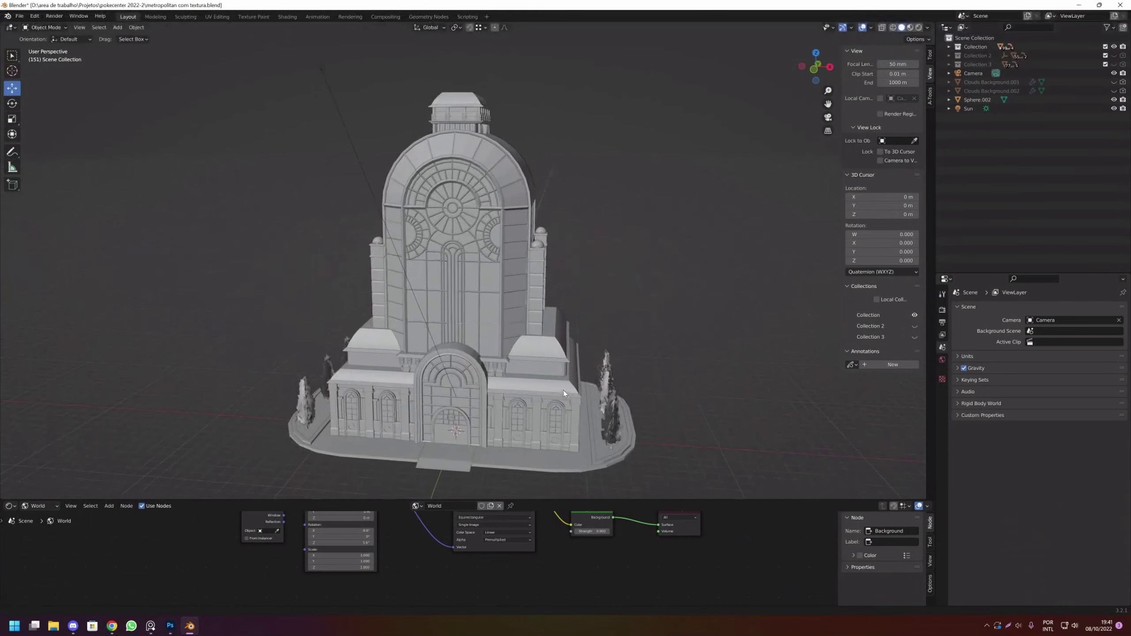
scroll(565, 390, "up", 2)
left_click_drag(586, 370, 559, 368)
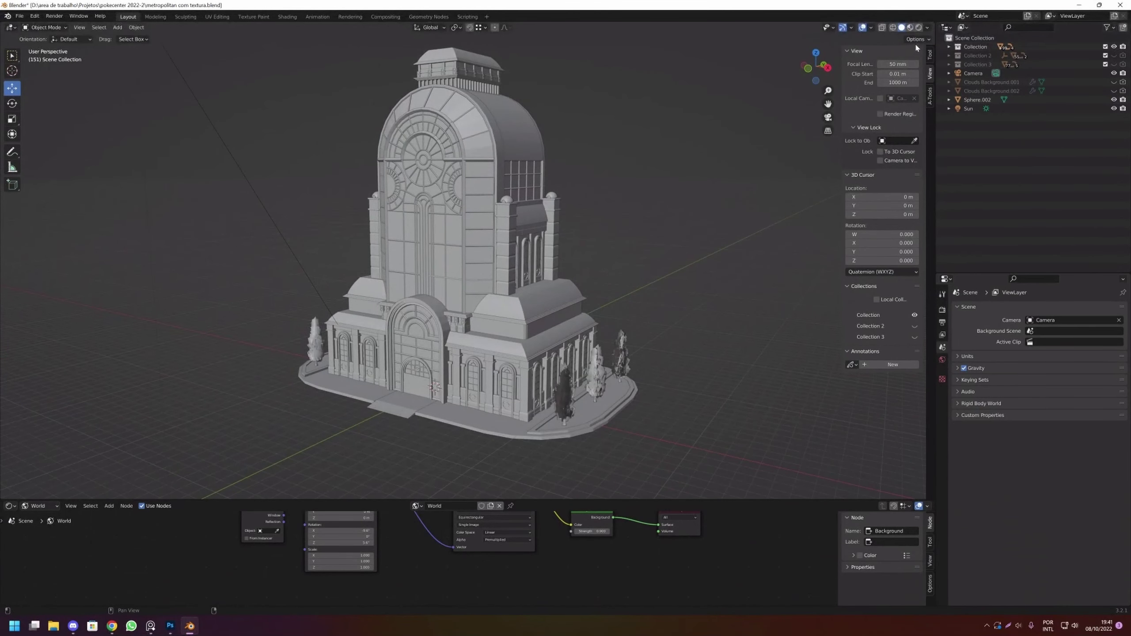
Switch to Material Preview and view the red roof Cube.044's material settings.
left_click(910, 28)
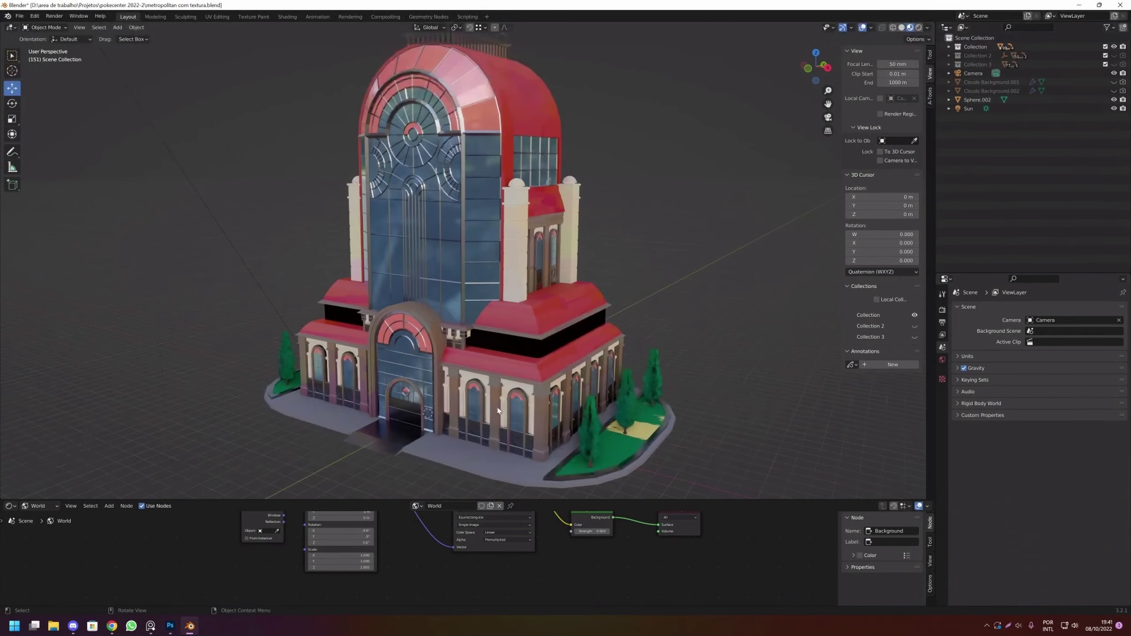
left_click_drag(506, 372, 475, 349)
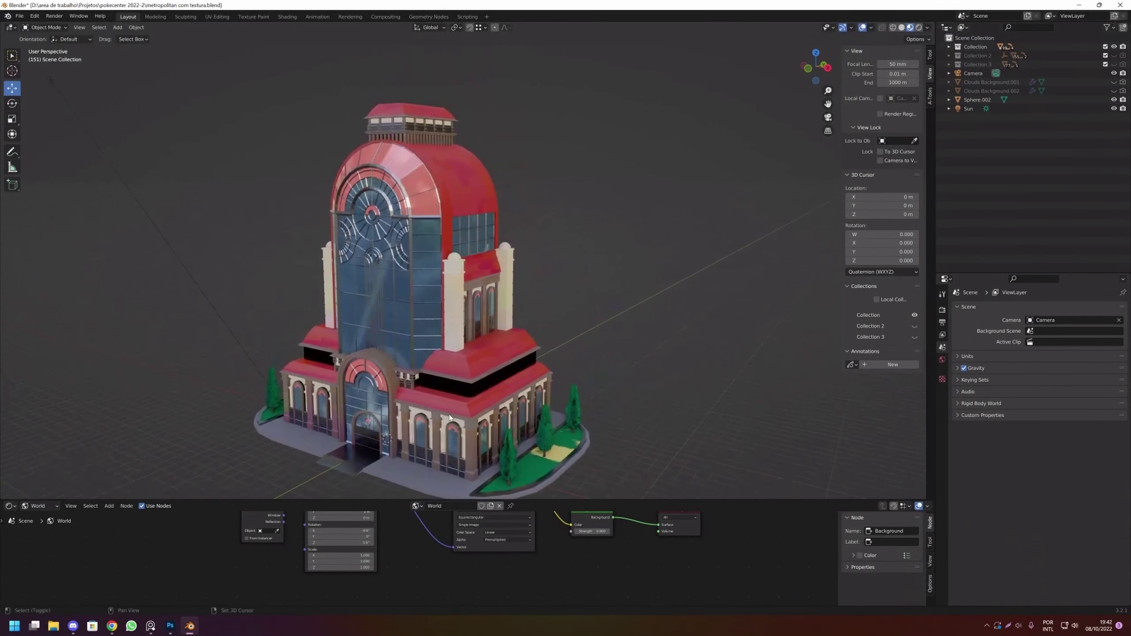
left_click(471, 345)
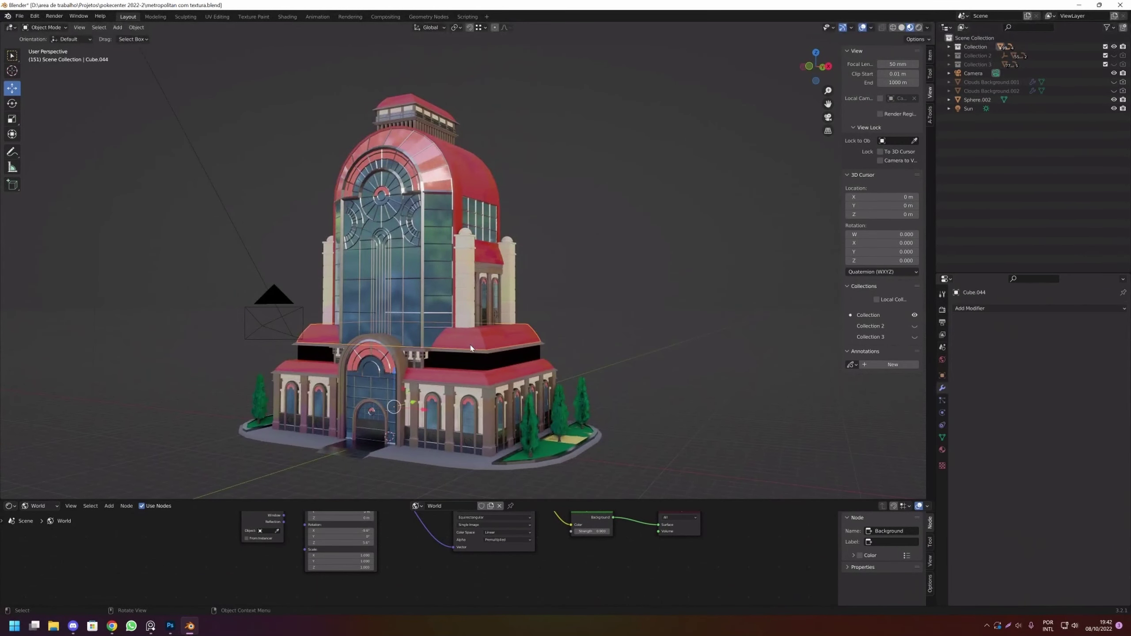
left_click(942, 449)
scroll(1038, 426, "down", 2)
scroll(1037, 427, "up", 2)
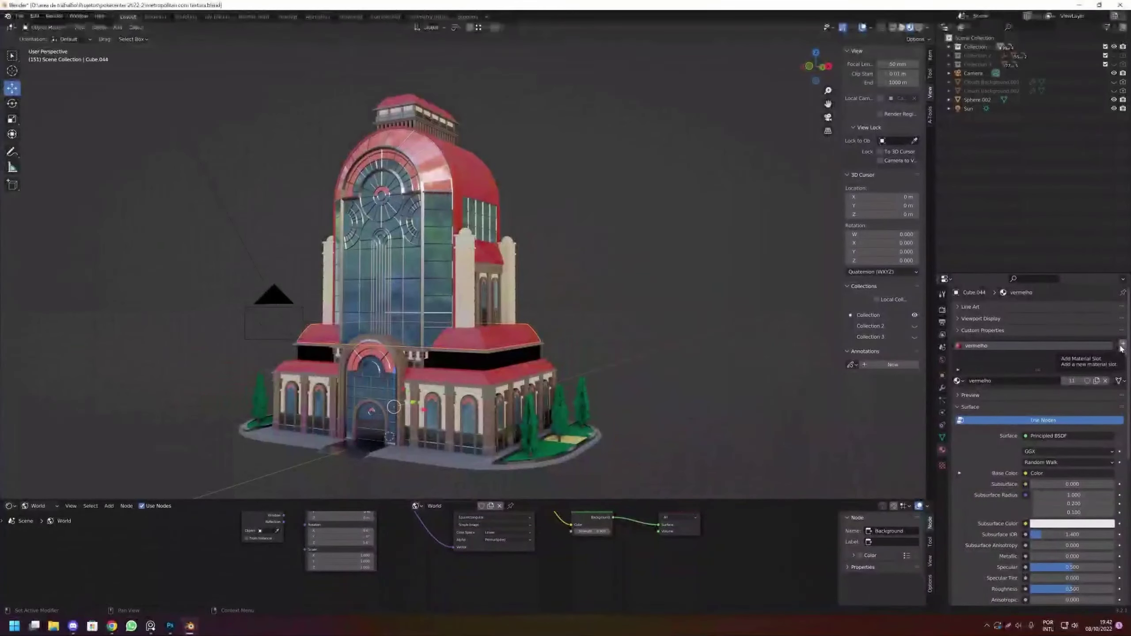
scroll(1081, 432, "down", 2)
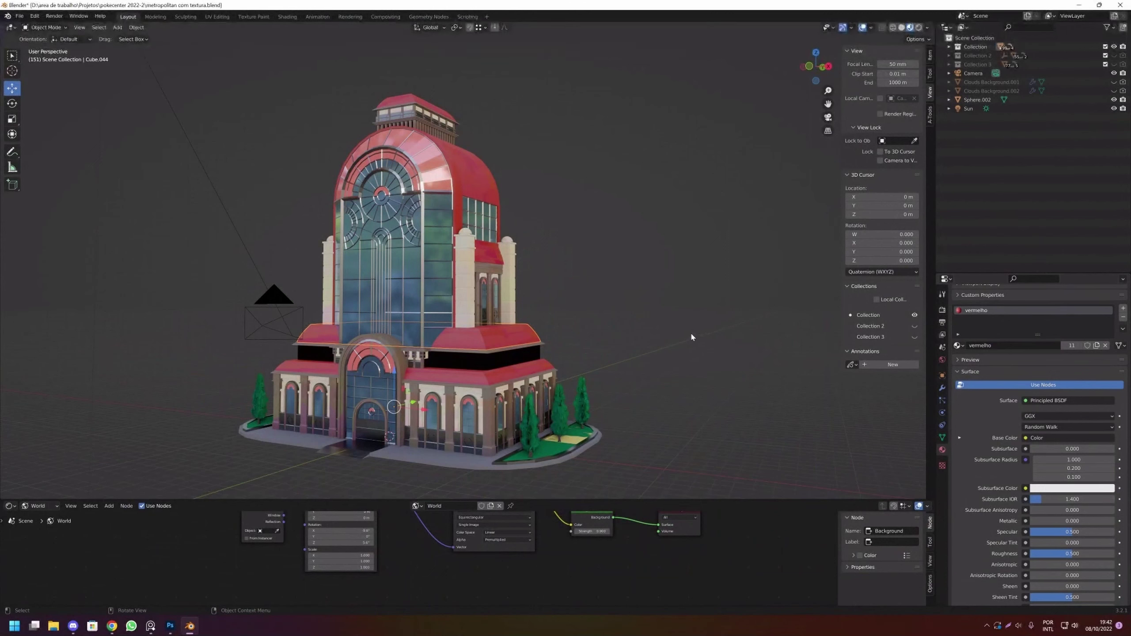
Reselect the red roof section and enlarge the node editor area.
left_click(635, 320)
scroll(585, 348, "up", 3)
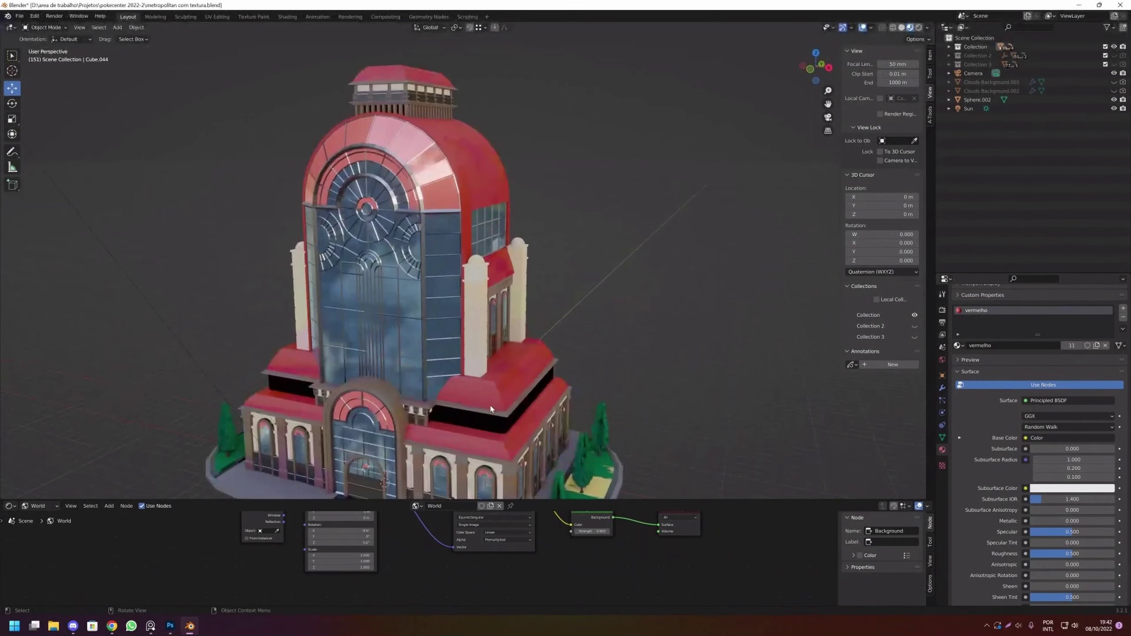
scroll(452, 410, "down", 1)
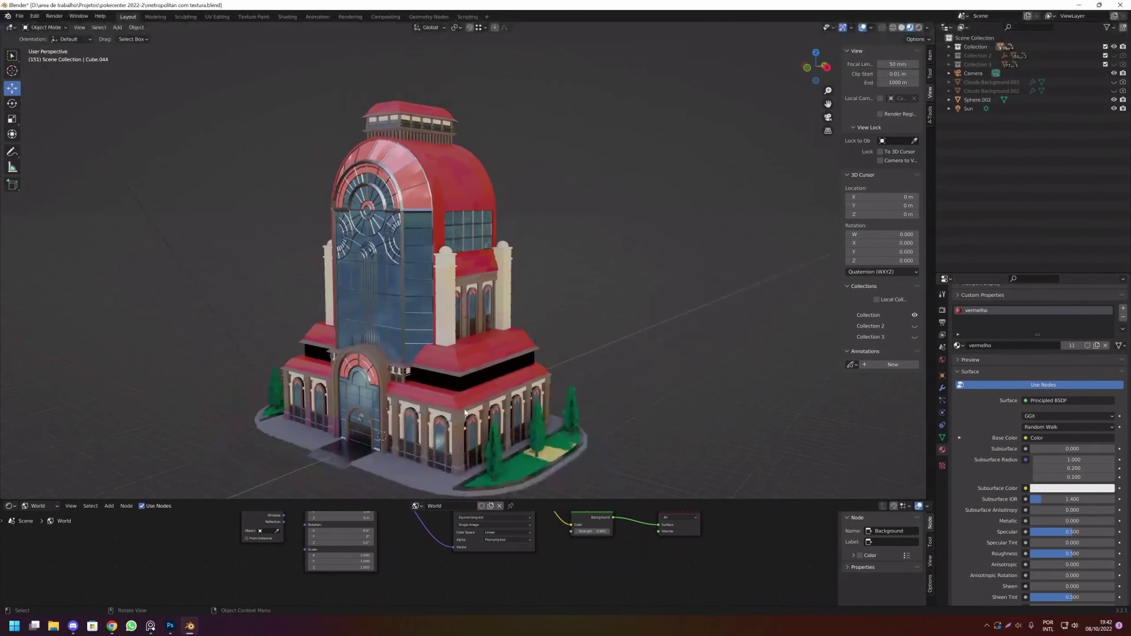
scroll(434, 446, "down", 1)
left_click(463, 346)
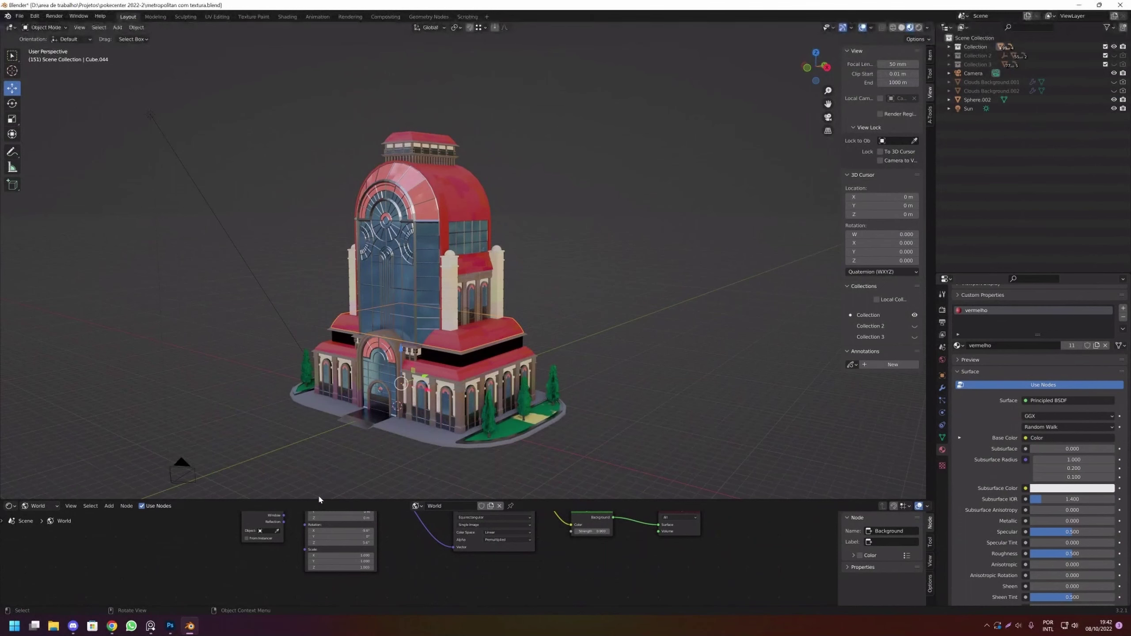
left_click_drag(318, 500, 312, 384)
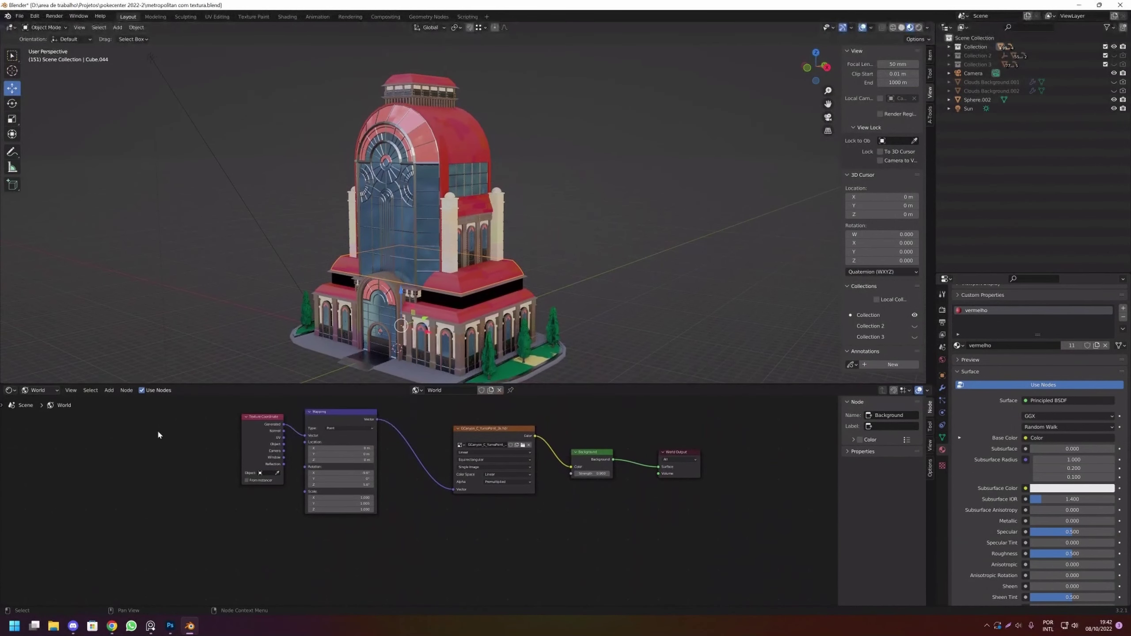
Show the selected roof's 'vermelho' material node tree in the Shader Editor.
left_click(31, 391)
left_click(45, 407)
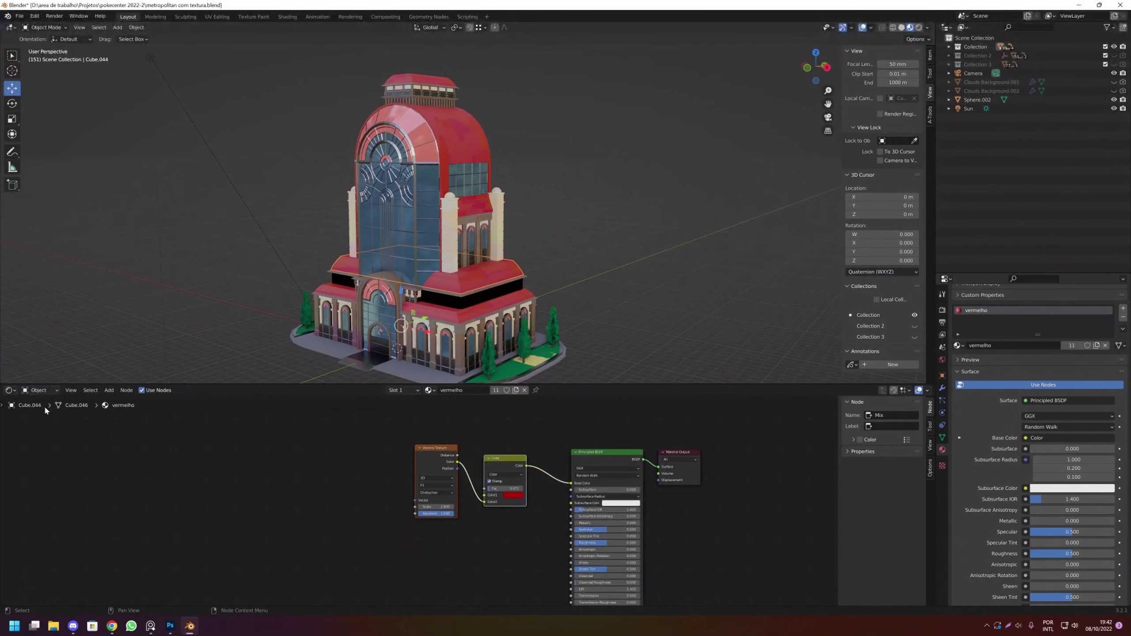
scroll(395, 287, "up", 3)
scroll(431, 320, "down", 2)
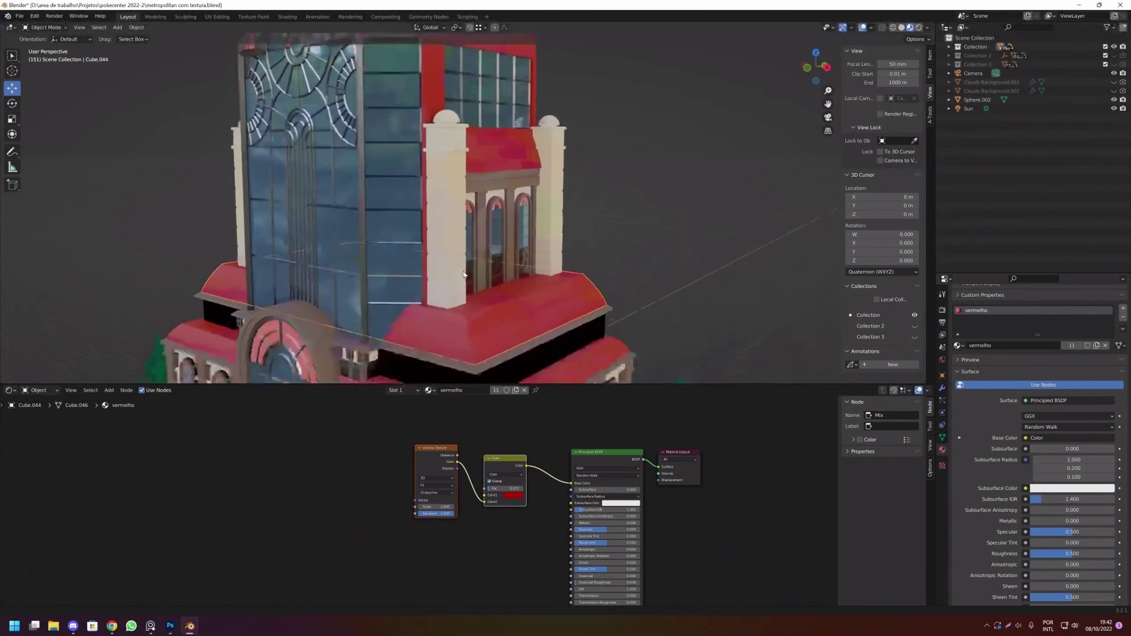
scroll(432, 320, "down", 2)
scroll(508, 191, "up", 2)
Deselect everything and orbit around the building from front, side and above.
left_click(738, 111)
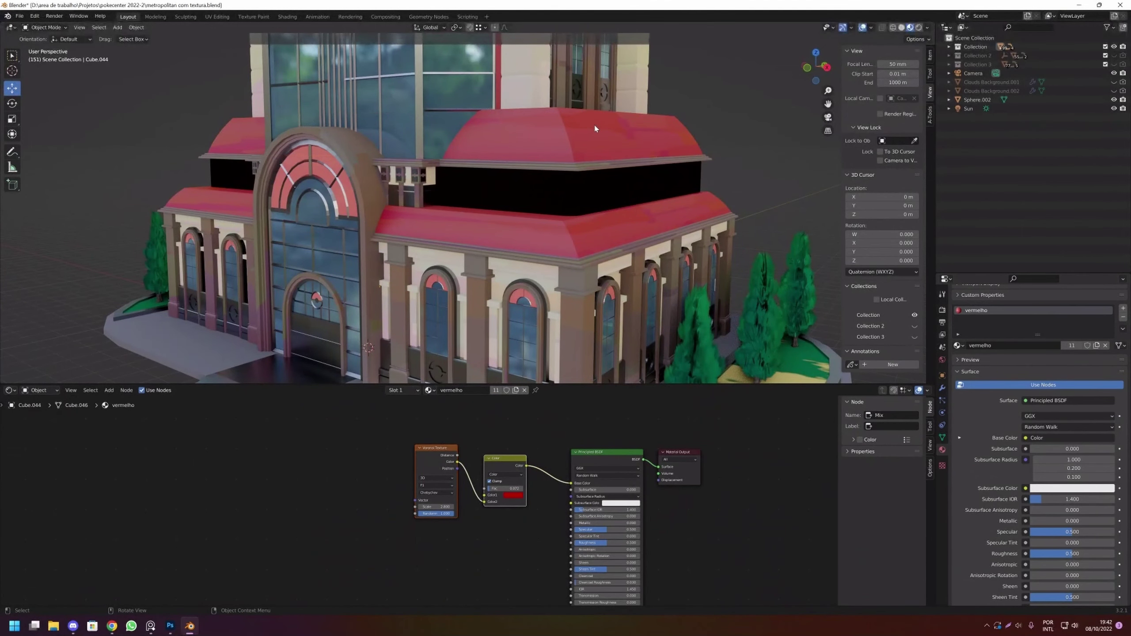
mouse_move(593, 150)
left_mouse_down()
mouse_move(360, 206)
mouse_move(382, 207)
left_mouse_up()
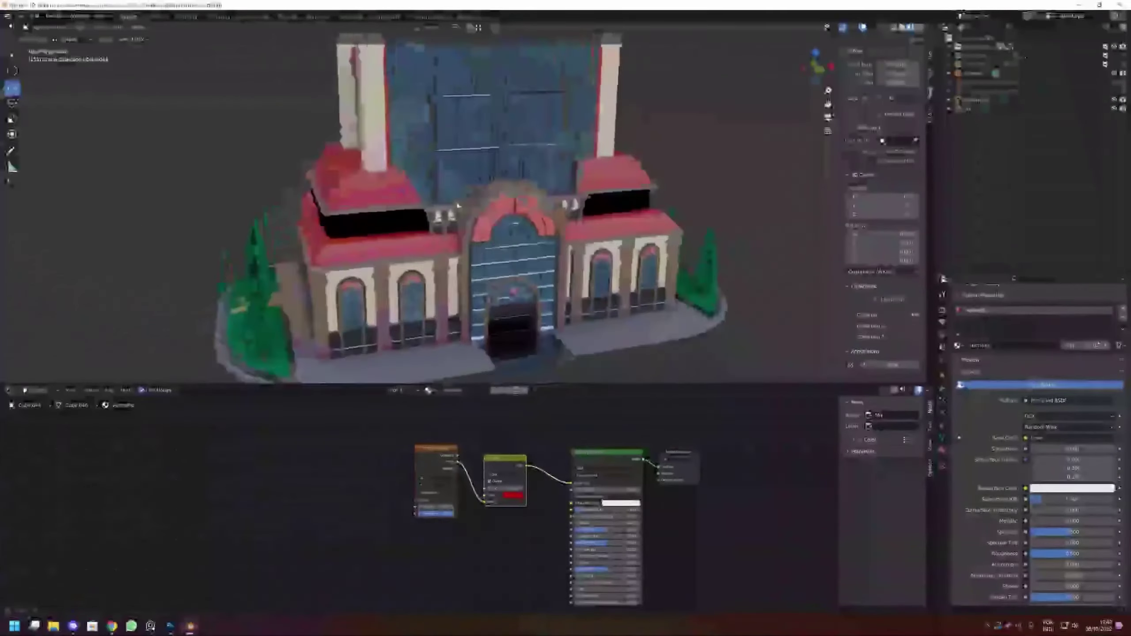
left_click_drag(526, 219, 470, 214)
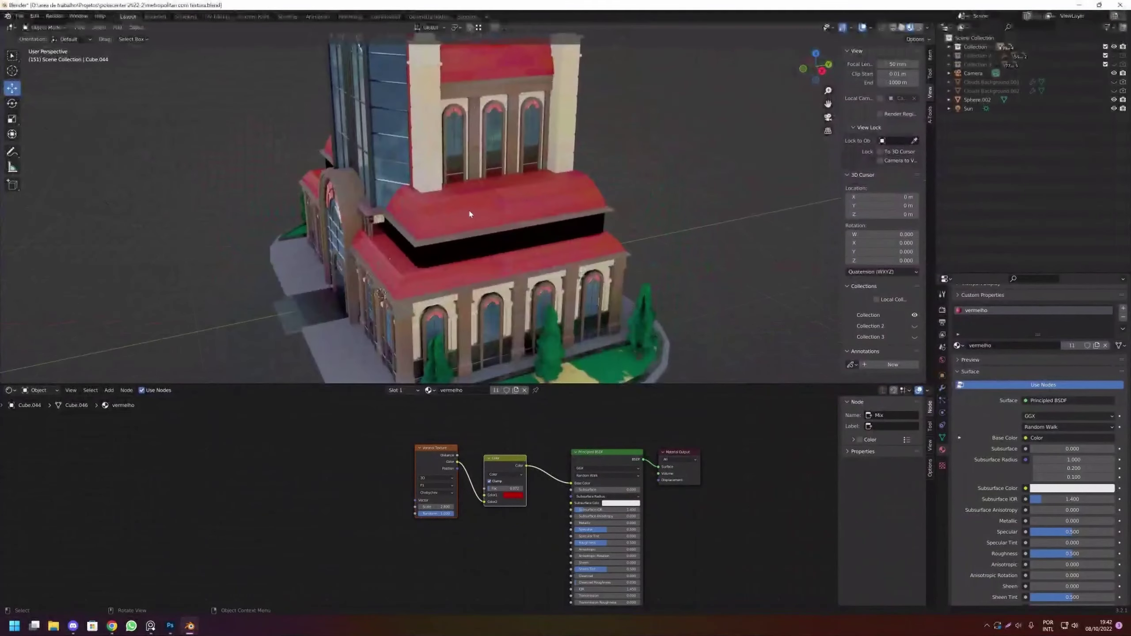
scroll(397, 241, "down", 3)
mouse_move(397, 240)
left_mouse_down()
mouse_move(485, 177)
mouse_move(549, 249)
left_mouse_up()
scroll(485, 177, "up", 2)
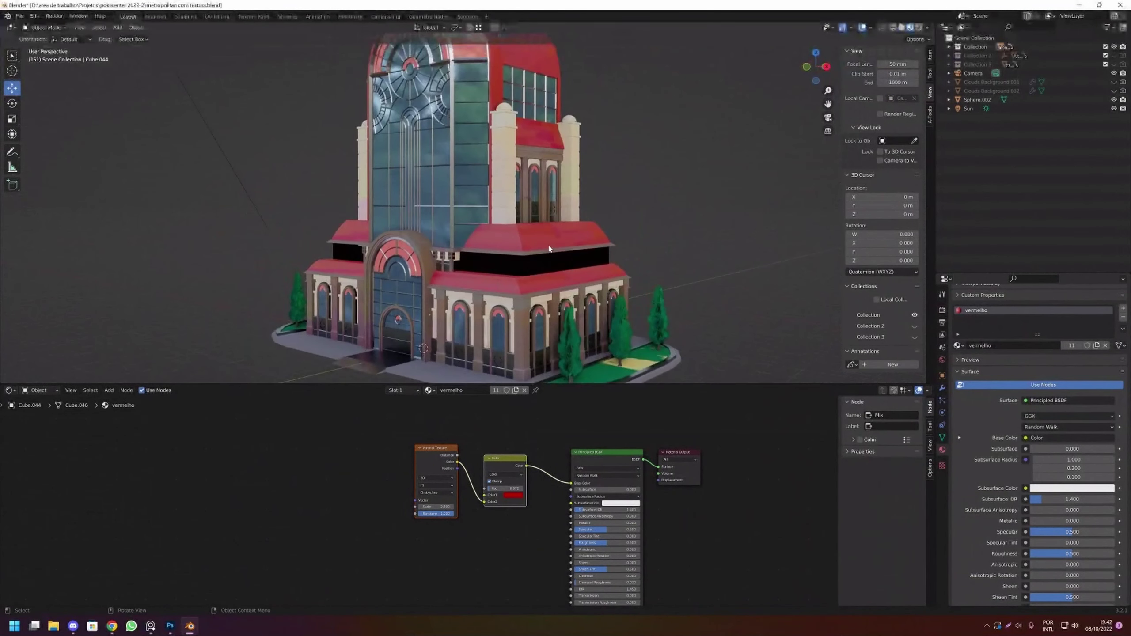
scroll(524, 504, "up", 2)
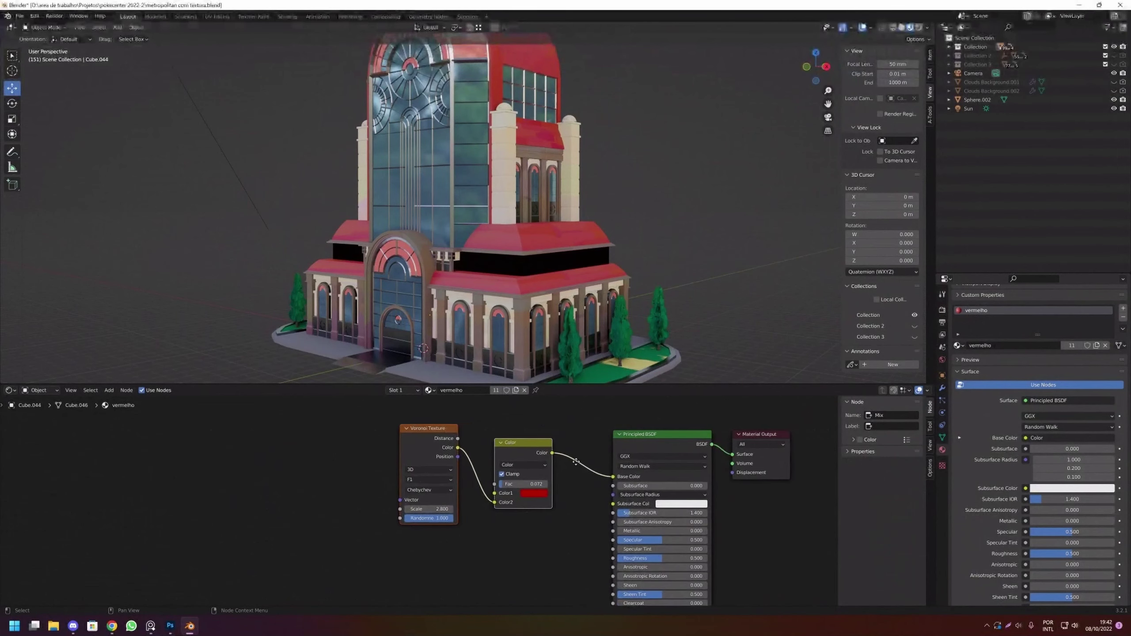
scroll(477, 453, "right", 3)
scroll(477, 454, "down", 3)
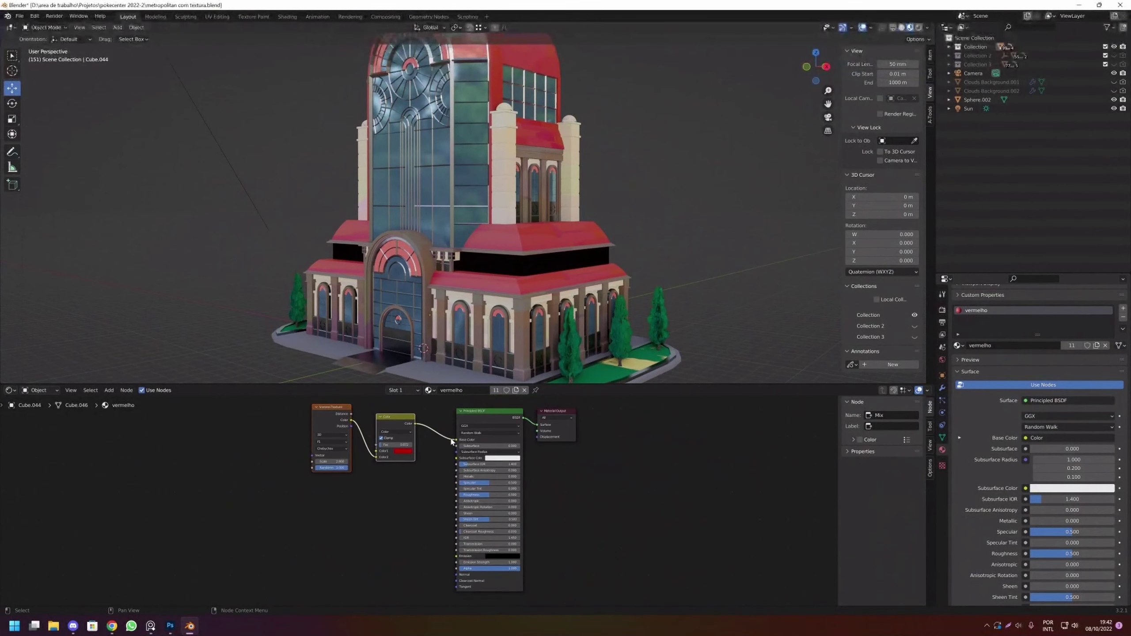
scroll(465, 468, "down", 1)
scroll(464, 469, "up", 1)
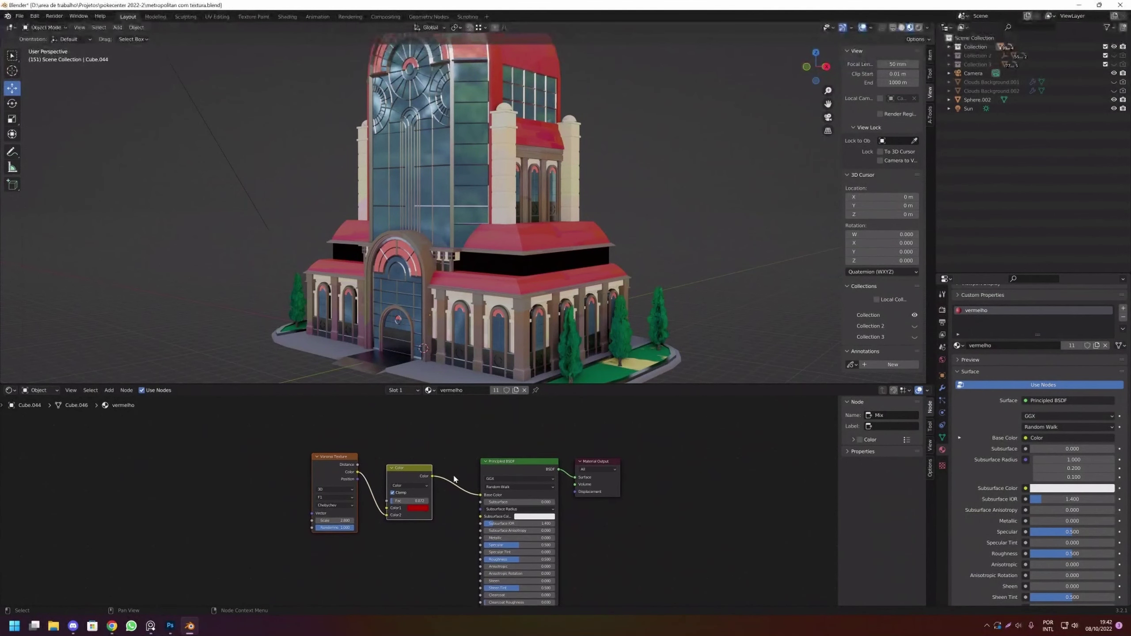
scroll(455, 473, "up", 1)
scroll(455, 473, "up", 1)
scroll(455, 474, "up", 1)
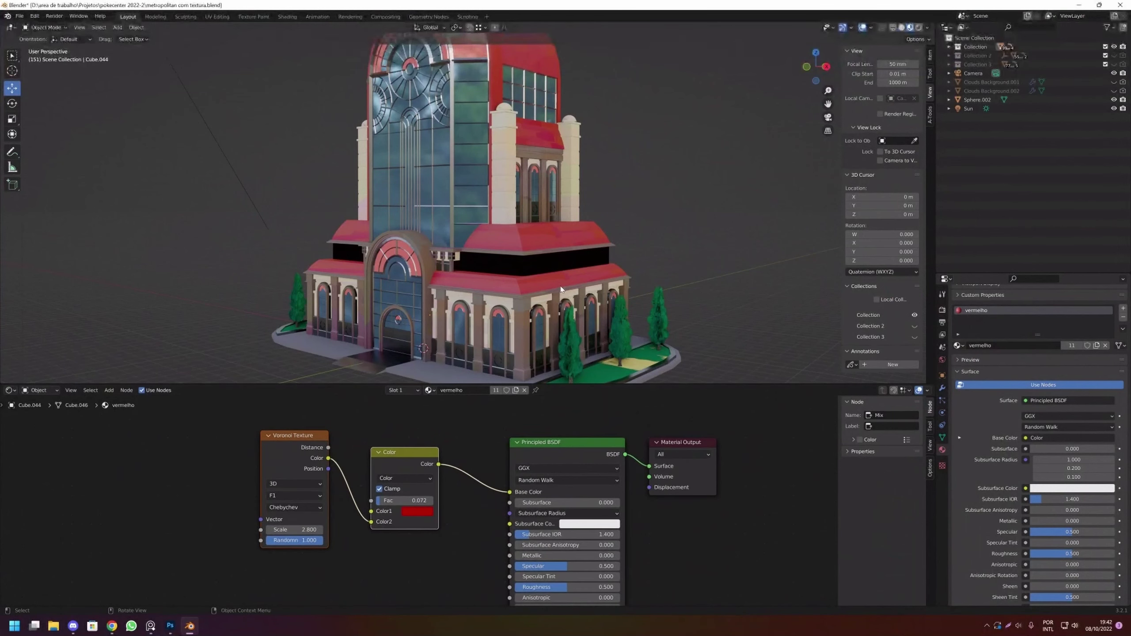
scroll(561, 289, "down", 2)
left_click_drag(561, 289, 582, 259)
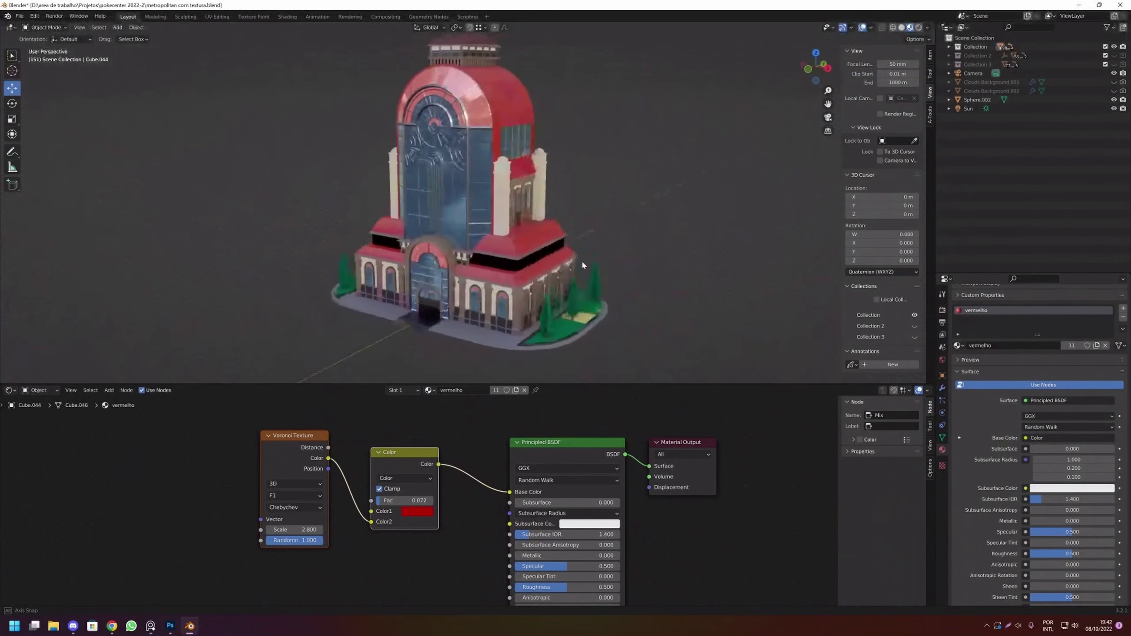
scroll(579, 263, "up", 3)
scroll(470, 441, "down", 1)
scroll(490, 432, "down", 1)
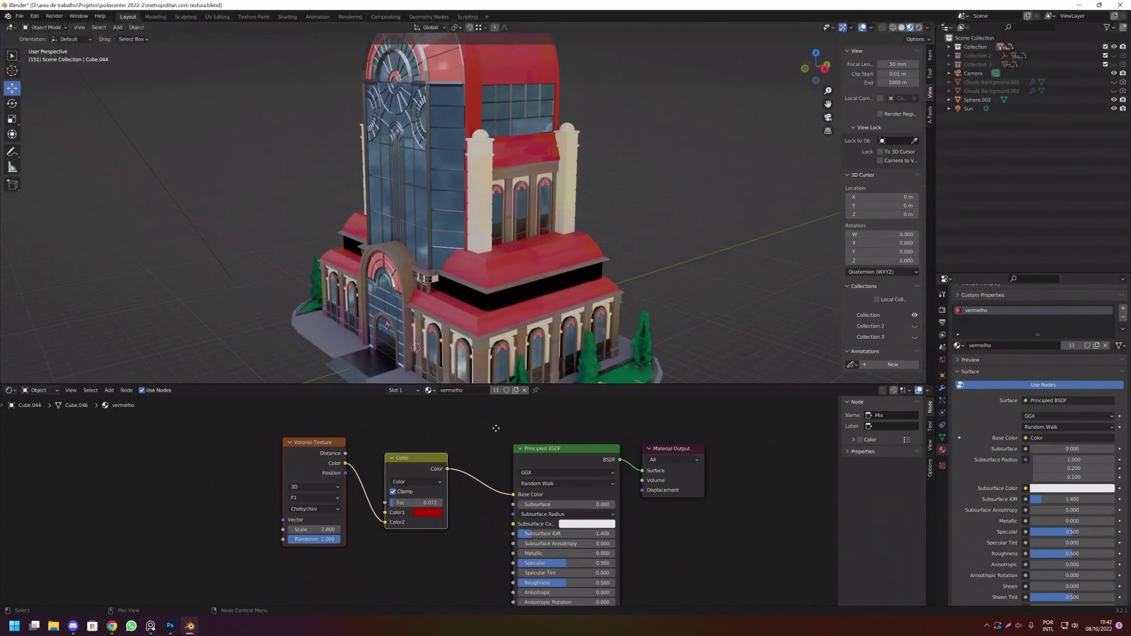
scroll(1024, 410, "down", 3)
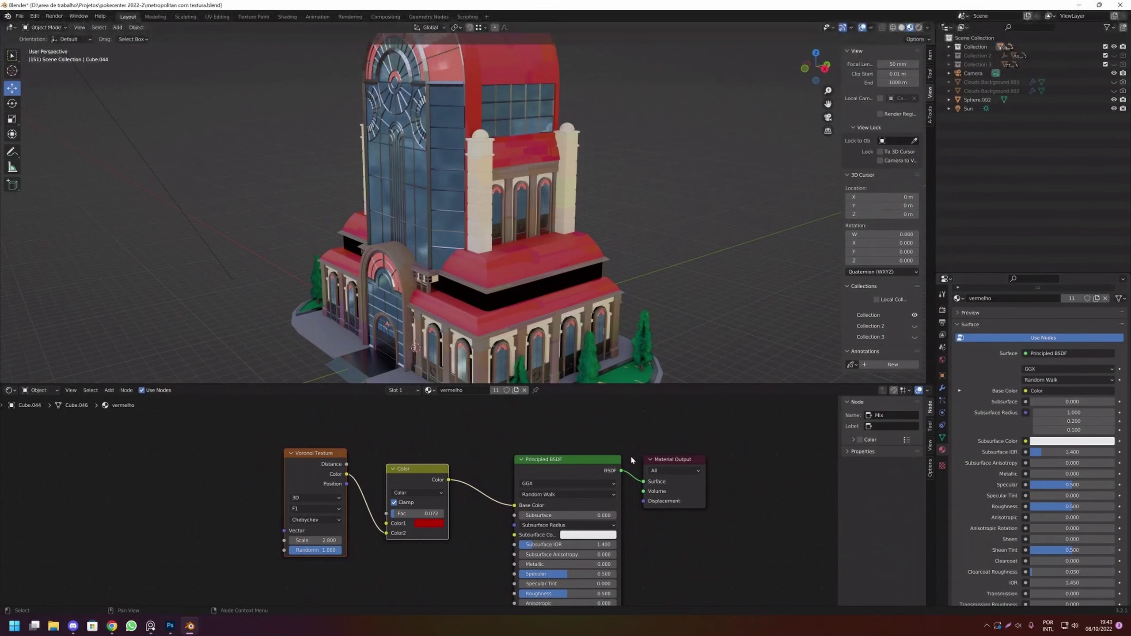
Activate the Principled BSDF and reposition the Color mix node, checking its blending modes.
left_click(562, 460)
scroll(544, 502, "down", 1)
scroll(543, 502, "down", 1)
scroll(544, 502, "up", 2)
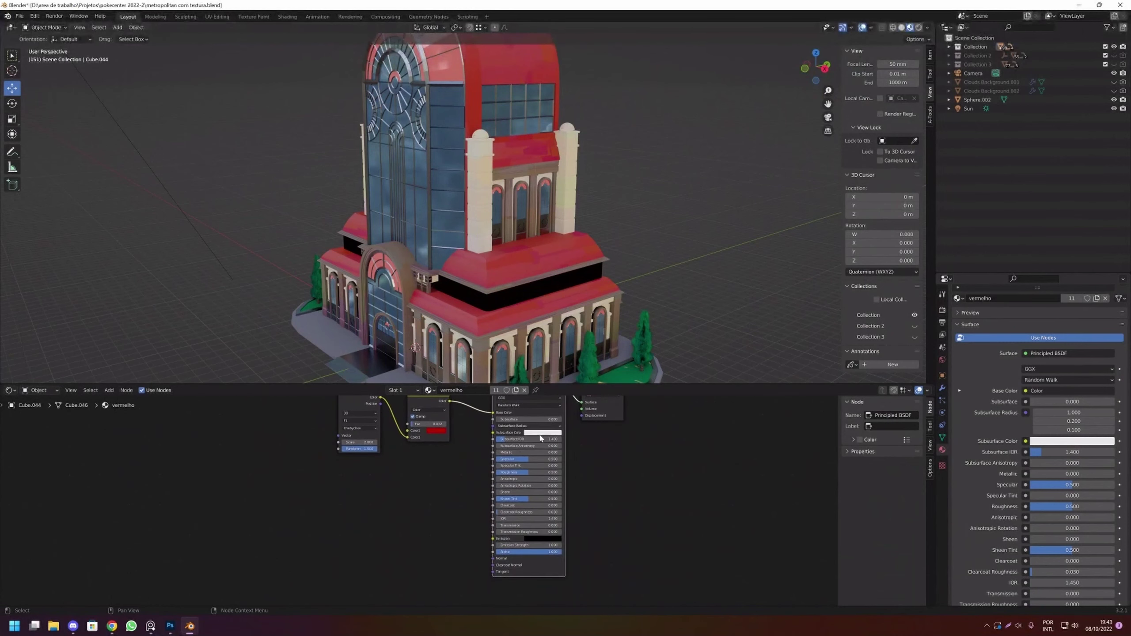
scroll(513, 448, "up", 2)
left_click_drag(512, 448, 501, 529)
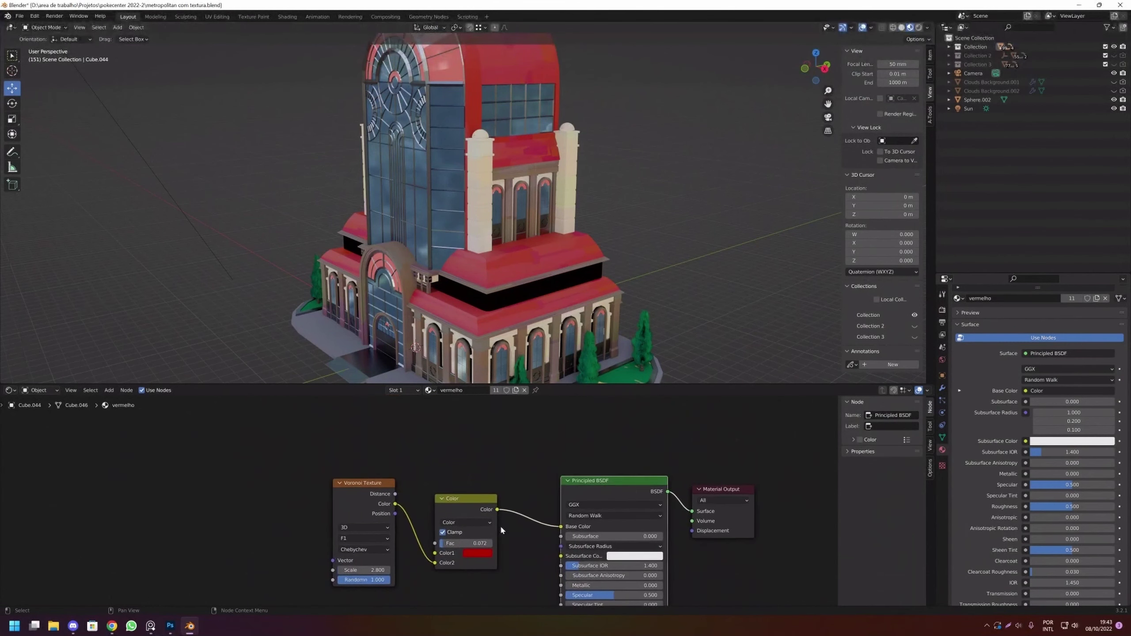
mouse_move(461, 495)
left_mouse_down()
mouse_move(490, 487)
mouse_move(484, 503)
left_mouse_up()
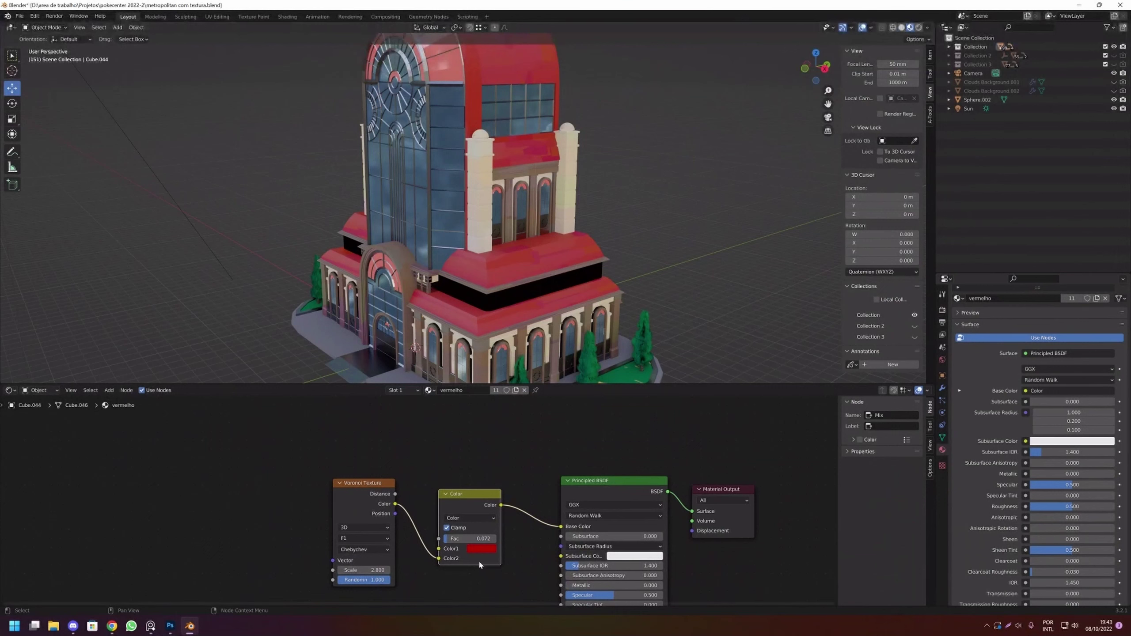
left_click(470, 519)
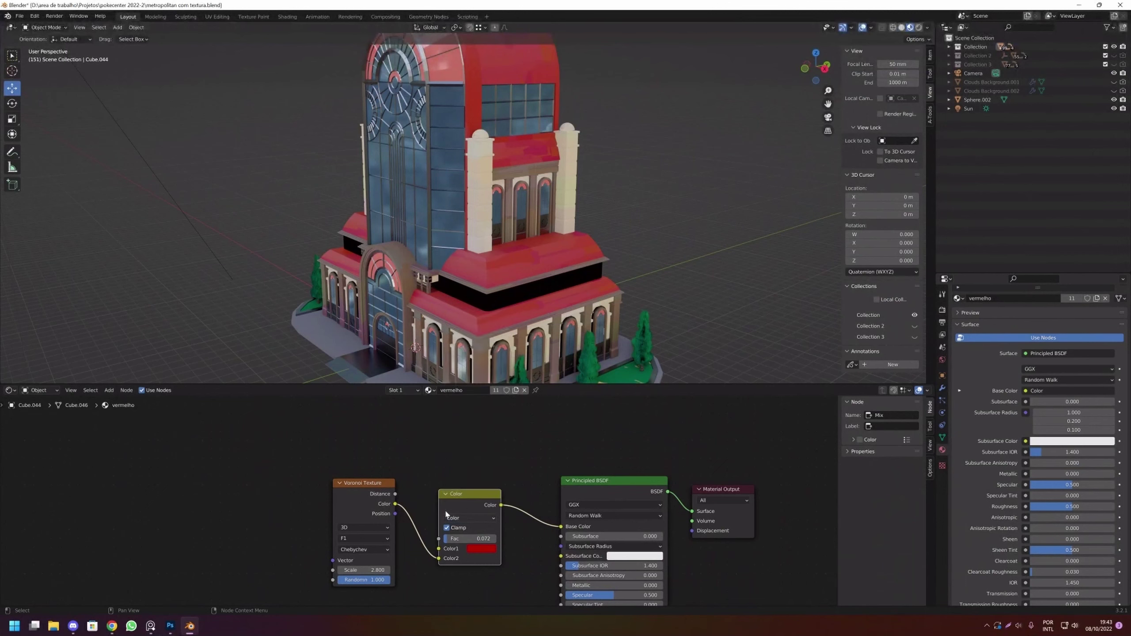
mouse_move(424, 492)
left_mouse_down()
mouse_move(461, 428)
mouse_move(422, 429)
left_mouse_up()
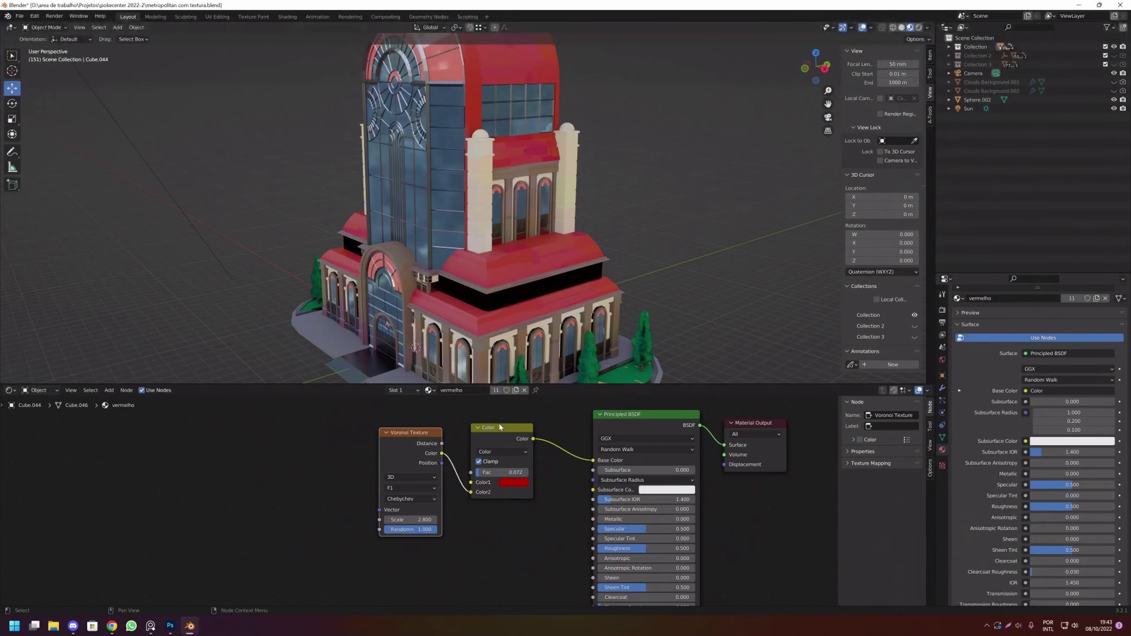
left_click_drag(499, 427, 504, 497)
Wire the Voronoi Color straight into Base Color and view the multicolour building.
left_click_drag(592, 460, 575, 470)
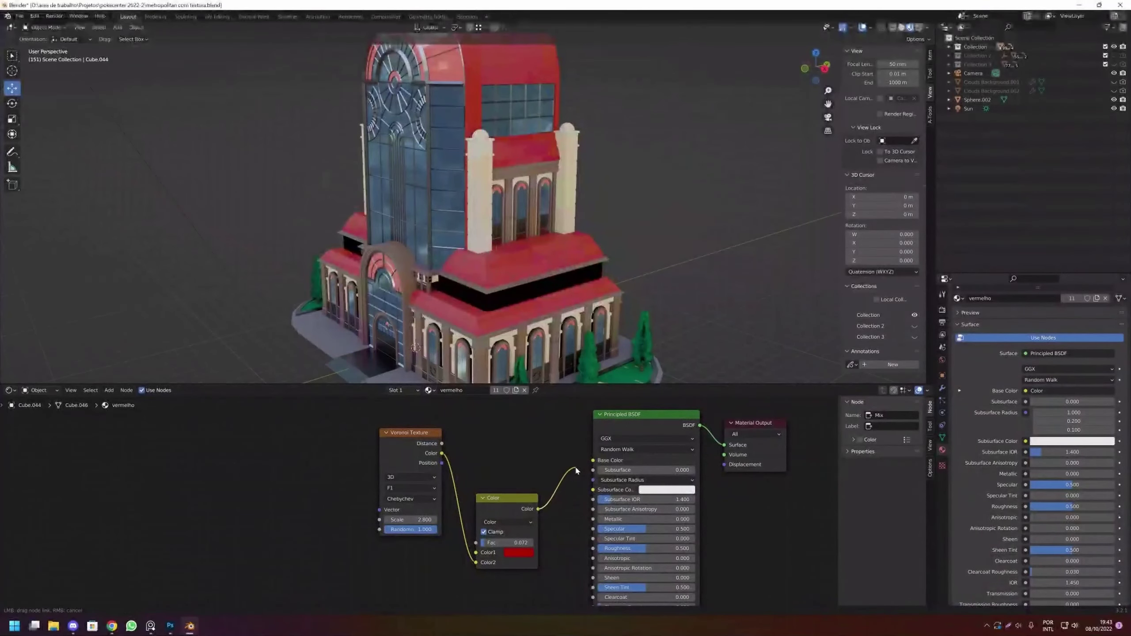
left_click_drag(476, 562, 593, 461)
scroll(505, 264, "up", 2)
scroll(509, 270, "up", 2)
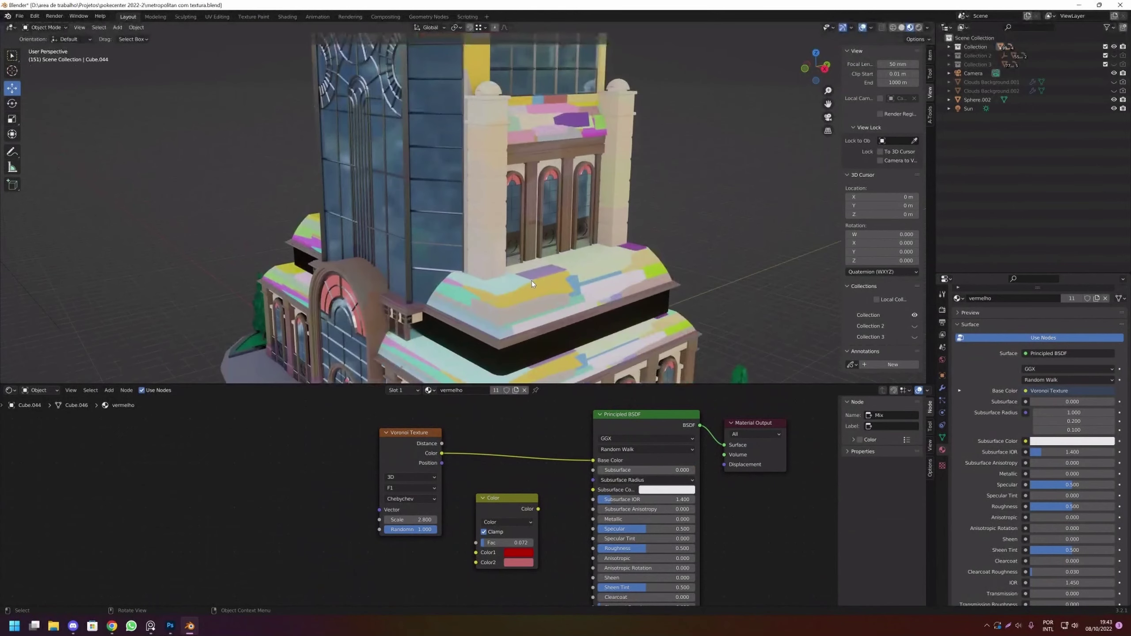
mouse_move(532, 281)
left_mouse_down()
mouse_move(534, 272)
mouse_move(552, 285)
left_mouse_up()
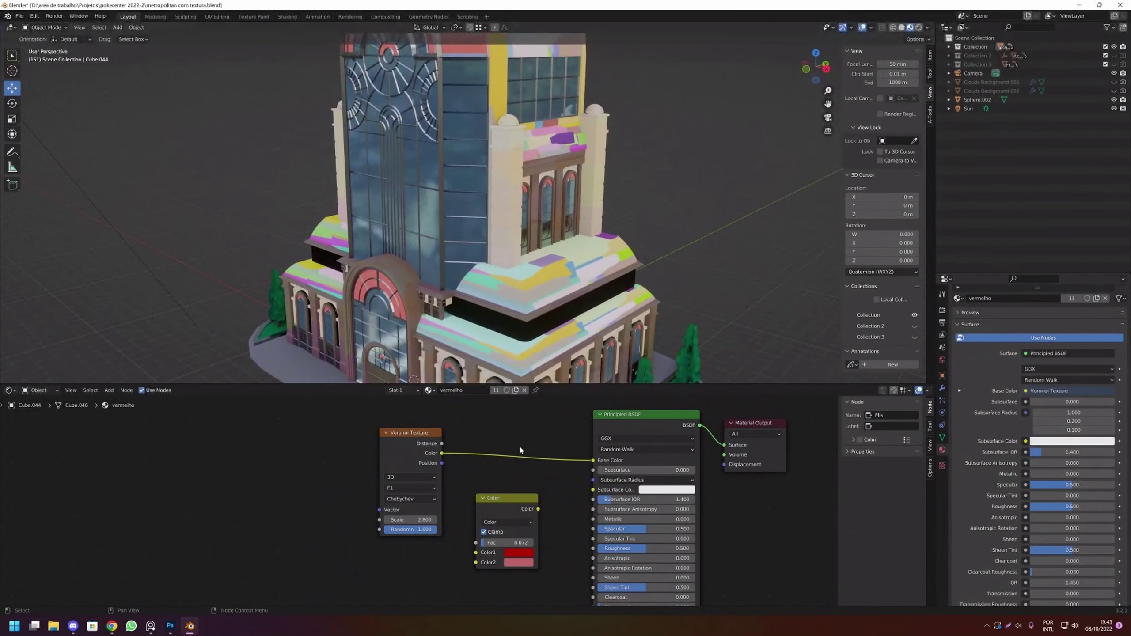
Revert to the red Mix node feeding Base Color and look down at the tower.
key("ctrl+z")
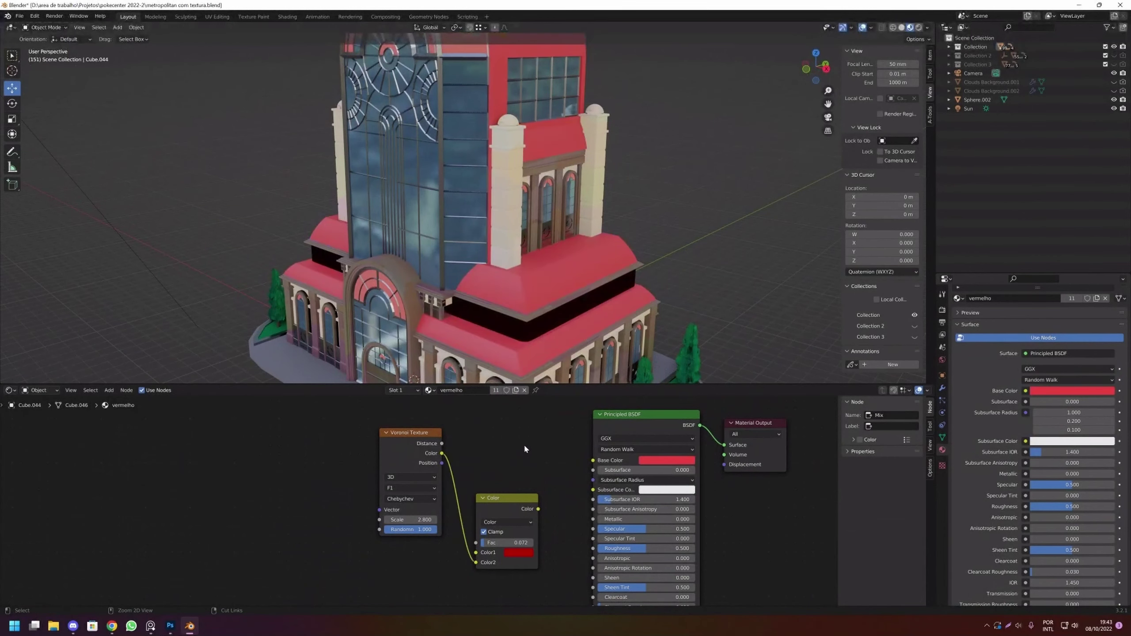
key("ctrl+z")
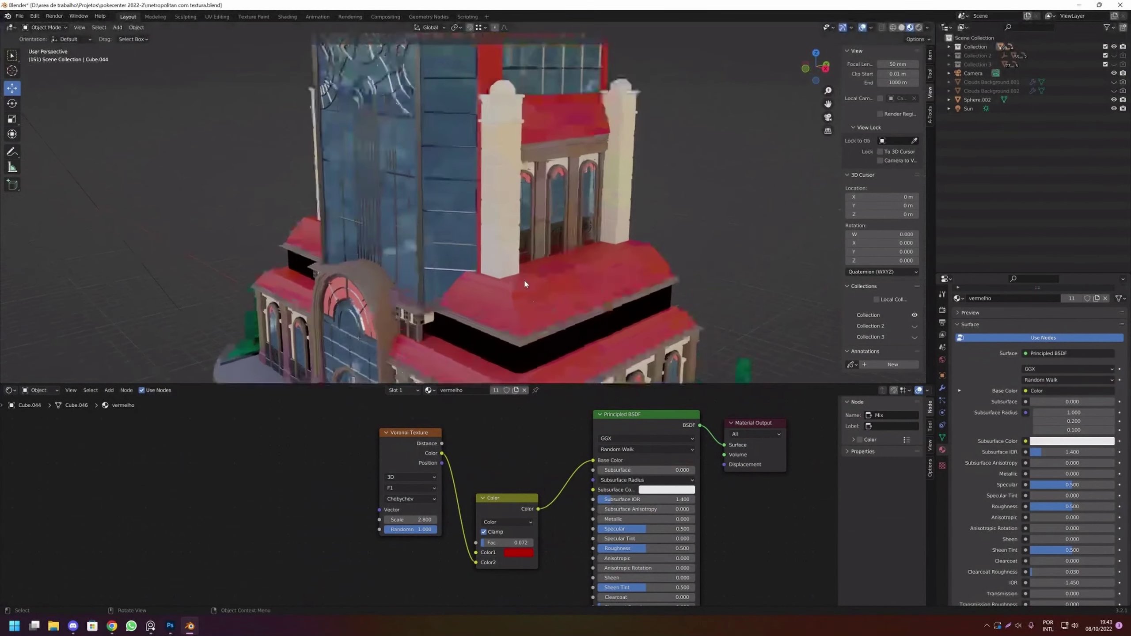
scroll(552, 312, "up", 5)
scroll(559, 312, "down", 5)
scroll(536, 299, "up", 2)
scroll(491, 271, "up", 4)
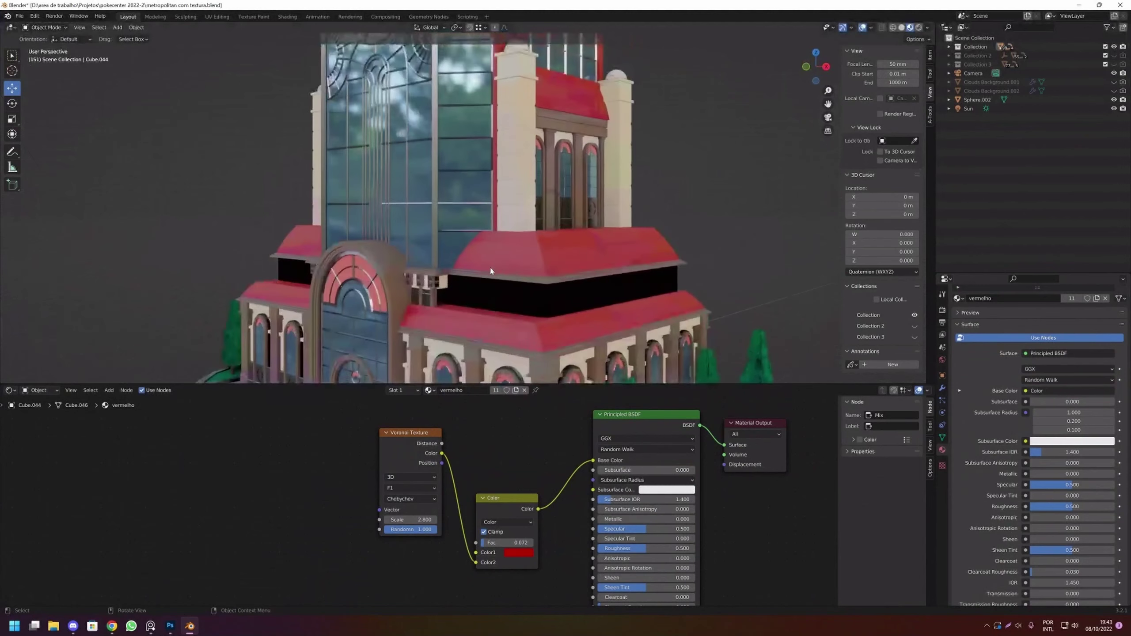
scroll(565, 261, "down", 3)
scroll(534, 304, "down", 2)
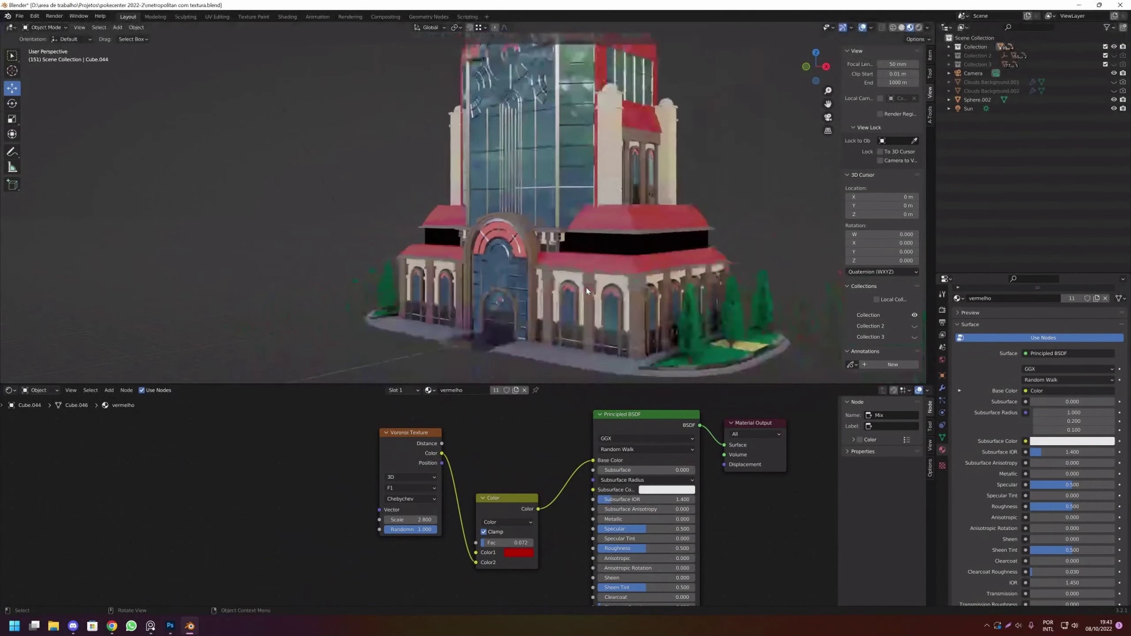
mouse_move(525, 310)
left_mouse_down()
mouse_move(515, 321)
mouse_move(562, 328)
mouse_move(552, 193)
left_mouse_up()
scroll(575, 330, "up", 3)
Select the glass facade and zoom in and out to inspect it closely.
left_click(550, 193)
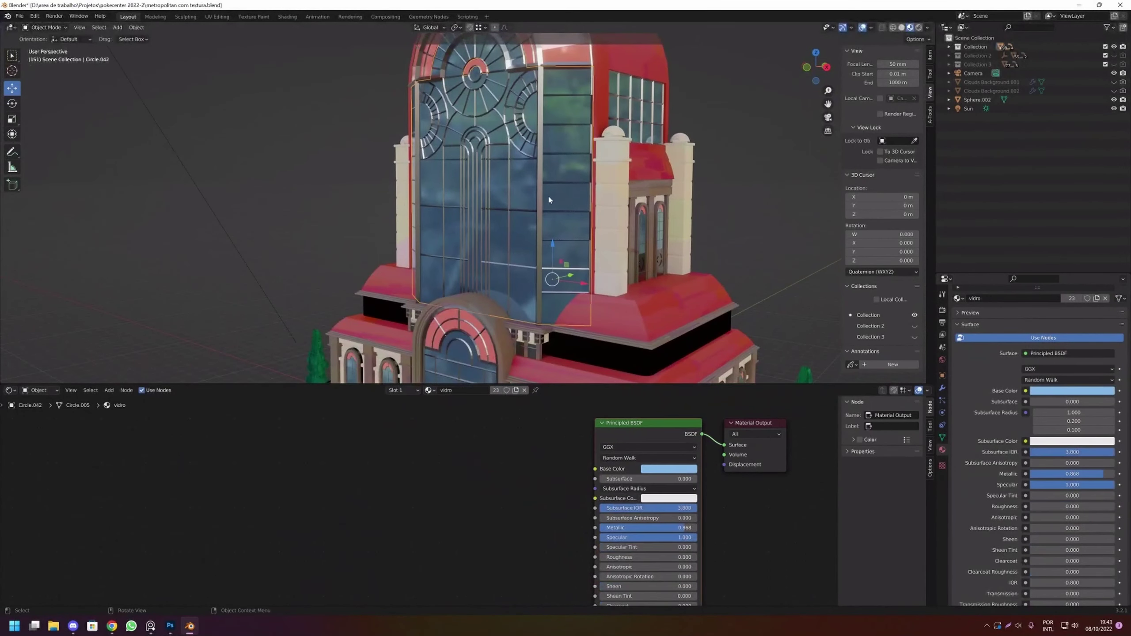
scroll(682, 221, "down", 5)
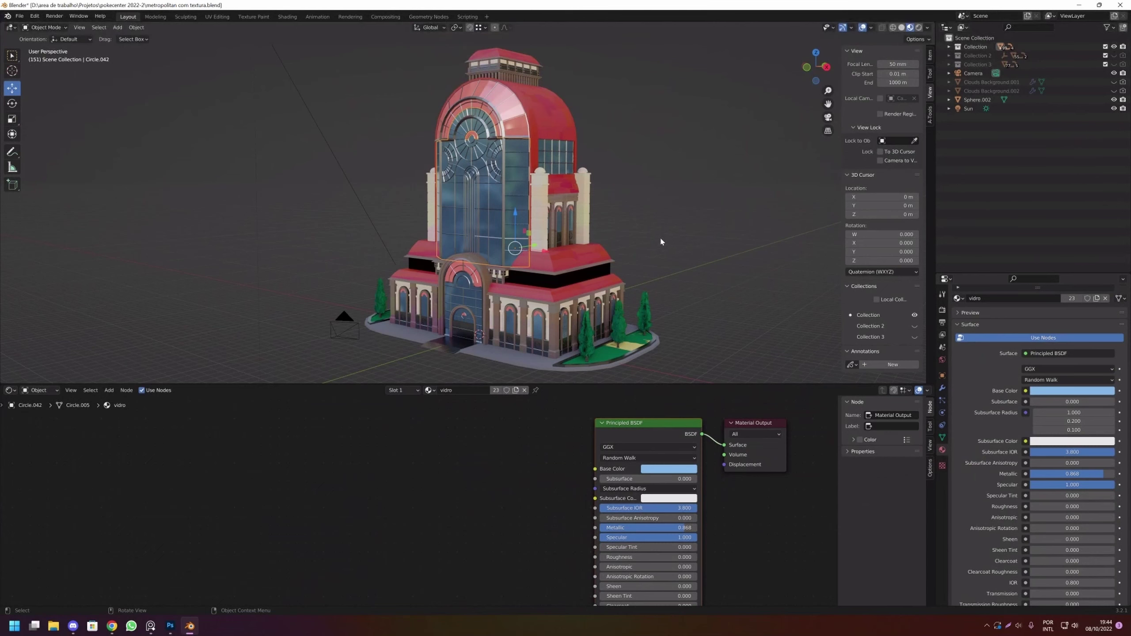
scroll(566, 151, "up", 3)
scroll(564, 150, "up", 2)
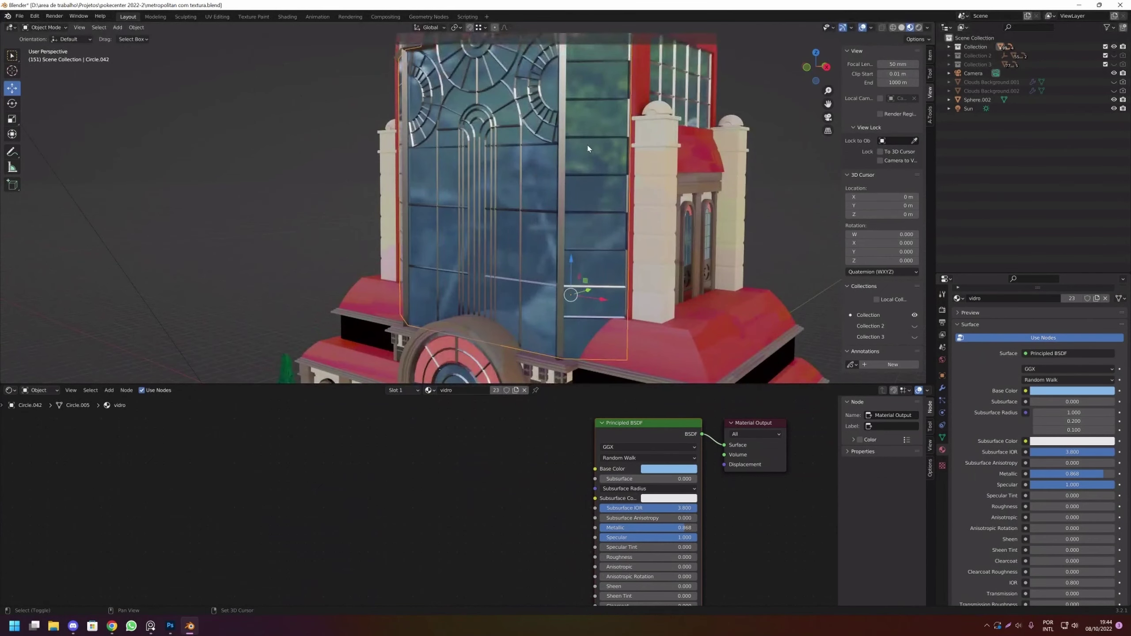
scroll(587, 148, "down", 3)
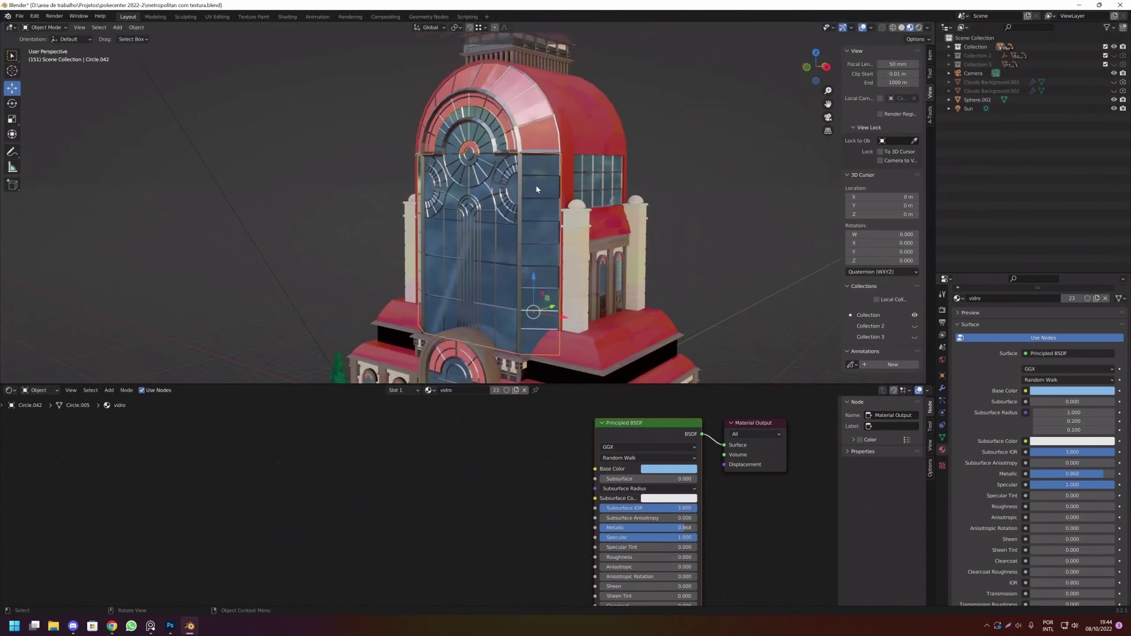
scroll(552, 201, "down", 3)
scroll(515, 210, "down", 2)
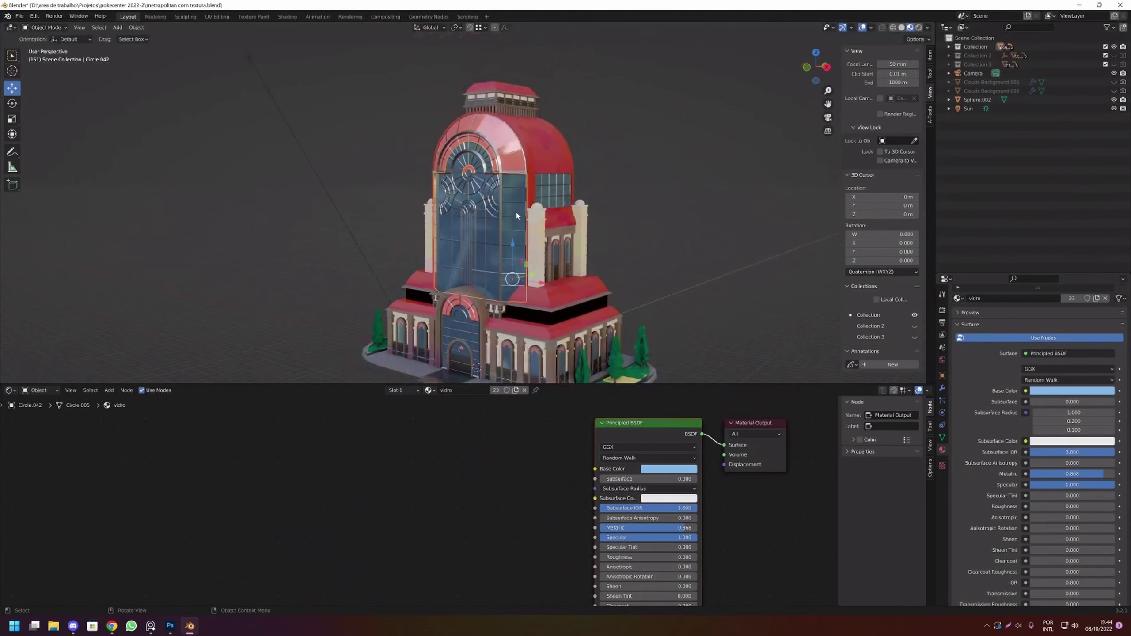
scroll(502, 223, "up", 2)
scroll(503, 227, "up", 2)
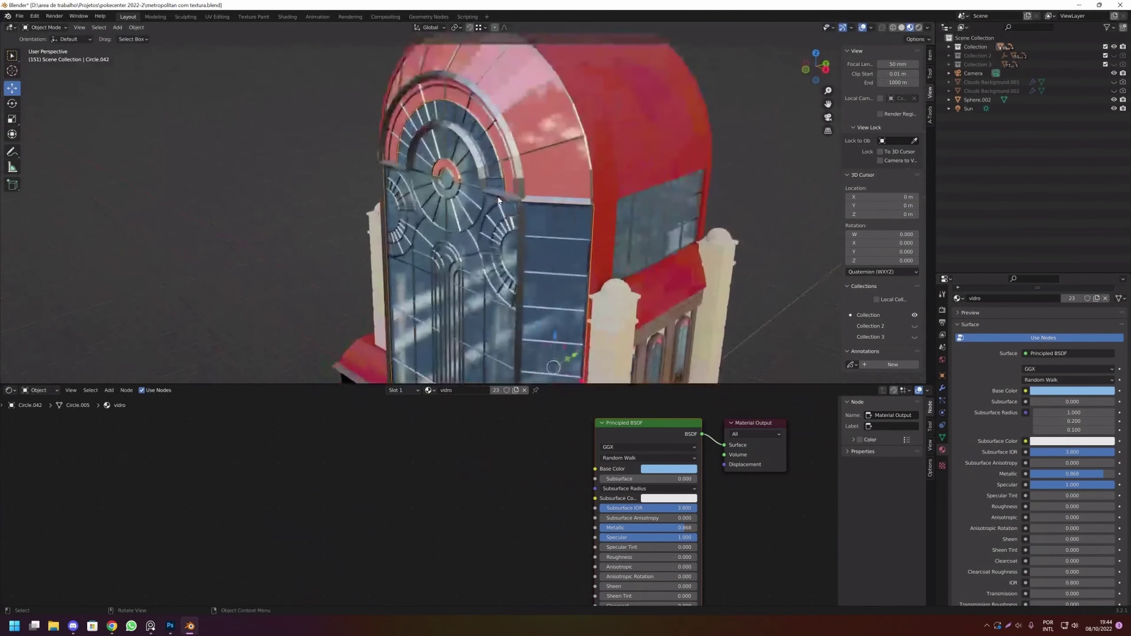
scroll(512, 254, "up", 2)
scroll(527, 298, "up", 2)
scroll(528, 298, "down", 3)
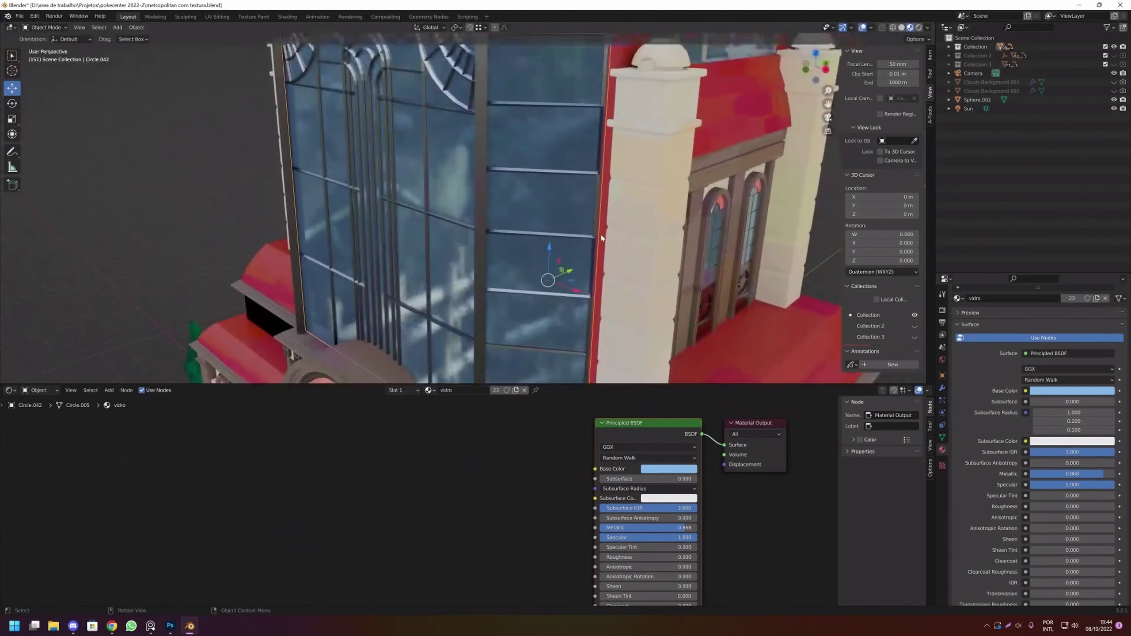
scroll(543, 272, "down", 2)
scroll(521, 250, "up", 1)
scroll(528, 225, "down", 3)
scroll(499, 218, "up", 1)
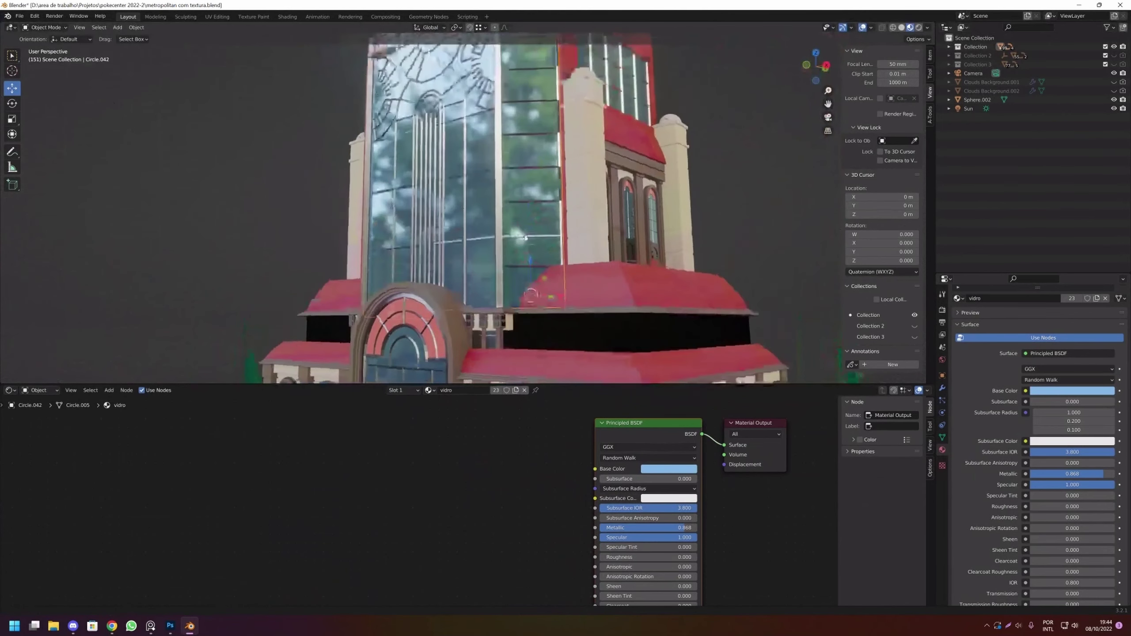
scroll(472, 211, "up", 3)
scroll(472, 211, "down", 1)
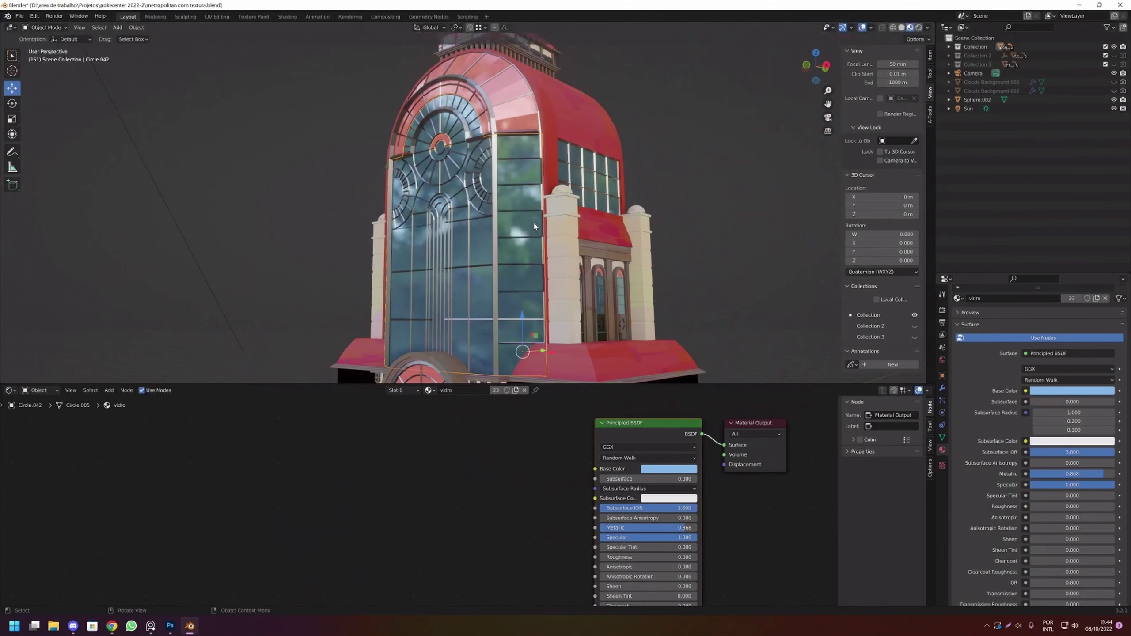
scroll(547, 243, "down", 2)
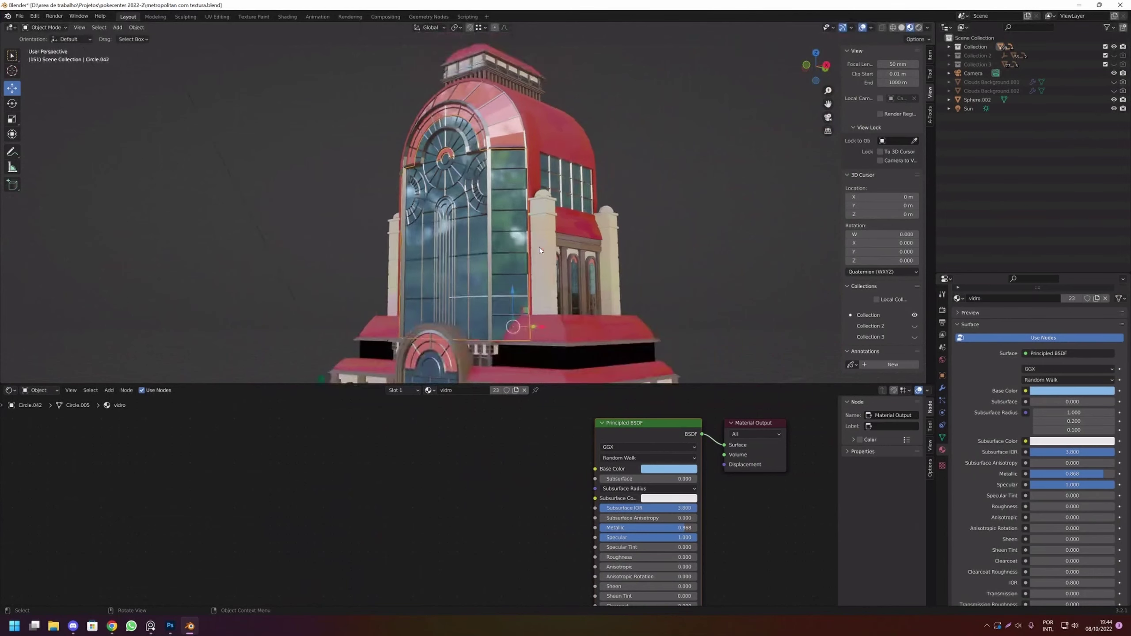
scroll(539, 248, "down", 1)
scroll(502, 237, "up", 2)
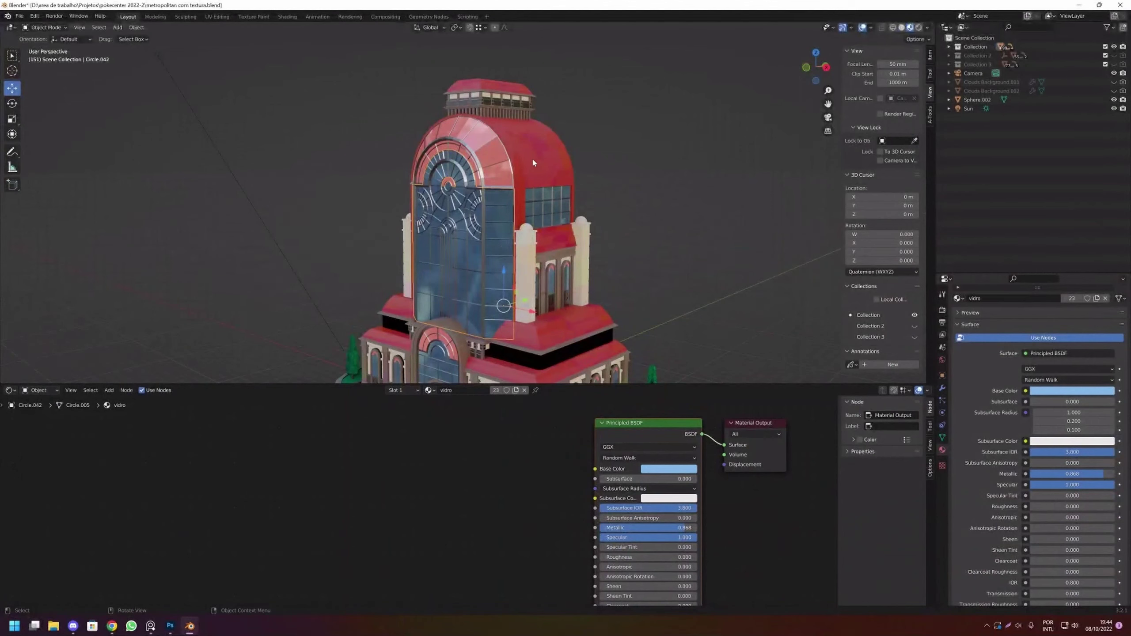
Orbit to face the facade and select the entrance arch frame to show its 'metal' material.
mouse_move(524, 173)
left_mouse_down()
mouse_move(503, 195)
mouse_move(494, 239)
mouse_move(512, 235)
mouse_move(493, 269)
mouse_move(423, 289)
left_mouse_up()
scroll(492, 269, "down", 5)
scroll(423, 290, "up", 5)
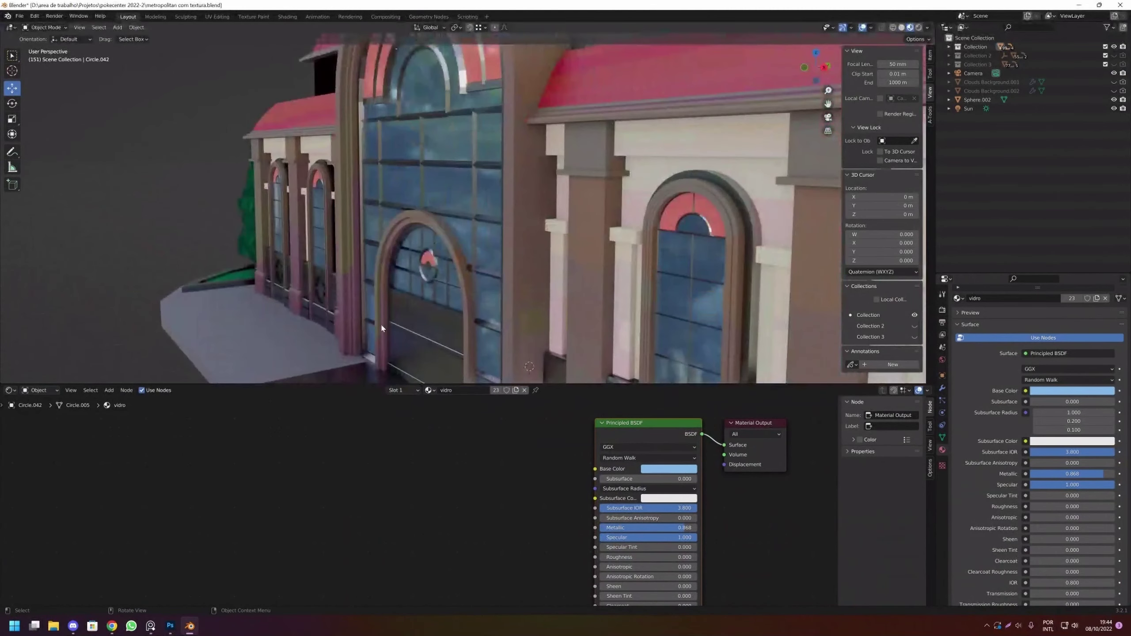
left_click(403, 328)
scroll(403, 329, "down", 3)
left_click_drag(403, 329, 397, 327)
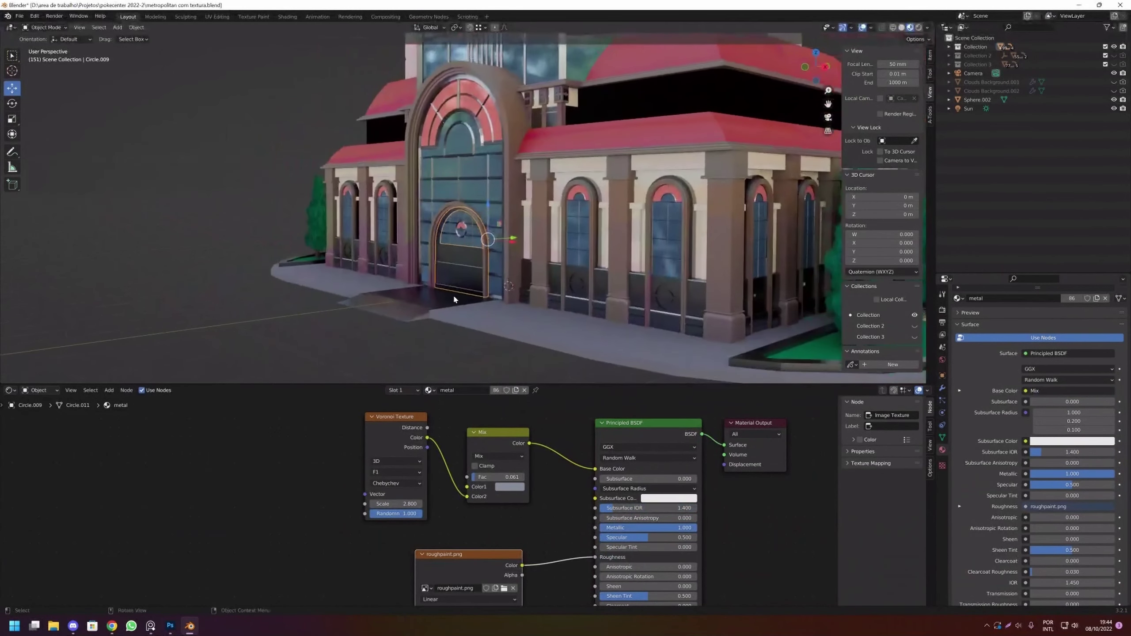
left_click(456, 296)
scroll(460, 300, "up", 3)
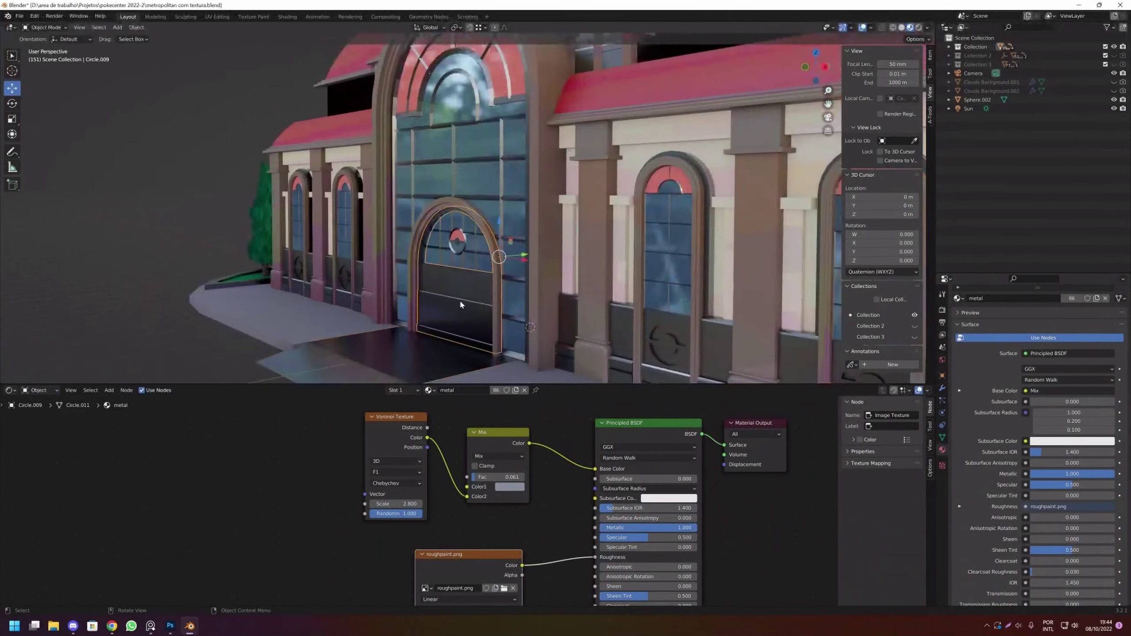
scroll(468, 312, "down", 4)
mouse_move(467, 308)
left_mouse_down()
mouse_move(618, 308)
mouse_move(442, 288)
mouse_move(453, 288)
left_mouse_up()
scroll(489, 285, "up", 3)
scroll(517, 296, "down", 3)
scroll(469, 315, "up", 5)
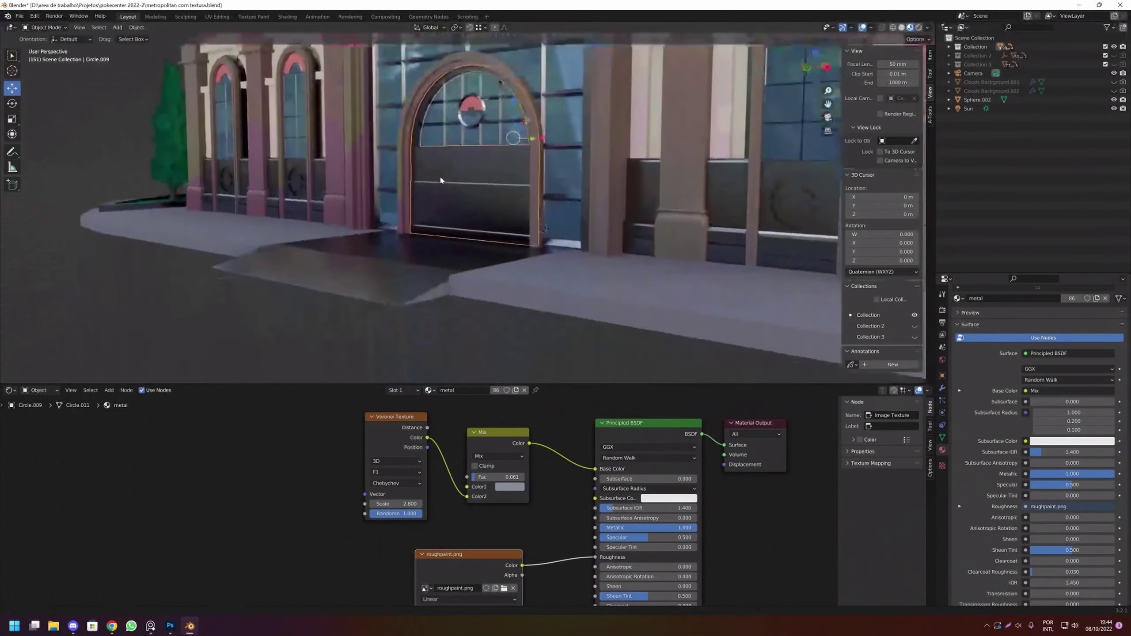
scroll(480, 212, "down", 5)
mouse_move(480, 212)
left_mouse_down()
mouse_move(483, 260)
mouse_move(442, 246)
mouse_move(488, 179)
mouse_move(584, 218)
left_mouse_up()
scroll(442, 247, "down", 4)
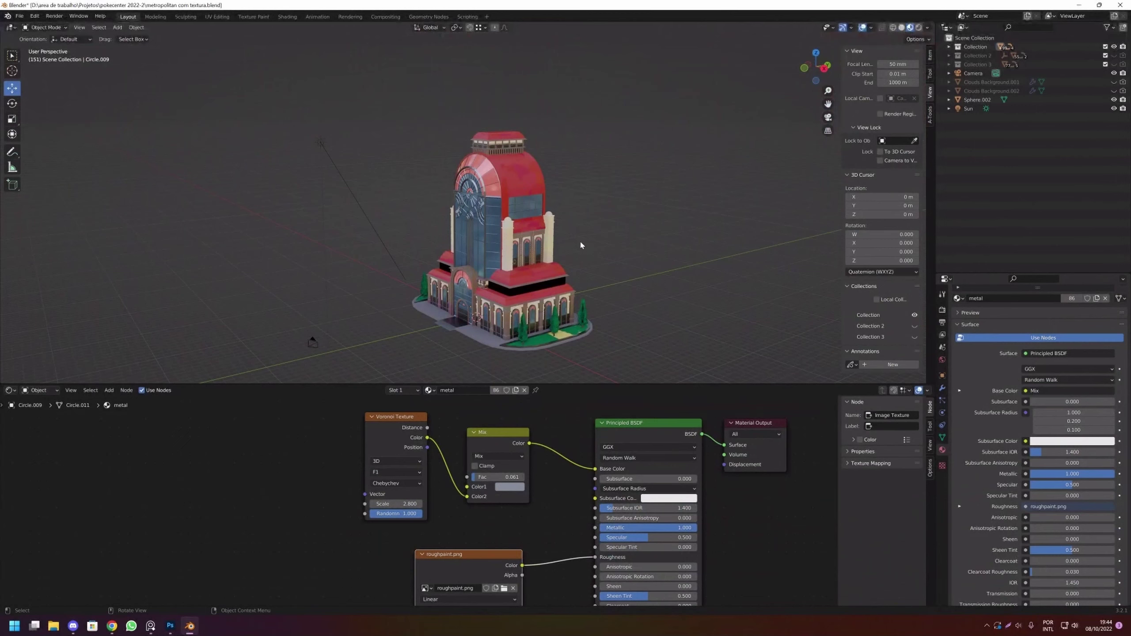
mouse_move(600, 243)
left_mouse_down()
mouse_move(634, 210)
mouse_move(492, 221)
left_mouse_up()
scroll(615, 228, "up", 3)
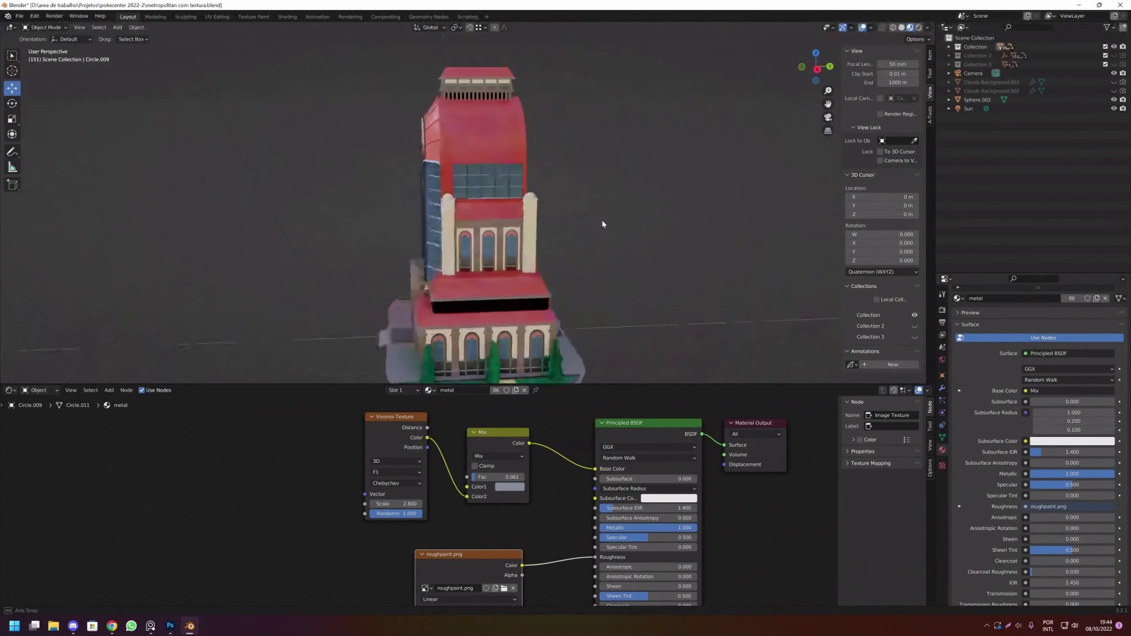
scroll(455, 223, "down", 1)
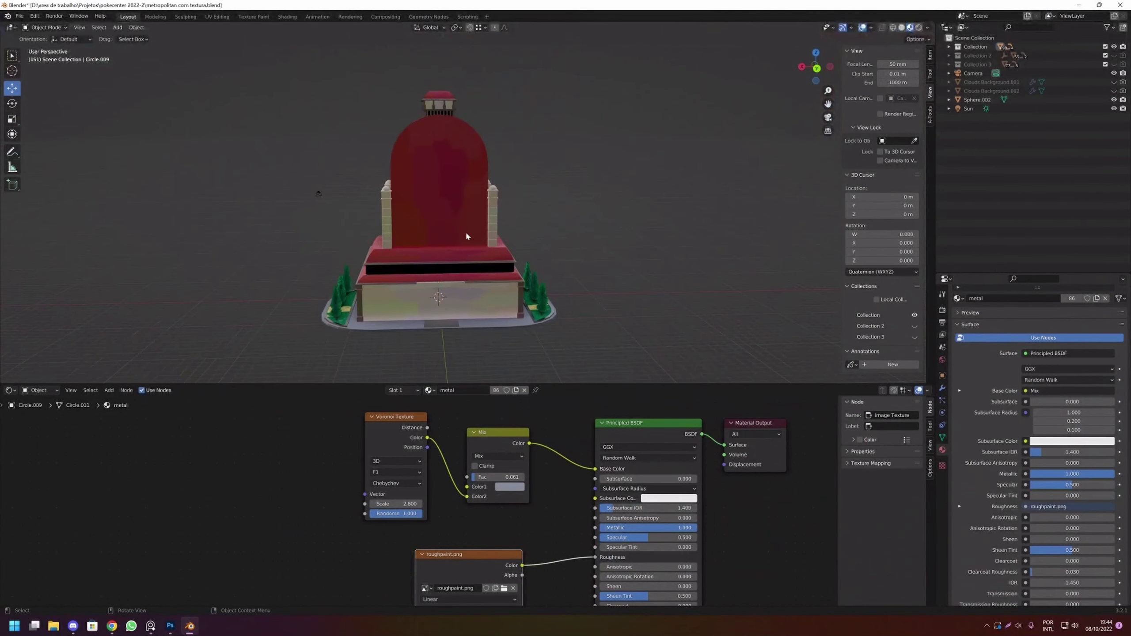
mouse_move(465, 245)
left_mouse_down()
mouse_move(500, 243)
mouse_move(416, 314)
mouse_move(464, 273)
mouse_move(612, 275)
mouse_move(536, 297)
left_mouse_up()
scroll(598, 286, "up", 2)
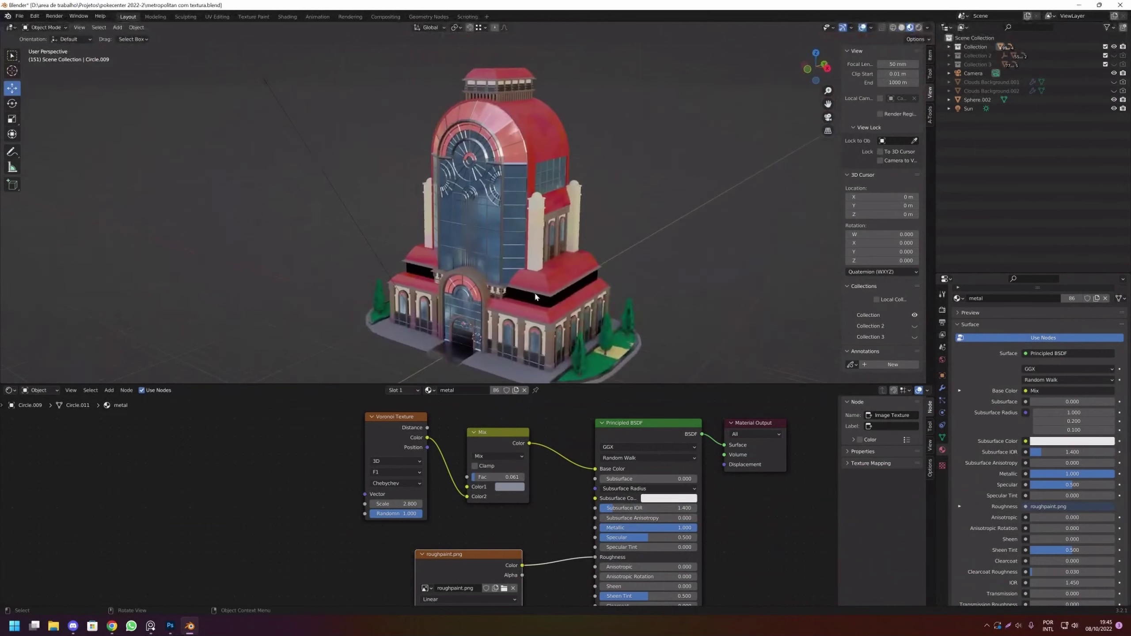
mouse_move(604, 274)
left_mouse_down()
mouse_move(442, 270)
mouse_move(520, 279)
mouse_move(576, 266)
mouse_move(580, 252)
mouse_move(484, 269)
left_mouse_up()
scroll(484, 269, "up", 1)
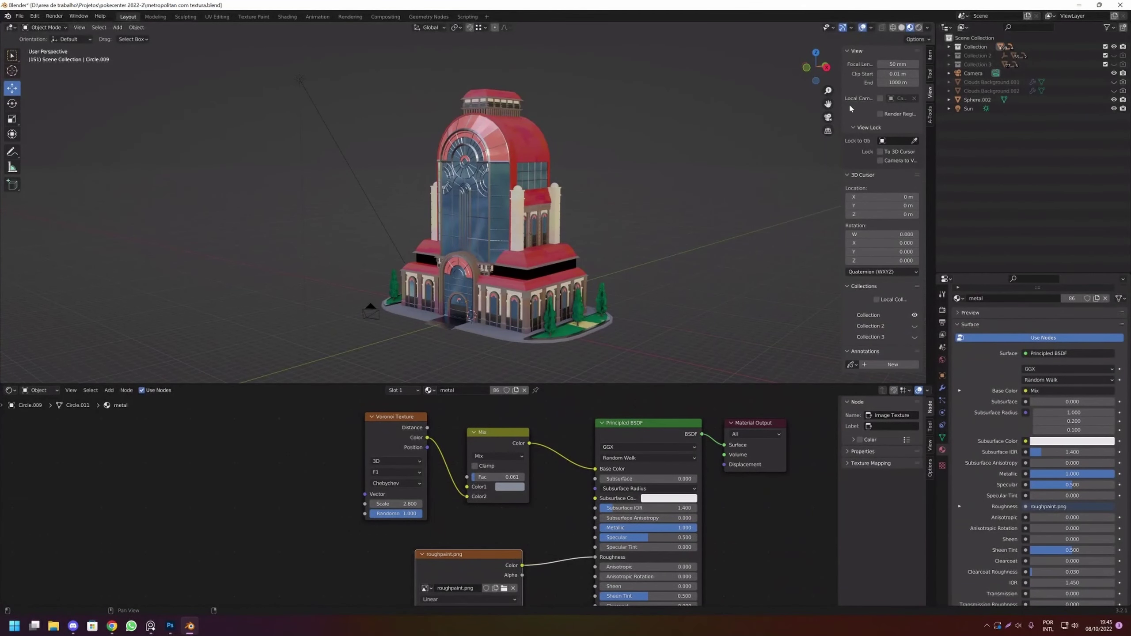
Switch to camera view, collapse the node editor and unhide the cloud background planes.
left_click(828, 117)
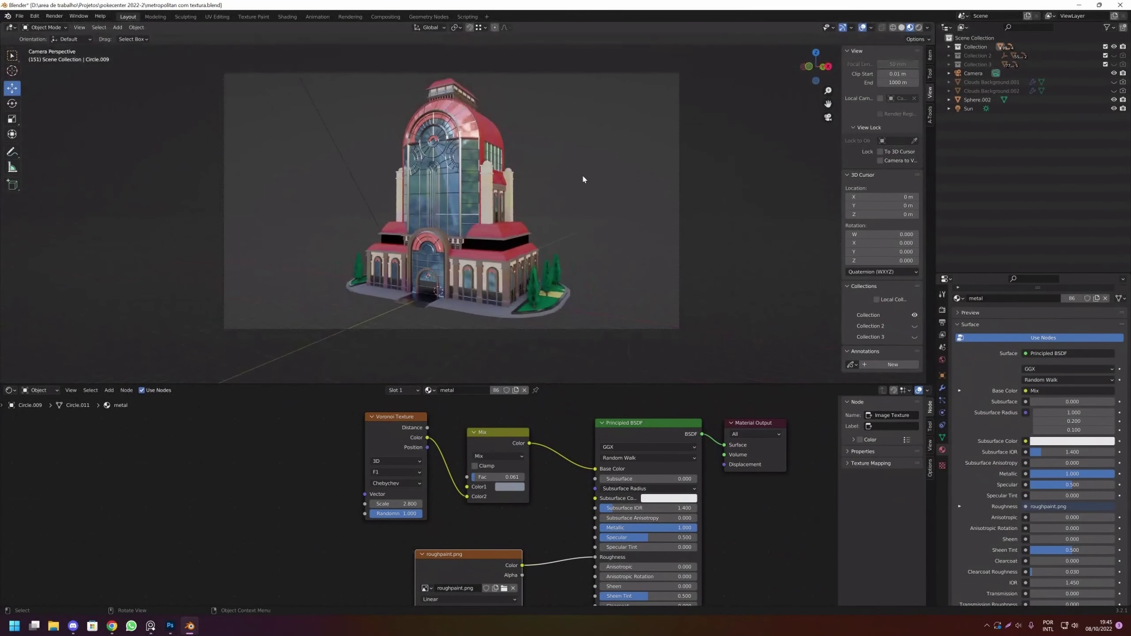
left_click_drag(566, 384, 550, 596)
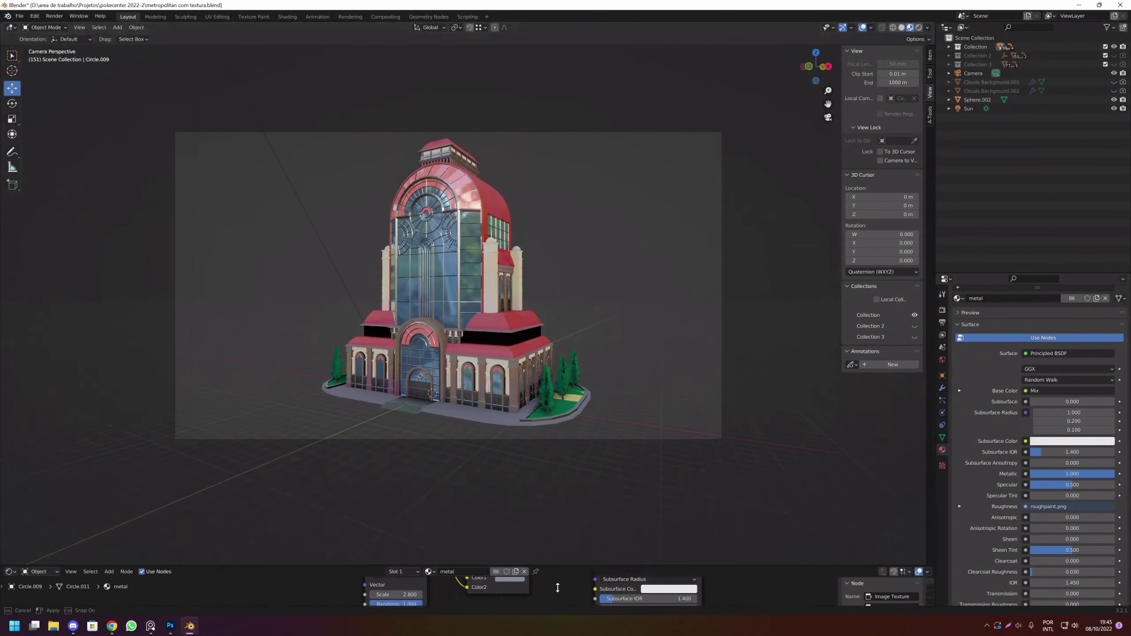
scroll(485, 343, "up", 1)
scroll(484, 343, "up", 1)
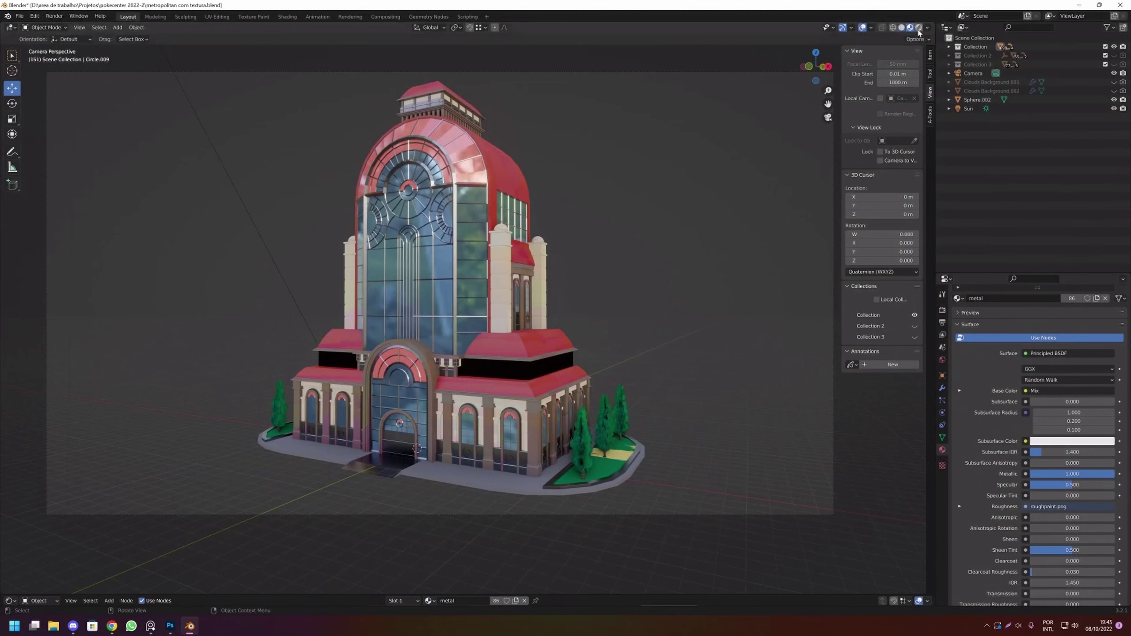
left_click(1114, 82)
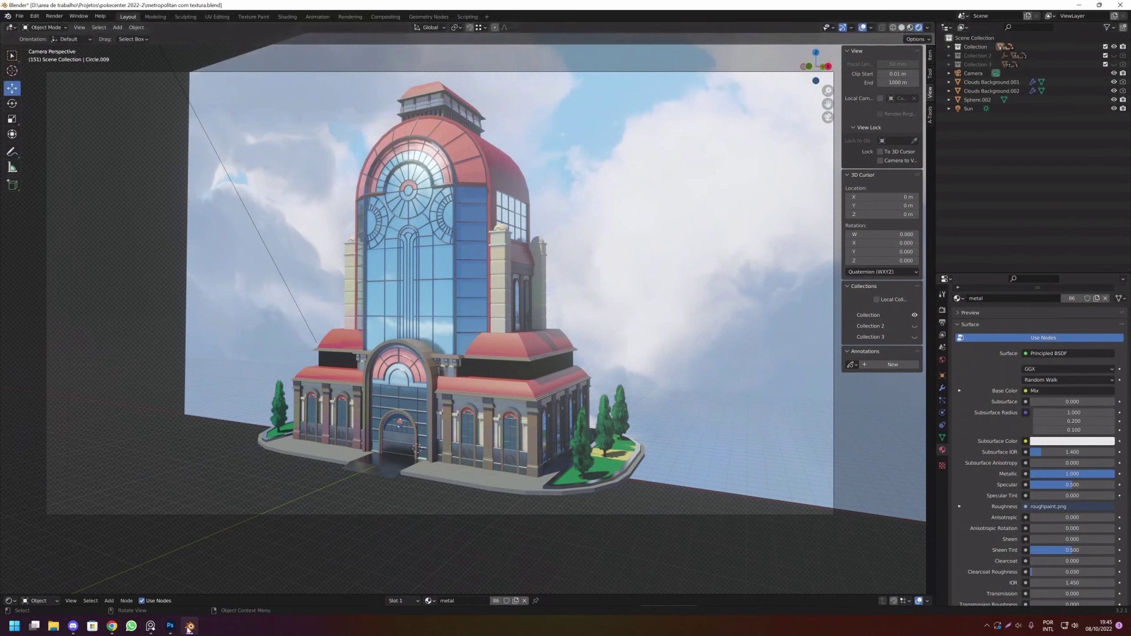
Launch FotoSketcher from the Start menu app list.
left_click(14, 626)
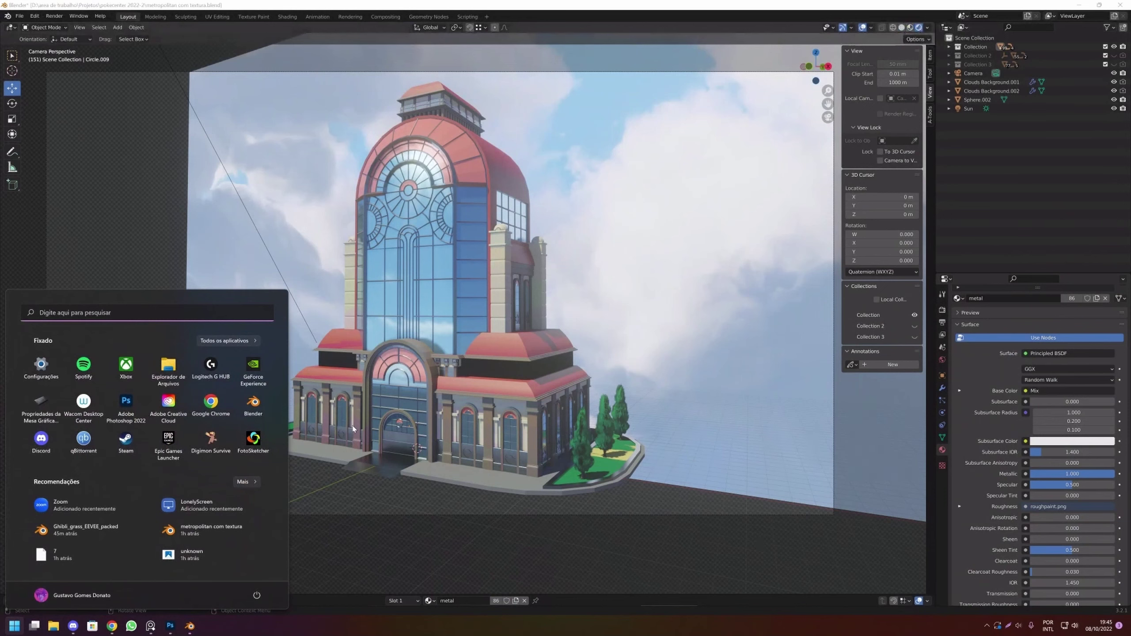
left_click(349, 508)
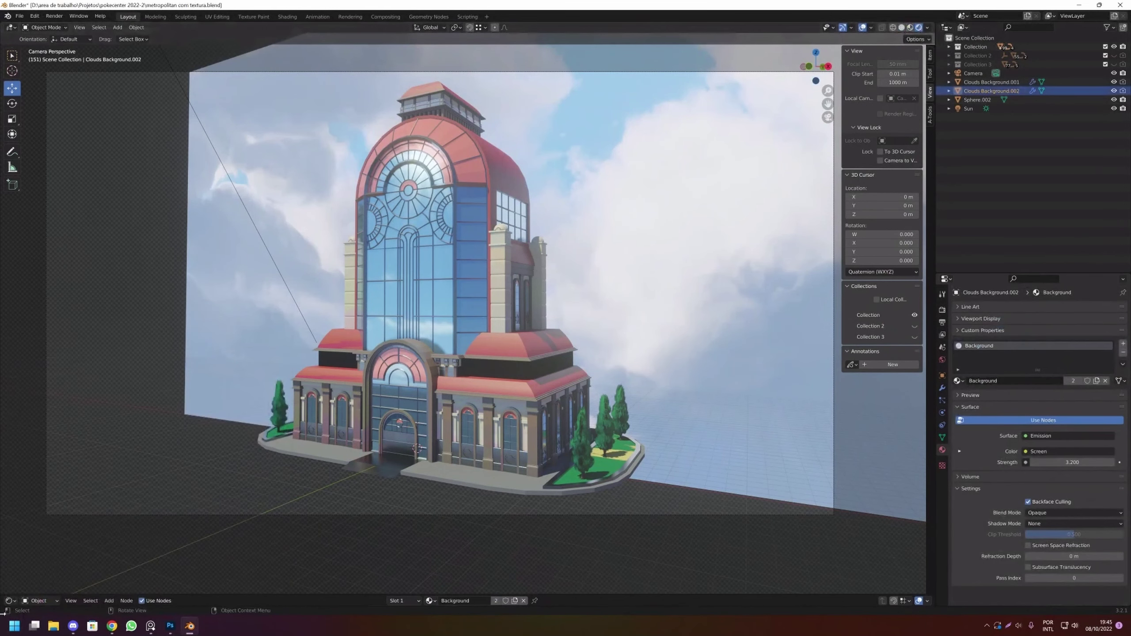
left_click(14, 626)
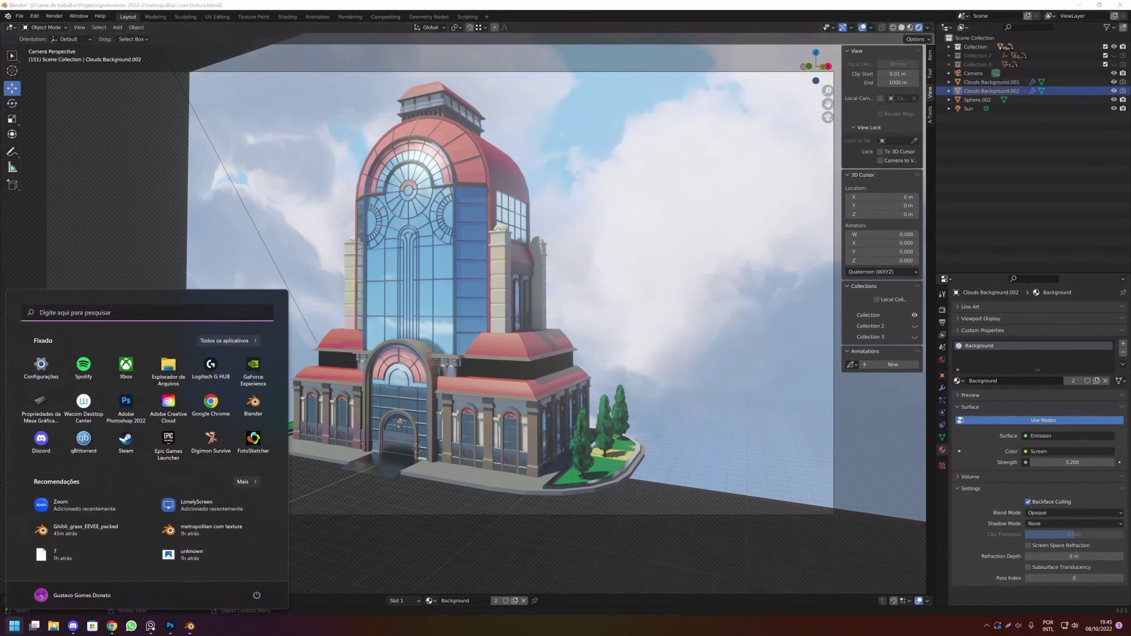
left_click(252, 446)
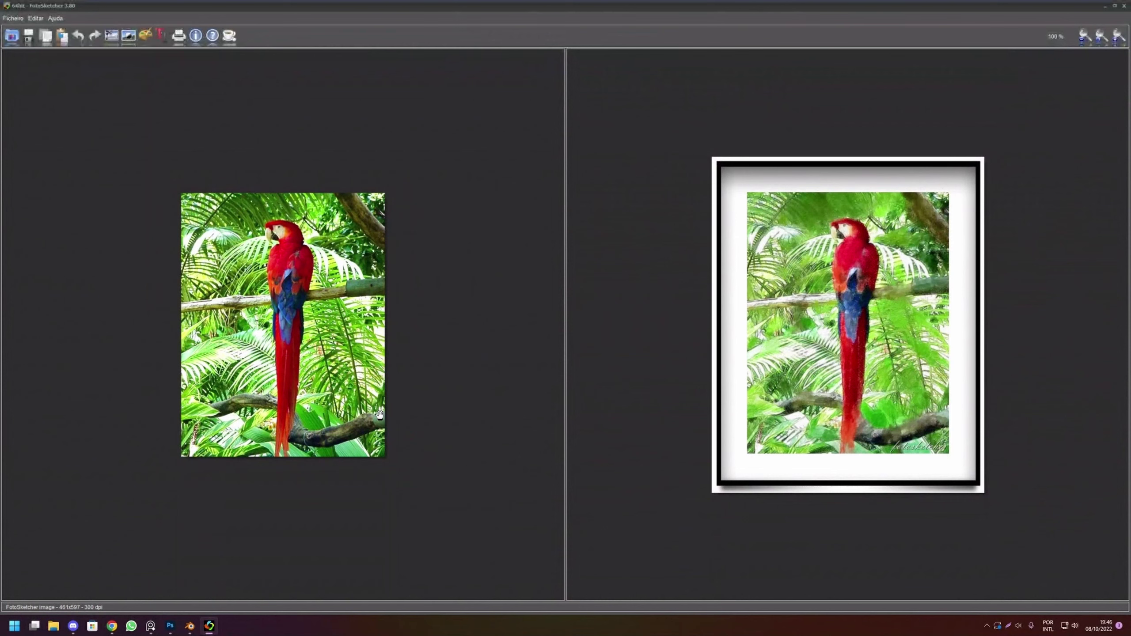
Bring up FotoSketcher's Open dialog listing the pokecenter 2022-2 folder's Pokemon Center renders.
scroll(379, 414, "down", 2)
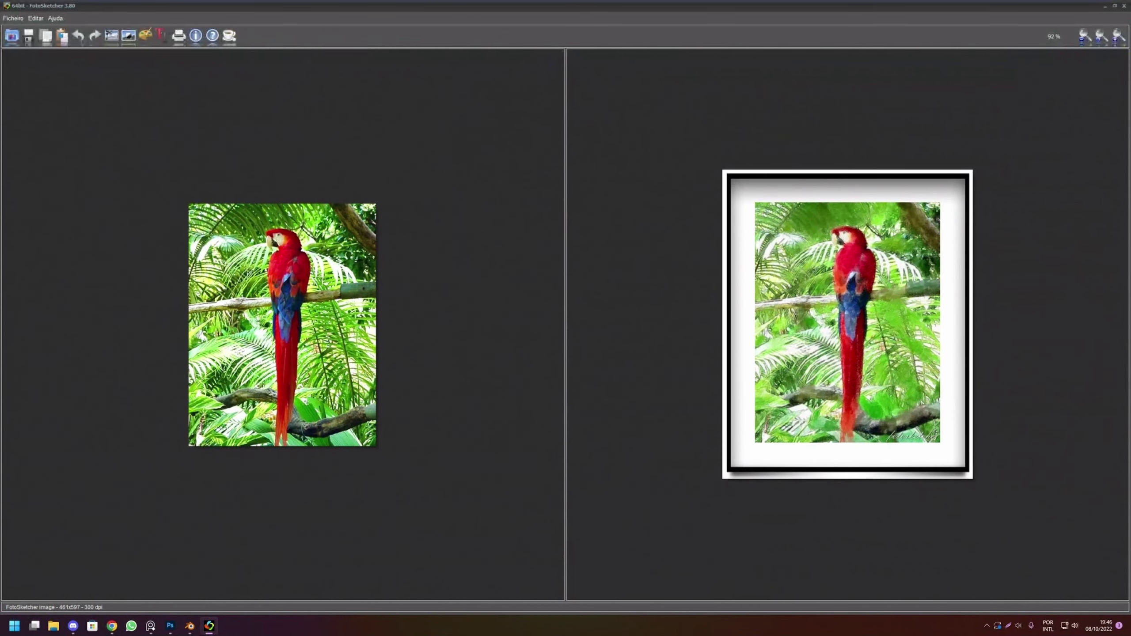
scroll(300, 250, "down", 1)
scroll(301, 250, "up", 3)
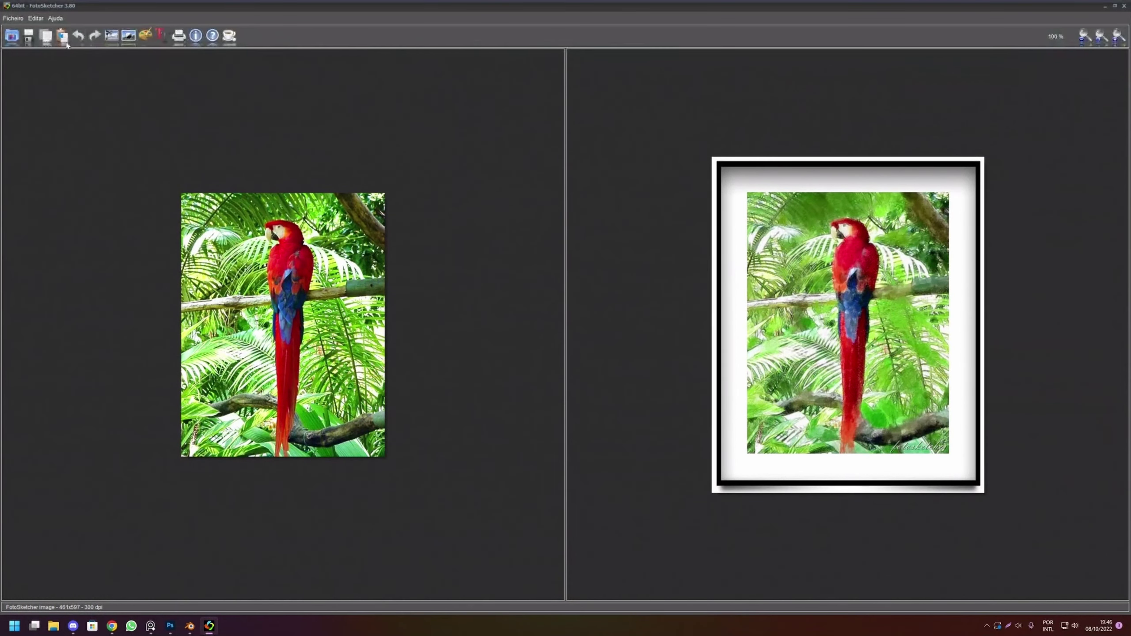
left_click(12, 35)
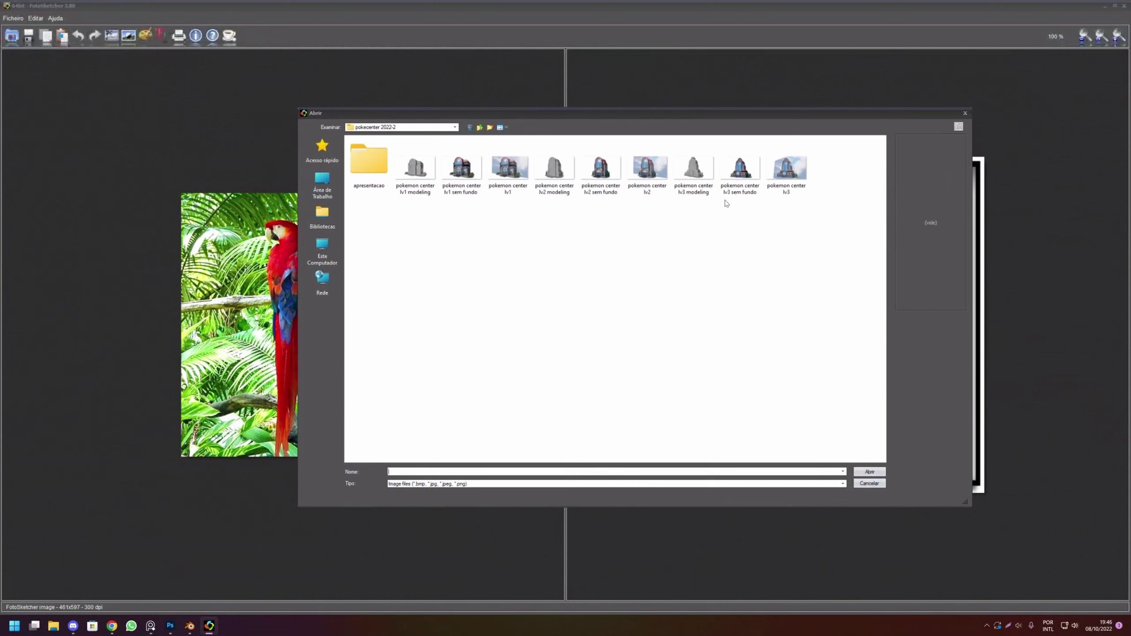
Load pokemon center lv3.png and browse the Estilo de desenho list in Parâmetros do desenho.
key("Escape")
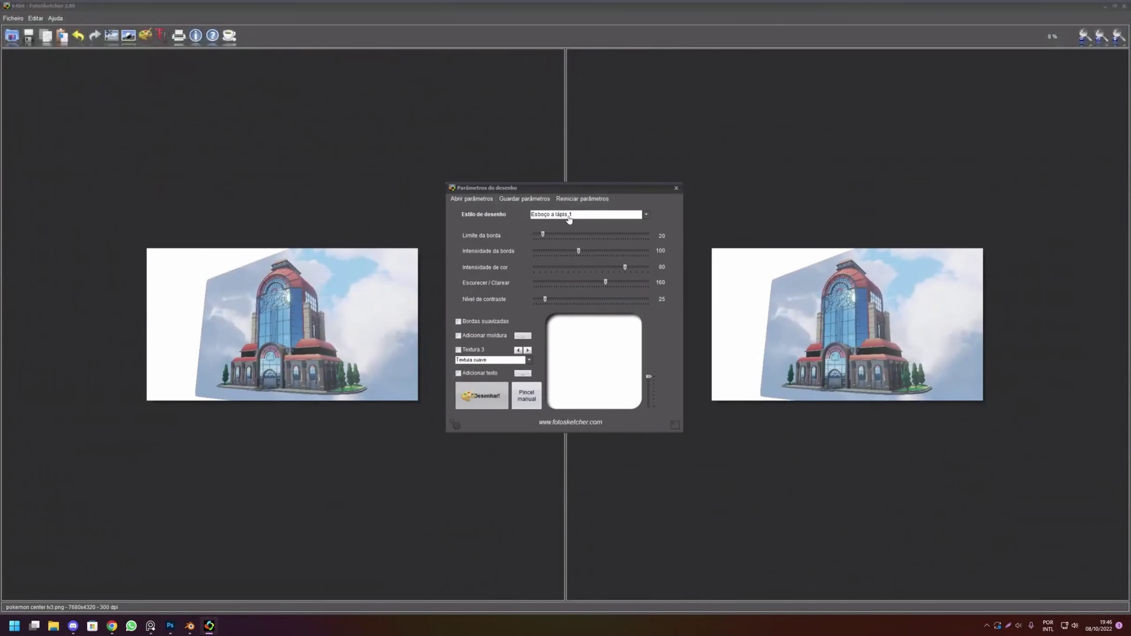
left_click(568, 215)
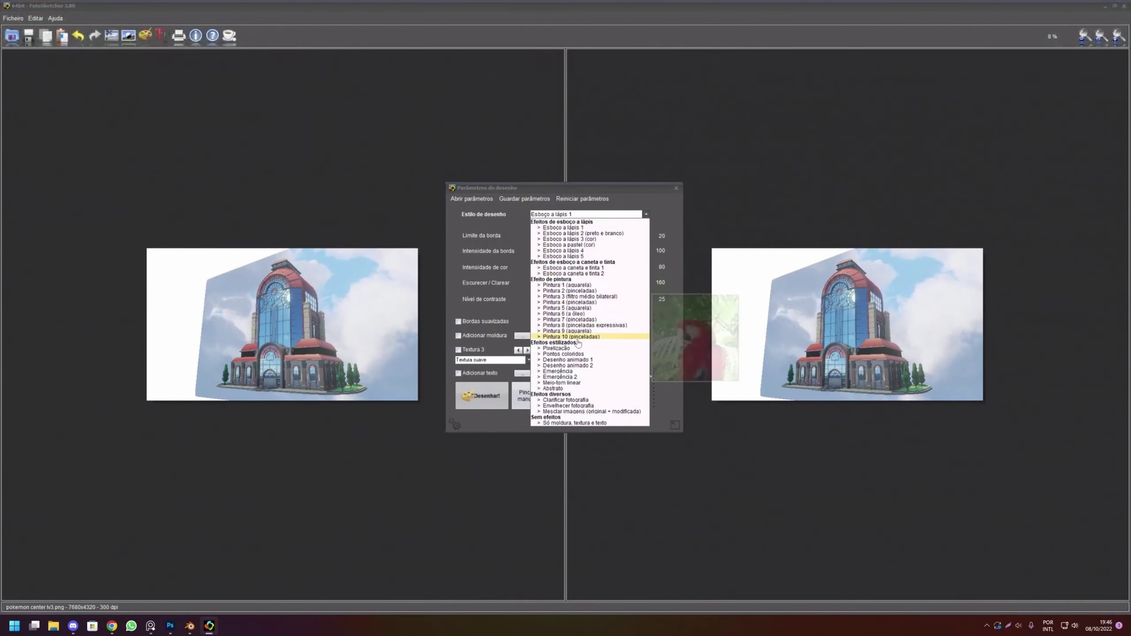
left_click(475, 195)
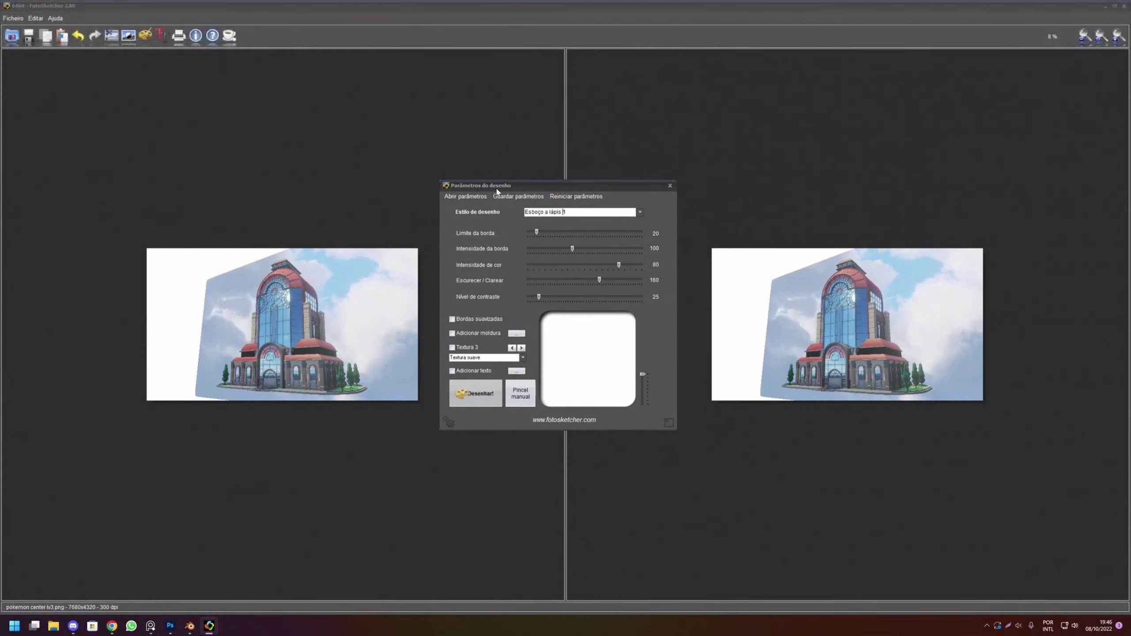
mouse_move(506, 192)
left_mouse_down()
mouse_move(497, 191)
mouse_move(528, 202)
left_mouse_up()
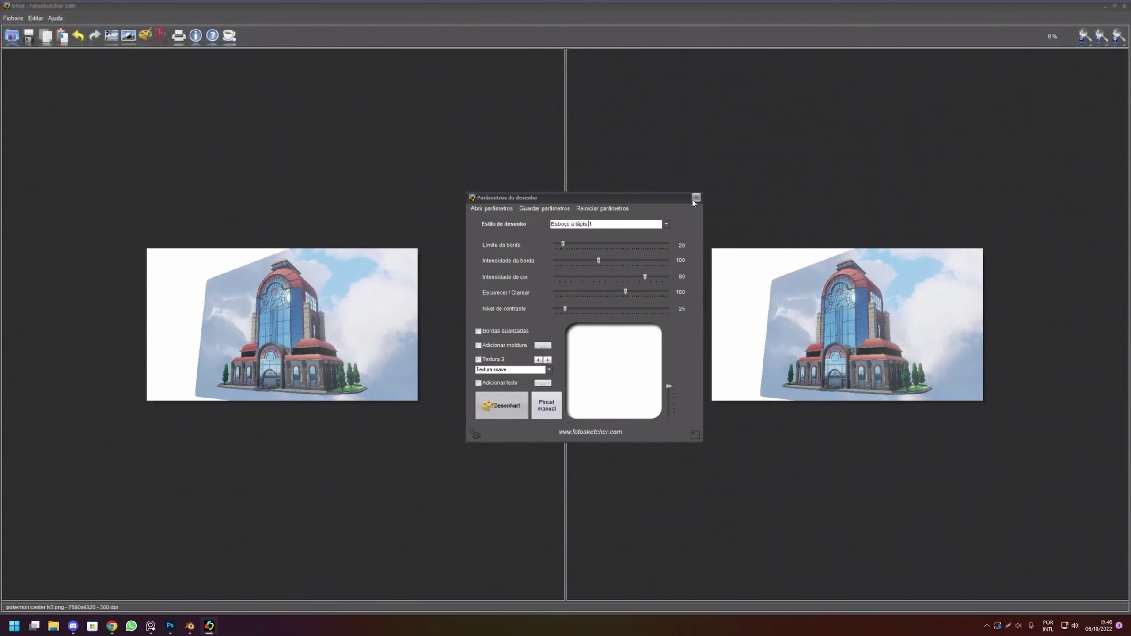
left_click(696, 198)
left_click(145, 35)
left_click(573, 226)
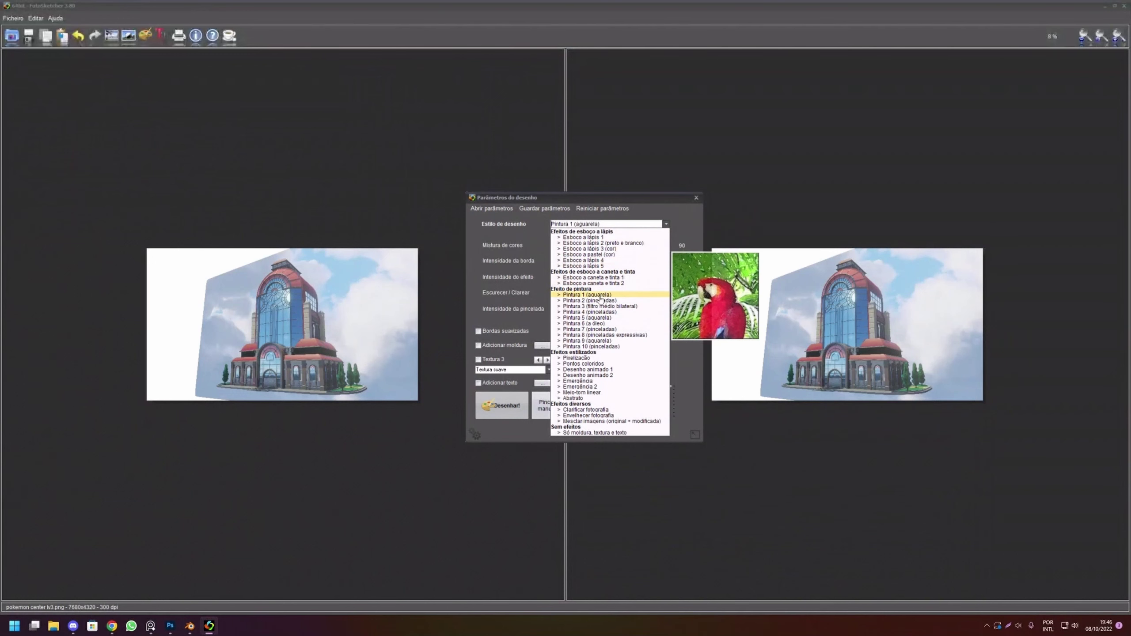
Choose the Pintura 1 (aquarela) style and frame the preview on the entrance arch.
left_click(600, 296)
scroll(424, 265, "up", 2)
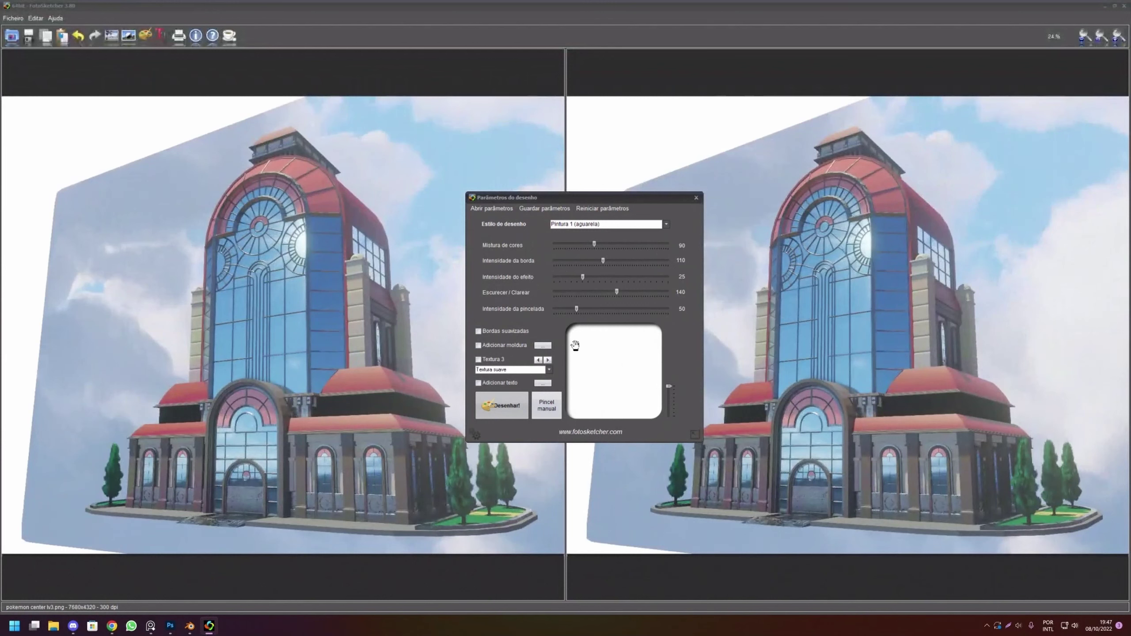
left_click_drag(669, 386, 669, 415)
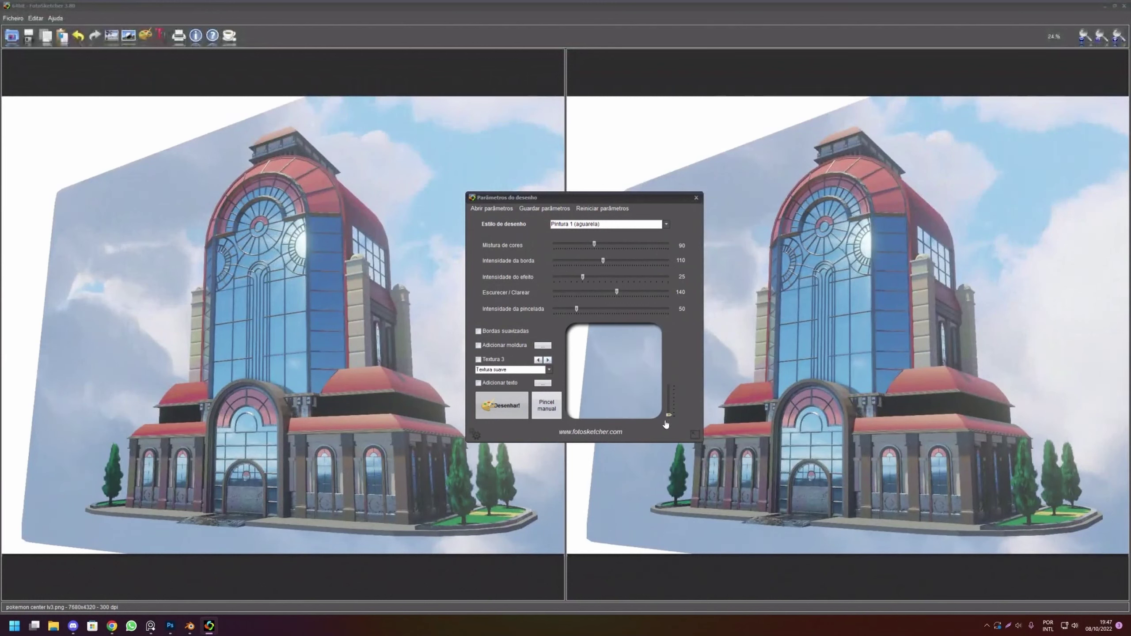
left_click_drag(619, 366, 642, 401)
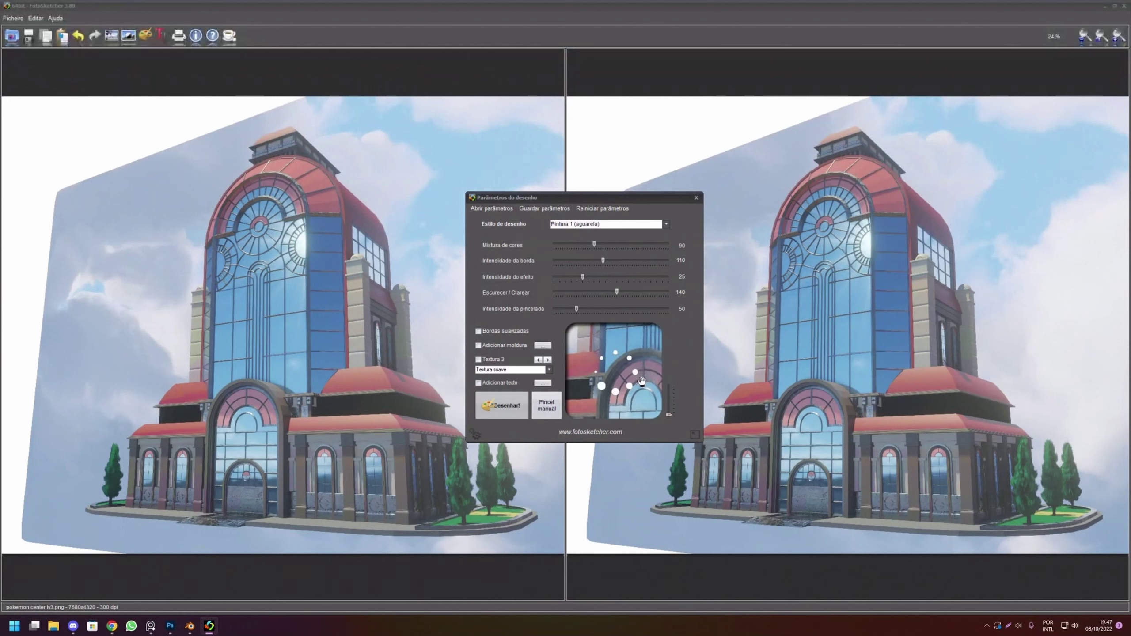
left_click_drag(657, 335, 630, 359)
Disable Bordas suavizadas, keep Textura suave, render the watercolour, then switch to Photoshop.
left_click(487, 334)
left_click(509, 372)
left_click(527, 369)
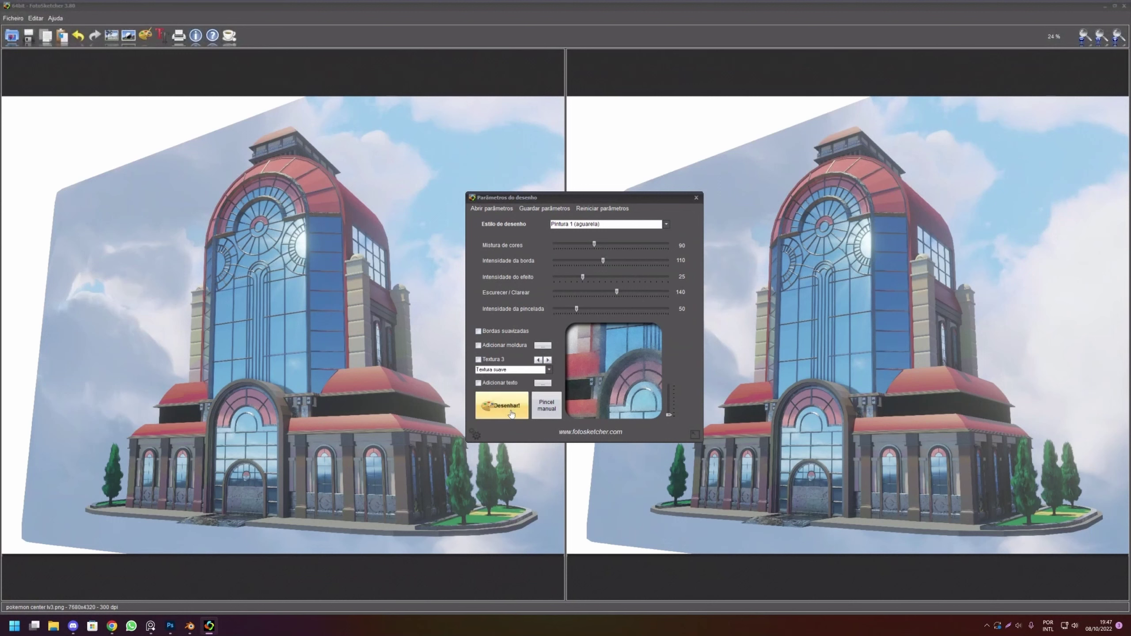
left_click(502, 406)
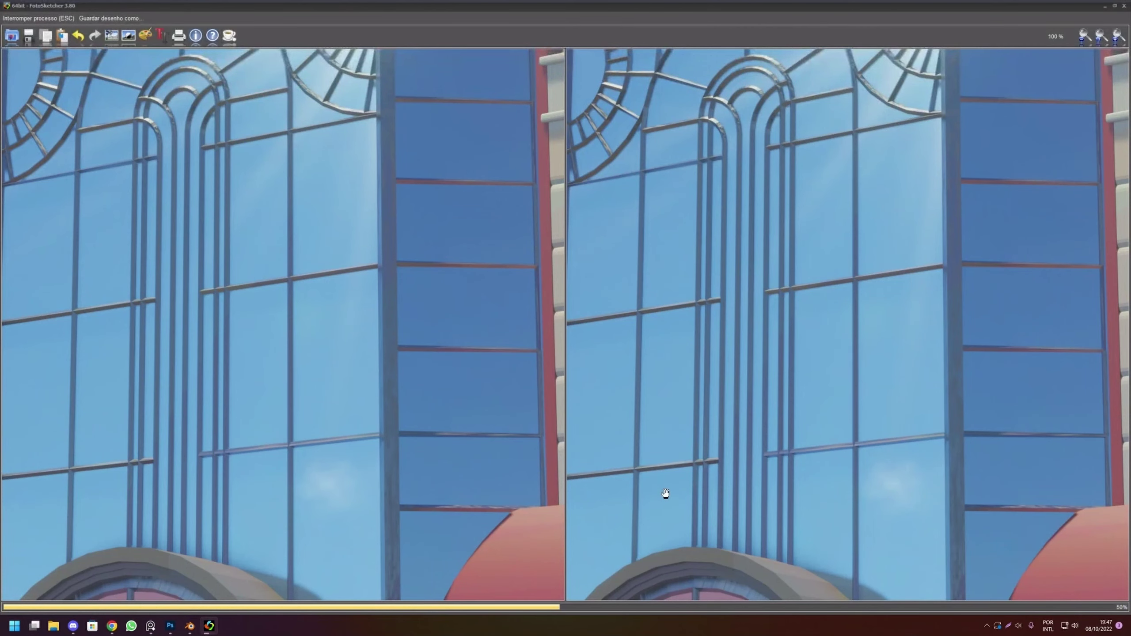
left_click(170, 626)
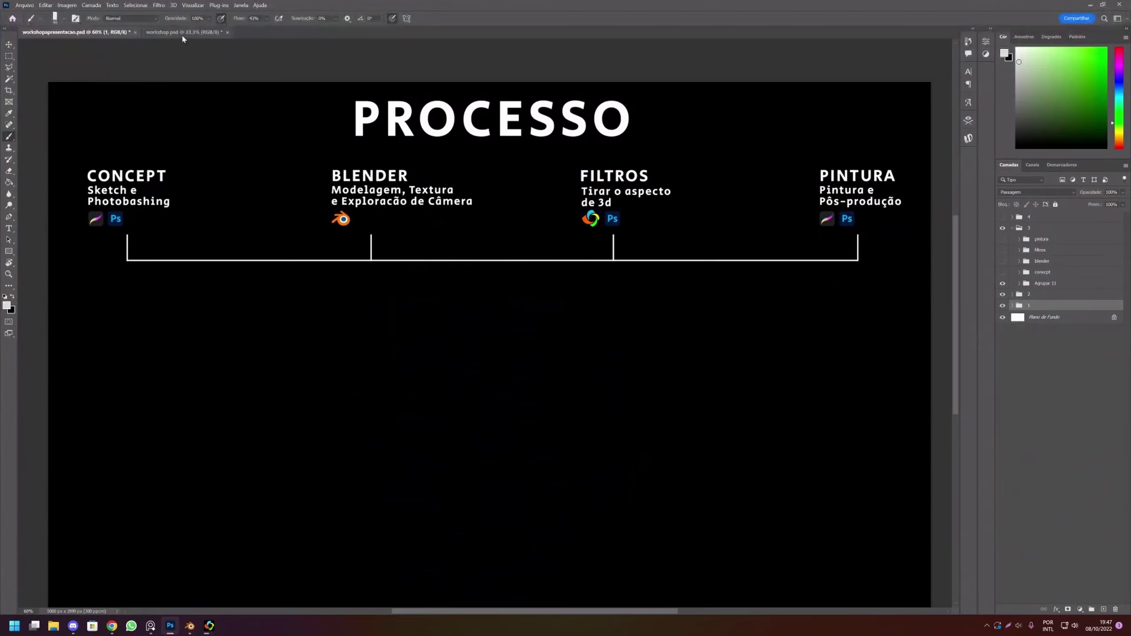
In workshop.psd, zoom on the building, hide Camada 1 copiar and show pokemon center lv3.
left_click(185, 32)
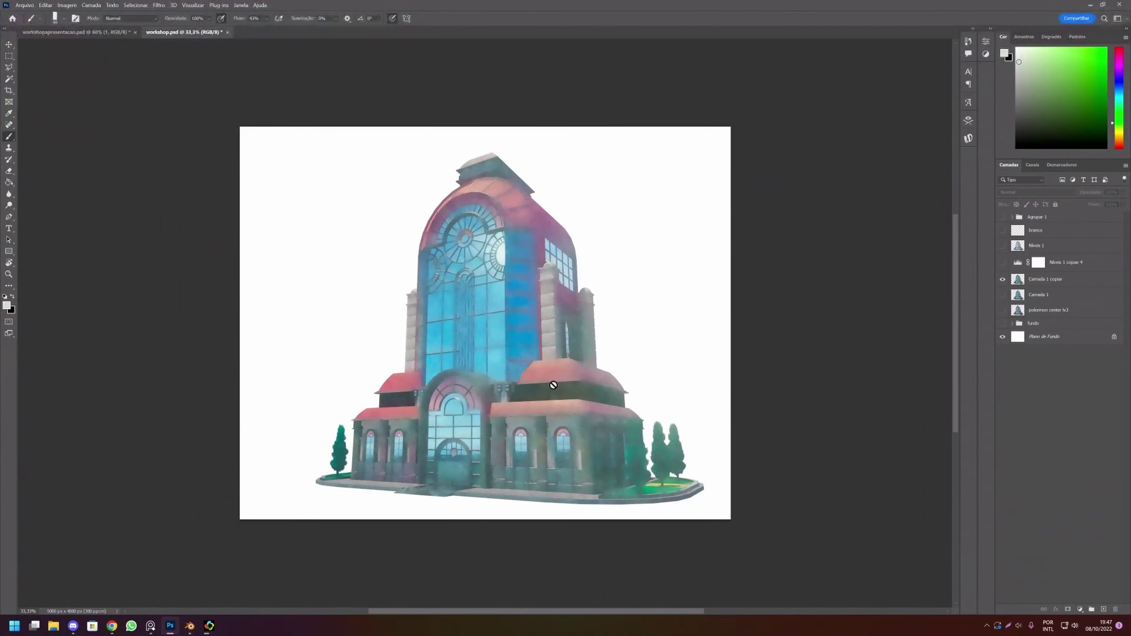
scroll(571, 382, "up", 1)
scroll(557, 379, "up", 1)
scroll(544, 357, "up", 1)
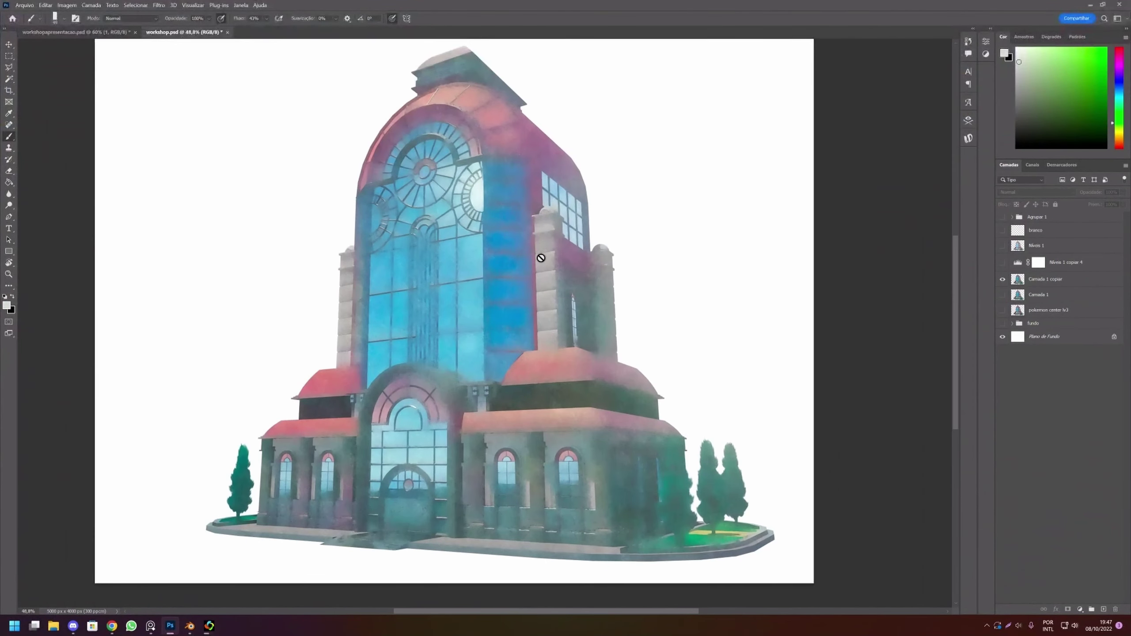
scroll(579, 248, "down", 1)
left_click_drag(596, 243, 580, 290)
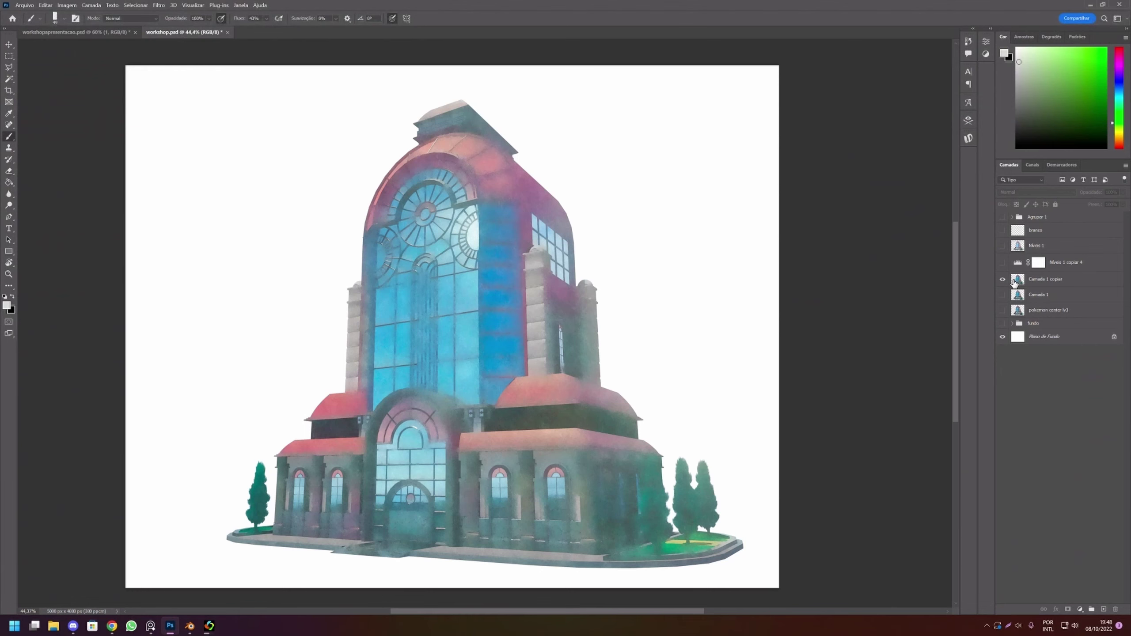
left_click(1002, 279)
left_click(1002, 311)
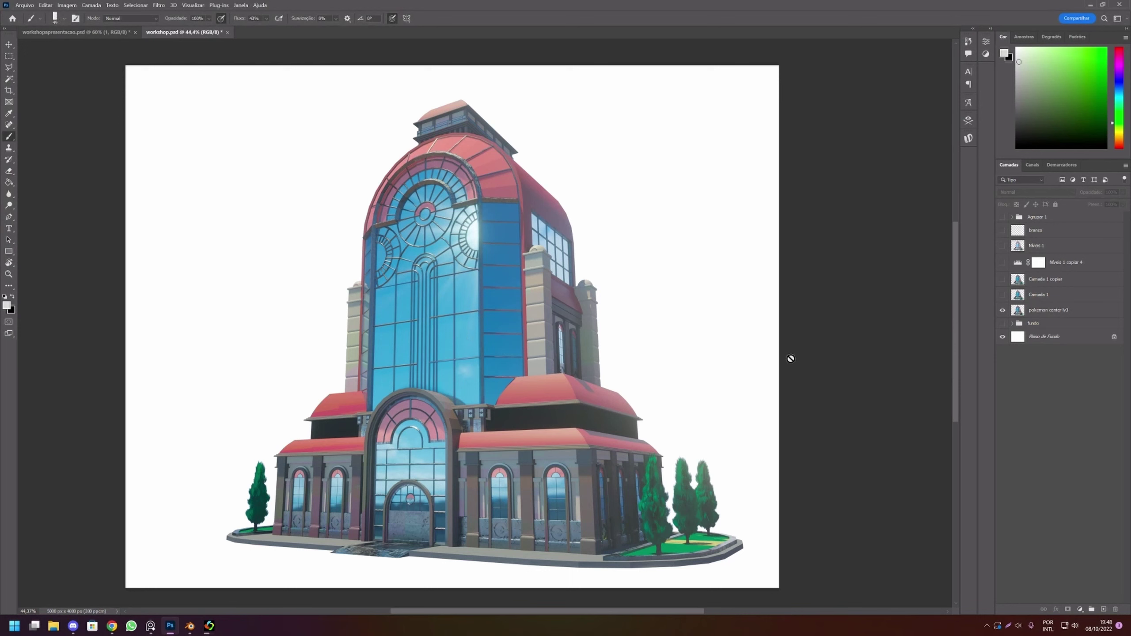
left_click(1002, 296)
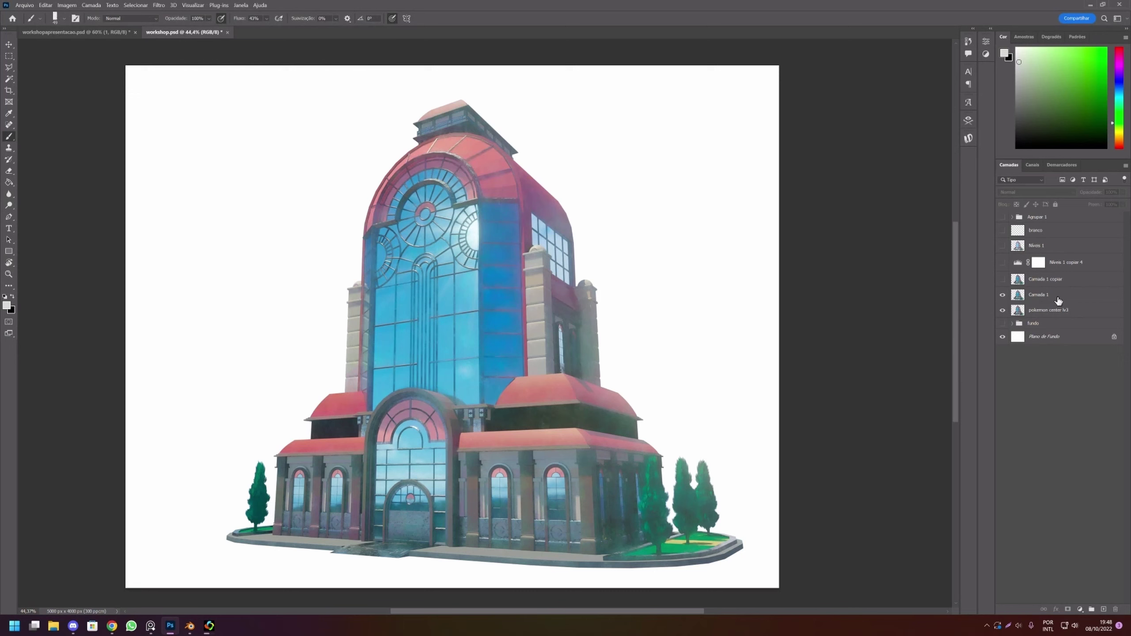
left_click(1056, 299)
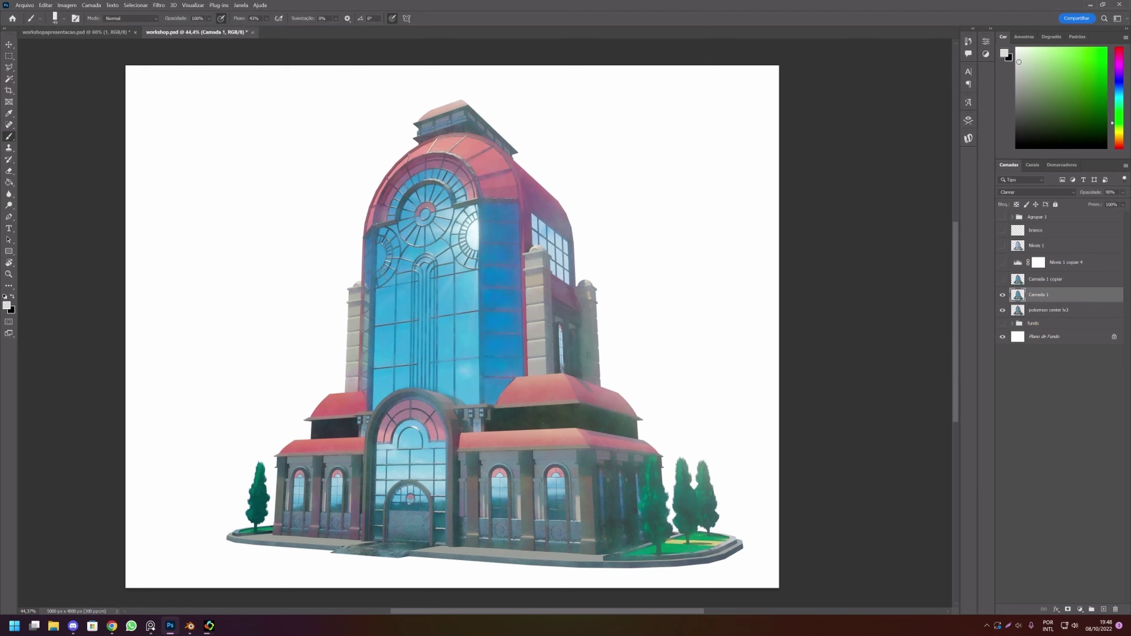
left_click(1028, 191)
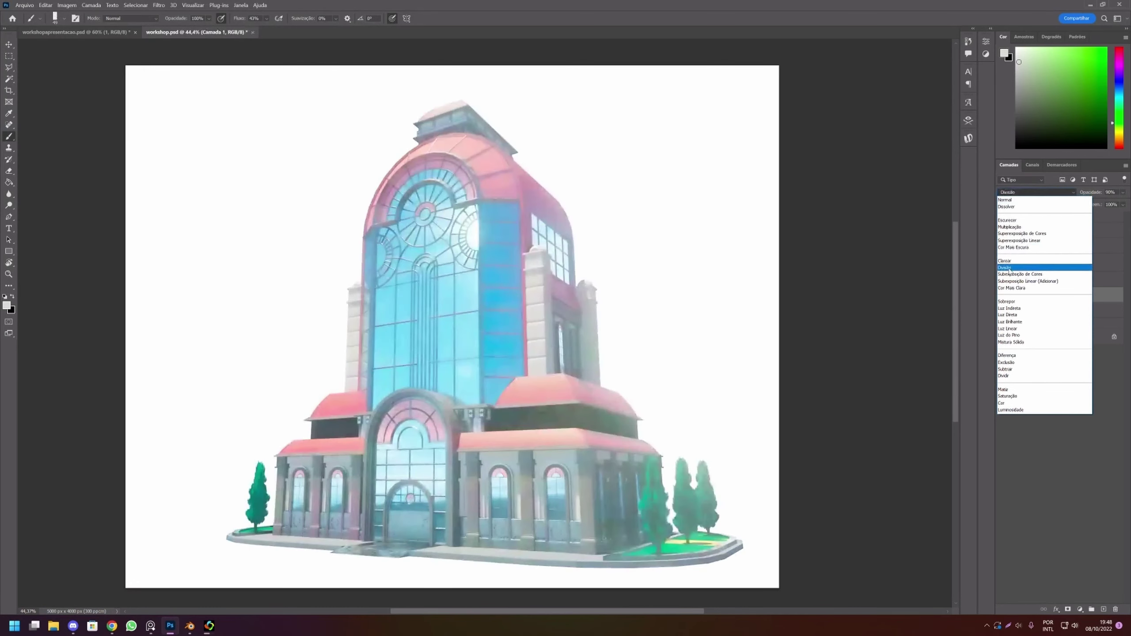
left_click(1007, 260)
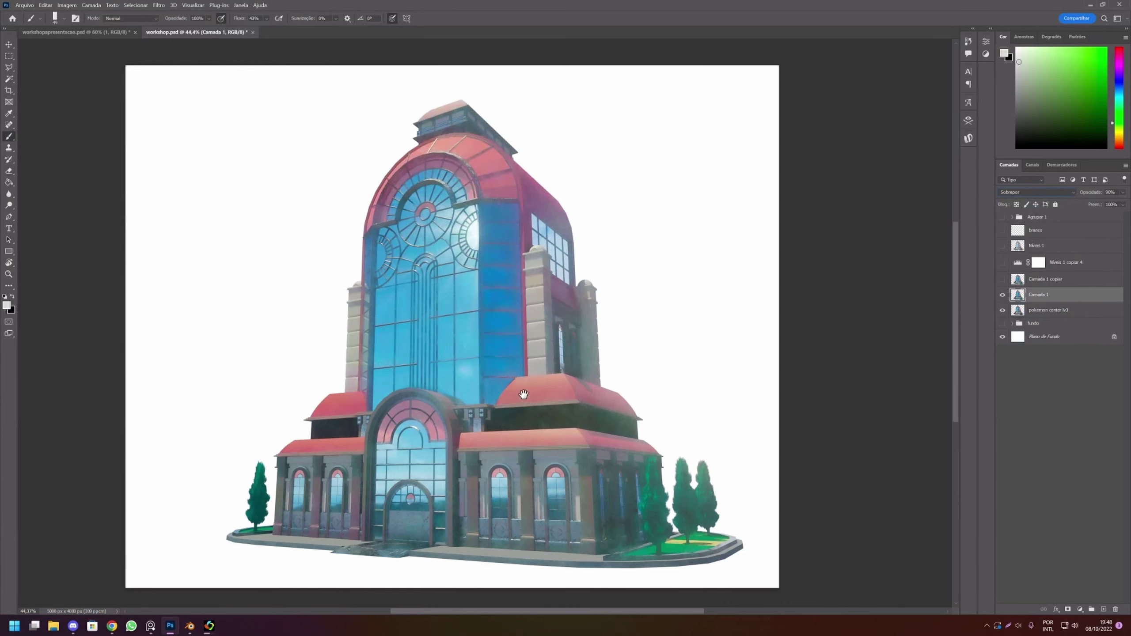
scroll(521, 363, "down", 5)
left_click_drag(521, 360, 525, 387)
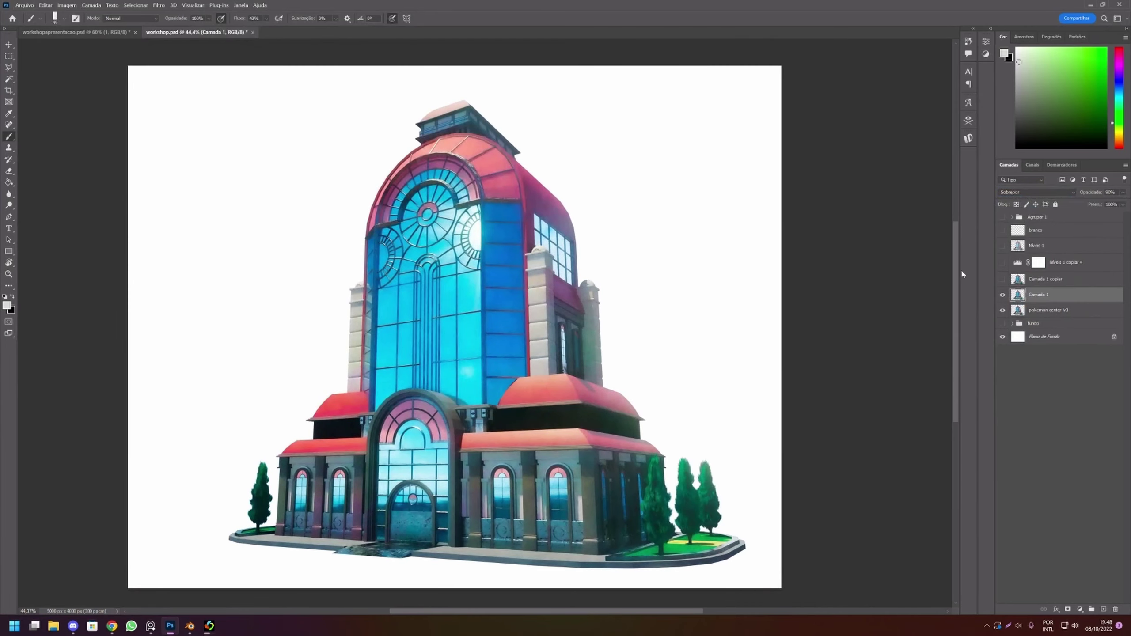
left_click(1015, 195)
left_click(1013, 193)
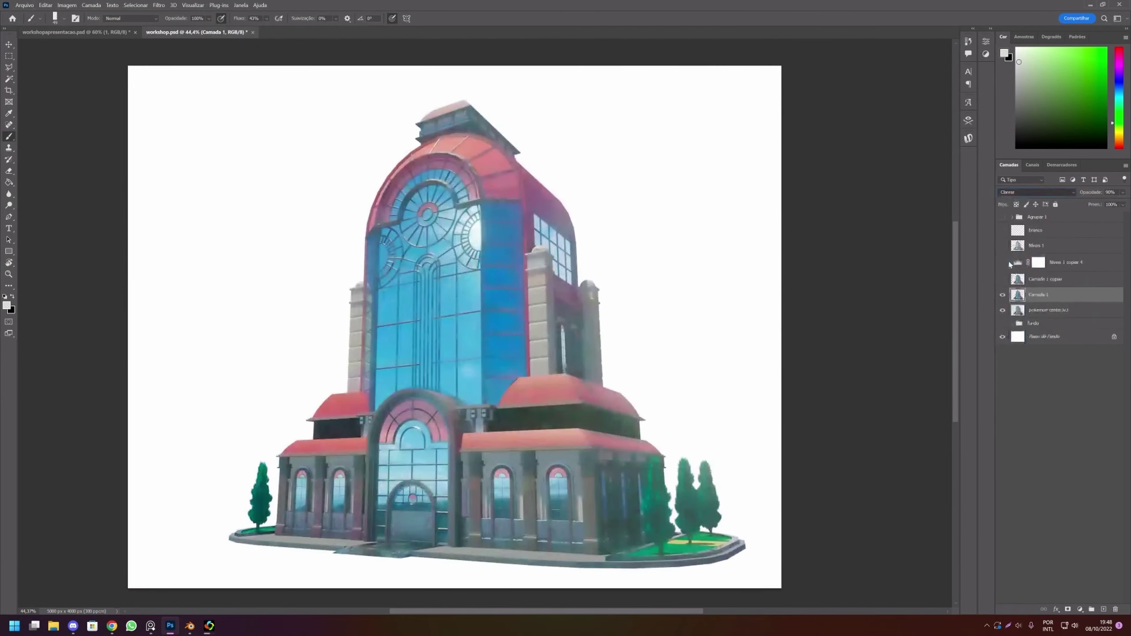
left_click(1034, 415)
scroll(699, 322, "down", 1)
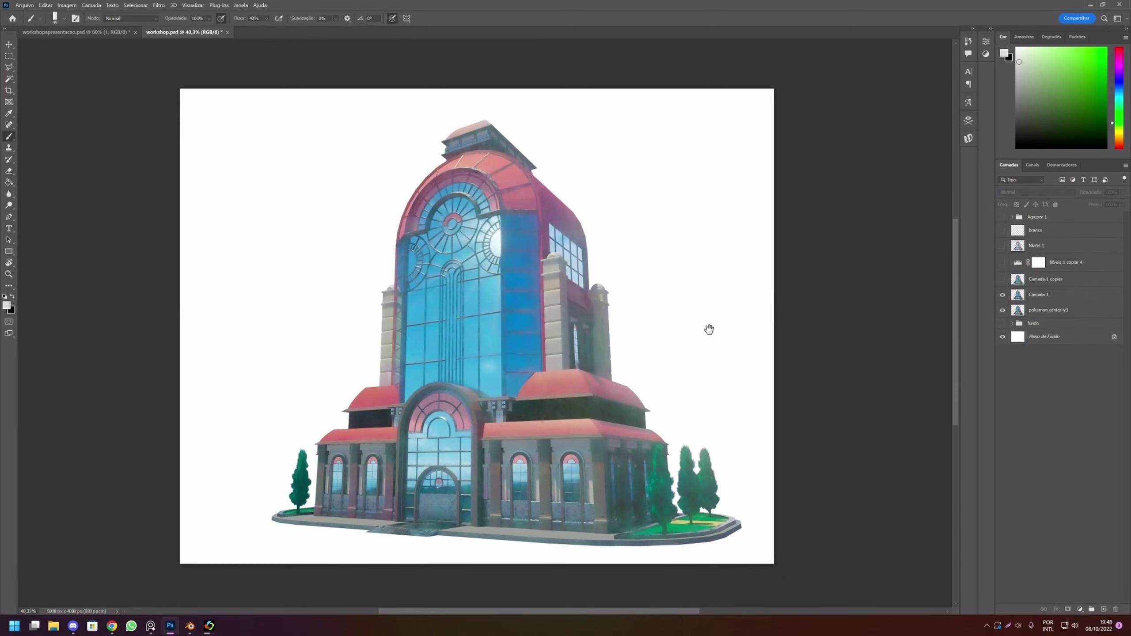
Hide the Camada 1 copiar layer and zoom in on the front doors and arched windows.
scroll(704, 327, "right", 1)
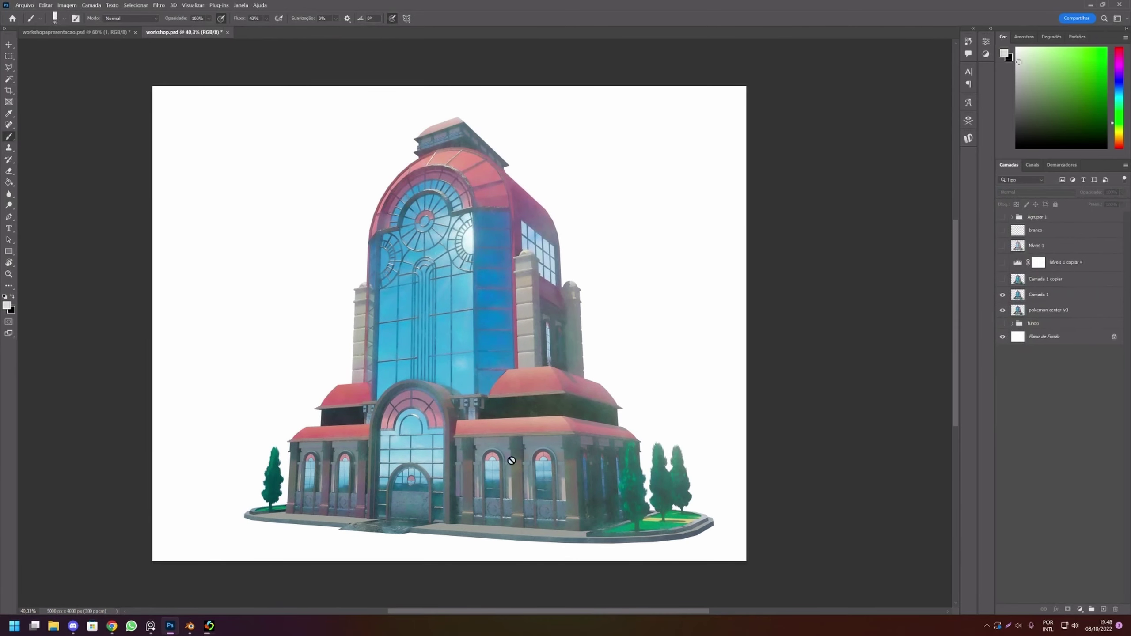
scroll(526, 463, "up", 1)
scroll(526, 463, "right", 1)
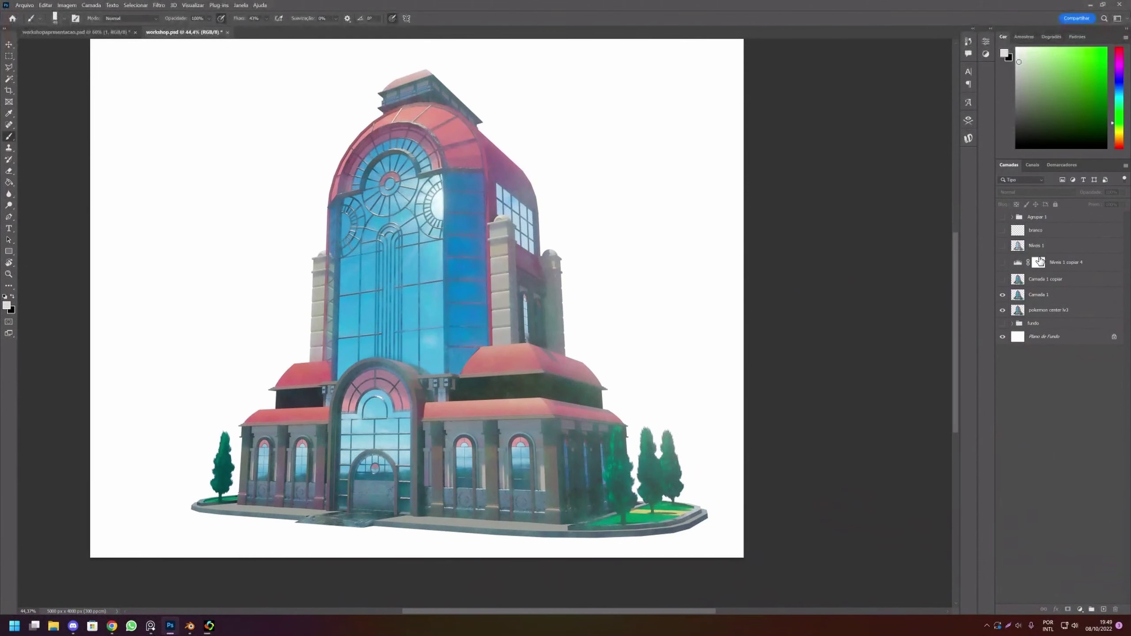
left_click(1002, 279)
scroll(461, 495, "up", 1)
scroll(461, 494, "up", 1)
scroll(512, 400, "up", 1)
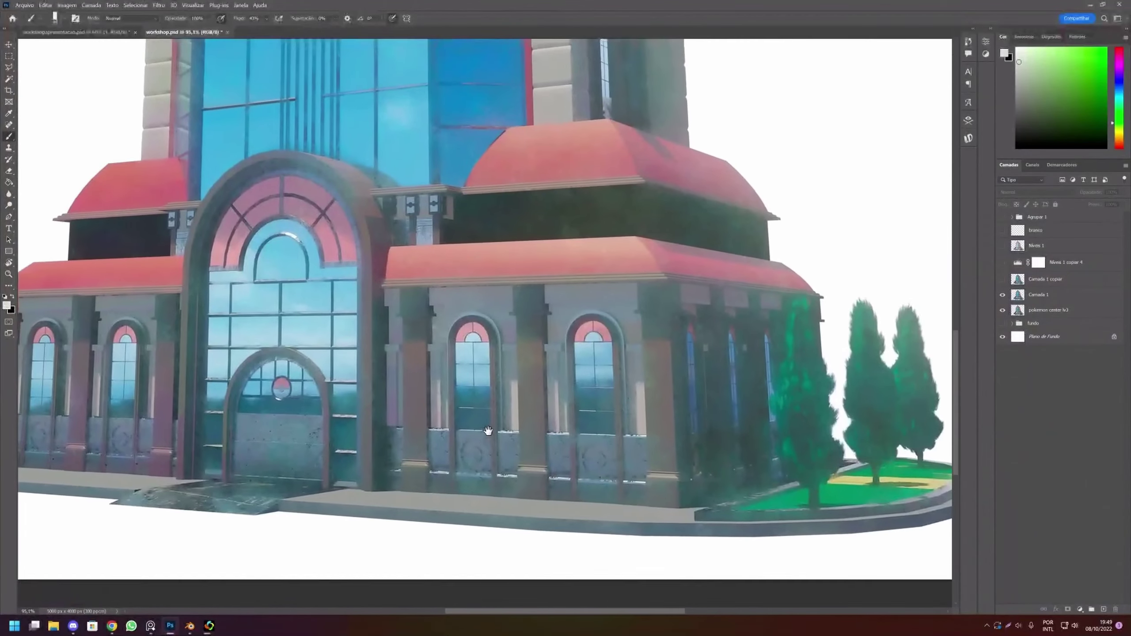
scroll(512, 400, "up", 1)
scroll(512, 400, "up", 1)
scroll(512, 400, "up", 1)
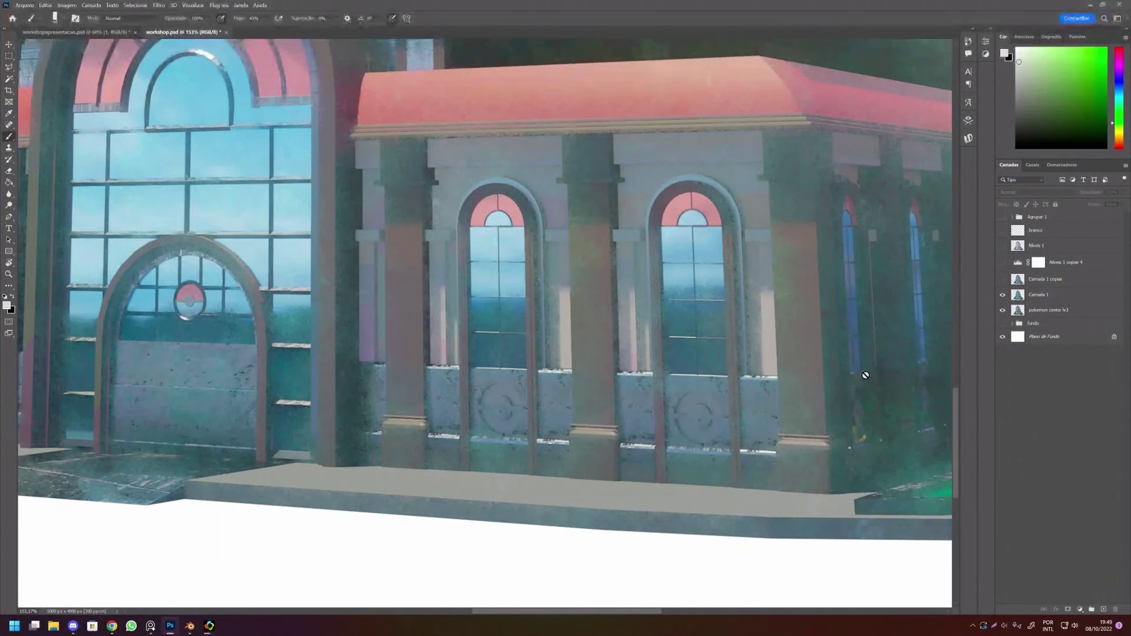
Add a new empty layer above Camada 1 and sample a teal from the building.
left_click(1052, 295)
left_click(1117, 608)
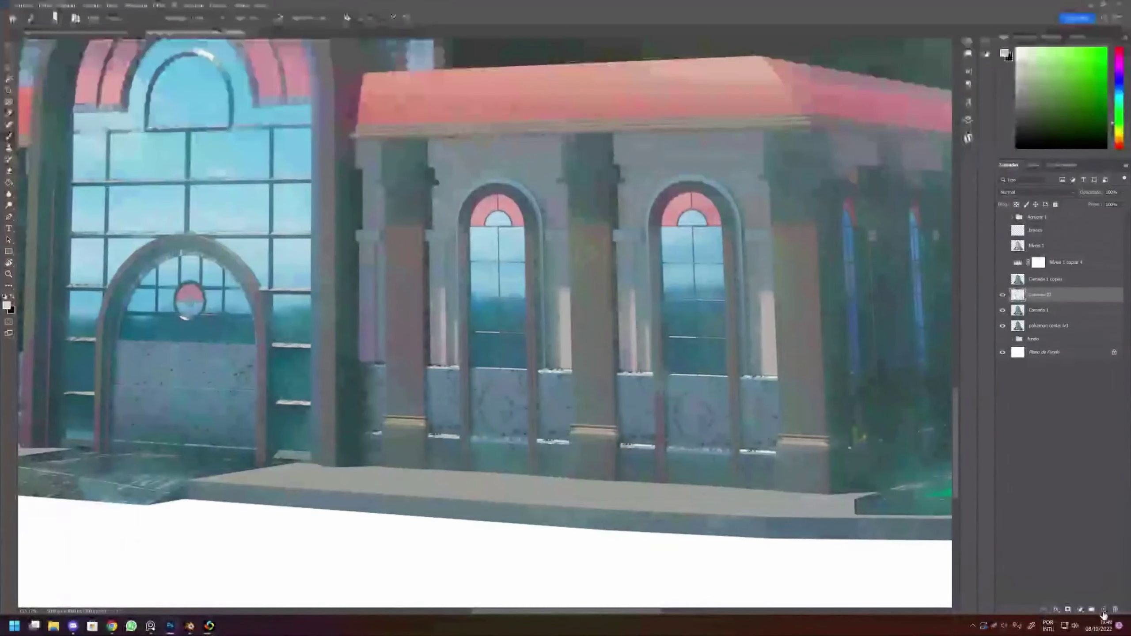
left_click(640, 443, "alt")
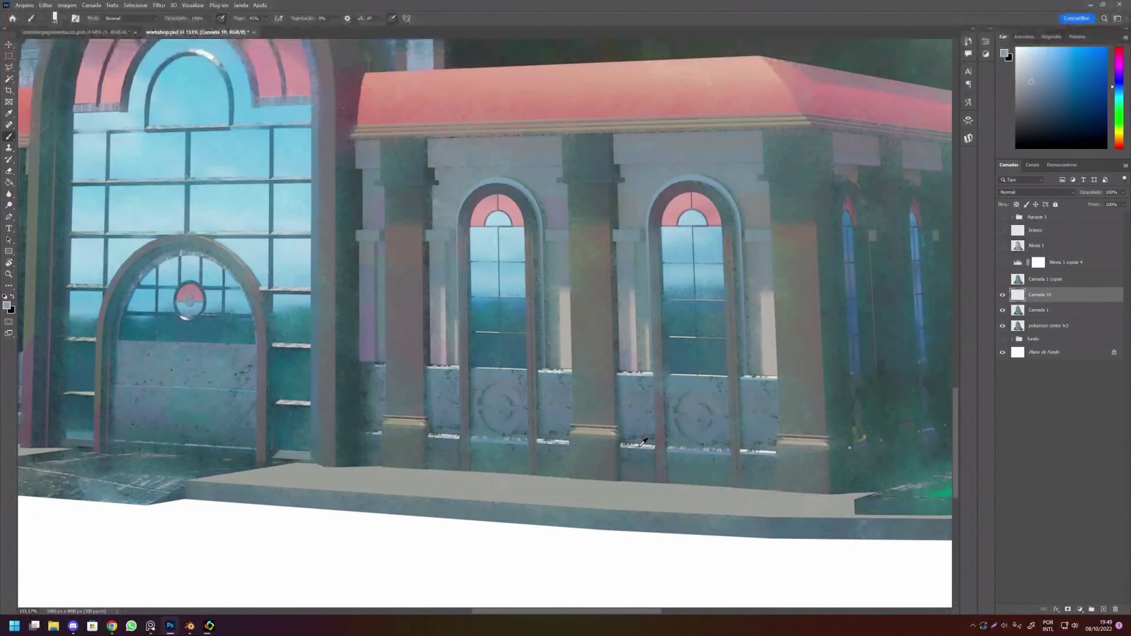
right_click(659, 443)
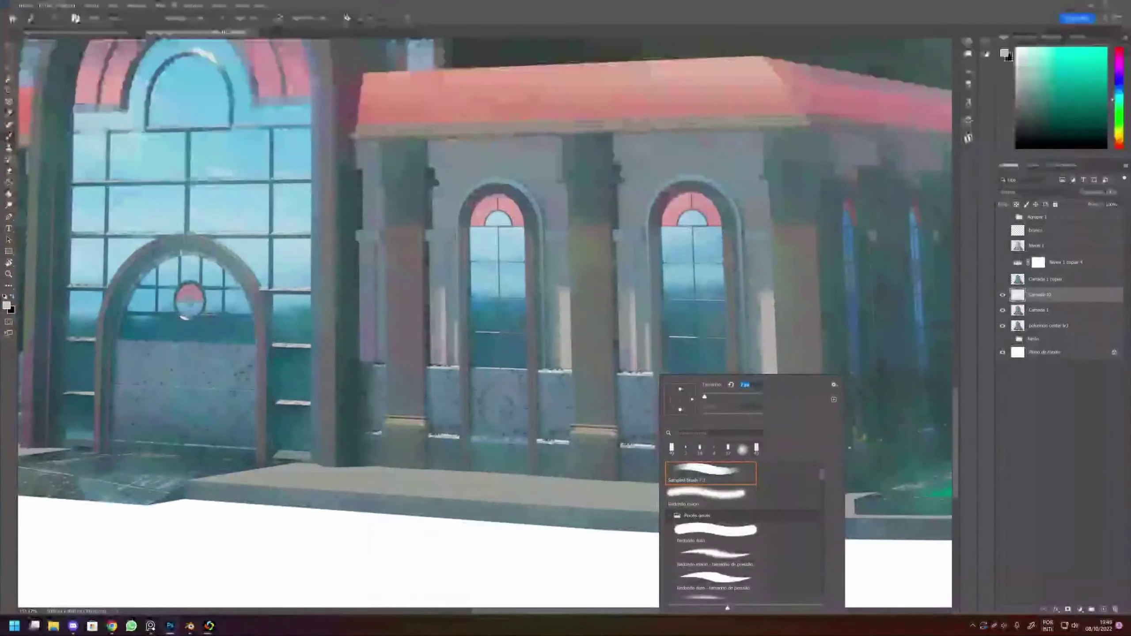
key("Return")
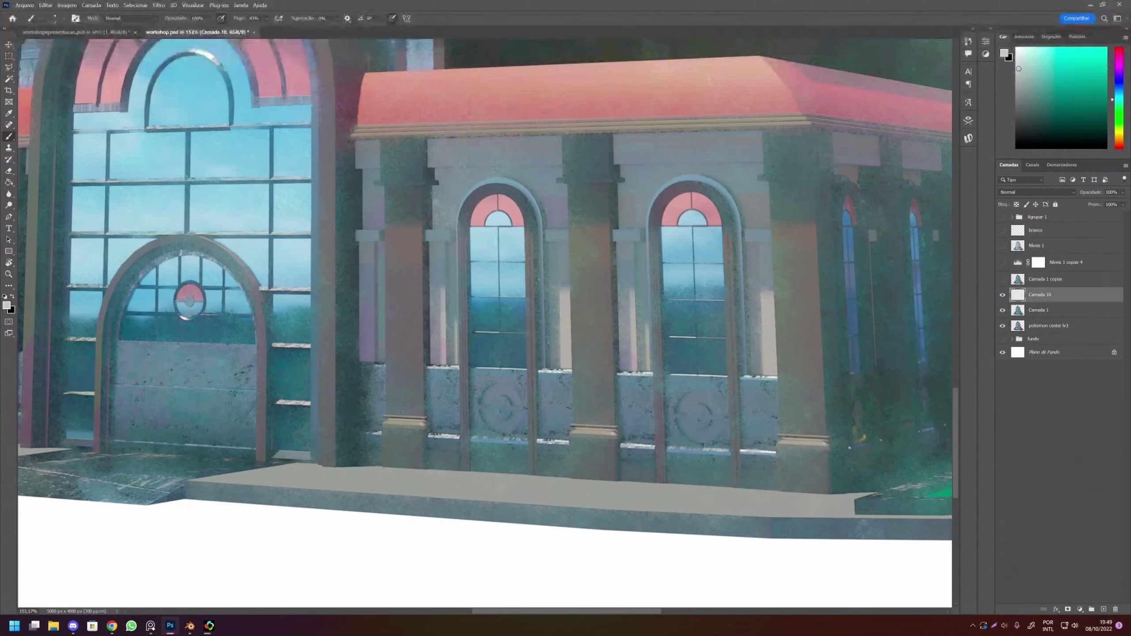
Paint a light highlight along the top of the Pokéball emblem's arc.
scroll(495, 394, "up", 1)
scroll(496, 394, "up", 2)
scroll(495, 394, "up", 3)
scroll(496, 394, "up", 2)
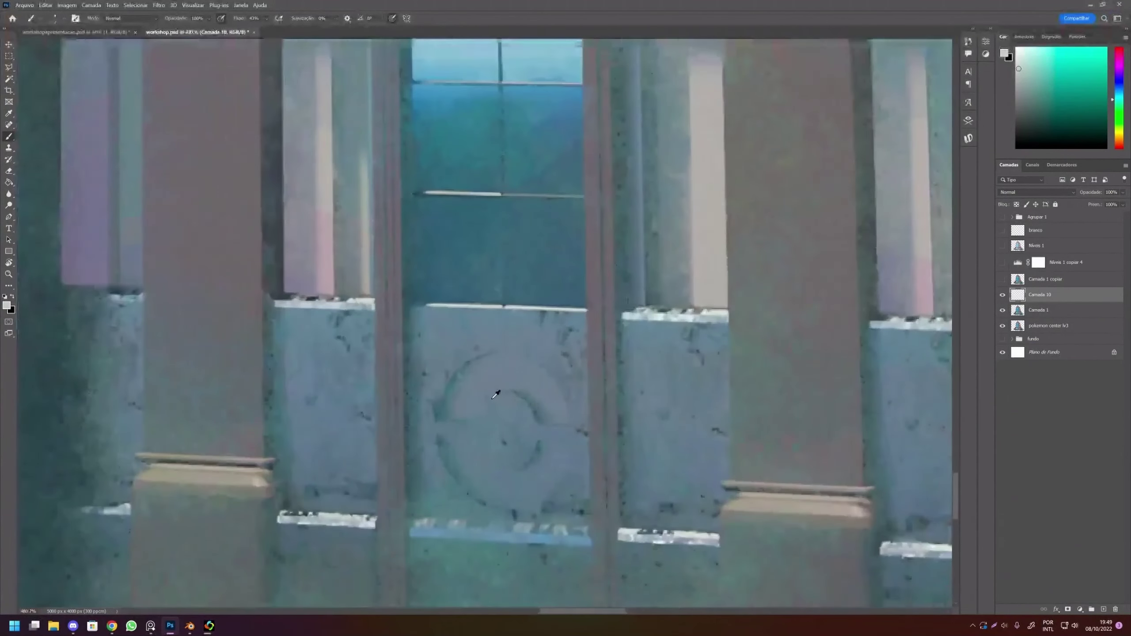
scroll(495, 394, "up", 1)
right_click(584, 377)
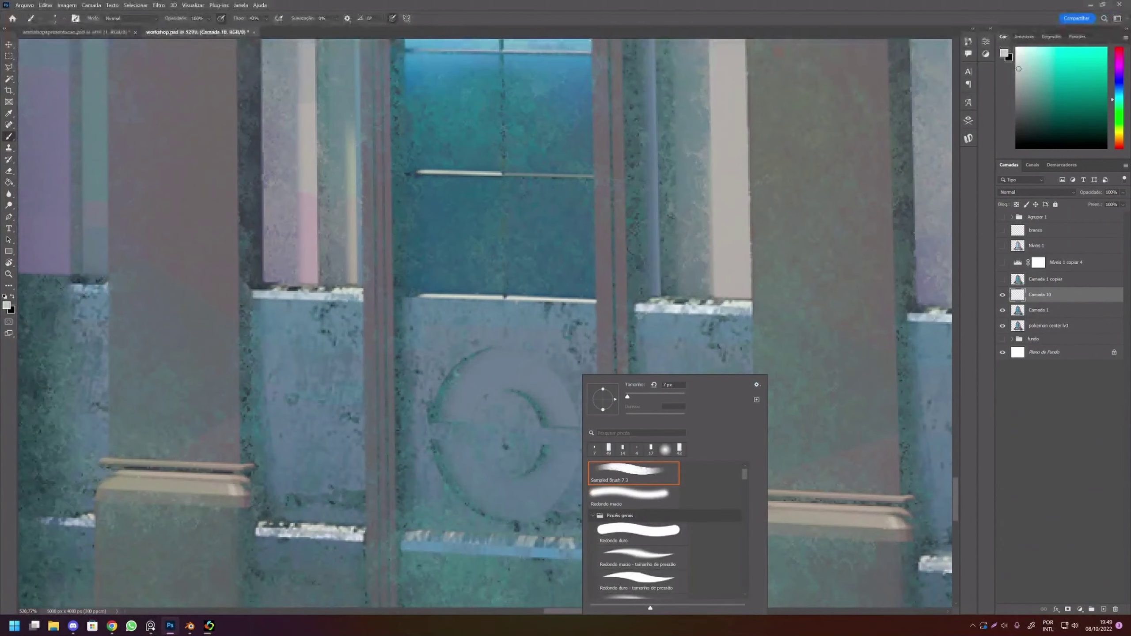
key("Escape")
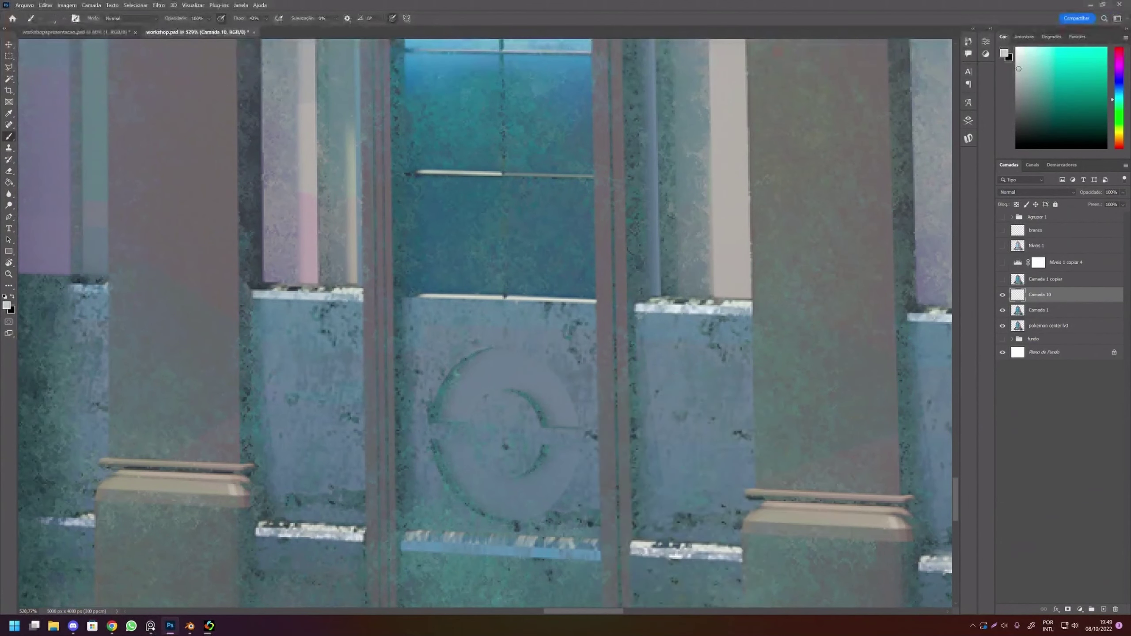
left_click(494, 293, "alt")
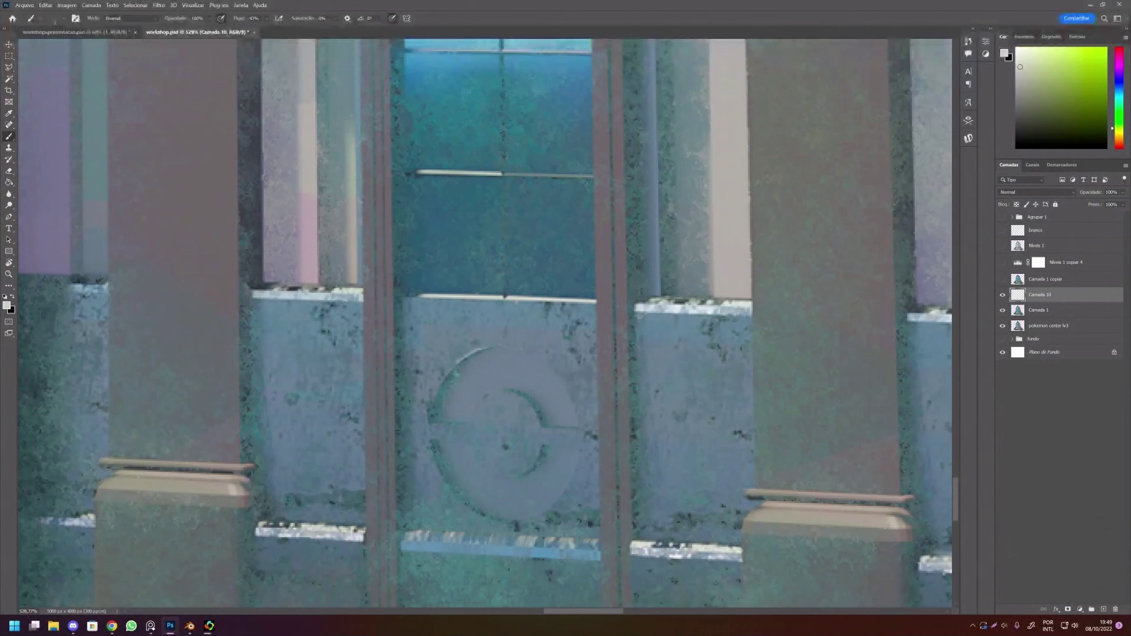
left_click_drag(501, 347, 519, 349)
Shade the emblem's upper arc darker in teal with a 25 px brush.
left_click(452, 379, "alt")
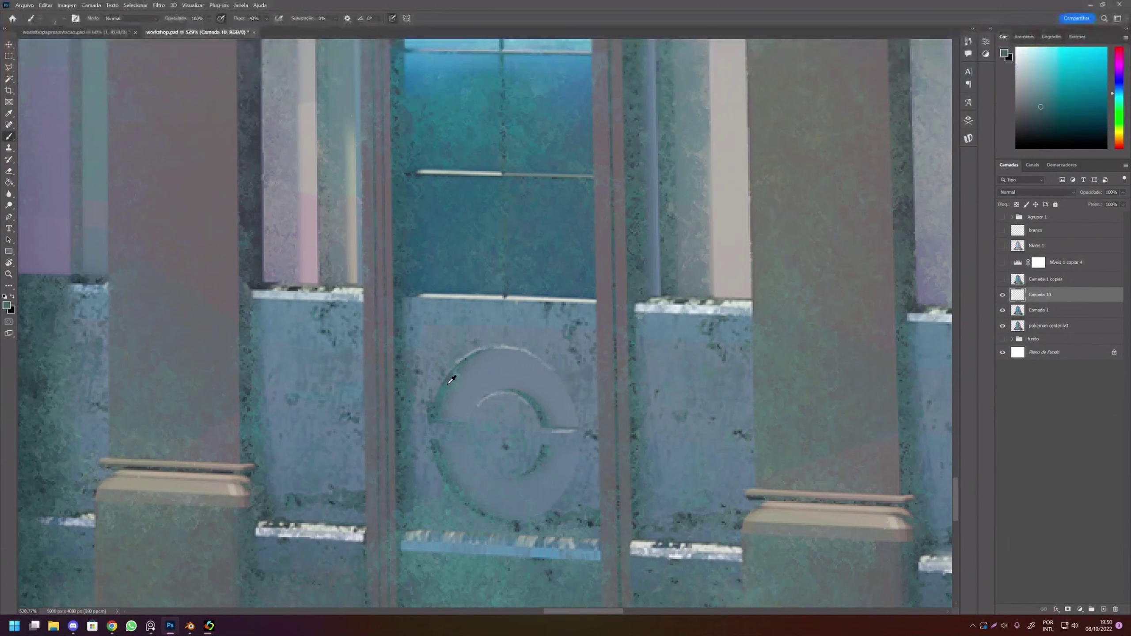
right_click(476, 390)
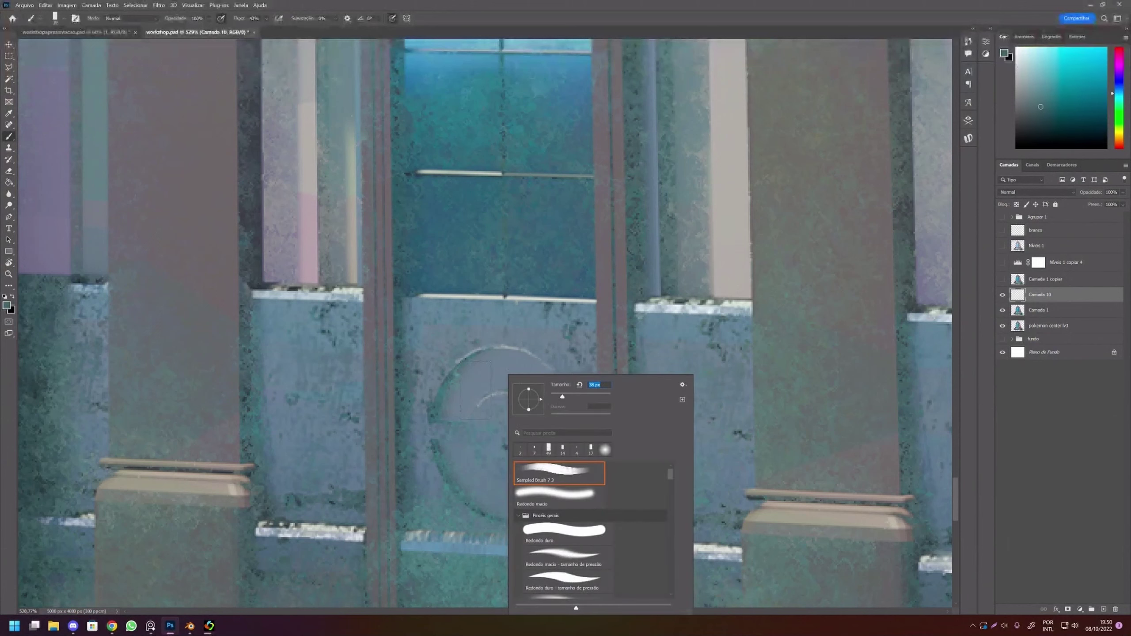
left_click_drag(559, 400, 557, 397)
key("Return")
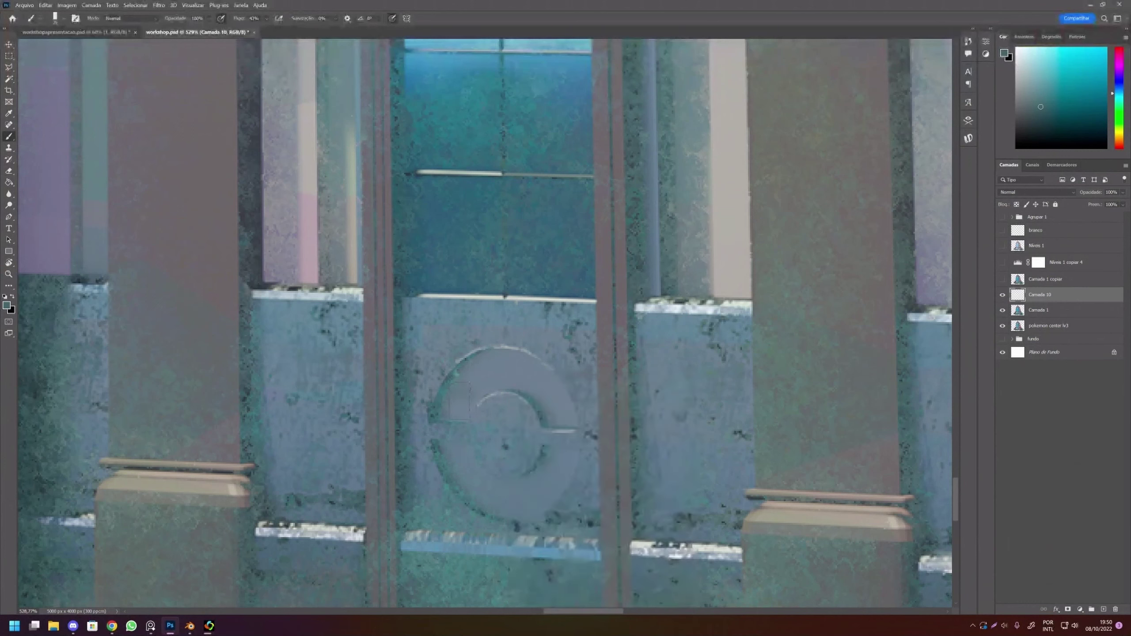
mouse_move(445, 410)
left_mouse_down()
mouse_move(550, 405)
mouse_move(508, 372)
mouse_move(555, 412)
left_mouse_up()
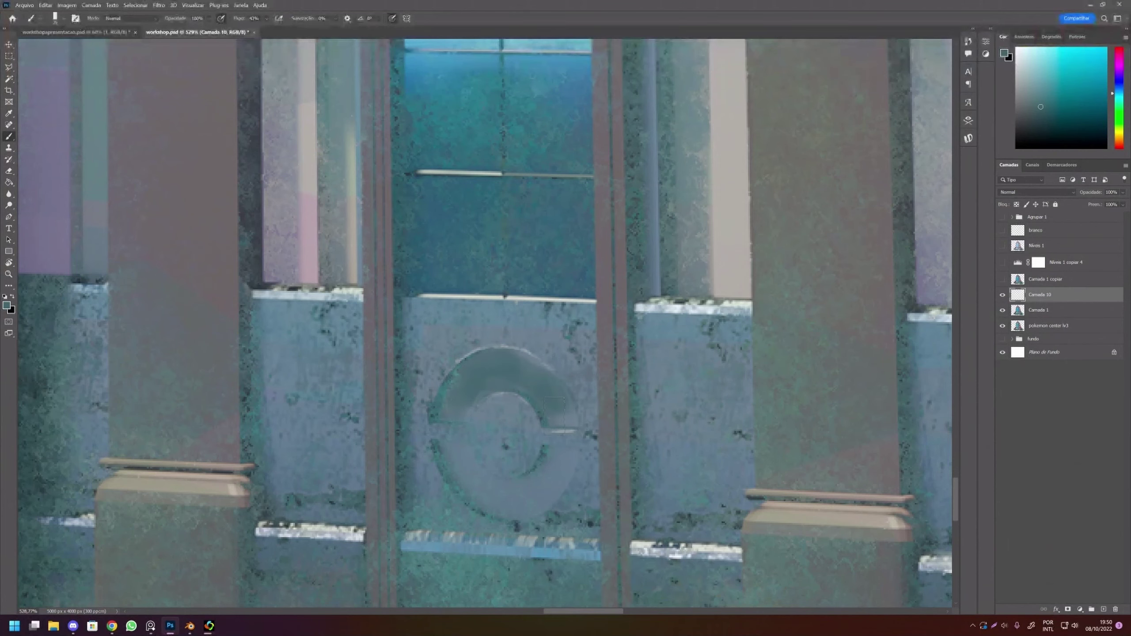
Brighten the top and right side of the round window's arch with light grey.
scroll(619, 382, "down", 4)
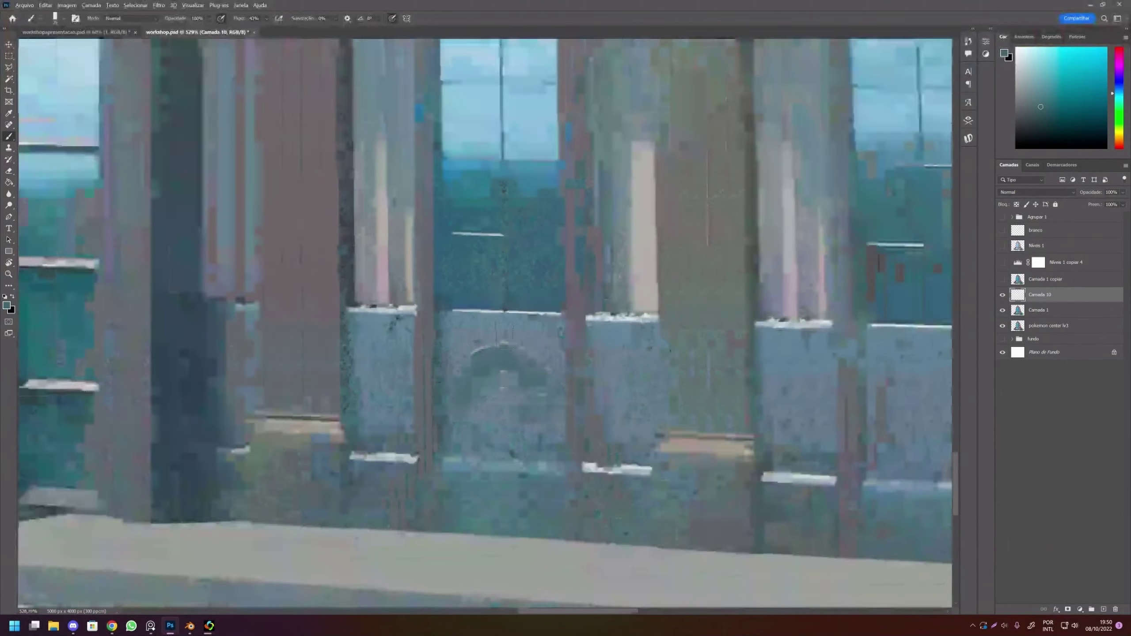
scroll(617, 365, "down", 3)
scroll(615, 343, "down", 2)
scroll(614, 321, "down", 1)
left_click_drag(614, 320, 599, 347)
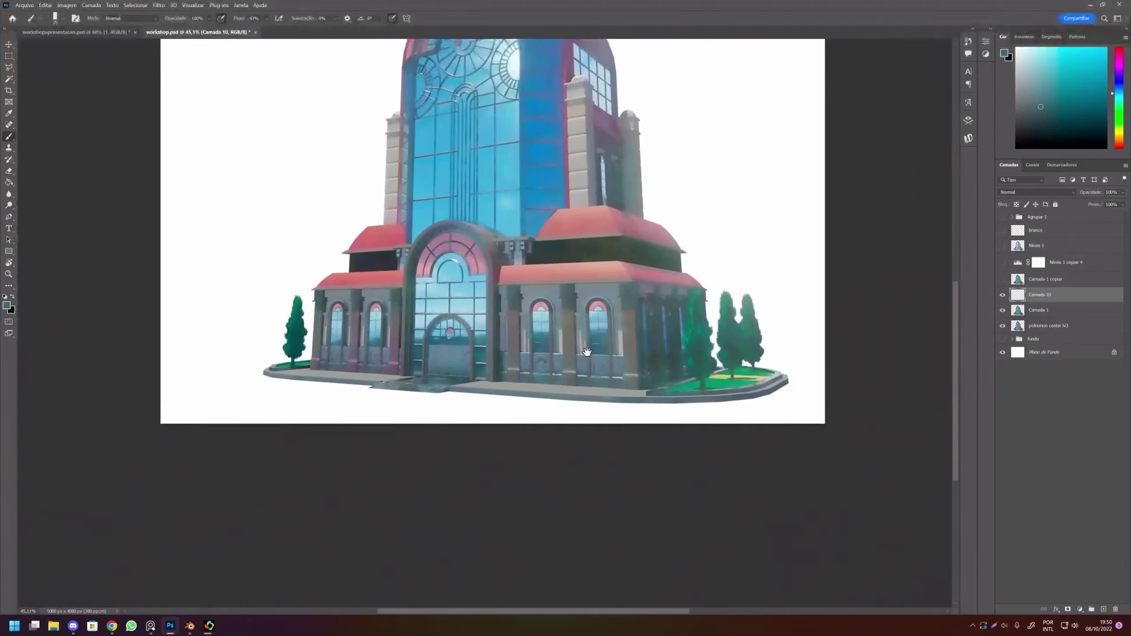
left_click_drag(491, 139, 459, 263)
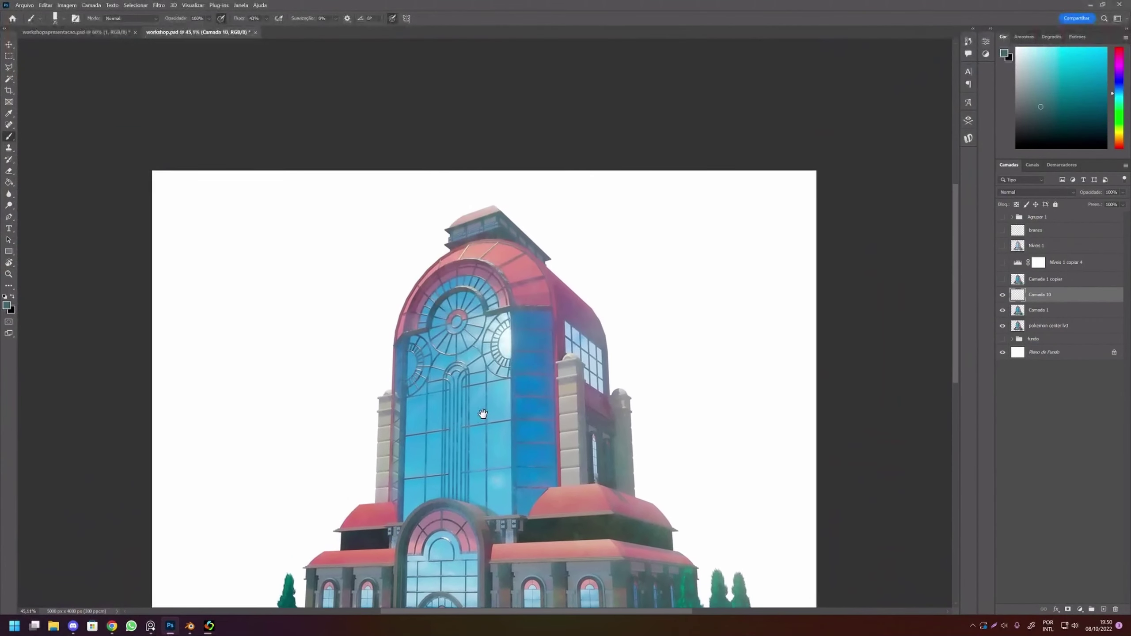
scroll(463, 292, "up", 3)
scroll(463, 292, "up", 2)
scroll(463, 292, "up", 2)
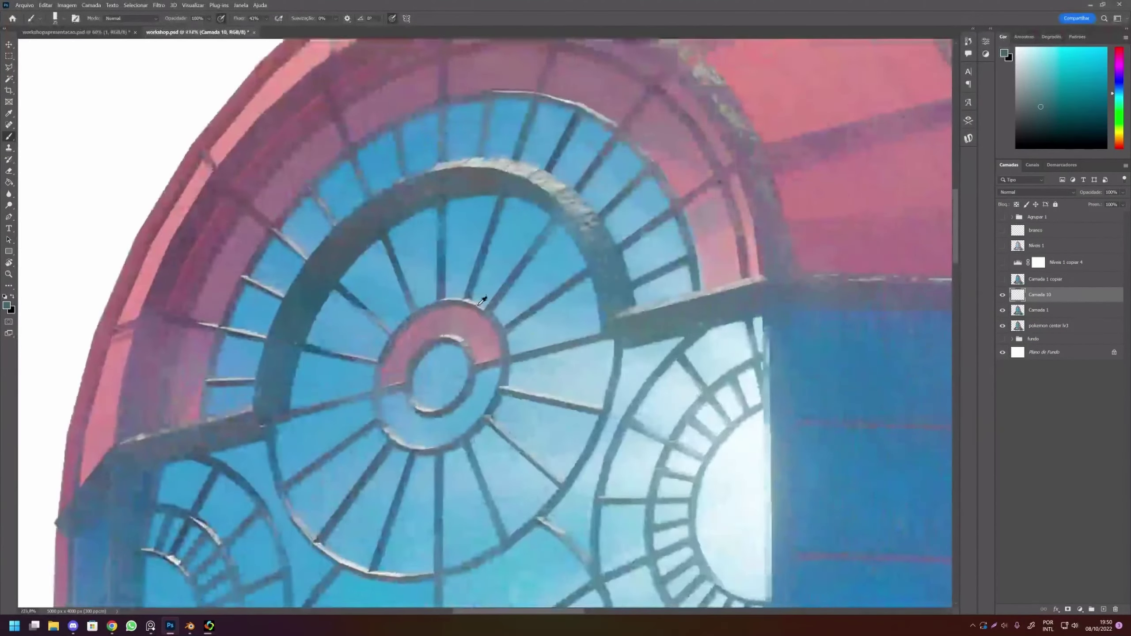
scroll(463, 292, "up", 2)
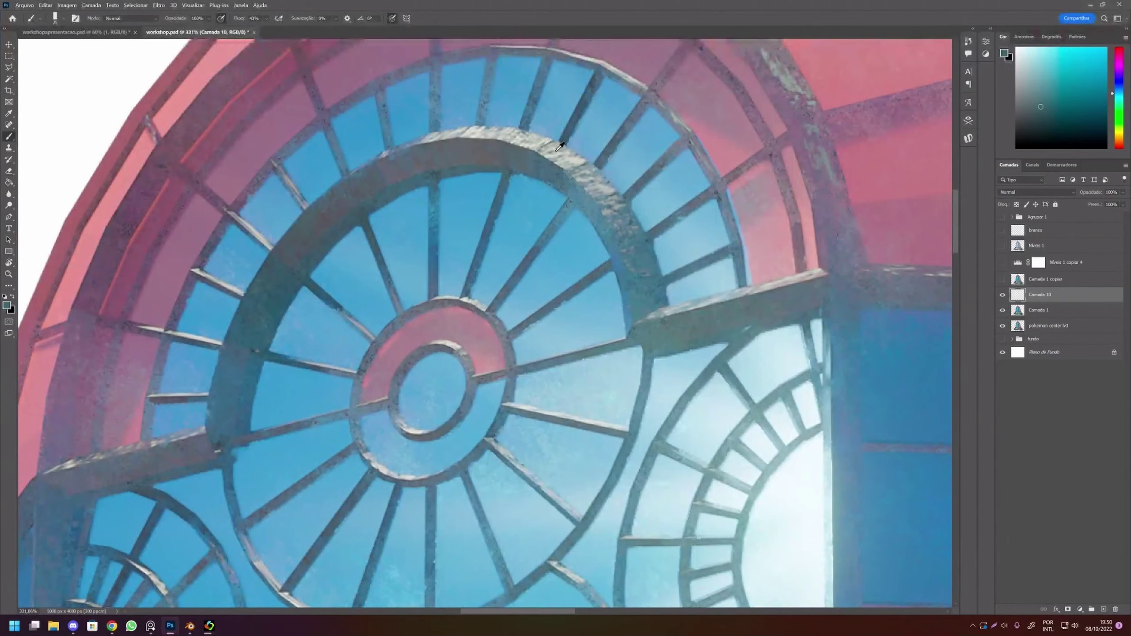
left_click(579, 156, "alt")
mouse_move(584, 171)
left_mouse_down()
mouse_move(519, 137)
mouse_move(434, 139)
left_mouse_up()
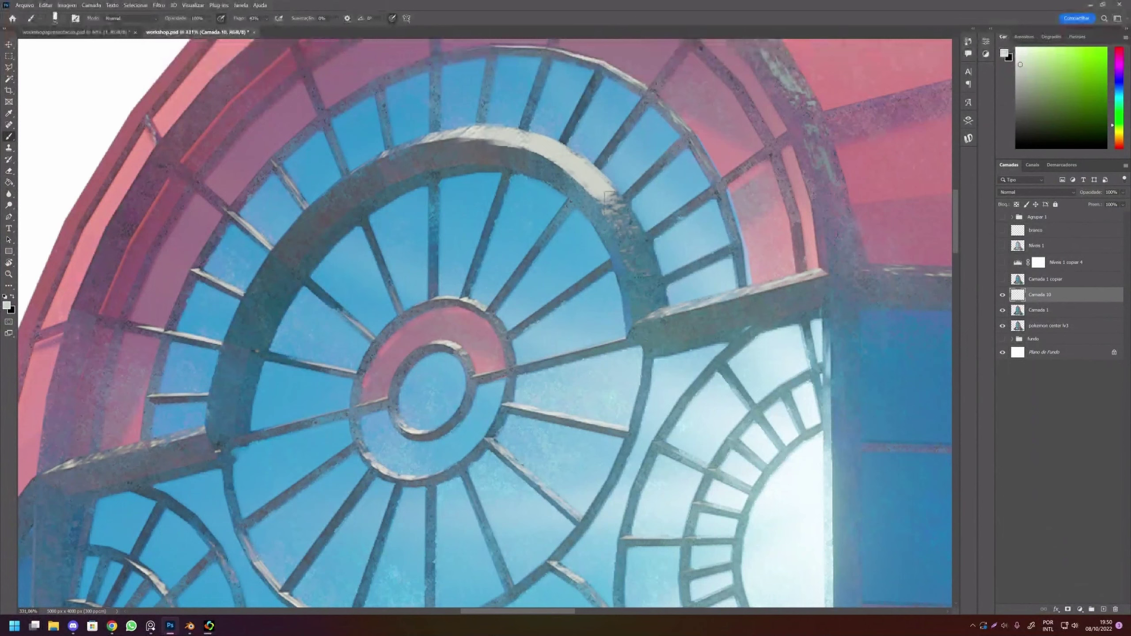
left_click_drag(610, 182, 625, 215)
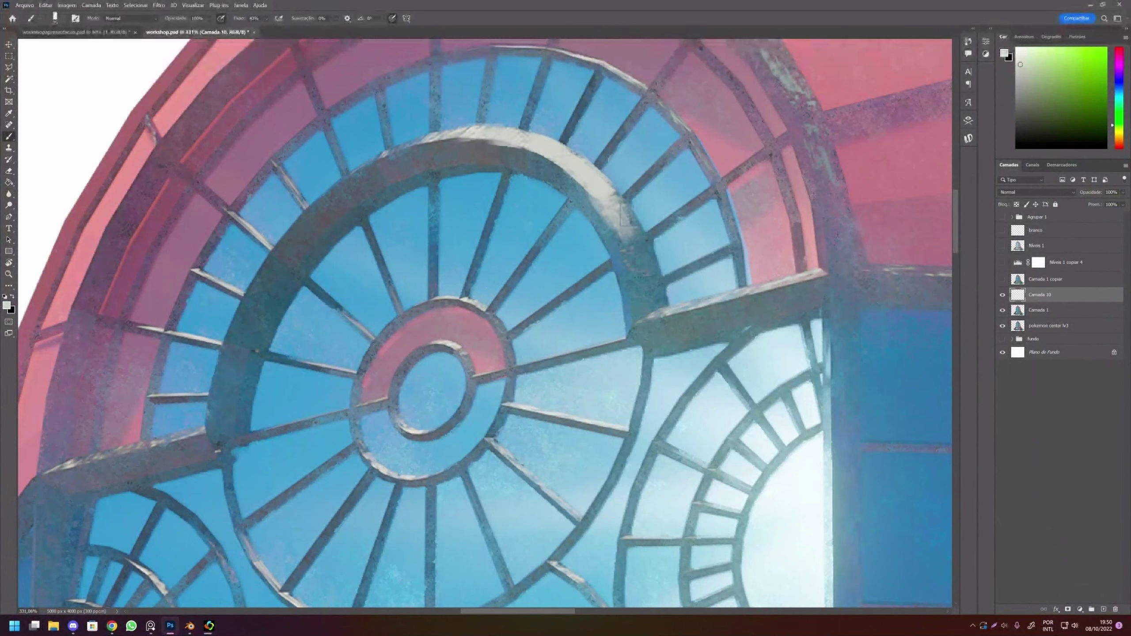
Paint lighter blue over the glass strip beside the tower's dark column.
scroll(460, 131, "down", 2)
scroll(460, 131, "down", 3)
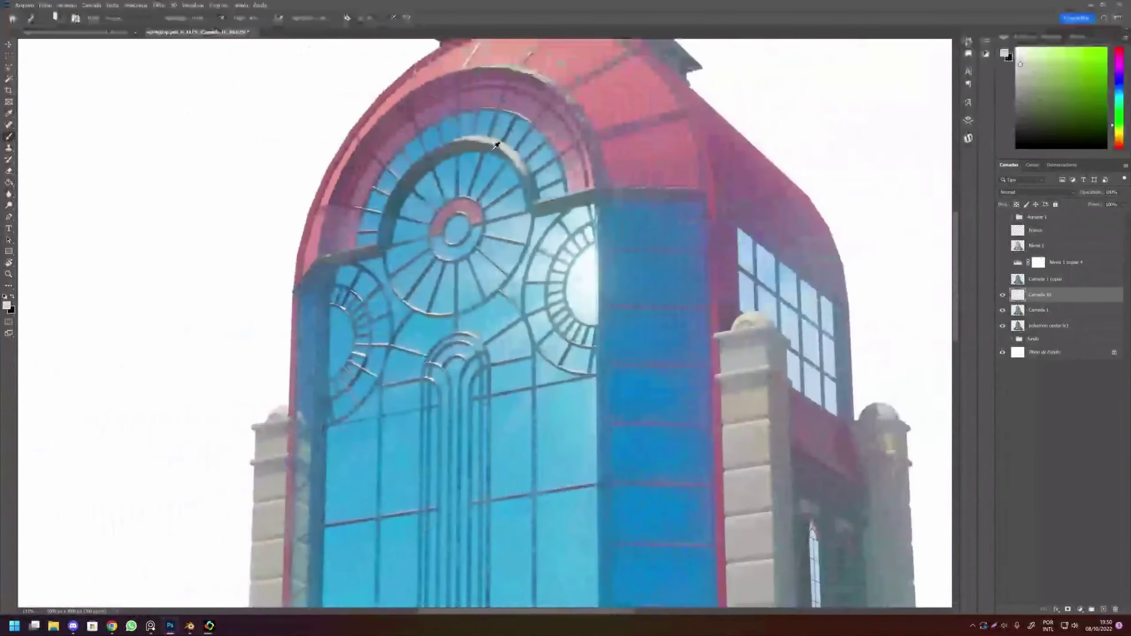
scroll(515, 204, "down", 1)
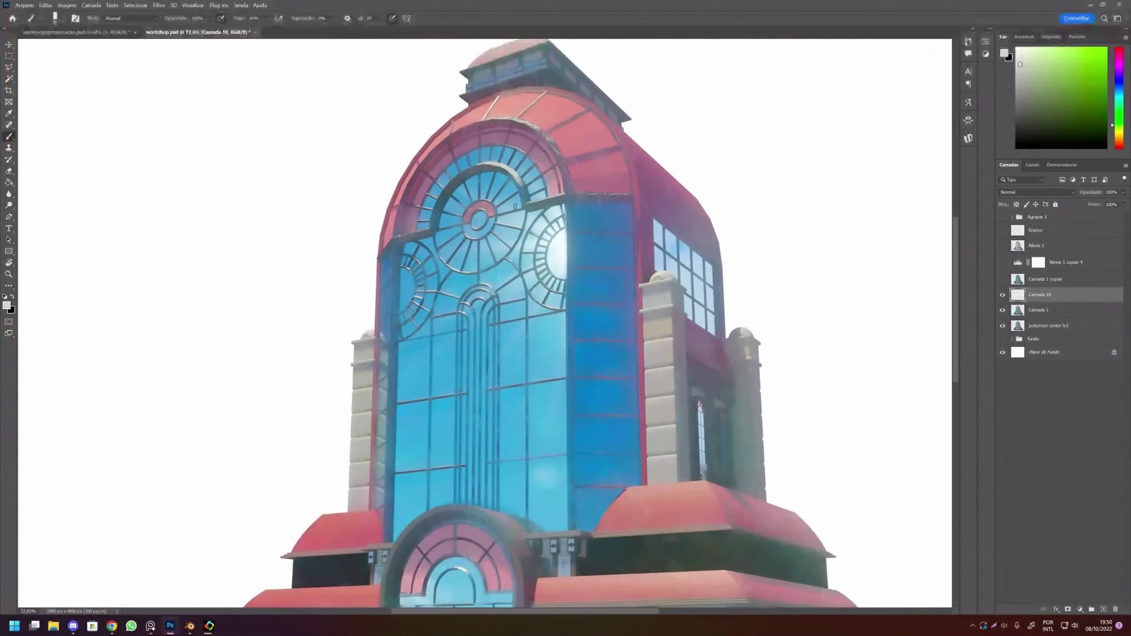
scroll(530, 249, "down", 4)
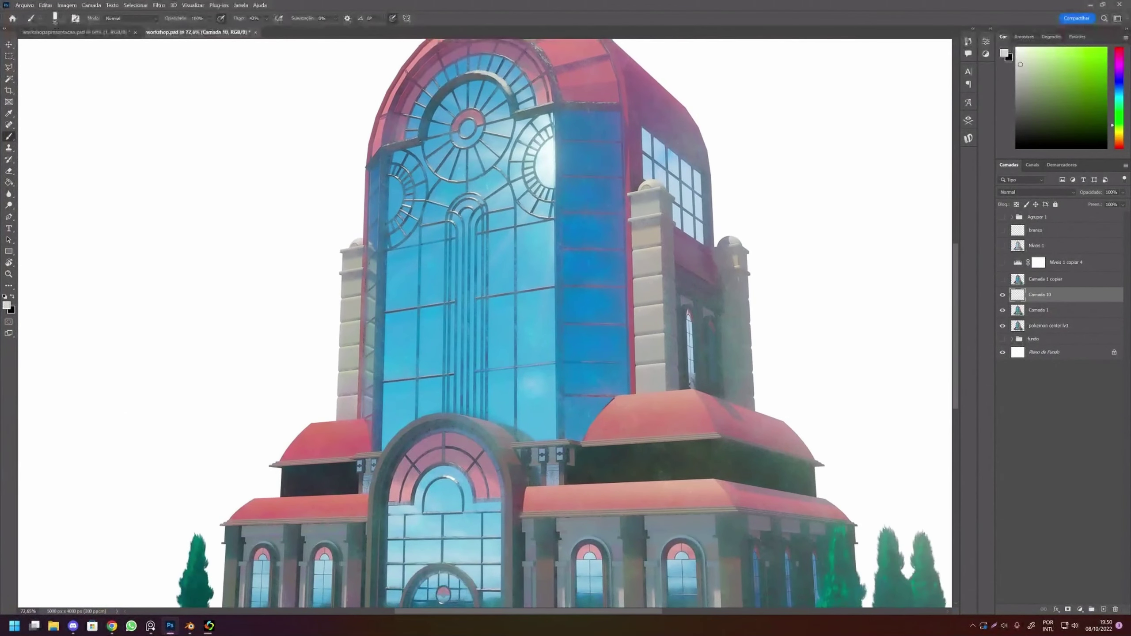
scroll(371, 234, "up", 3)
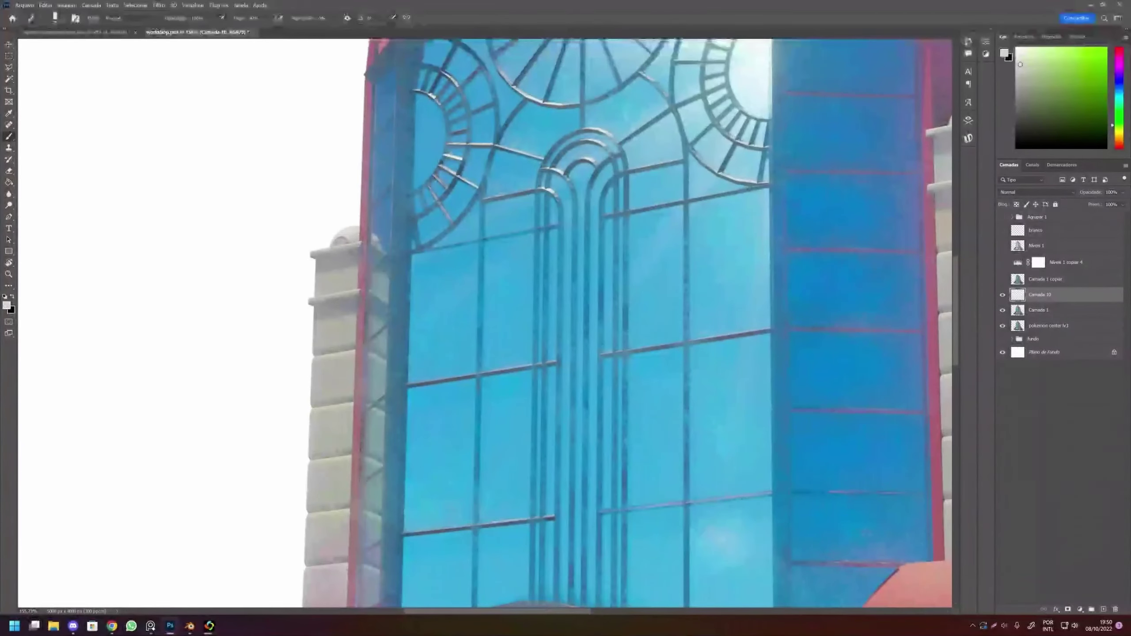
left_click_drag(437, 290, 464, 237)
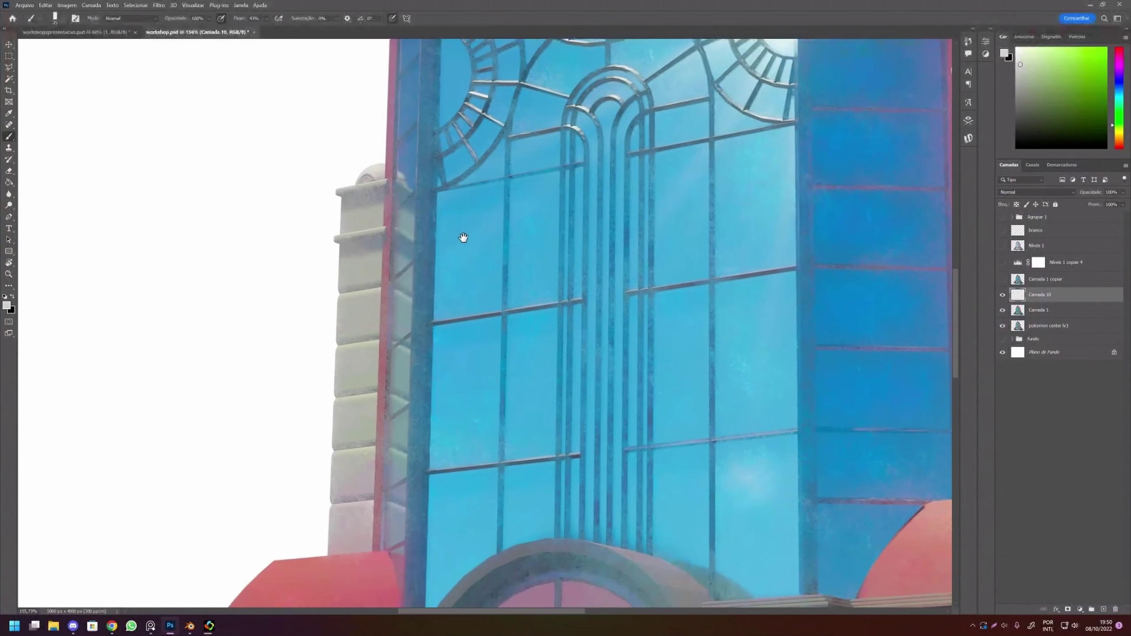
left_click(421, 157, "alt")
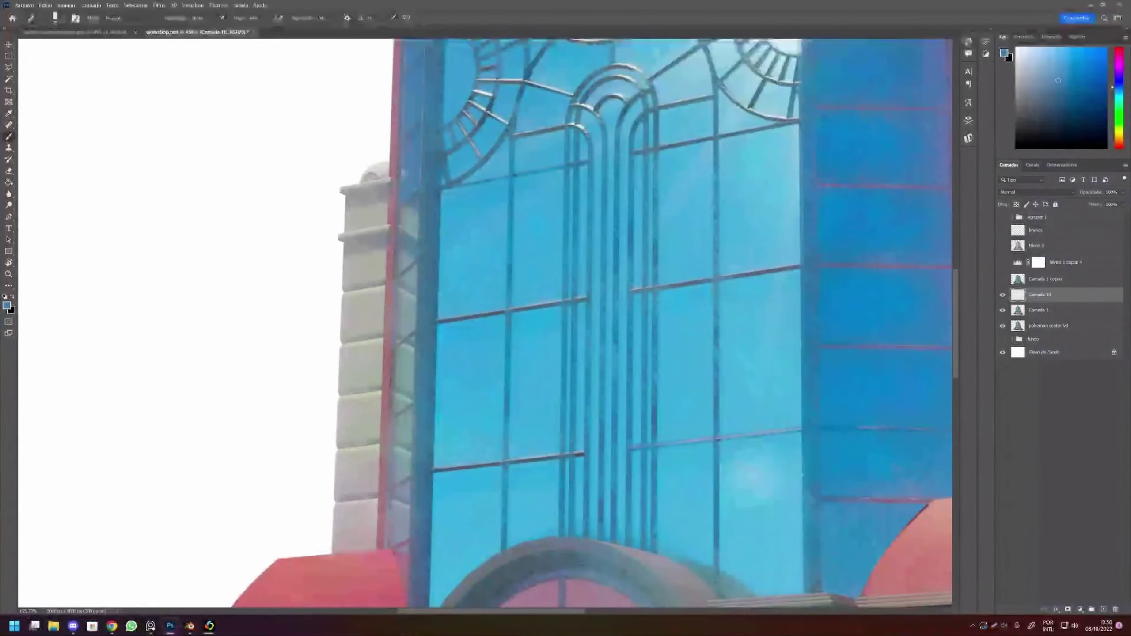
mouse_move(408, 227)
left_mouse_down()
mouse_move(397, 290)
mouse_move(412, 306)
left_mouse_up()
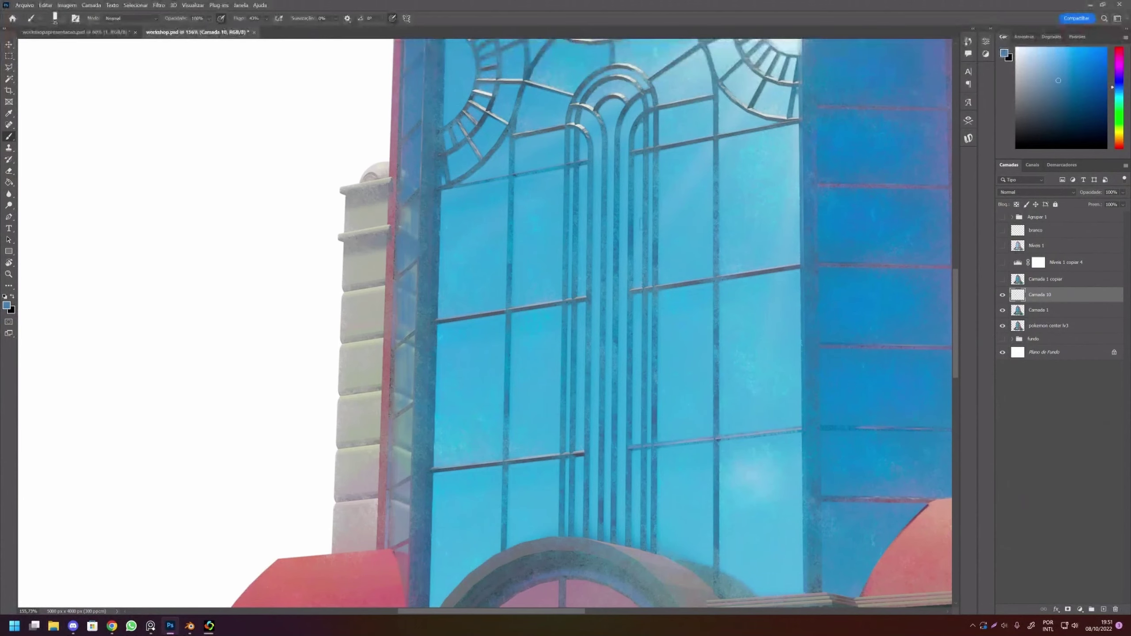
Add a thin near-white highlight along the arc's edge with a much smaller brush.
scroll(492, 230, "down", 3)
scroll(497, 223, "down", 3)
left_click_drag(613, 241, 541, 321)
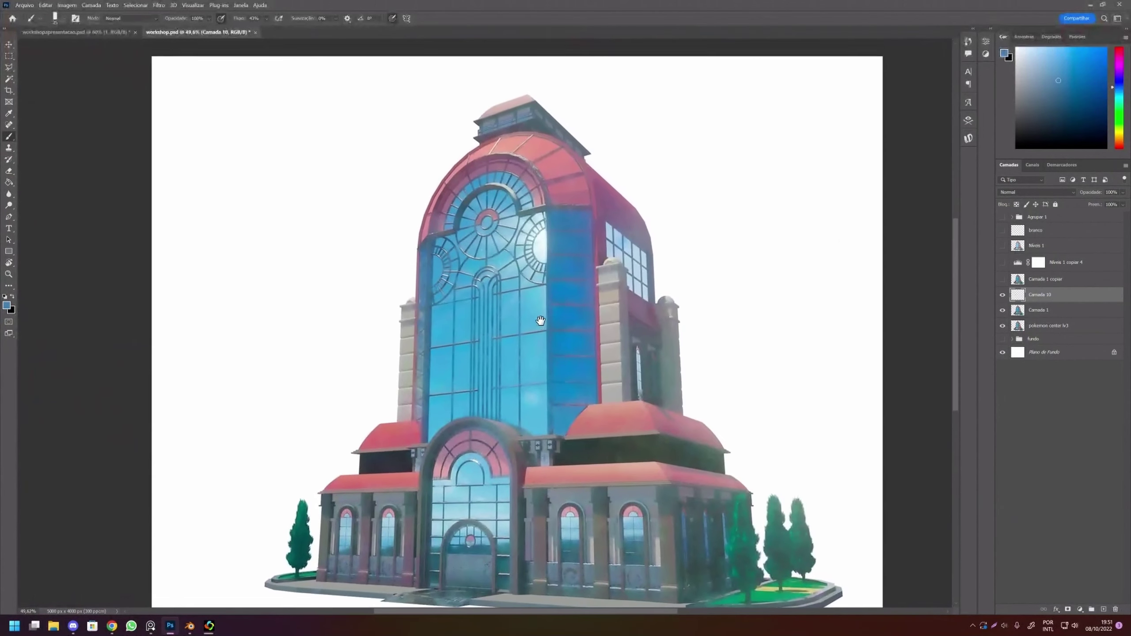
scroll(513, 256, "up", 2)
scroll(504, 260, "up", 3)
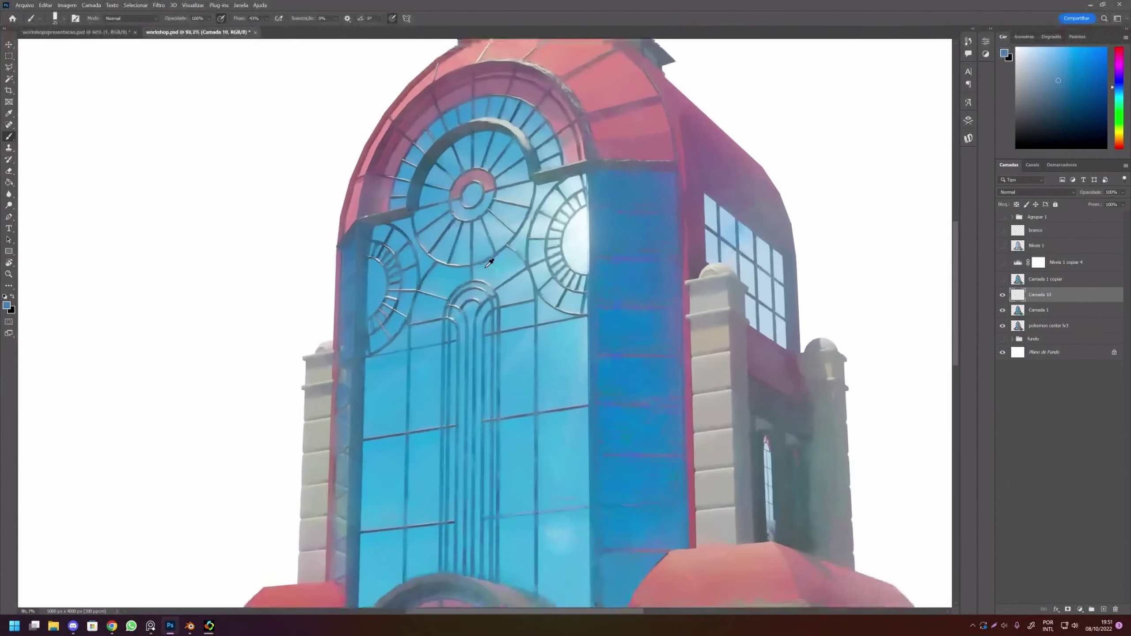
scroll(495, 265, "up", 3)
scroll(486, 269, "up", 3)
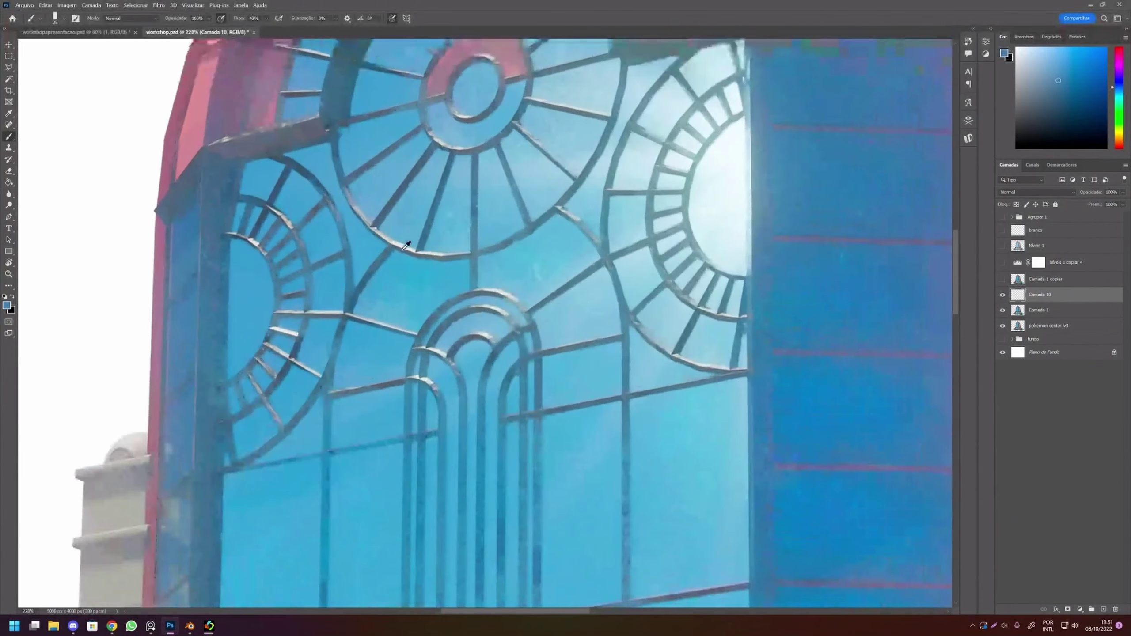
scroll(479, 294, "up", 2)
scroll(480, 301, "up", 2)
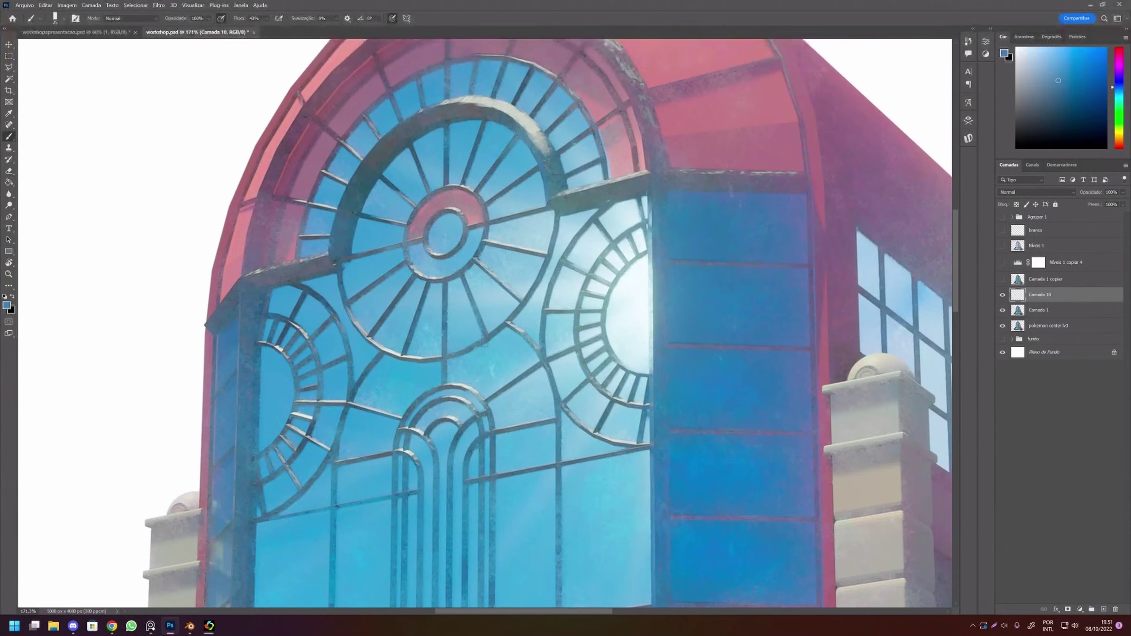
scroll(396, 341, "up", 3)
scroll(398, 352, "up", 3)
left_click(398, 352, "alt")
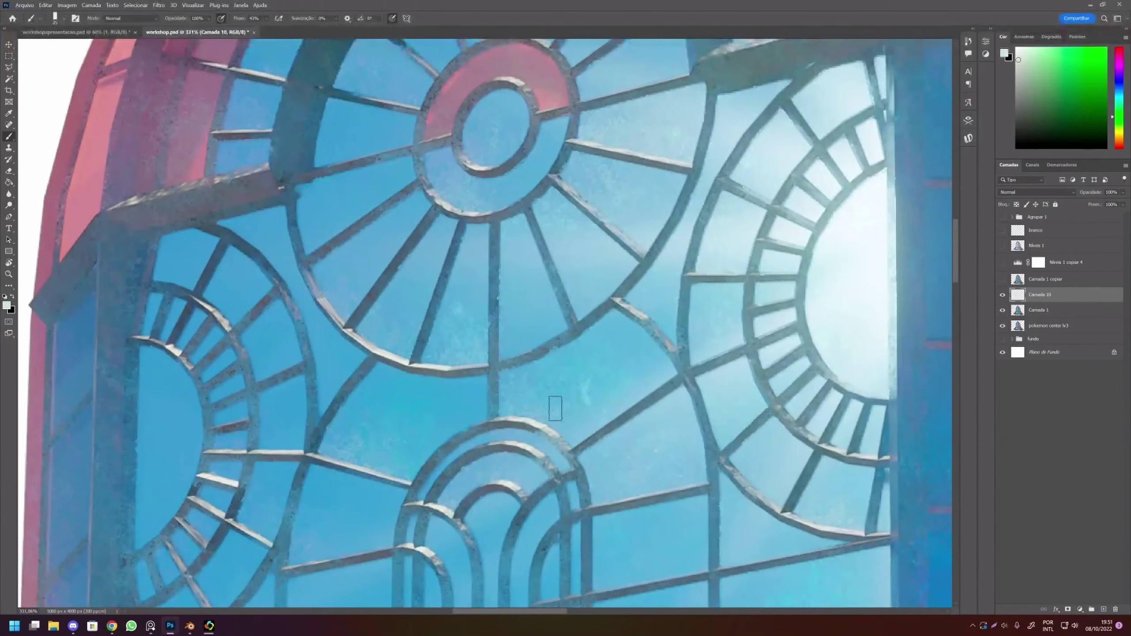
right_click(556, 404)
left_click_drag(528, 395, 522, 397)
key("Return")
left_click_drag(520, 353, 530, 350)
Pan and zoom to bring the lower window grid, awnings and roof into view.
scroll(573, 246, "down", 5)
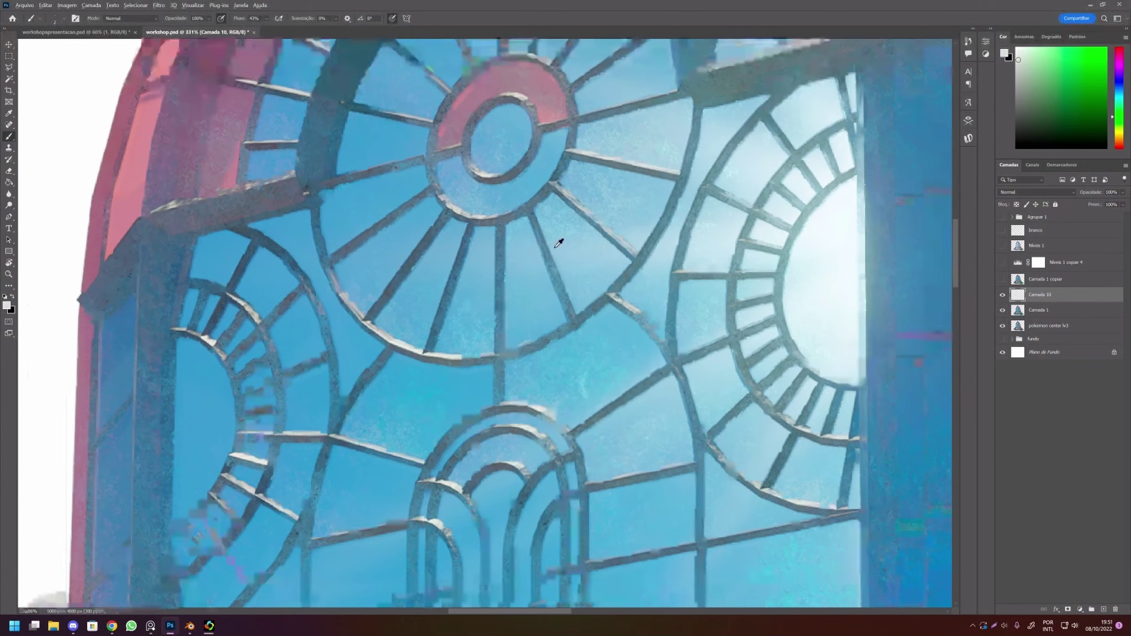
scroll(529, 432, "up", 2)
left_click_drag(529, 432, 459, 166)
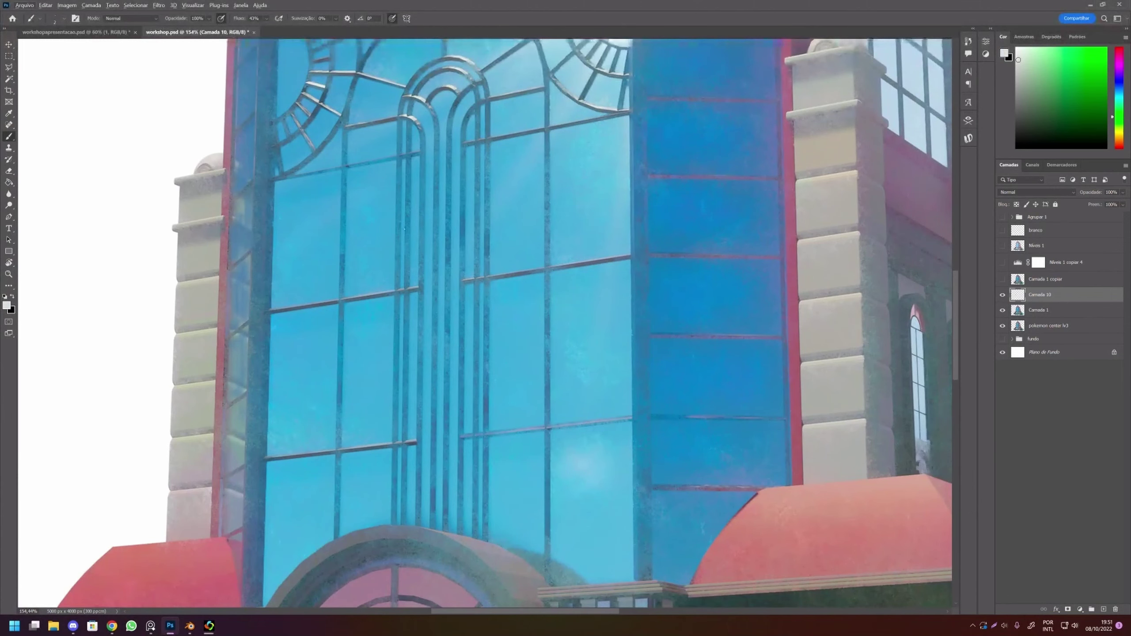
scroll(530, 340, "down", 3)
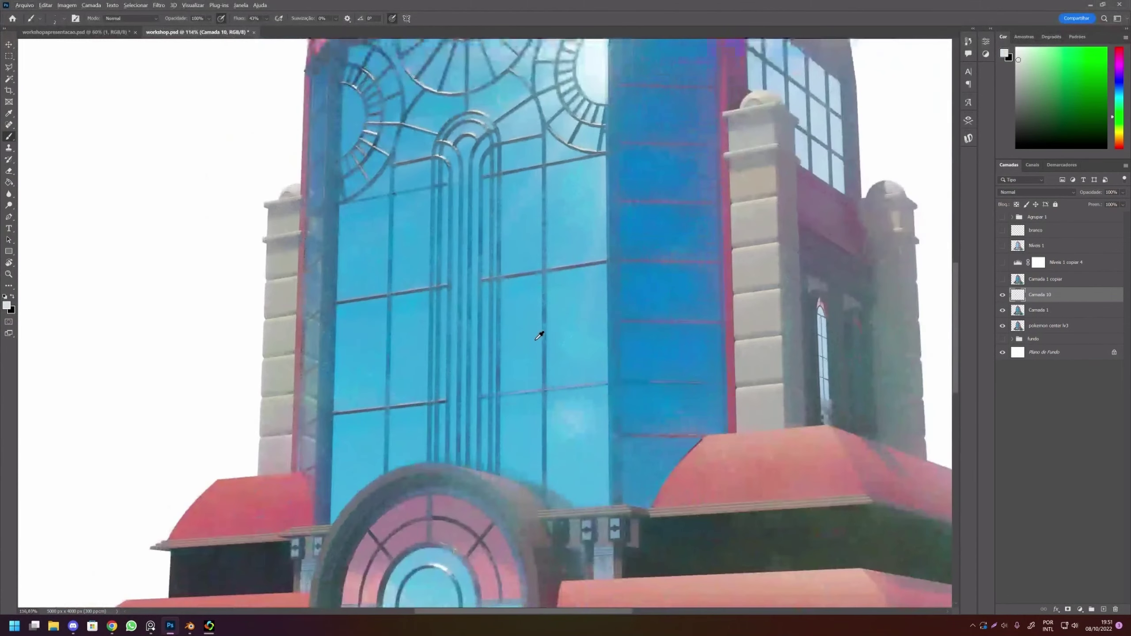
scroll(538, 333, "down", 2)
scroll(580, 340, "down", 1)
scroll(538, 248, "down", 2)
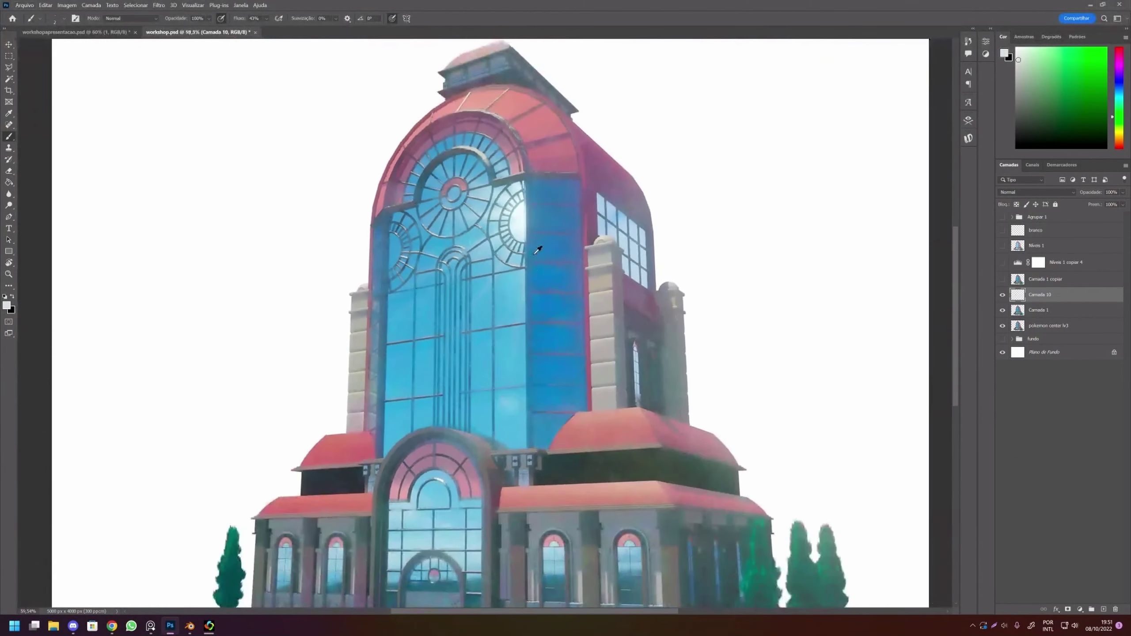
scroll(551, 340, "up", 2)
left_click_drag(553, 391, 556, 404)
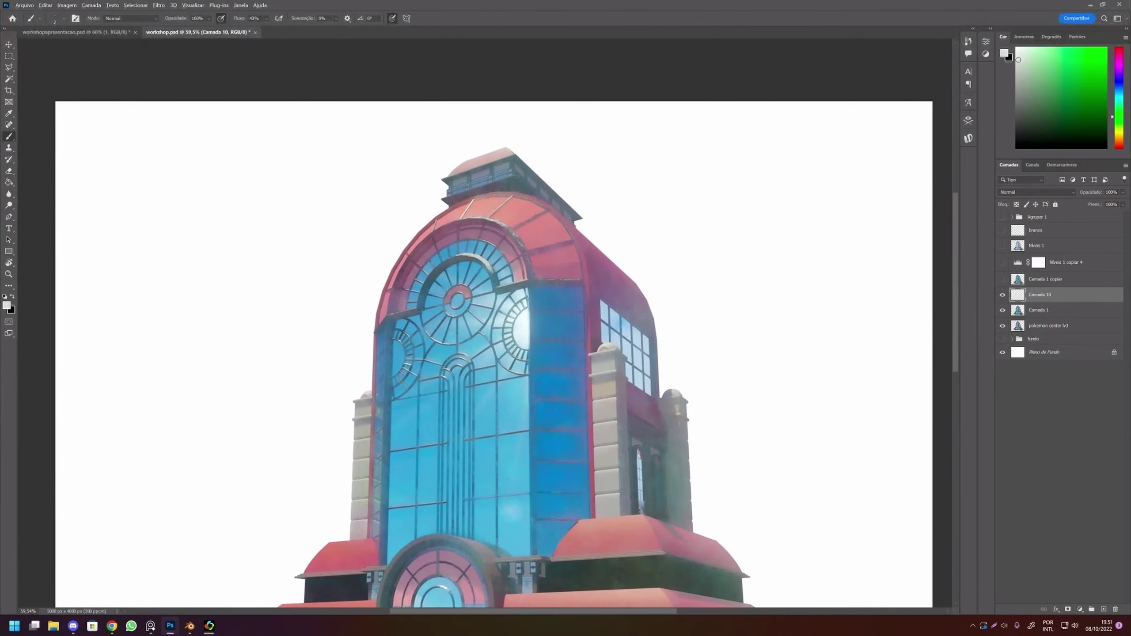
scroll(514, 177, "up", 2)
scroll(512, 177, "up", 3)
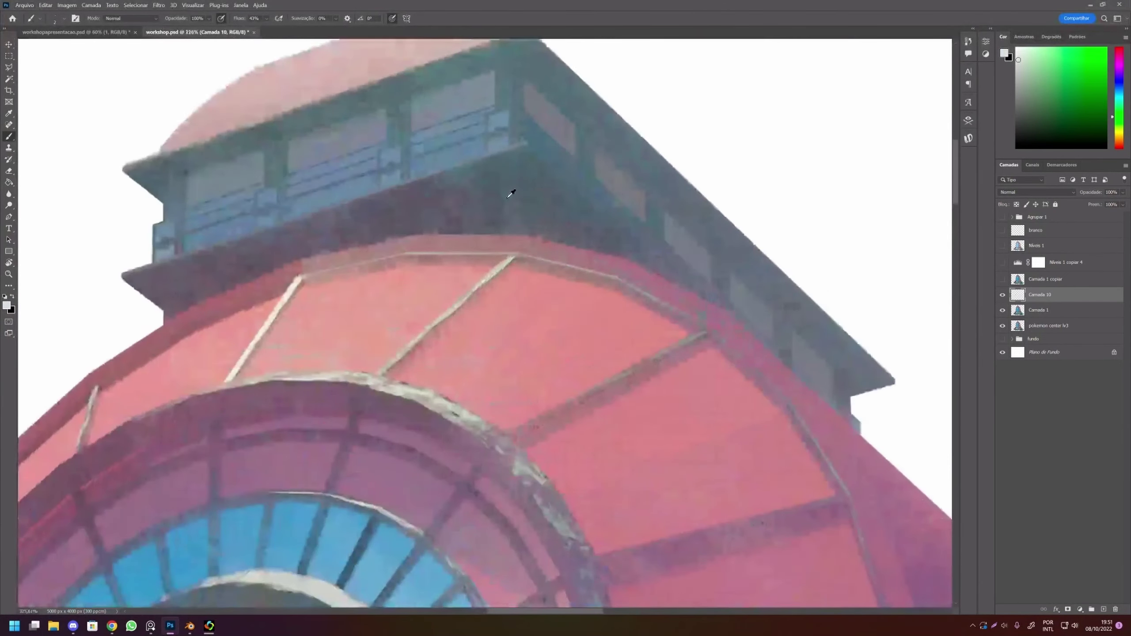
Dab sampled dark blue-grey where the lantern meets the pink dome, then zoom out.
left_click(497, 221, "alt")
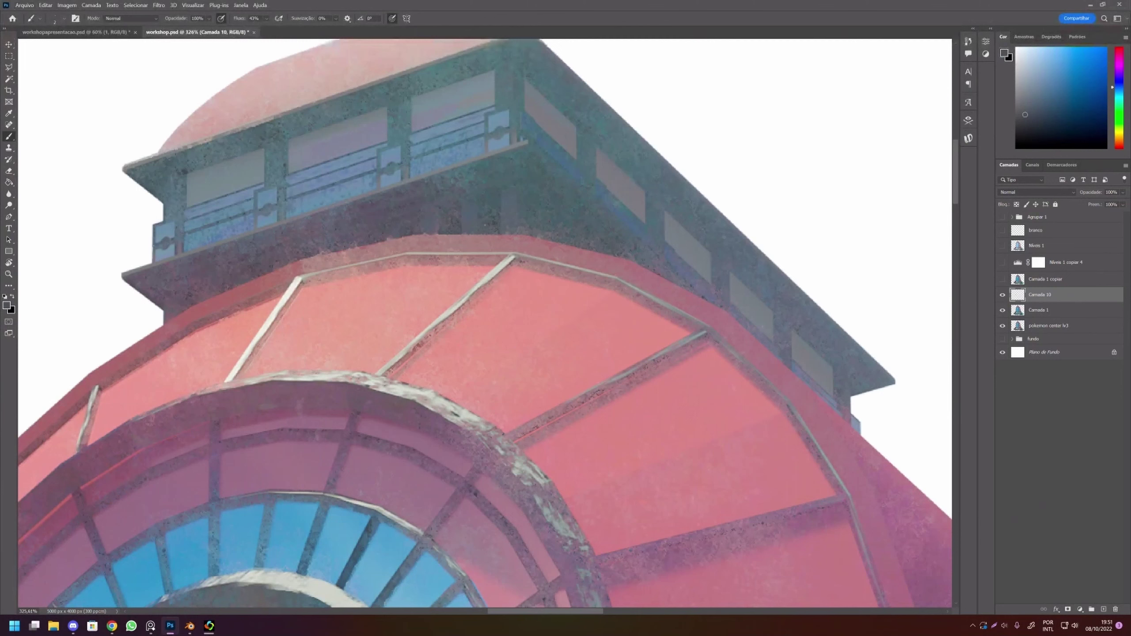
right_click(497, 221)
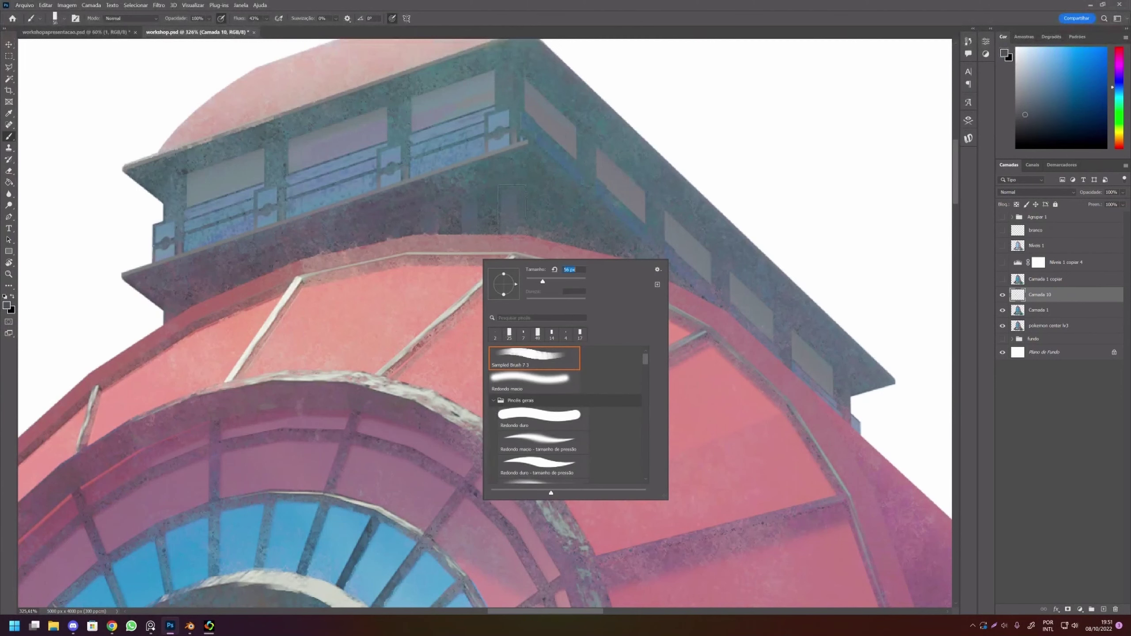
key("Return")
left_click(494, 214)
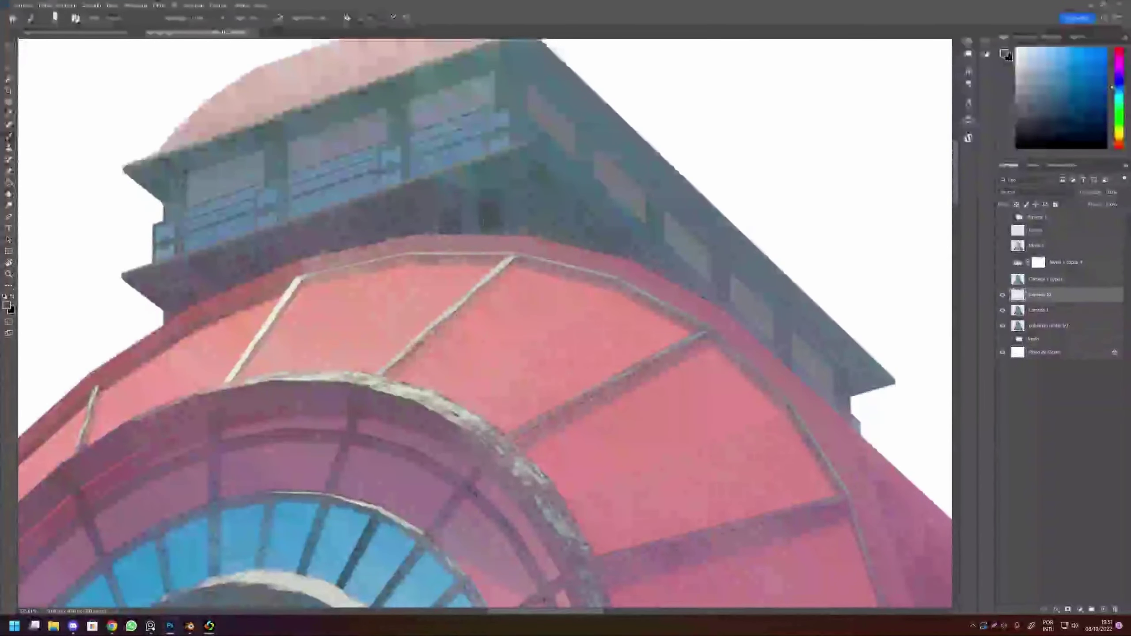
scroll(484, 209, "down", 2)
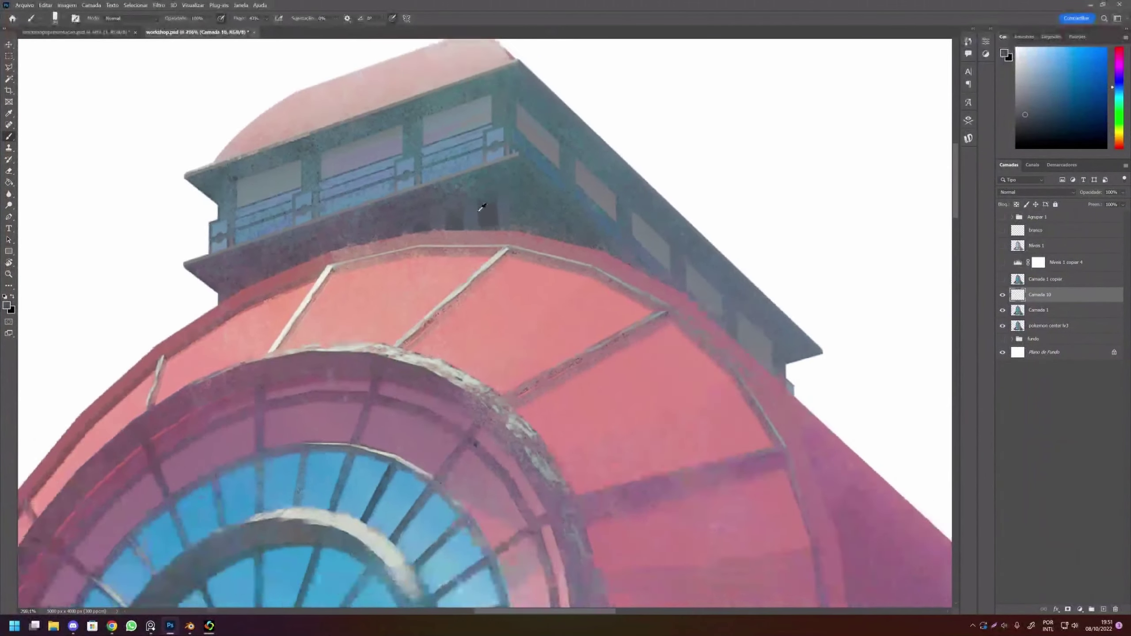
scroll(482, 207, "down", 3)
scroll(490, 218, "down", 2)
scroll(503, 229, "down", 1)
scroll(508, 235, "down", 1)
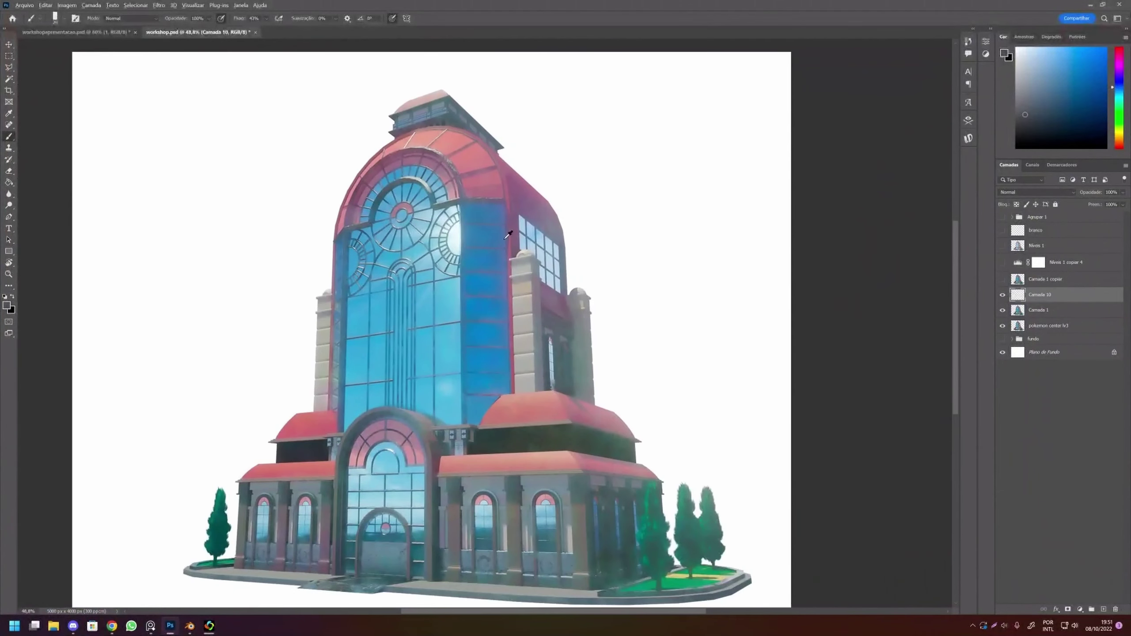
scroll(508, 234, "down", 1)
scroll(645, 361, "down", 1)
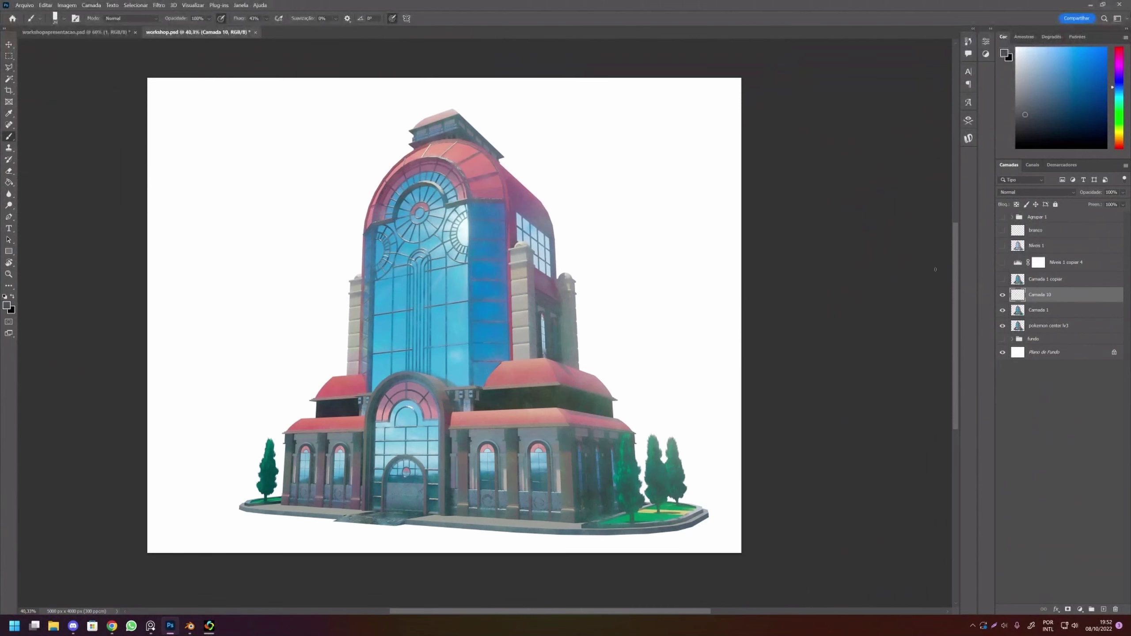
Merge Camada 1, Camada 10 and pokemon center lv3 into a single layer.
left_click(1055, 317)
left_click(1055, 327, "ctrl")
left_click(1055, 296, "ctrl")
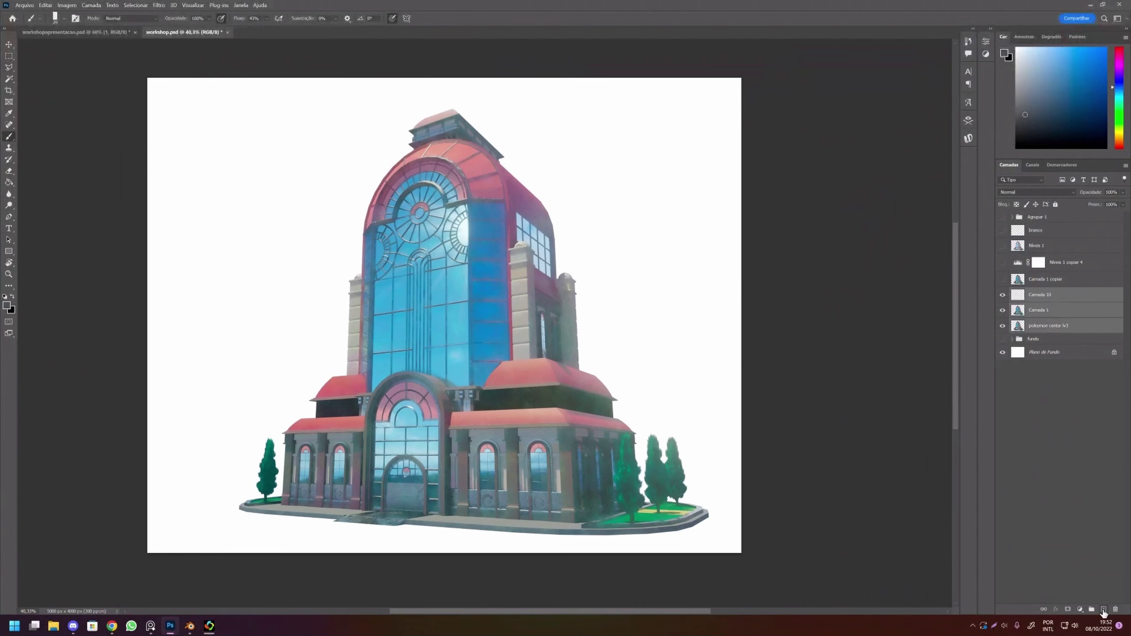
right_click(1025, 331)
left_click(1020, 502)
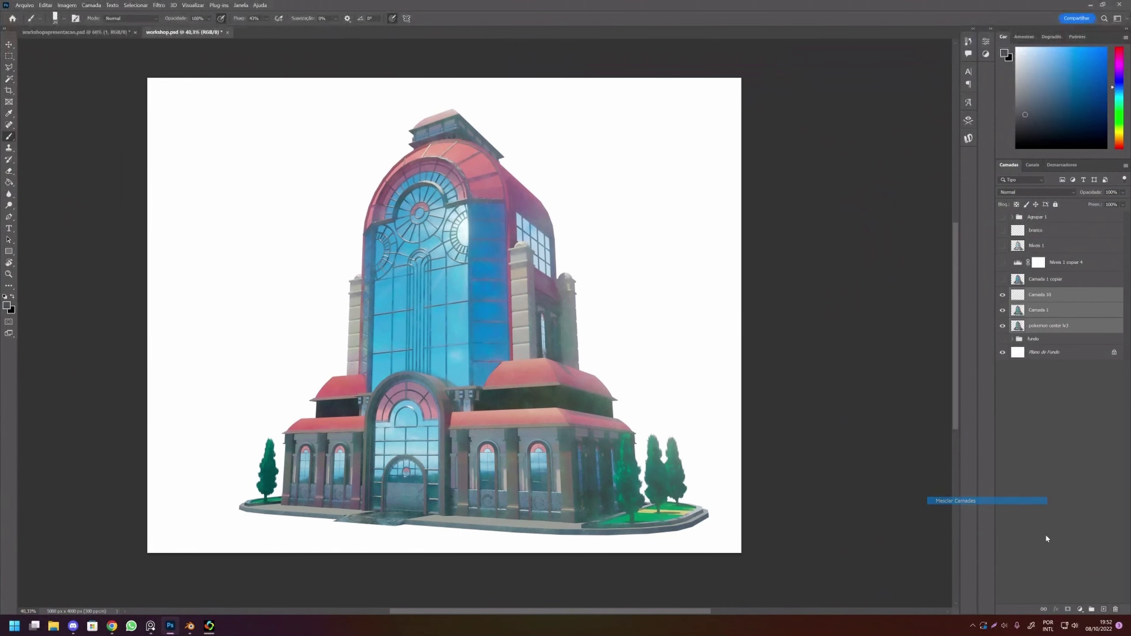
Try a Posterize adjustment layer at various levels, settling on 11, then remove it.
left_click(1079, 607)
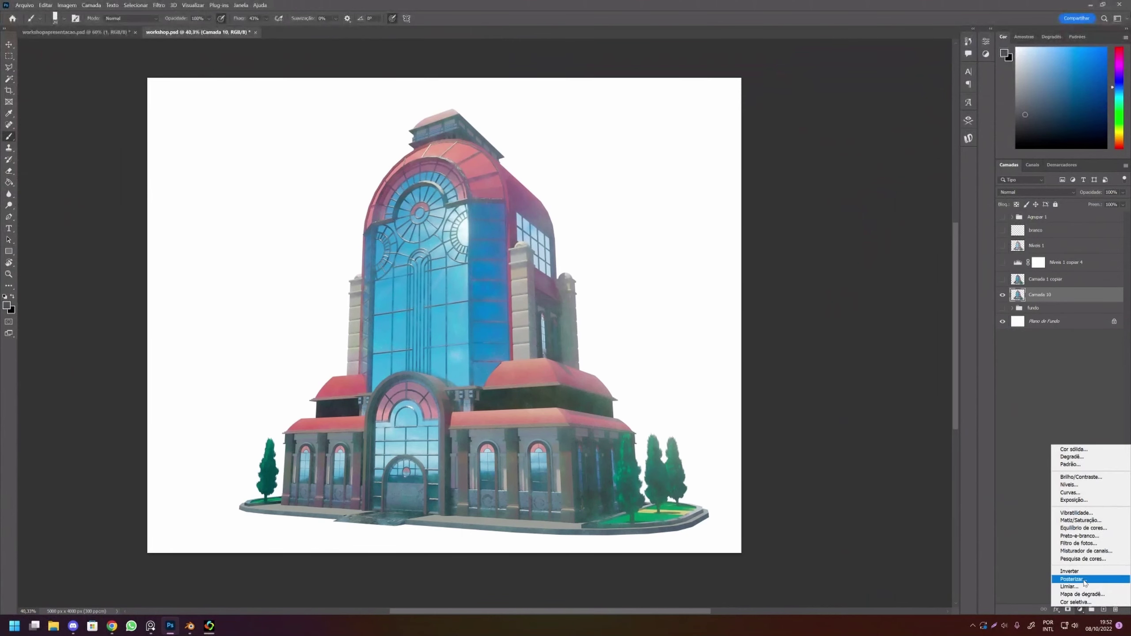
left_click(1073, 579)
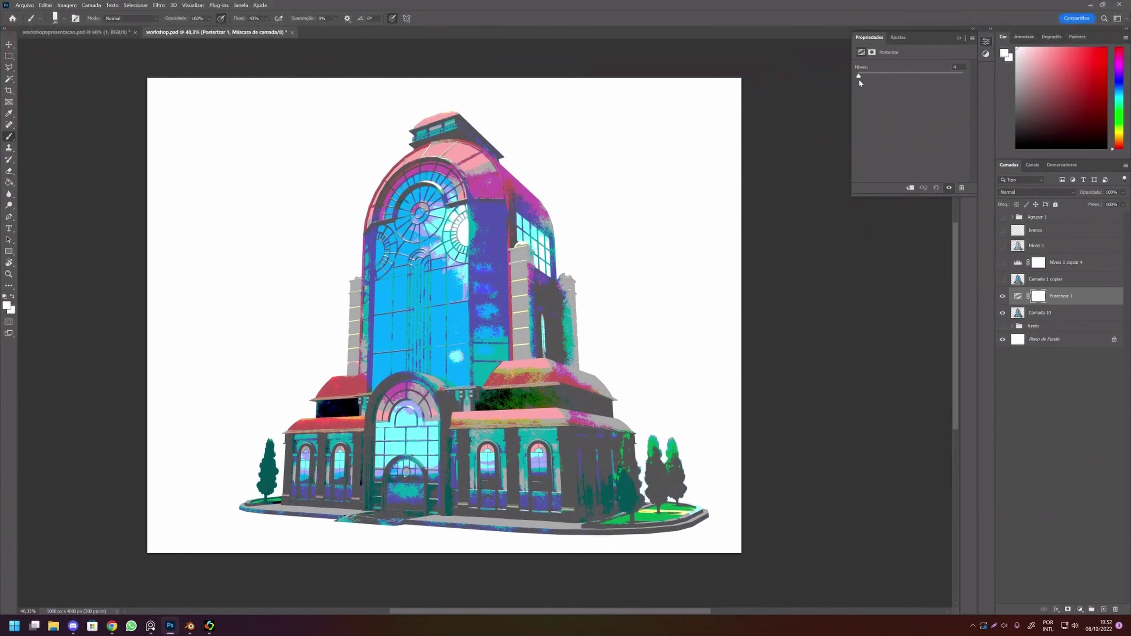
left_click_drag(859, 81, 861, 77)
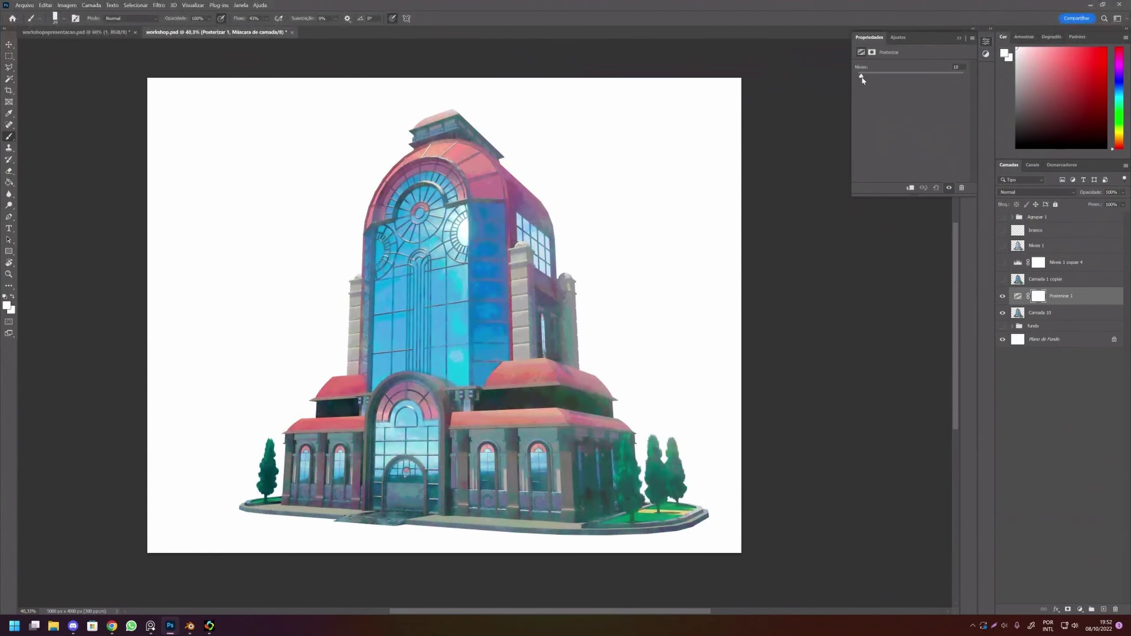
left_click_drag(862, 80, 922, 85)
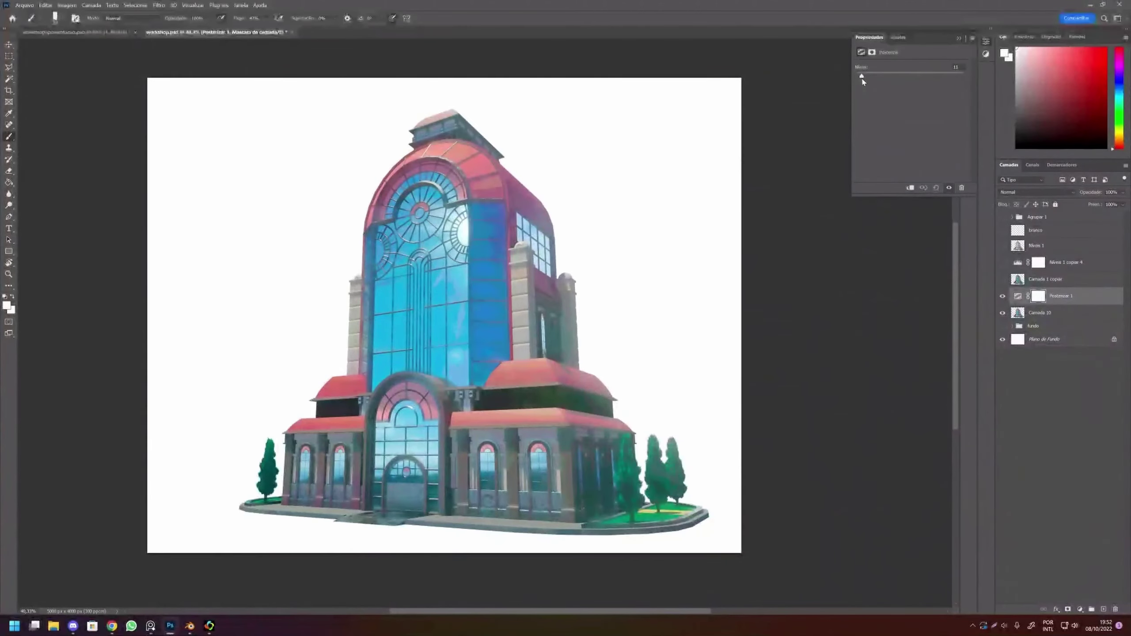
left_click_drag(875, 82, 862, 82)
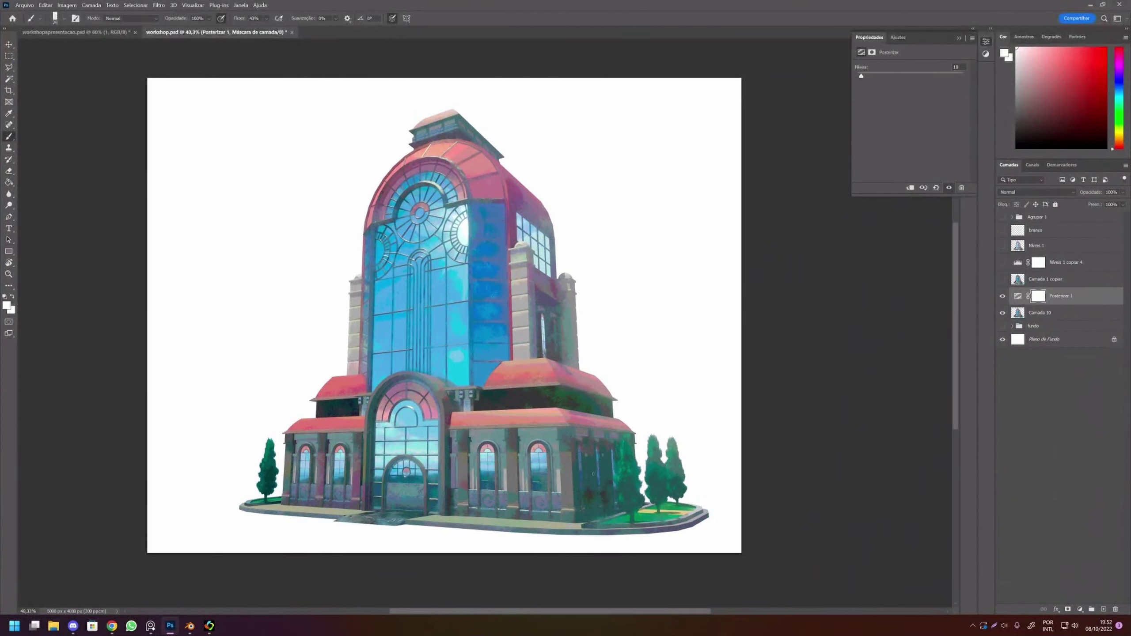
left_click(866, 74)
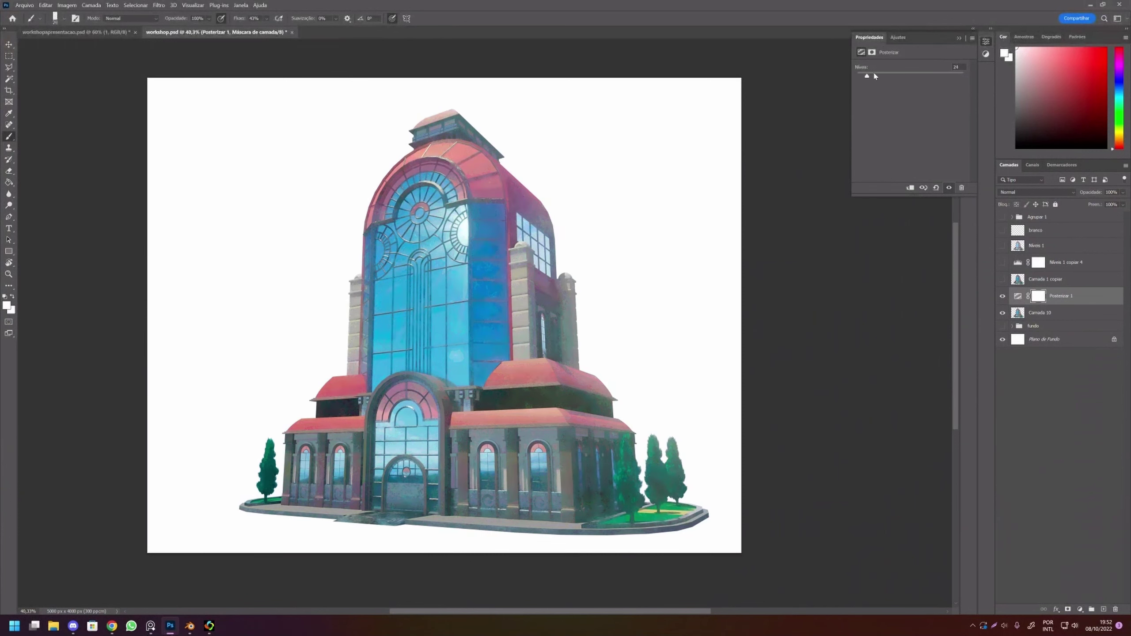
left_click(874, 76)
left_click(861, 77)
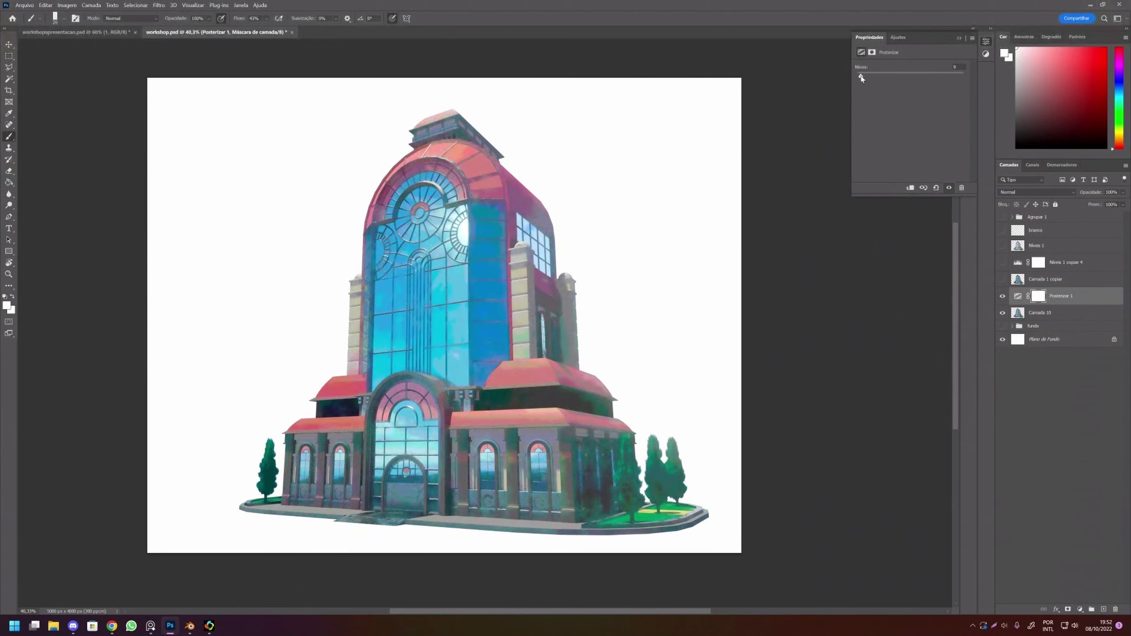
left_click(861, 75)
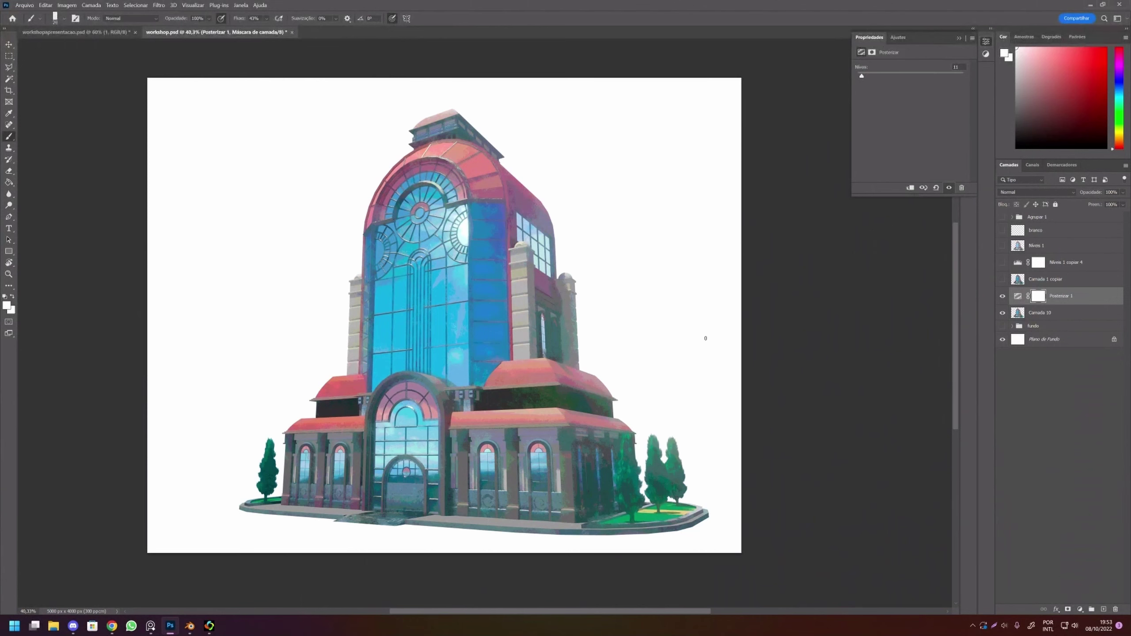
left_click(1082, 299)
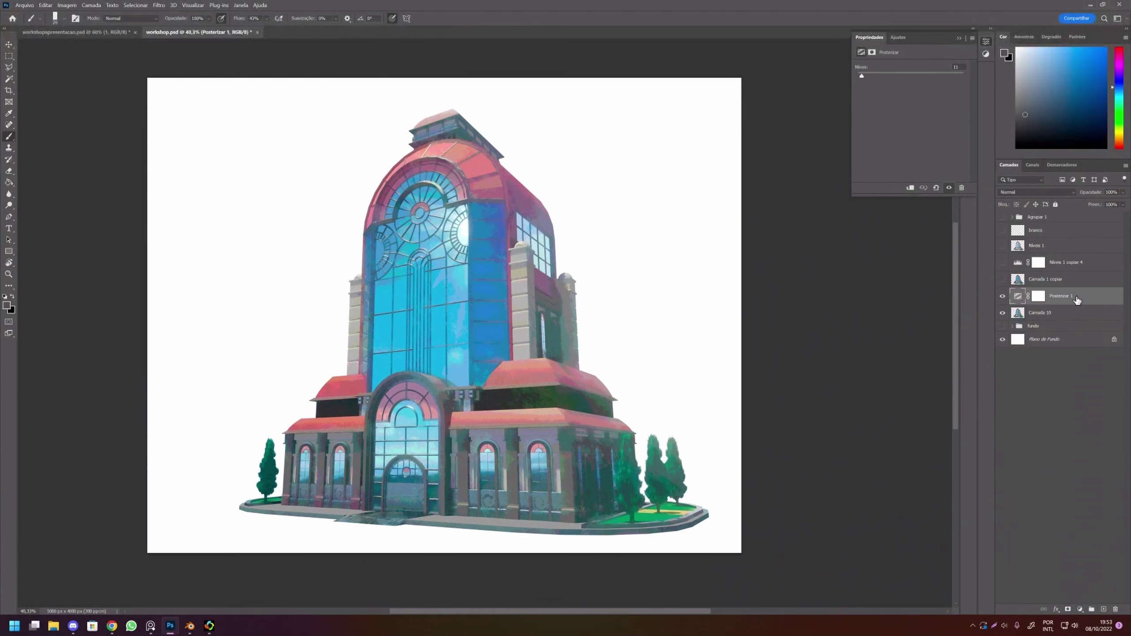
left_click_drag(1078, 299, 1115, 607)
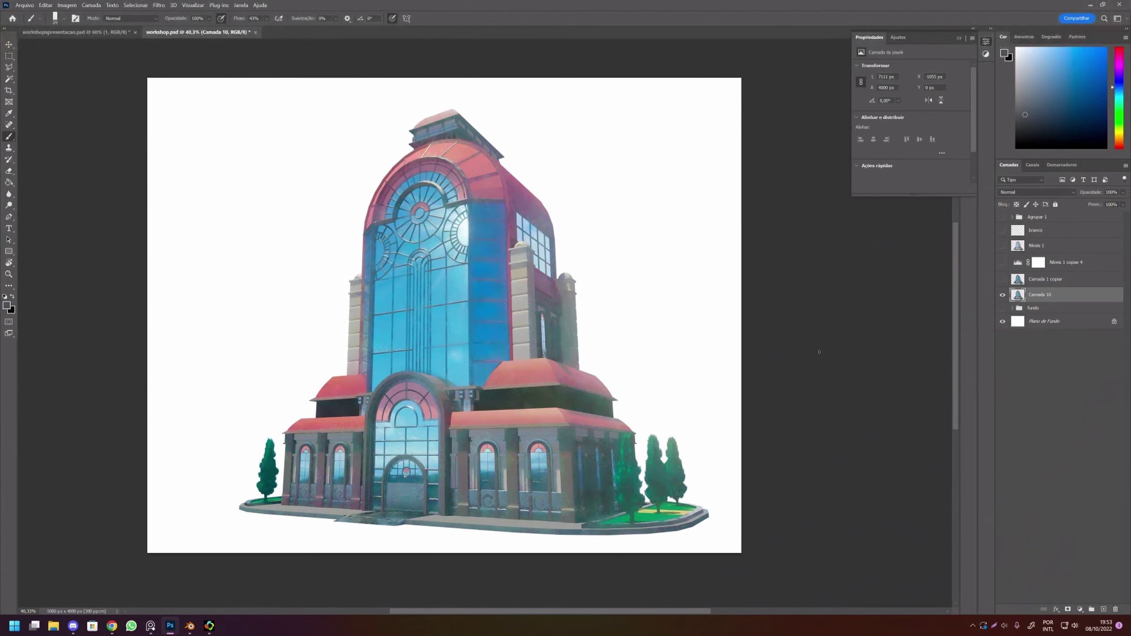
Preview Arestas Posterizadas in the Filter Gallery, lowering posterization from 3 to 2.
left_click(159, 5)
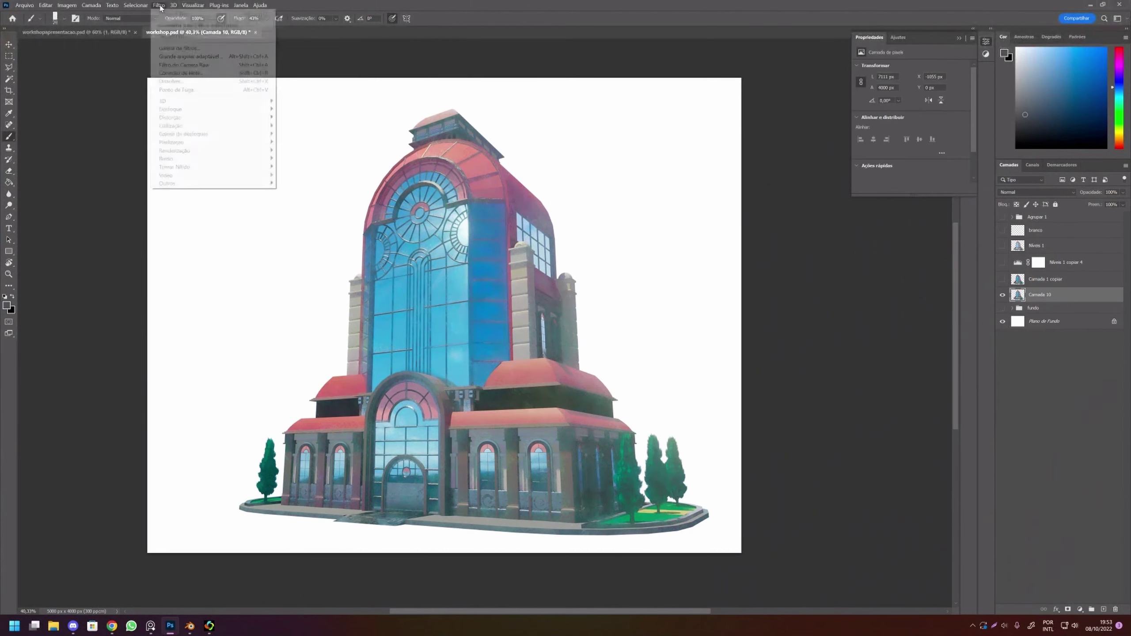
left_click(190, 48)
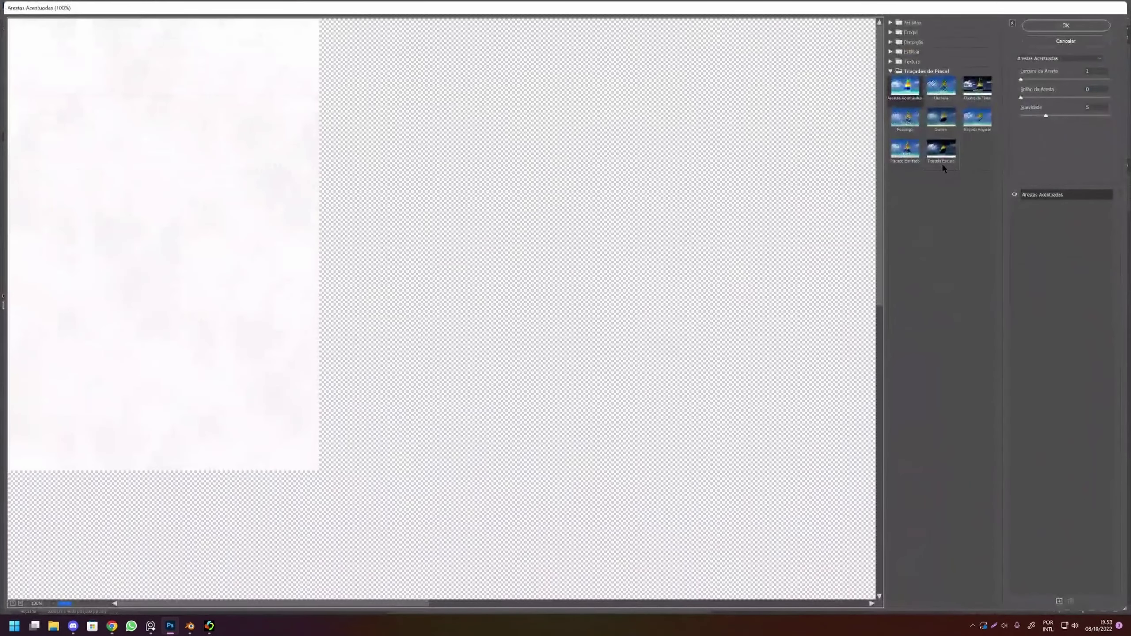
left_click(670, 284, "alt")
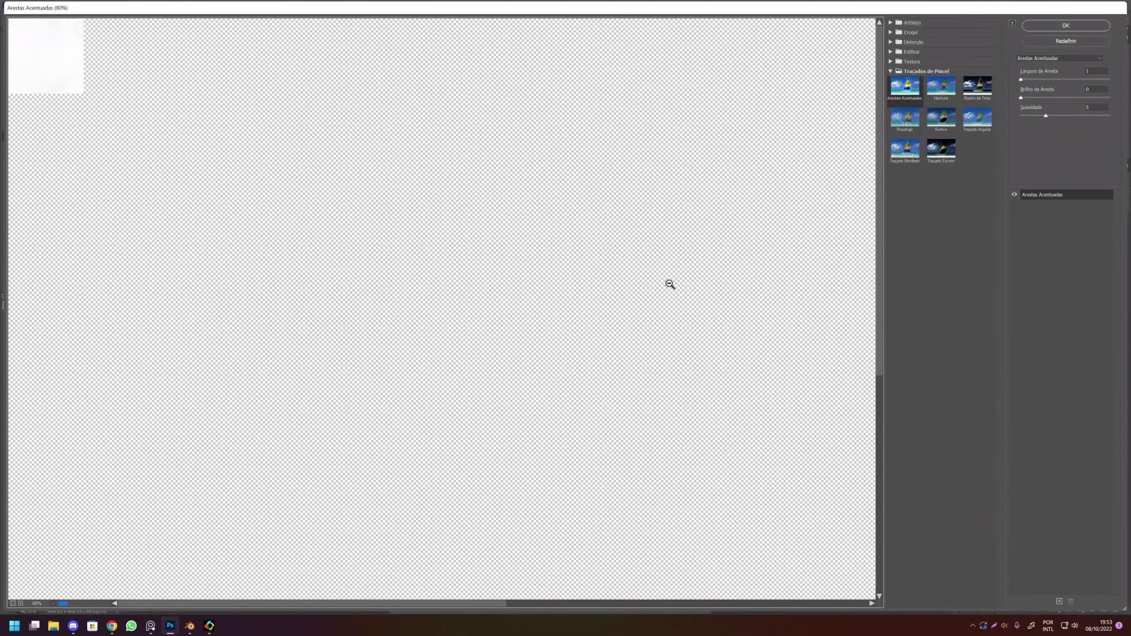
left_click(670, 284, "alt")
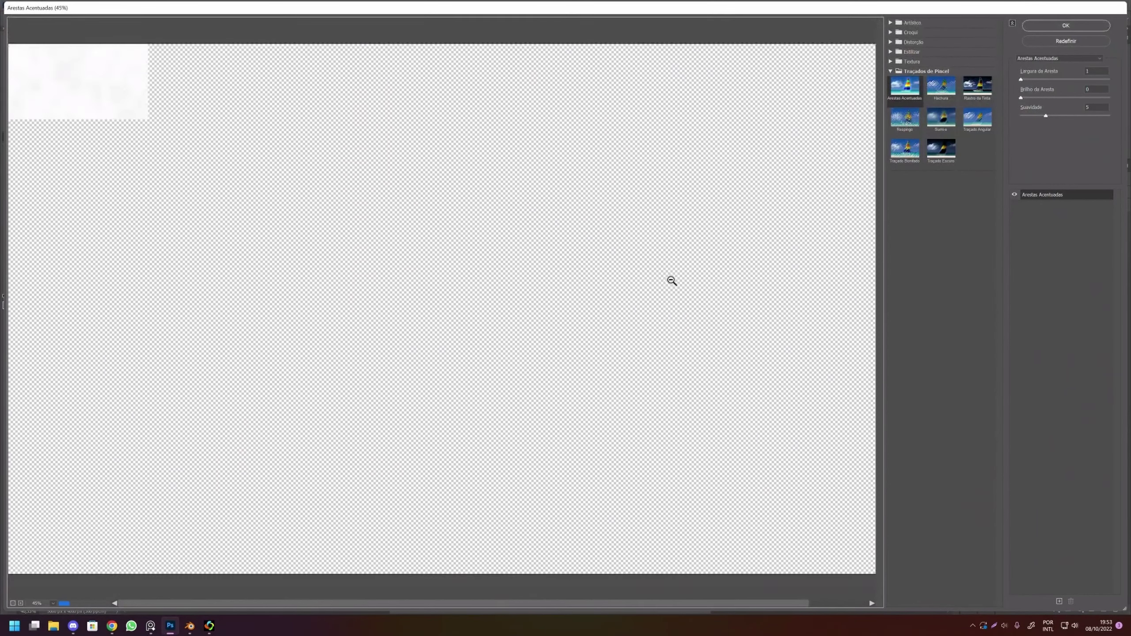
left_click(892, 23)
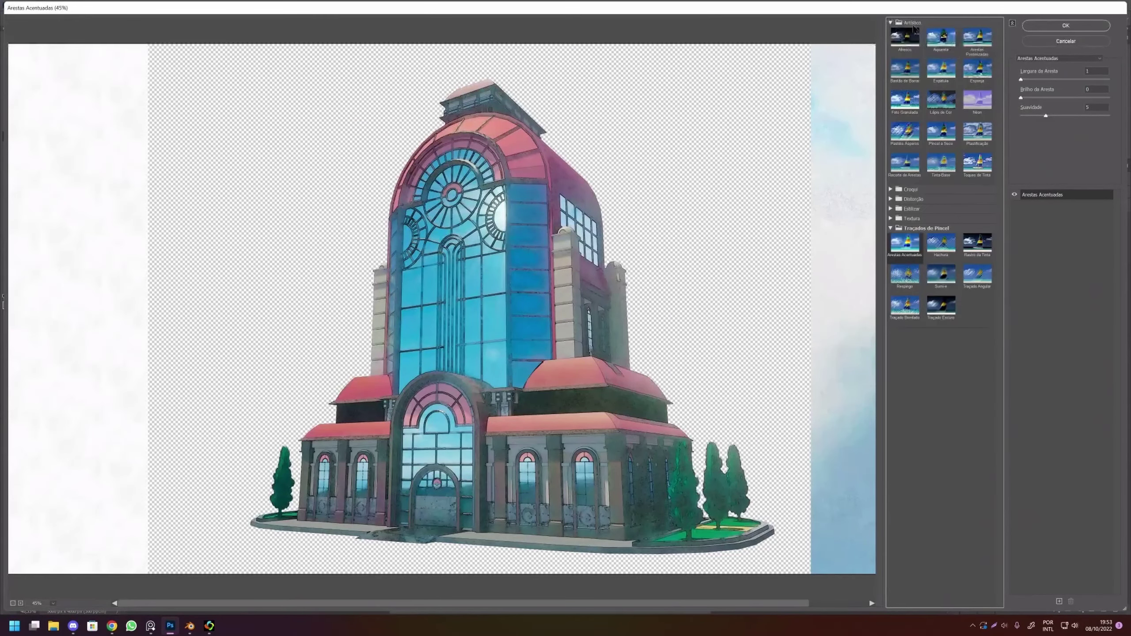
left_click(983, 42)
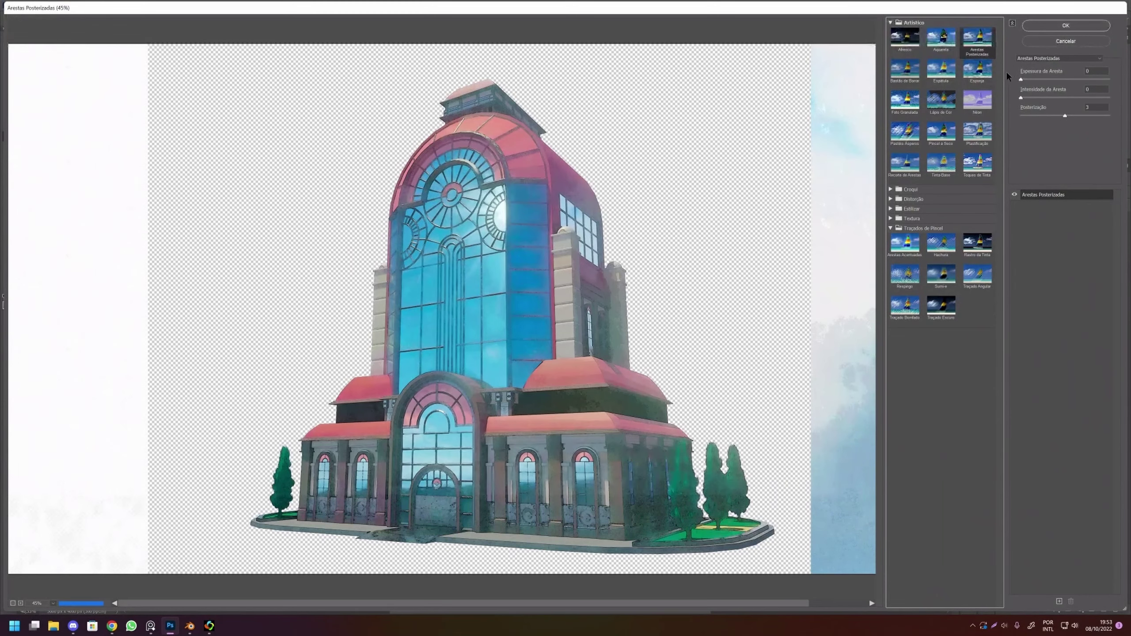
key("ctrl+0")
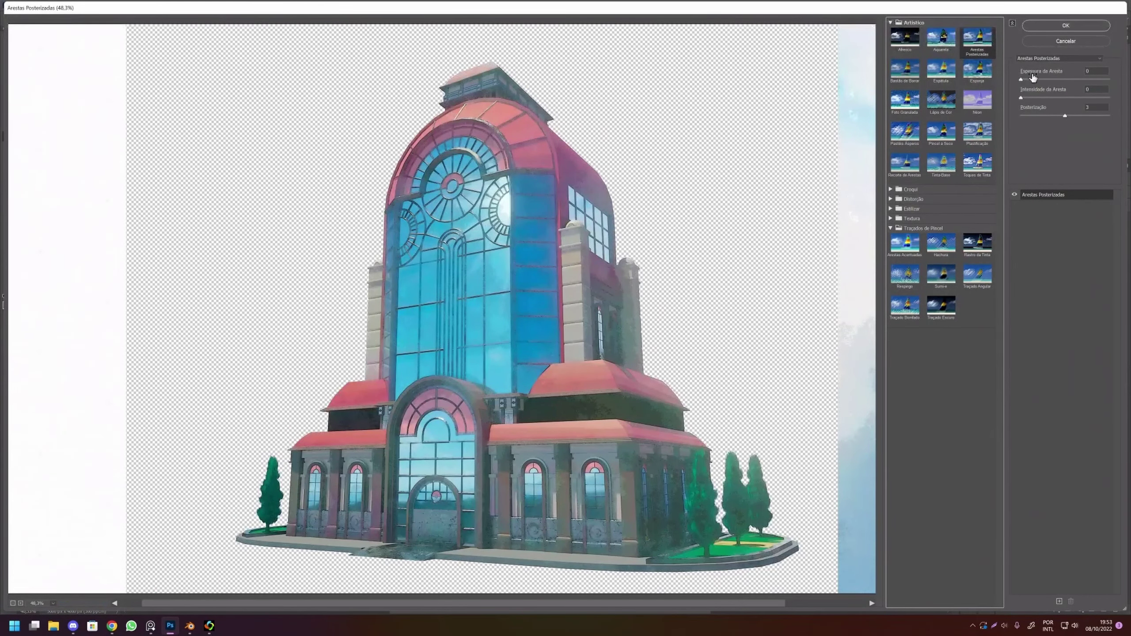
left_click(1021, 78)
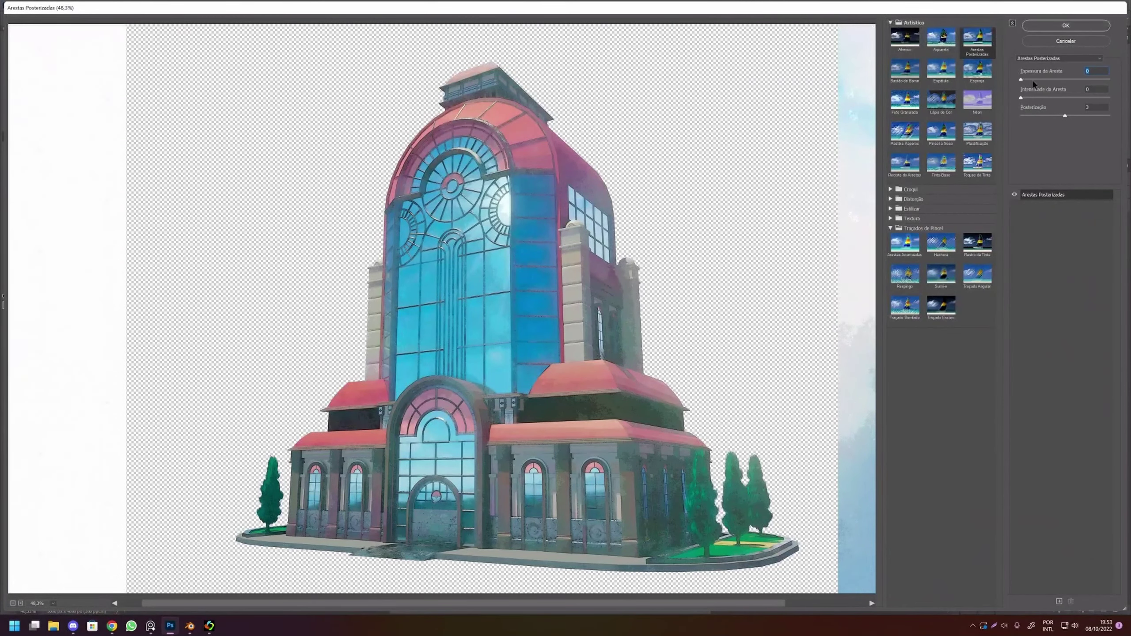
left_click(1024, 96)
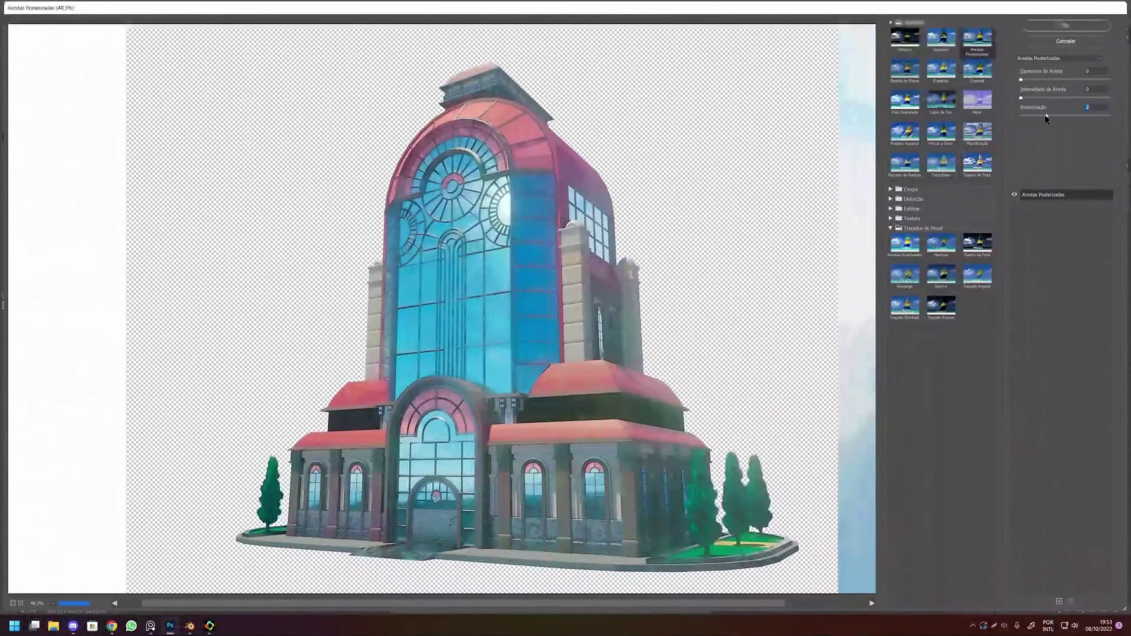
mouse_move(1064, 115)
left_mouse_down()
mouse_move(1043, 116)
mouse_move(1076, 117)
left_mouse_up()
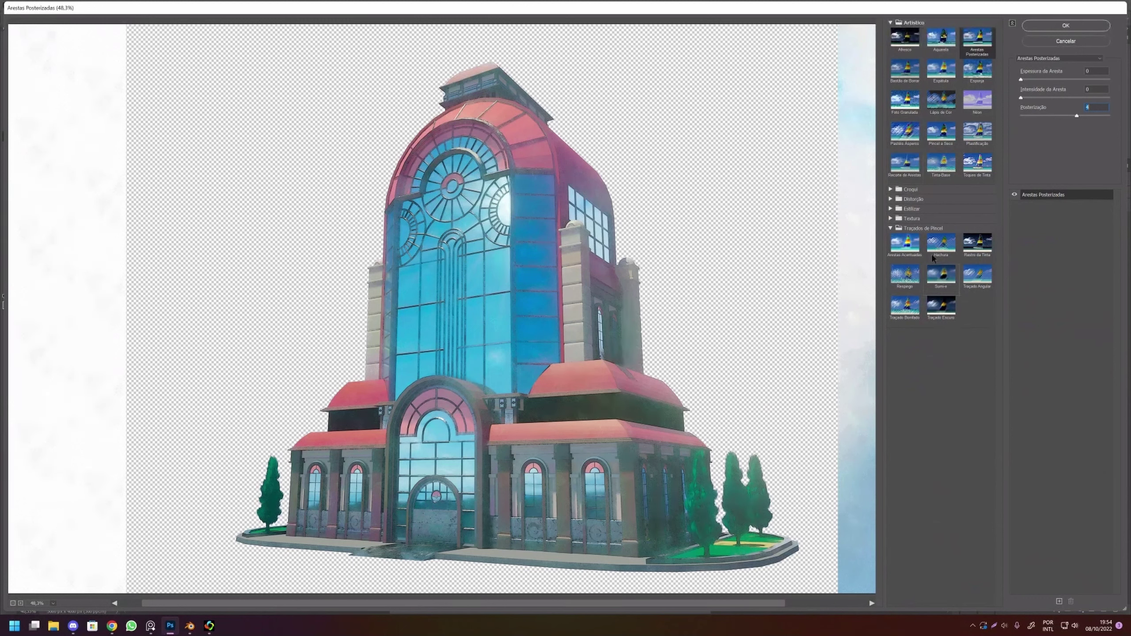
Switch to Arestas Acentuadas and set its smoothness to 9.
left_click(906, 244)
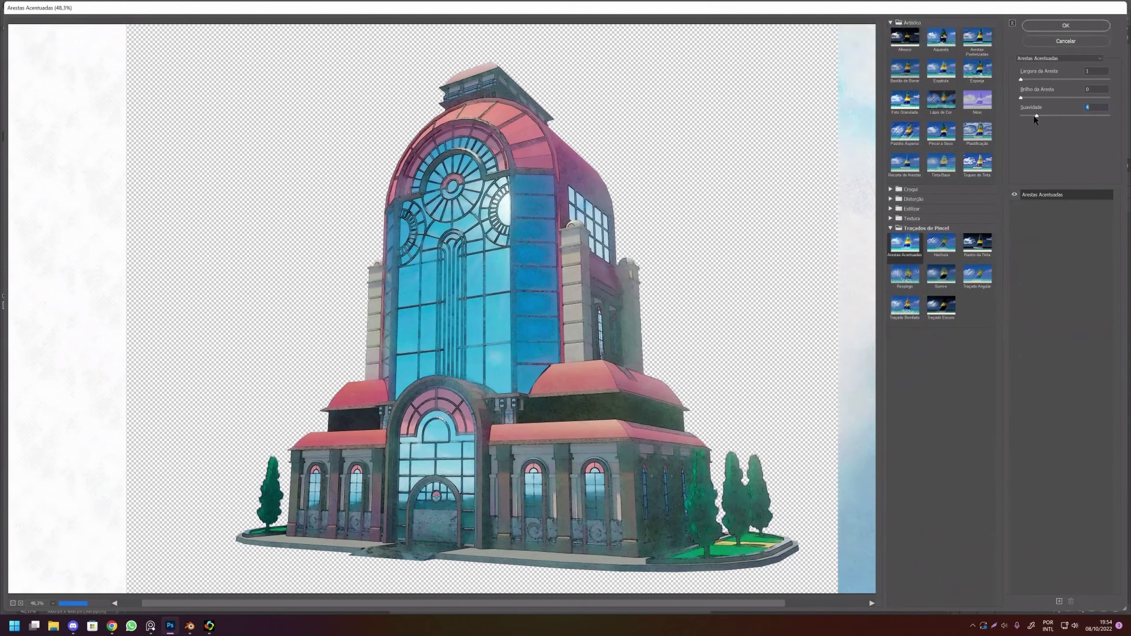
left_click_drag(1034, 115, 1047, 115)
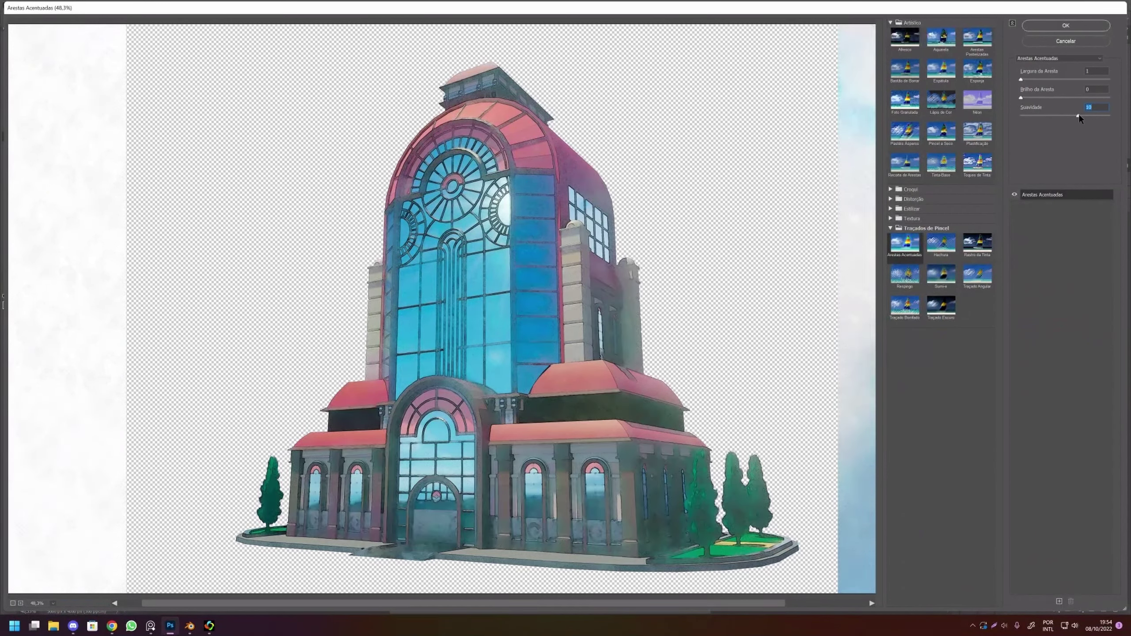
key("Down")
Undo the filter on Camada 10, duplicate it, and reapply the last filter to the copy.
left_click(1056, 24)
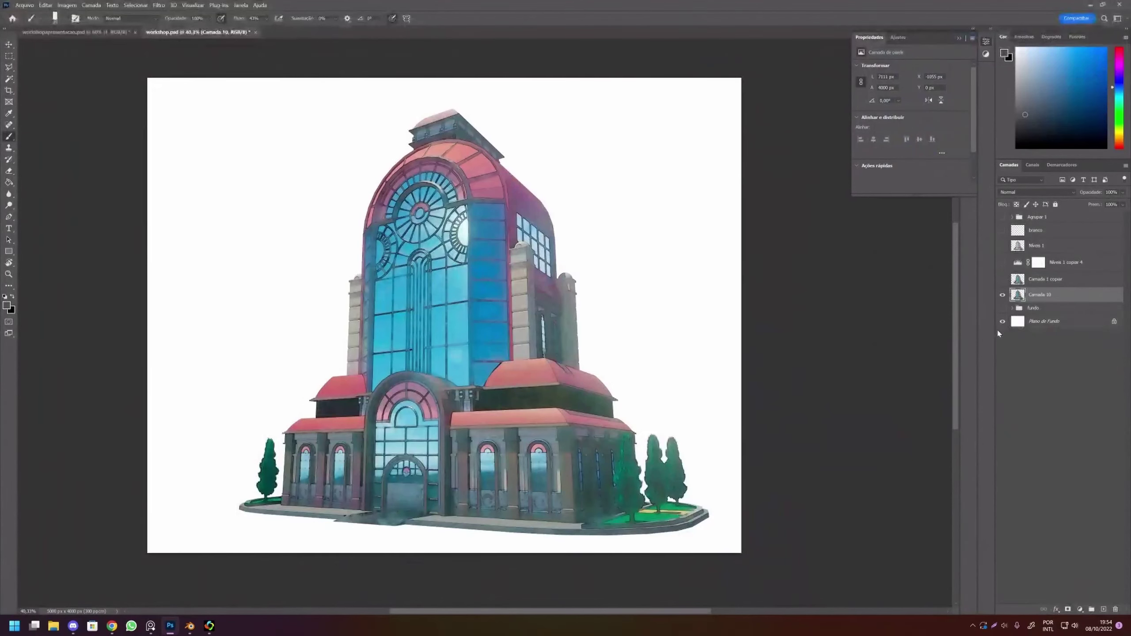
key("ctrl+z")
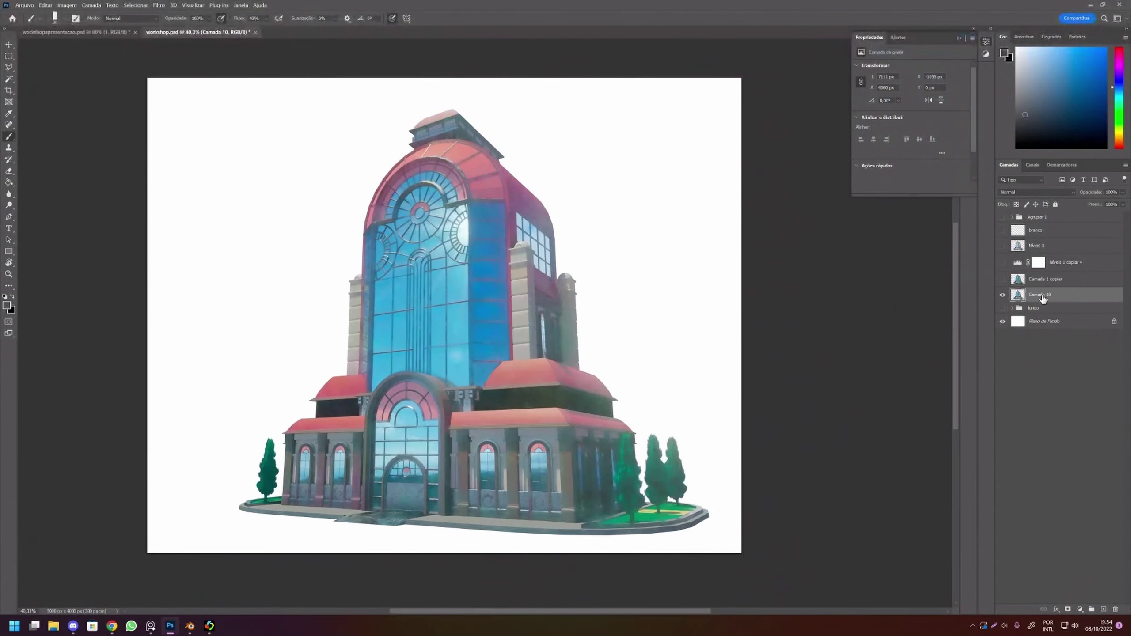
left_click_drag(1042, 299, 1104, 610)
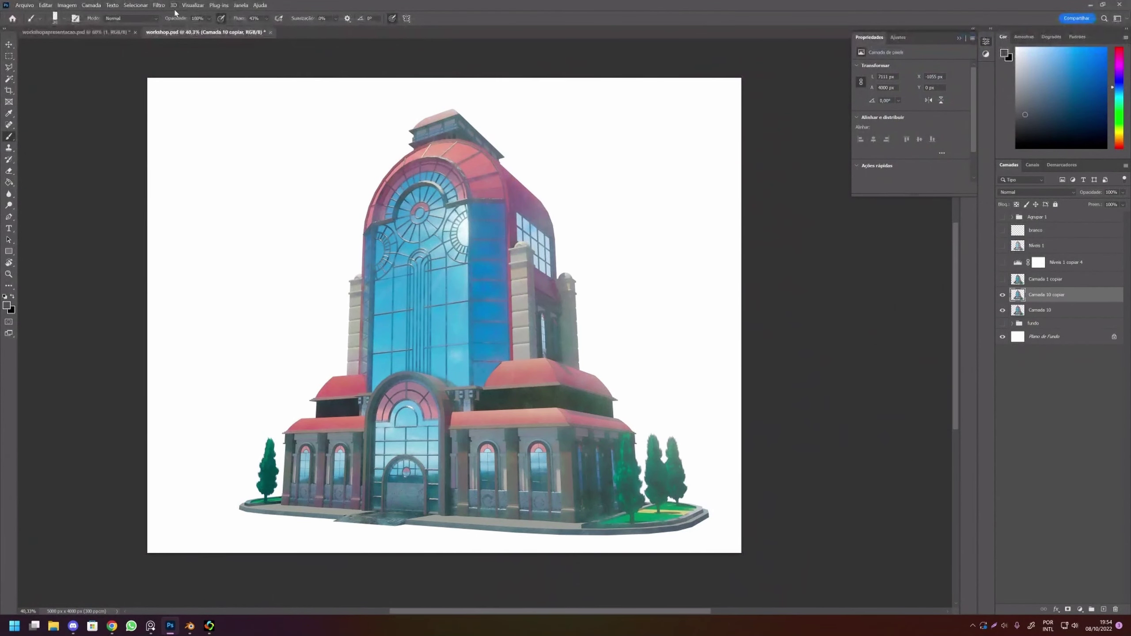
left_click(160, 6)
left_click(162, 6)
left_click(201, 90)
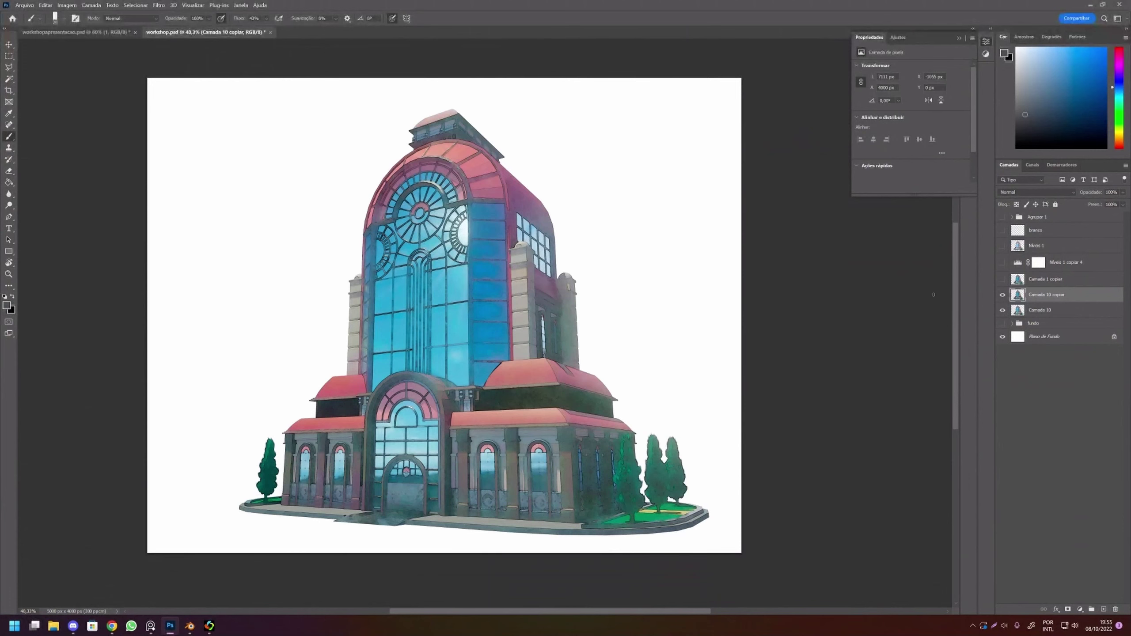
Set up a 970 px soft Eraser and turn on Níveis 1 copiar 4, targeting its mask.
left_click(9, 170)
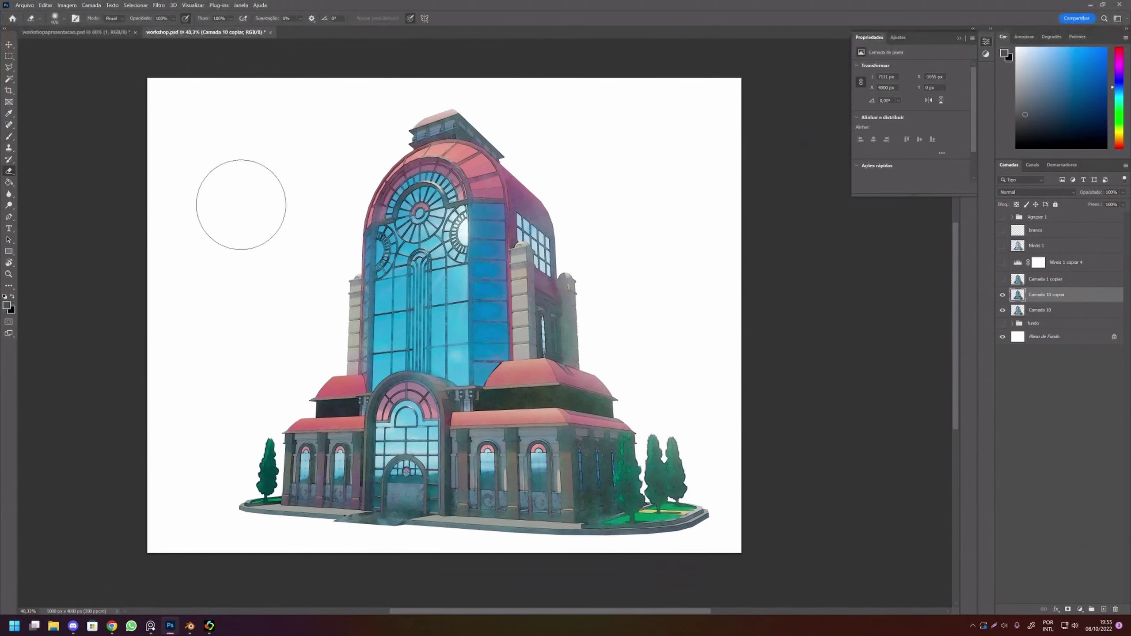
right_click(390, 235)
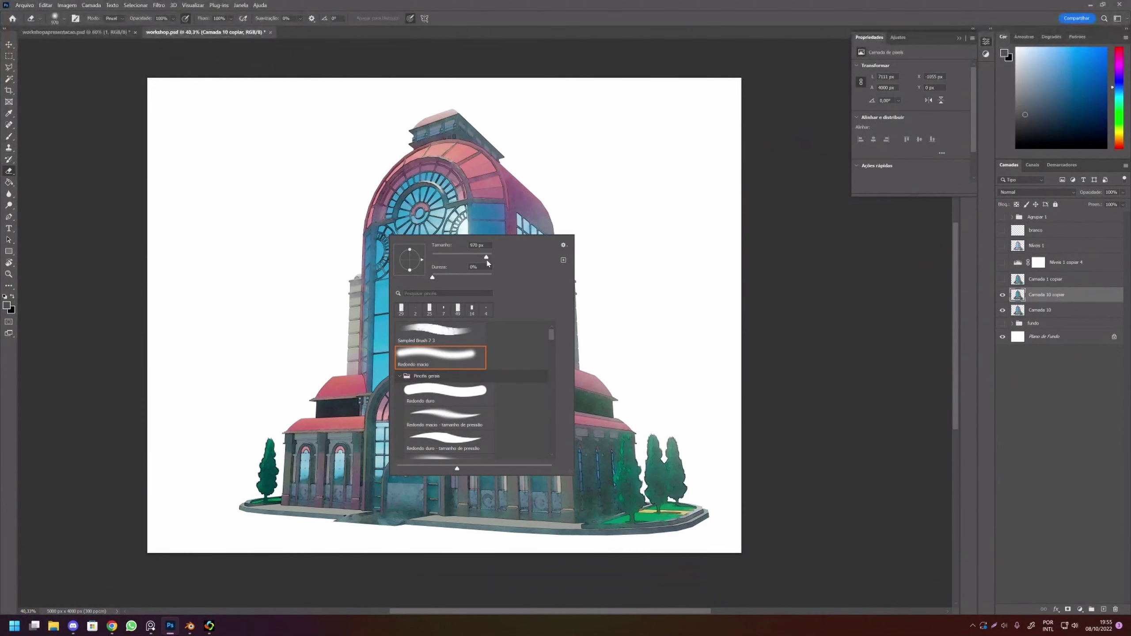
key("Return")
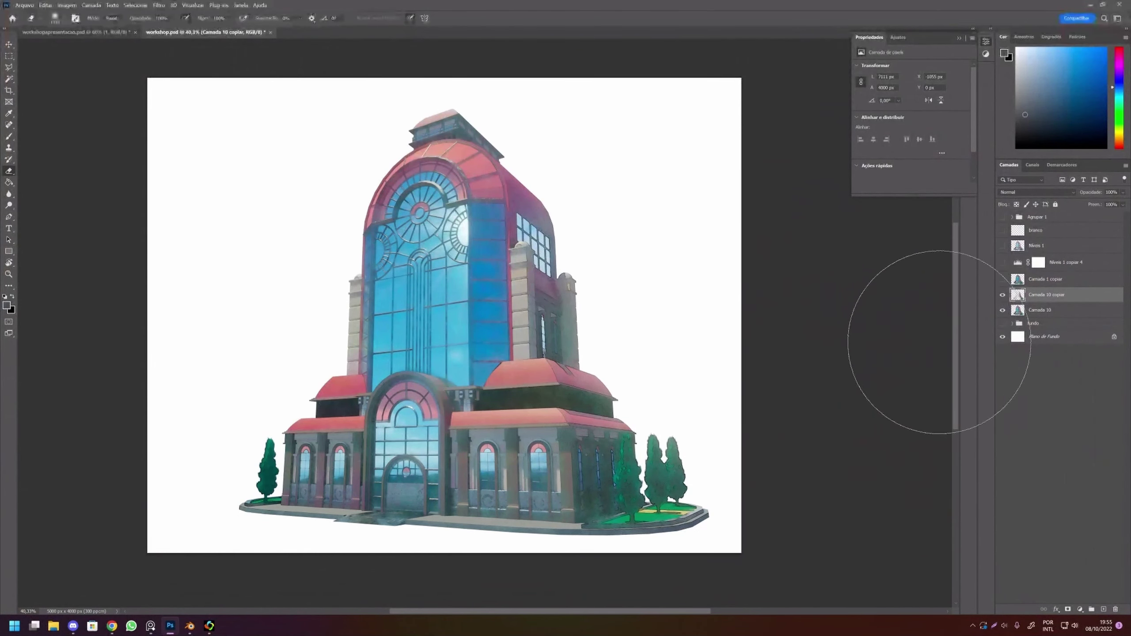
left_click(1002, 263)
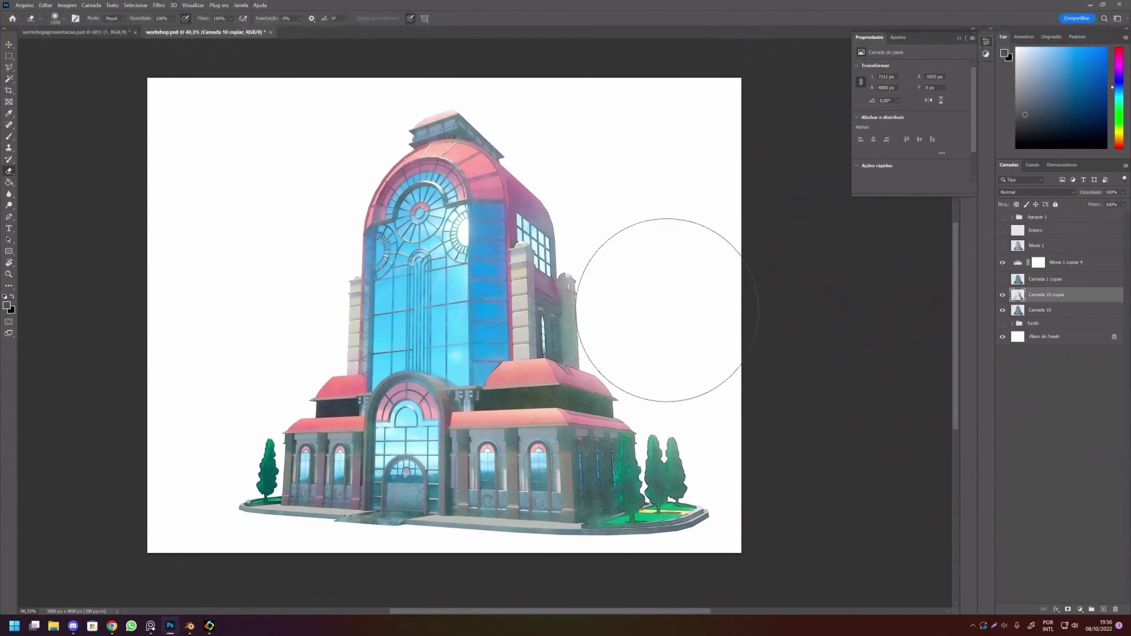
left_click(1066, 263)
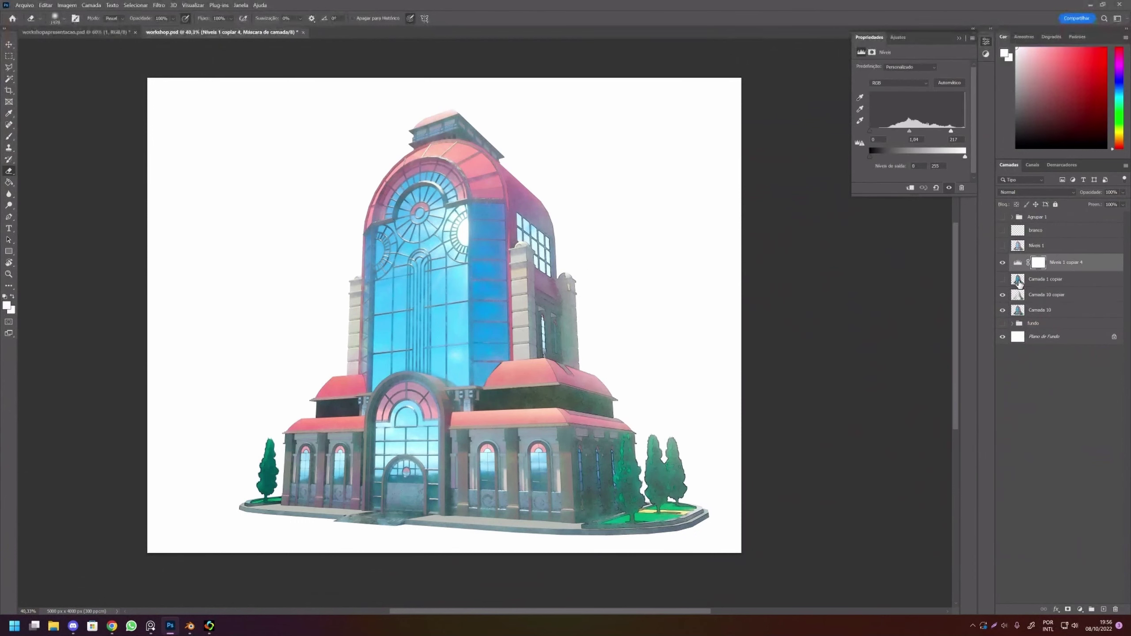
Hide Níveis 1 copiar 4 and the filtered layers, show Níveis 1, and zoom to inspect.
left_click(1002, 263)
left_click(1002, 263)
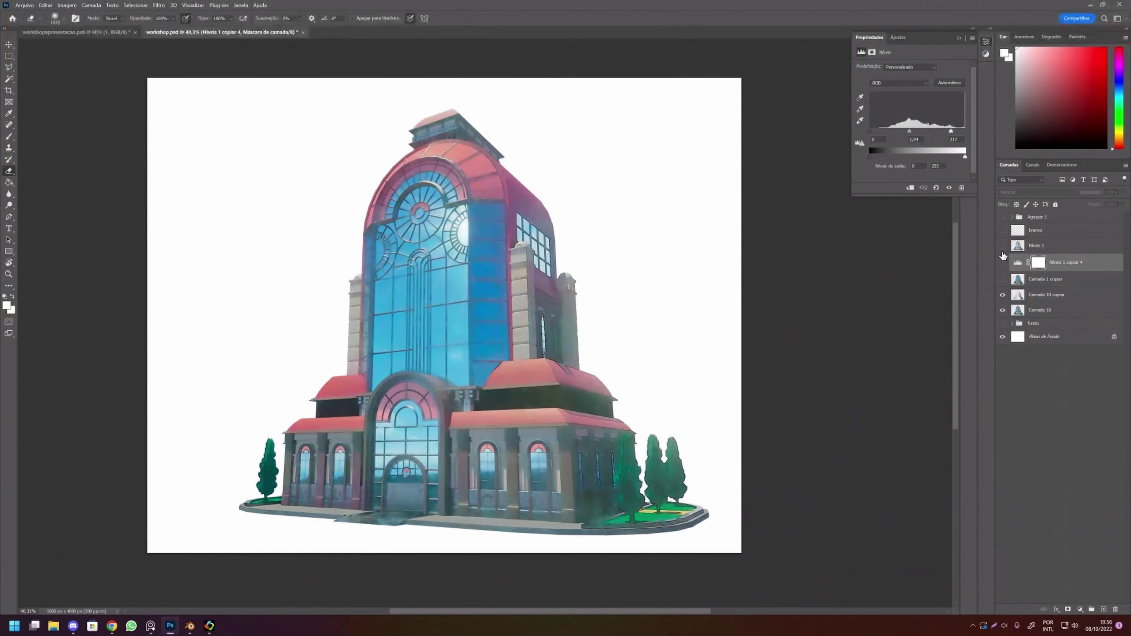
left_click(1003, 310)
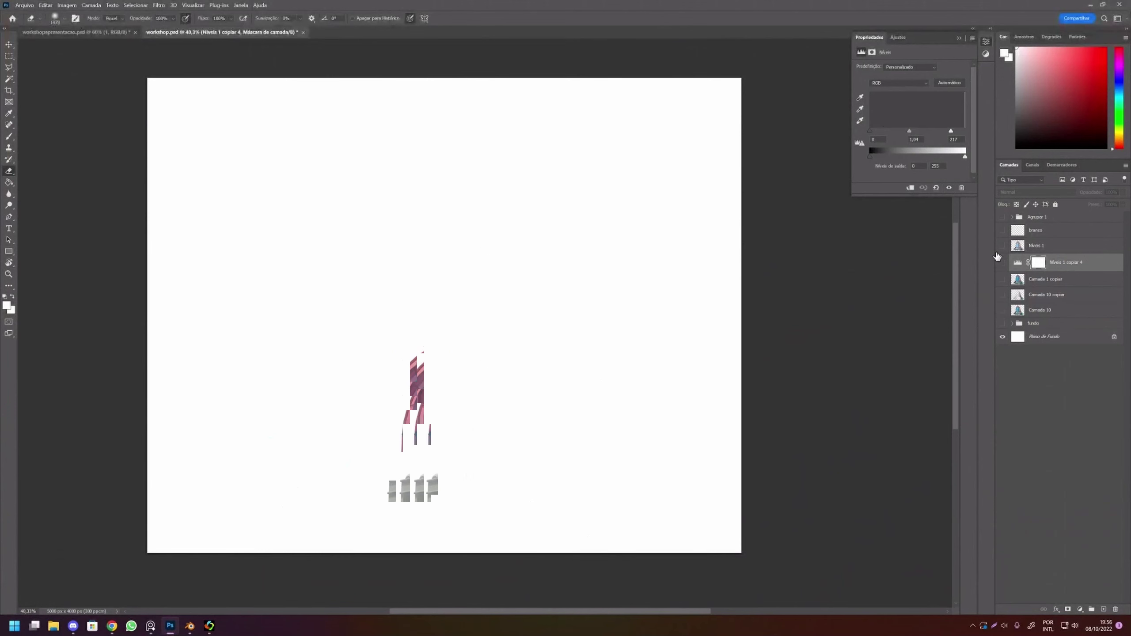
left_click(1003, 246)
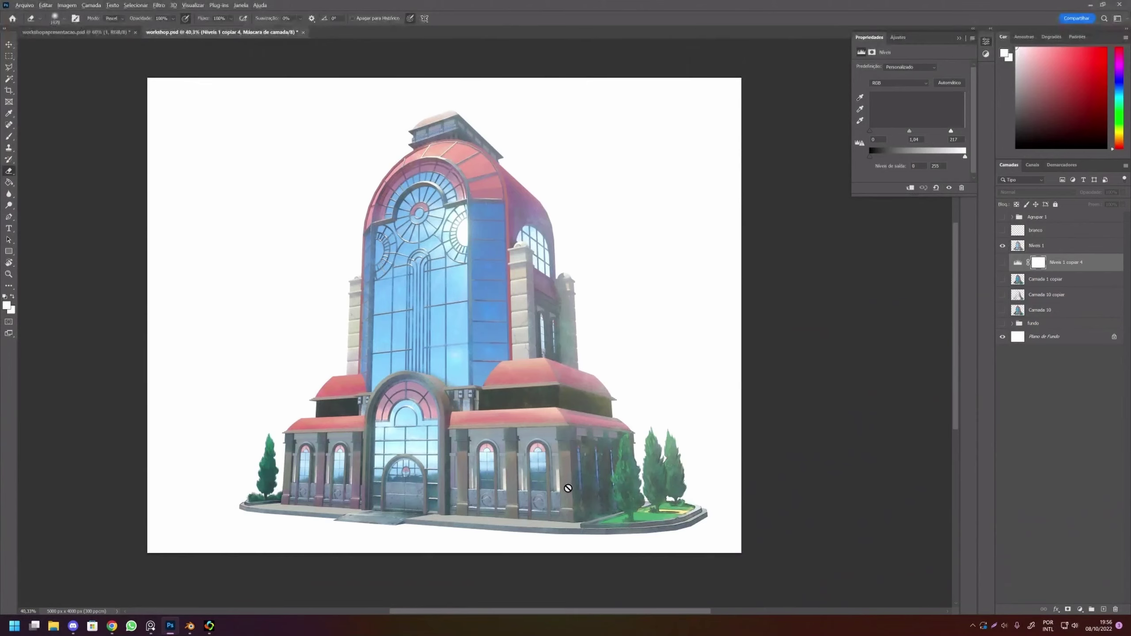
scroll(566, 491, "up", 2)
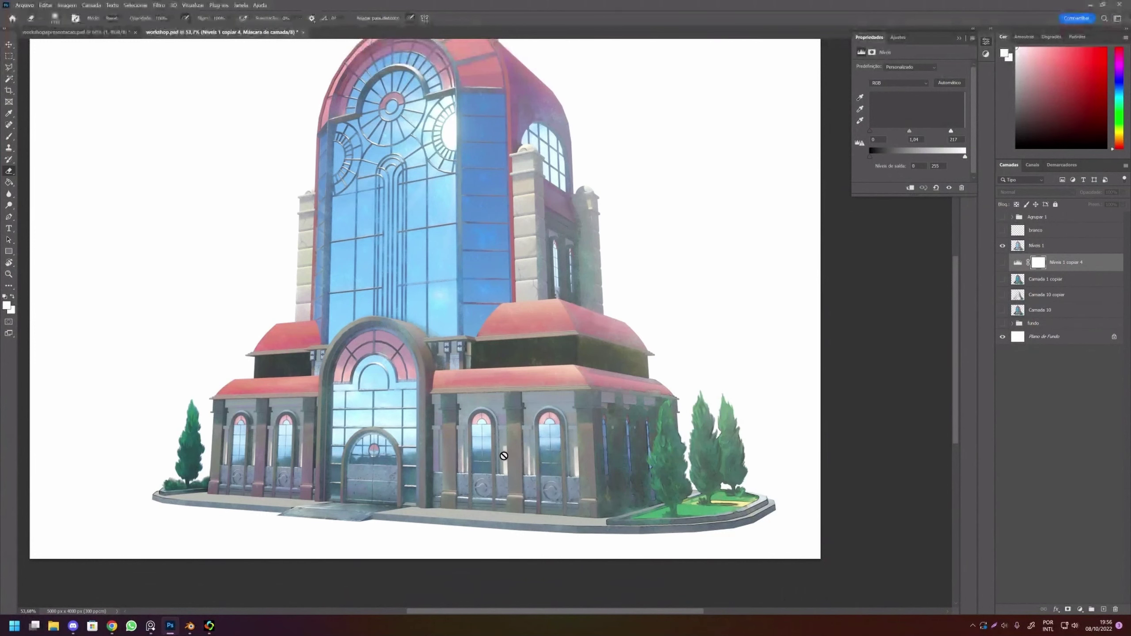
scroll(508, 490, "down", 1)
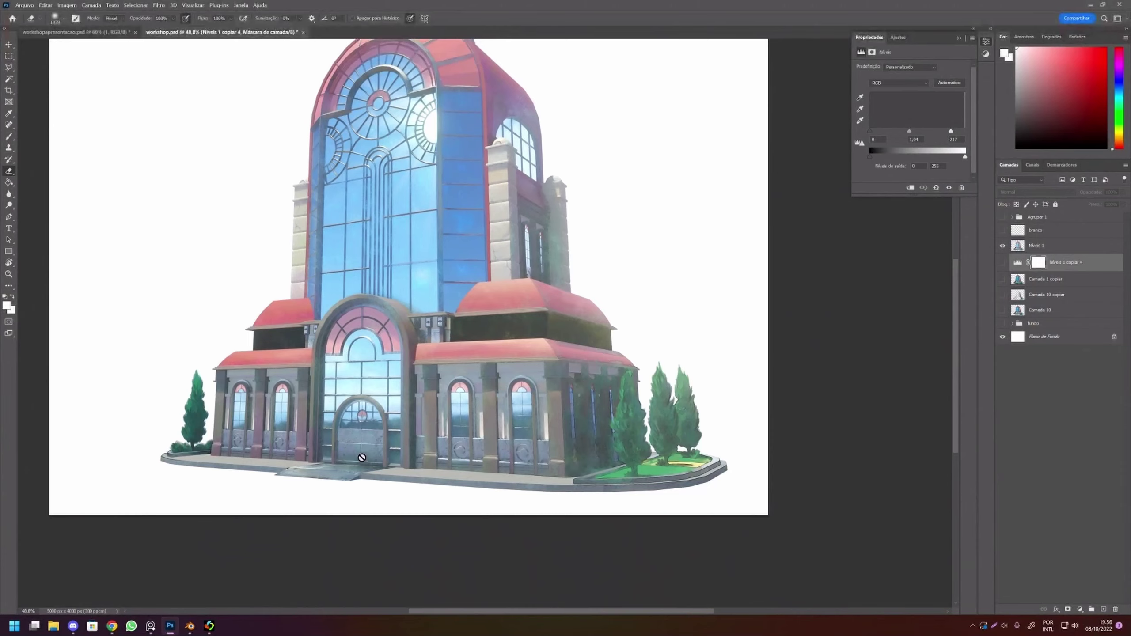
scroll(362, 458, "up", 1)
scroll(362, 441, "up", 1)
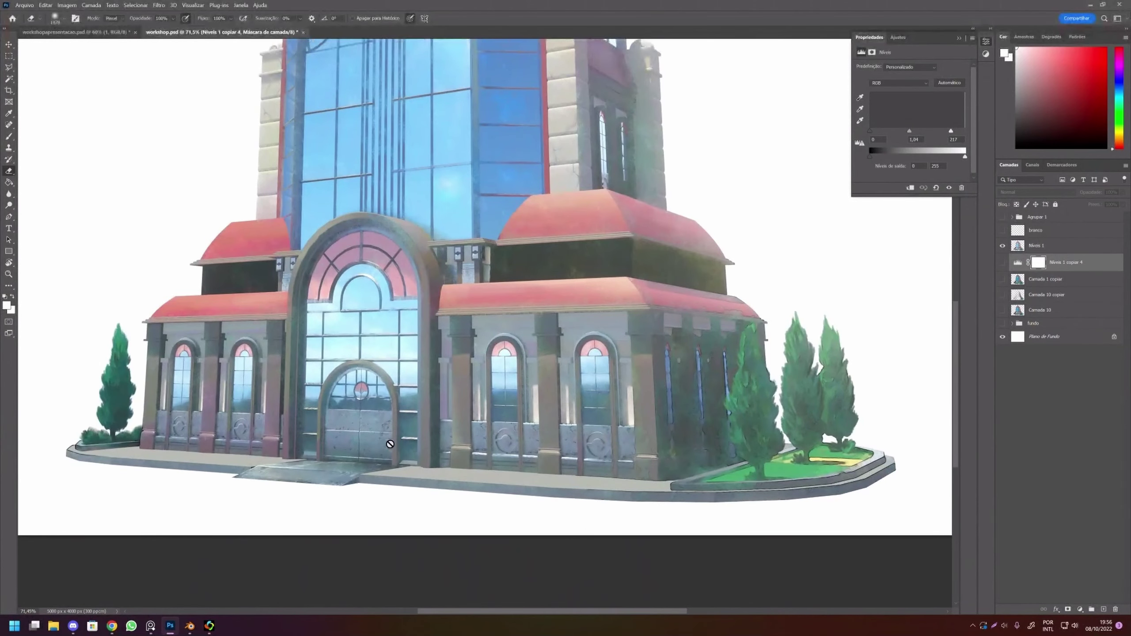
scroll(395, 443, "down", 1)
scroll(400, 445, "up", 2)
scroll(418, 449, "up", 2)
scroll(418, 449, "down", 1)
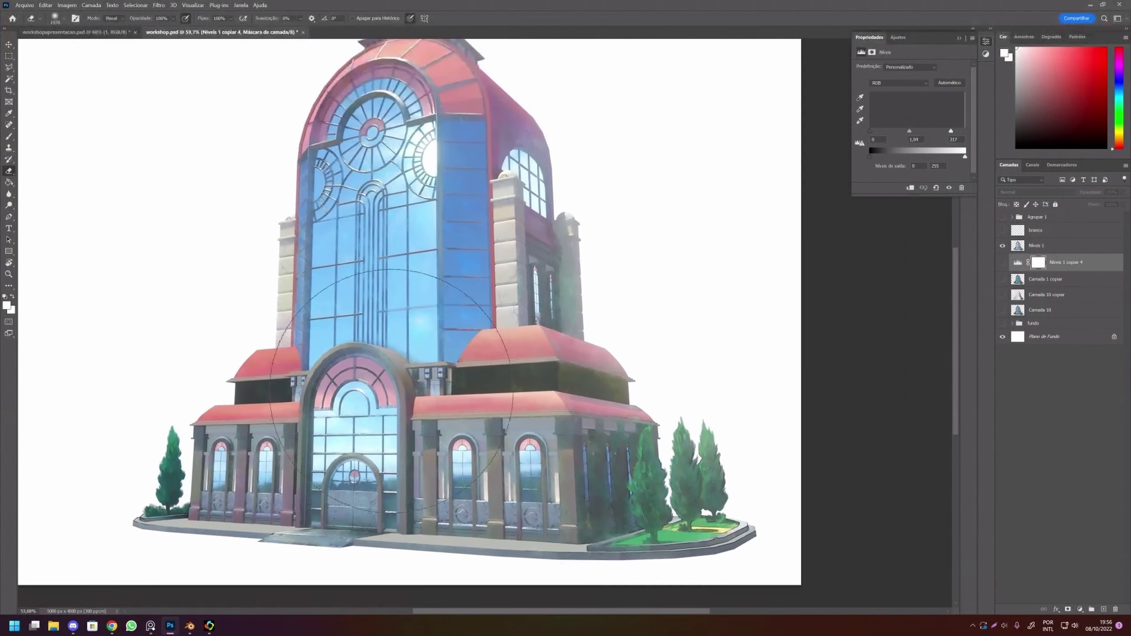
scroll(418, 446, "down", 1)
scroll(419, 402, "up", 1)
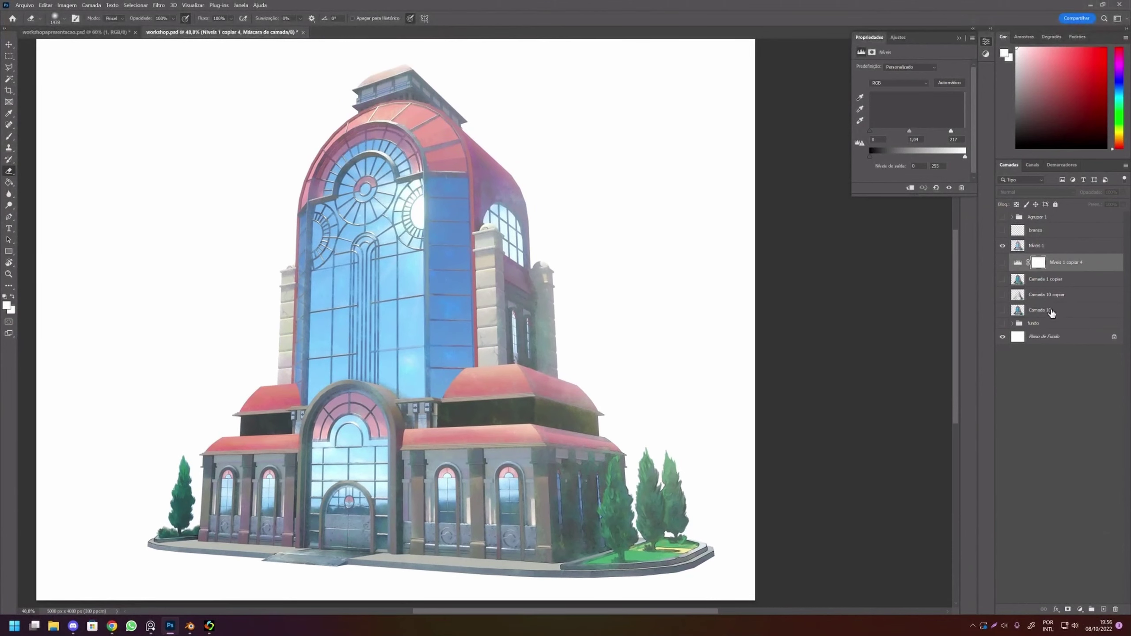
Show the cloudy sky background and toggle the branco haze layer to compare the trees.
left_click(1003, 324)
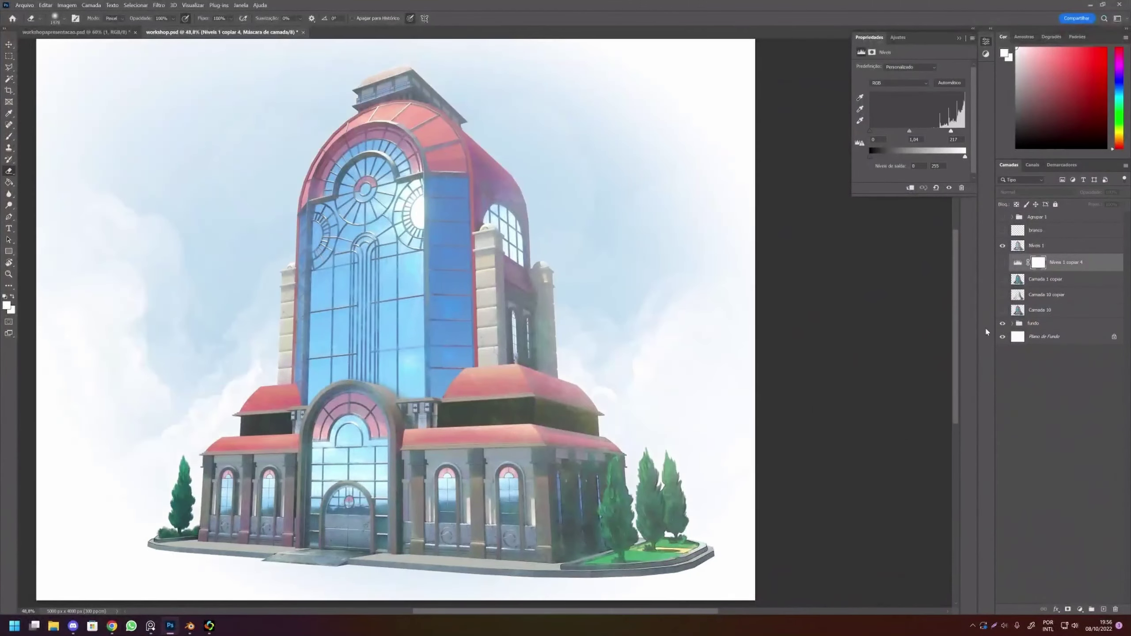
scroll(585, 377, "down", 1)
scroll(585, 377, "up", 1)
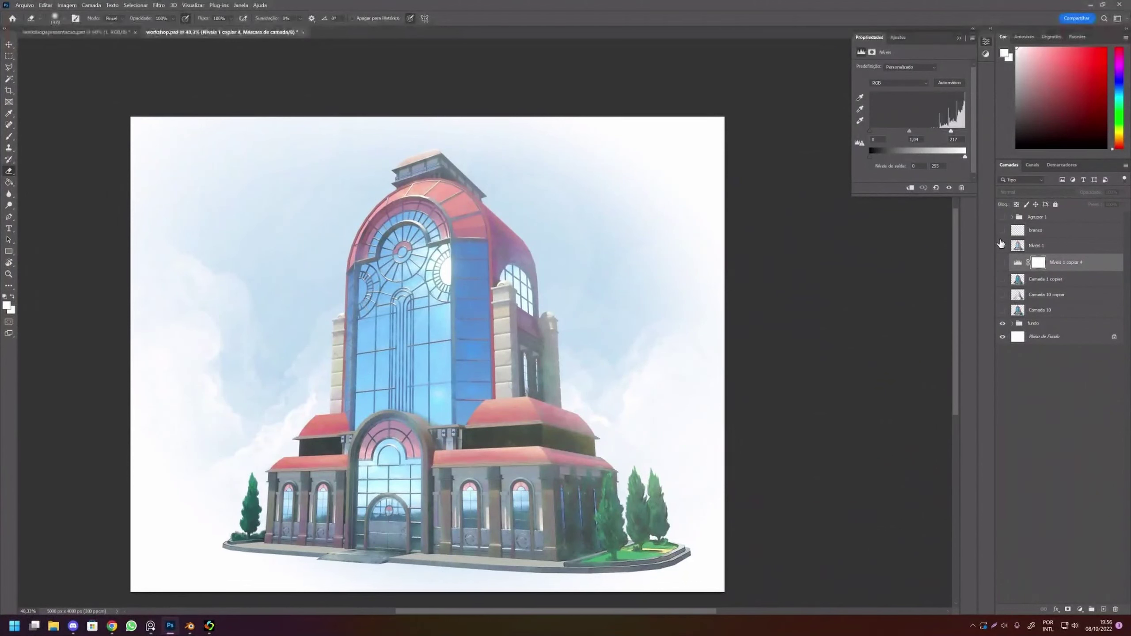
left_click(1004, 230)
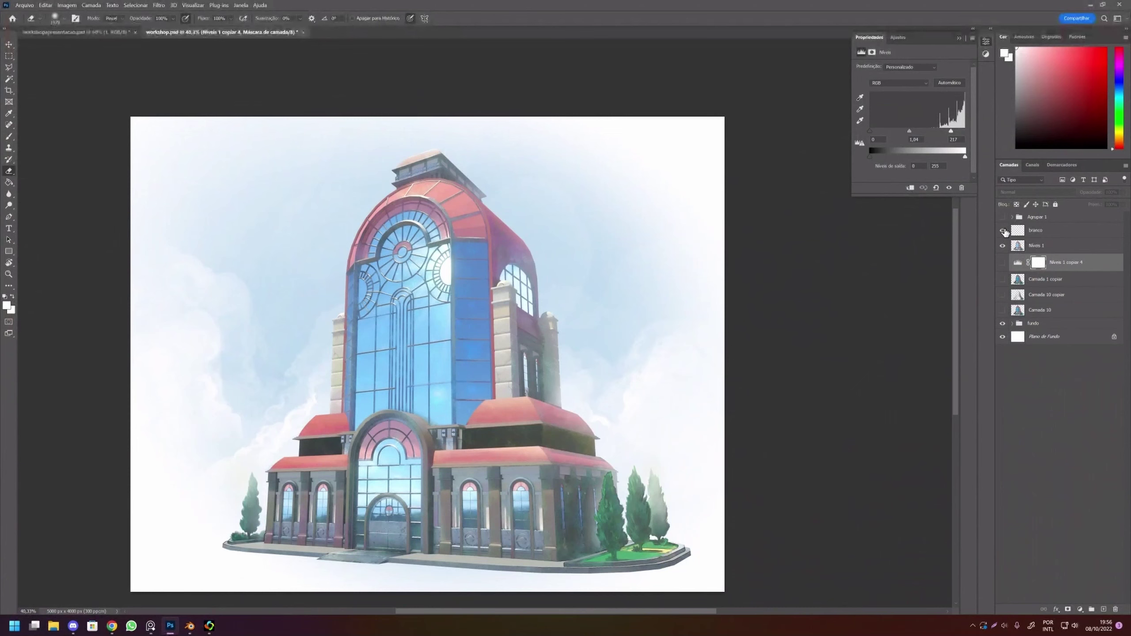
left_click(1003, 230)
scroll(714, 556, "up", 4)
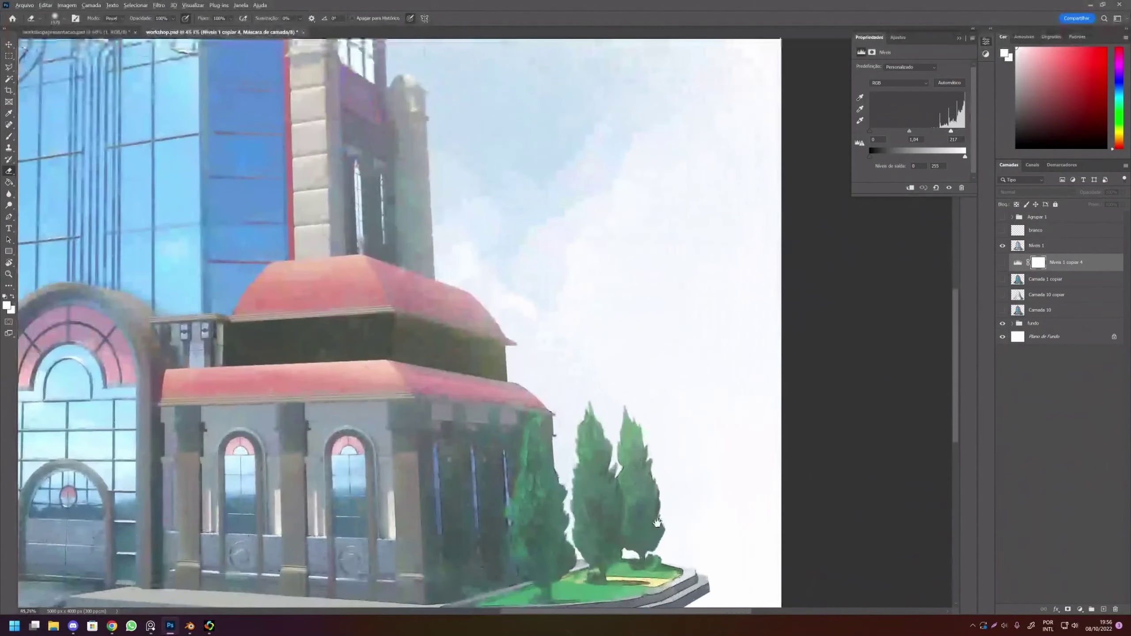
left_click_drag(625, 517, 625, 407)
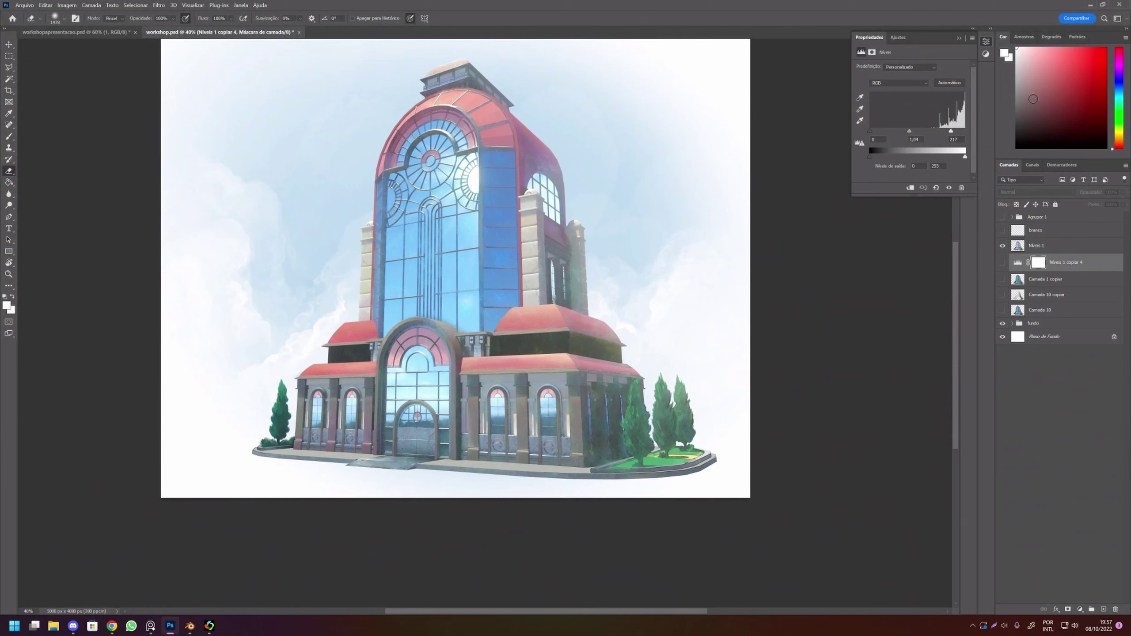
Set the painting colour to pure white and turn the branco haze layer back on.
left_click_drag(1025, 50, 993, 35)
left_click_drag(1018, 52, 1016, 50)
left_click(1002, 230)
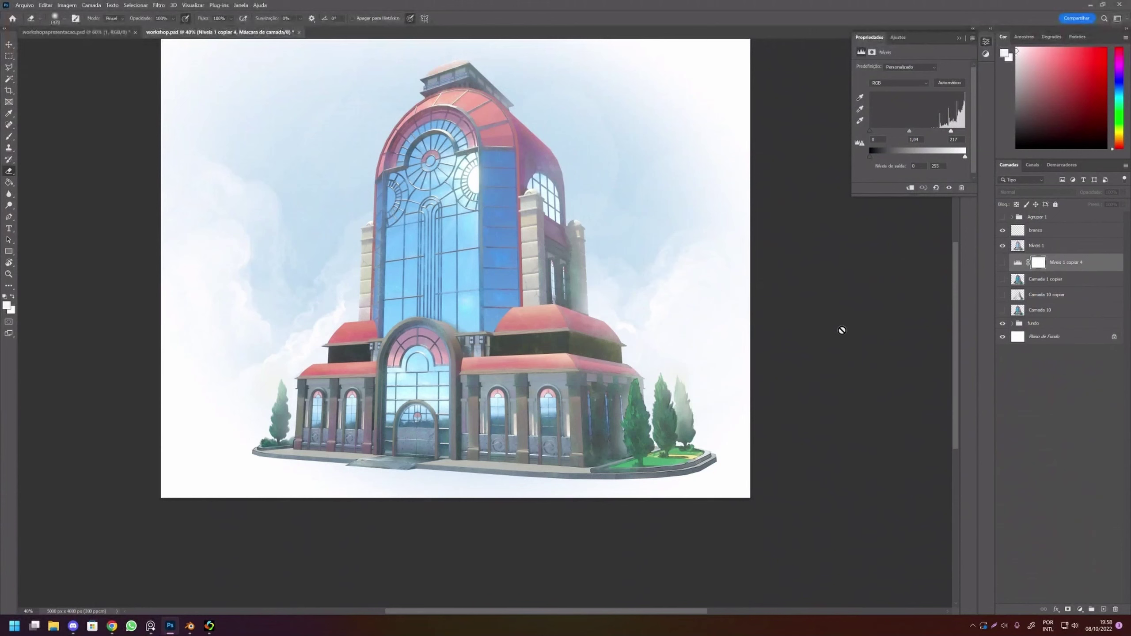
Make the Agrupar 1 group visible to reveal the glowing bands on the frieze.
left_click(1003, 218)
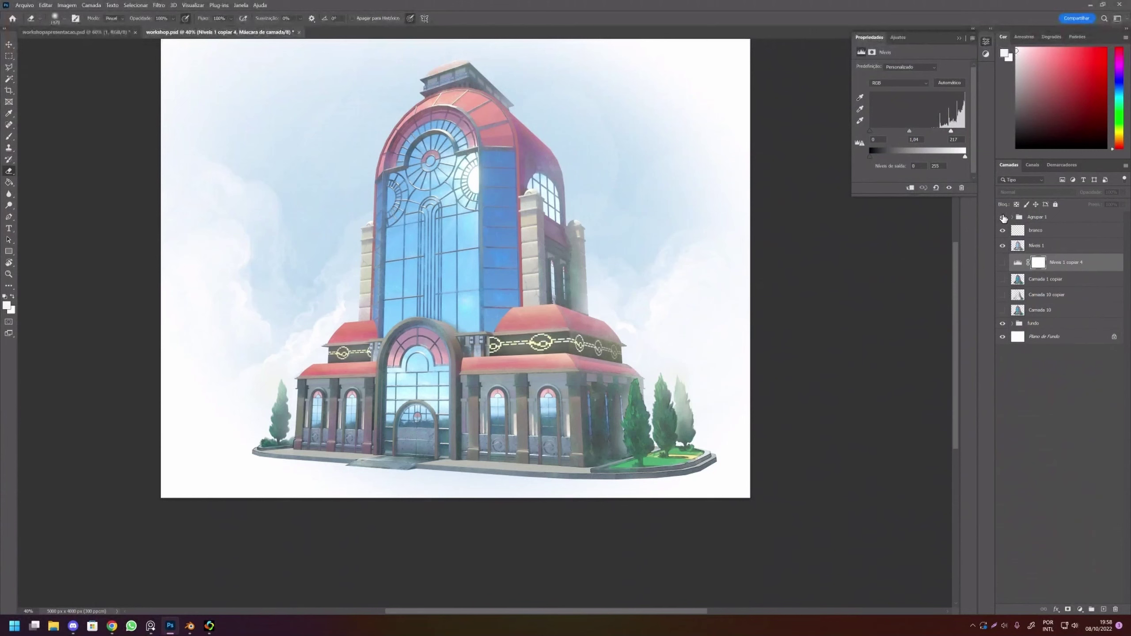
left_click(1014, 217)
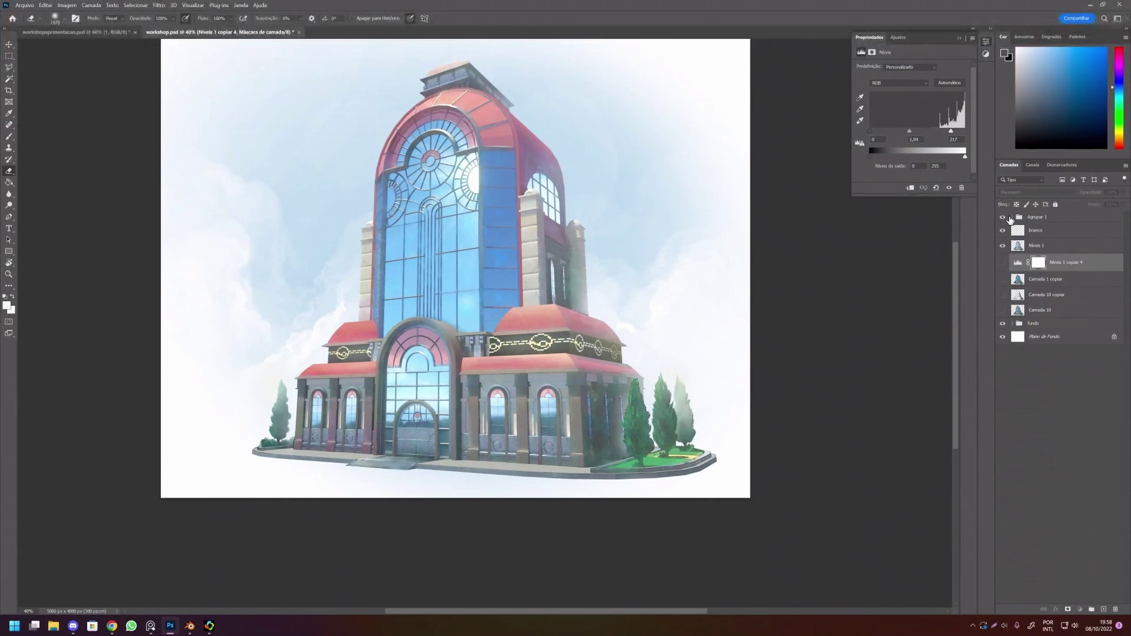
left_click(1013, 217)
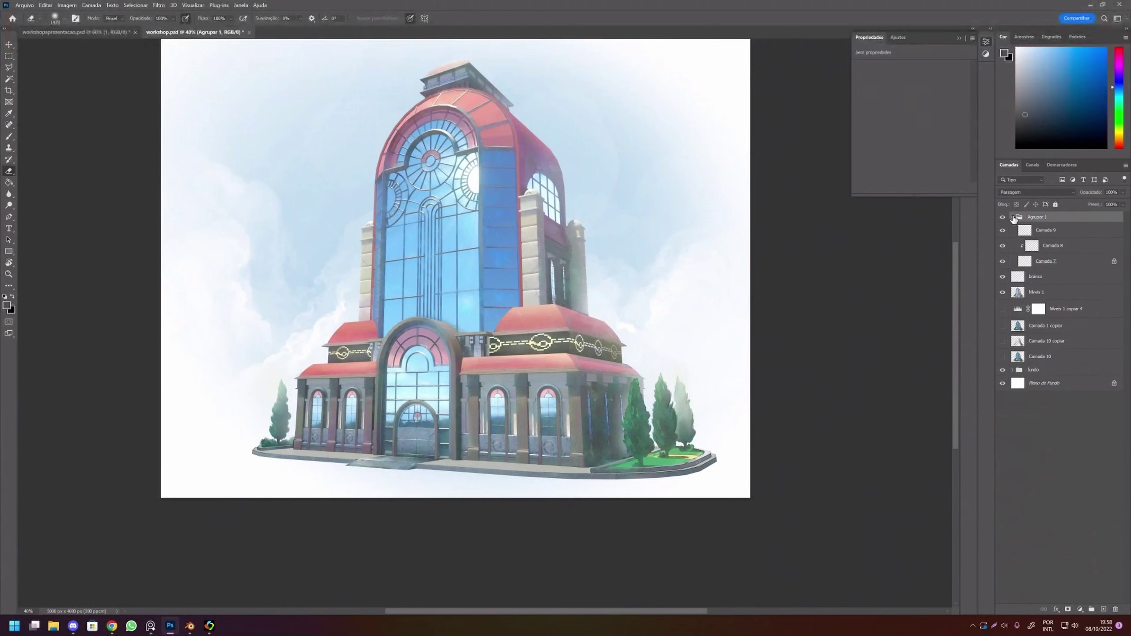
left_click(1013, 218)
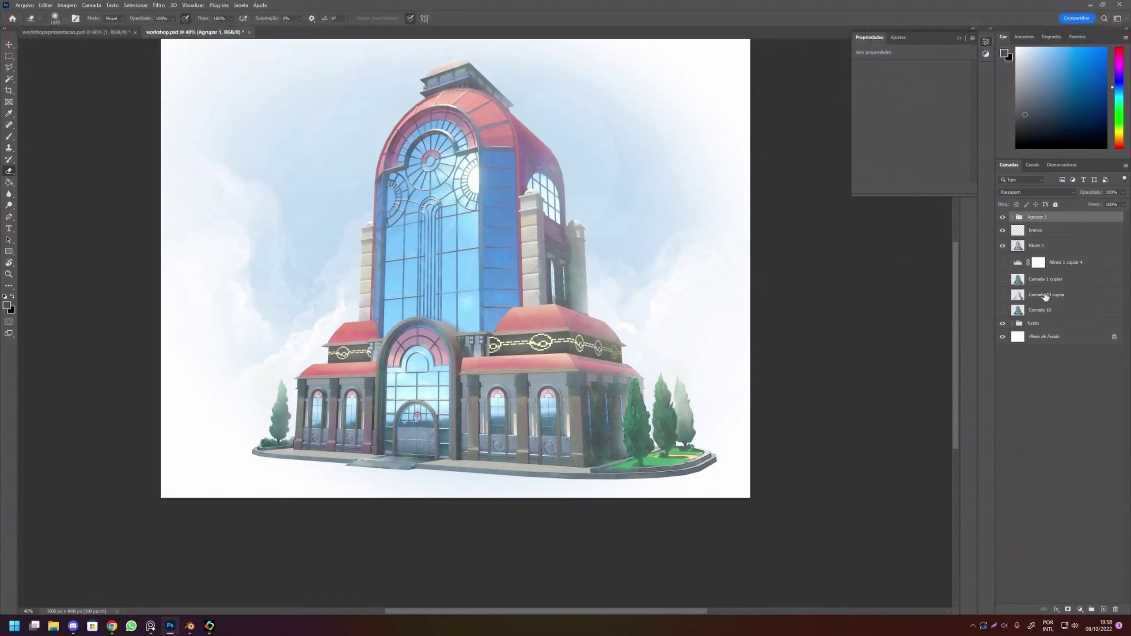
Select the Níveis 1 and branco layers and merge them with Mesclar Camadas.
left_click(1038, 249)
left_click(1037, 231, "shift")
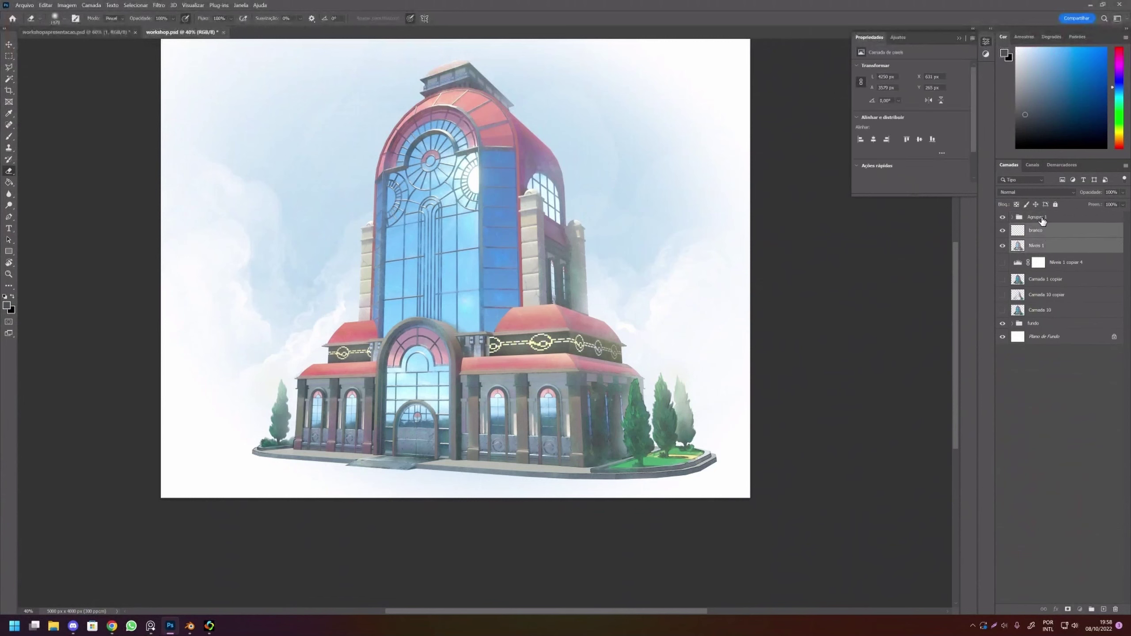
right_click(1049, 248)
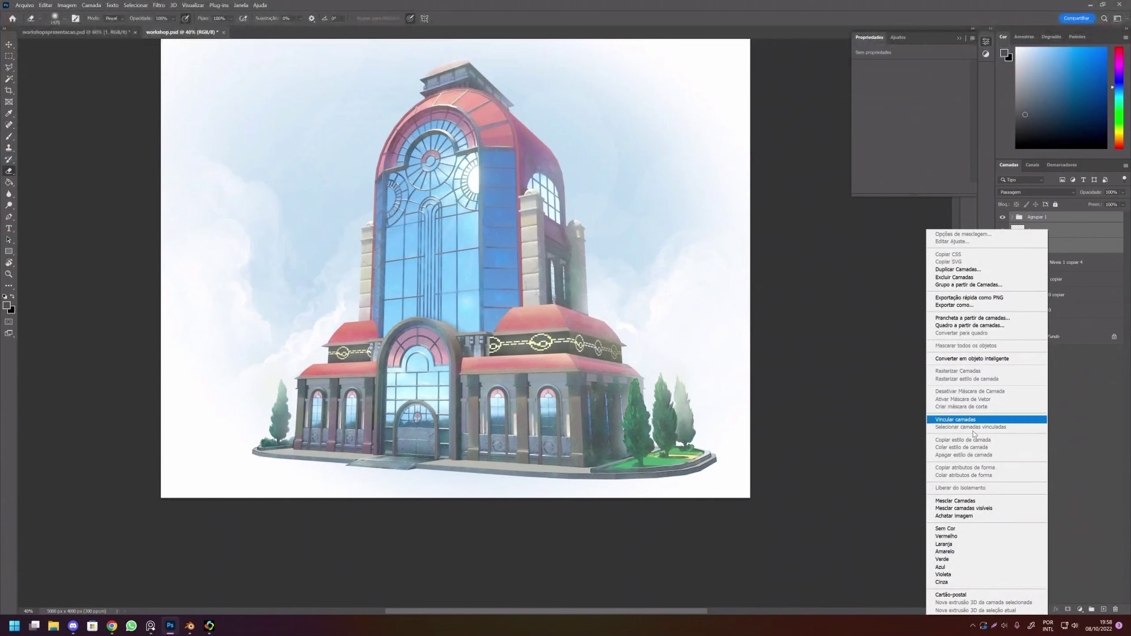
left_click(962, 502)
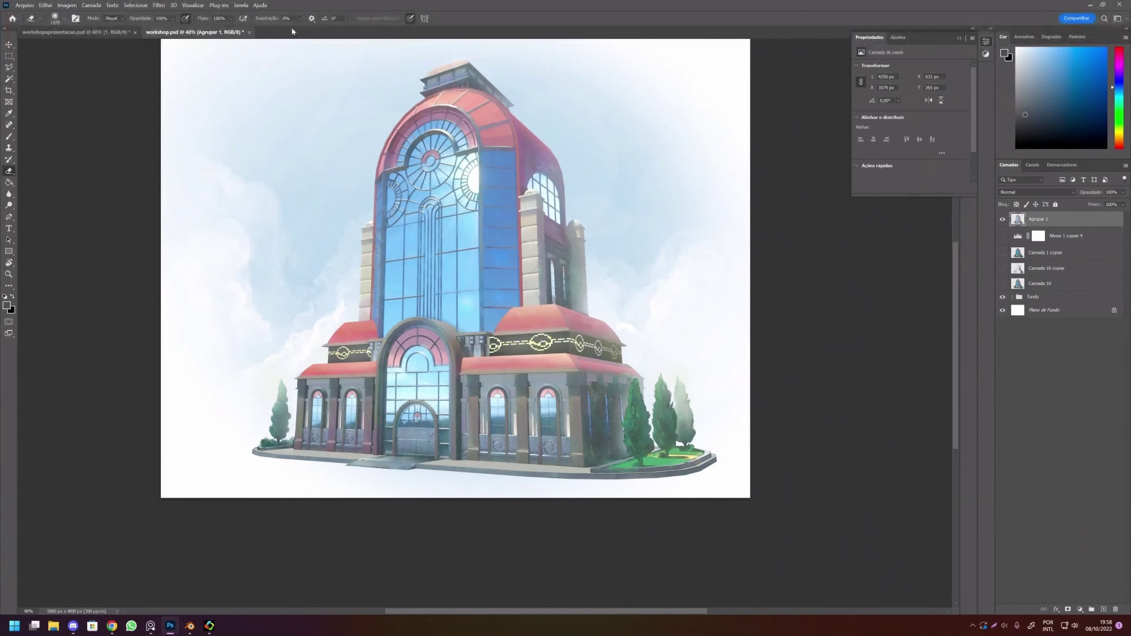
Apply Adicionar Ruído at 10,12% Gaussian to the merged Agrupar 1 layer.
left_click(159, 5)
mouse_move(167, 158)
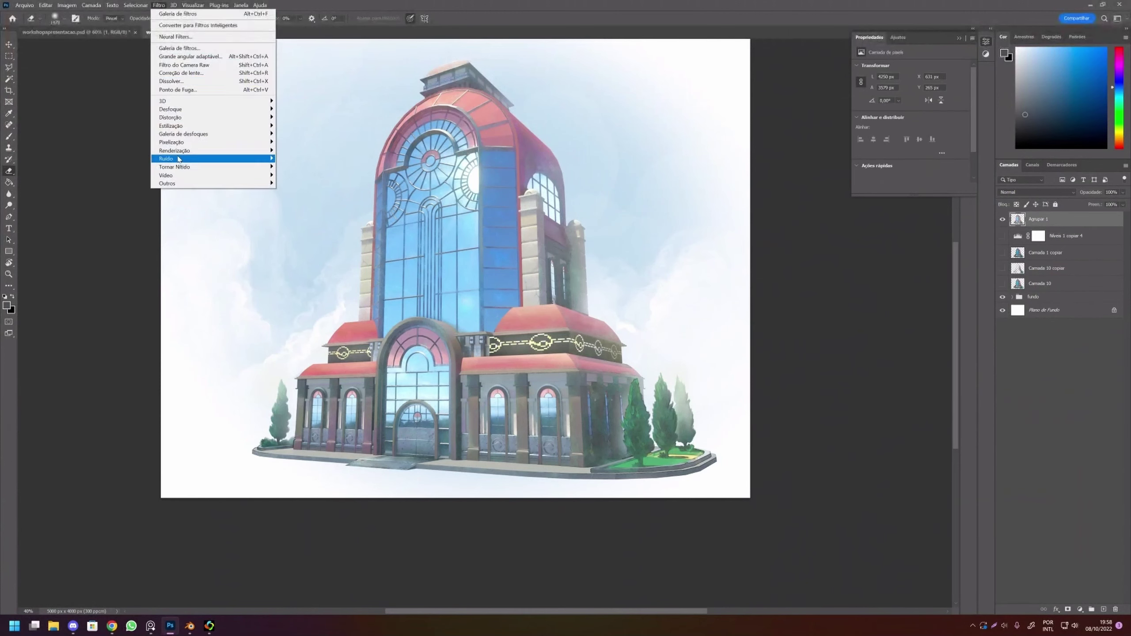
left_click(303, 159)
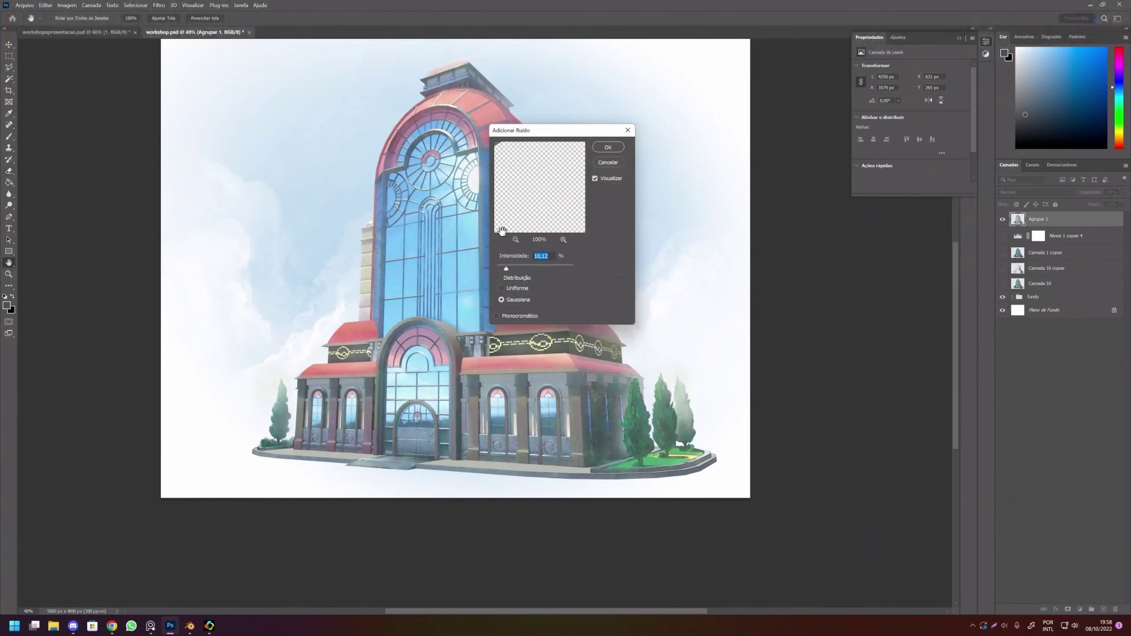
left_click_drag(544, 130, 707, 218)
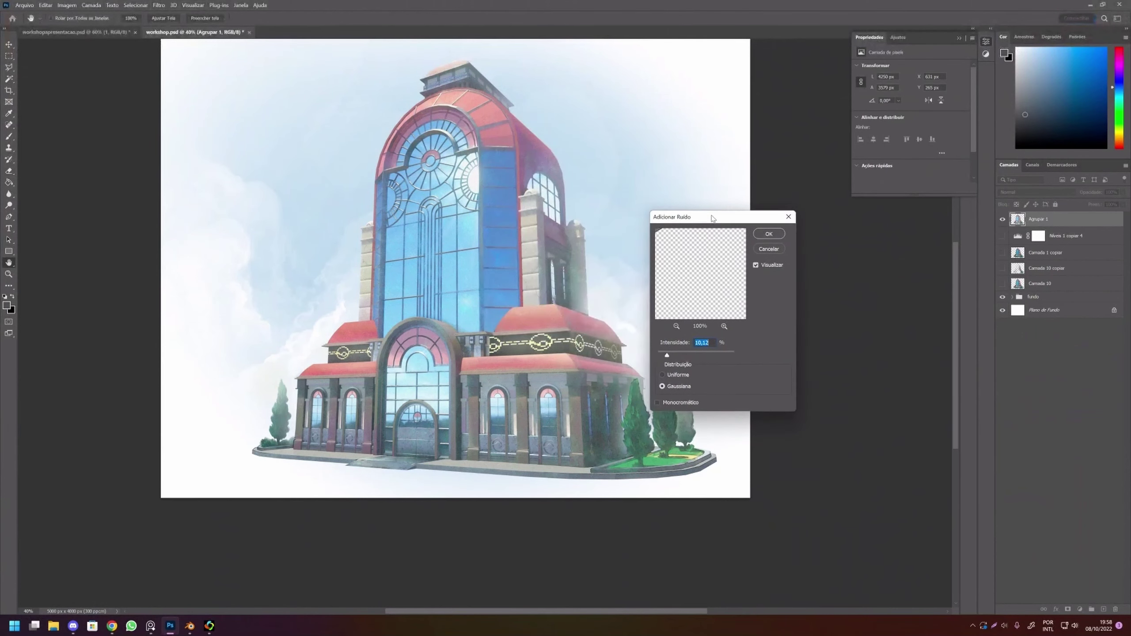
left_click(776, 240)
scroll(400, 306, "up", 2)
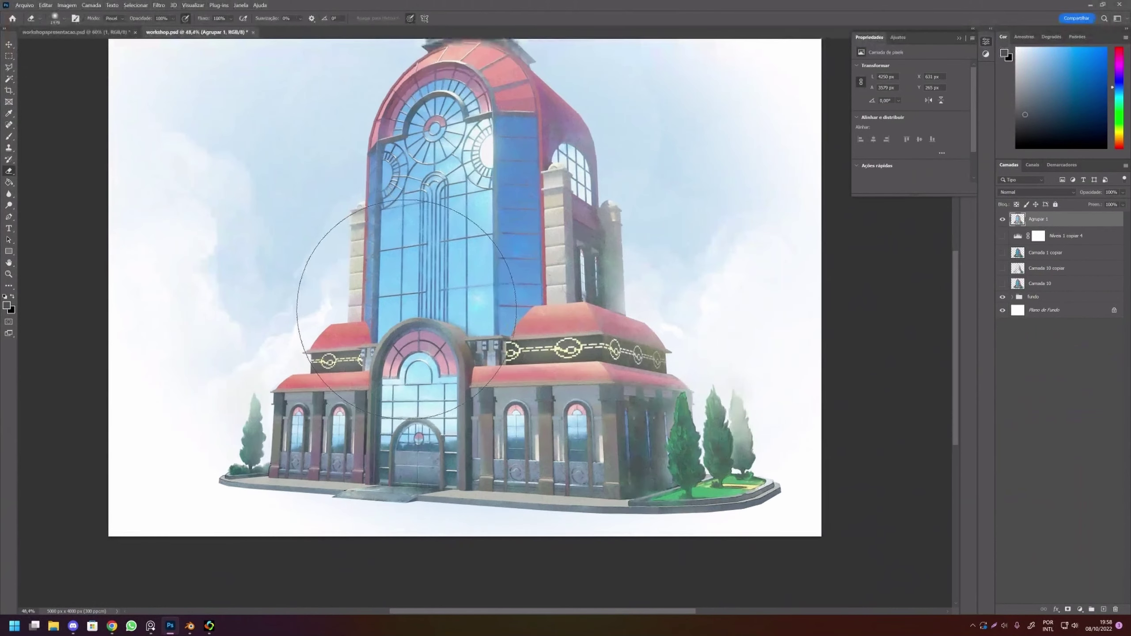
scroll(383, 290, "down", 2)
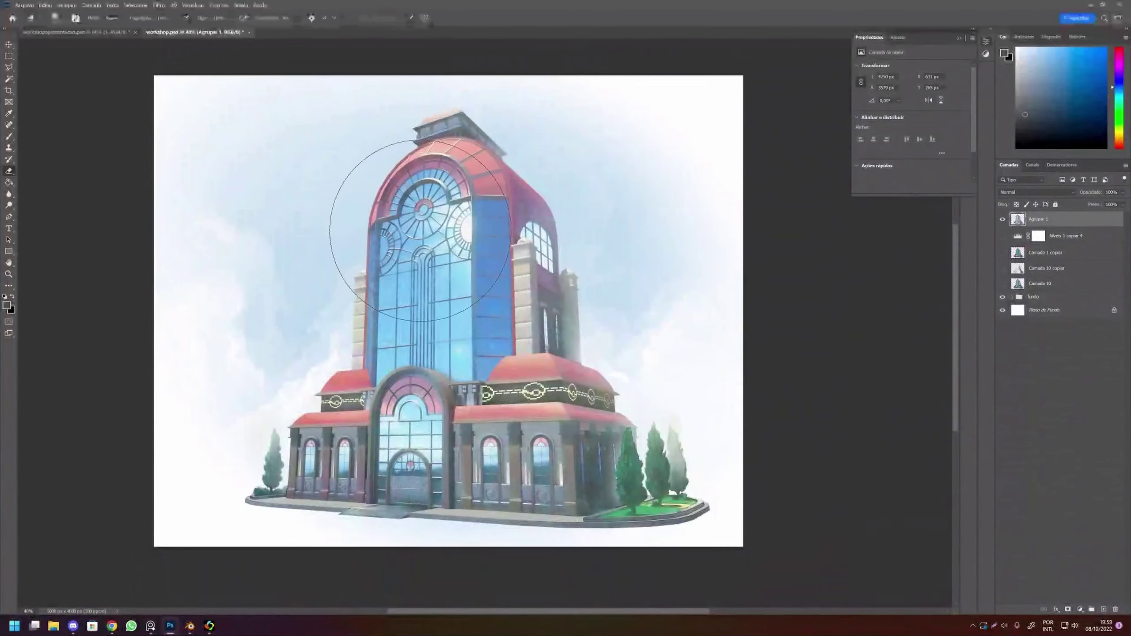
left_click_drag(426, 222, 426, 276)
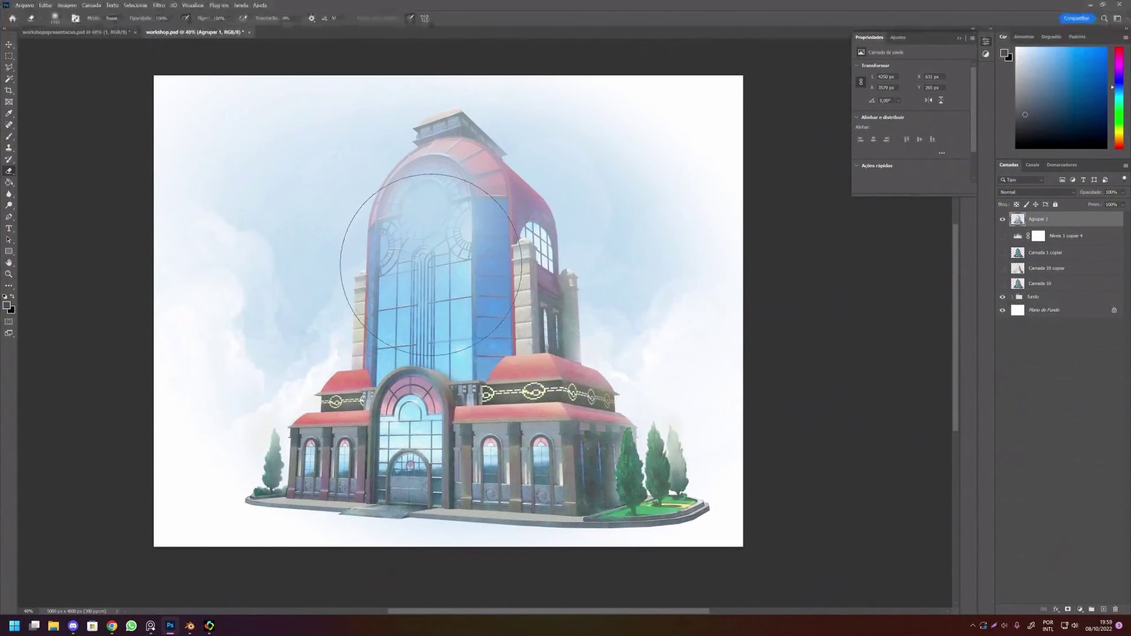
key("ctrl+z")
right_click(496, 260)
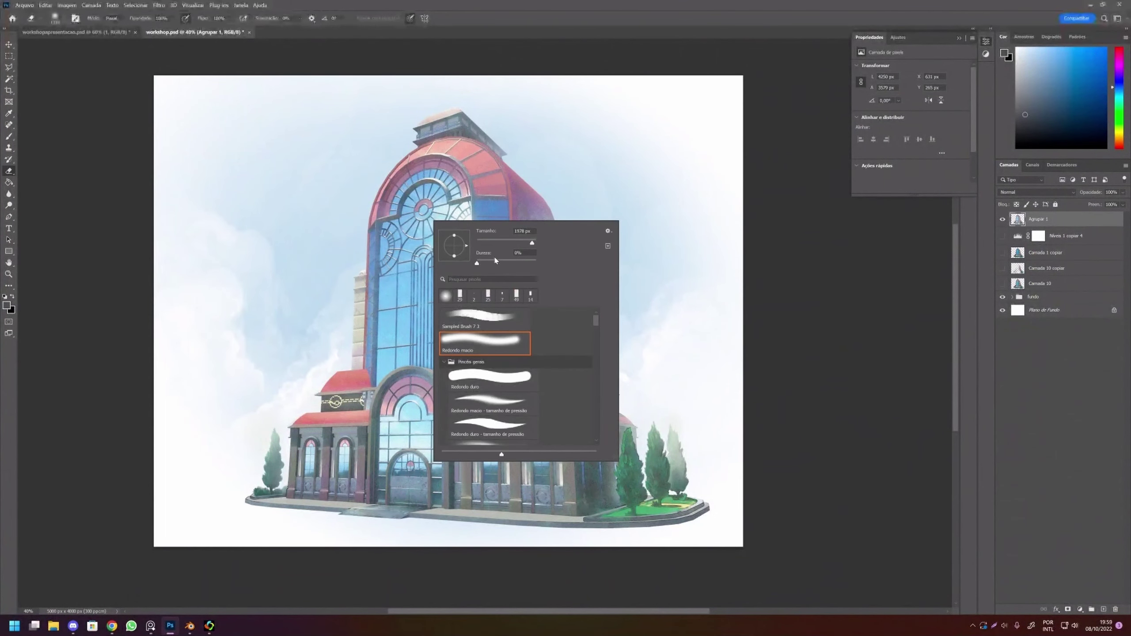
left_click(491, 320)
left_click(428, 207)
left_click_drag(425, 207, 428, 209)
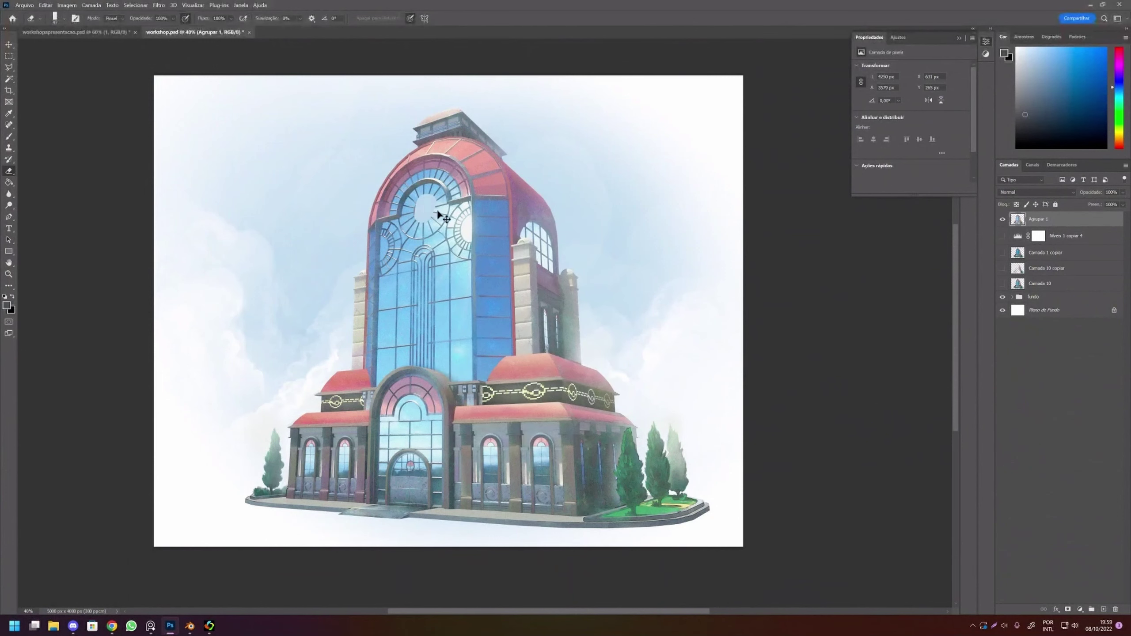
key("ctrl+z")
left_click(428, 209)
key("ctrl+z")
left_click_drag(420, 127, 377, 256)
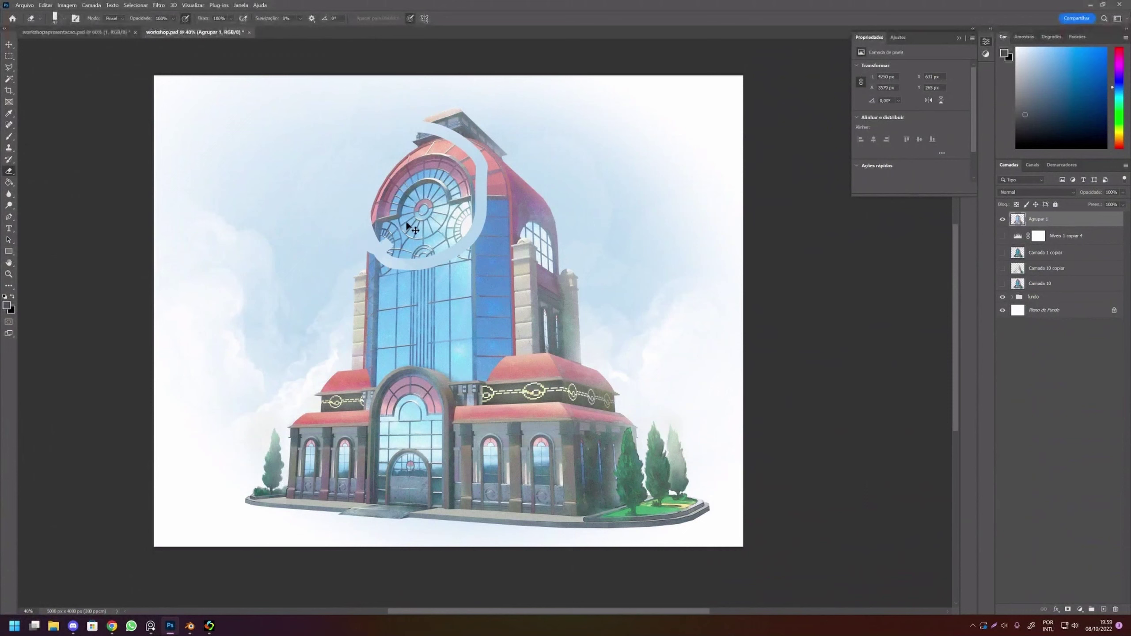
key("ctrl+z")
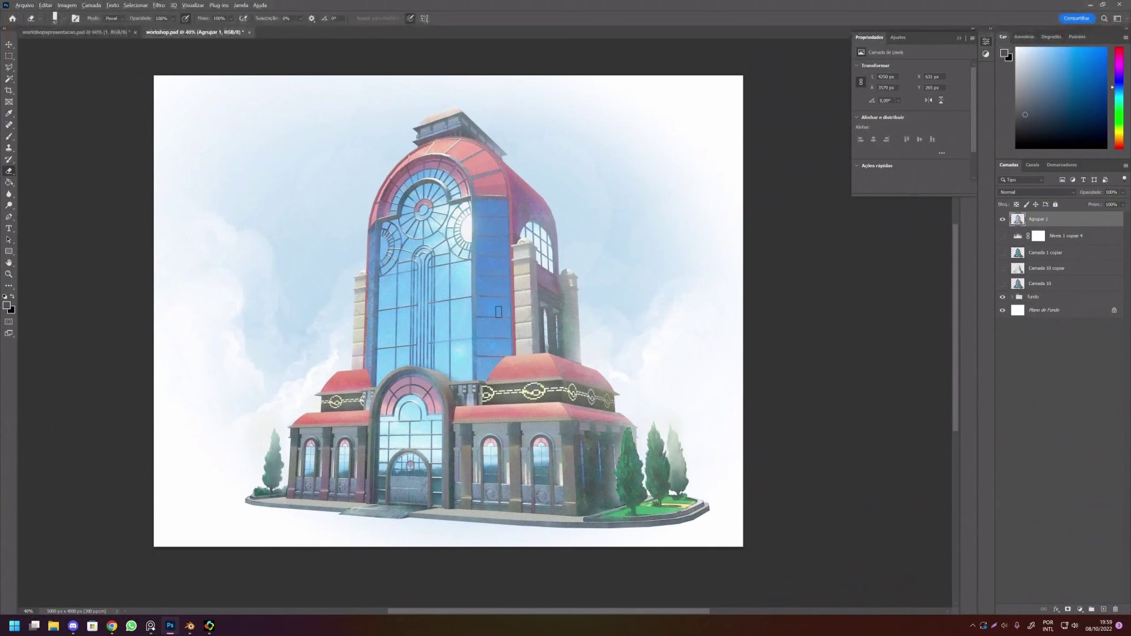
scroll(499, 316, "down", 1)
left_click_drag(519, 346, 462, 378)
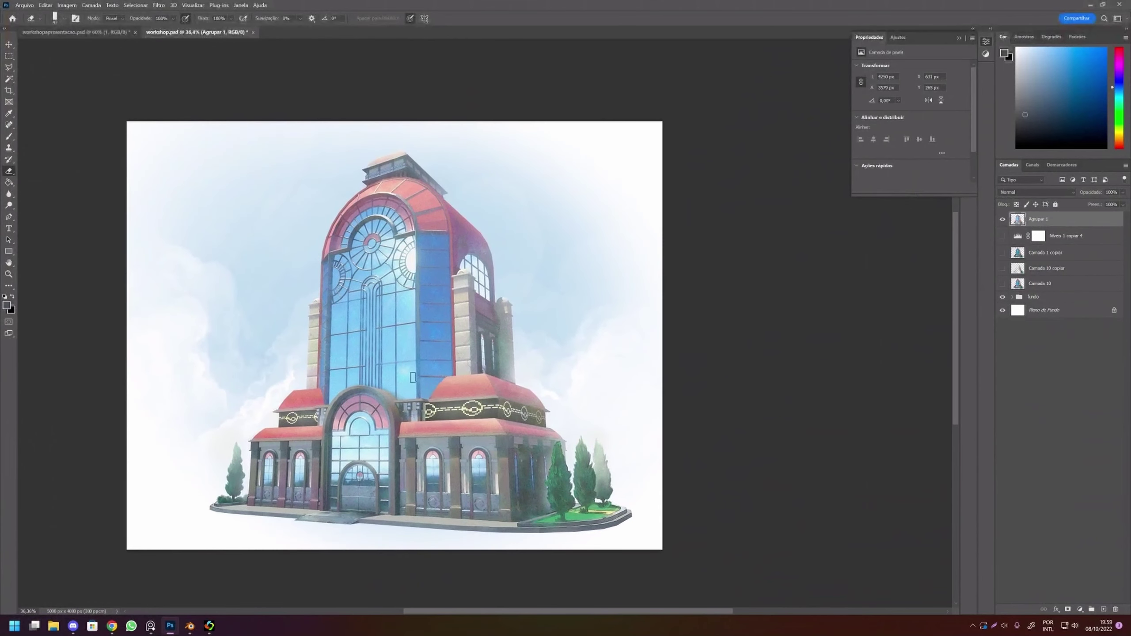
scroll(378, 374, "up", 1)
left_click_drag(377, 374, 431, 343)
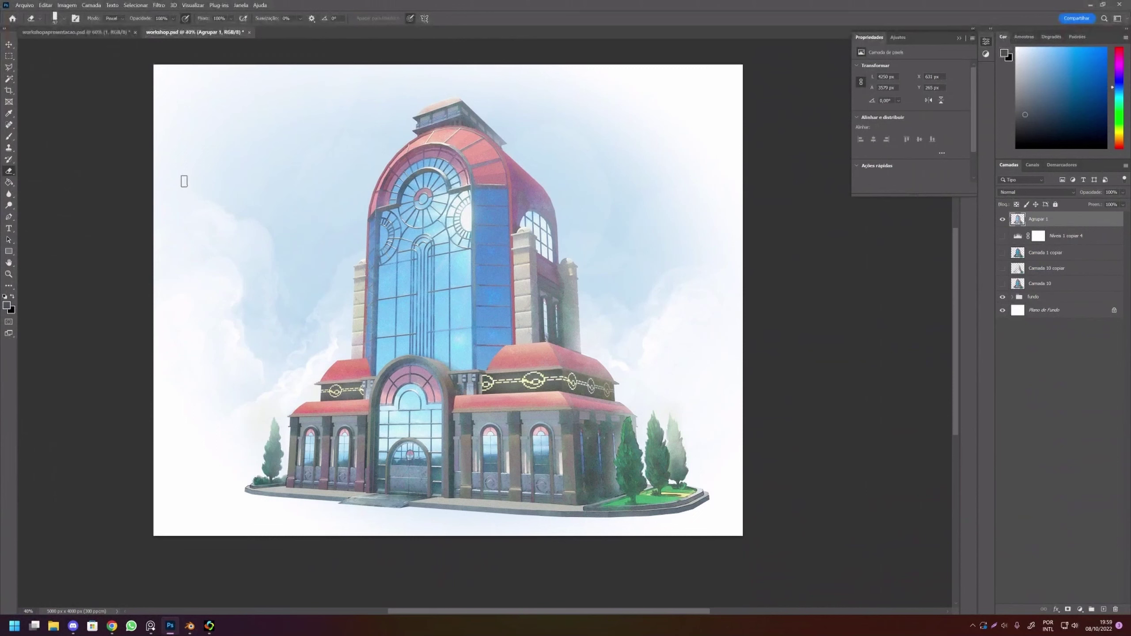
Switch to workshopapresentacao.psd, collapse Properties, and frame the PROCESSO slide in view.
left_click(104, 34)
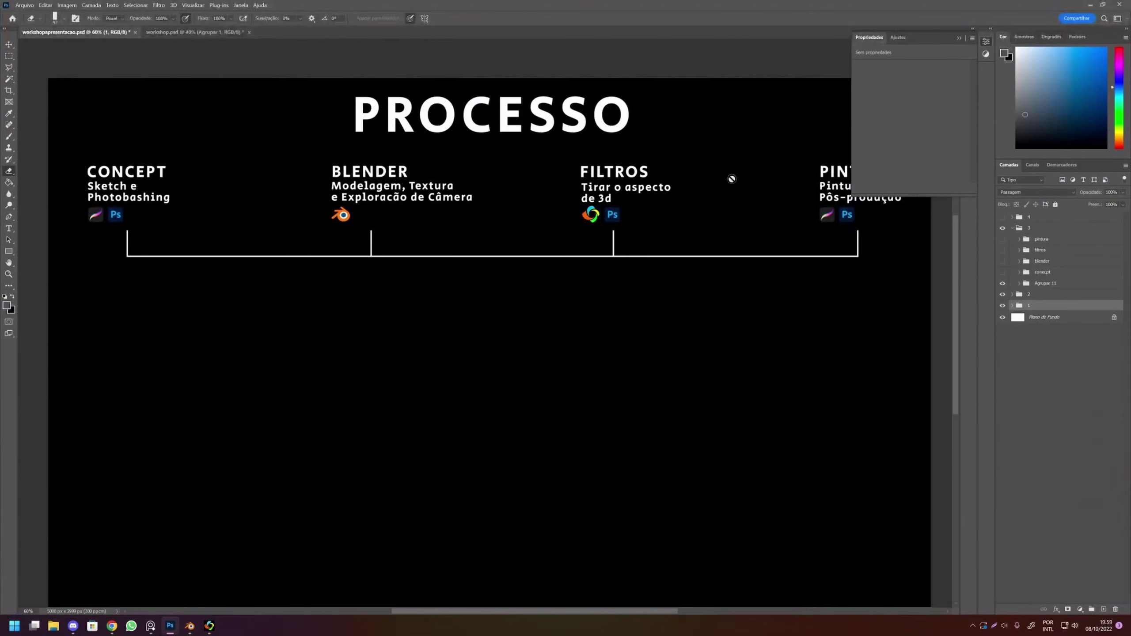
left_click(1003, 272)
scroll(752, 245, "down", 1)
left_click(959, 38)
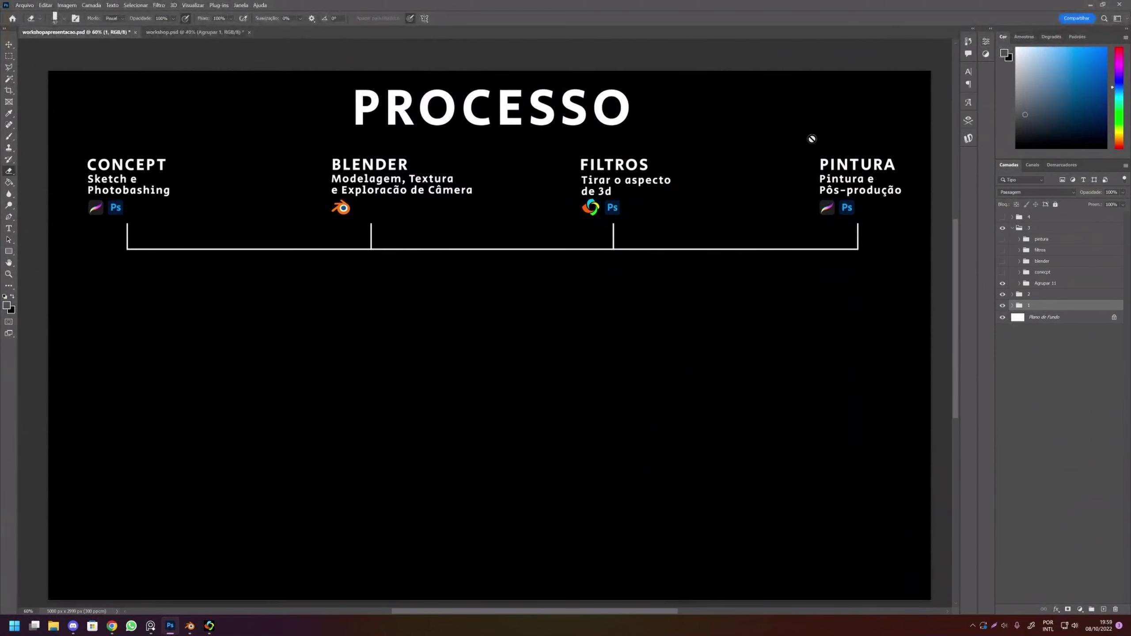
mouse_move(740, 162)
left_mouse_down()
mouse_move(694, 316)
mouse_move(745, 308)
left_mouse_up()
scroll(694, 316, "up", 1)
scroll(748, 308, "down", 1)
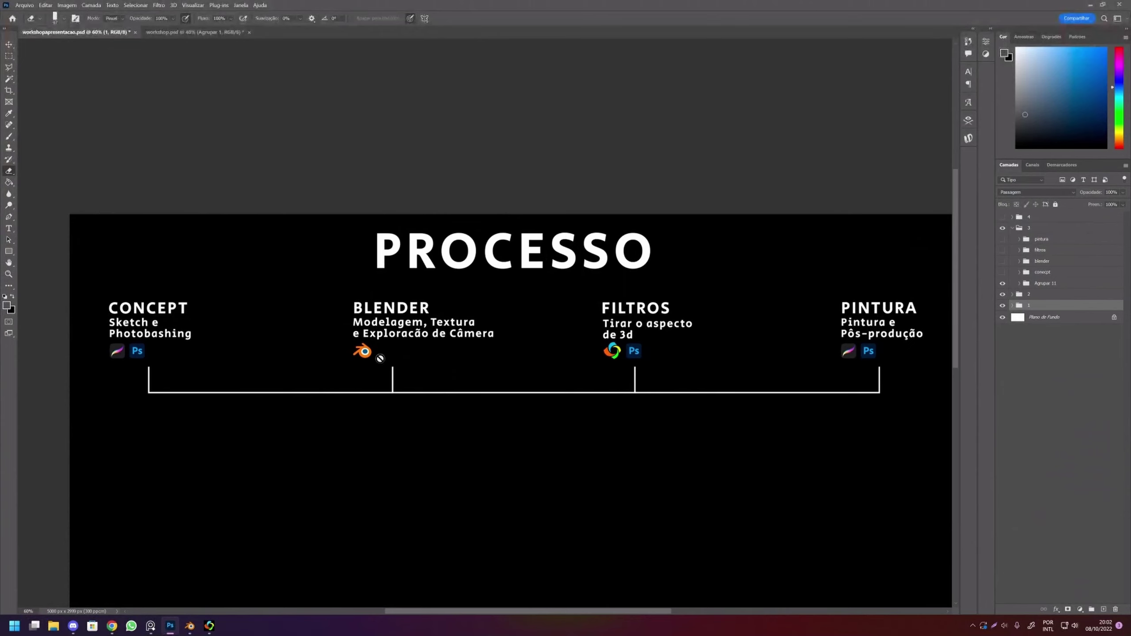
Show layer 4's 'TCHAU, OBRIGADO!' closing slide, then bring Chrome to the front.
scroll(592, 373, "down", 1)
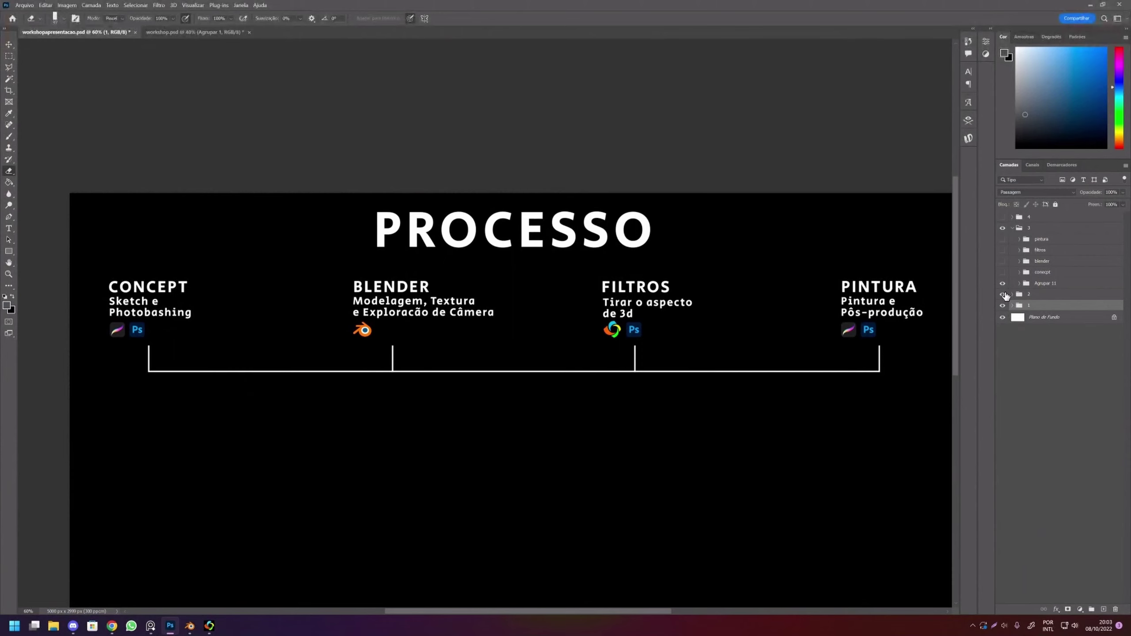
left_click(1003, 294)
left_click(1003, 217)
scroll(857, 225, "down", 3)
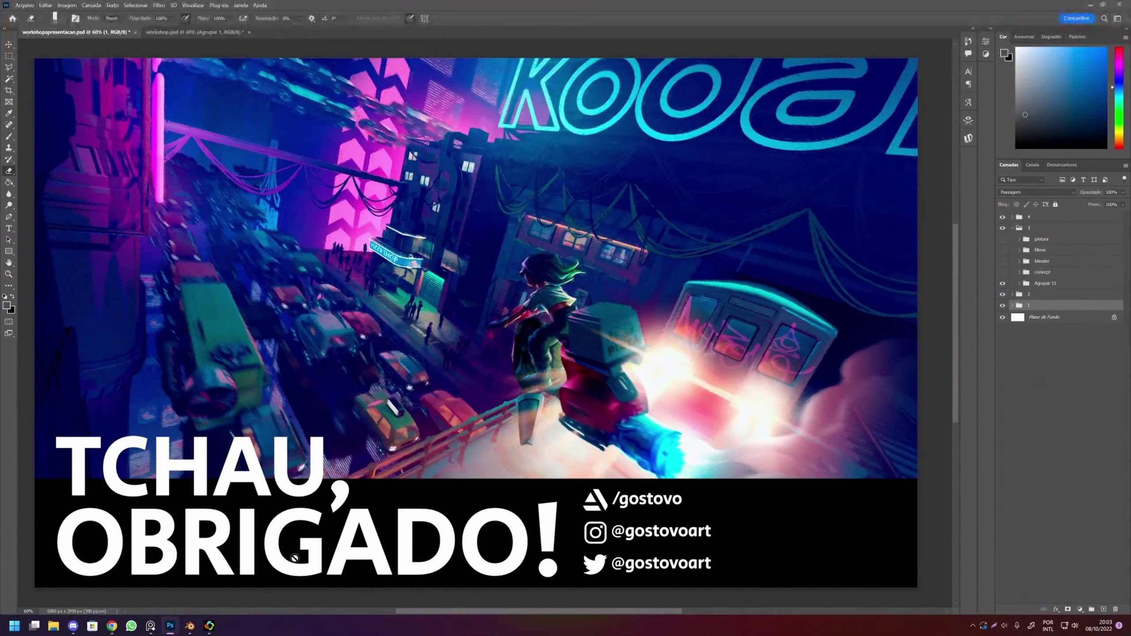
left_click(112, 626)
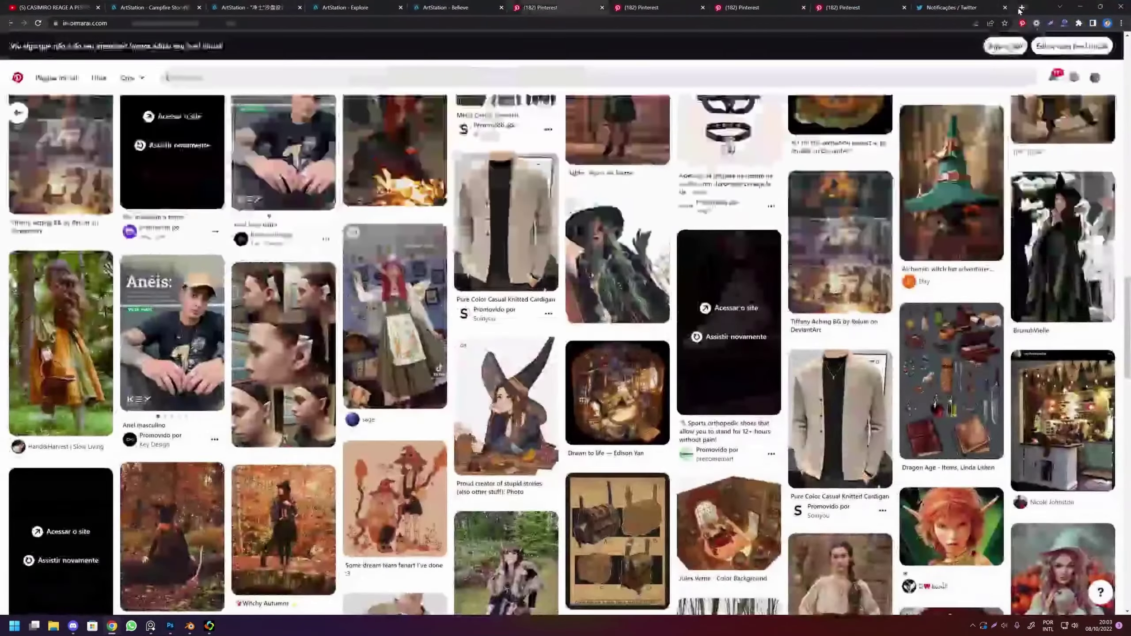
Go to artstation.com in a new tab and open the Pokecenter Evolution - Concept artwork from your profile.
left_click(1021, 7)
type("a")
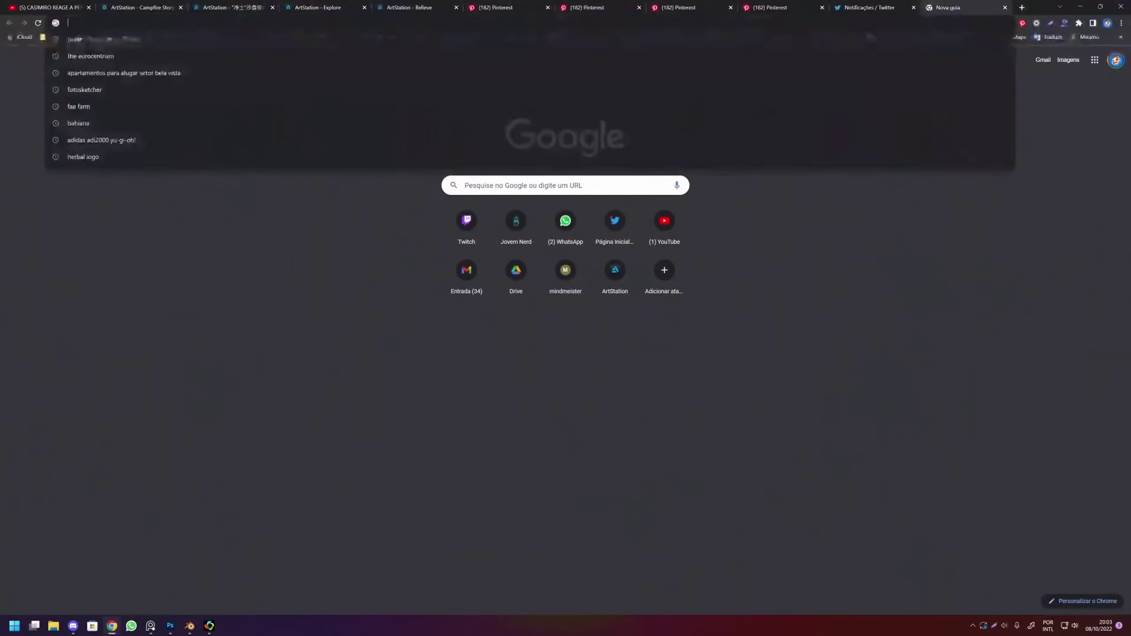
type("rt")
key("Return")
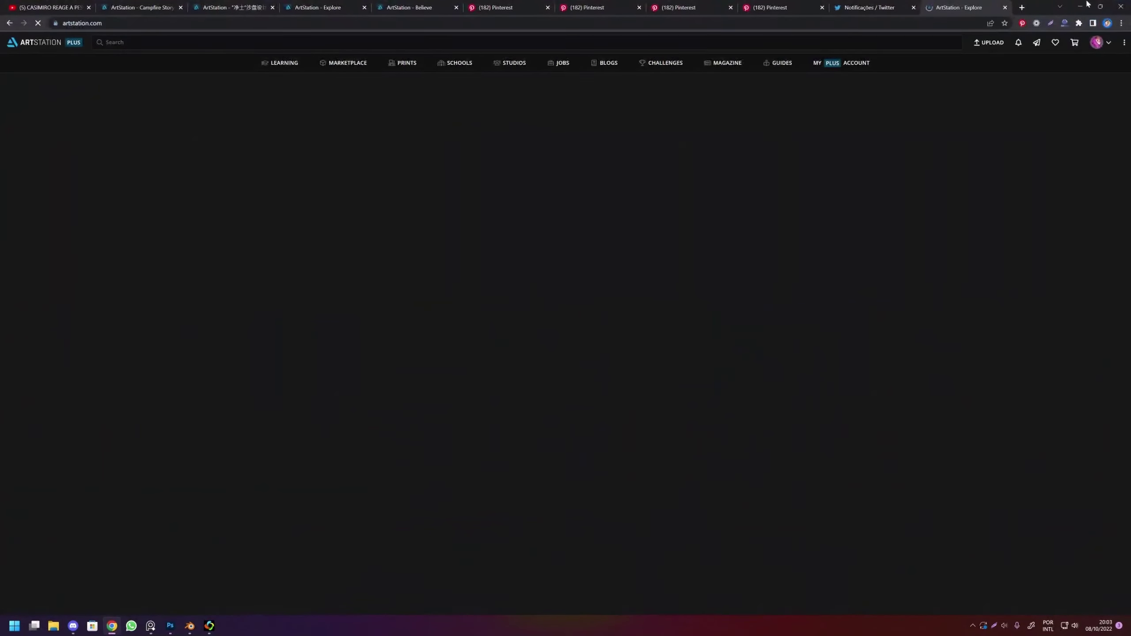
left_click(1095, 44)
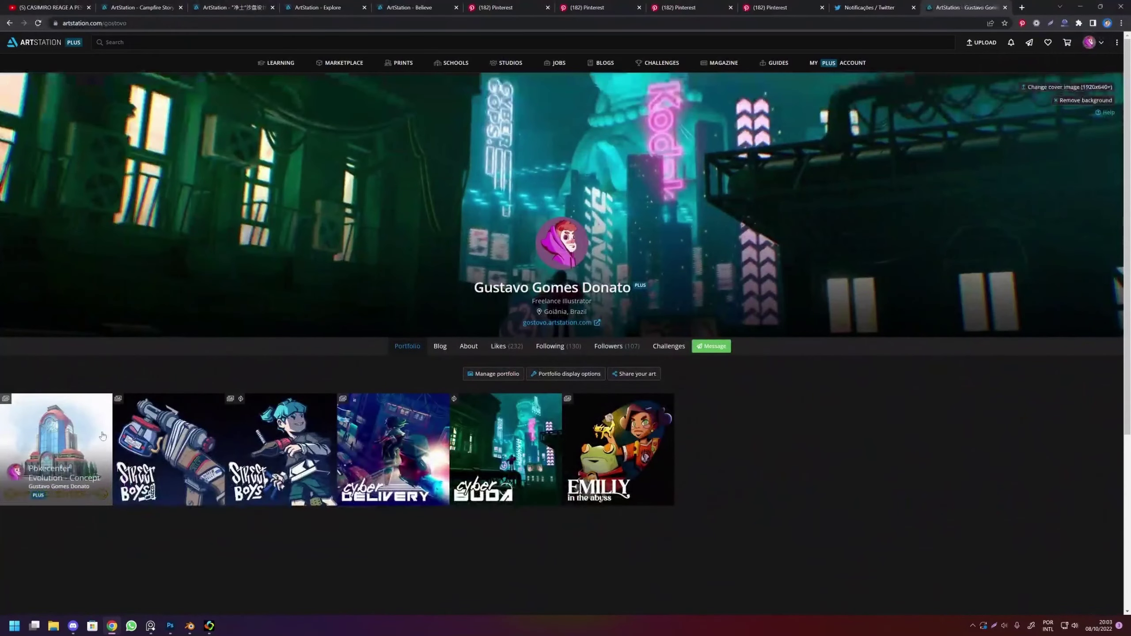
left_click(69, 434)
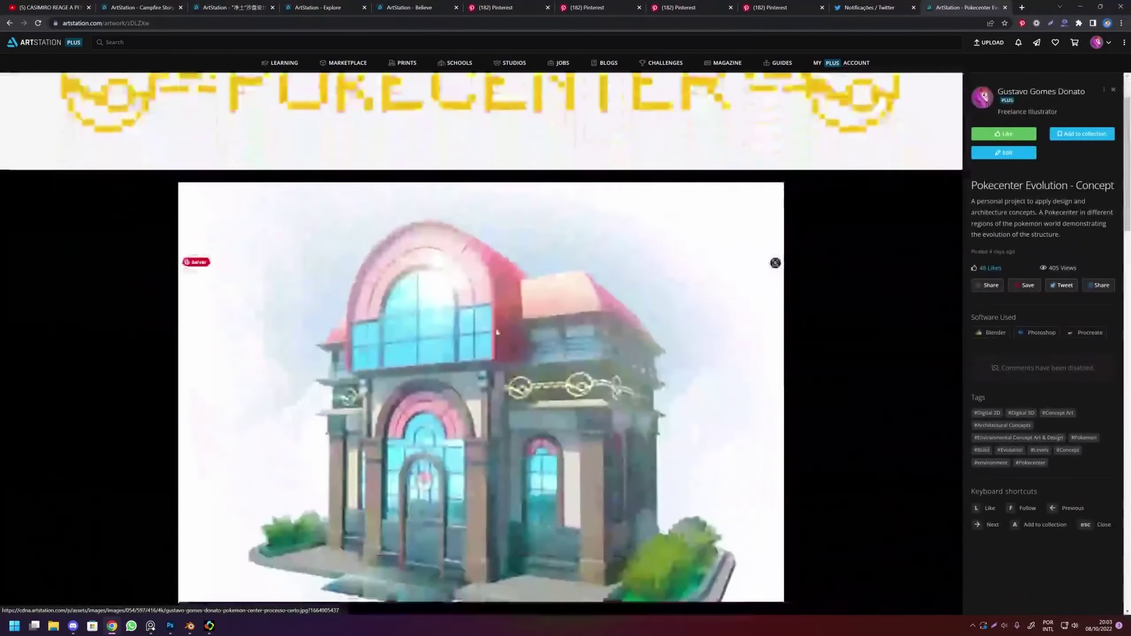
Scroll through the Pokecenter artwork, then advance to StreetBoys Guns and scroll through it.
scroll(565, 368, "down", 5)
scroll(565, 368, "down", 5)
scroll(564, 368, "down", 10)
scroll(565, 368, "down", 2)
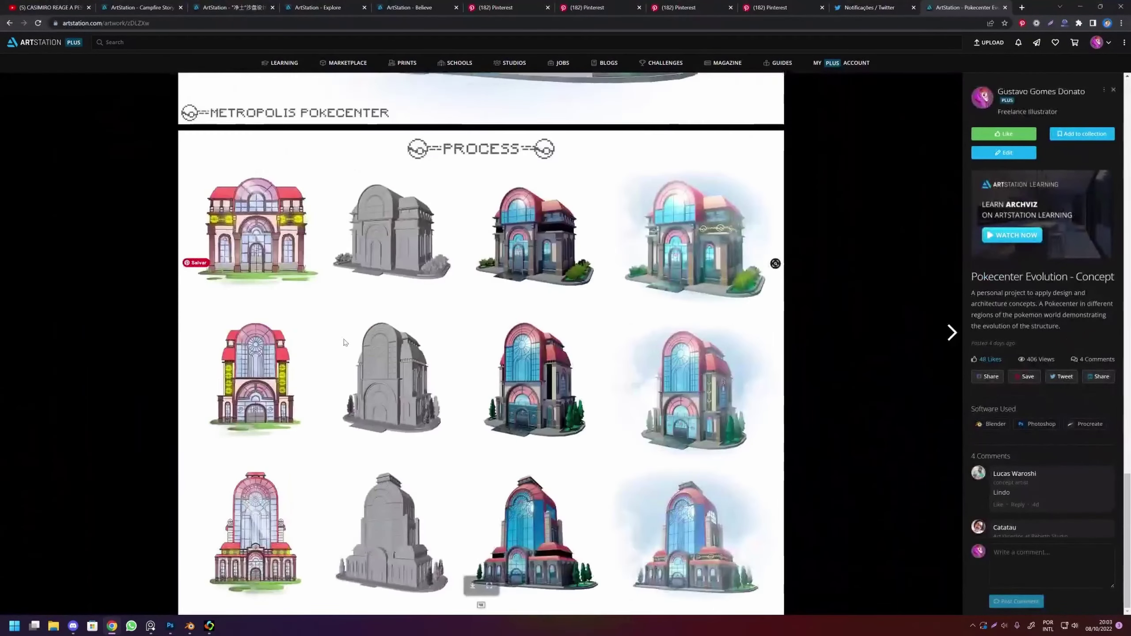
key("Right")
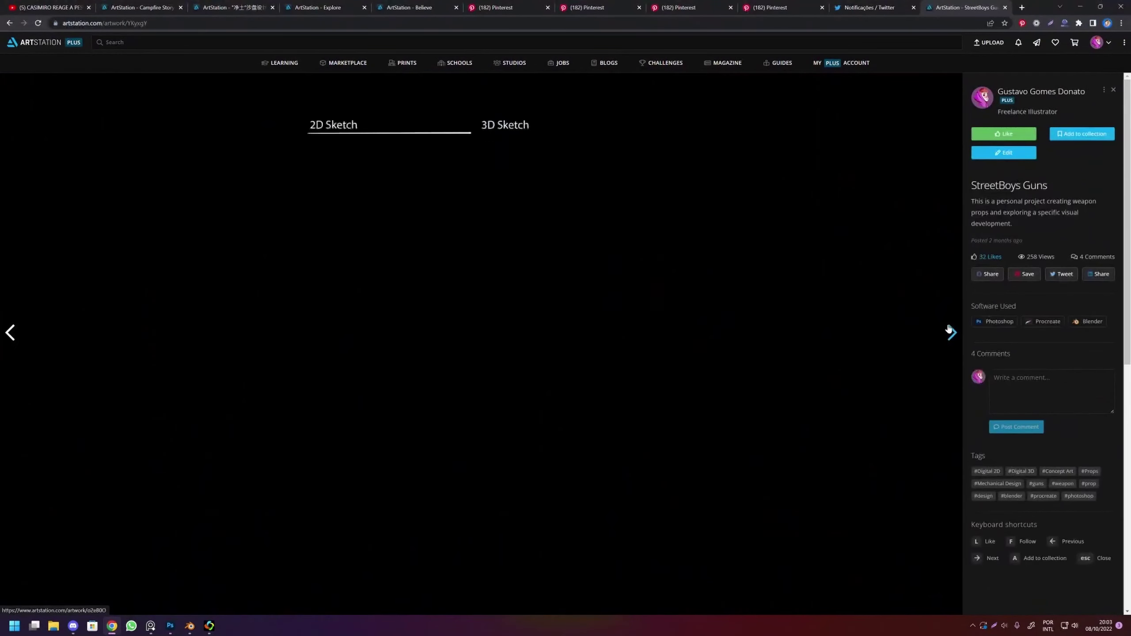
scroll(846, 312, "down", 5)
scroll(890, 304, "down", 10)
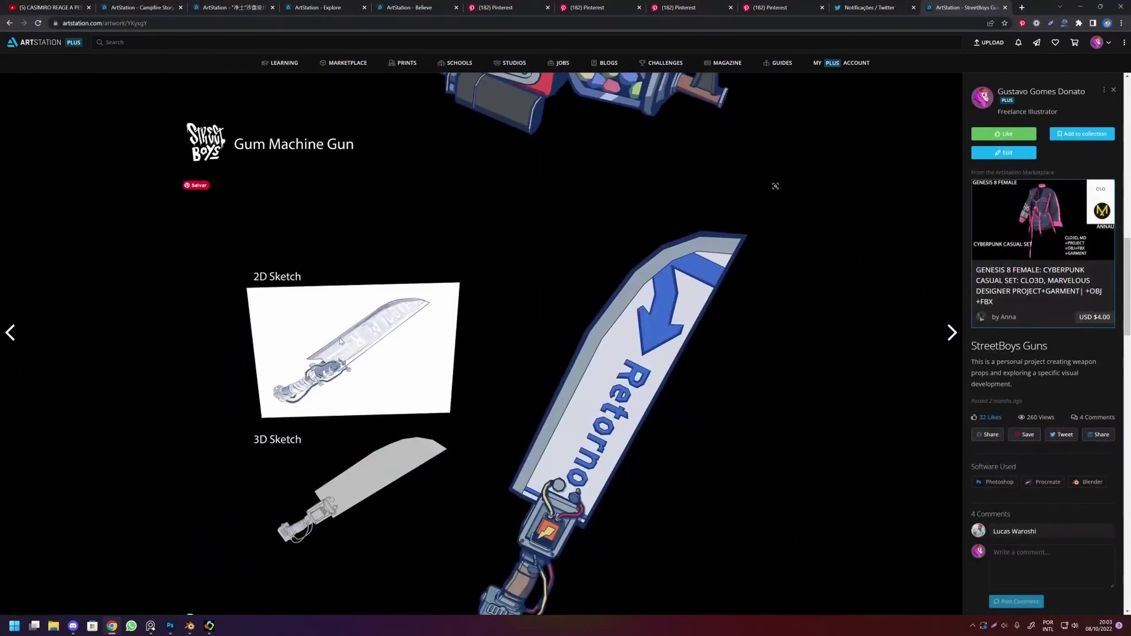
scroll(389, 336, "down", 5)
scroll(525, 213, "up", 3)
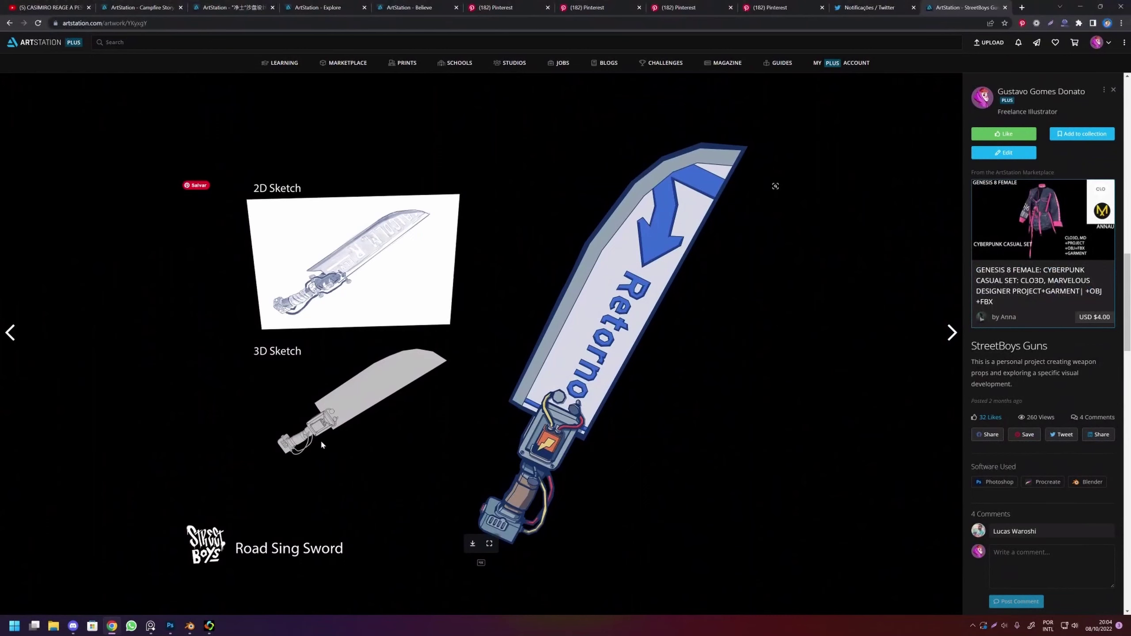
Advance through the CyberDelivery and CyberBuda artworks, scrolling each.
left_click(952, 330)
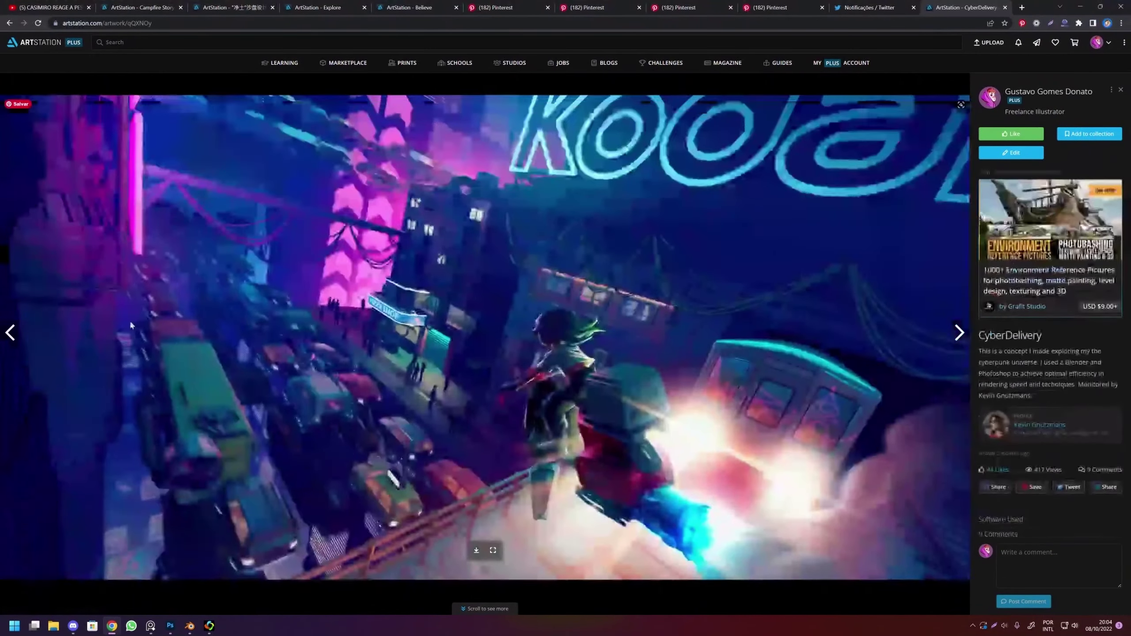
scroll(498, 341, "down", 10)
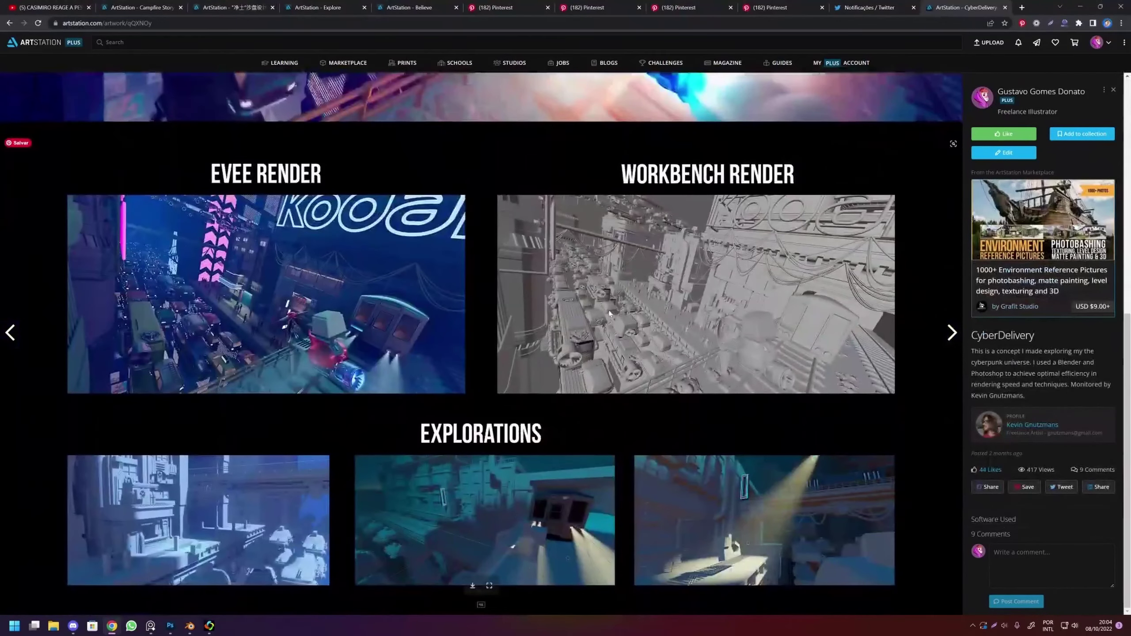
left_click(953, 330)
scroll(533, 323, "down", 10)
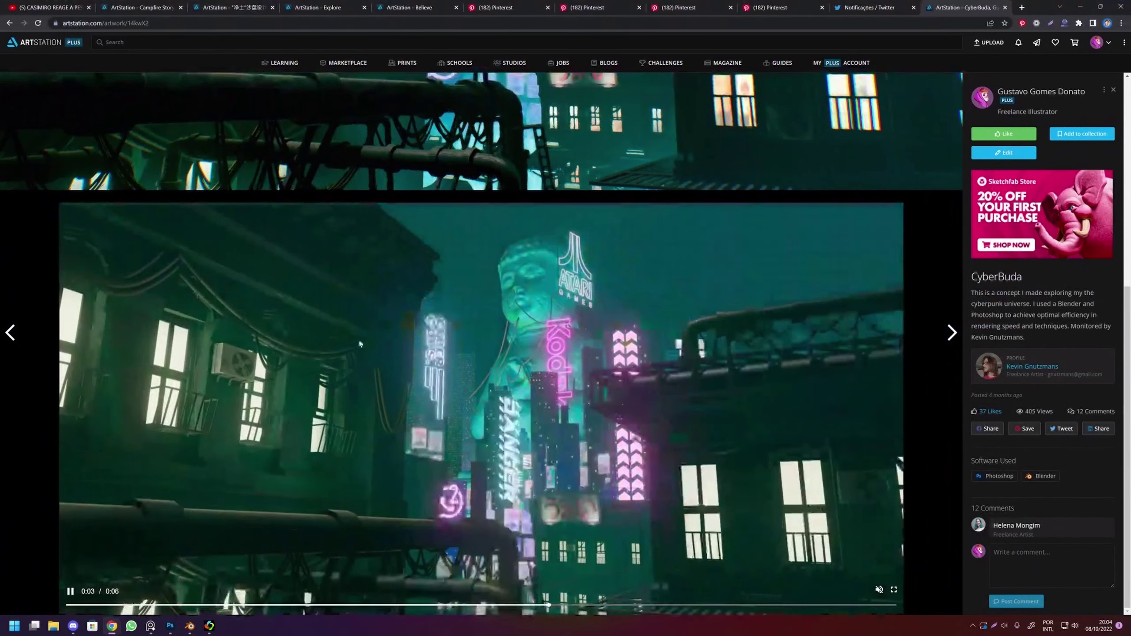
Move on to Emilly in the abyss and scroll through its images.
left_click(948, 330)
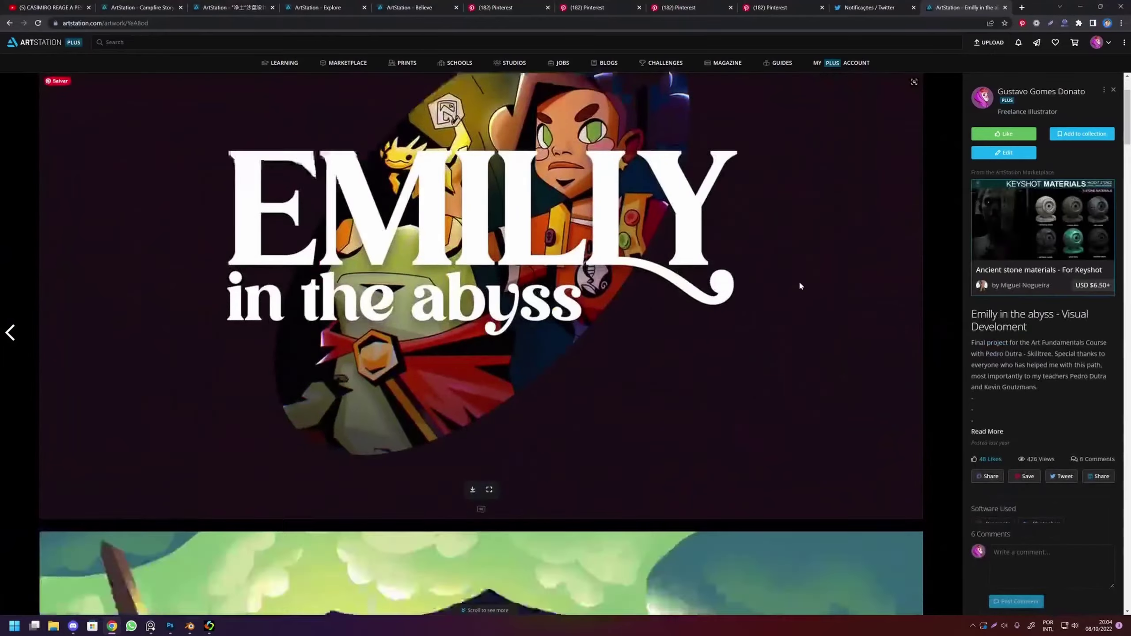
scroll(914, 289, "down", 10)
scroll(927, 292, "down", 10)
scroll(940, 294, "down", 10)
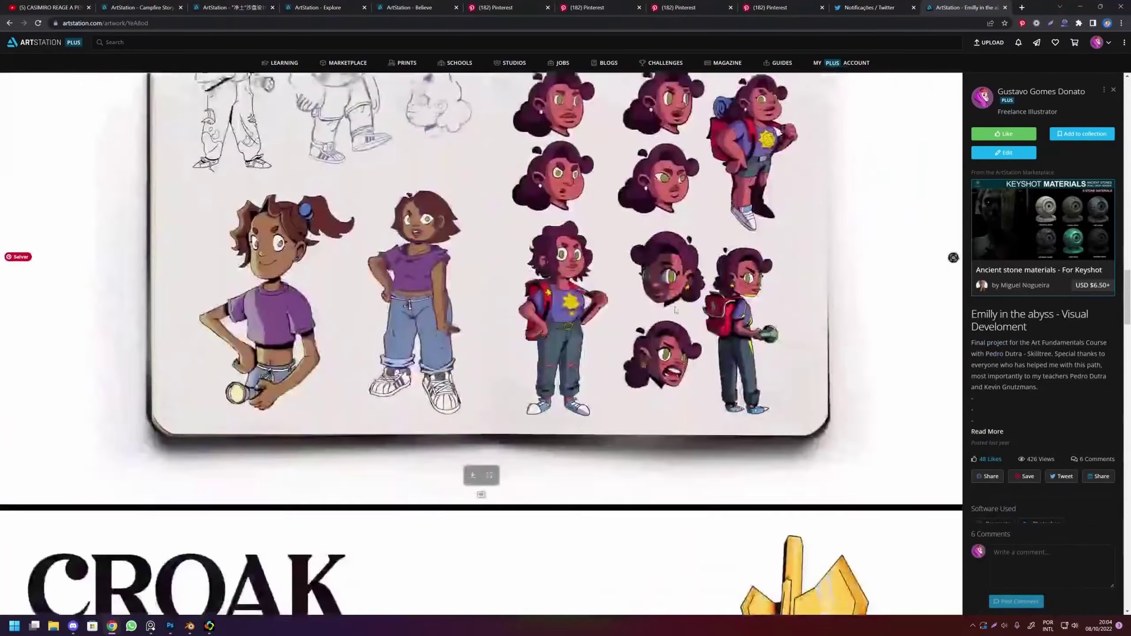
scroll(953, 298, "down", 10)
scroll(953, 297, "down", 10)
scroll(953, 297, "down", 8)
scroll(652, 269, "up", 1)
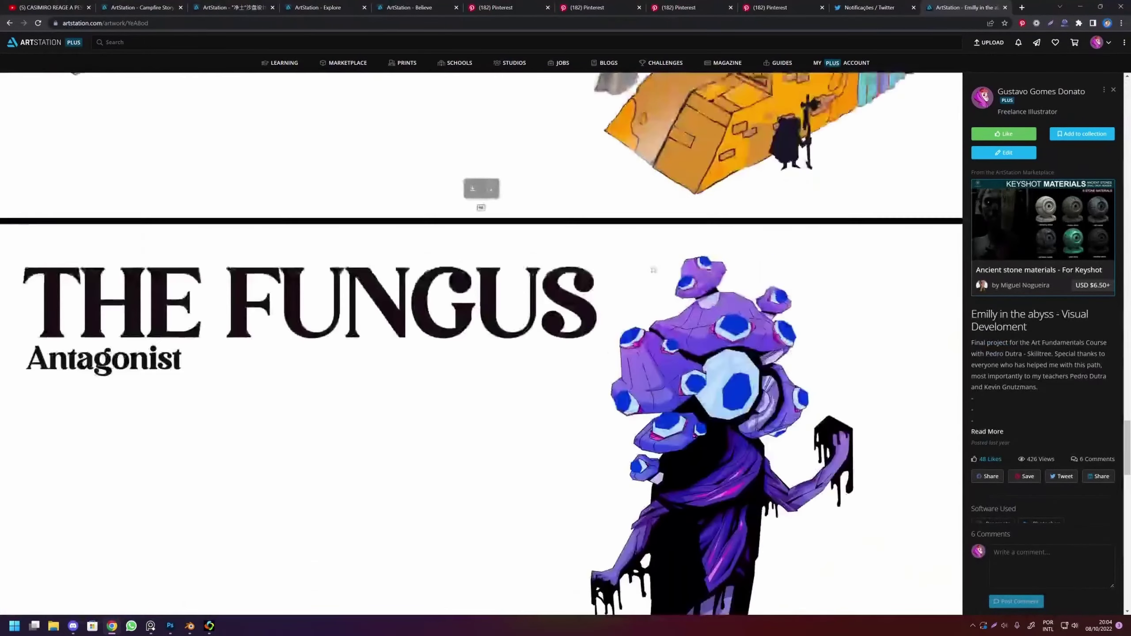
scroll(652, 268, "up", 7)
scroll(652, 269, "up", 2)
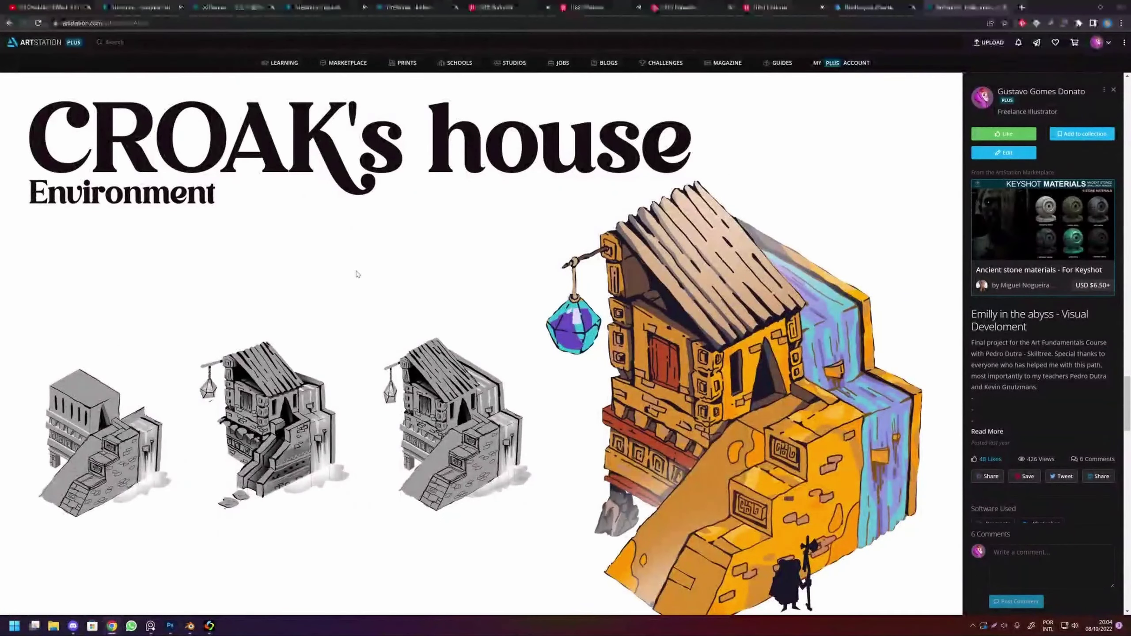
scroll(571, 386, "down", 5)
scroll(955, 379, "down", 8)
scroll(954, 379, "down", 10)
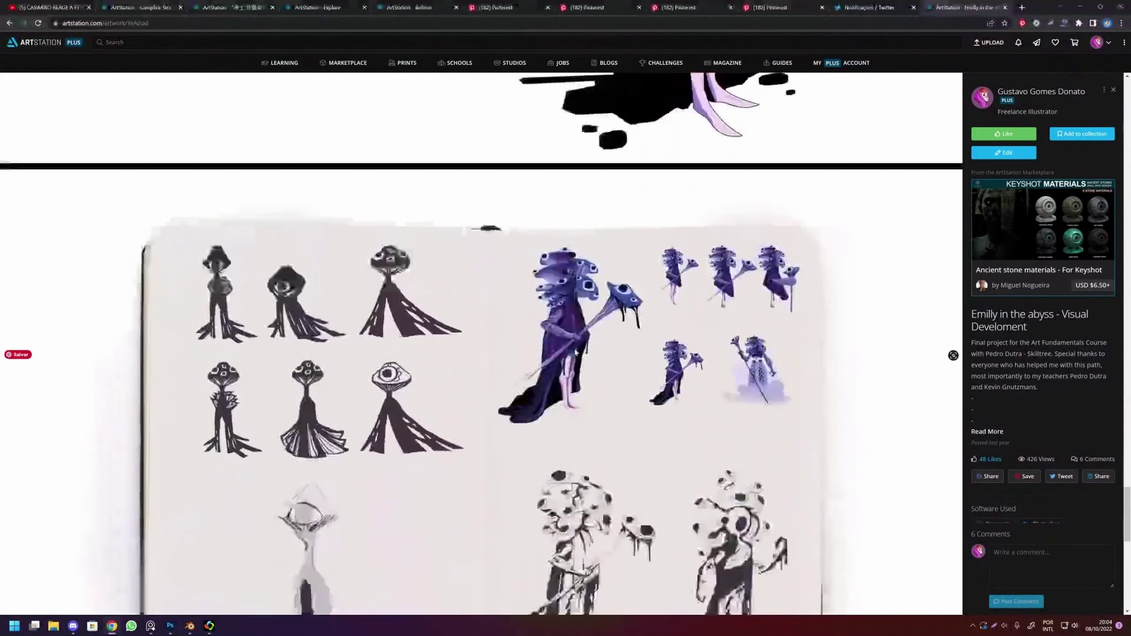
scroll(953, 355, "down", 3)
scroll(329, 410, "down", 5)
scroll(329, 410, "down", 5)
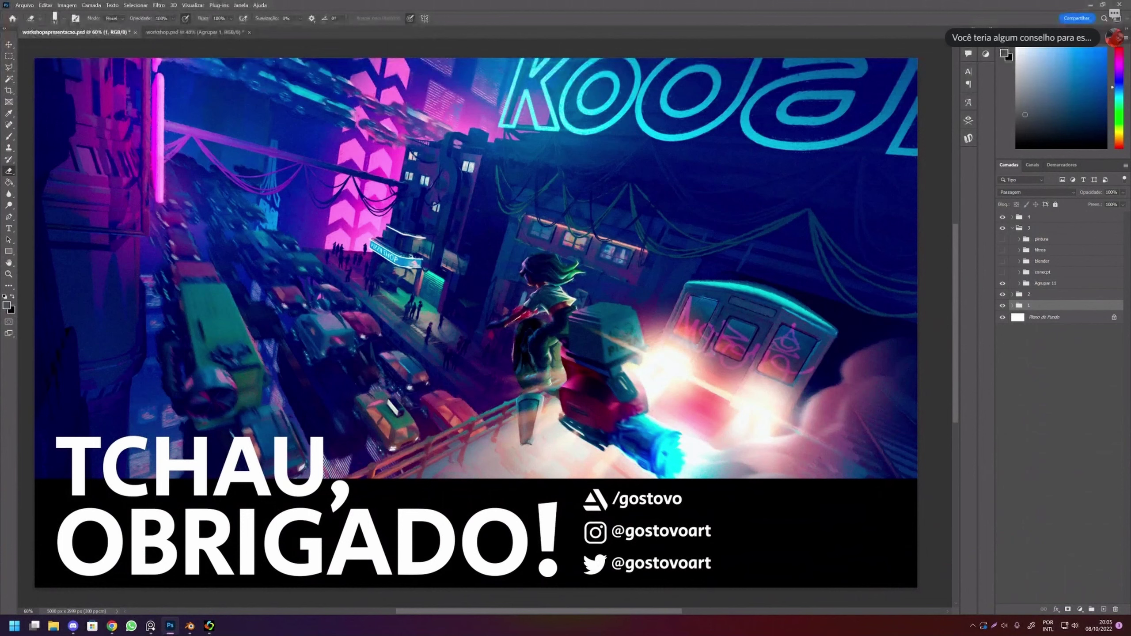
Alt+Tab briefly to Discord to check a message, then return to Photoshop.
key("alt+Tab")
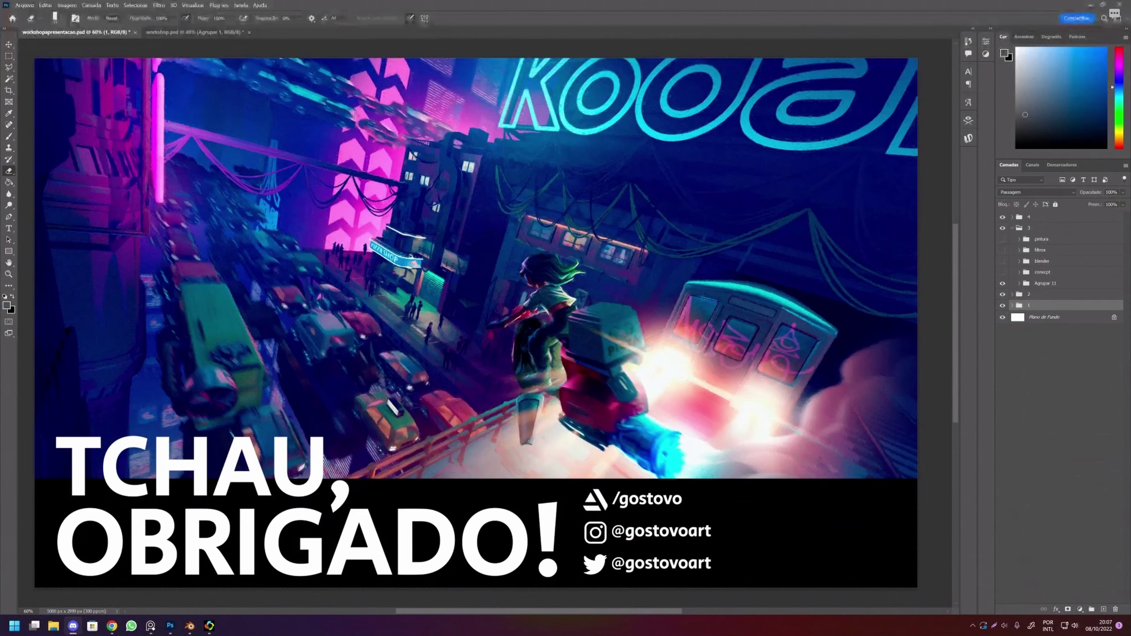
Show the watercolour Pokecenter beside the original in FotoSketcher, then close FotoSketcher.
left_click(209, 626)
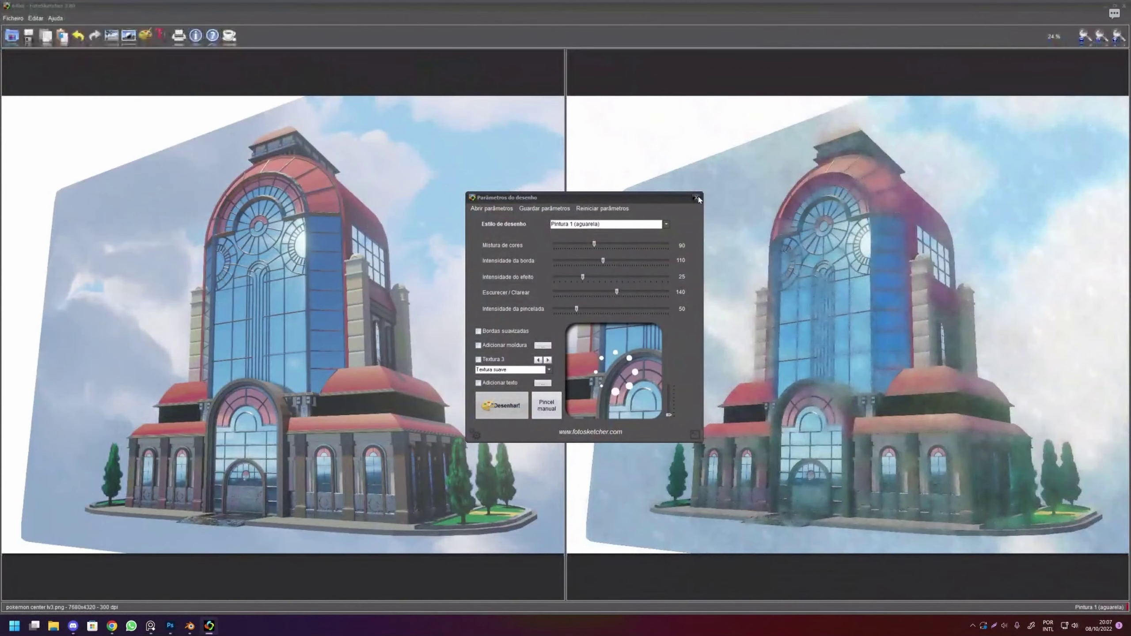
left_click(696, 198)
left_click(1125, 6)
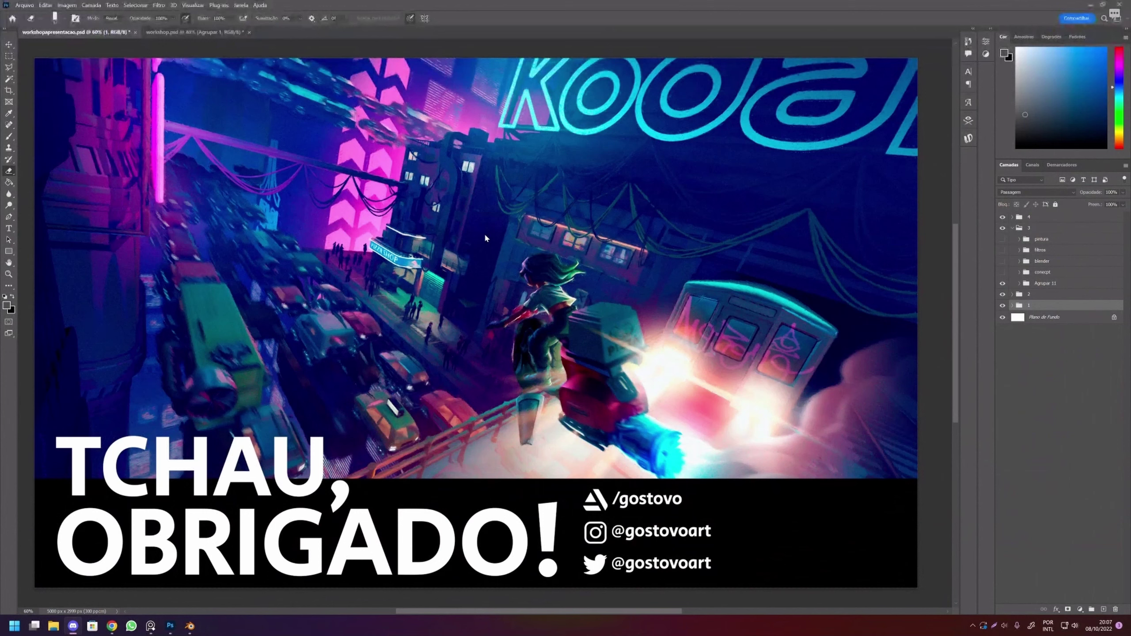
Browse Photoshop's filter and adjustment layer lists without applying any, then switch to Blender.
left_click(158, 5)
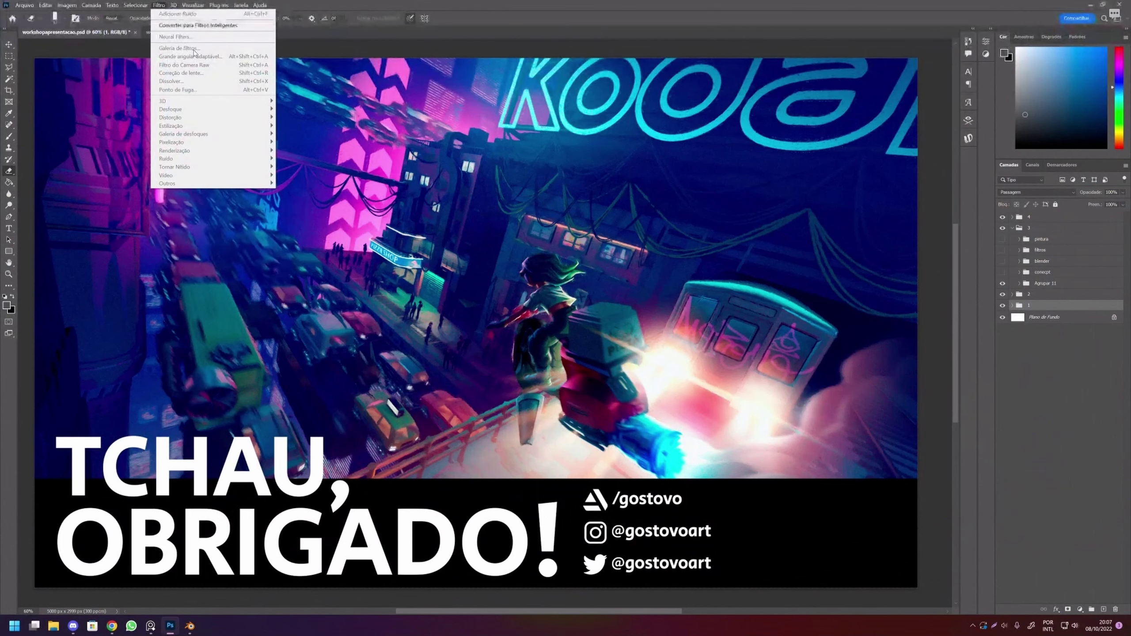
left_click(1086, 590)
left_click(1080, 610)
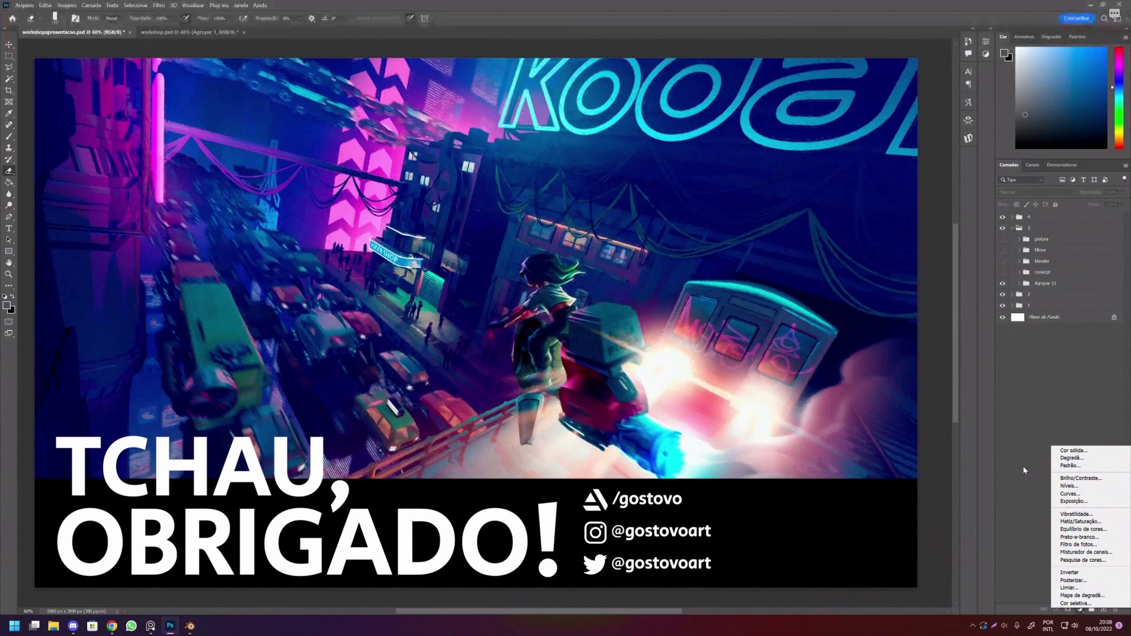
left_click(1009, 432)
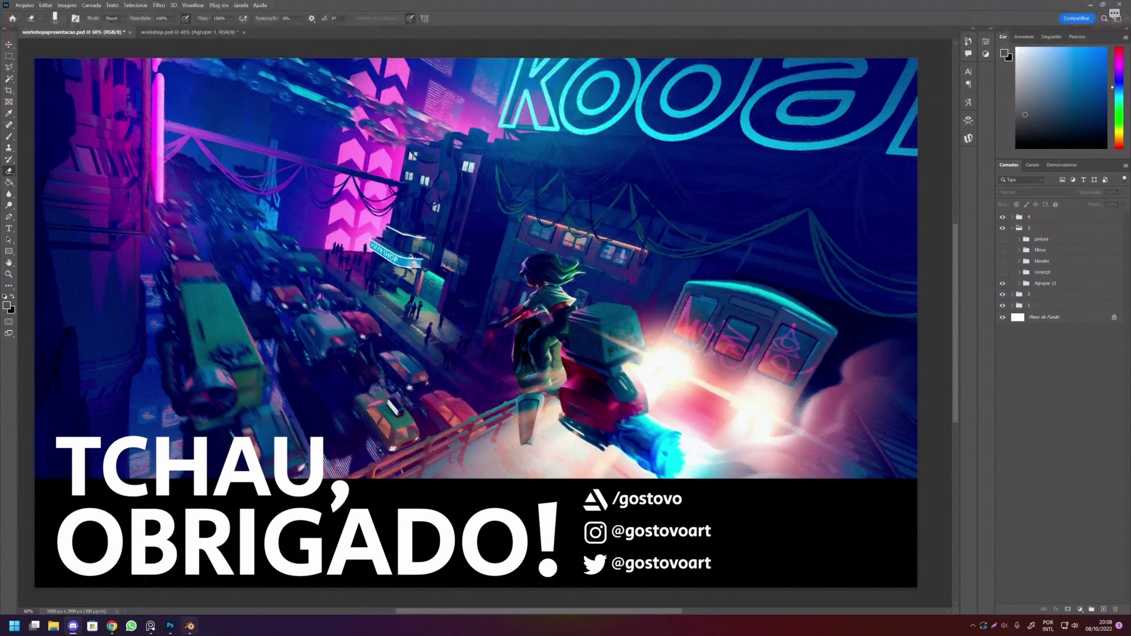
left_click(189, 625)
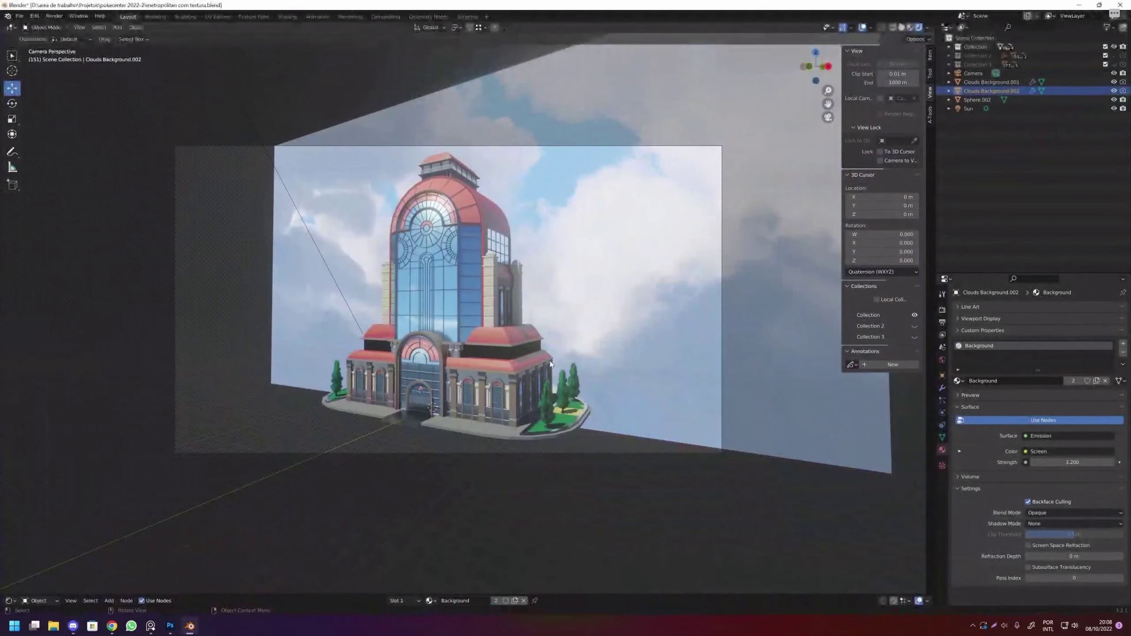
Step back in ArtStation past CyberDelivery to the StreetBoys Guns sketches, then return to Blender.
left_click(113, 625)
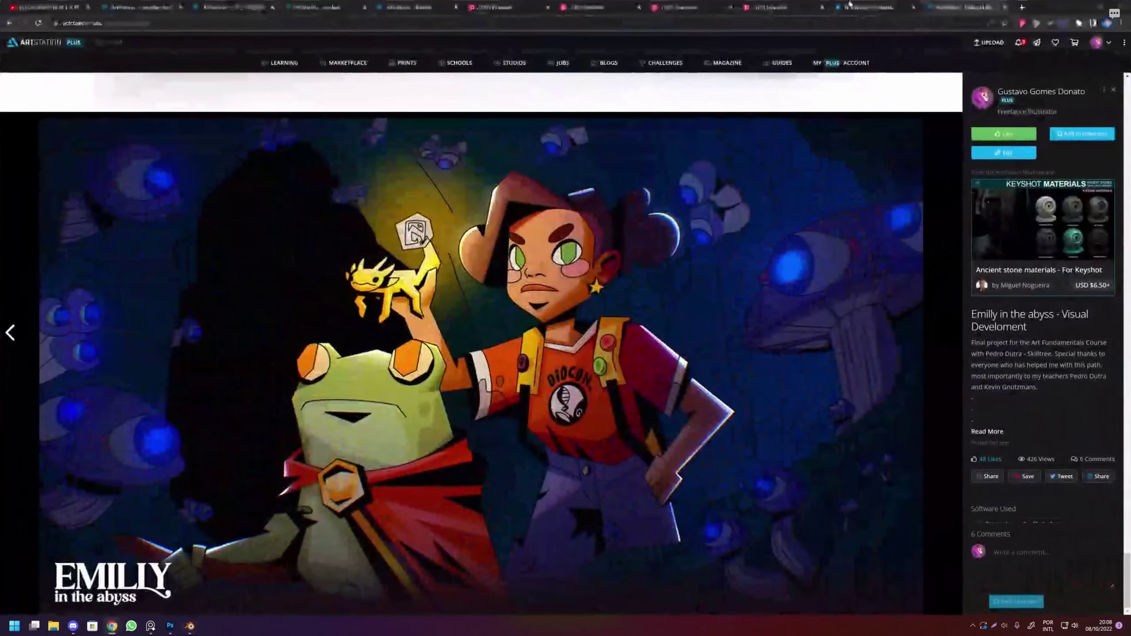
left_click(12, 332)
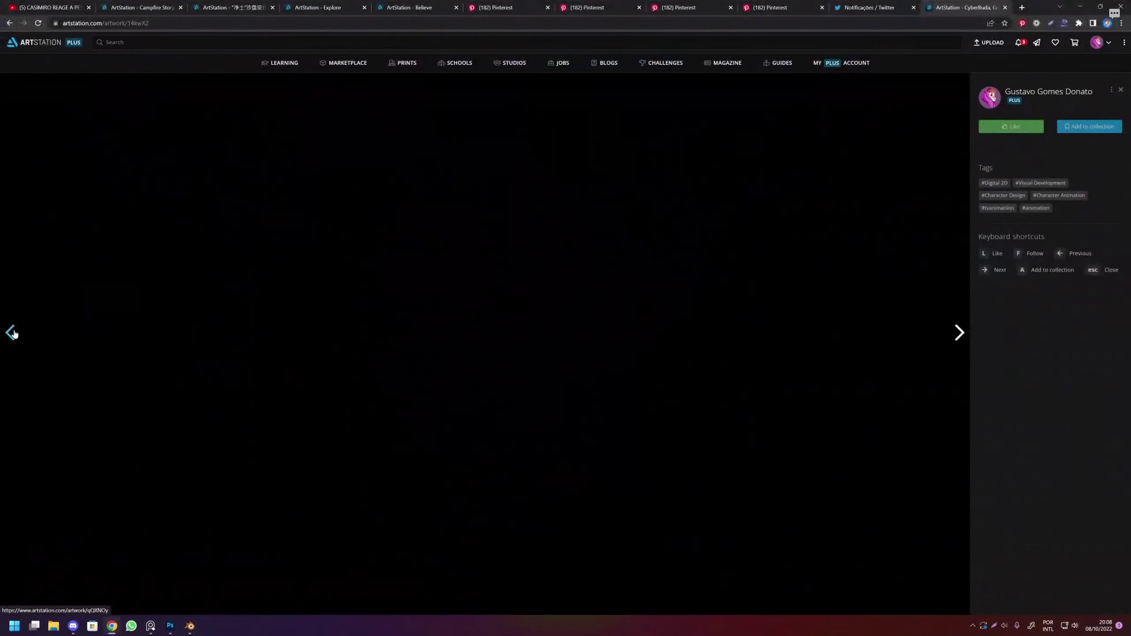
scroll(48, 334, "down", 5)
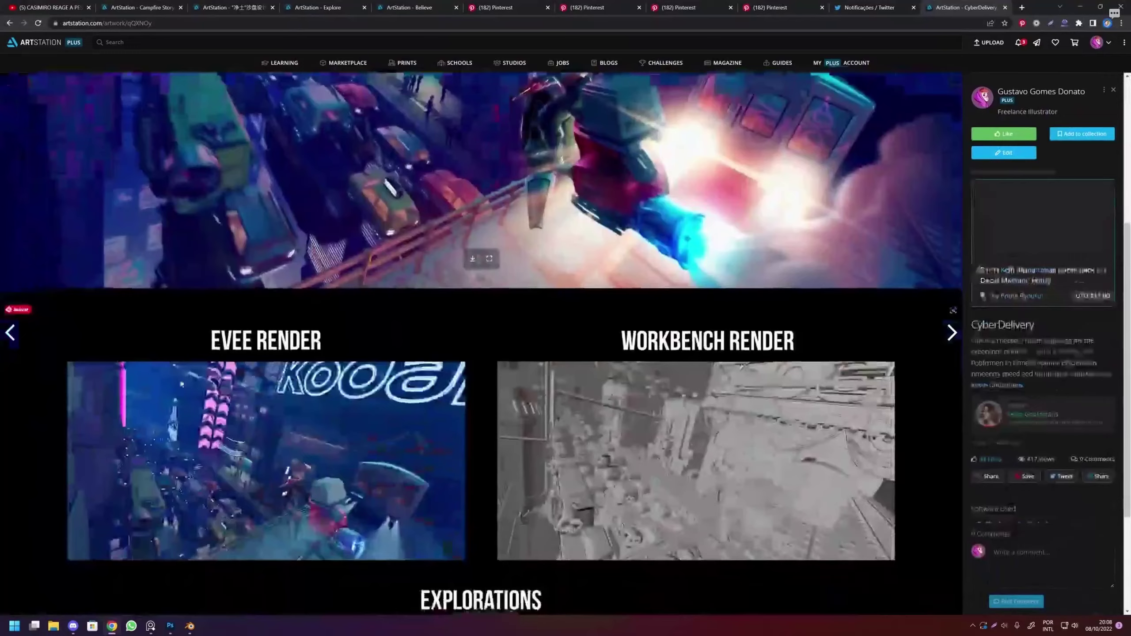
left_click(11, 333)
left_click(12, 333)
scroll(330, 352, "down", 5)
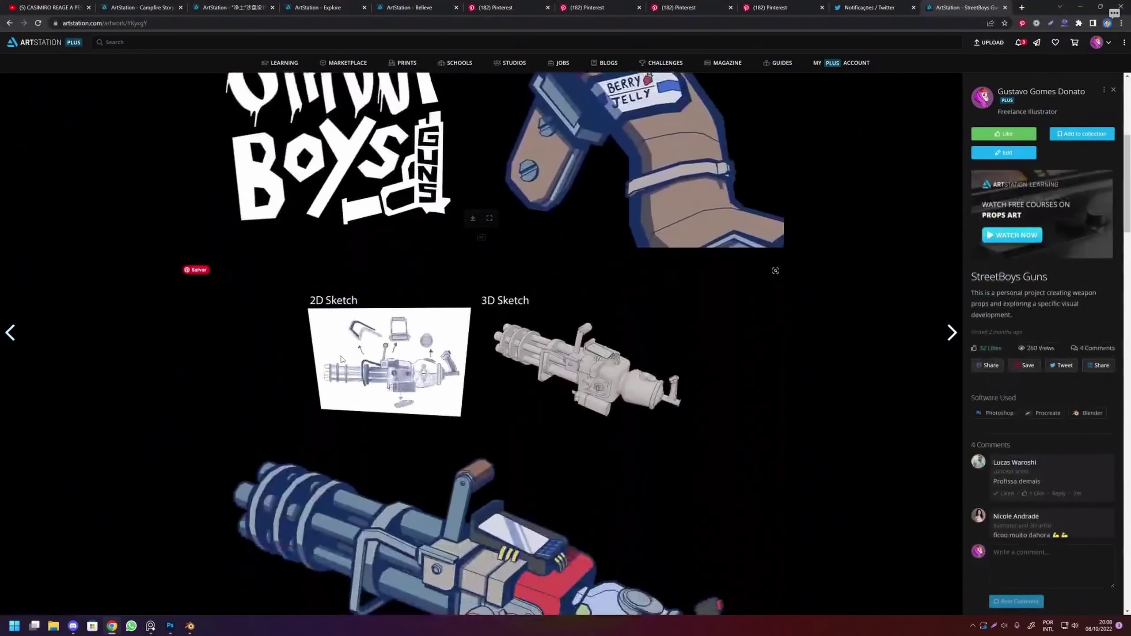
scroll(431, 334, "down", 3)
scroll(606, 276, "up", 3)
scroll(606, 275, "up", 2)
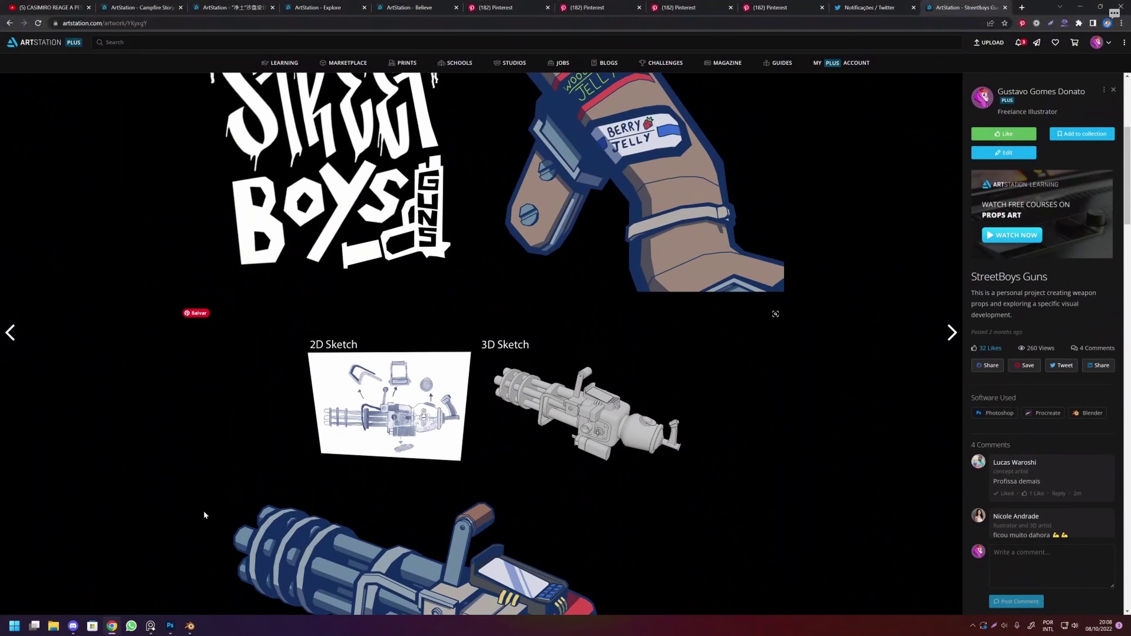
left_click(190, 626)
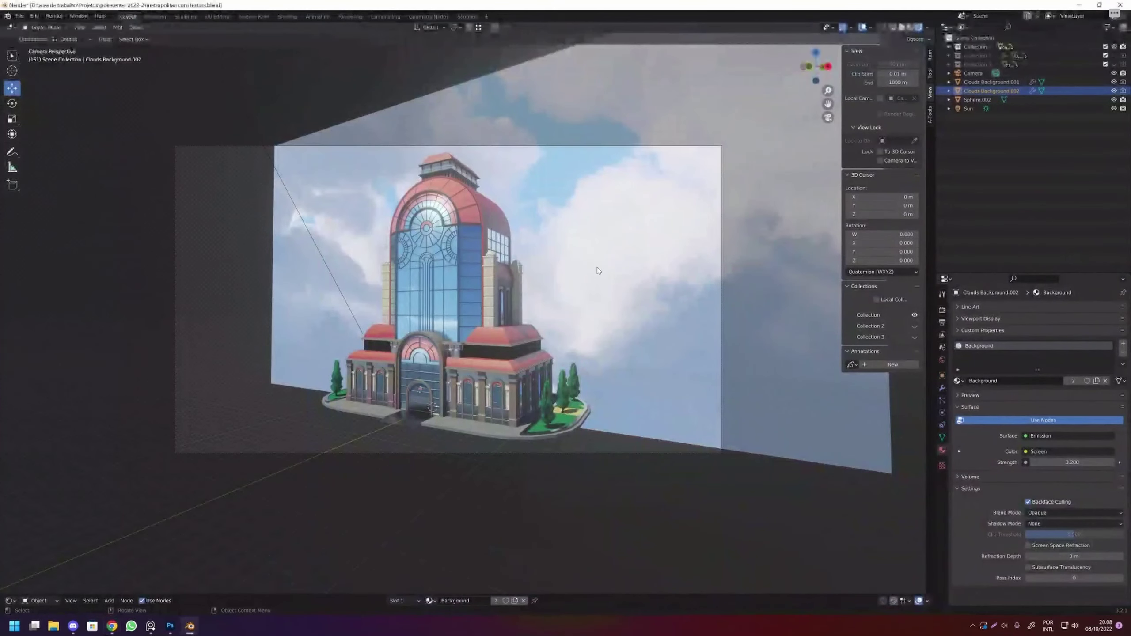
Hide both Clouds Background planes in the Outliner and bring up the Add menu.
scroll(599, 269, "down", 3)
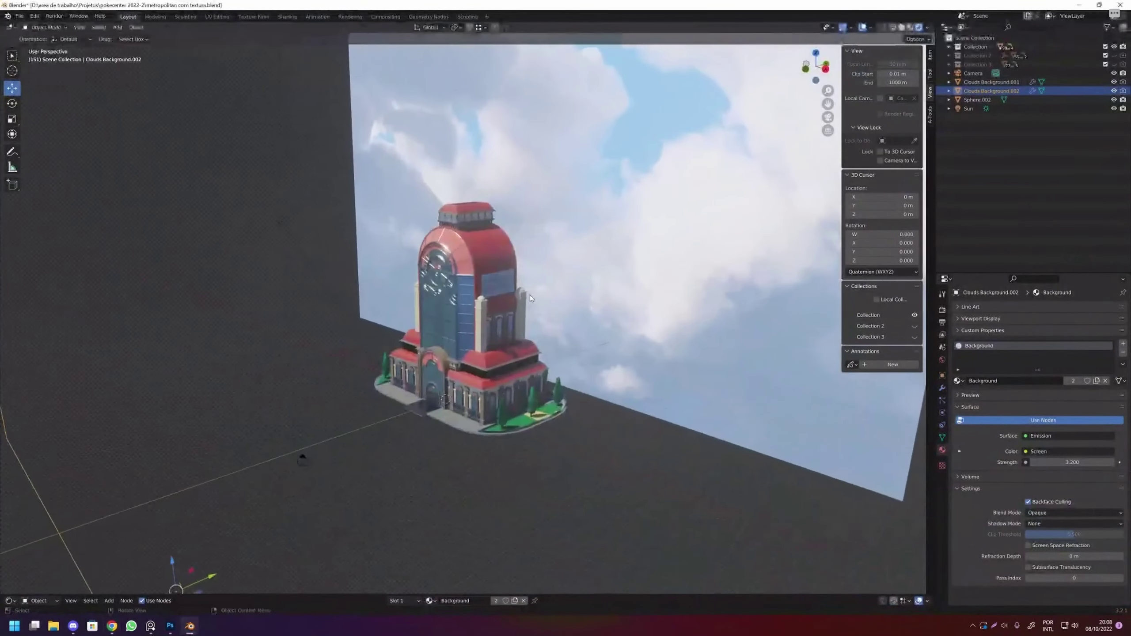
scroll(531, 296, "down", 5)
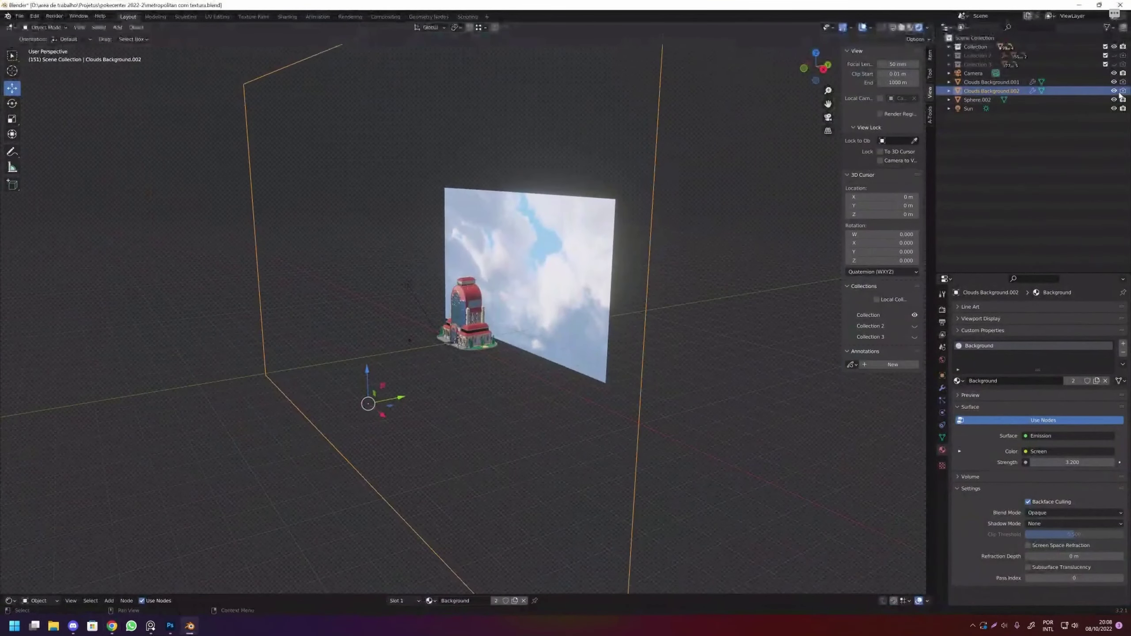
left_click_drag(1114, 91, 1114, 81)
scroll(454, 362, "up", 3)
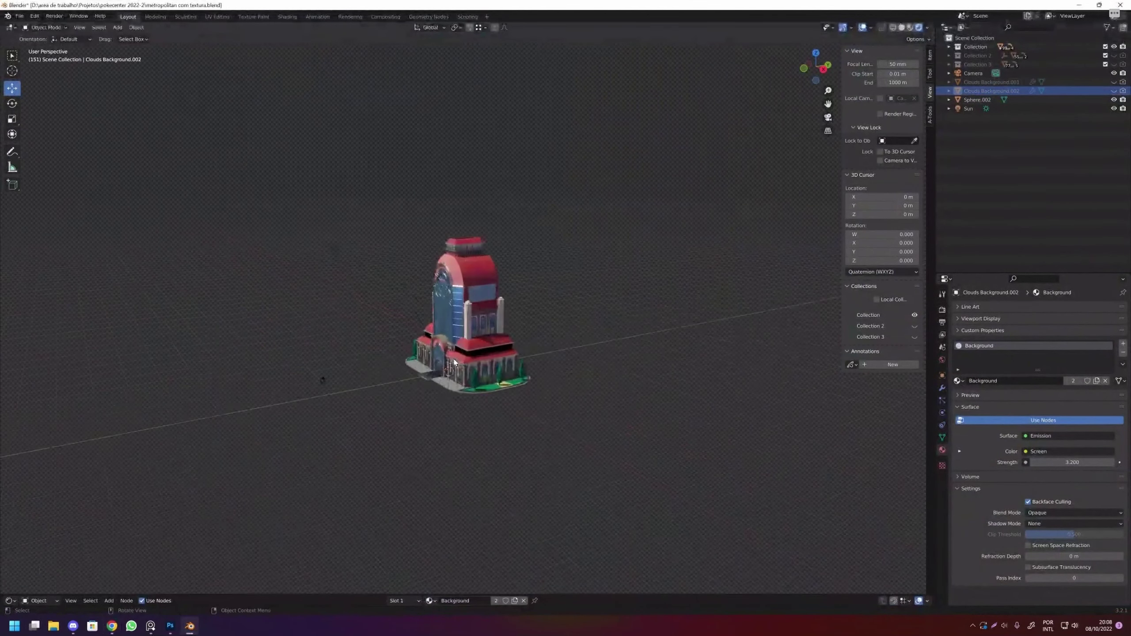
scroll(455, 362, "up", 5)
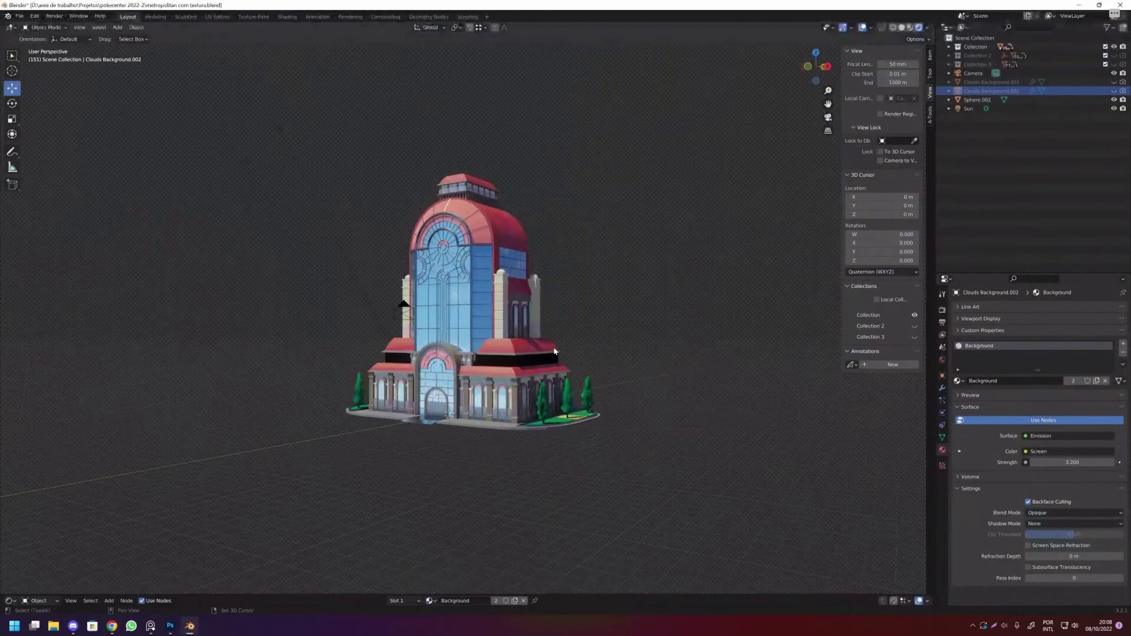
key("shift+a")
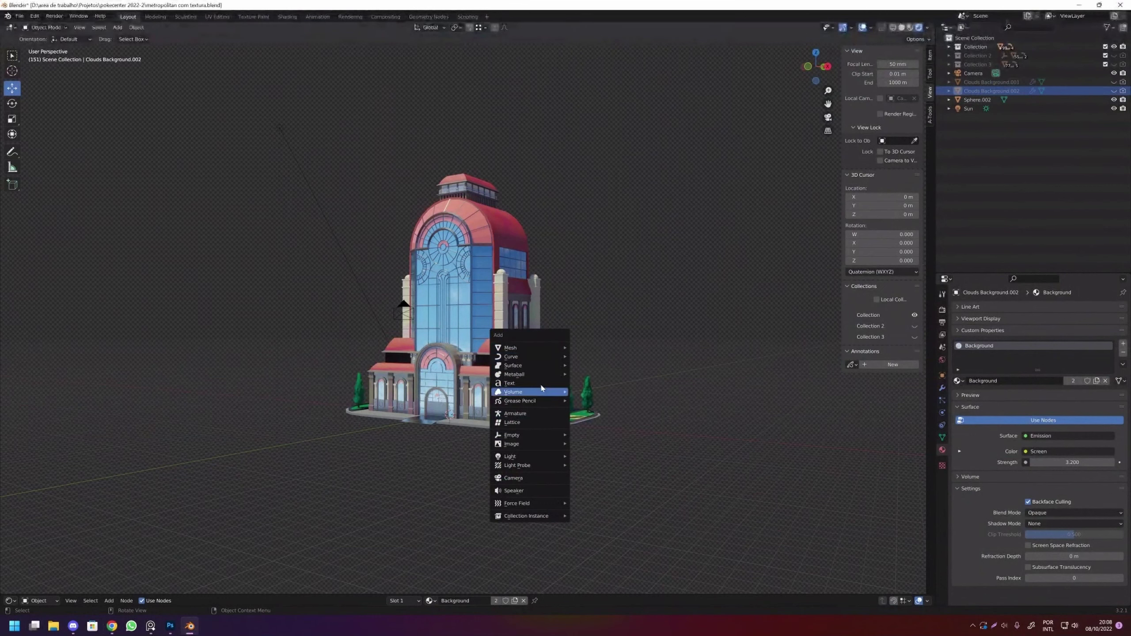
mouse_move(521, 401)
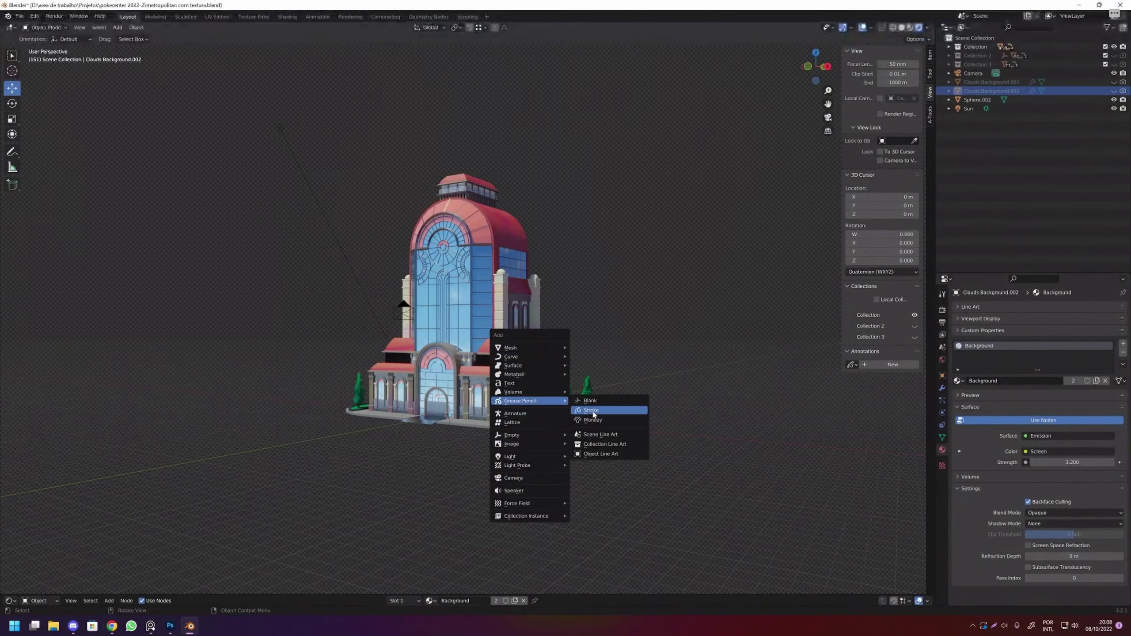
Add a Grease Pencil Stroke object and extend a short test stroke near the entrance in Edit Mode.
left_click(588, 416)
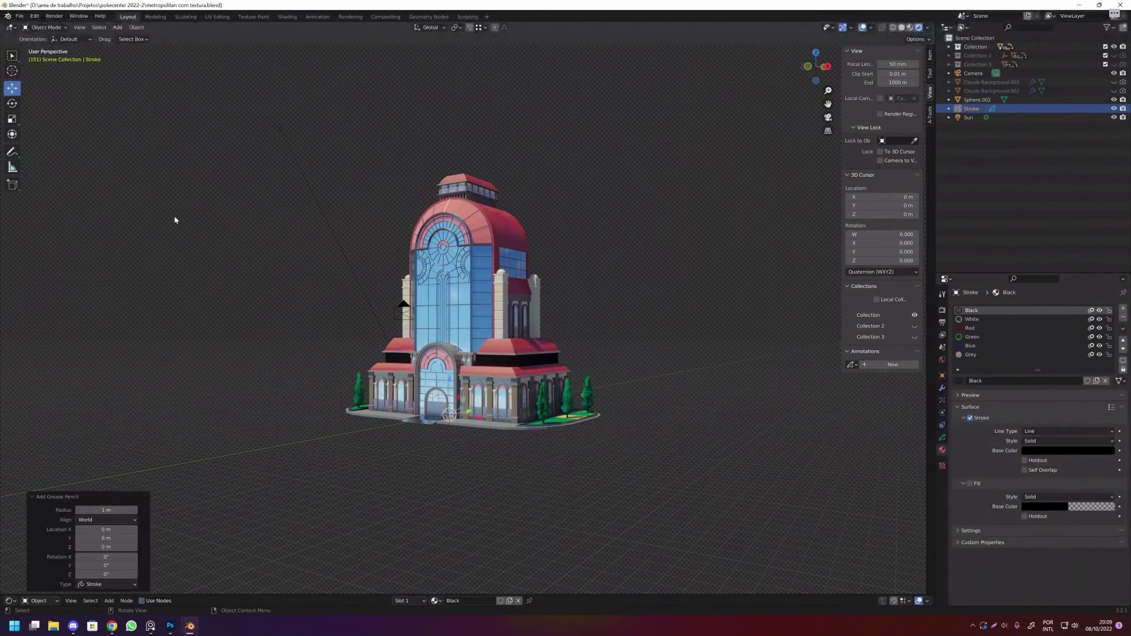
key("Tab")
scroll(466, 408, "up", 1)
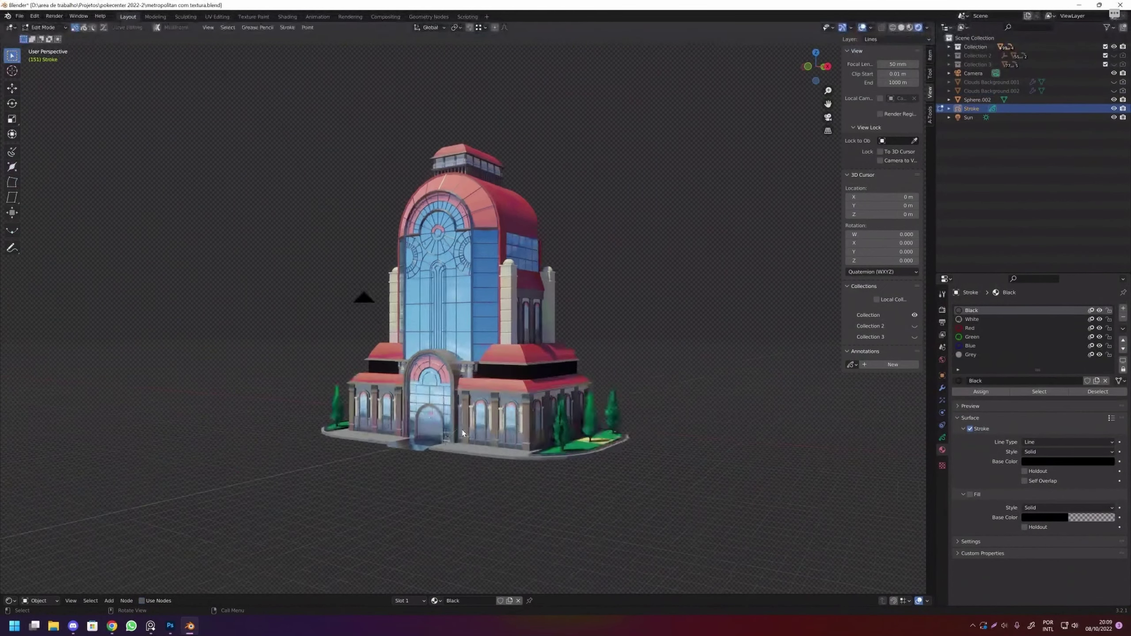
scroll(459, 441, "up", 3)
scroll(447, 478, "up", 1)
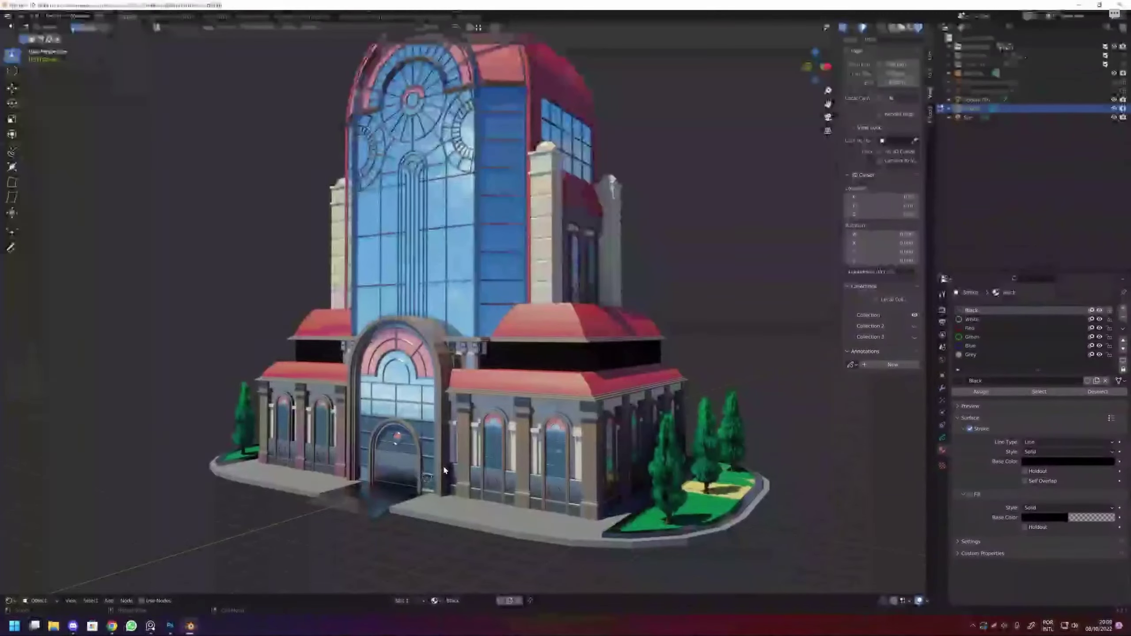
mouse_move(443, 465)
left_mouse_down()
mouse_move(393, 462)
mouse_move(414, 430)
mouse_move(392, 421)
left_mouse_up()
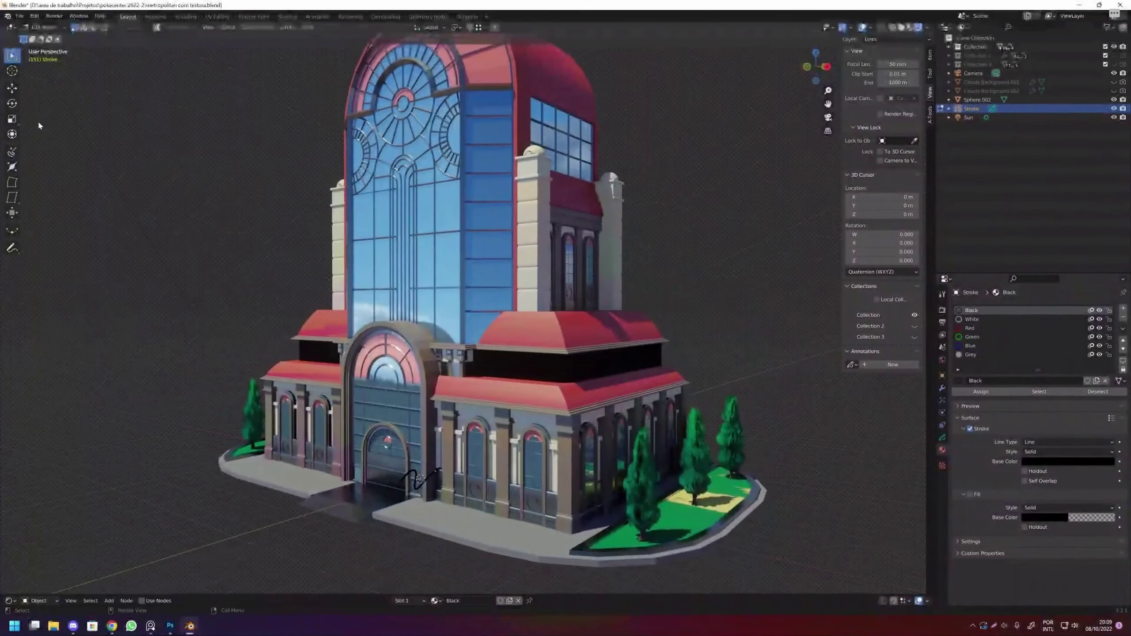
left_click(11, 152)
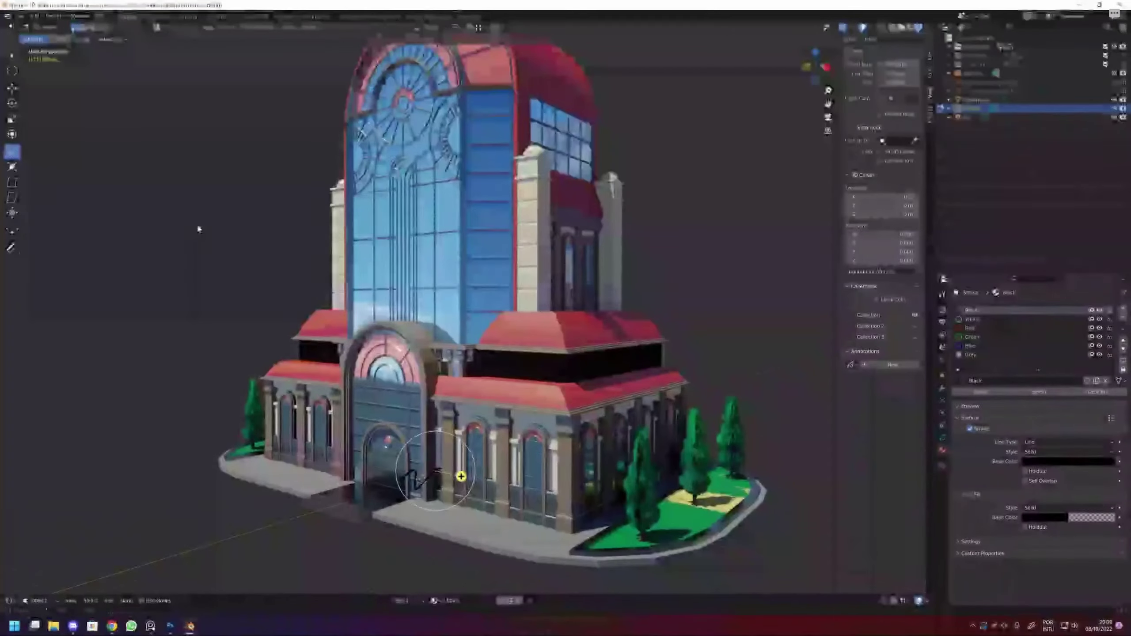
left_click_drag(196, 222, 258, 269)
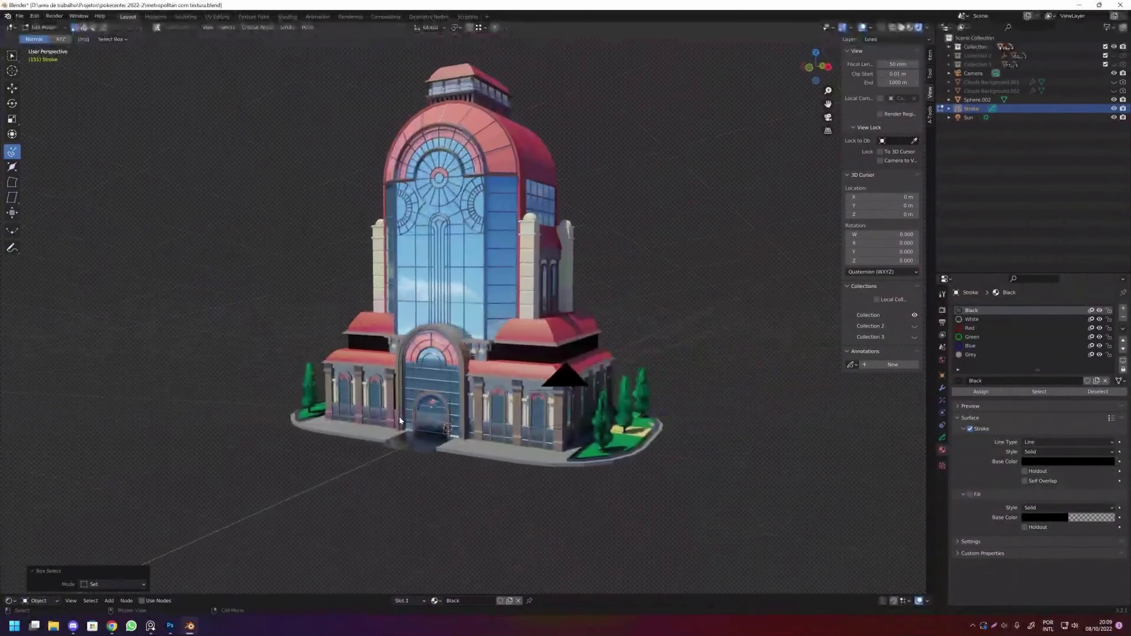
left_click_drag(443, 433, 460, 425)
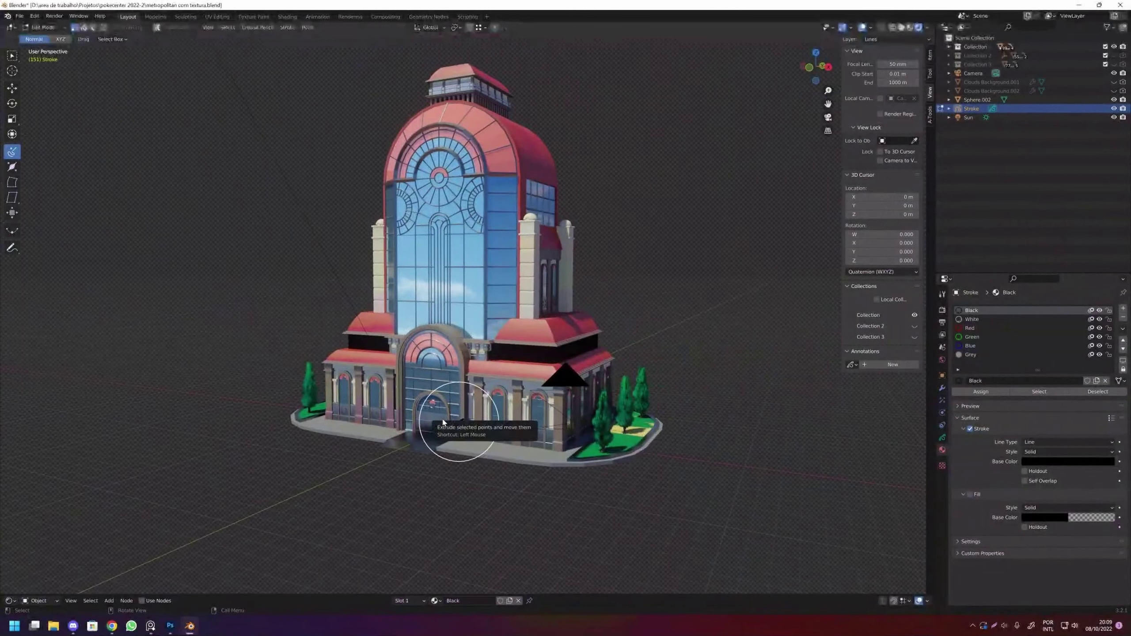
Delete the Stroke object and switch the viewport to grey Solid shading.
key("x")
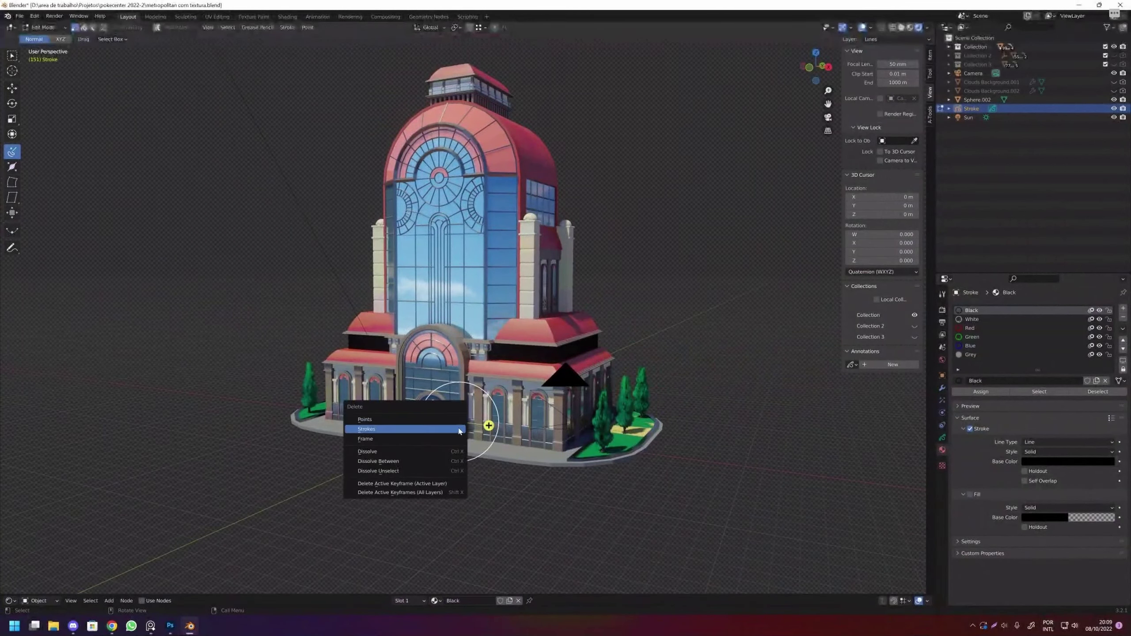
left_click(459, 429)
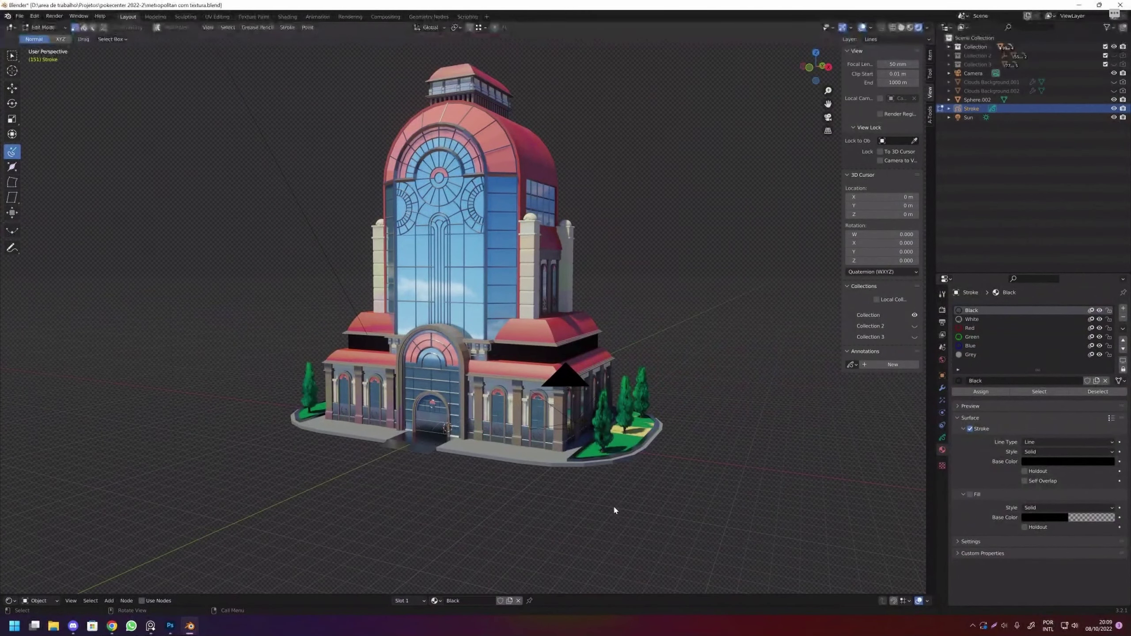
key("Tab")
key("x")
left_click(463, 435)
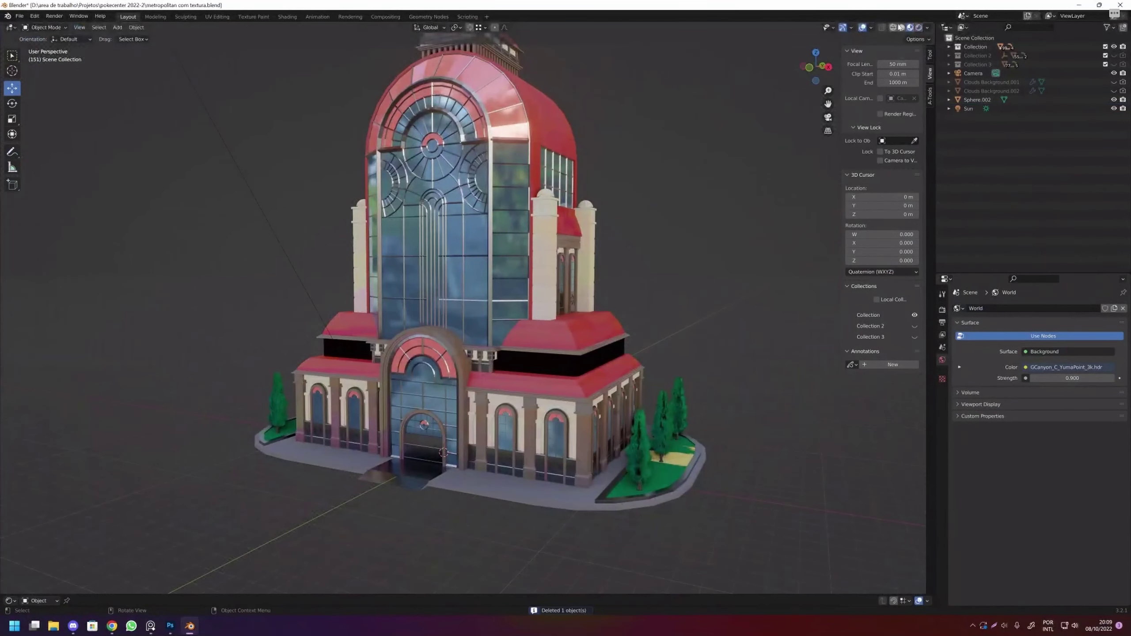
left_click(901, 28)
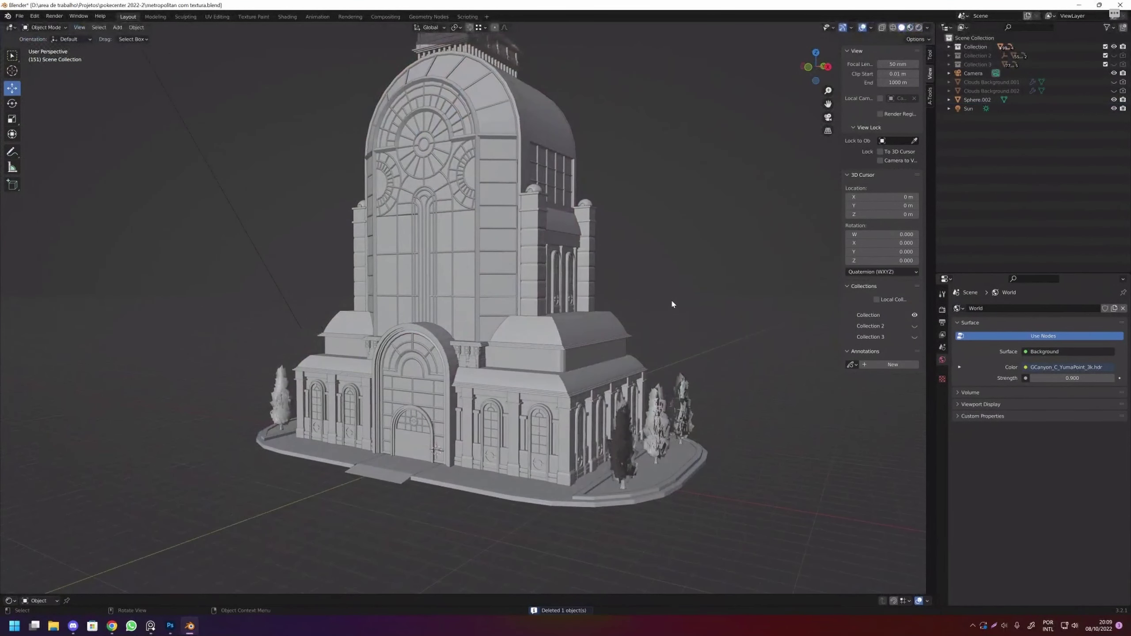
Add a Grease Pencil Scene Line Art object from the Add menu, which freezes Blender.
key("shift+a")
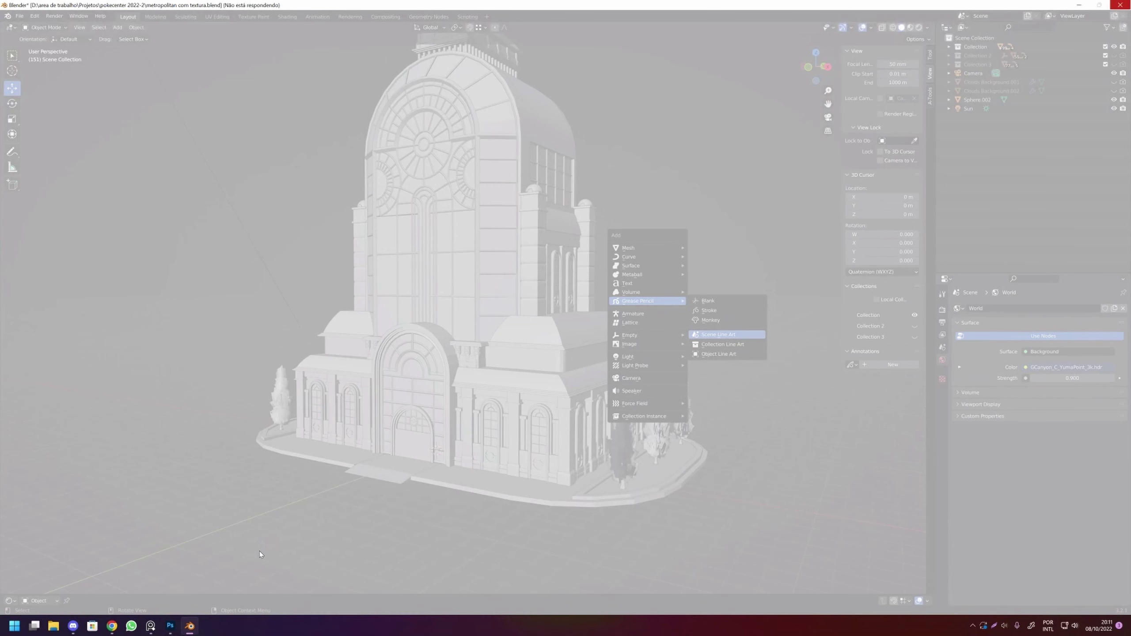
Force-close the unresponsive Blender in Task Manager and adjust the system volume.
key("ctrl+shift+Escape")
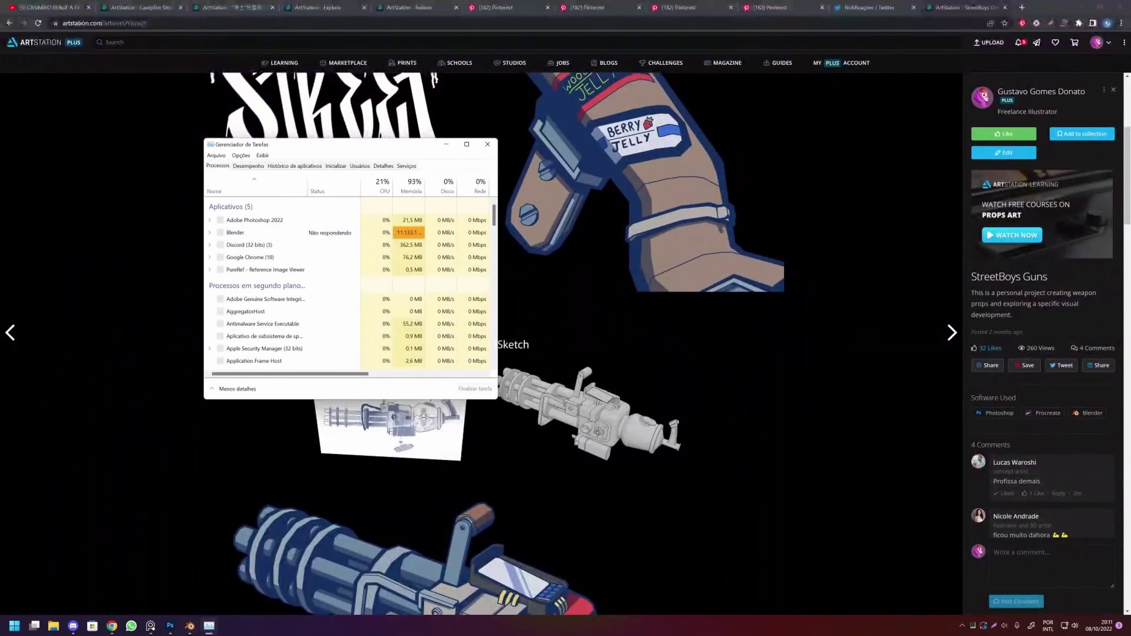
left_click(523, 308)
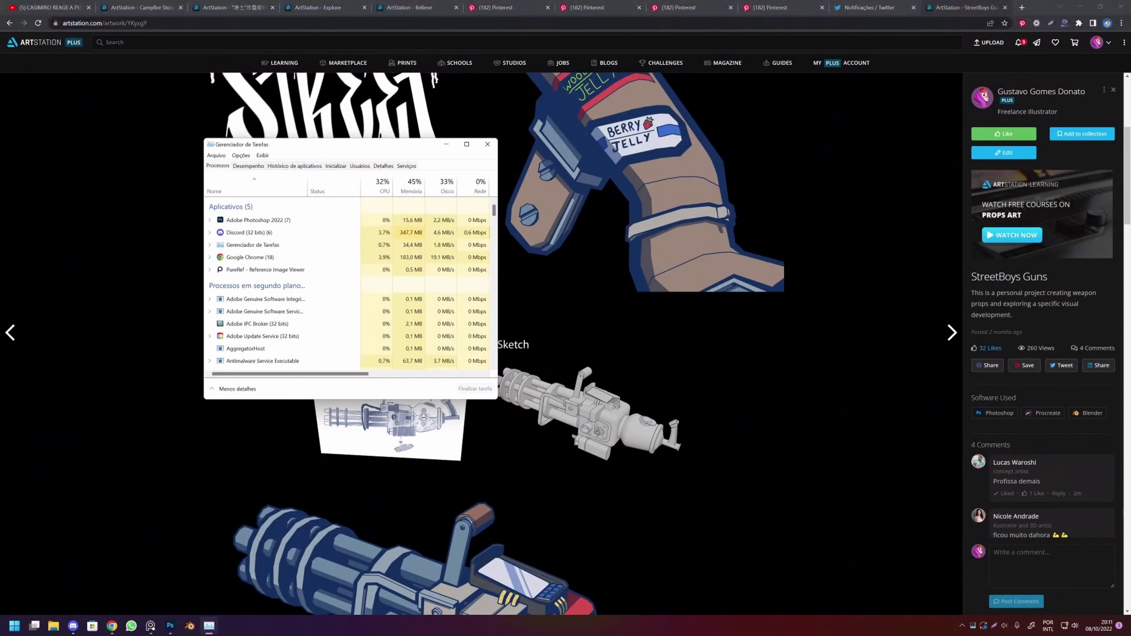
key("XF86AudioRaiseVolume")
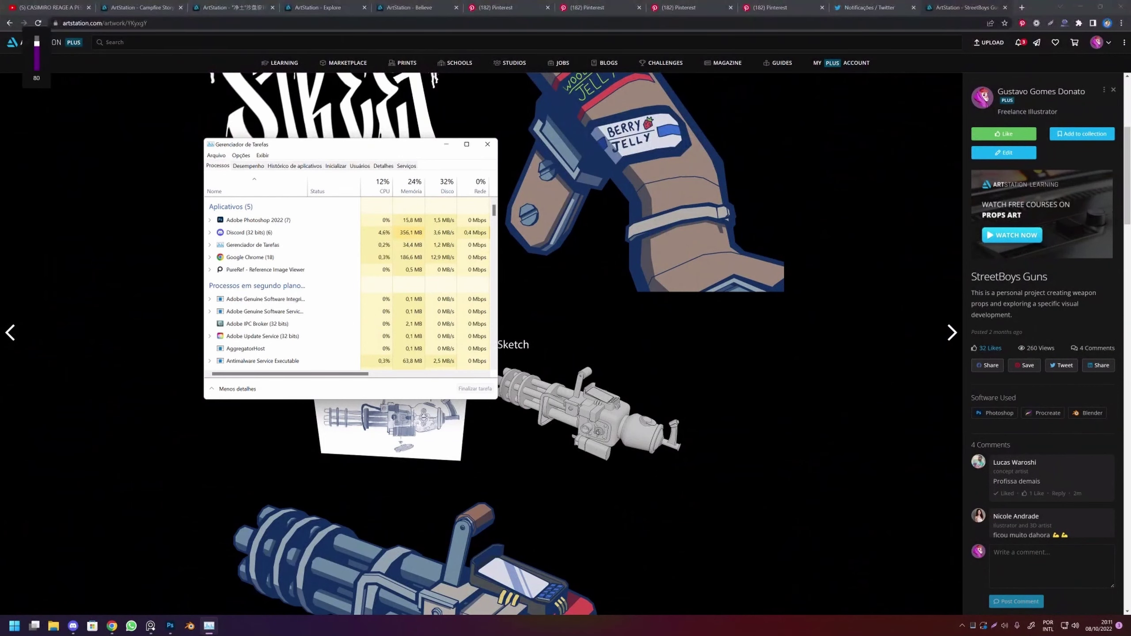
key("XF86AudioRaiseVolume")
key("XF86AudioRaiseVolume")
key("XF86AudioRaiseVolume")
key("XF86AudioLowerVolume")
key("XF86AudioLowerVolume")
key("XF86AudioLowerVolume")
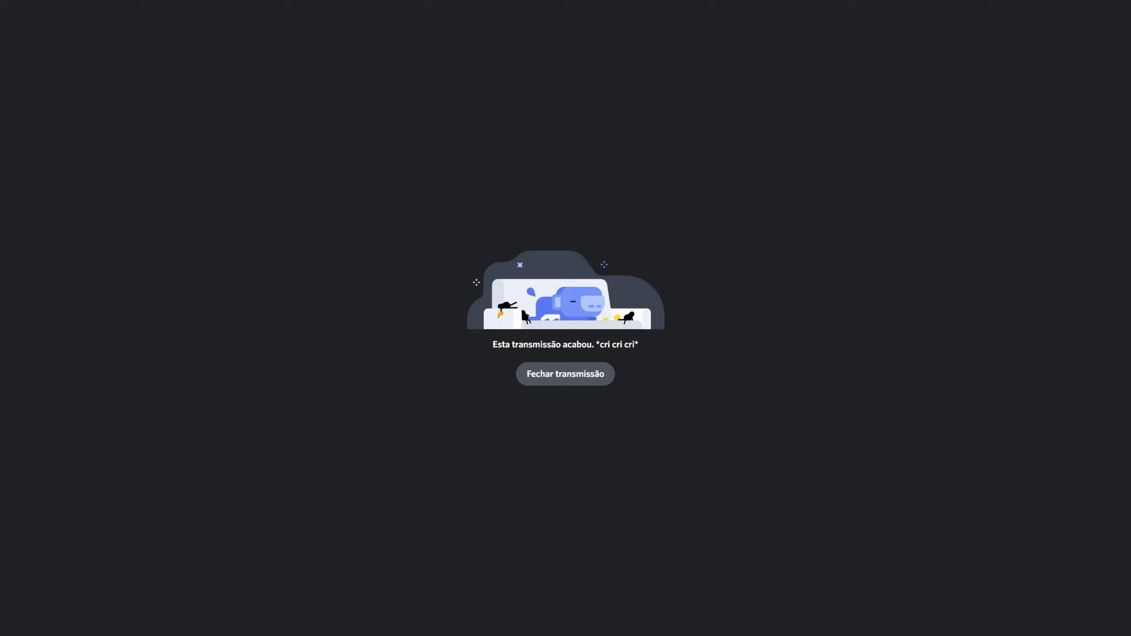
mouse_move(565, 374)
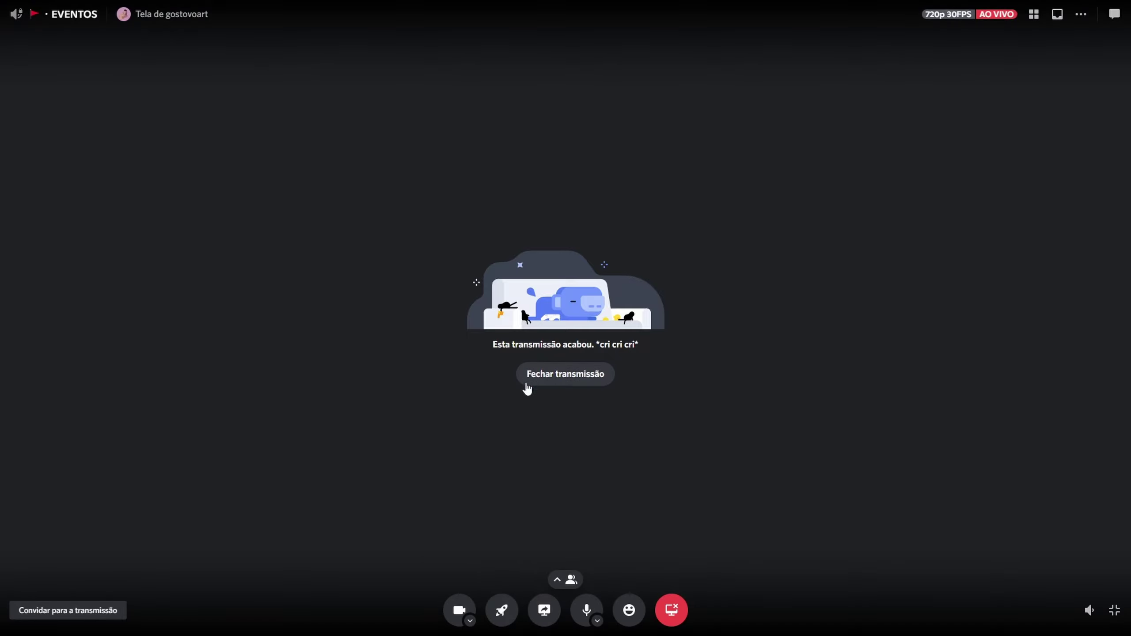
Close the ended broadcast, exit the fullscreen call, and watch the presenter's screen share fullscreen.
left_click(527, 383)
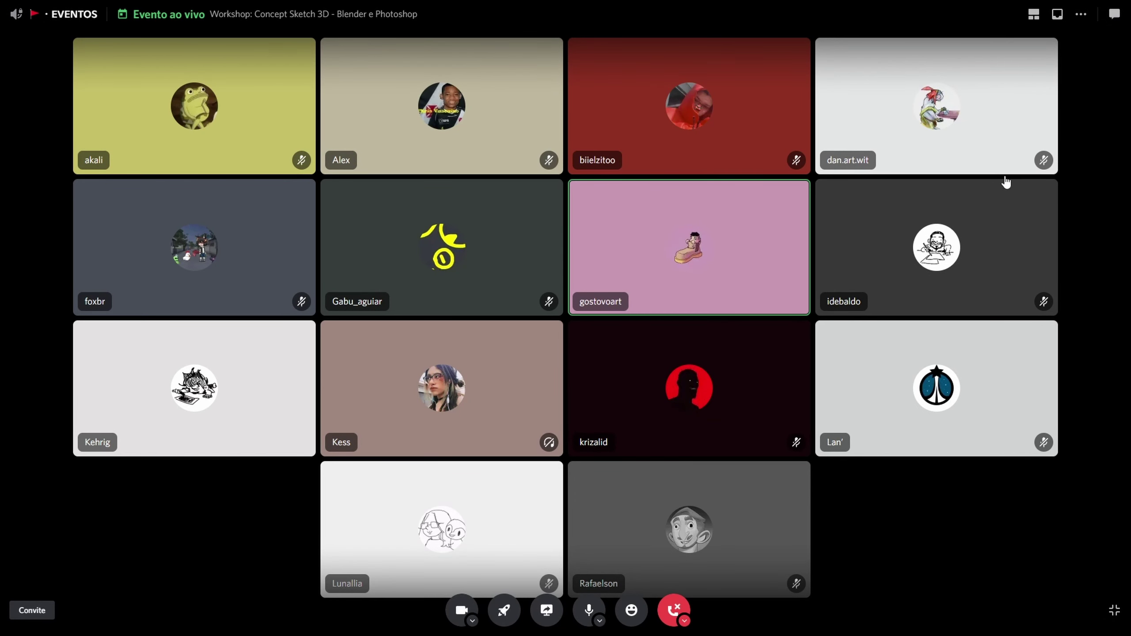
left_click(1032, 17)
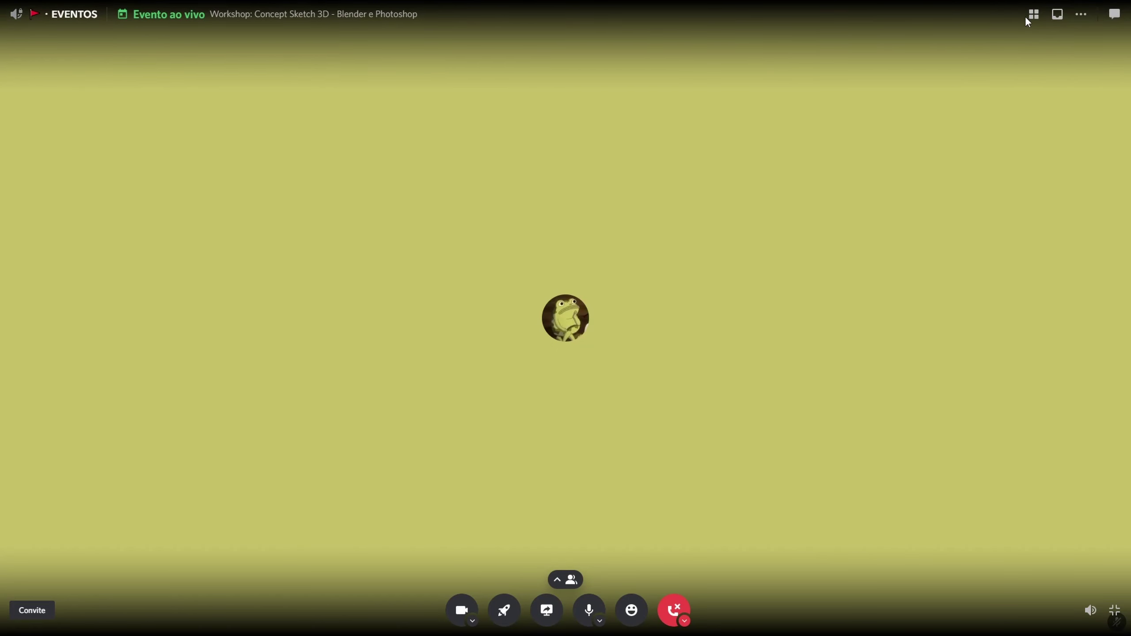
left_click(1114, 610)
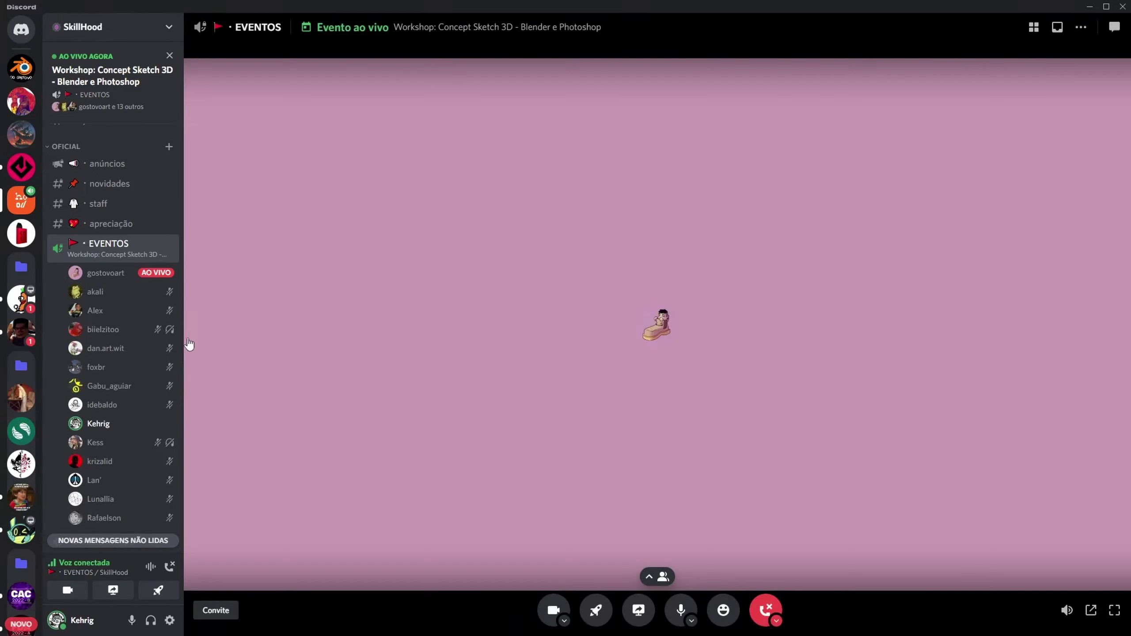
left_click(211, 285)
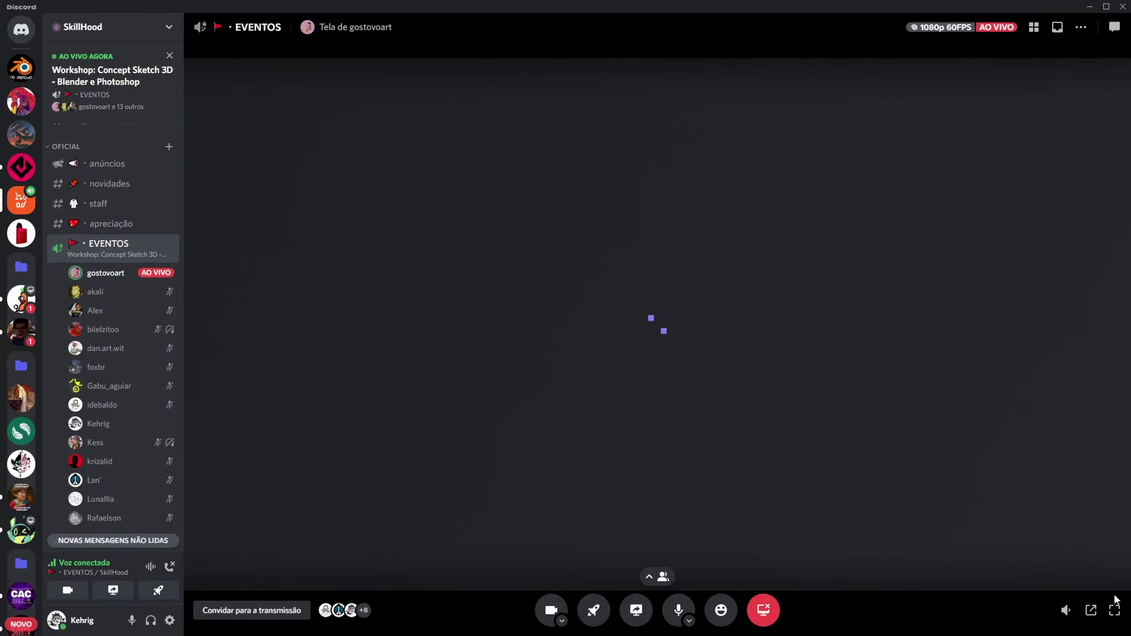
left_click(1121, 613)
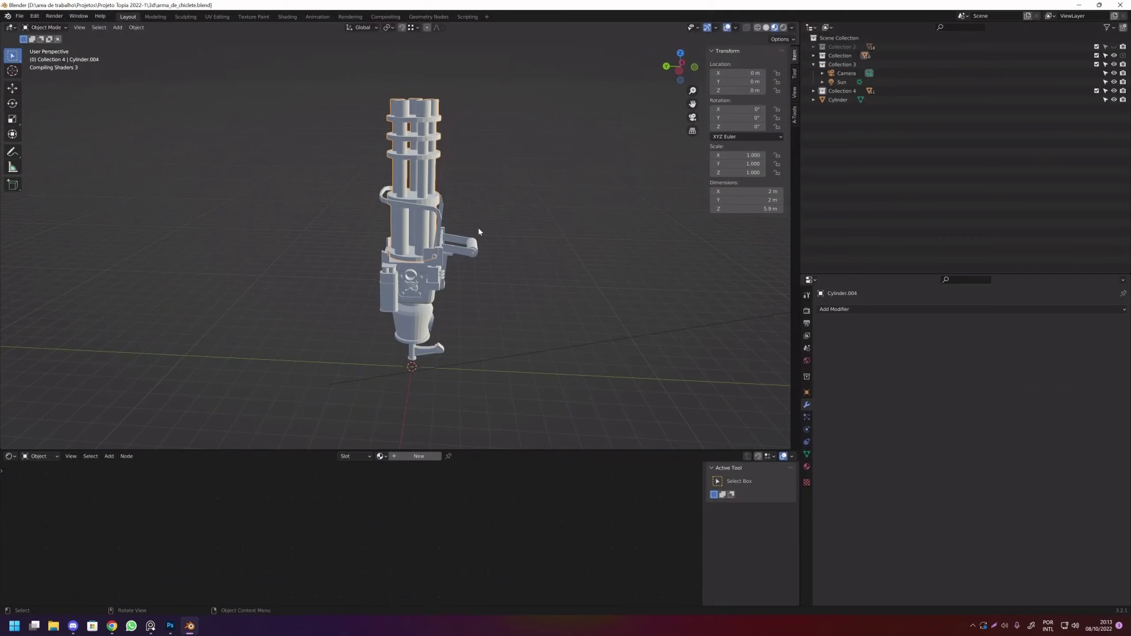
Widen the viewport, frame the gun front-on, and add a Scene Line Art grease pencil object.
mouse_move(477, 226)
left_mouse_down()
mouse_move(505, 197)
mouse_move(496, 228)
mouse_move(382, 214)
left_mouse_up()
mouse_move(471, 217)
left_mouse_down()
mouse_move(502, 296)
mouse_move(482, 306)
left_mouse_up()
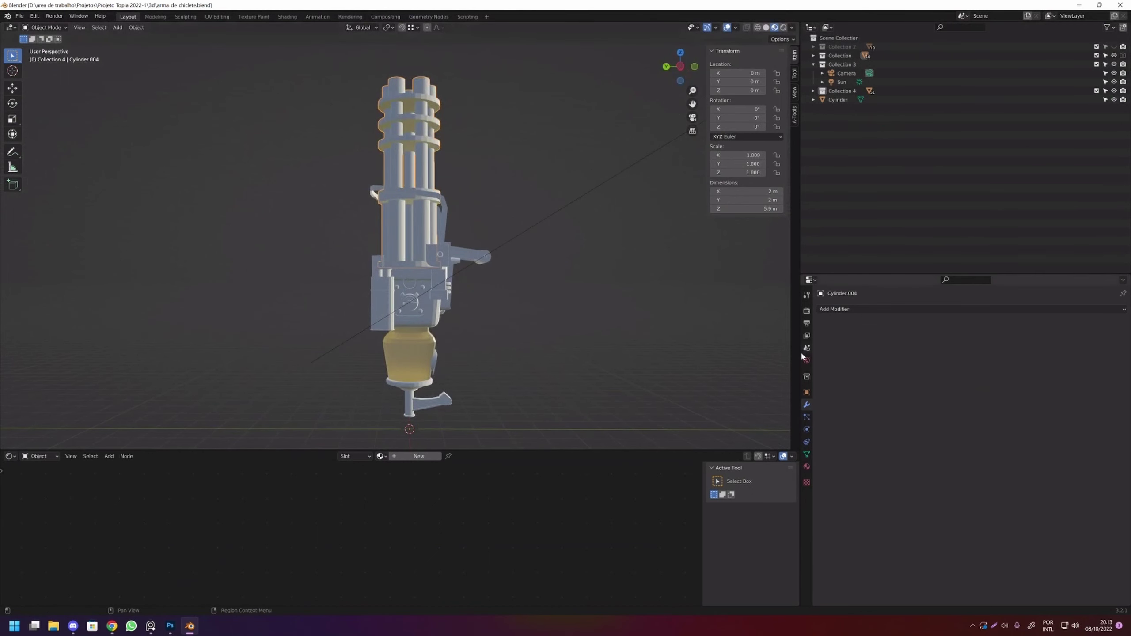
left_click_drag(800, 352, 1016, 352)
mouse_move(669, 310)
left_mouse_down()
mouse_move(491, 315)
mouse_move(605, 304)
left_mouse_up()
key("shift+a")
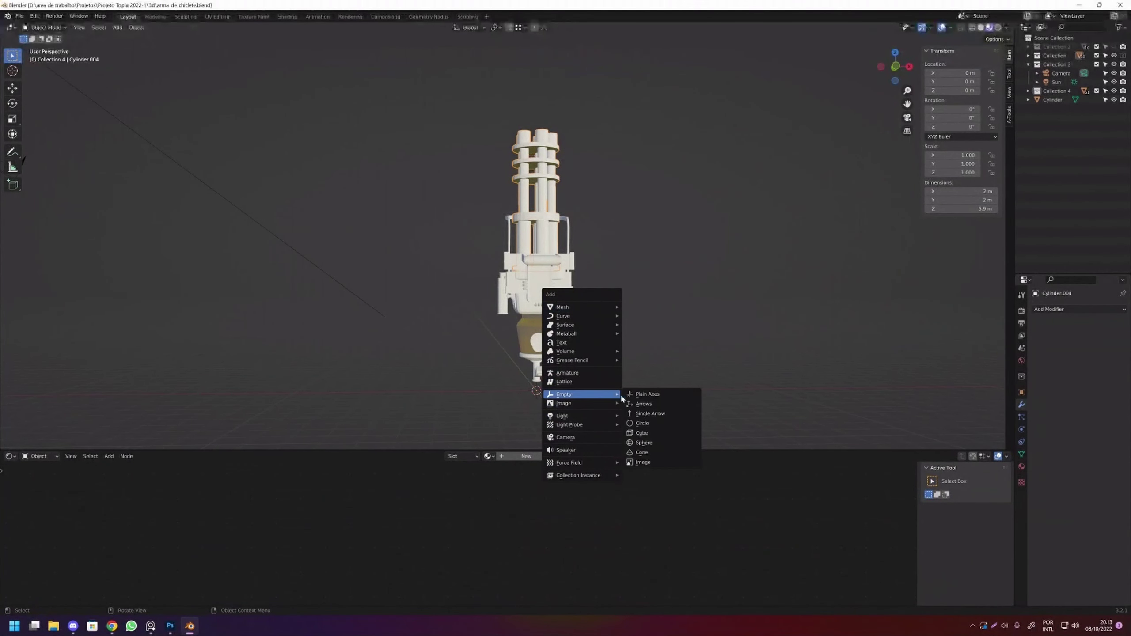
mouse_move(572, 360)
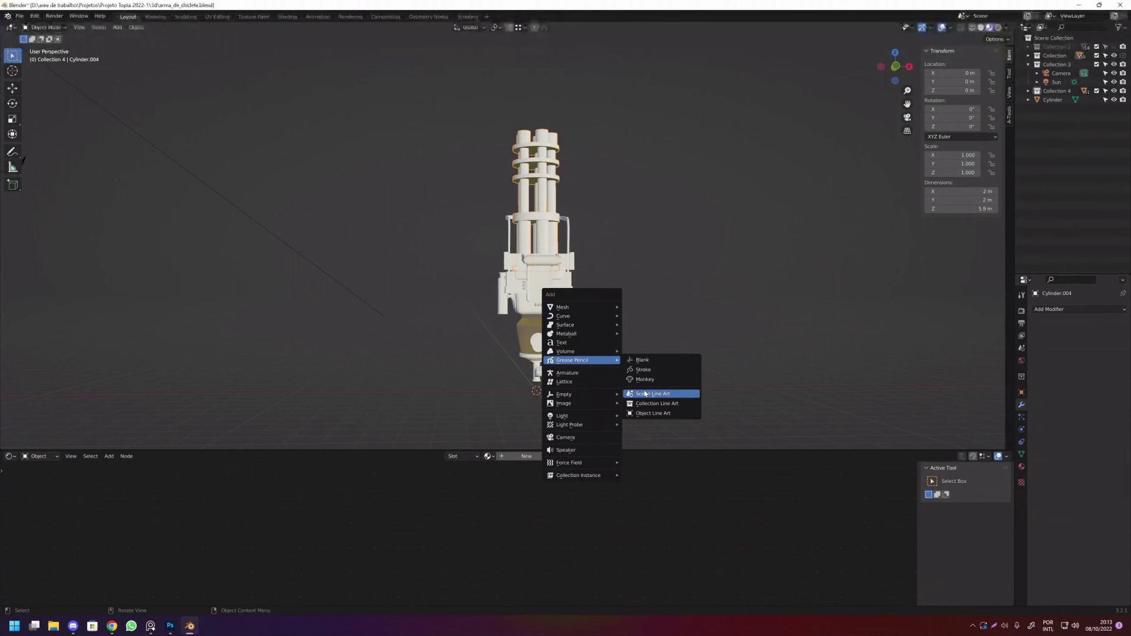
left_click(646, 395)
Toggle Collection visibility to compare the outline-only look, then select Cube.014.
left_click_drag(592, 310, 682, 314)
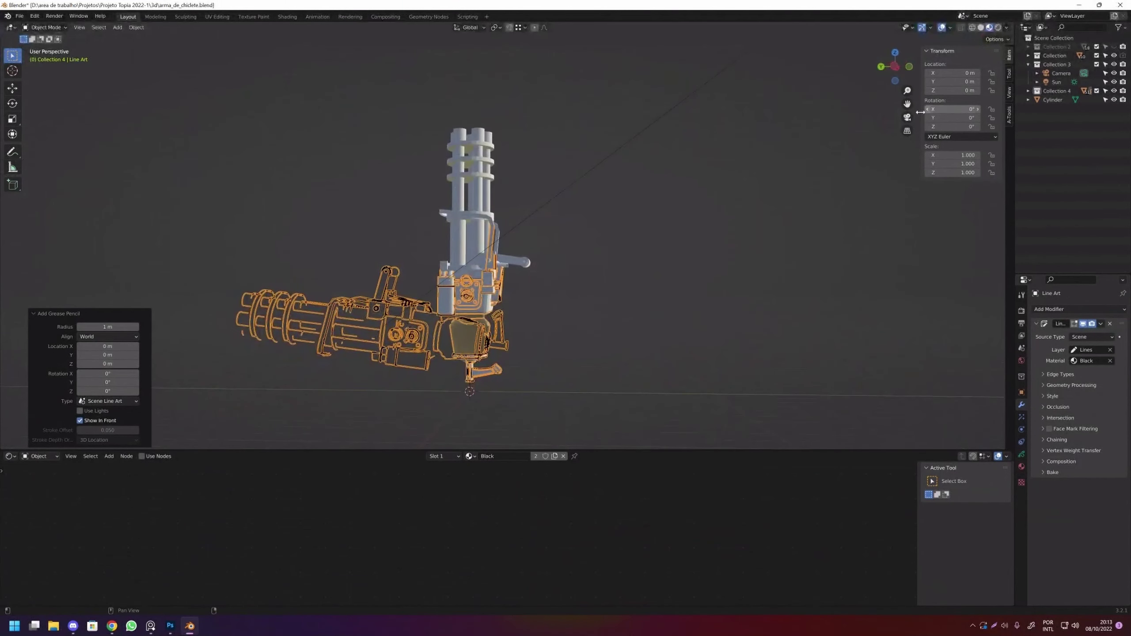
scroll(682, 315, "up", 6)
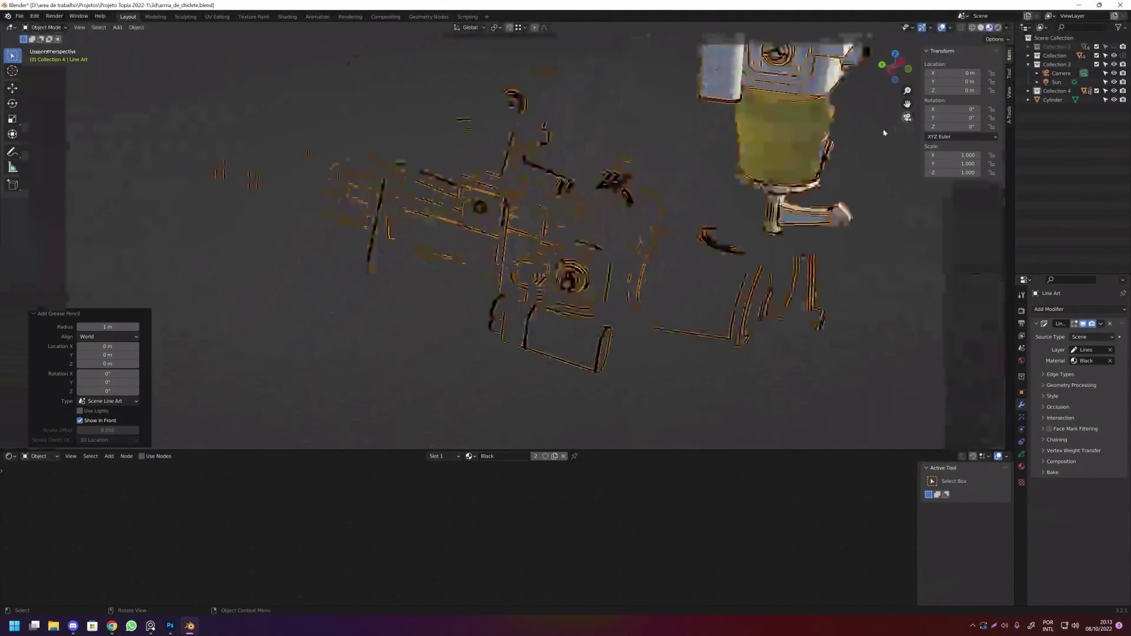
left_click(1114, 55)
left_click(1115, 55)
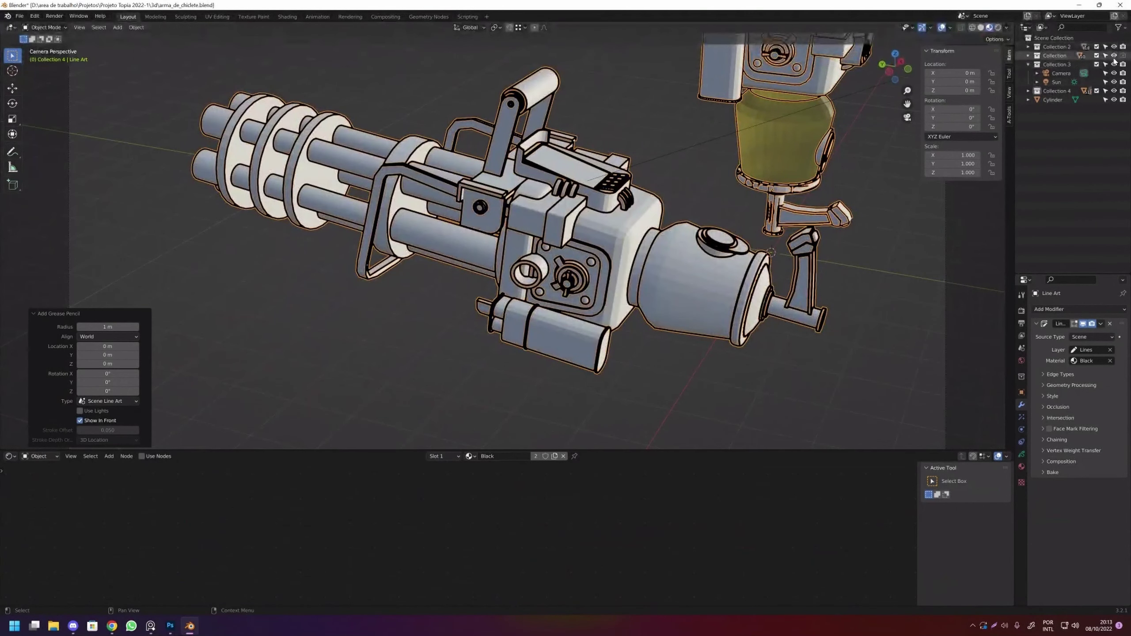
left_click(1114, 56)
left_click(611, 97)
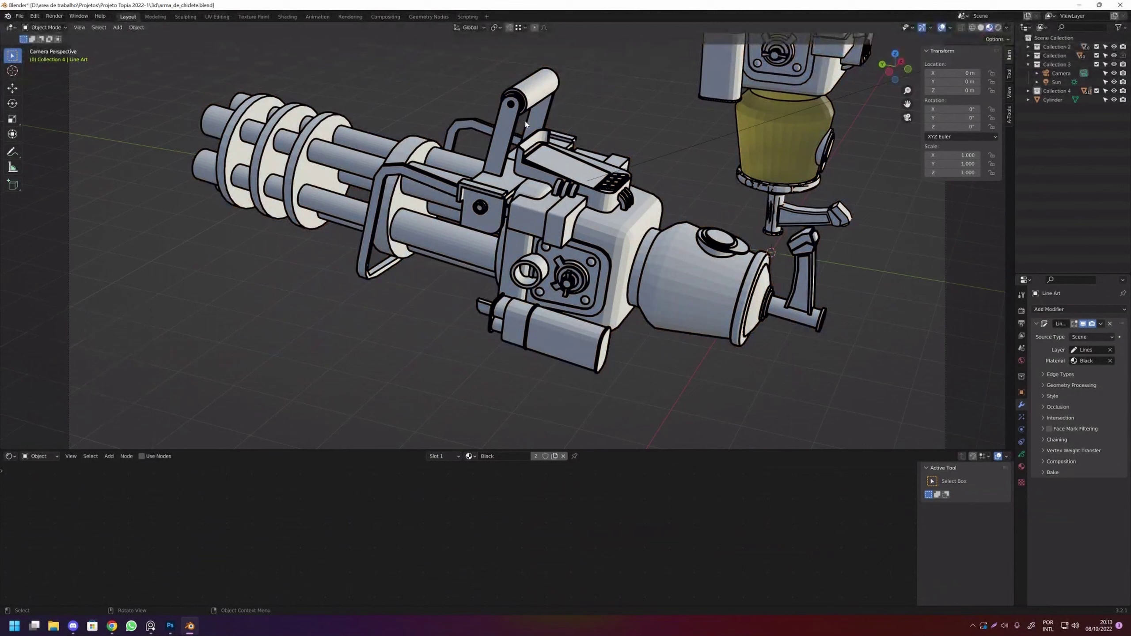
left_click(562, 139)
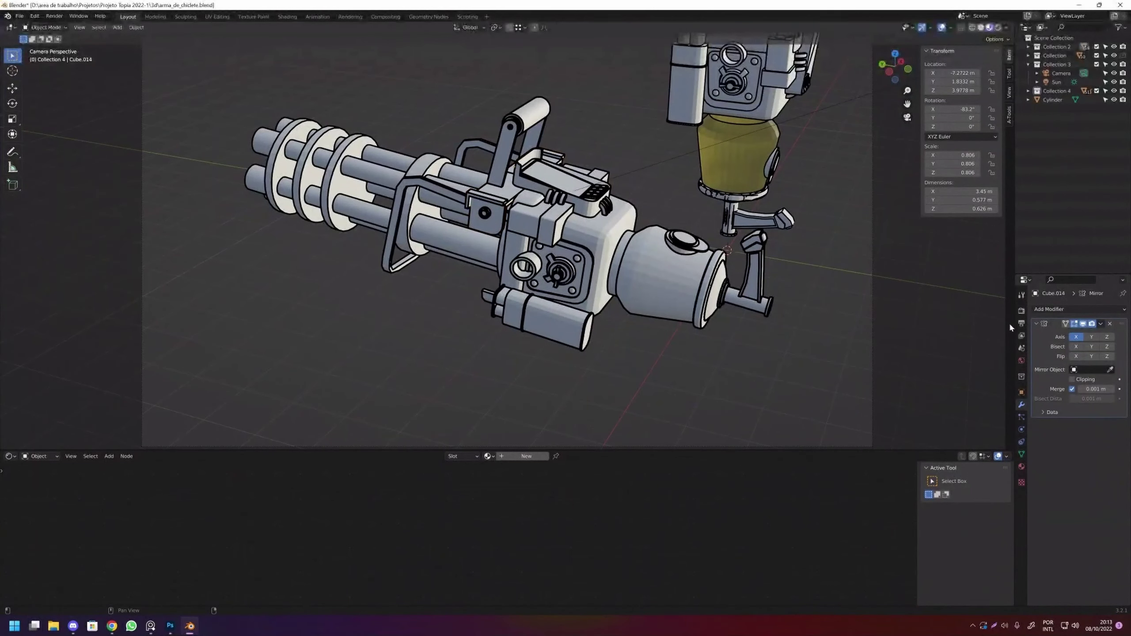
Widen the Properties editor and browse the particle and mesh data tabs.
left_click_drag(1015, 323, 774, 313)
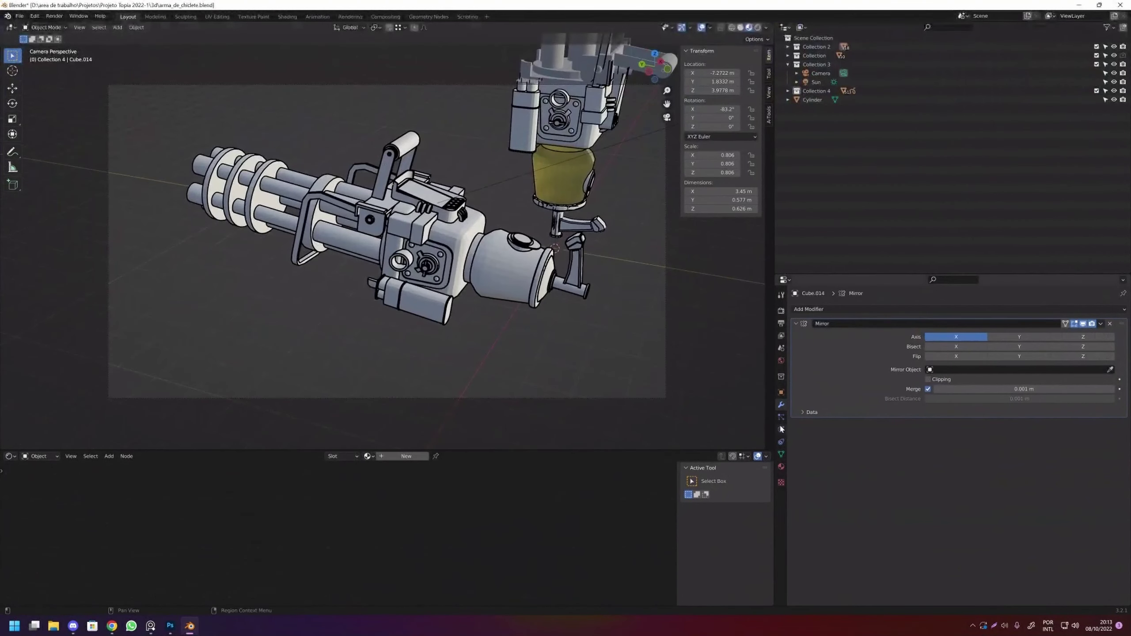
left_click(780, 418)
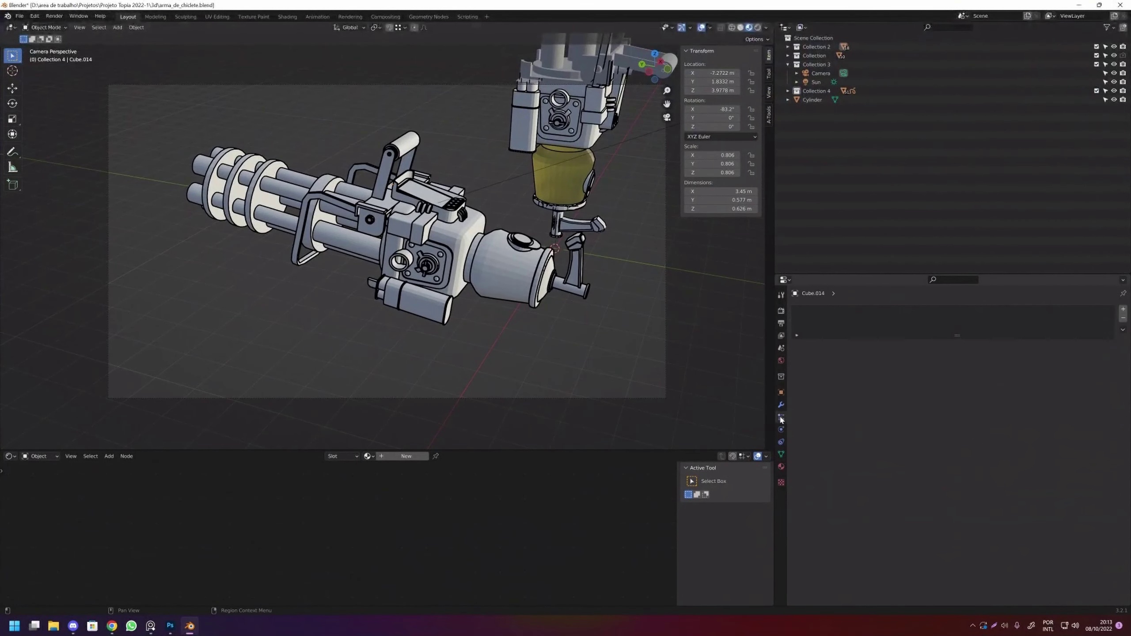
left_click(782, 429)
left_click(781, 454)
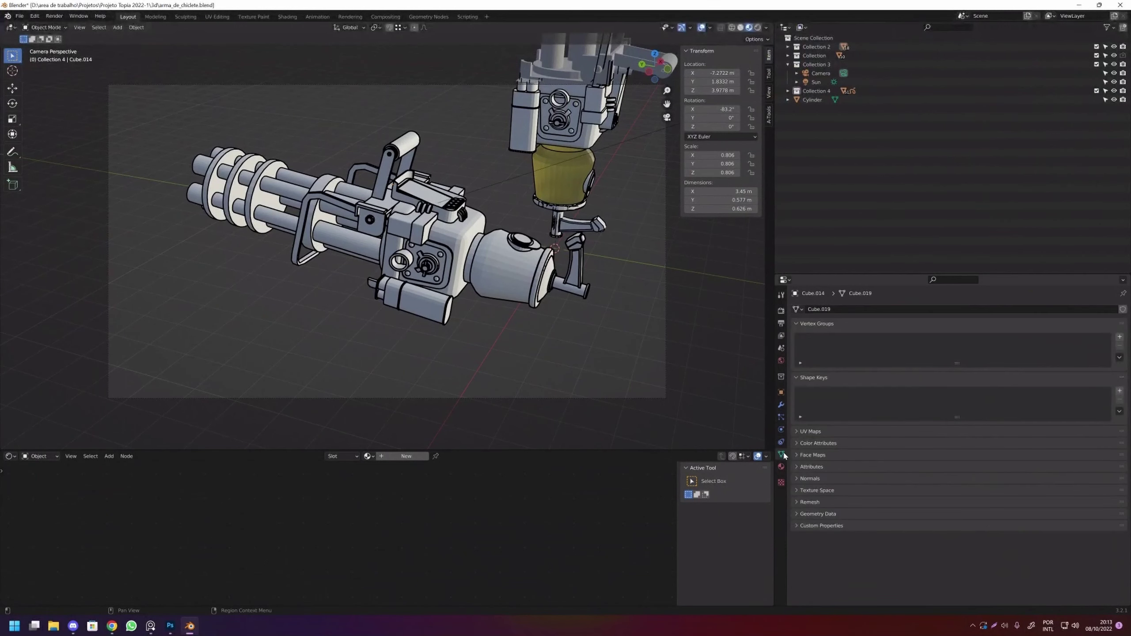
Select the Line Art object and show its Line Art modifier settings.
left_click(589, 284)
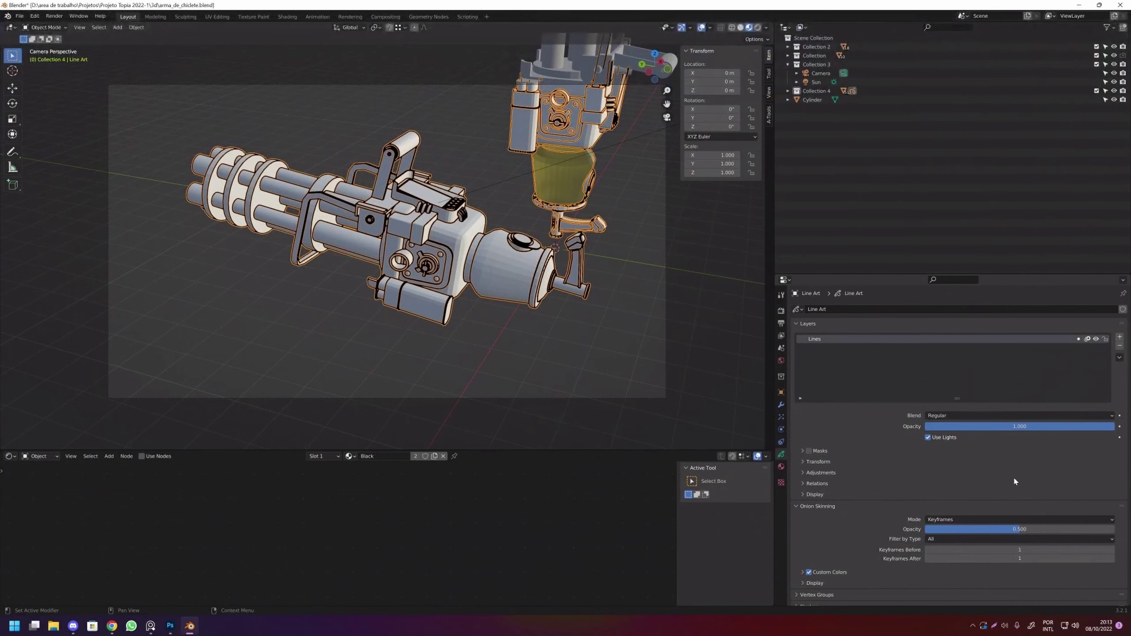
scroll(1014, 480, "down", 2)
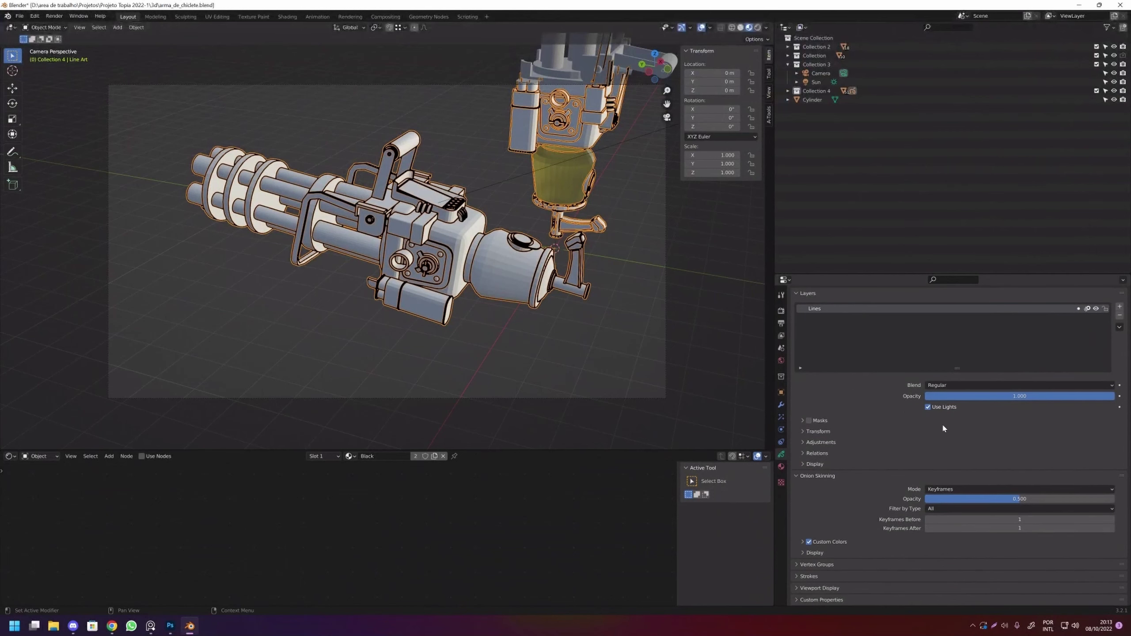
left_click(803, 542)
scroll(873, 504, "down", 1)
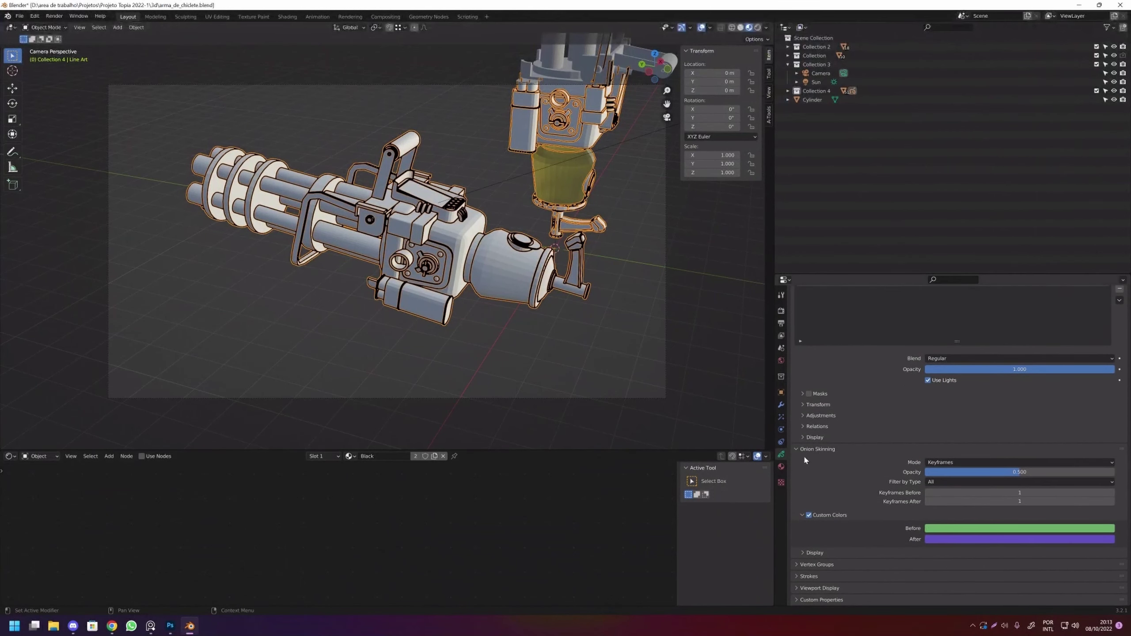
scroll(803, 455, "up", 1)
scroll(821, 458, "up", 2)
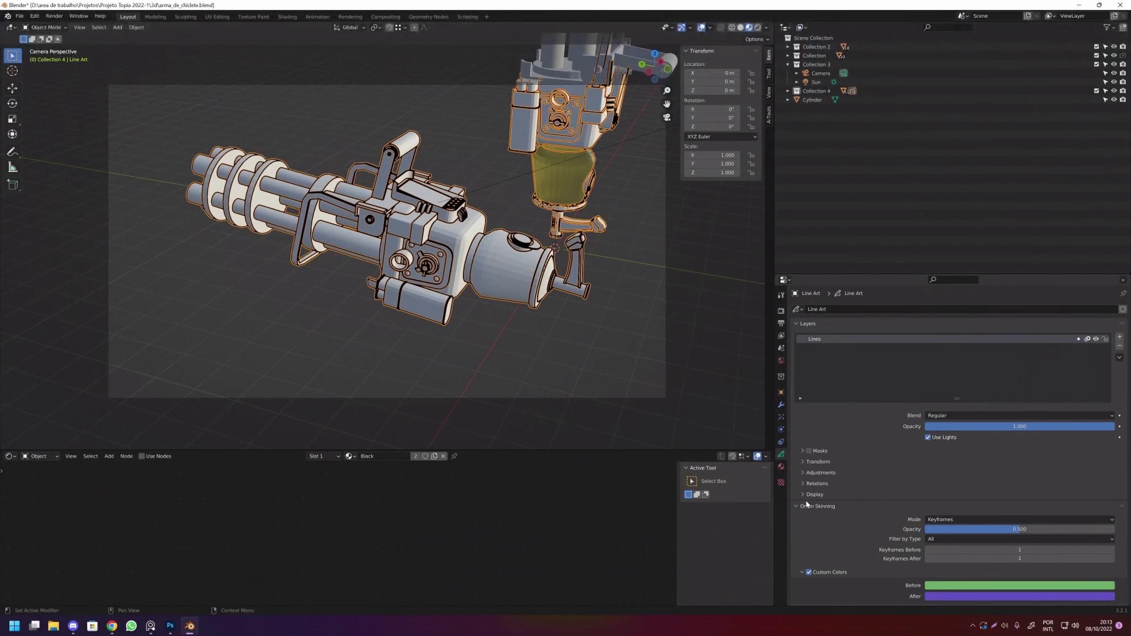
left_click(782, 405)
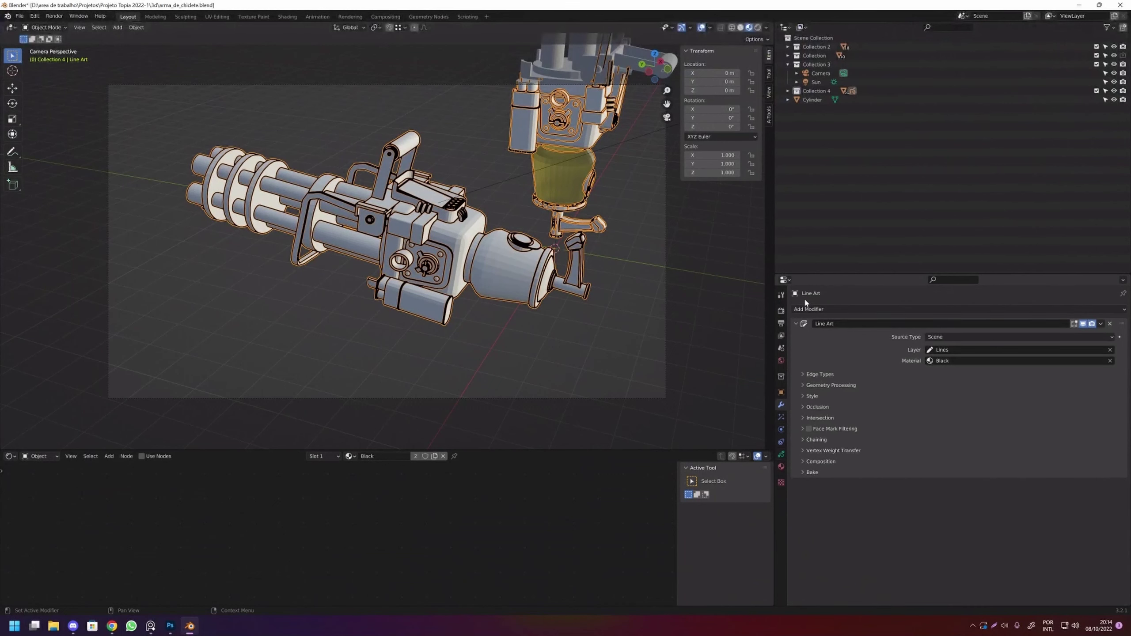
Expand Edge Types and test switching edge types off, leaving only Contour lines.
left_click(804, 374)
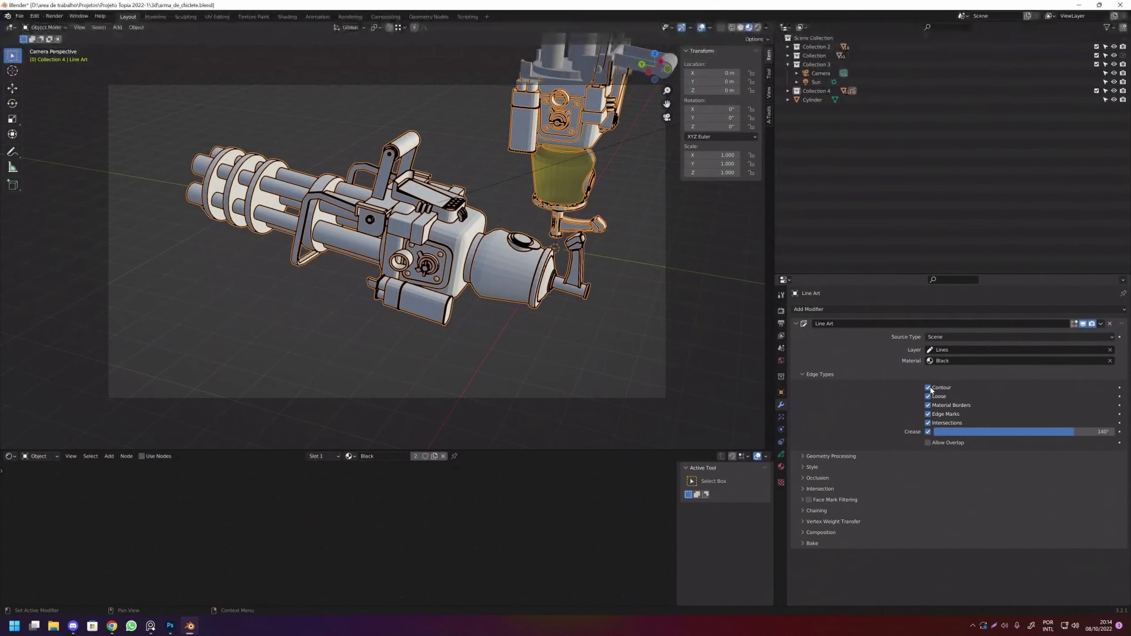
left_click_drag(928, 387, 929, 430)
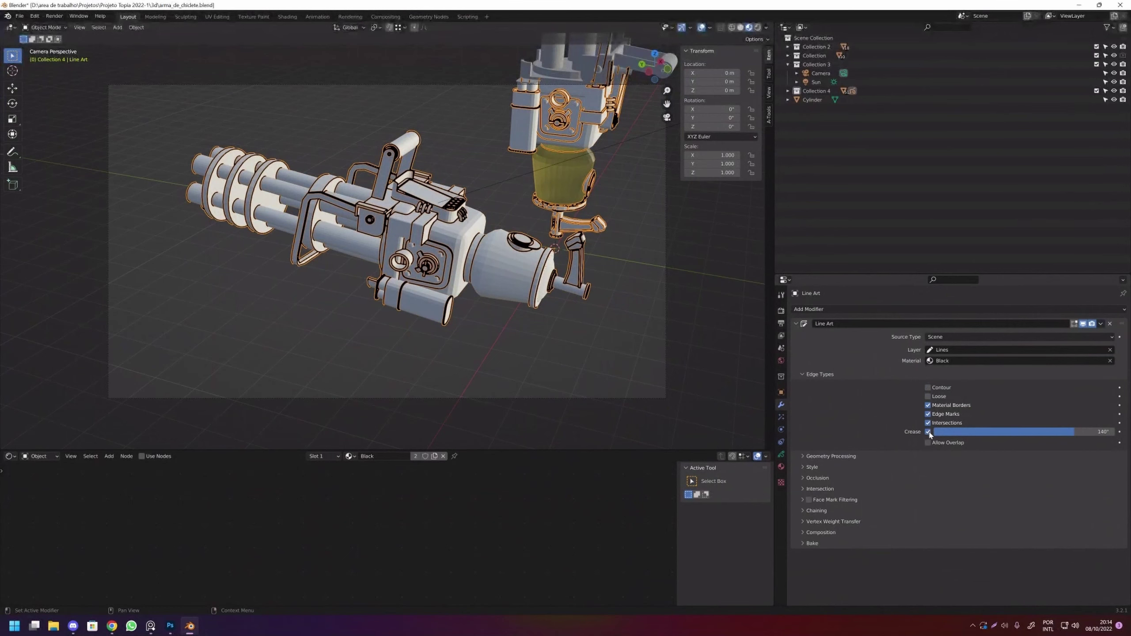
left_click(927, 414)
left_click(928, 405)
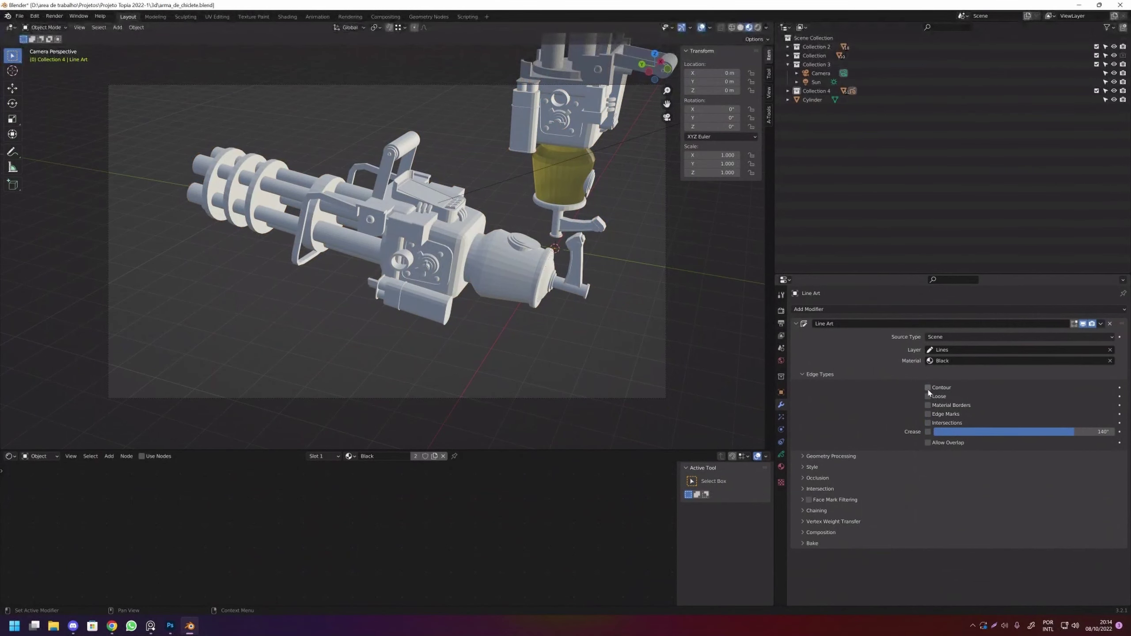
scroll(499, 217, "up", 2)
scroll(464, 197, "up", 1)
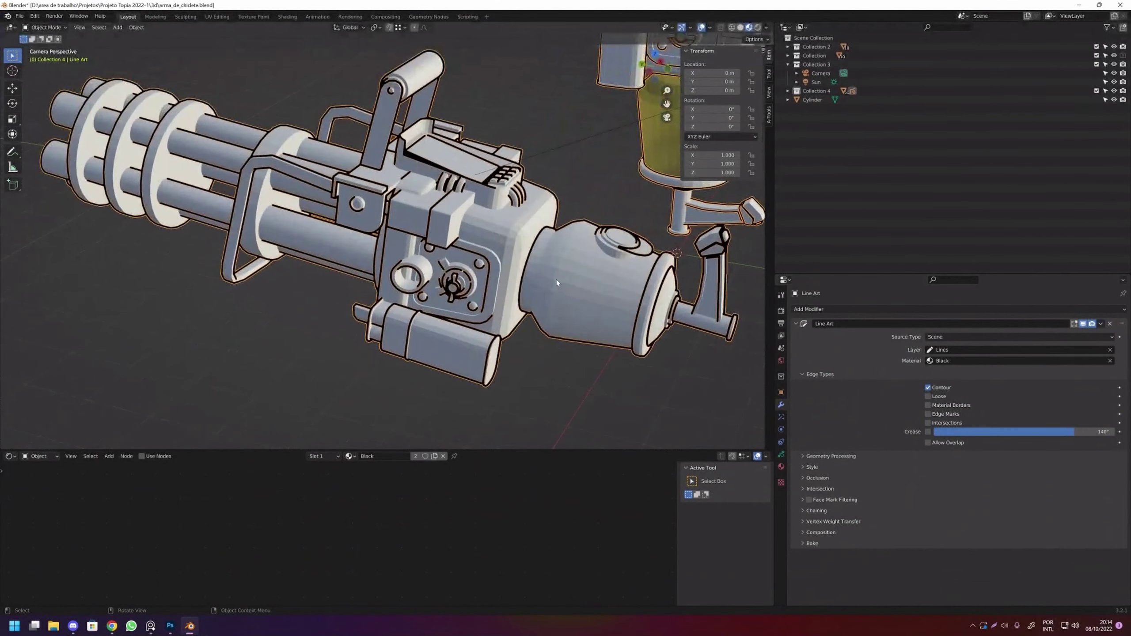
scroll(557, 283, "down", 2)
Enable Contour, Loose, Material Borders, Edge Marks, Intersections and Crease edge types.
left_click(928, 387)
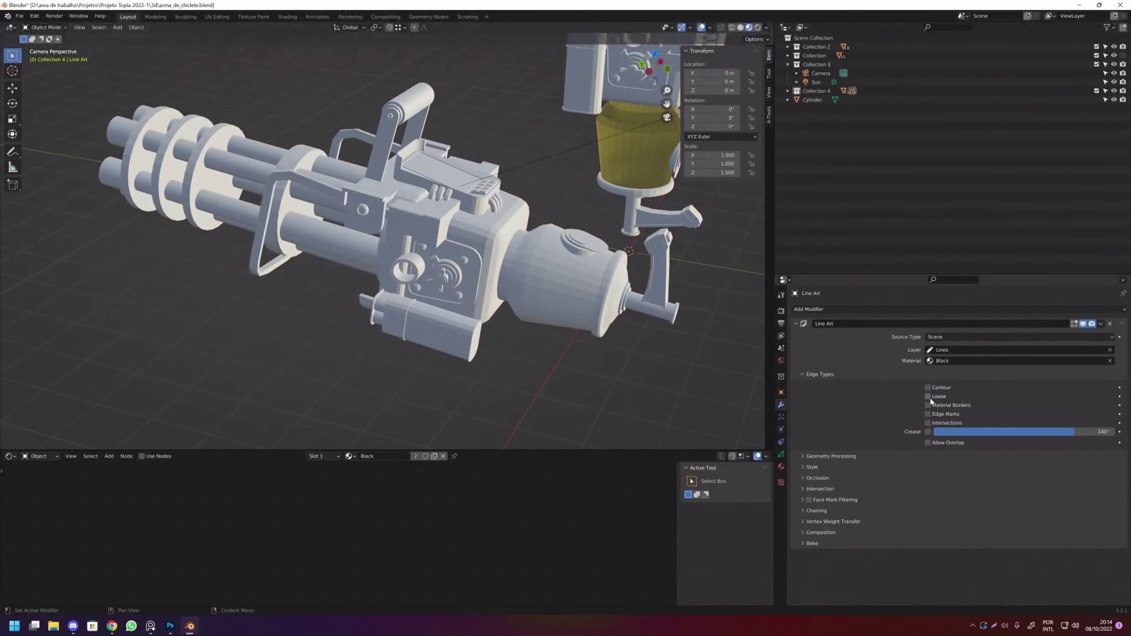
left_click(928, 396)
left_click(929, 397)
left_click(928, 405)
left_click(928, 414)
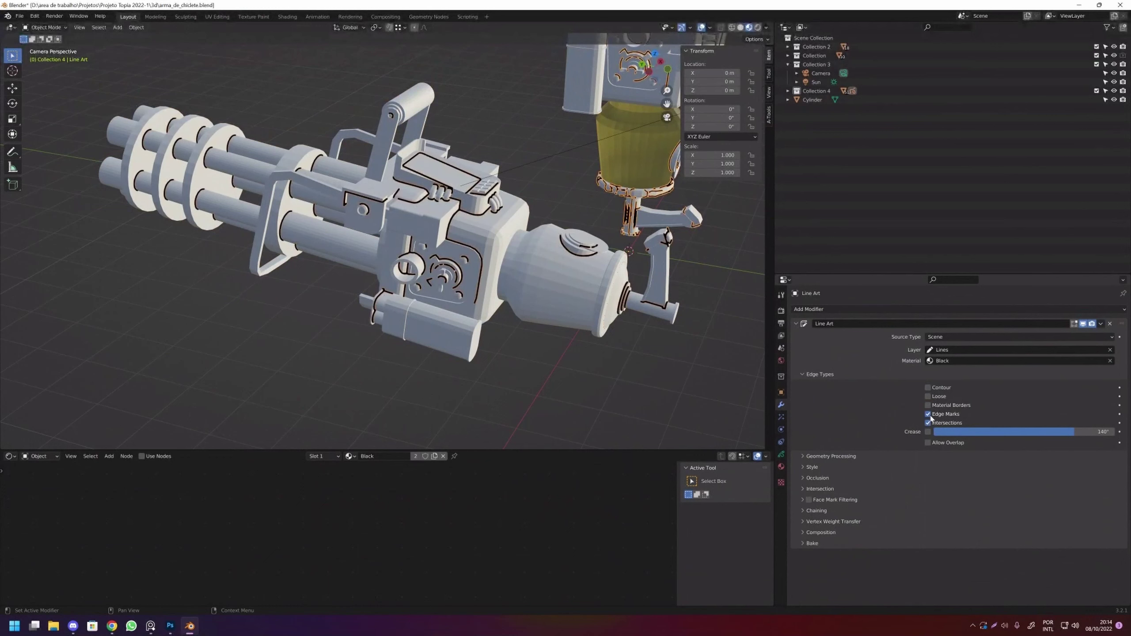
left_click_drag(928, 405, 928, 387)
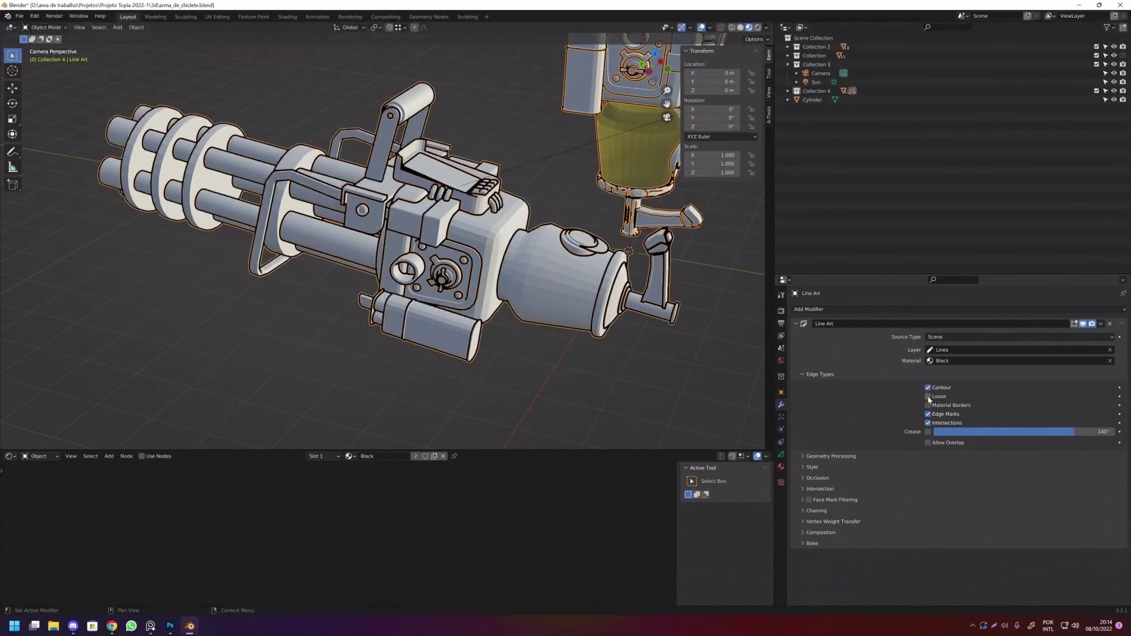
left_click(928, 432)
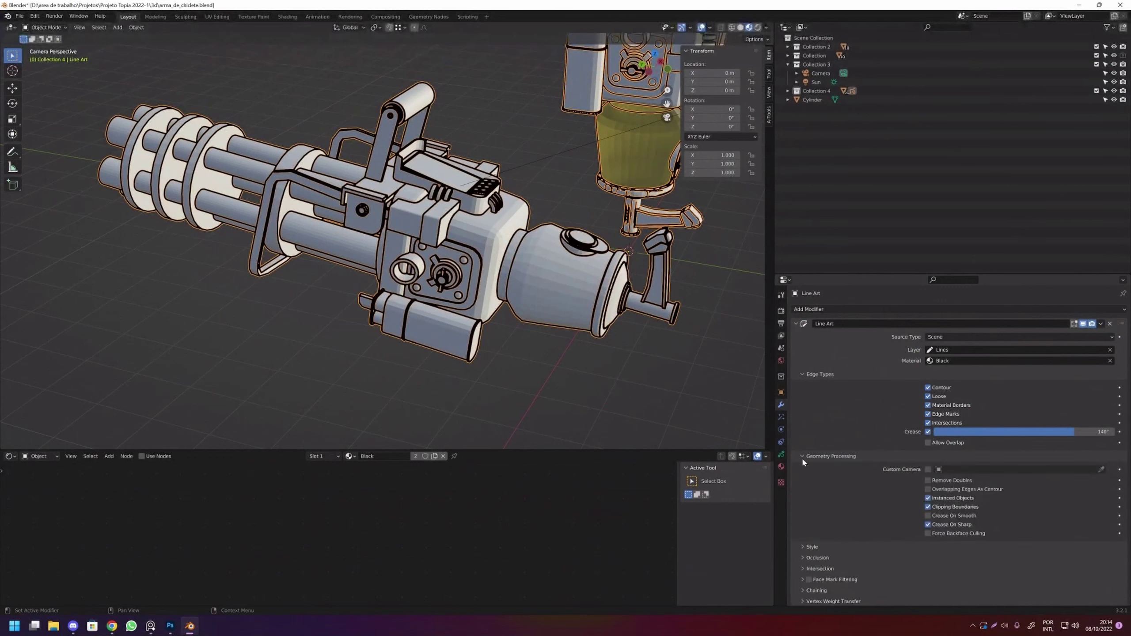
In the Style subpanel set line thickness to 15 and deselect all objects.
left_click(804, 467)
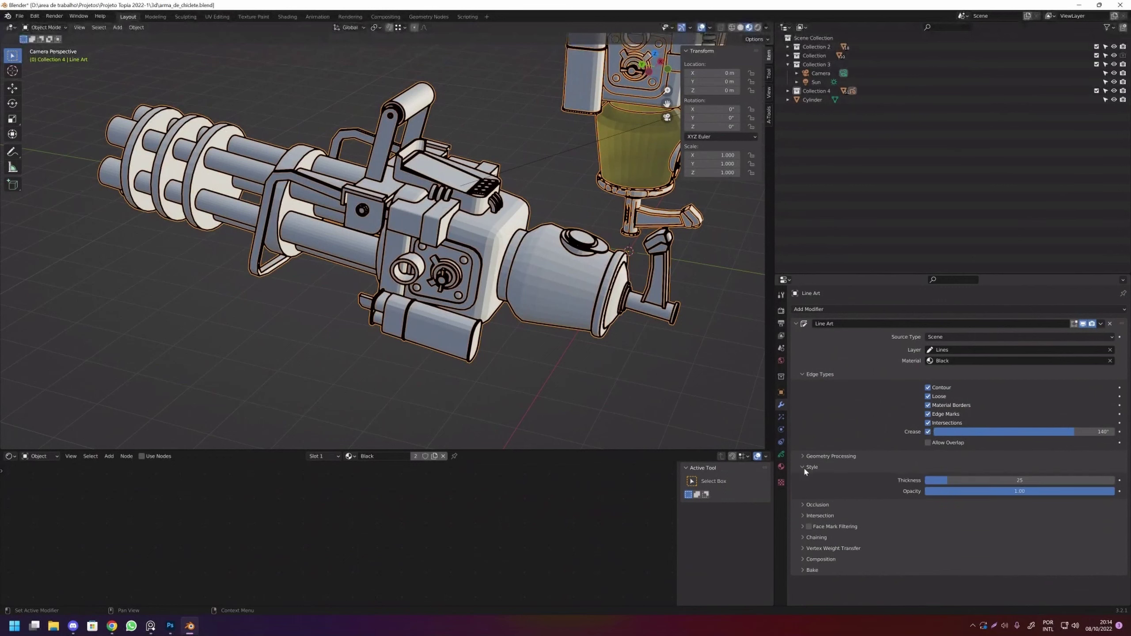
mouse_move(1020, 480)
left_mouse_down()
mouse_move(1002, 480)
mouse_move(1022, 480)
left_mouse_up()
left_click(584, 339)
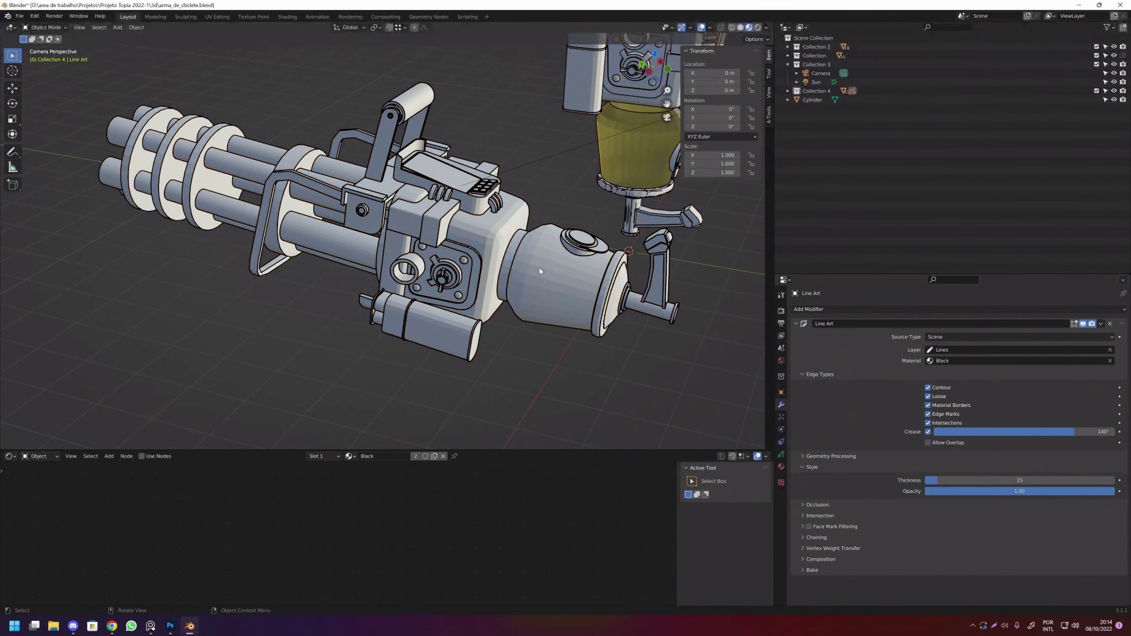
Turn off Loose, Edge Marks, Intersections and Crease lines, then raise thickness to 22.
scroll(587, 182, "up", 1)
scroll(582, 186, "up", 2)
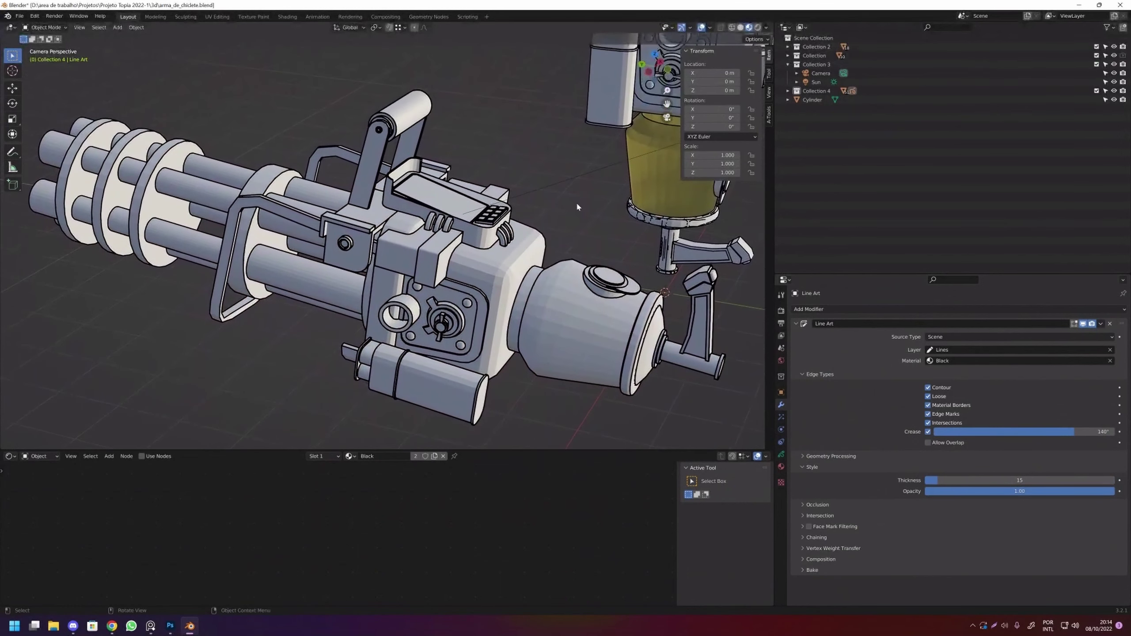
scroll(577, 206, "down", 2)
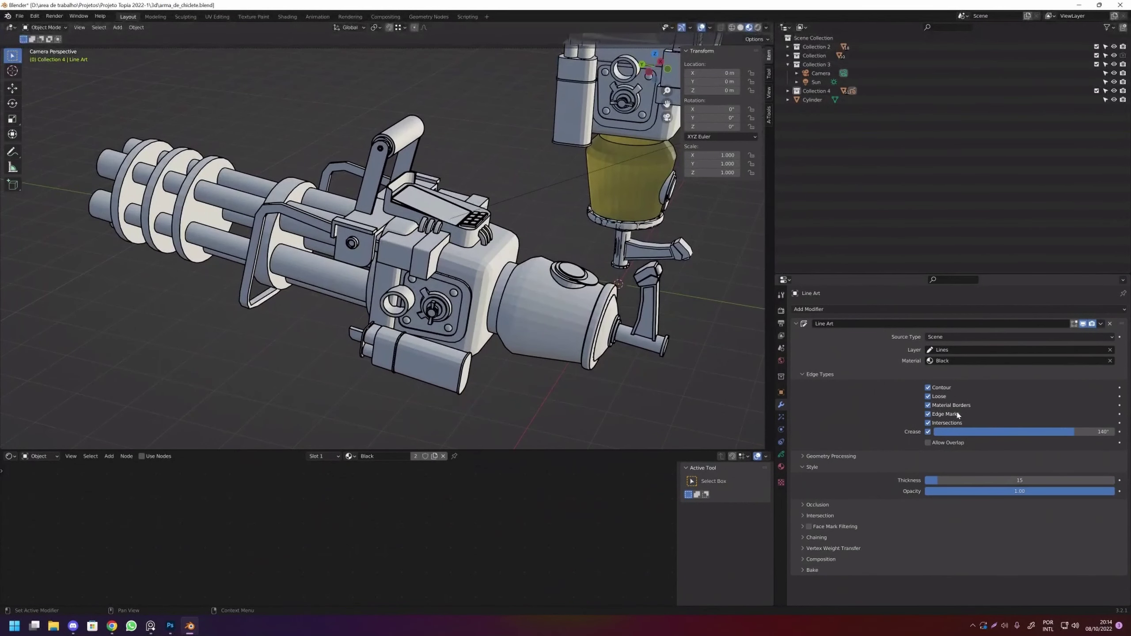
left_click(927, 396)
left_click_drag(927, 414, 928, 423)
left_click(928, 431)
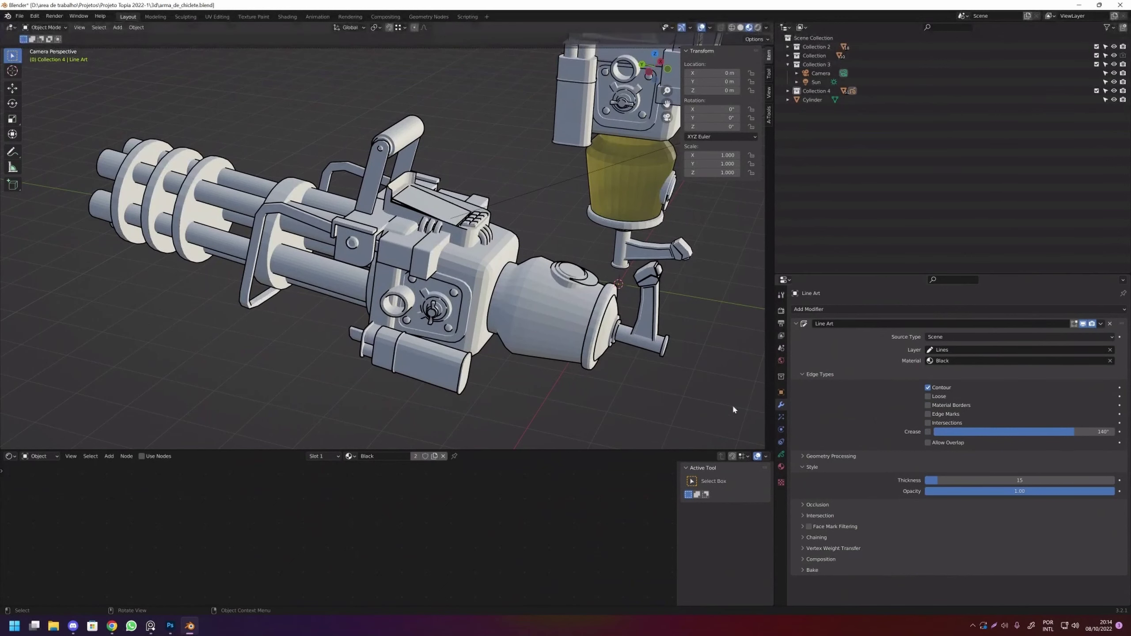
mouse_move(1020, 480)
left_mouse_down()
mouse_move(1036, 480)
mouse_move(1020, 480)
left_mouse_up()
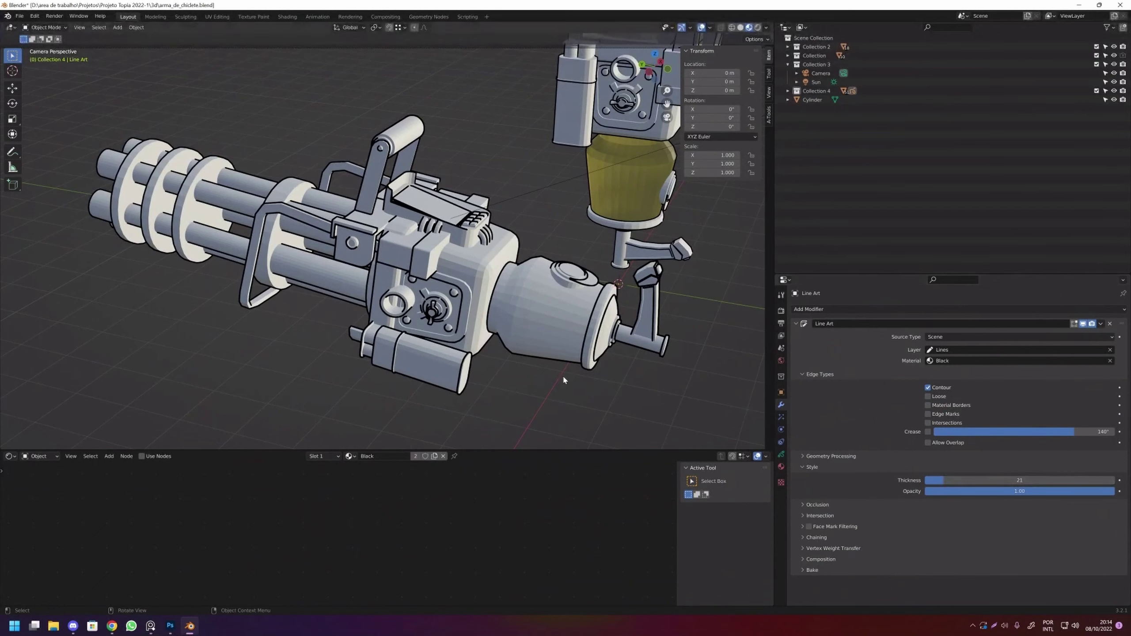
Add a second Scene Line Art object with Contour, Loose and Material Borders lines off.
key("shift+a")
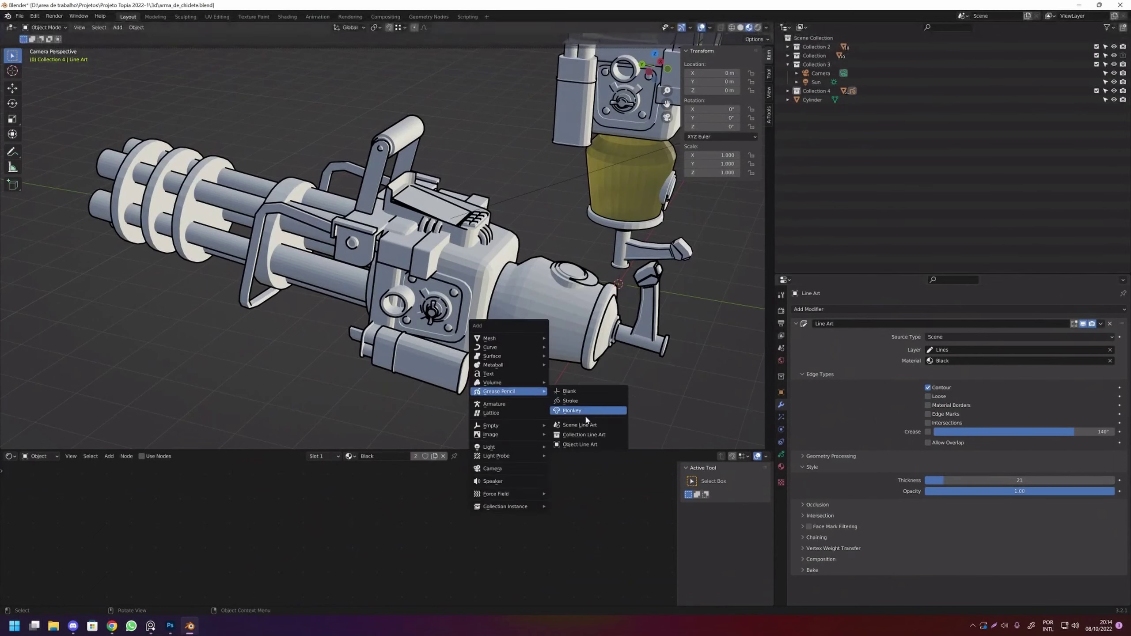
left_click(585, 426)
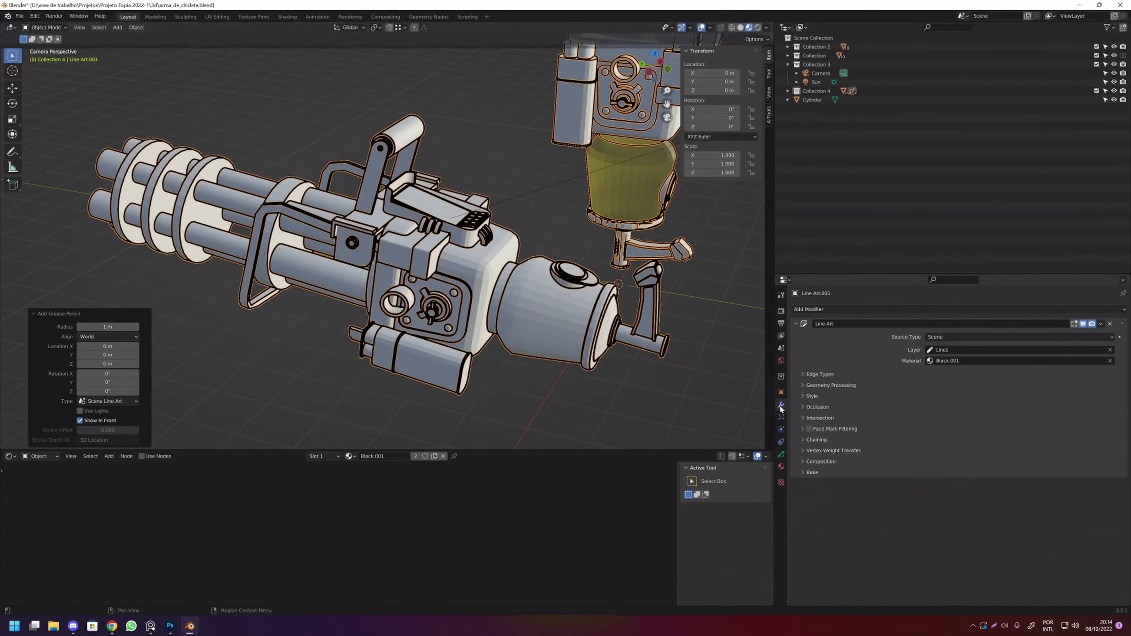
left_click(818, 374)
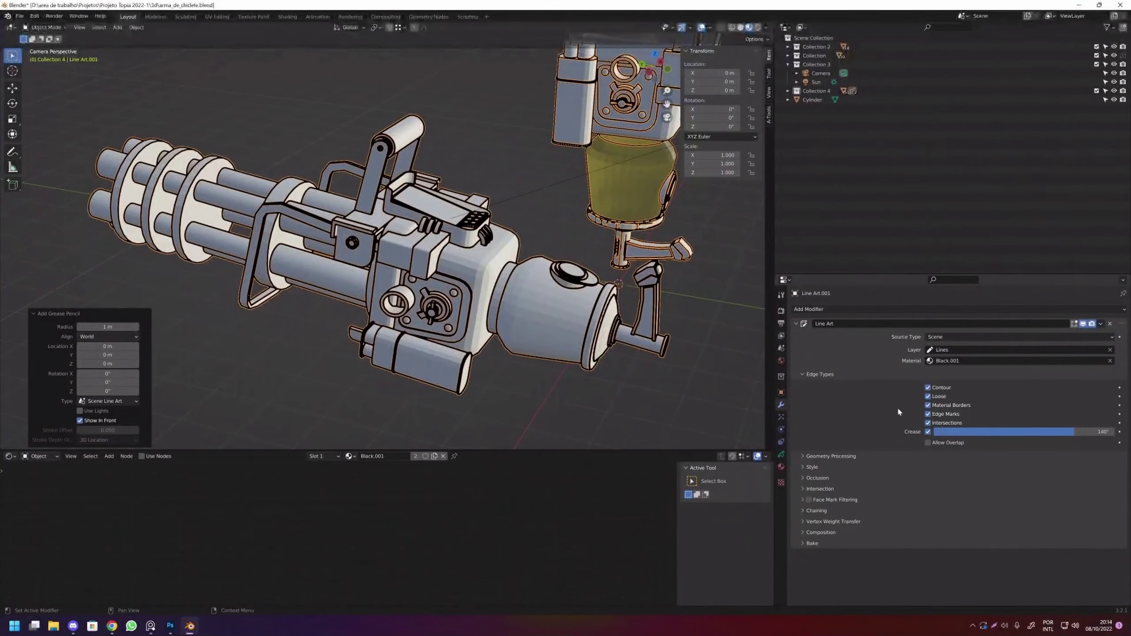
left_click_drag(928, 405, 928, 387)
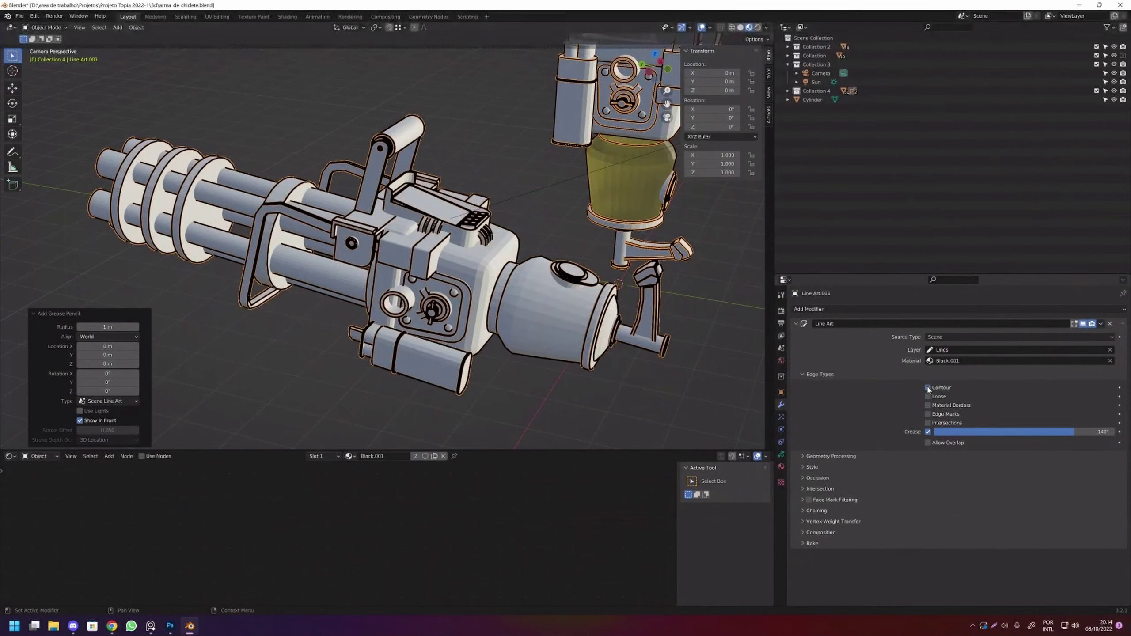
Set the new line art's Style thickness to 7, then raise it to 11.
scroll(562, 312, "up", 2)
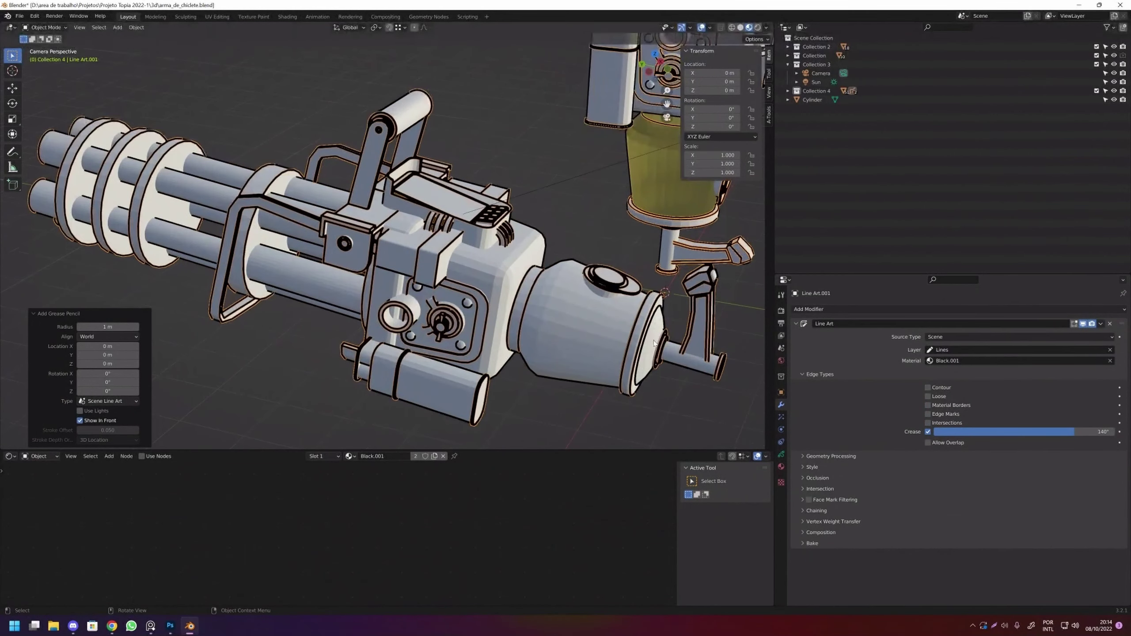
left_click(819, 457)
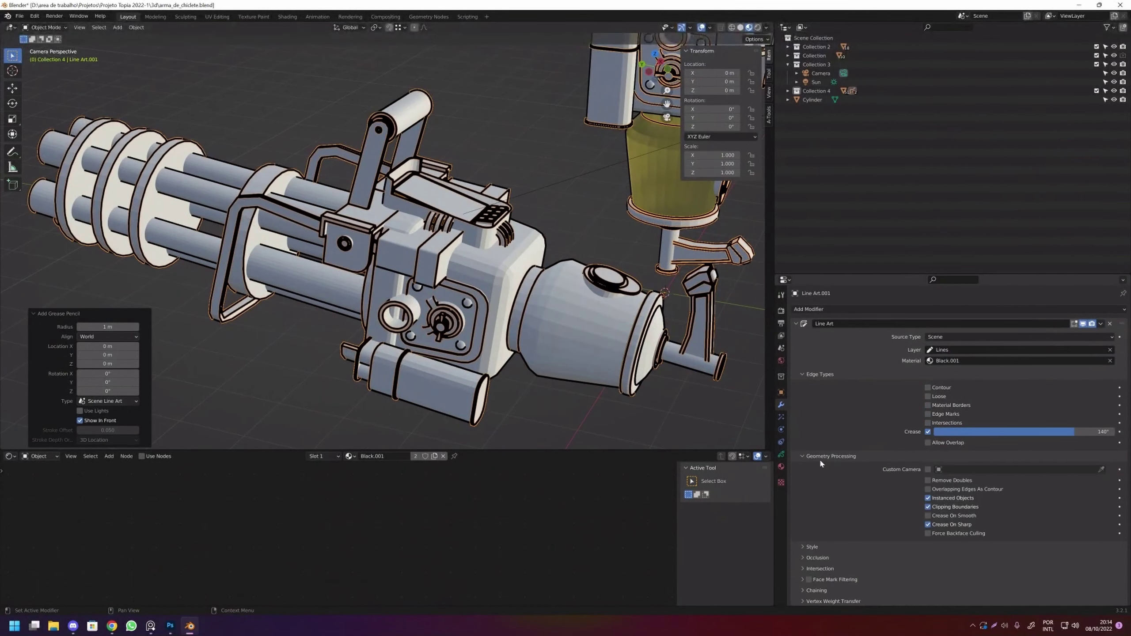
left_click(812, 467)
left_click(936, 481)
type("7")
key("Return")
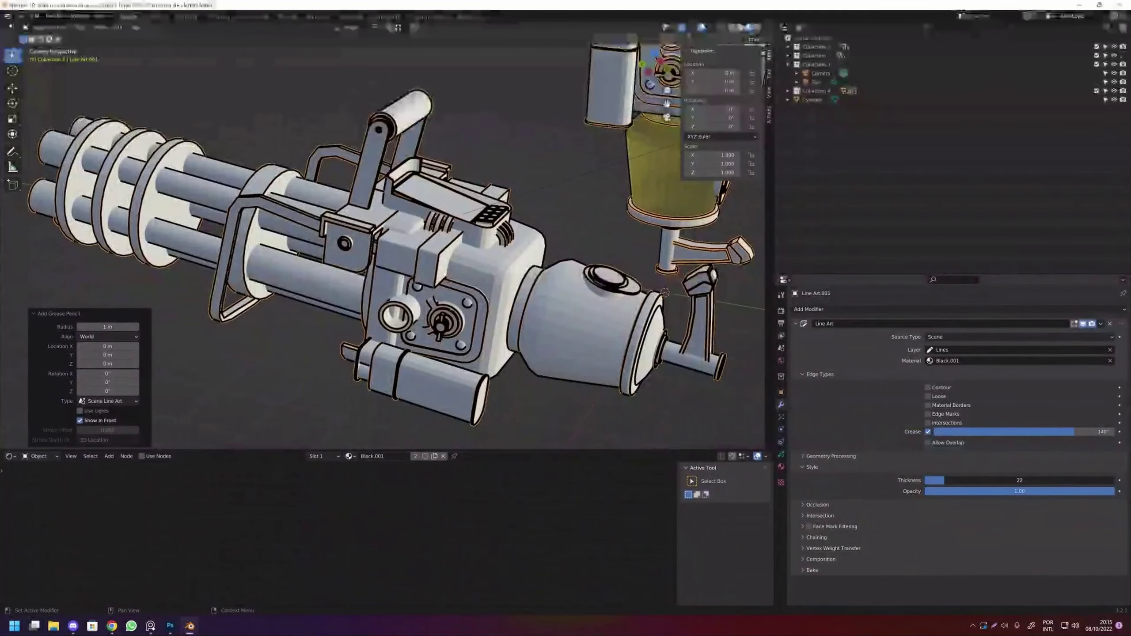
left_click_drag(1020, 480, 1038, 480)
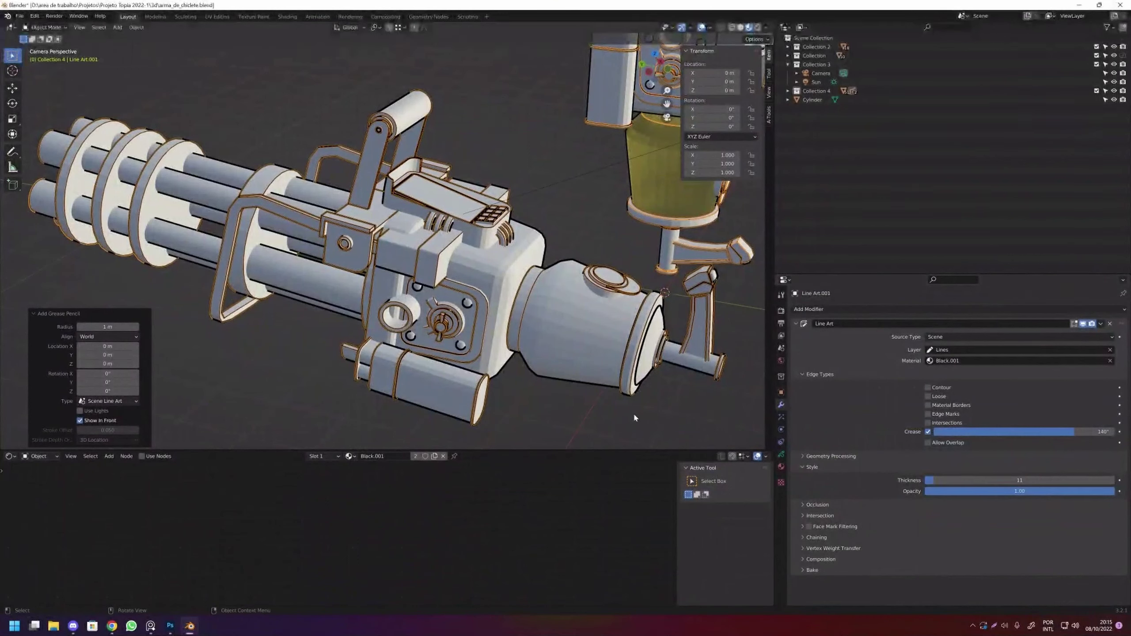
left_click(594, 418)
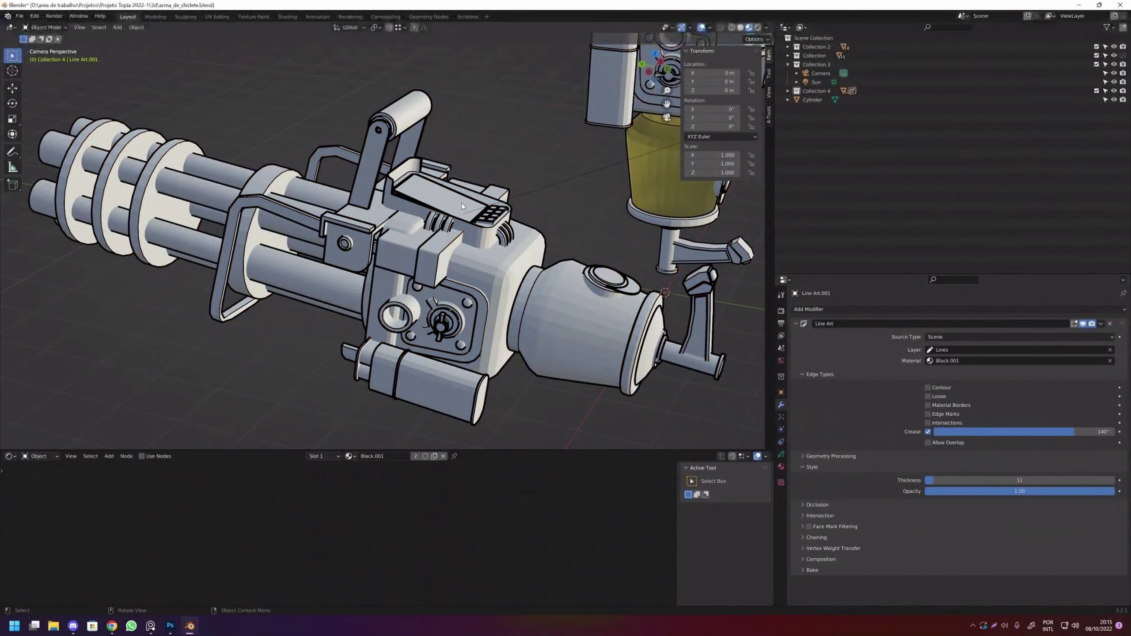
Orbit around the guns to inspect the crease lines, then return to camera view.
scroll(445, 214, "down", 1)
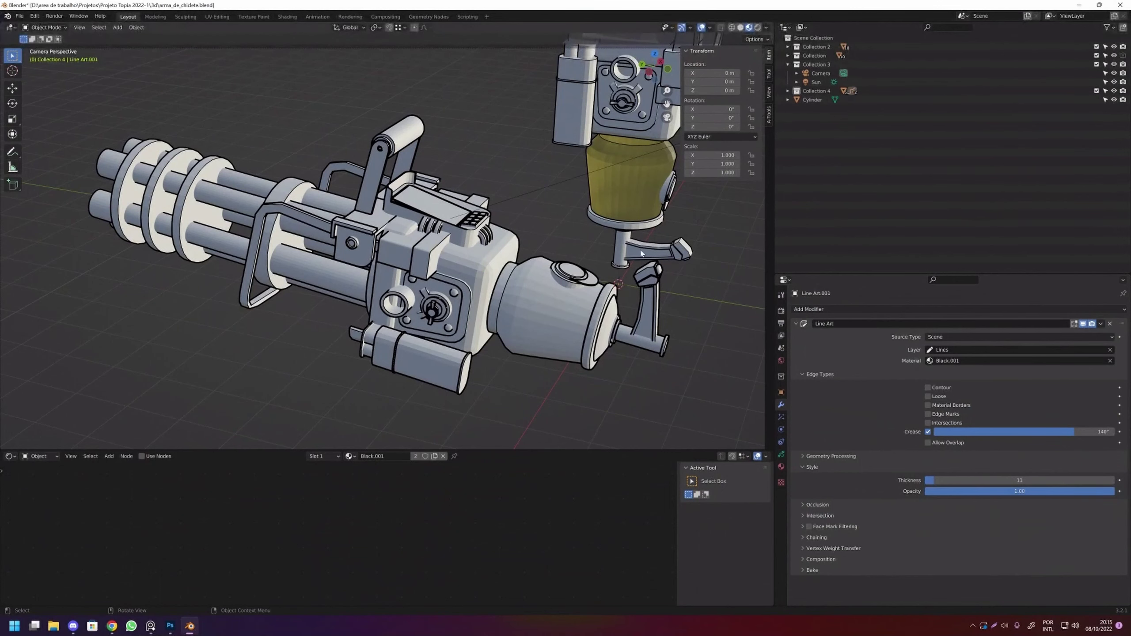
left_click(667, 117)
mouse_move(551, 274)
left_mouse_down()
mouse_move(469, 310)
mouse_move(318, 304)
mouse_move(525, 307)
mouse_move(406, 313)
left_mouse_up()
scroll(319, 307, "up", 5)
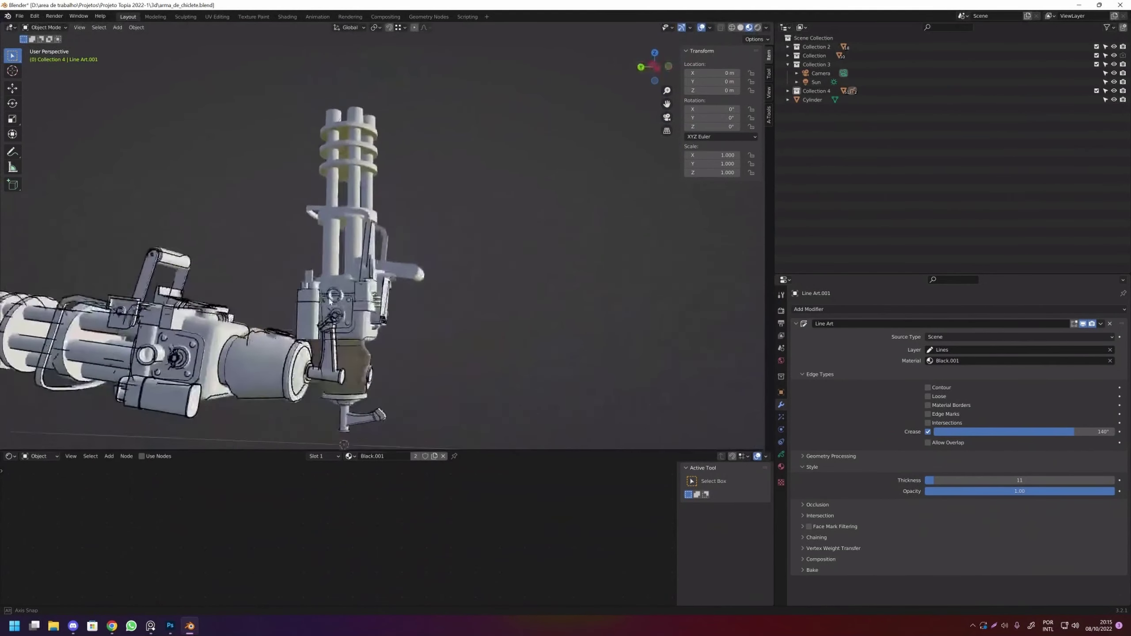
left_click_drag(406, 312, 363, 165)
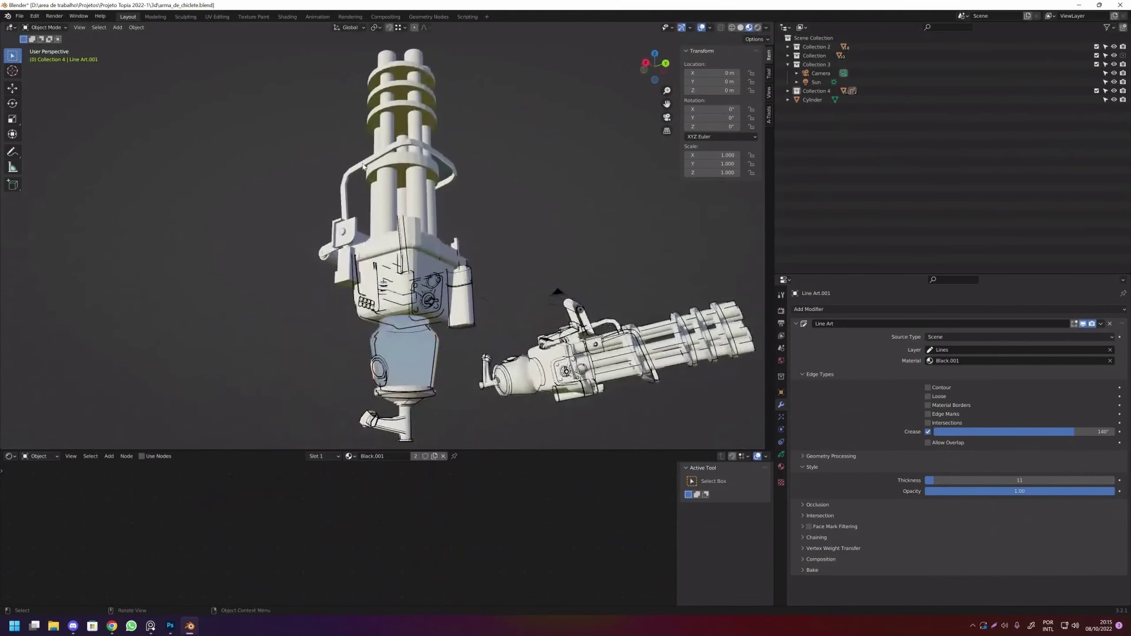
left_click_drag(426, 256, 525, 231)
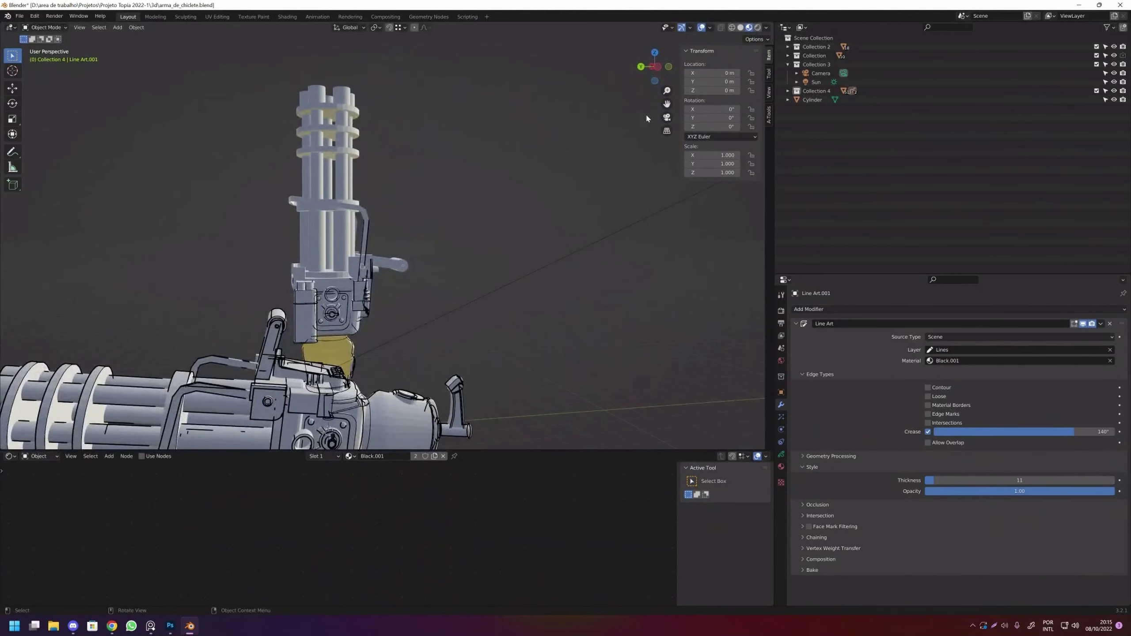
left_click(666, 118)
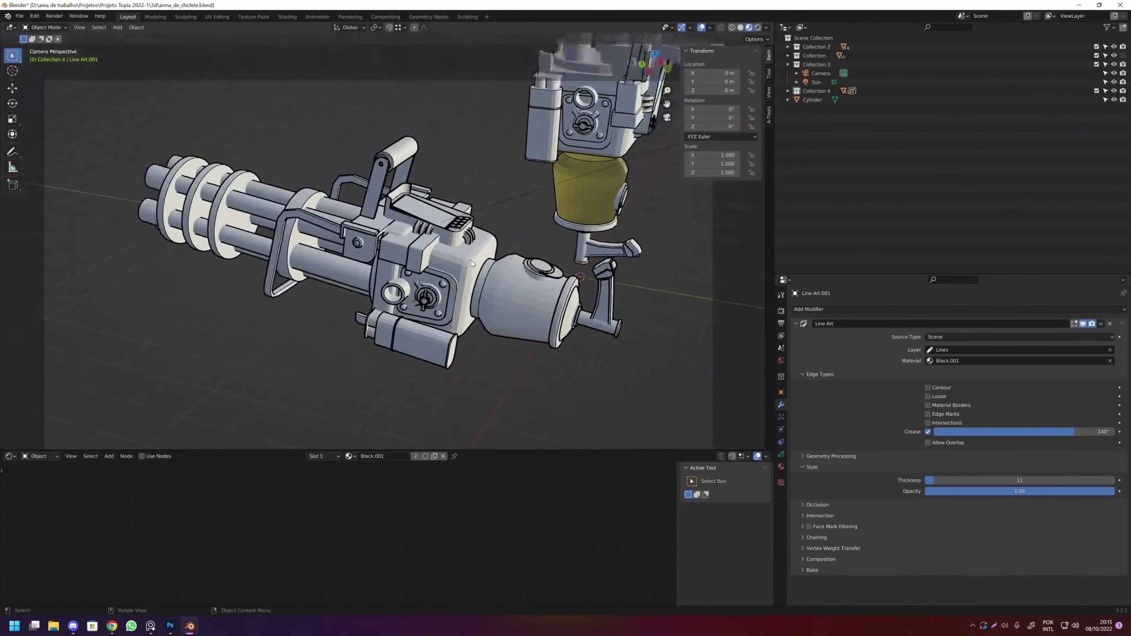
scroll(425, 228, "down", 1)
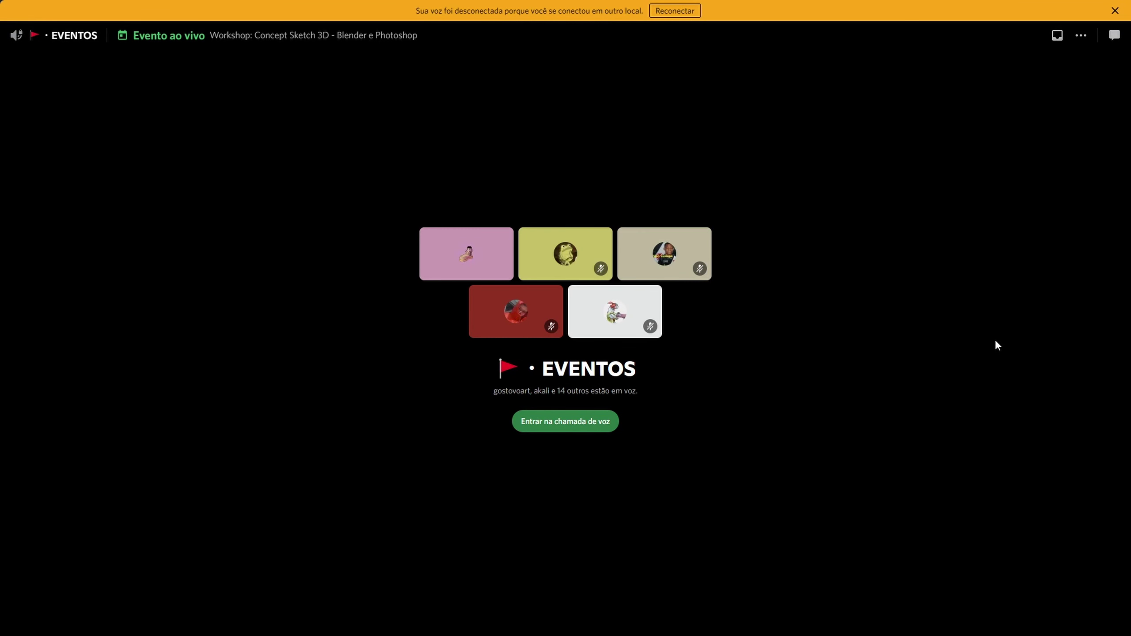
Rejoin via 'Entrar na chamada de voz' and watch the host's stream with 'Assista à transmissão'.
left_click(583, 423)
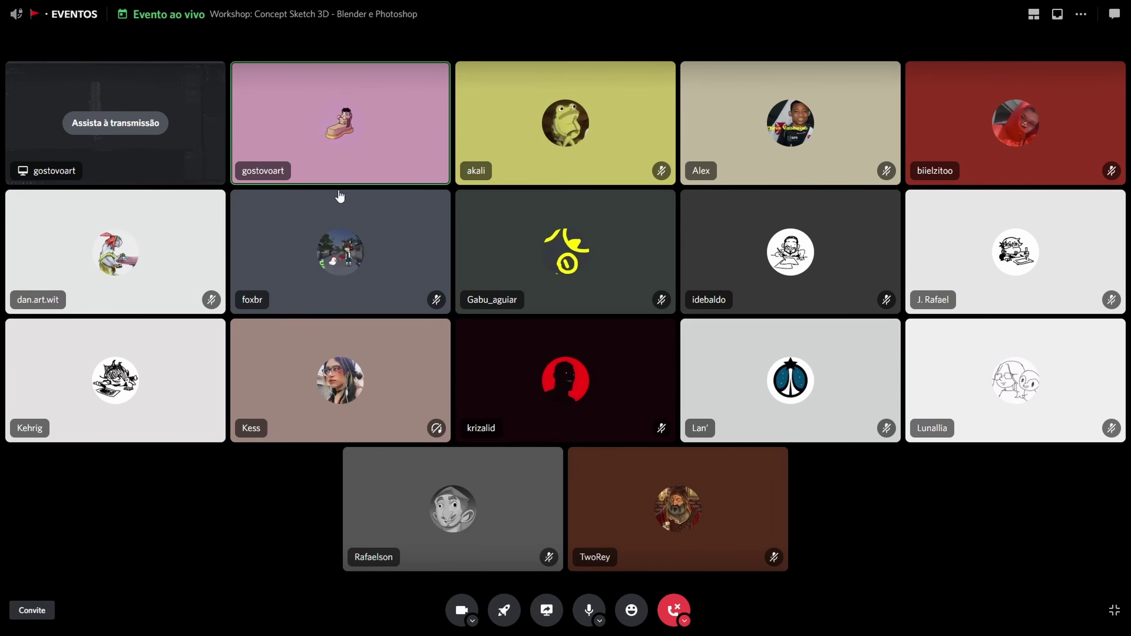
left_click(116, 124)
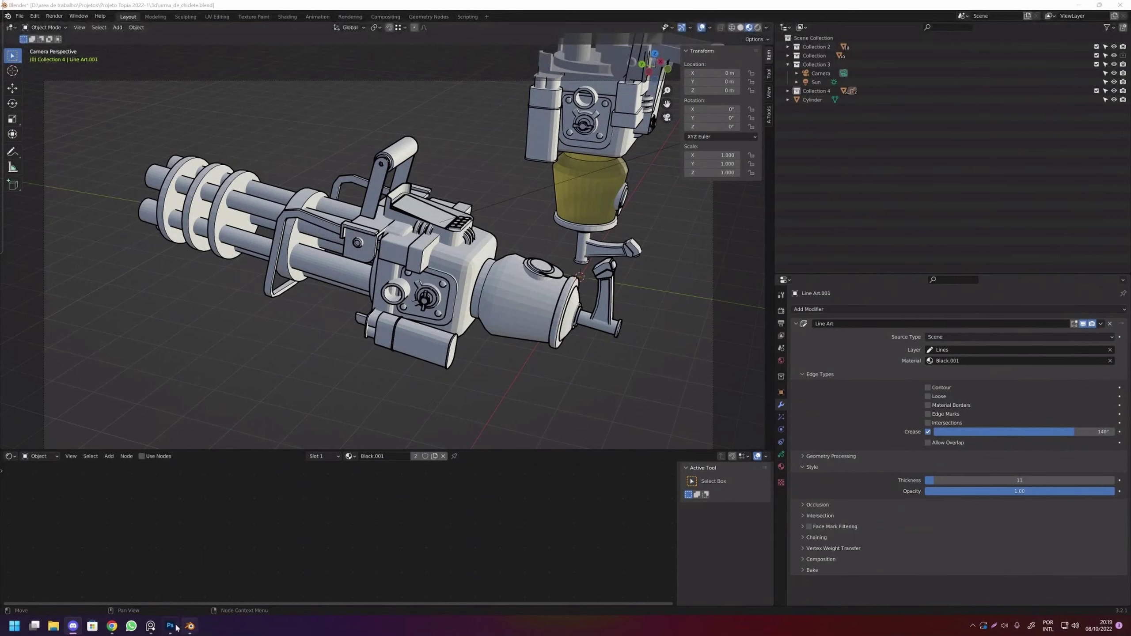
Switch to ArtStation, close the gun artwork, and open Pokecenter Evolution - Concept.
left_click(113, 626)
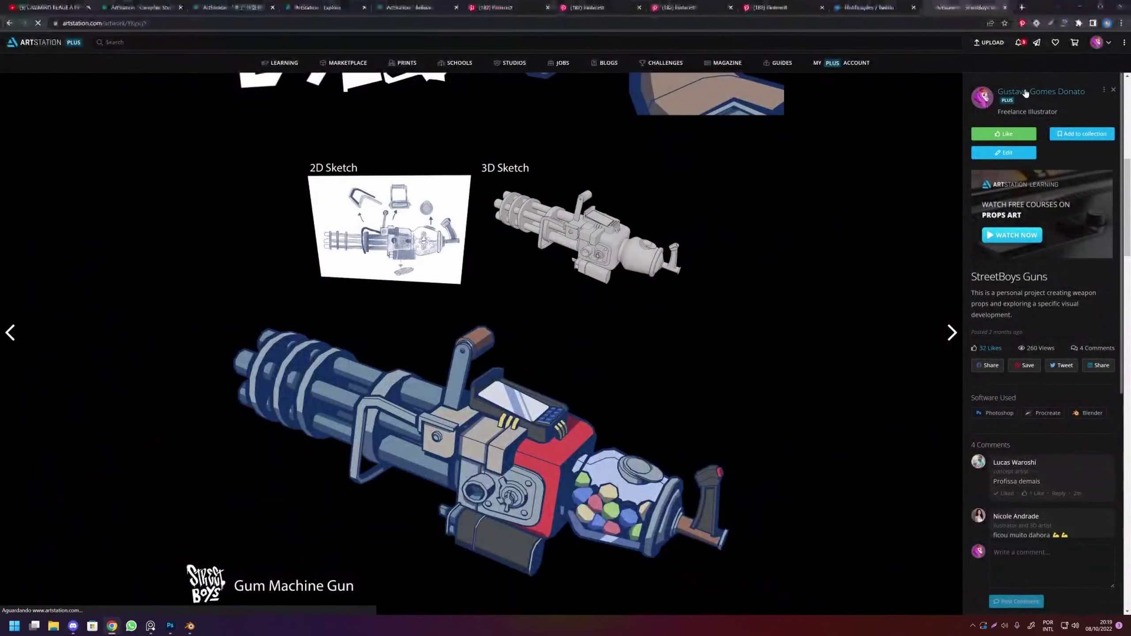
key("Escape")
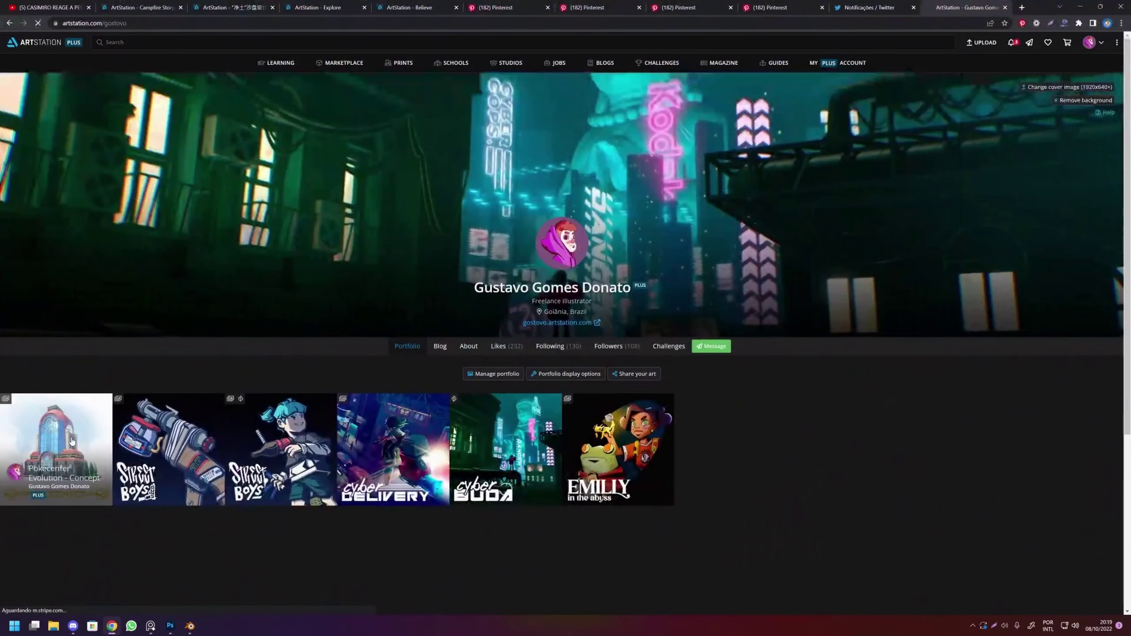
left_click(57, 449)
Scroll through the Pokecenter stages down to the PROCESS grid, then go to the artist's profile.
scroll(541, 279, "down", 2)
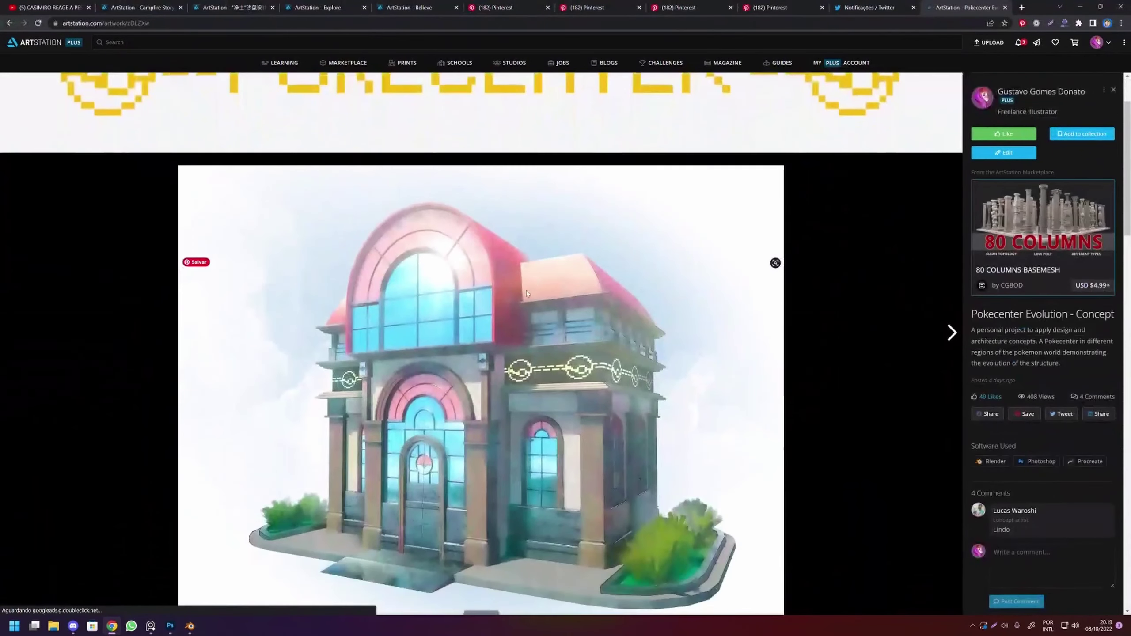
scroll(526, 290, "down", 3)
scroll(516, 308, "down", 3)
scroll(508, 321, "down", 4)
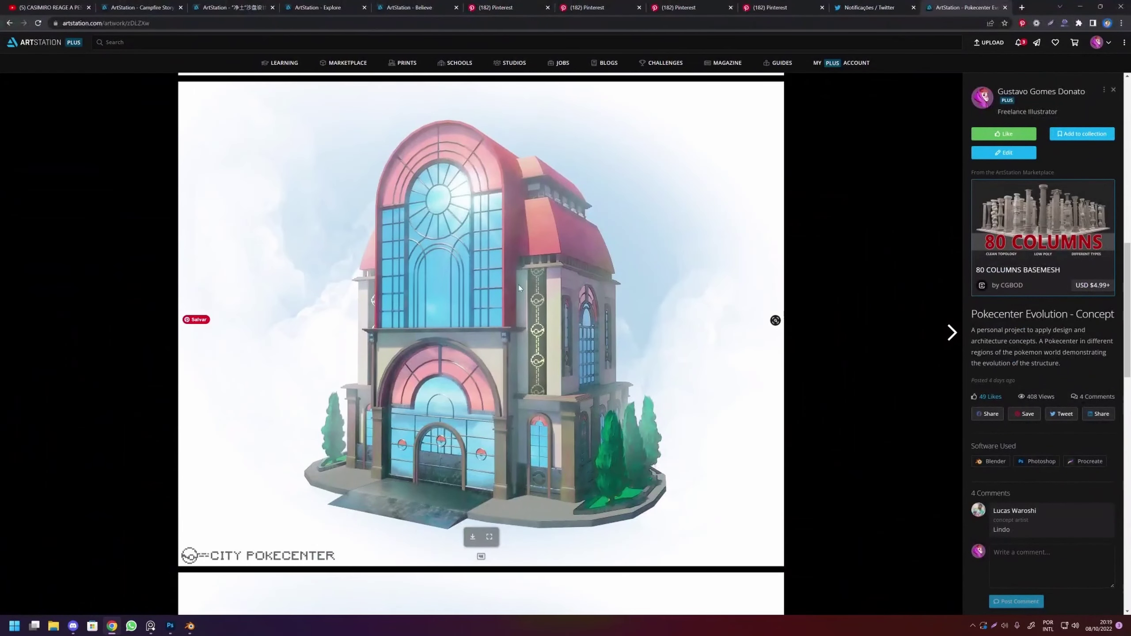
scroll(446, 396, "down", 2)
scroll(497, 434, "down", 5)
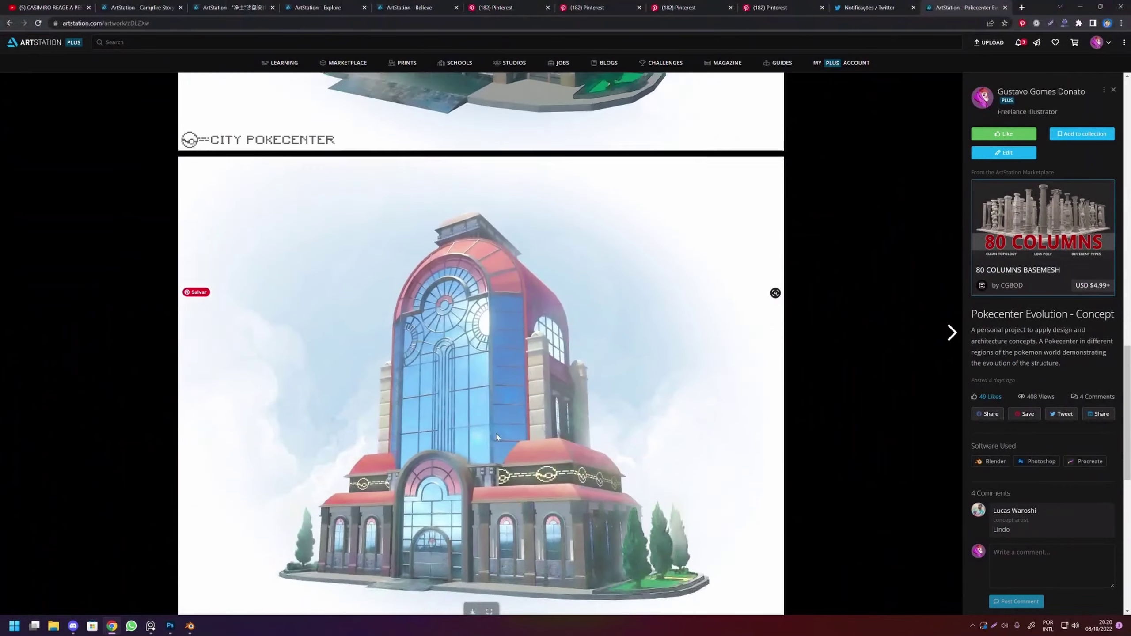
scroll(521, 280, "up", 10)
scroll(521, 279, "up", 5)
scroll(522, 307, "down", 4)
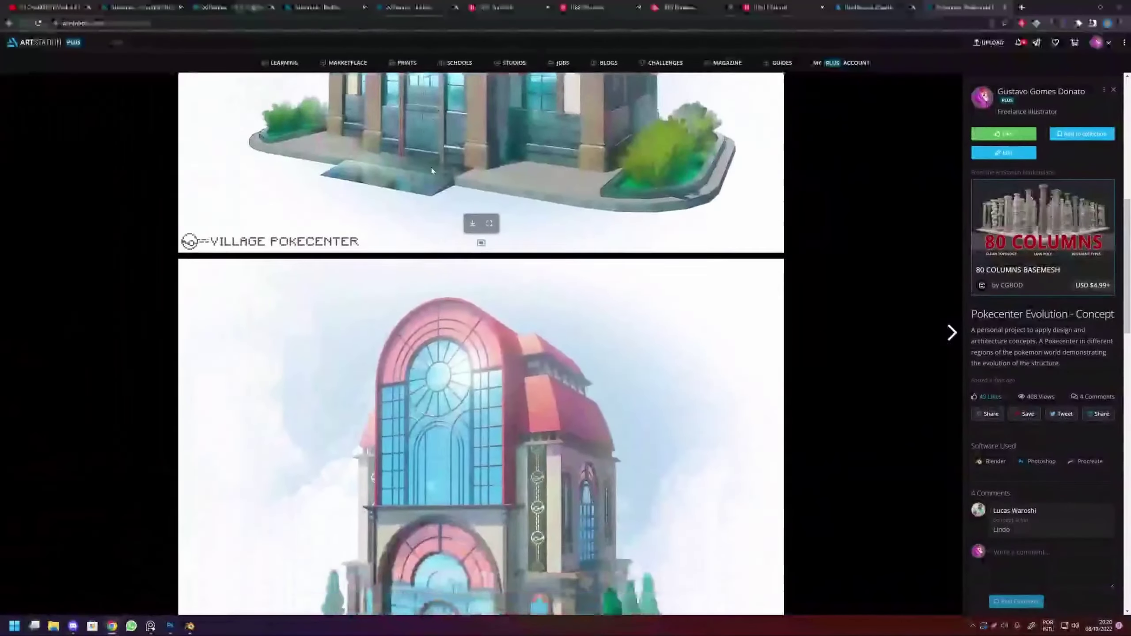
scroll(524, 338, "down", 3)
scroll(526, 370, "down", 3)
scroll(527, 393, "down", 3)
scroll(445, 361, "down", 3)
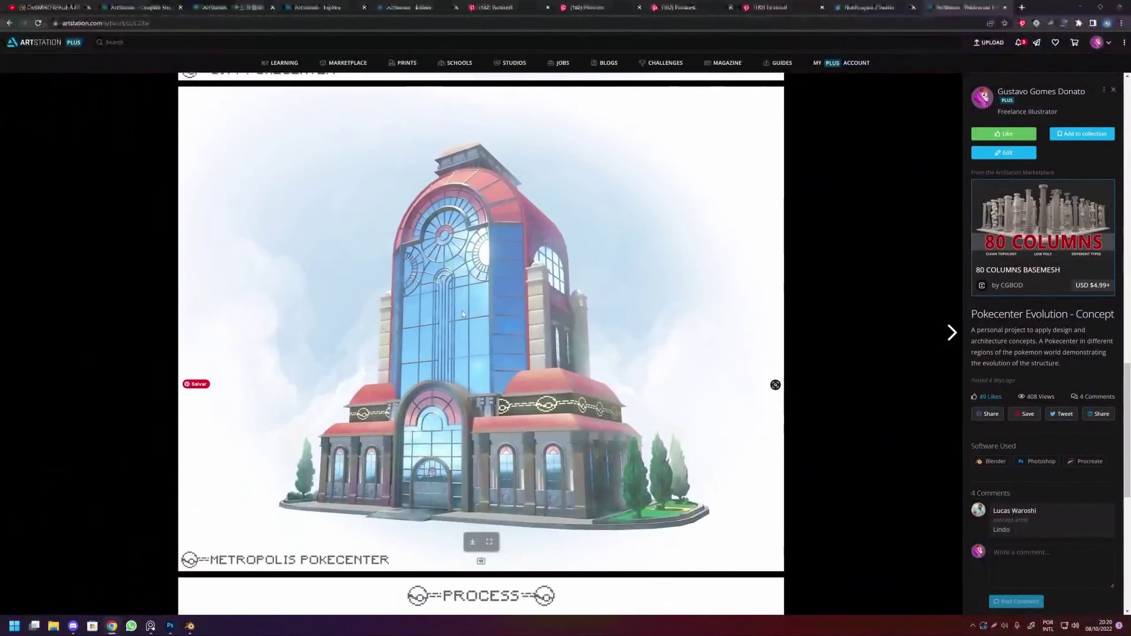
scroll(357, 330, "down", 7)
scroll(277, 299, "down", 2)
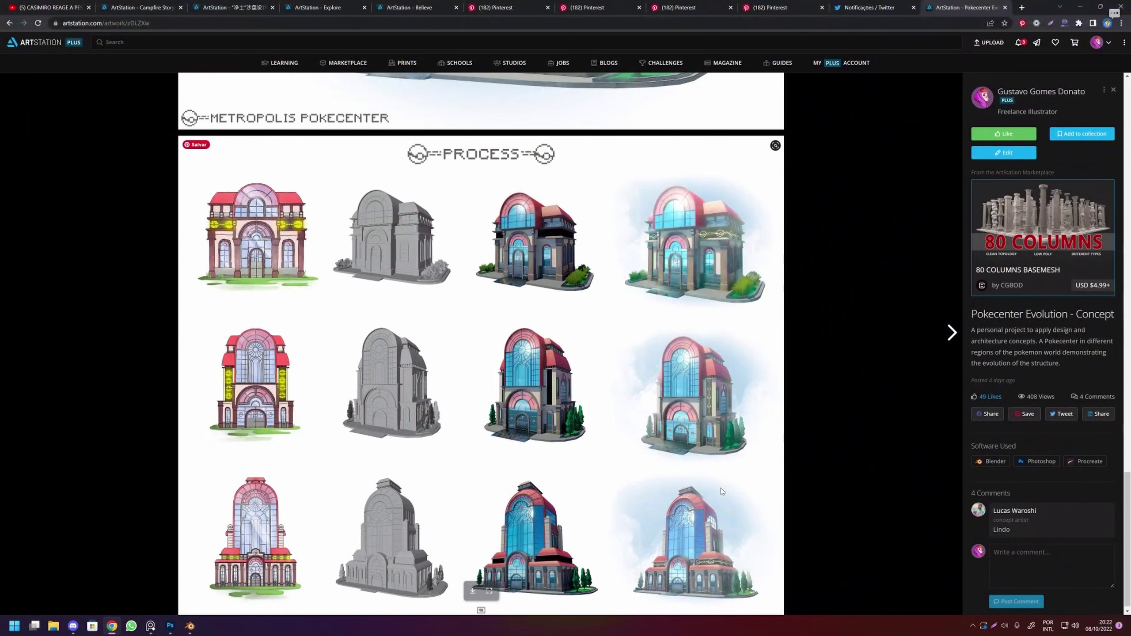
left_click(1022, 93)
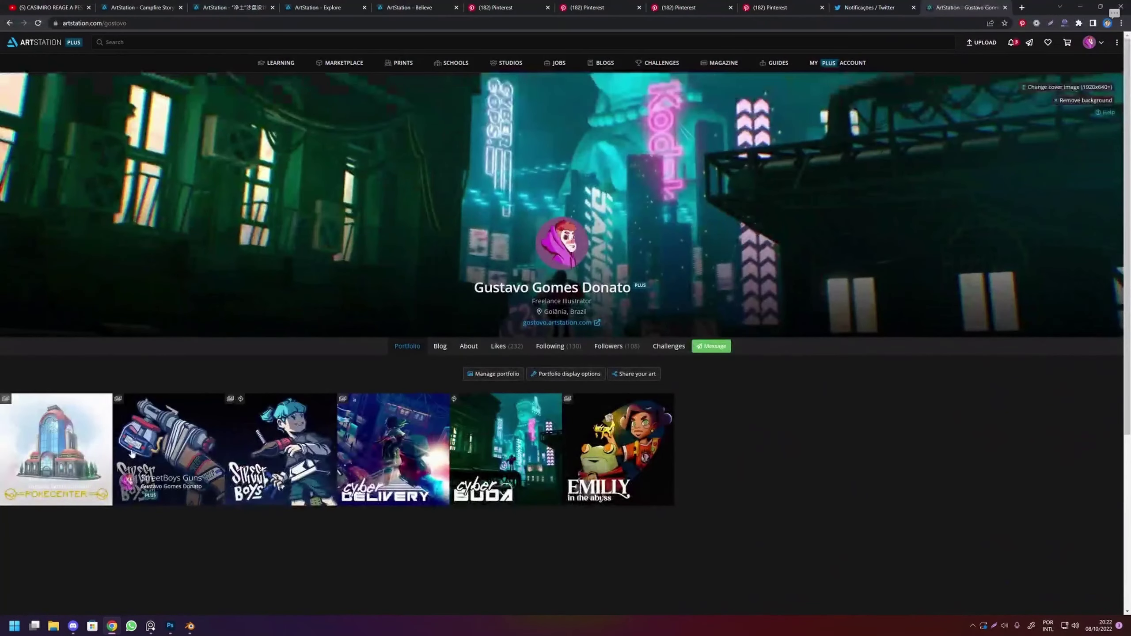
Open the CyberBuda neon cyberpunk city artwork from the artist's portfolio.
left_click(498, 430)
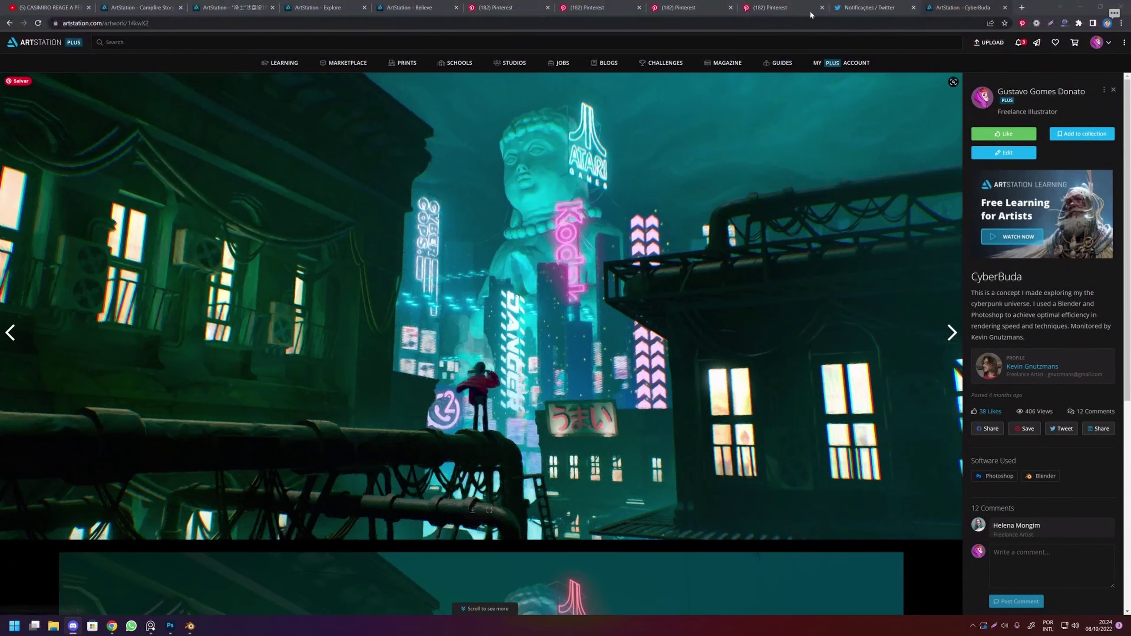
mouse_move(244, 413)
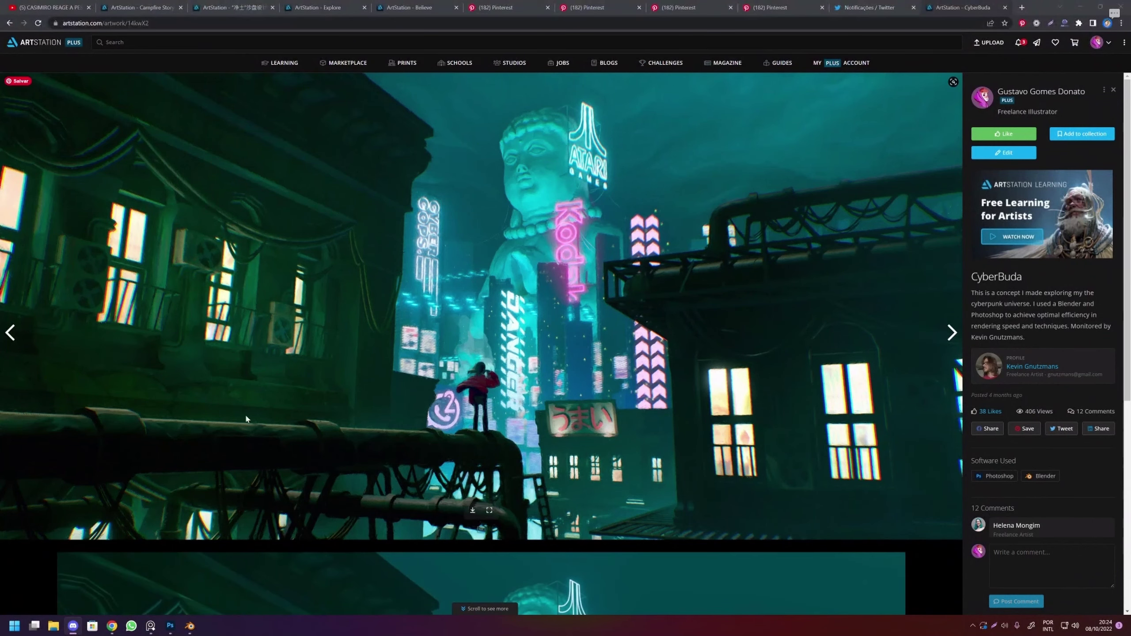
Bring the Blender window with the Line Art gun scene back to the front via the taskbar.
mouse_move(189, 626)
left_click(241, 572)
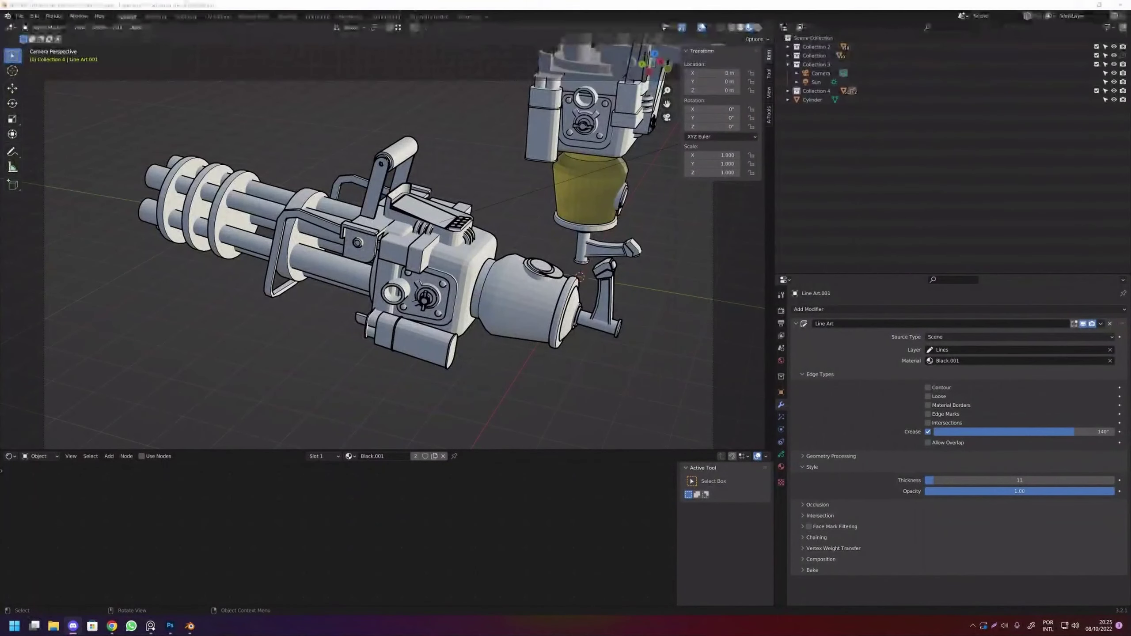
left_click(519, 283)
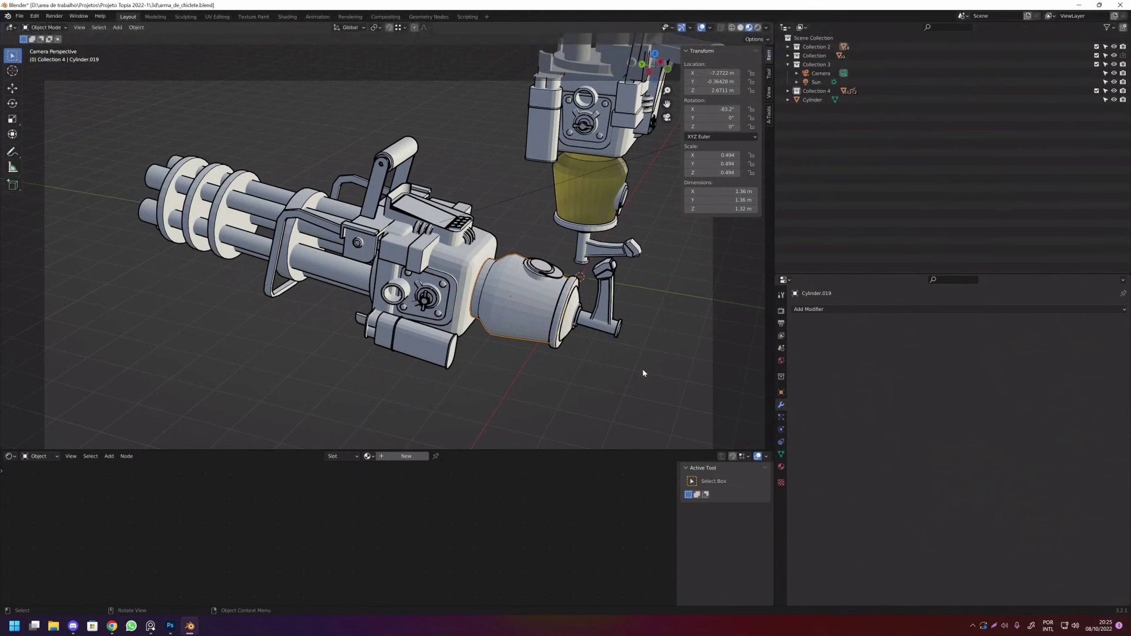
left_click(589, 363)
Back in Chrome, view your ArtStation profile's Likes, glance at Followers, then return to Likes.
left_click(112, 625)
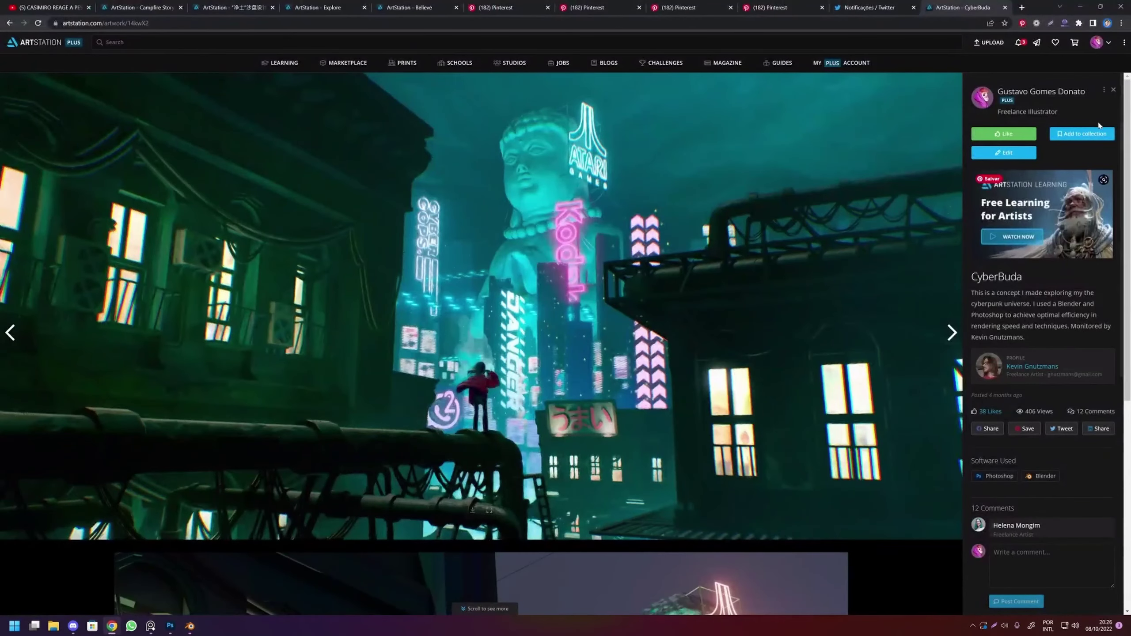
mouse_move(1096, 42)
left_click(1049, 272)
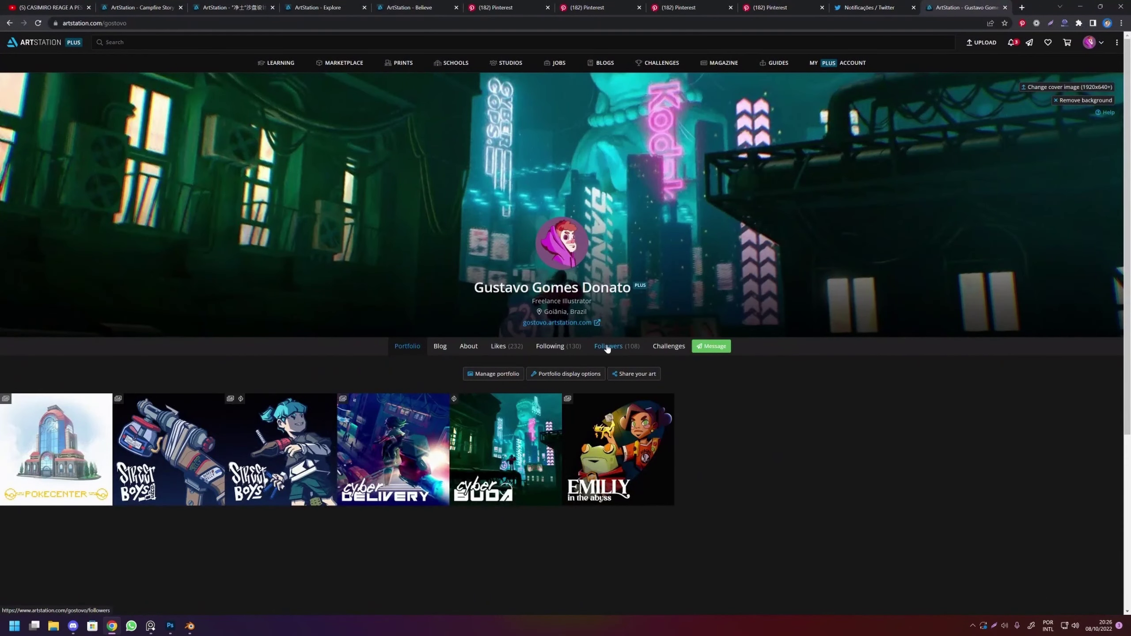
left_click(514, 347)
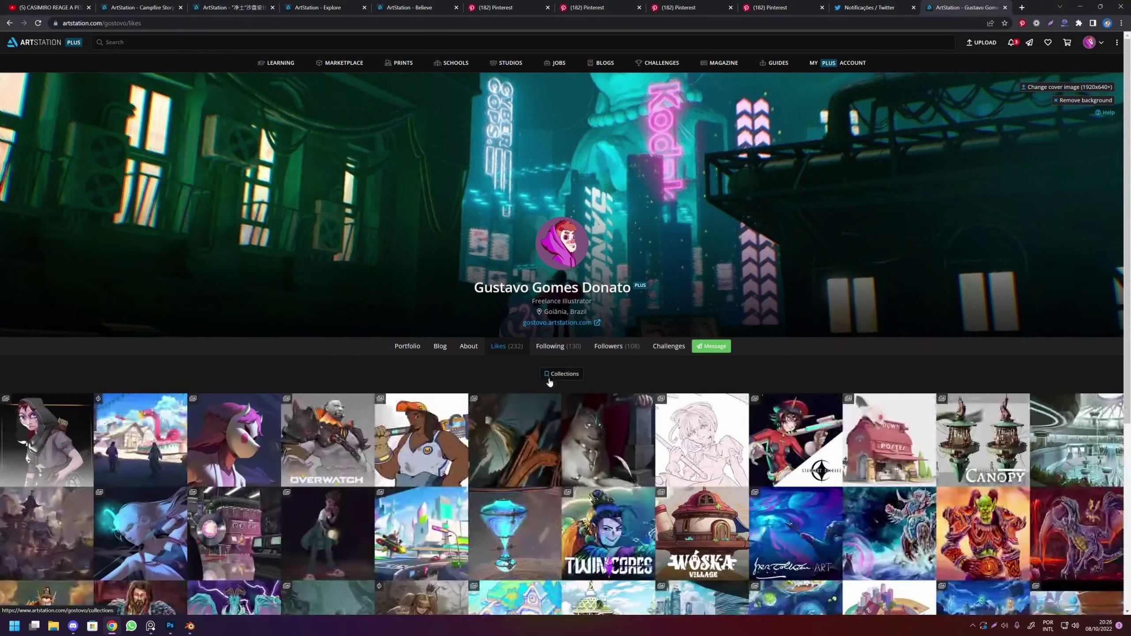
left_click(614, 347)
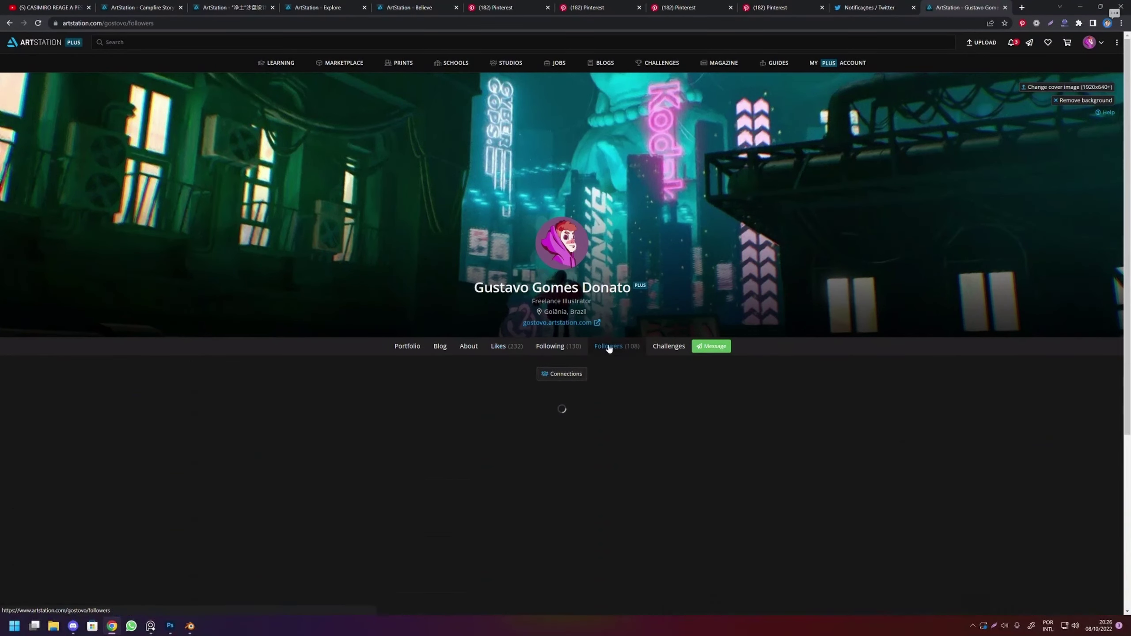
left_click(492, 347)
scroll(494, 379, "down", 2)
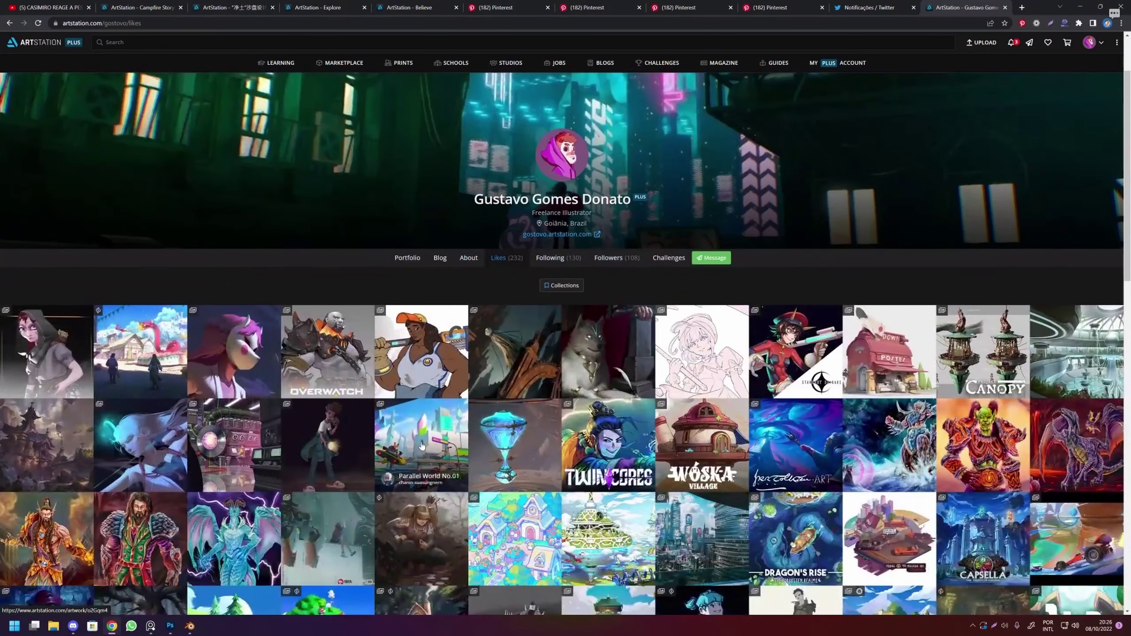
Browse Parallel World No.01's sketch and colour-rough images, then visit its artist's profile.
left_click(502, 427)
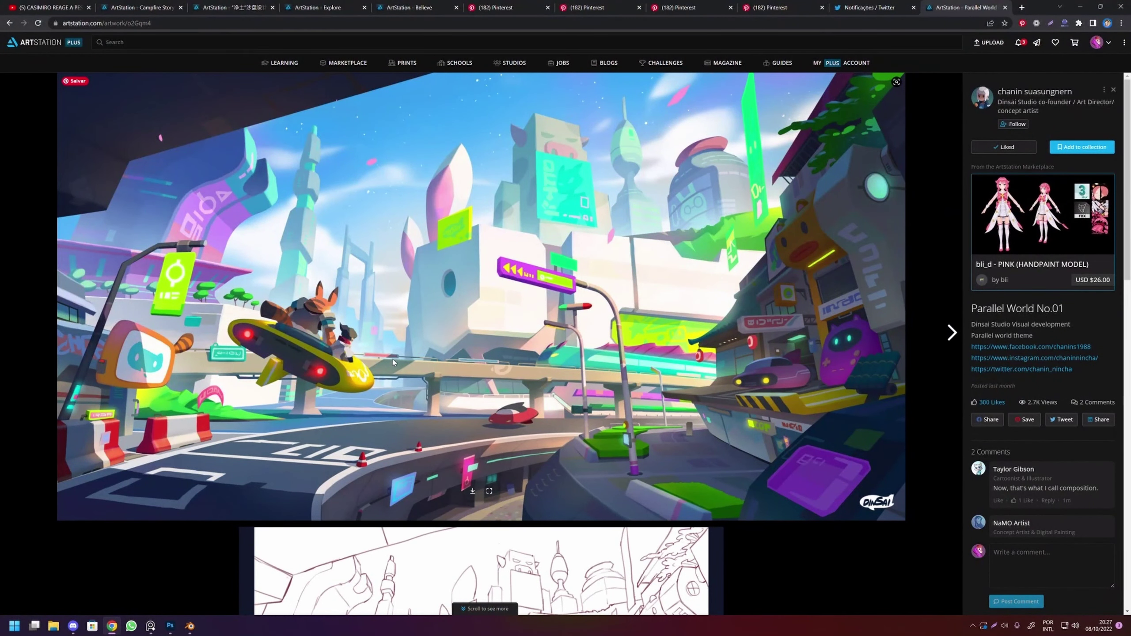
scroll(392, 361, "down", 1)
scroll(425, 359, "up", 1)
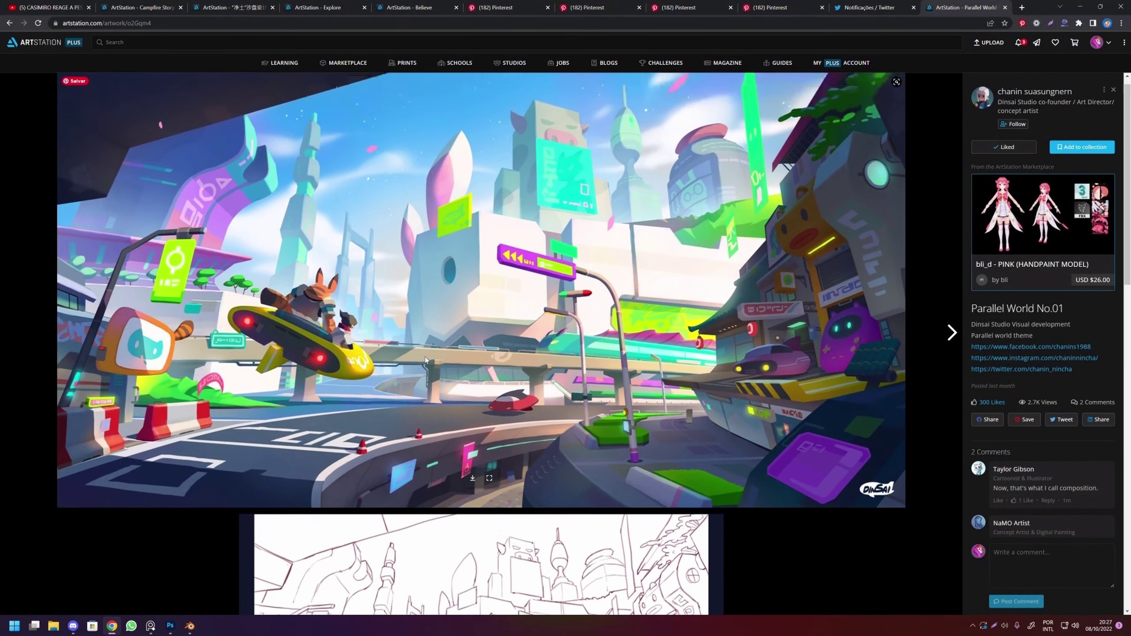
scroll(490, 346, "down", 1)
scroll(497, 350, "down", 4)
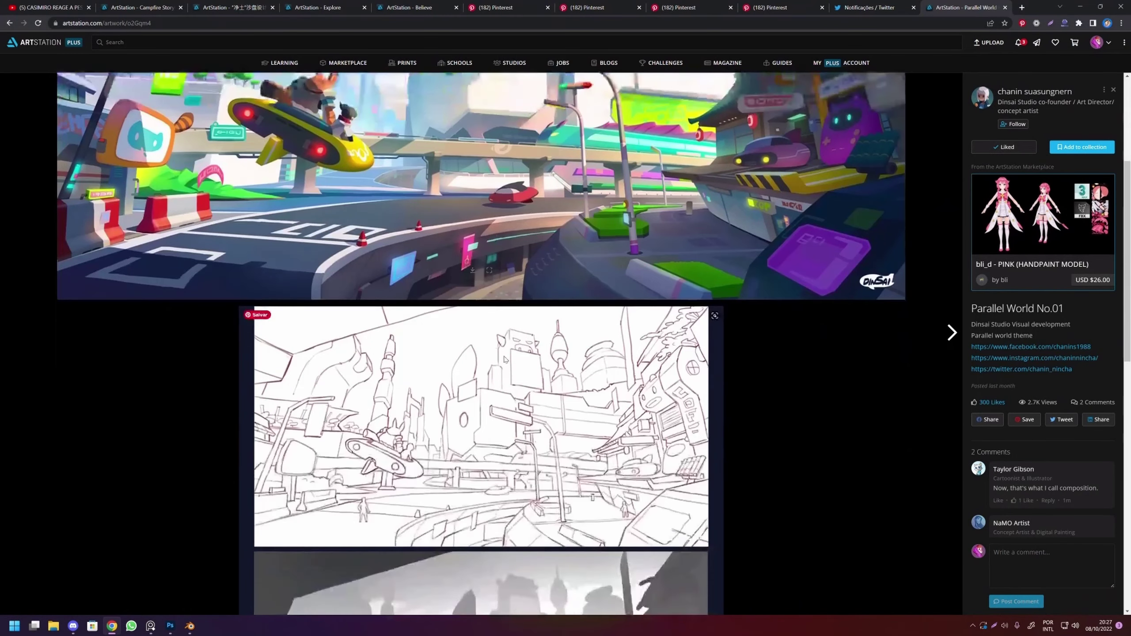
scroll(506, 358, "down", 5)
scroll(509, 359, "down", 4)
scroll(514, 360, "down", 4)
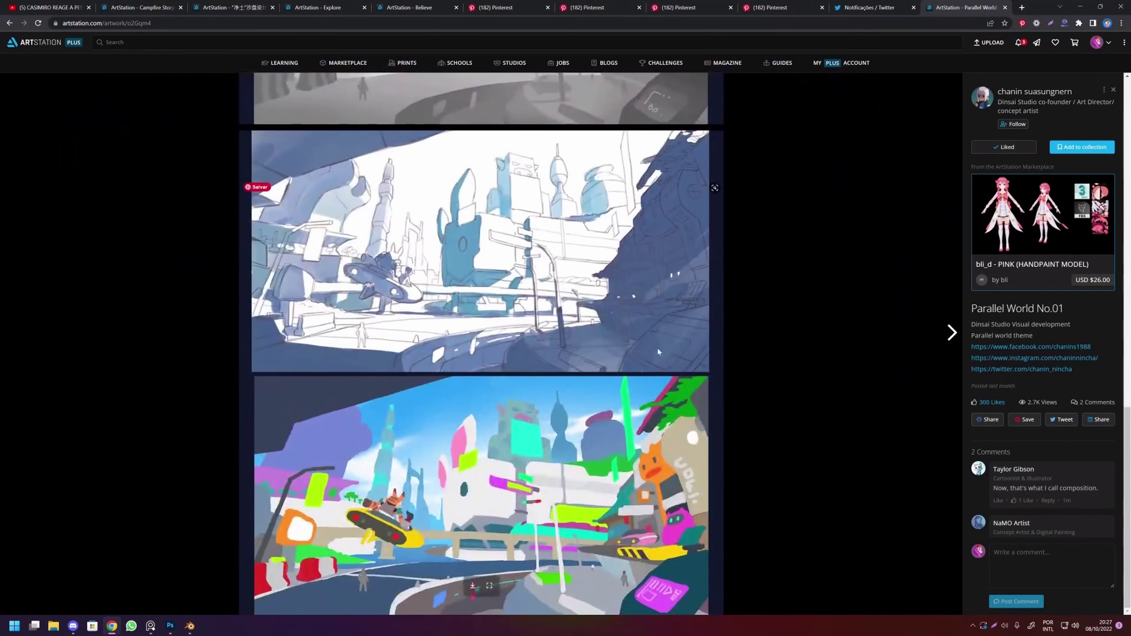
left_click(1026, 98)
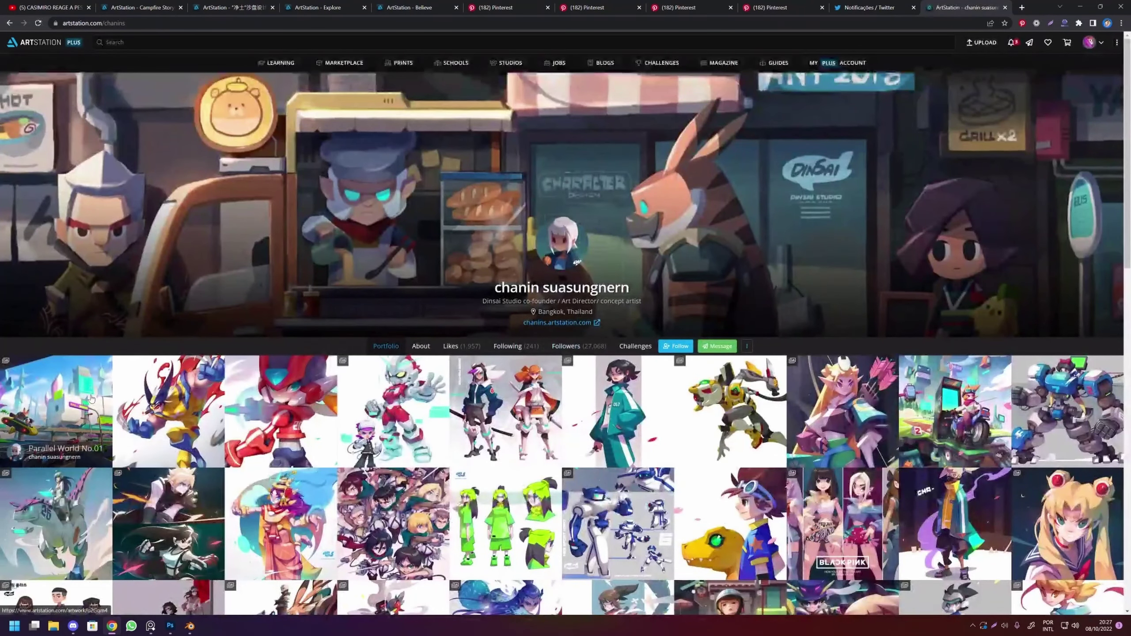
View the artist's D Rider arcade-bike illustration, then return to their portfolio.
scroll(735, 392, "down", 3)
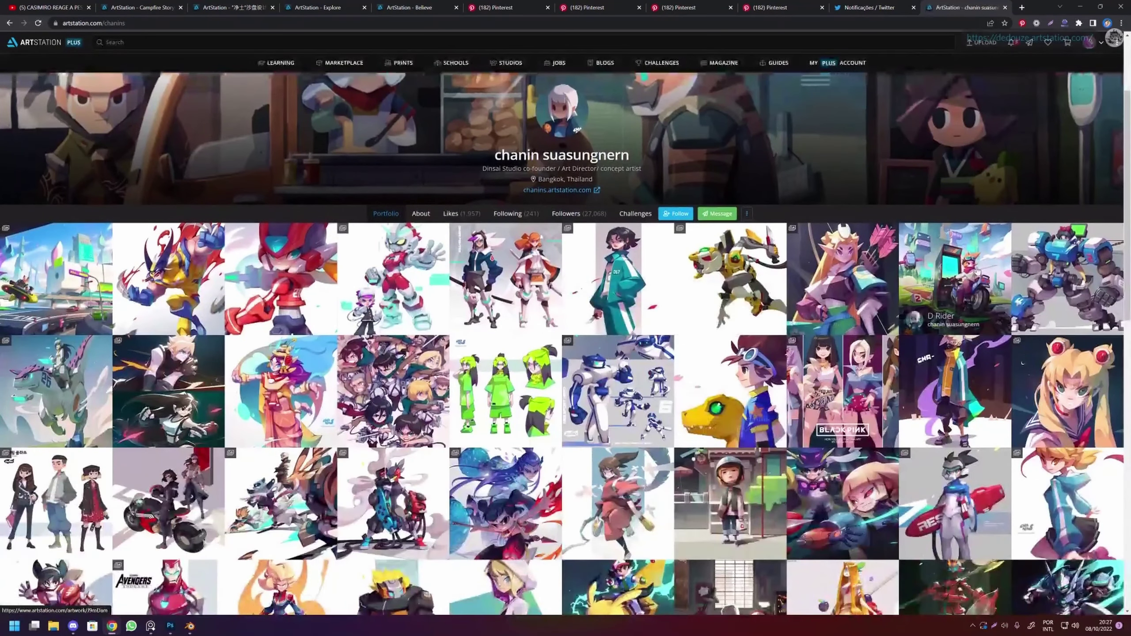
left_click(953, 285)
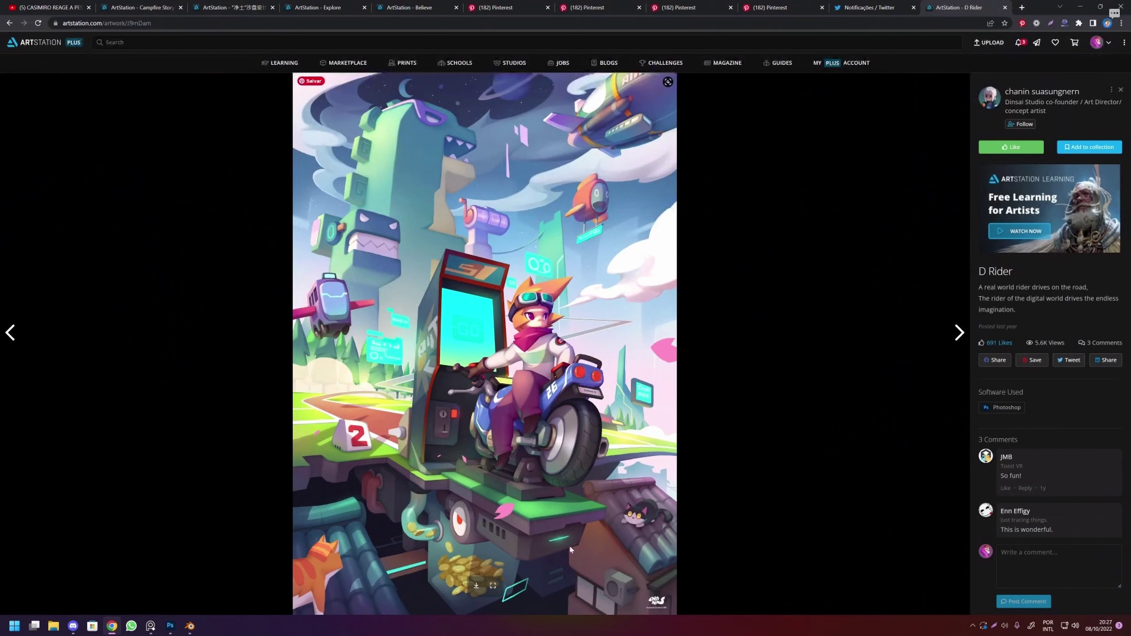
left_click(1056, 93)
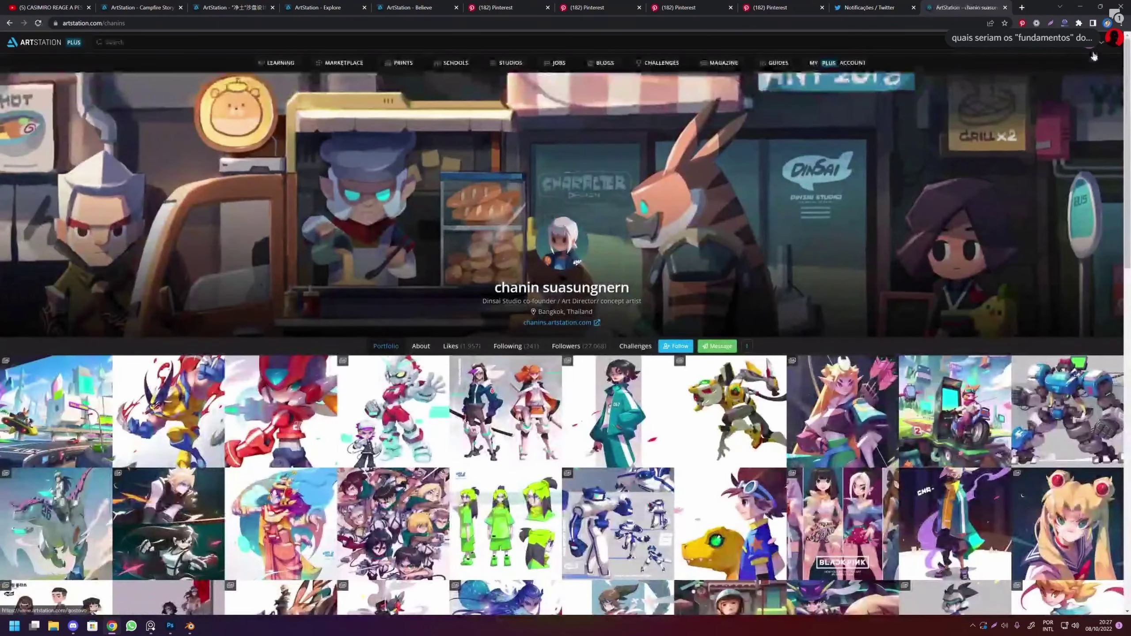
left_click(1037, 77)
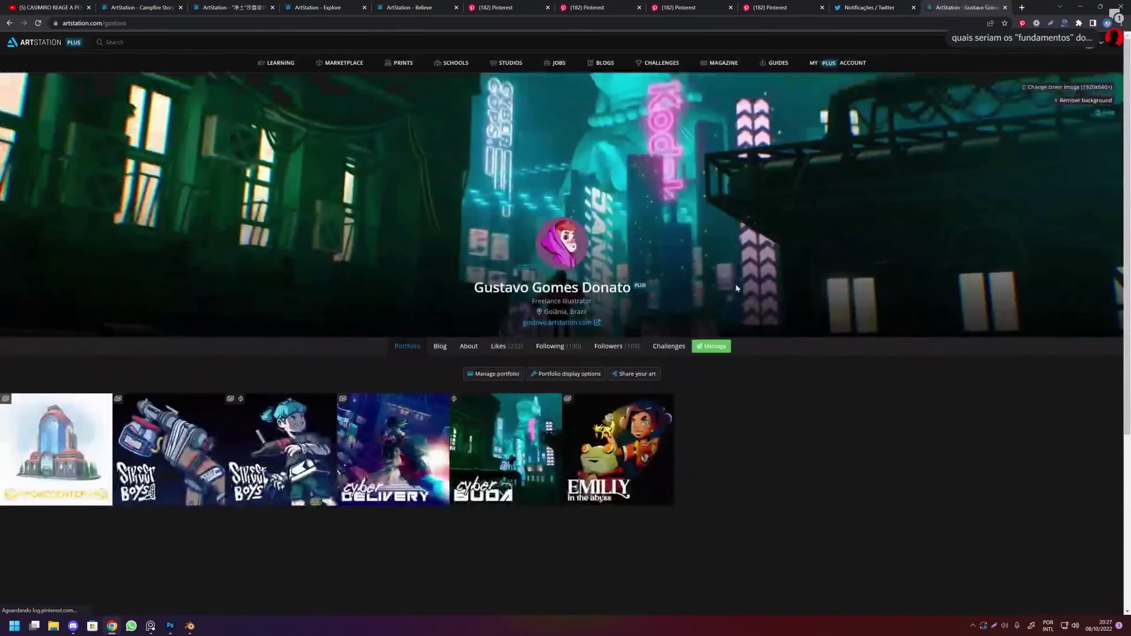
left_click(557, 350)
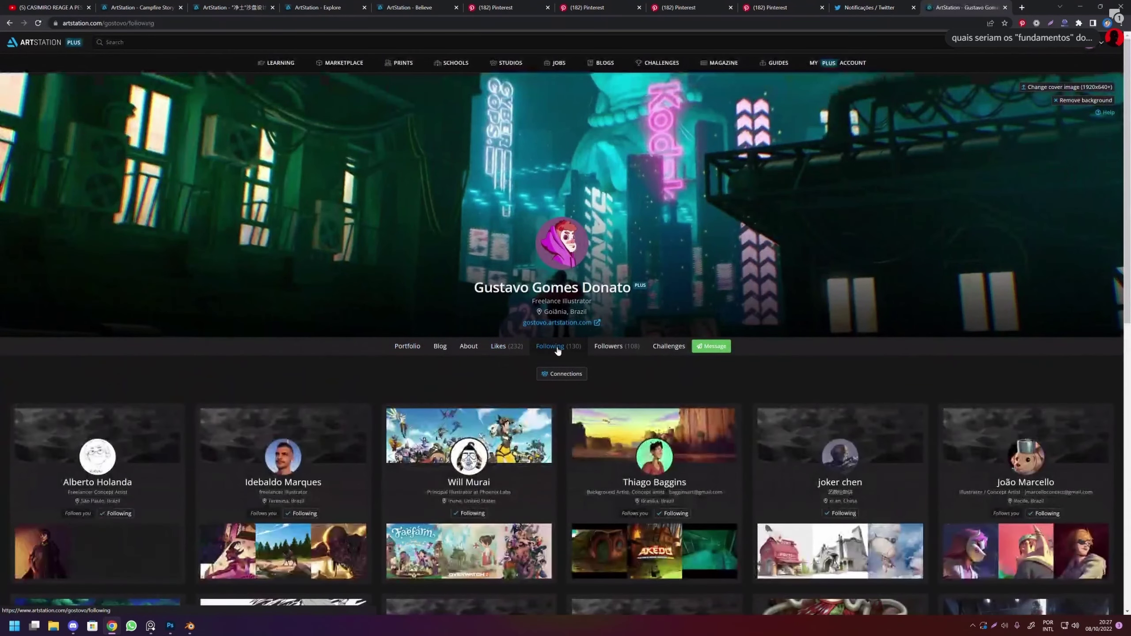
scroll(556, 351, "down", 2)
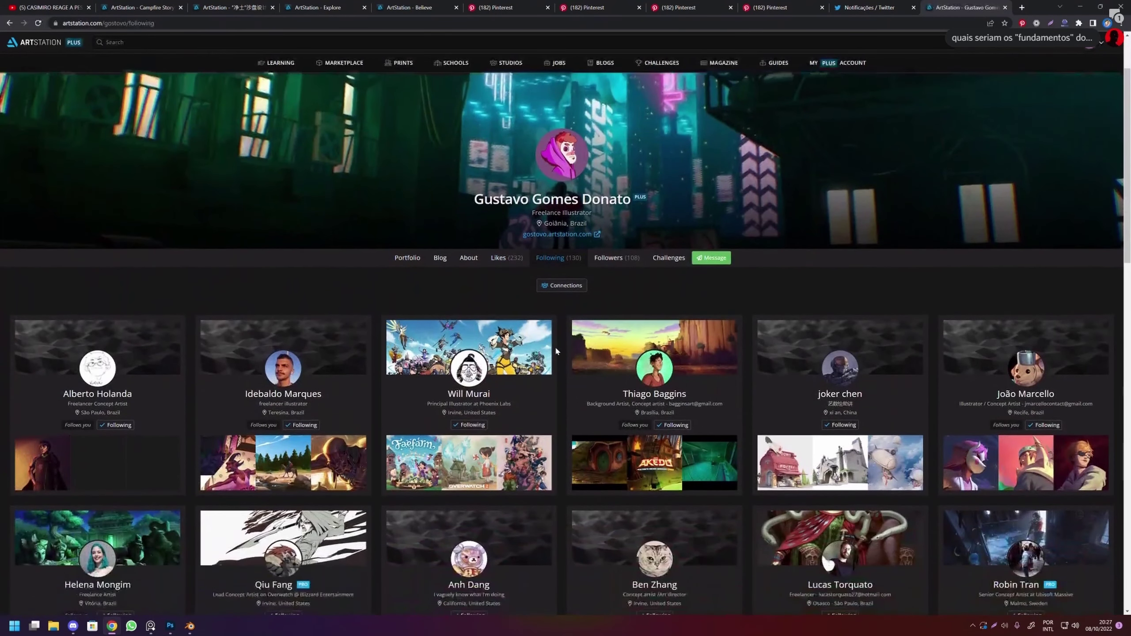
scroll(556, 351, "down", 1)
scroll(552, 339, "down", 1)
scroll(549, 331, "down", 10)
Open the followed concept artist's profile and her Personal Project: Little Harbor artwork.
left_click(455, 476)
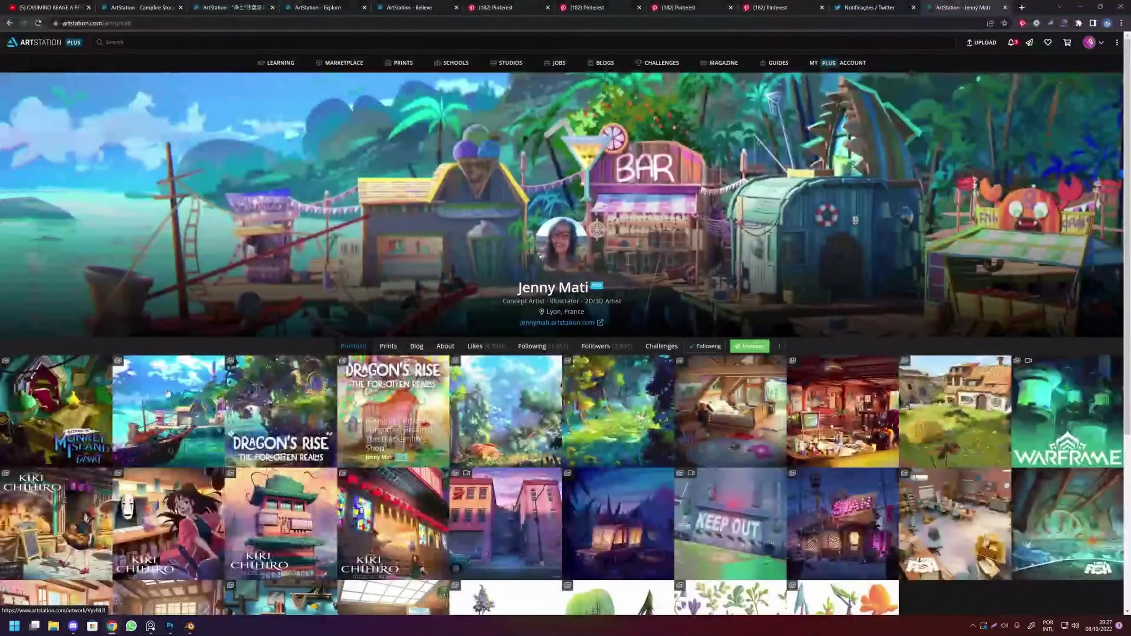
left_click(175, 382)
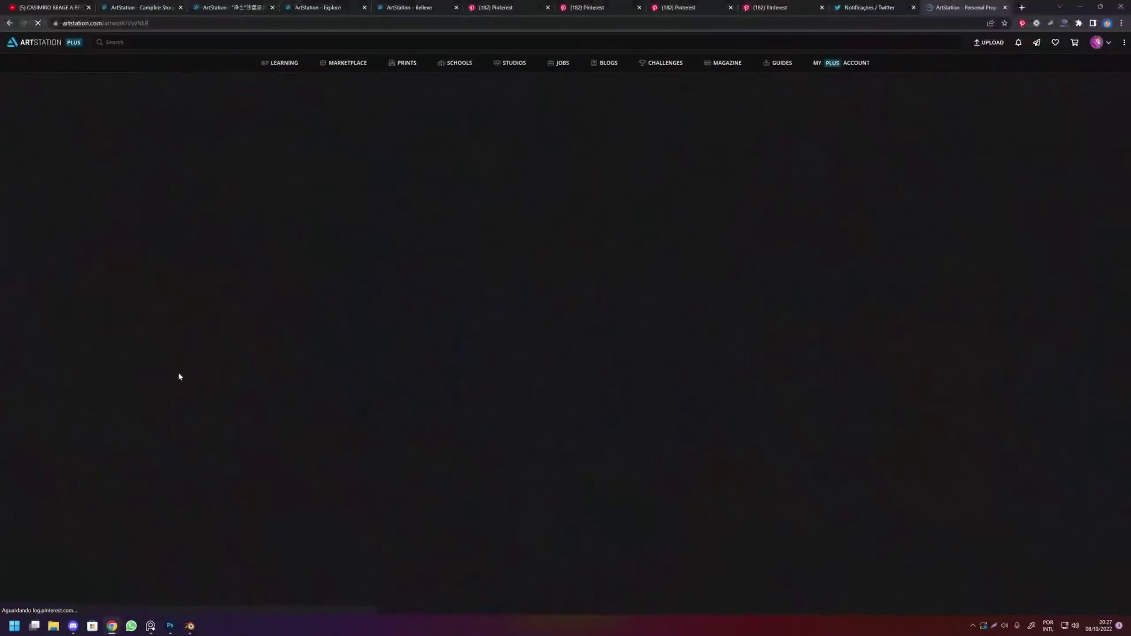
scroll(362, 377, "down", 5)
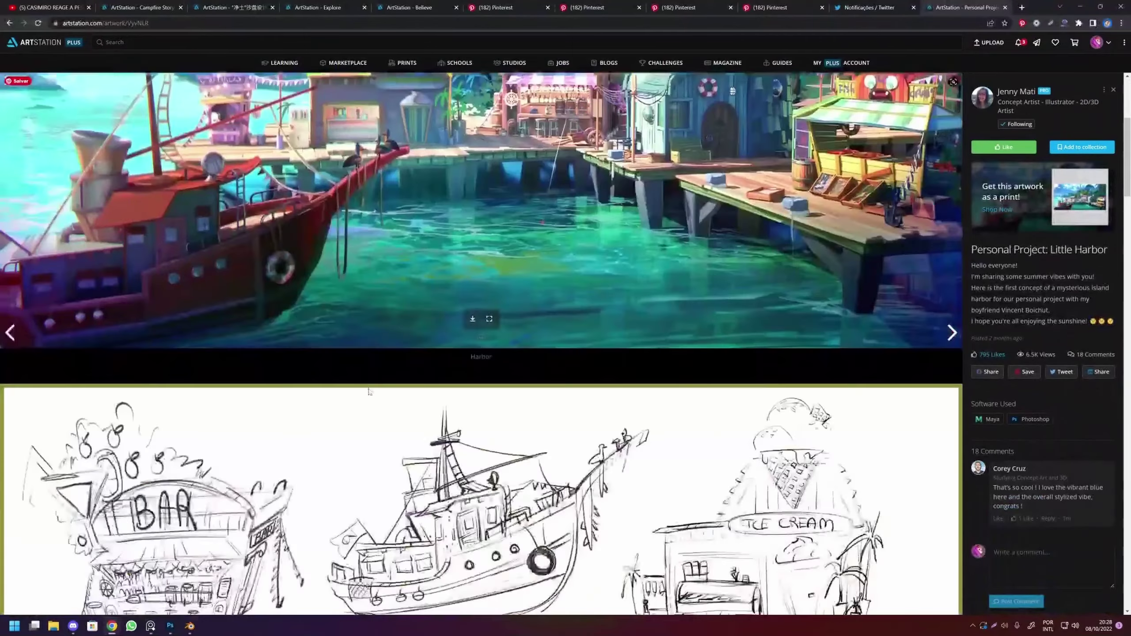
scroll(370, 383, "down", 5)
scroll(378, 392, "down", 5)
scroll(388, 401, "down", 5)
scroll(397, 407, "down", 2)
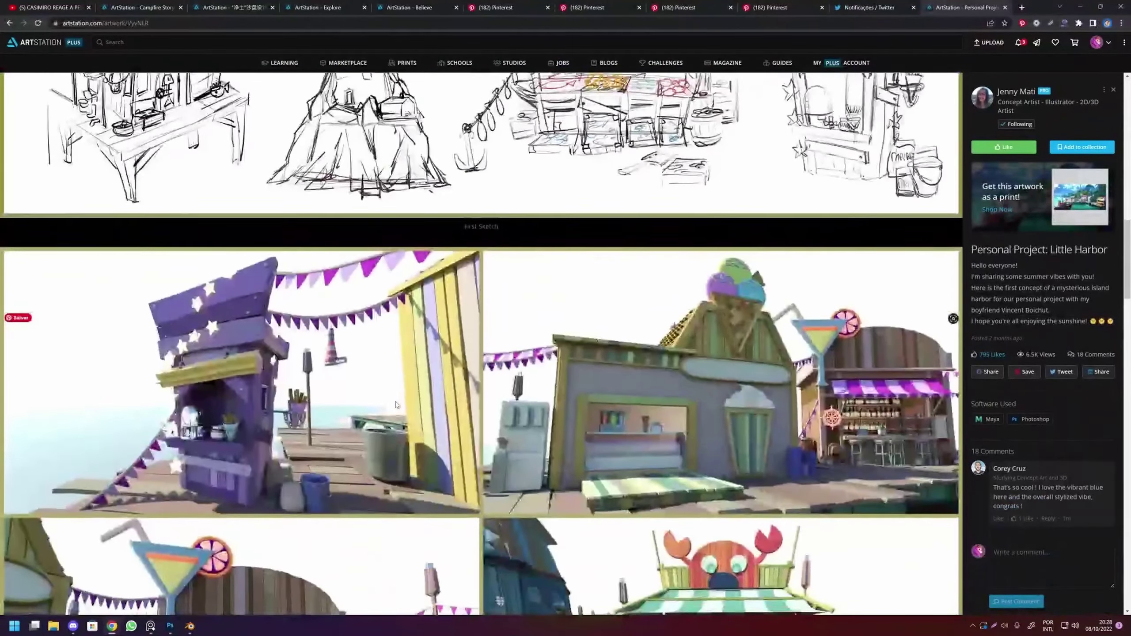
scroll(397, 408, "down", 4)
scroll(398, 407, "down", 4)
scroll(398, 406, "down", 5)
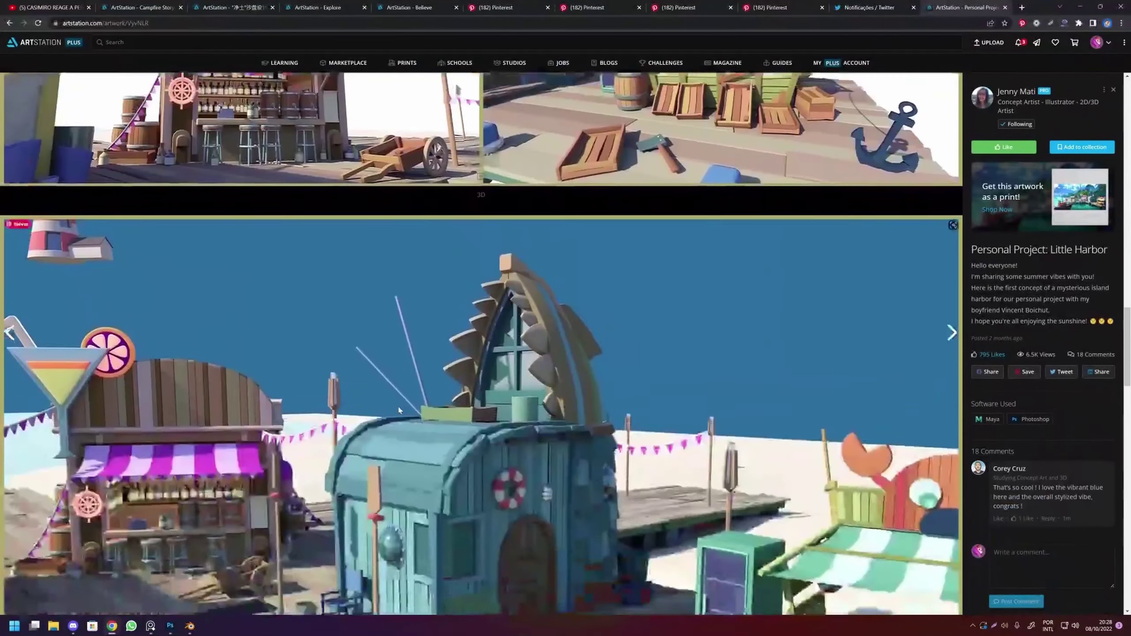
scroll(334, 388, "down", 5)
scroll(267, 366, "down", 2)
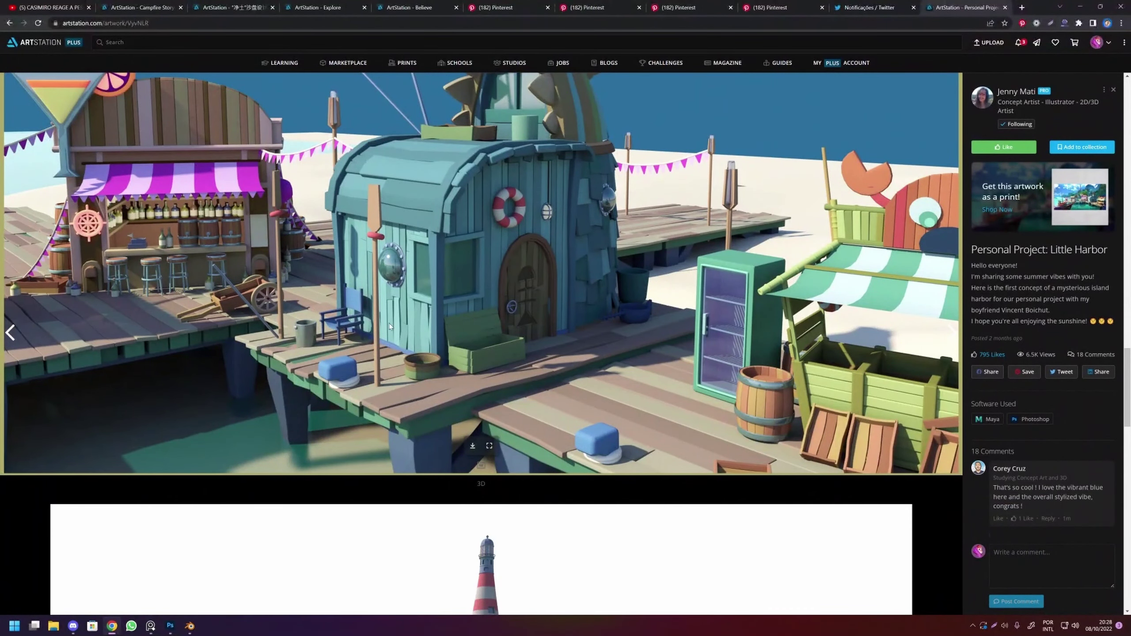
Scroll further down Little Harbor to its paint-over process images.
scroll(389, 324, "down", 6)
scroll(507, 306, "down", 4)
scroll(512, 381, "down", 2)
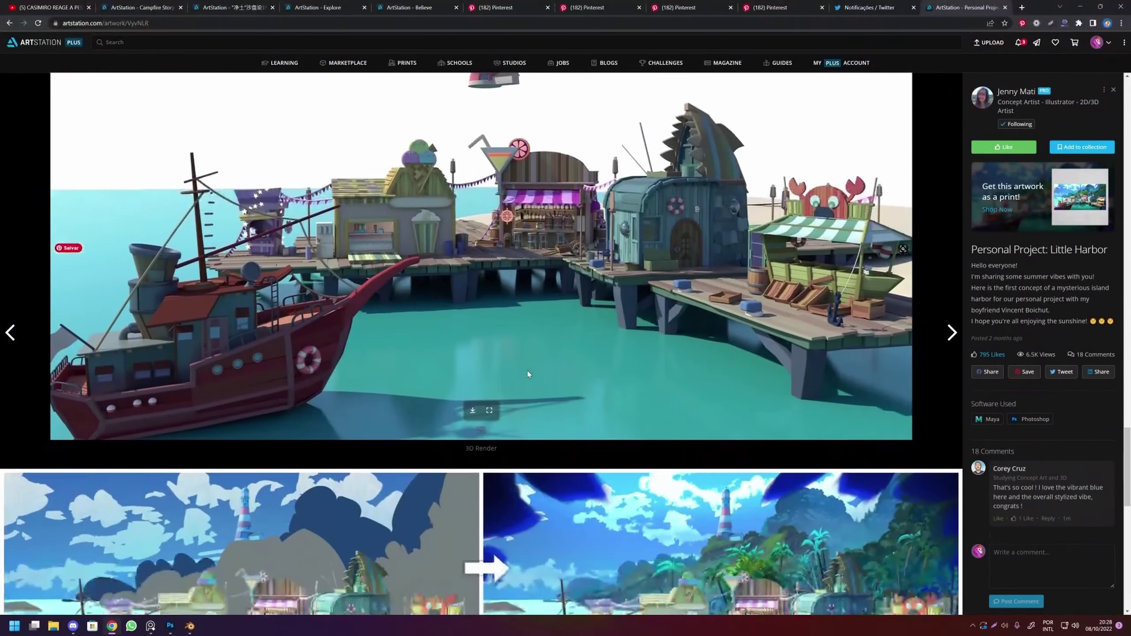
scroll(565, 375, "down", 2)
scroll(635, 376, "down", 2)
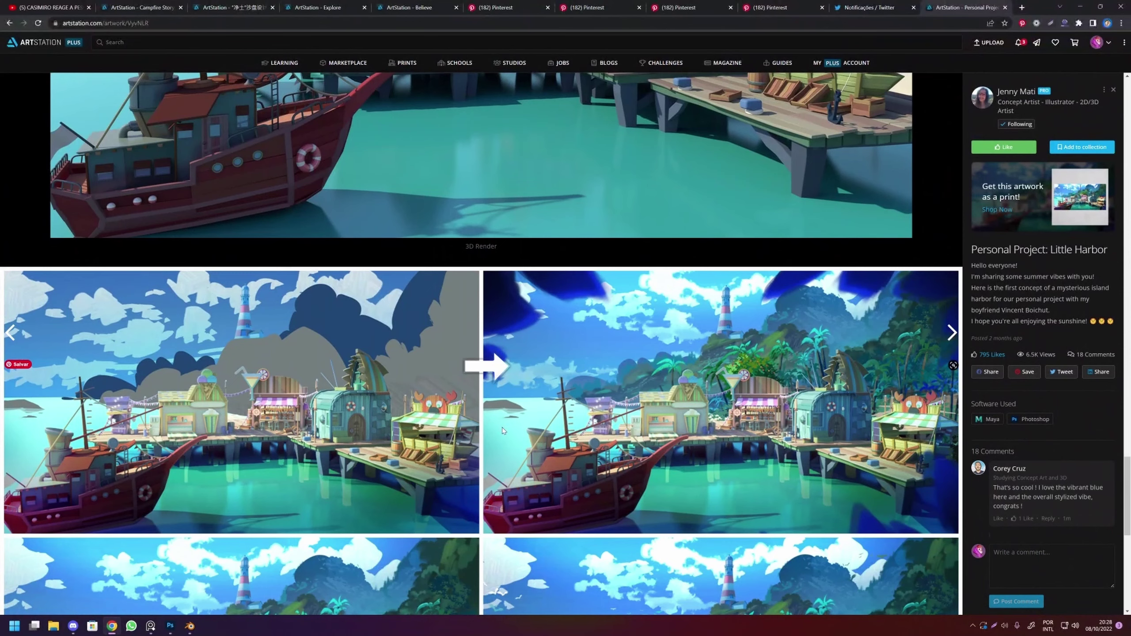
scroll(445, 383, "up", 10)
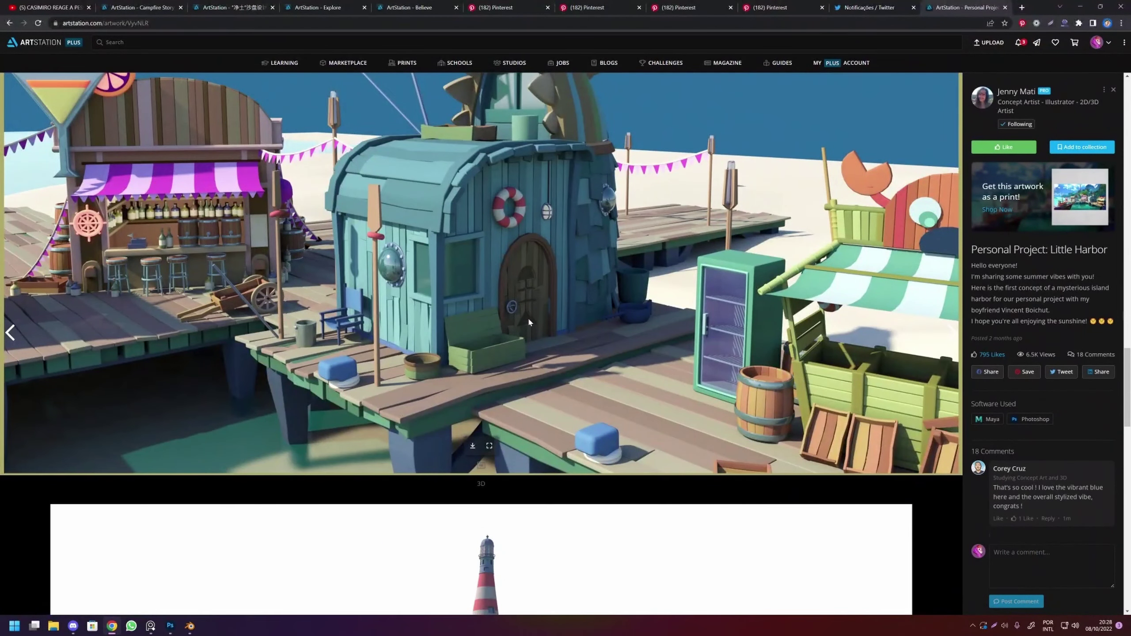
scroll(522, 326, "up", 3)
scroll(445, 339, "down", 2)
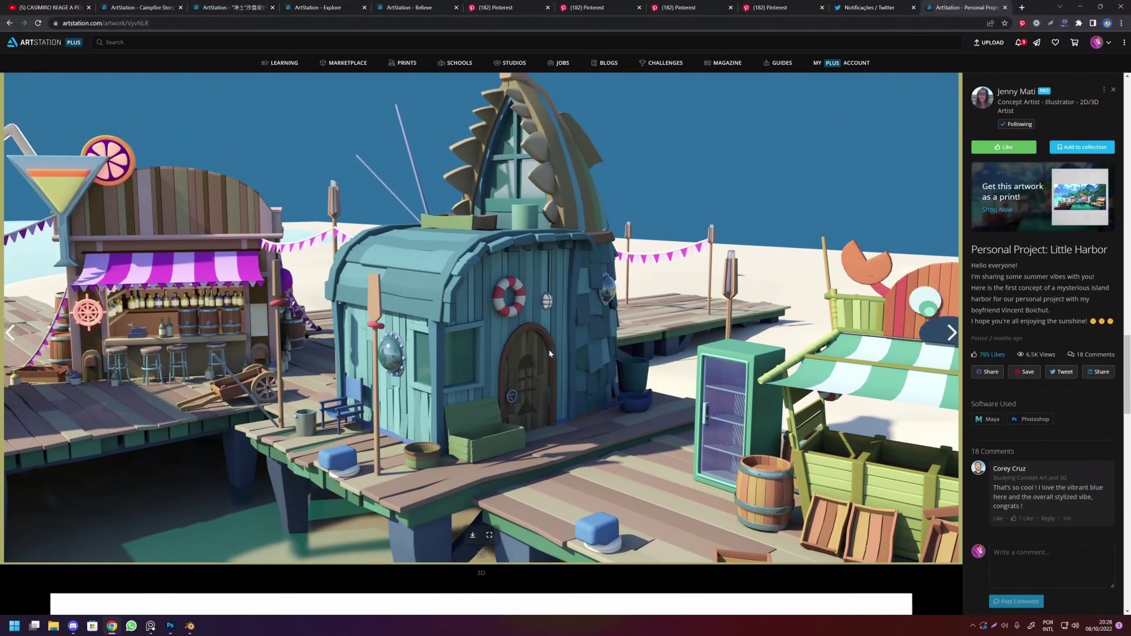
scroll(475, 295, "down", 4)
scroll(475, 294, "down", 6)
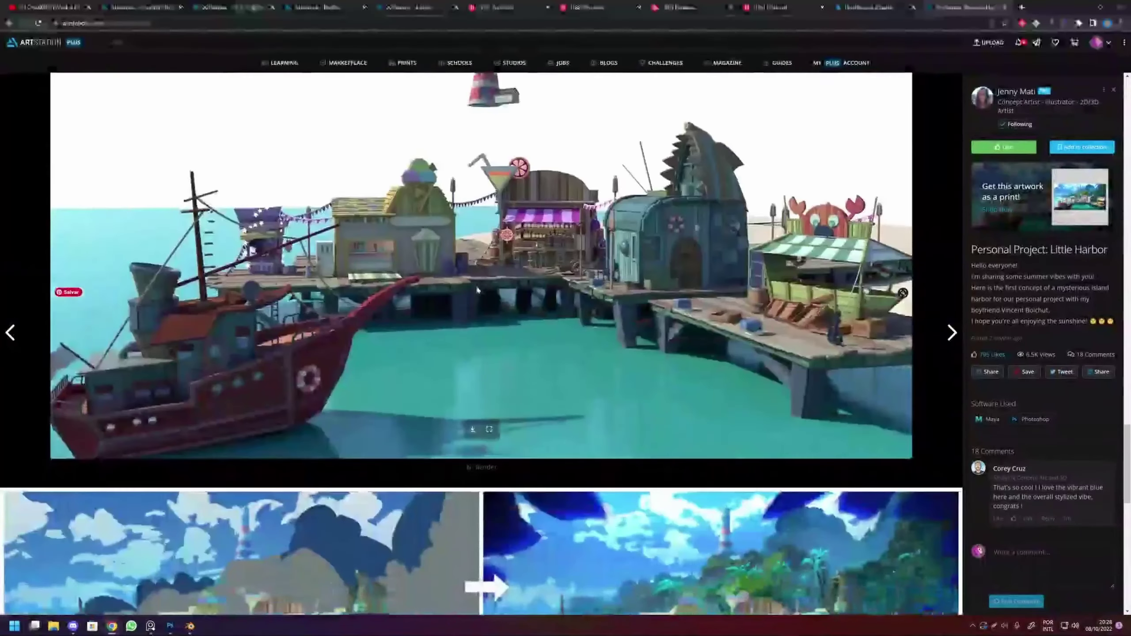
scroll(476, 284, "down", 6)
scroll(475, 285, "down", 6)
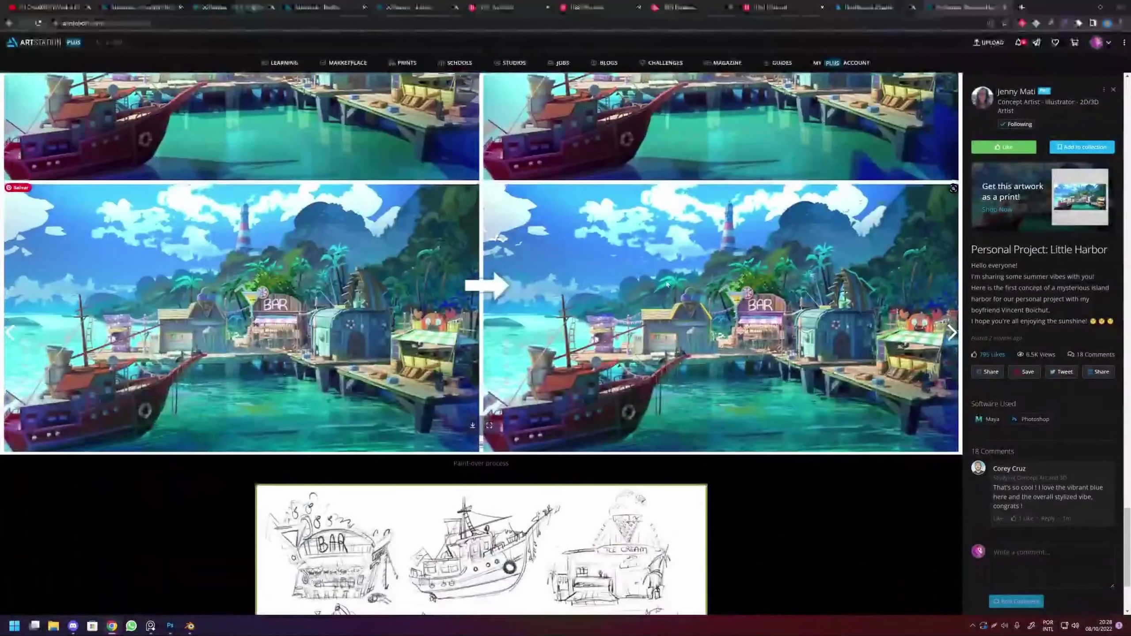
scroll(454, 361, "down", 1)
scroll(454, 361, "down", 1)
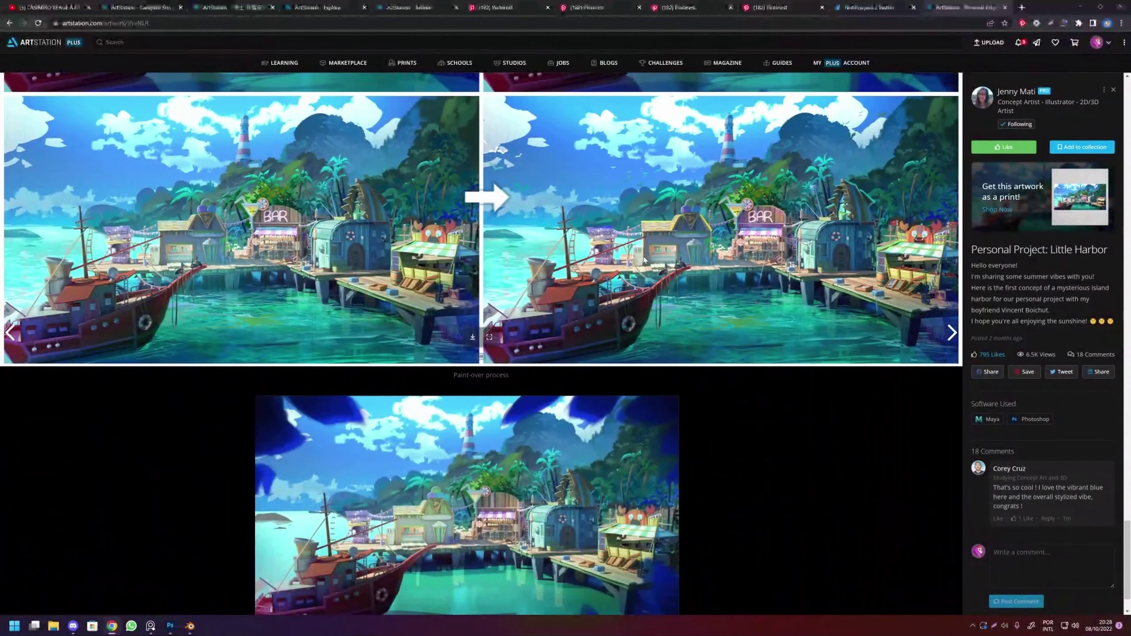
scroll(479, 314, "up", 1)
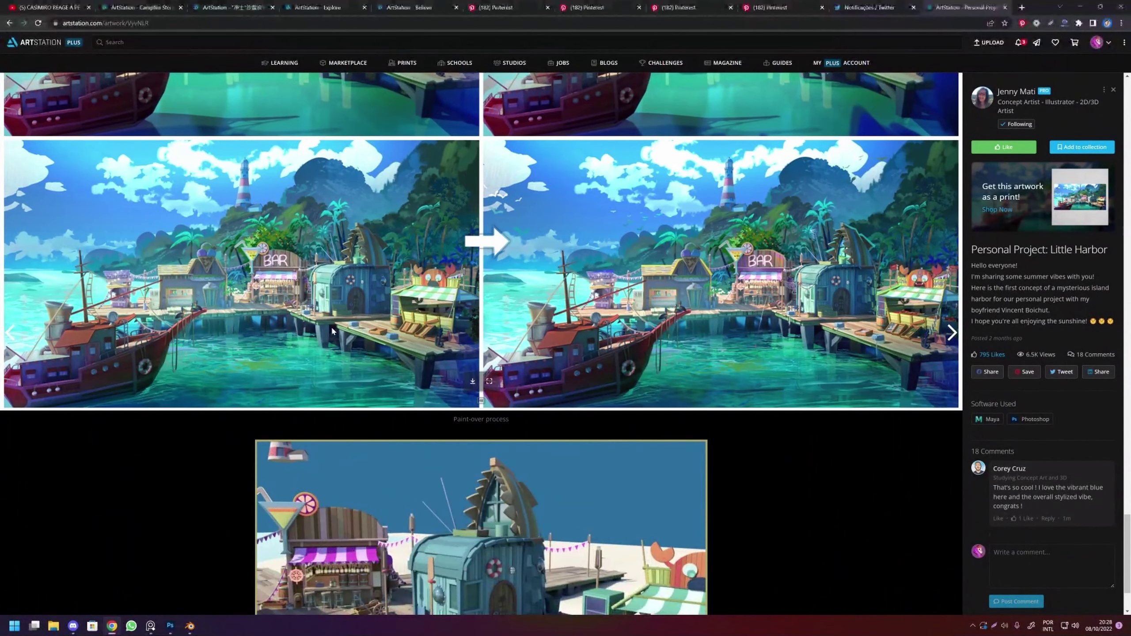
scroll(336, 289, "down", 2)
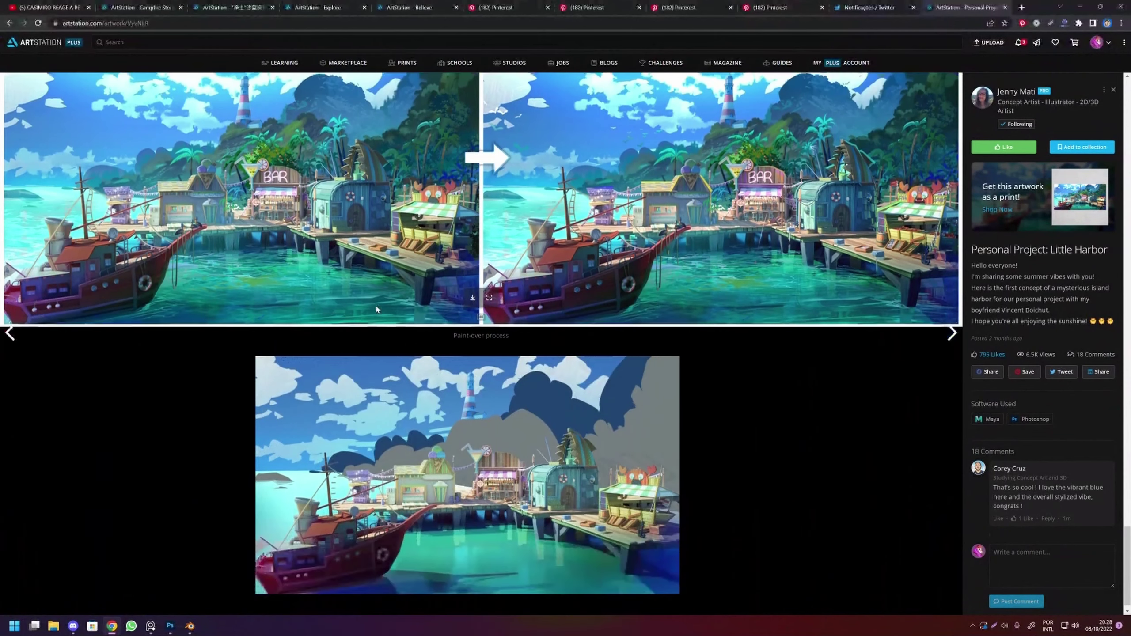
scroll(310, 315, "up", 2)
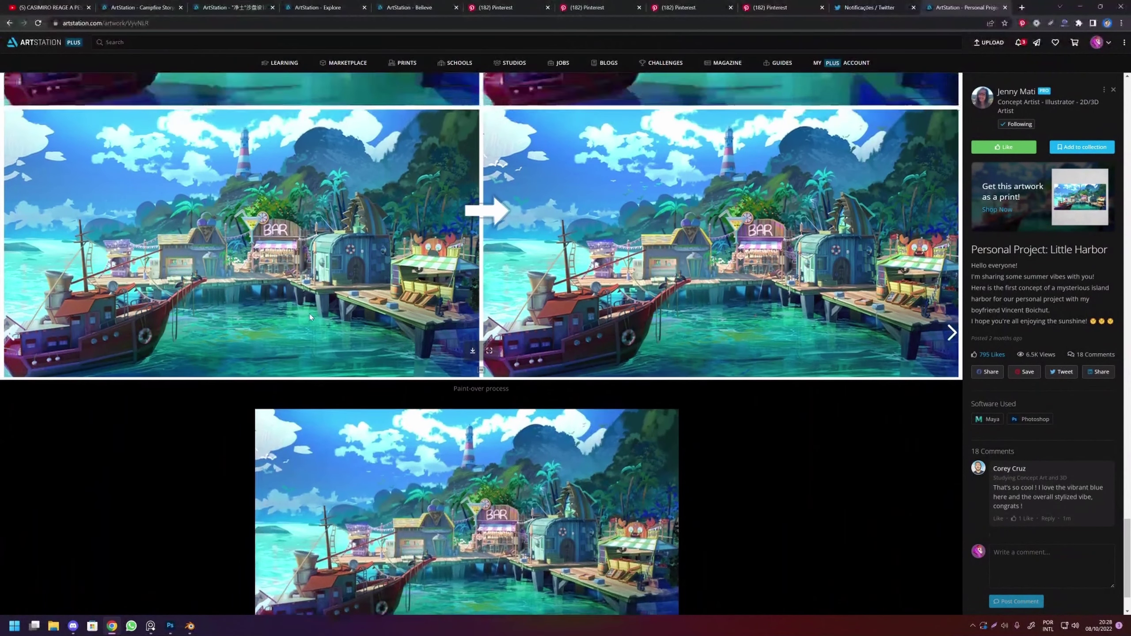
scroll(252, 364, "down", 1)
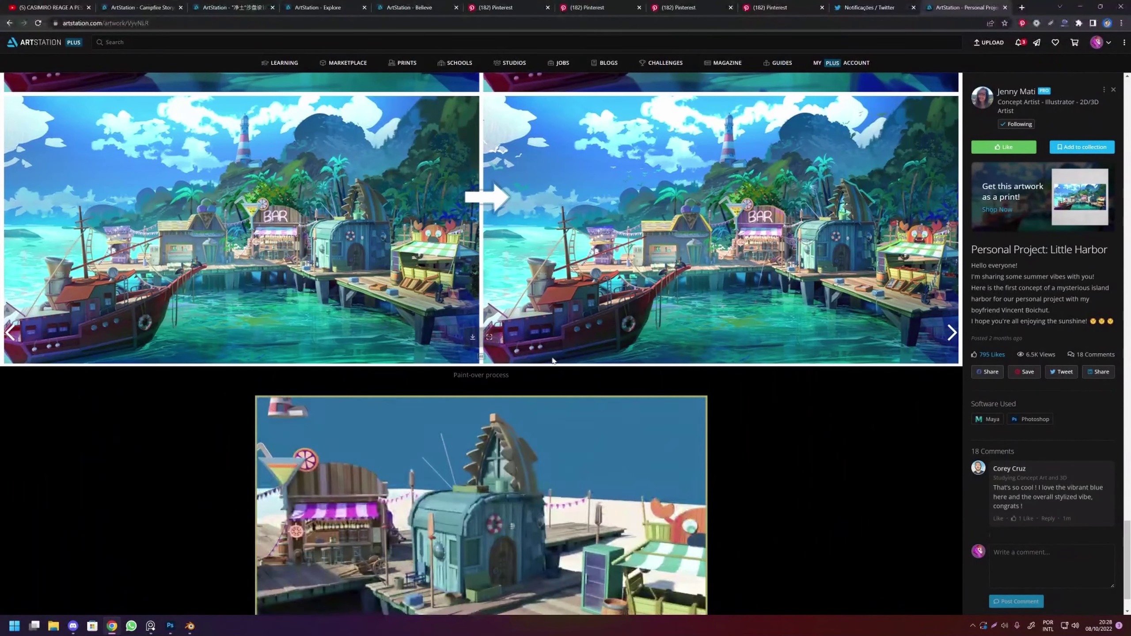
Return from Little Harbor to the artist's portfolio, then open your own account menu.
left_click(1002, 94)
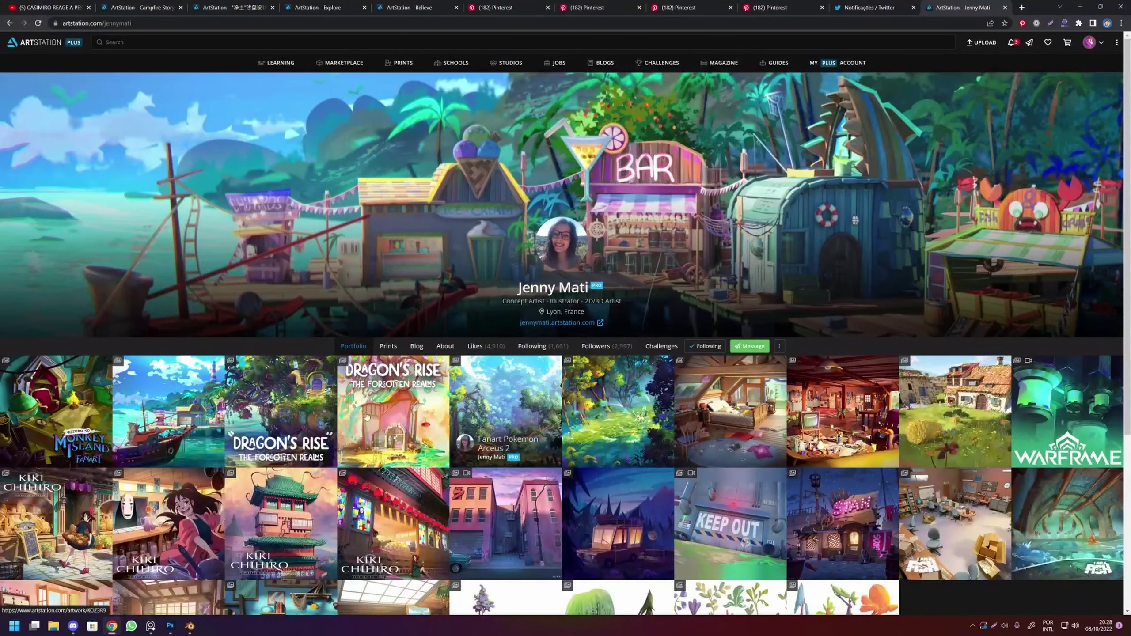
scroll(349, 457, "down", 2)
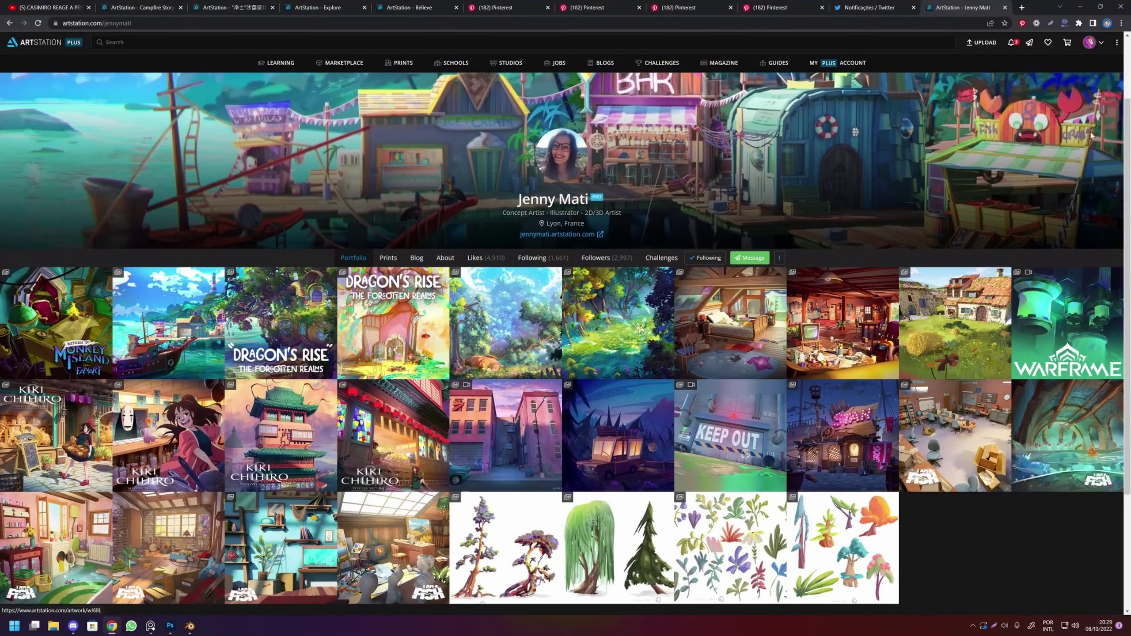
mouse_move(1089, 43)
left_click(1027, 76)
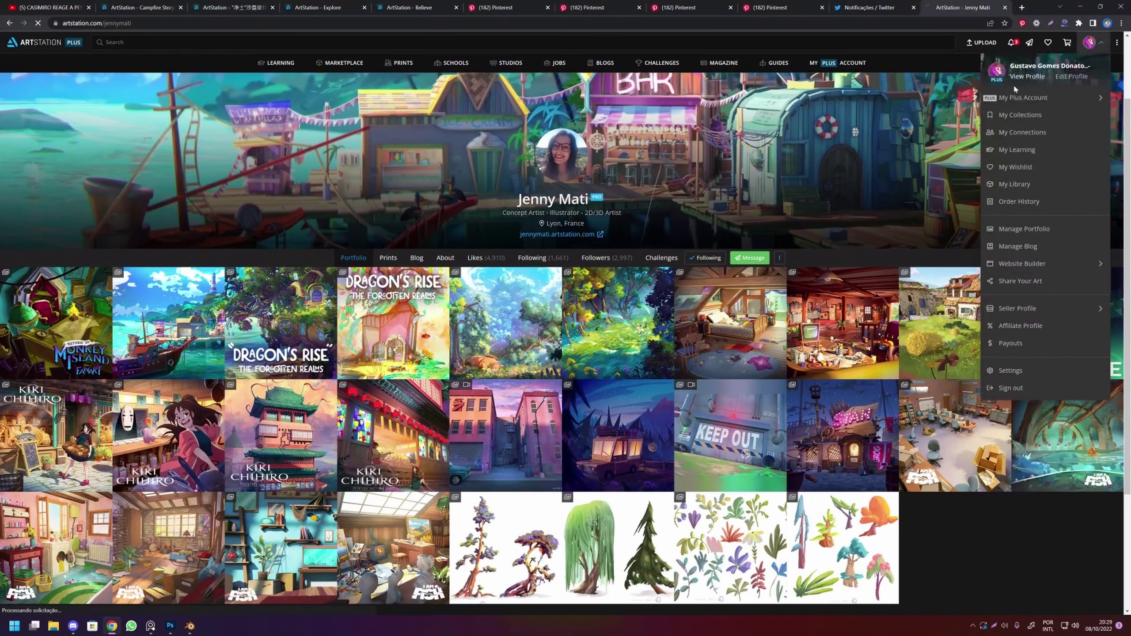
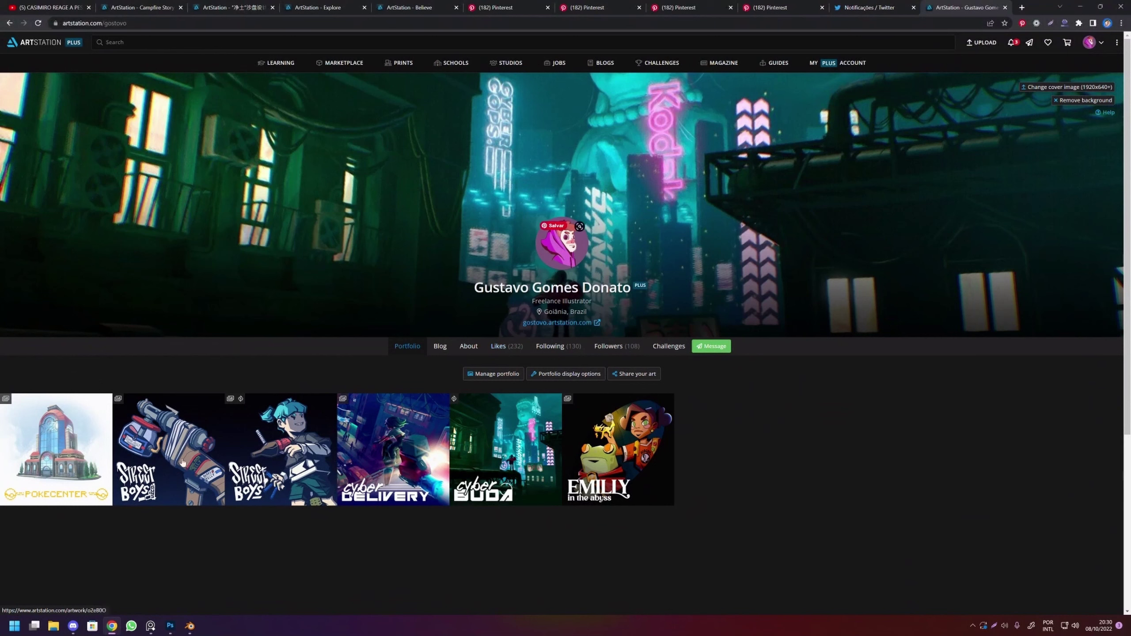
Leave the ArtStation page in Chrome and bring the Blender cottage scene forward.
left_click(62, 617)
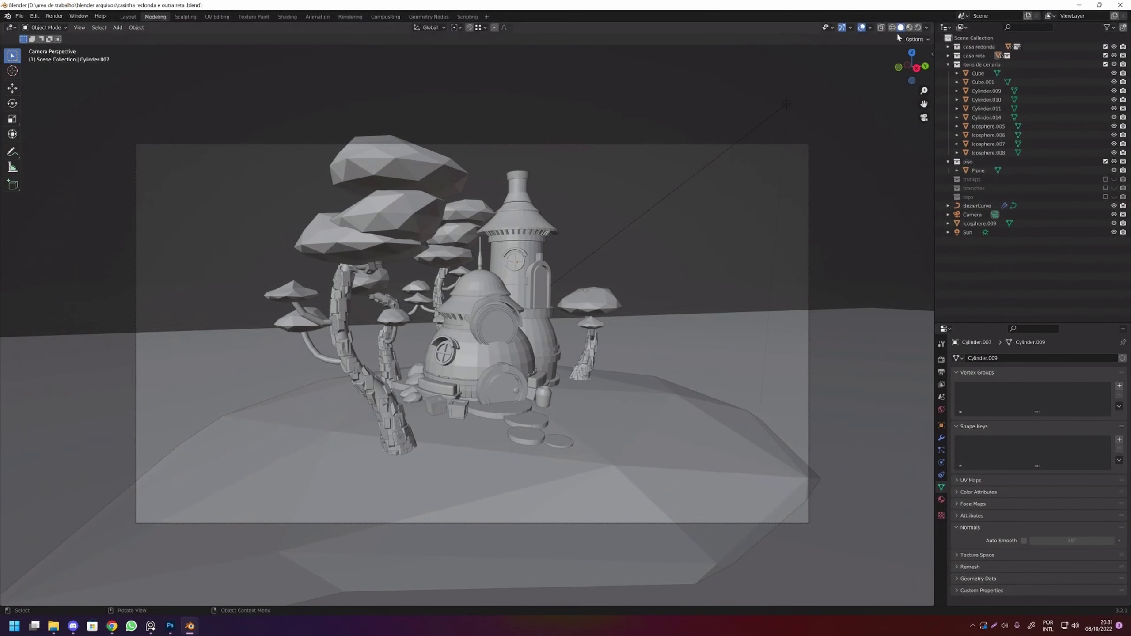
Show the island in Rendered shading with the render engine changed from Cycles to Eevee.
key("z")
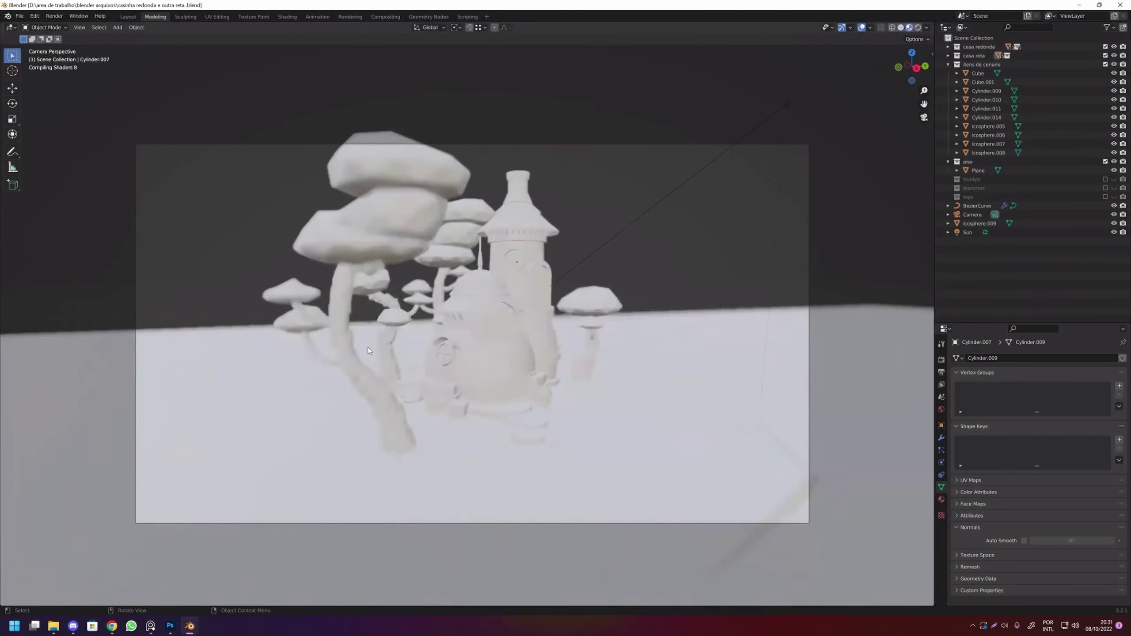
left_click(918, 34)
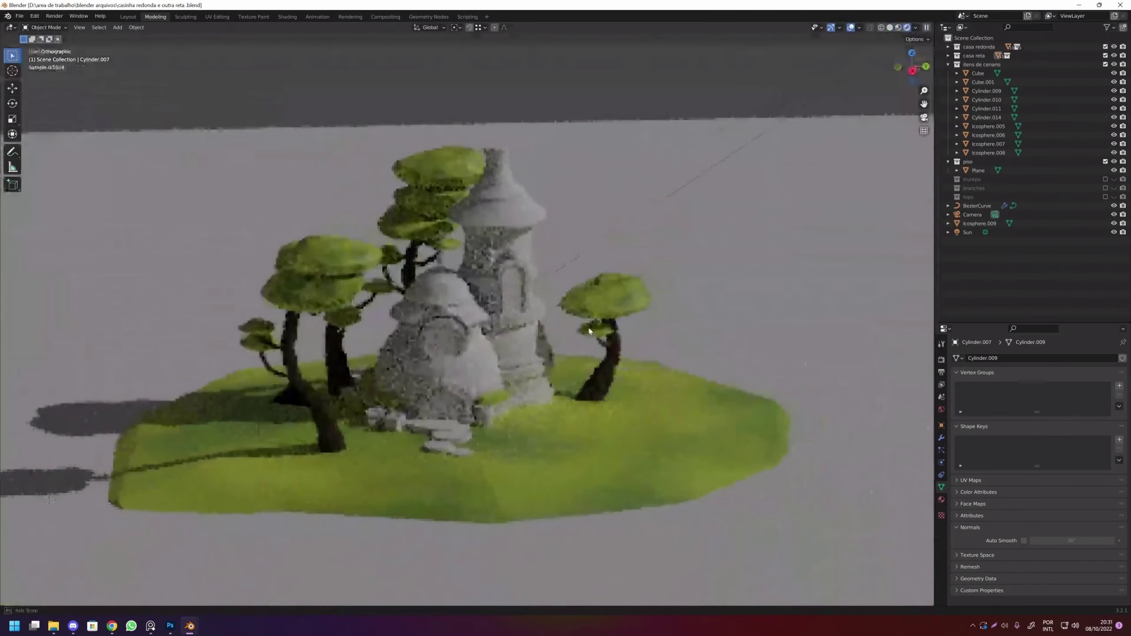
left_click(941, 437)
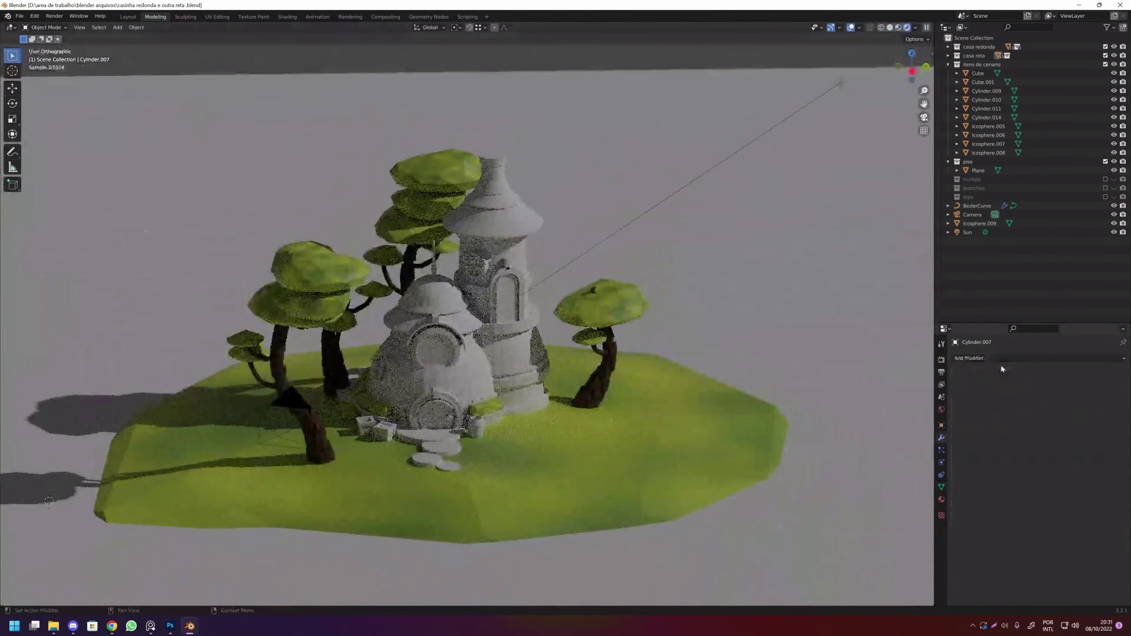
left_click(941, 359)
left_click(1060, 359)
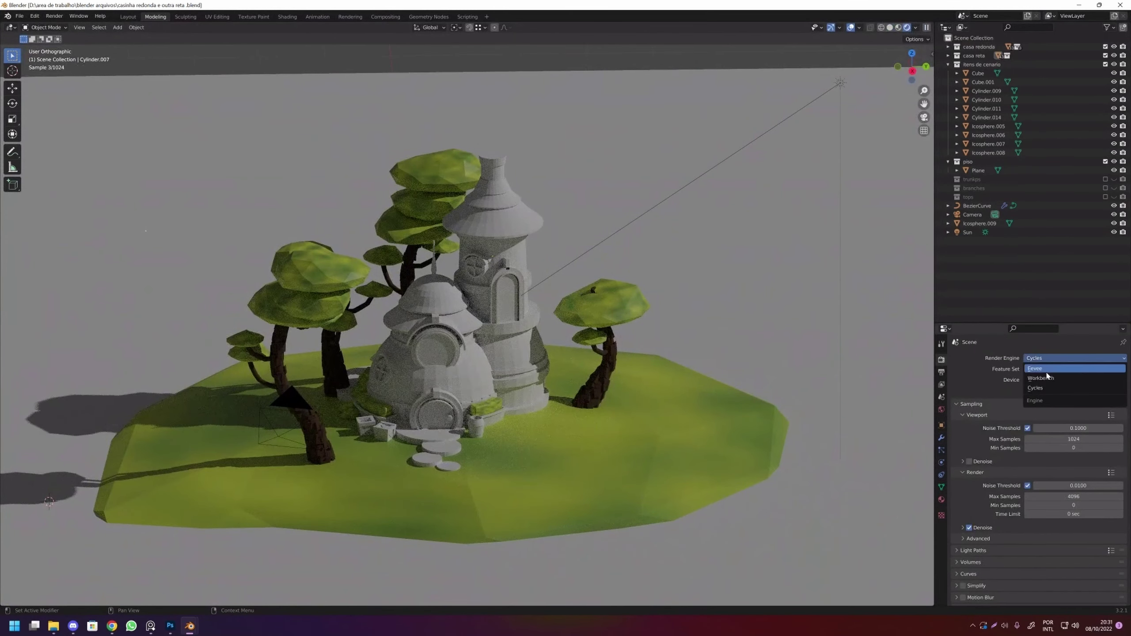
key("Return")
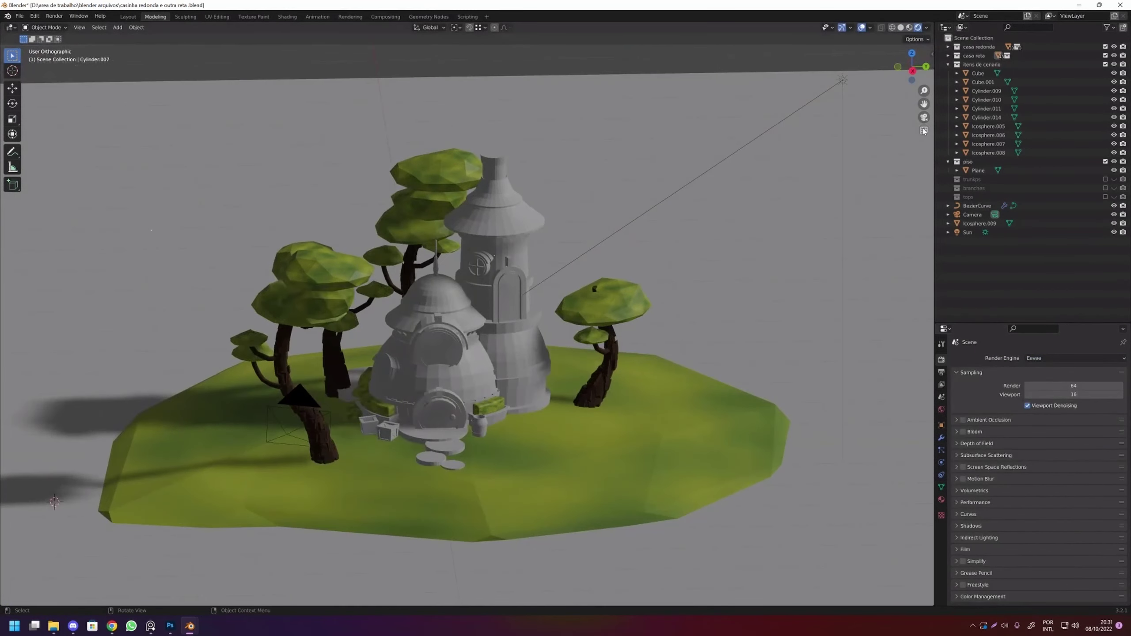
key("KP_5")
Zoom and orbit around the rendered island, selecting one of the geometry-node trees.
scroll(512, 369, "up", 3)
scroll(475, 369, "up", 3)
scroll(475, 368, "down", 5)
scroll(342, 337, "down", 1)
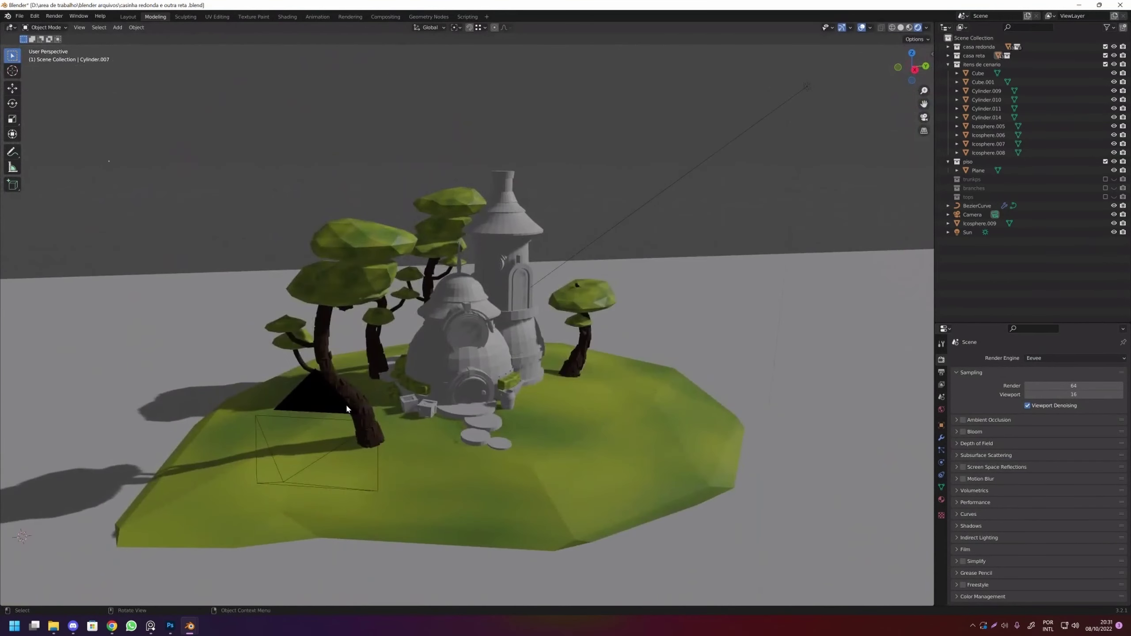
left_click(331, 314)
mouse_move(331, 313)
left_mouse_down()
mouse_move(341, 325)
mouse_move(292, 325)
mouse_move(464, 350)
mouse_move(446, 331)
left_mouse_up()
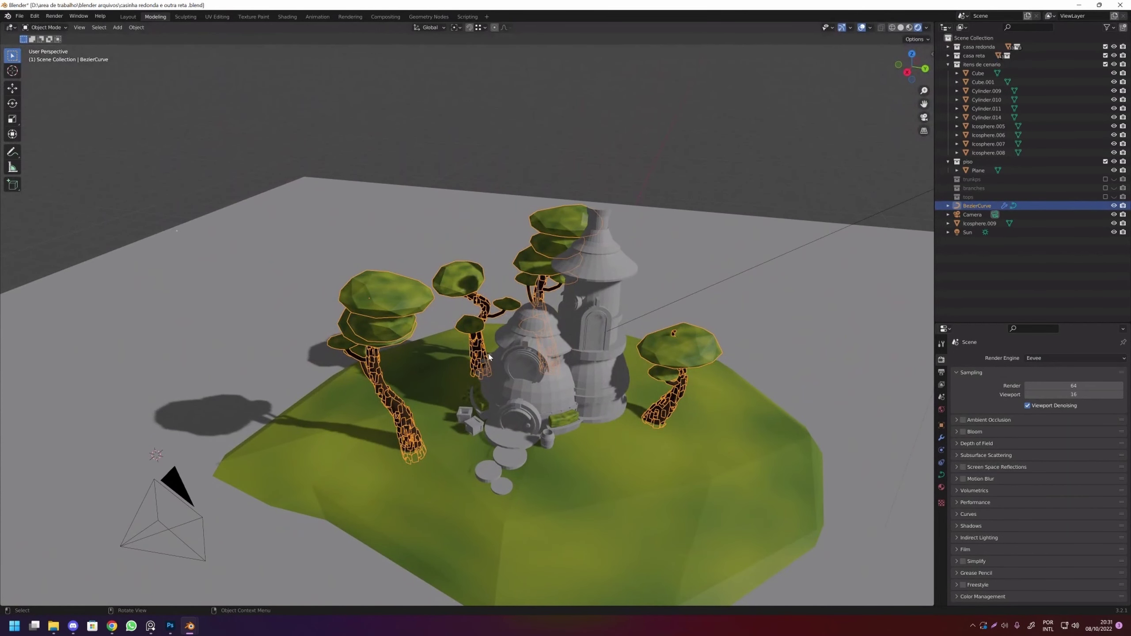
mouse_move(488, 389)
left_mouse_down()
mouse_move(475, 403)
mouse_move(617, 394)
left_mouse_up()
scroll(613, 405, "up", 2)
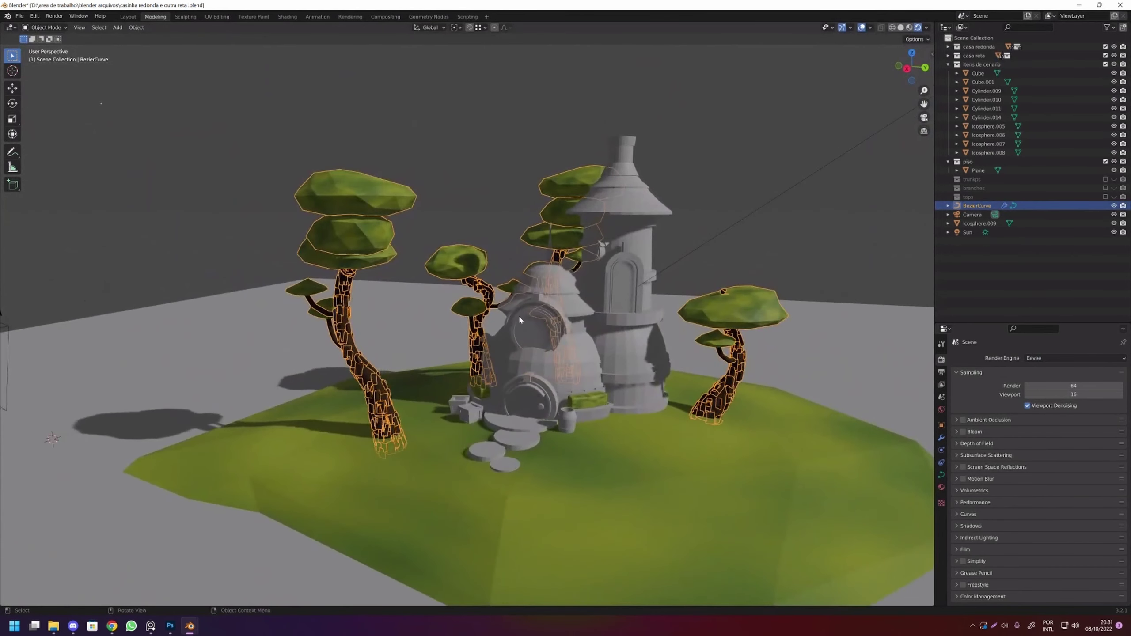
left_click_drag(521, 431, 485, 431)
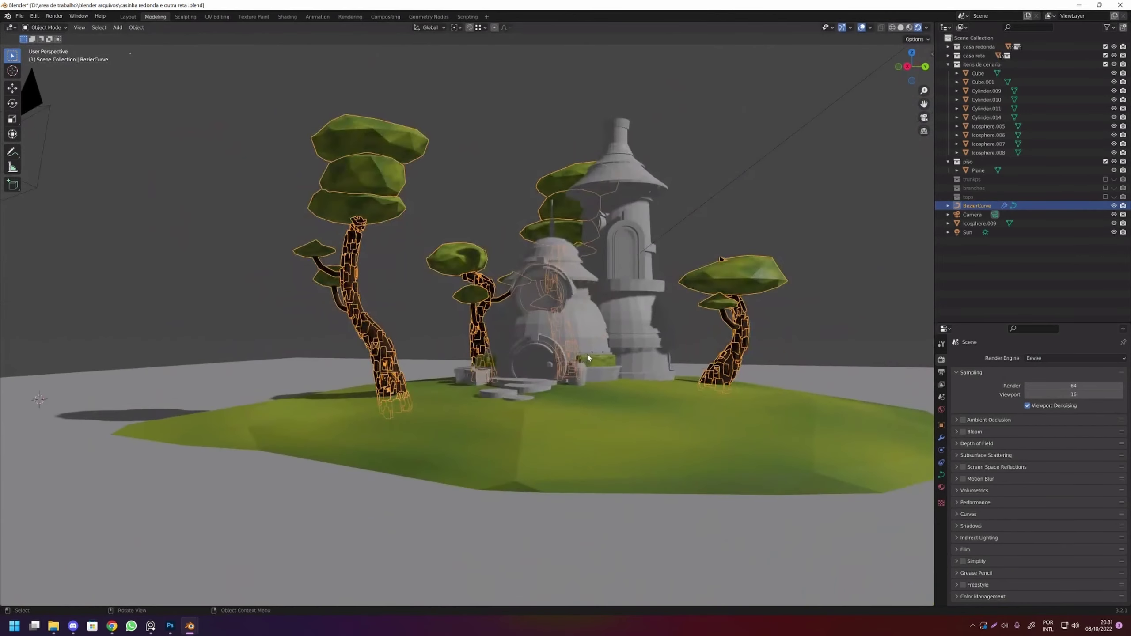
left_click_drag(581, 371, 259, 346)
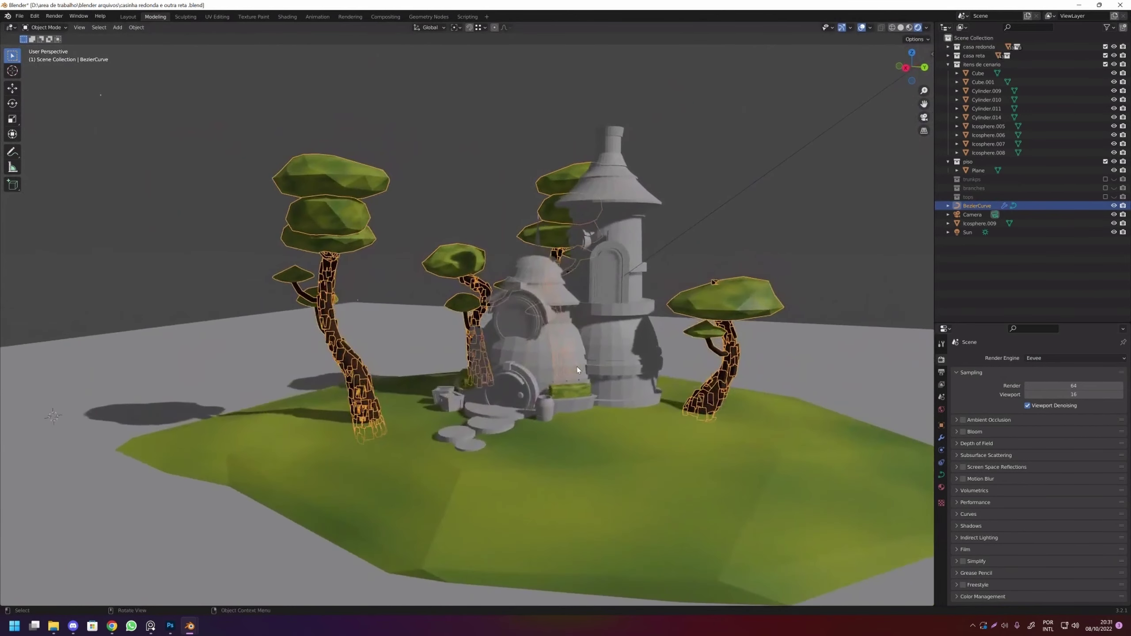
In Edit Mode, draw two new tree curves: one on the right grass, one tall beside the house.
key("Tab")
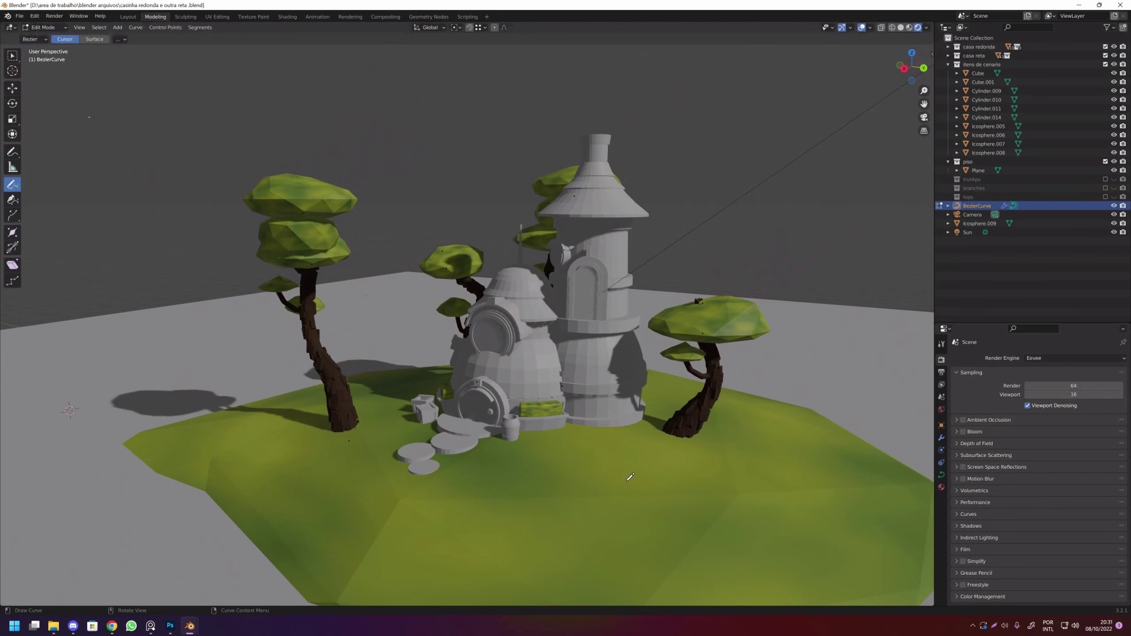
mouse_move(631, 481)
left_mouse_down()
mouse_move(676, 239)
mouse_move(733, 212)
left_mouse_up()
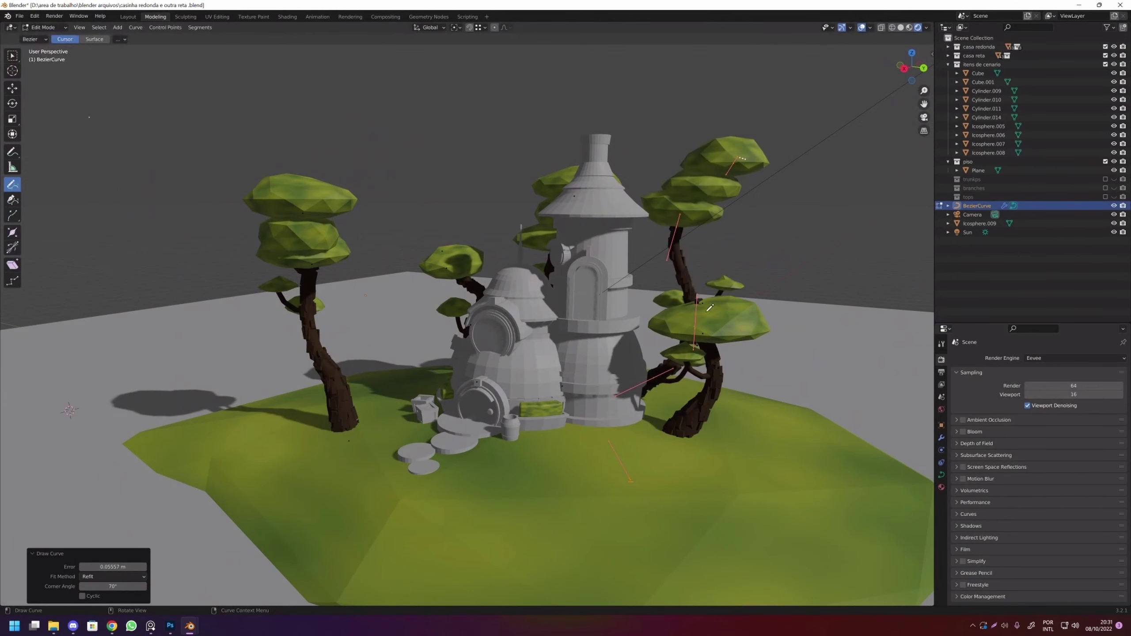
left_click_drag(825, 373, 416, 384)
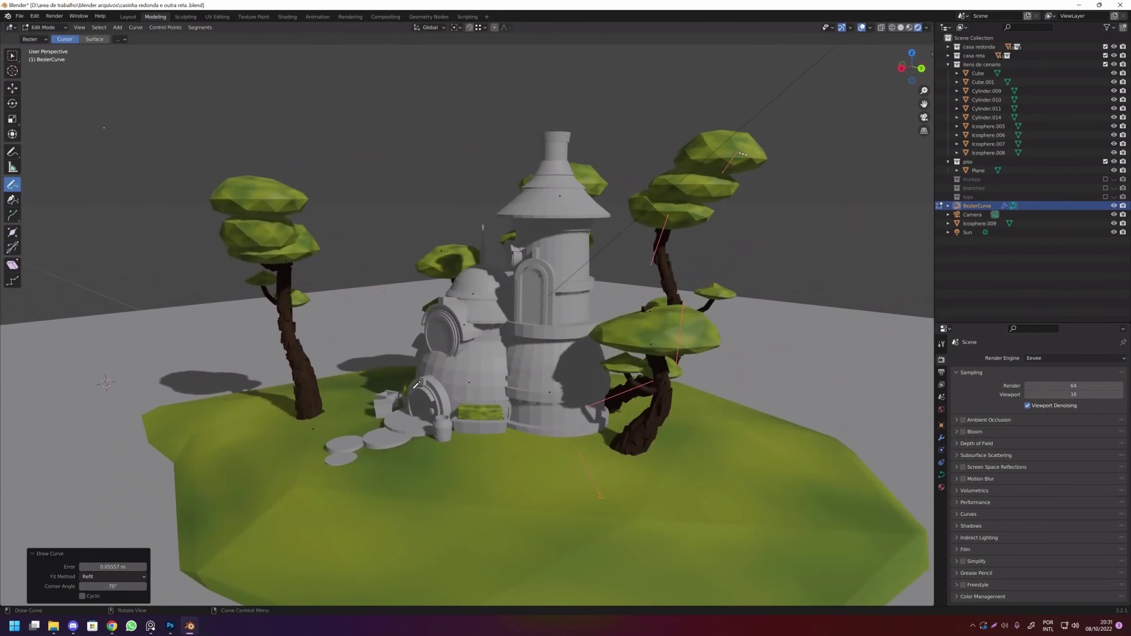
left_click_drag(417, 476, 379, 59)
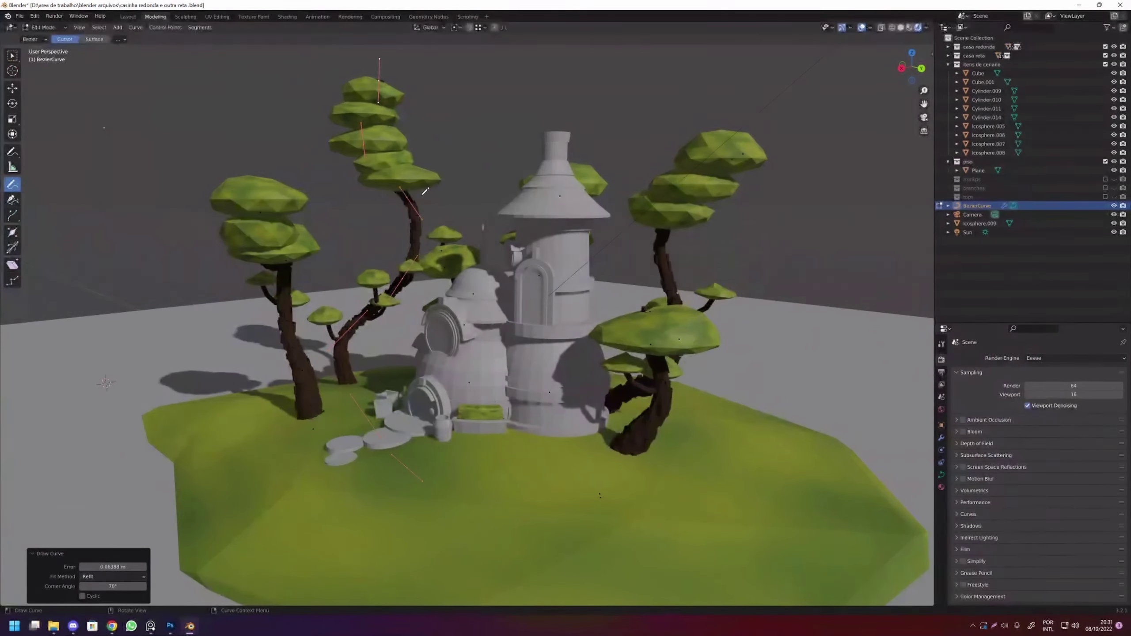
Move the tall tree's top point along X, then reposition its crown further left.
left_click(12, 88)
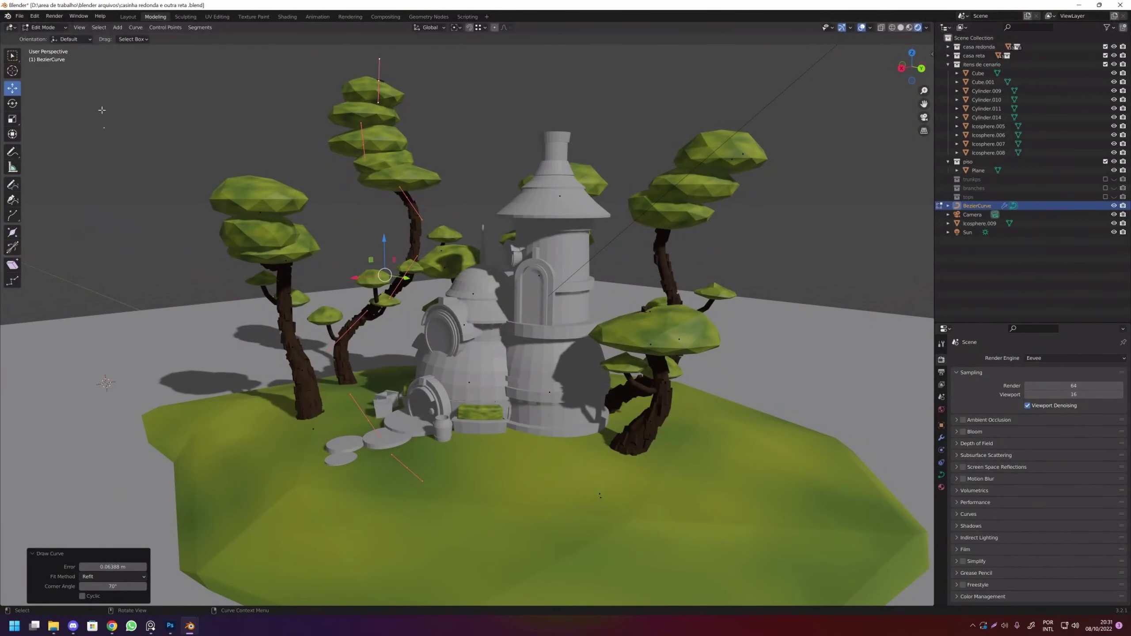
left_click(399, 187)
key("g")
key("x")
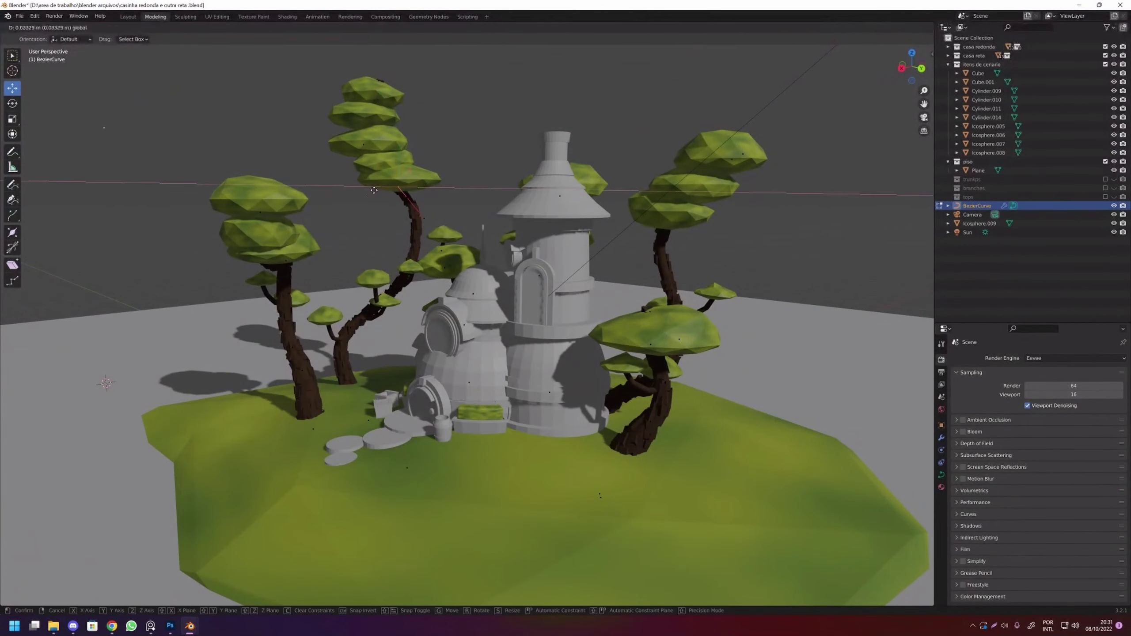
left_click(386, 181)
key("g")
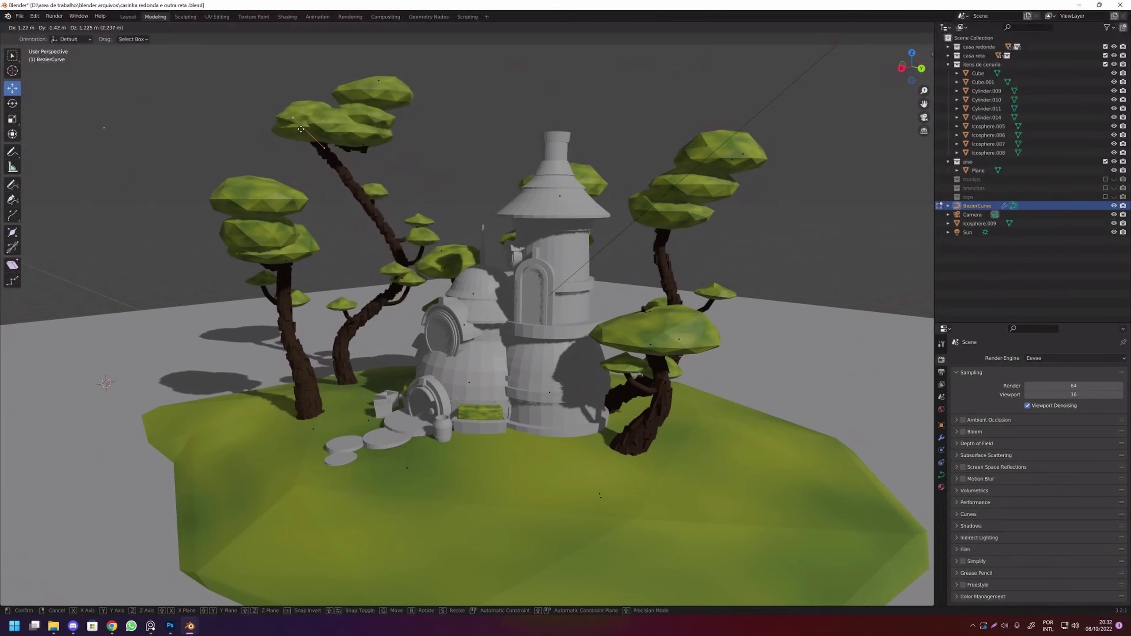
left_click(298, 123)
left_click_drag(471, 158, 413, 257)
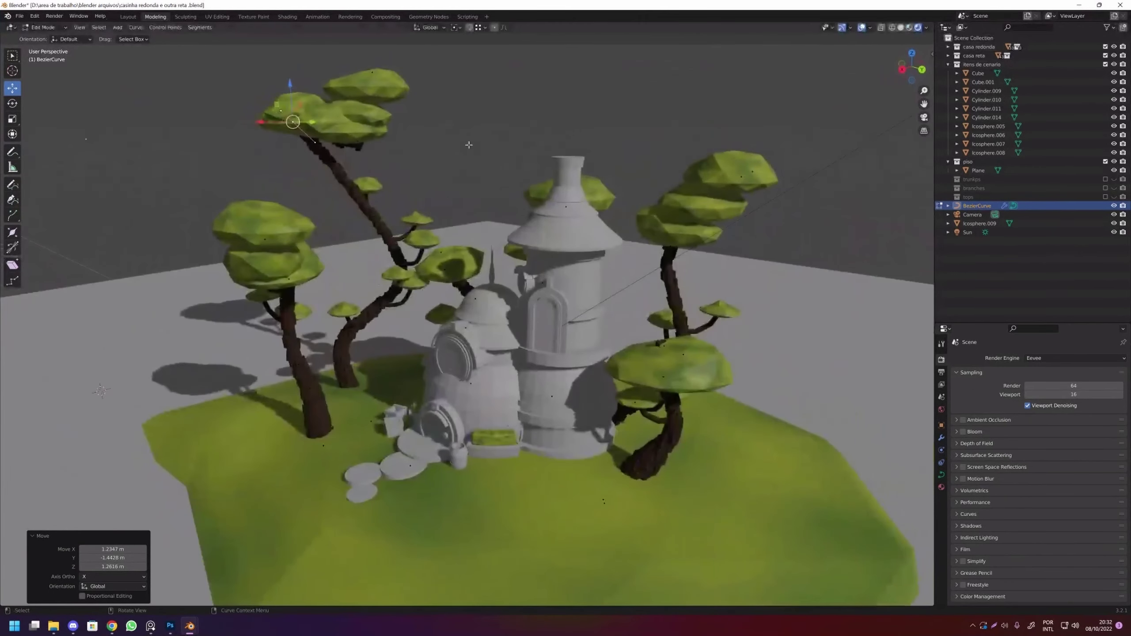
left_click_drag(213, 607, 213, 605)
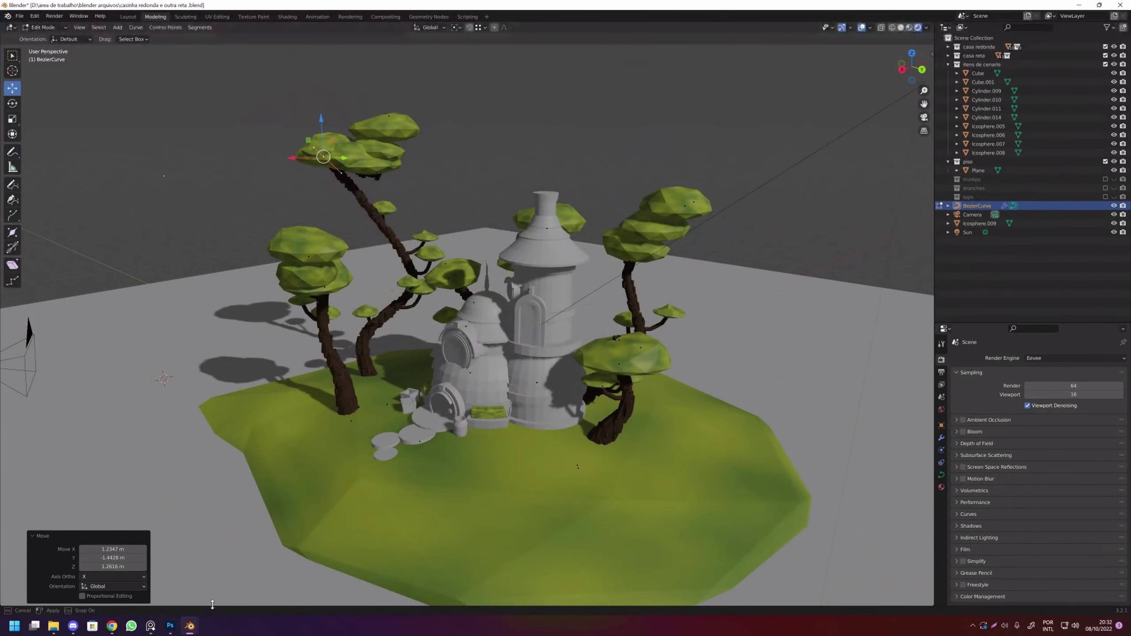
left_click_drag(238, 423, 238, 423)
Open the trees' Geometry Nodes graph and enlarge the node editor above the viewport.
left_click(128, 16)
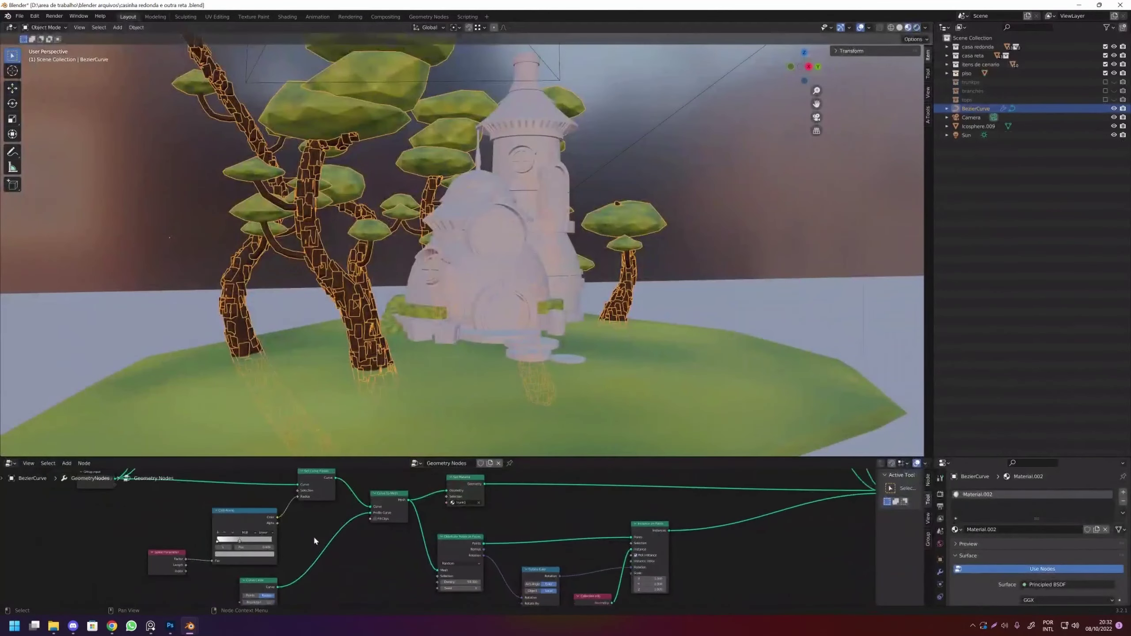
scroll(313, 536, "down", 2)
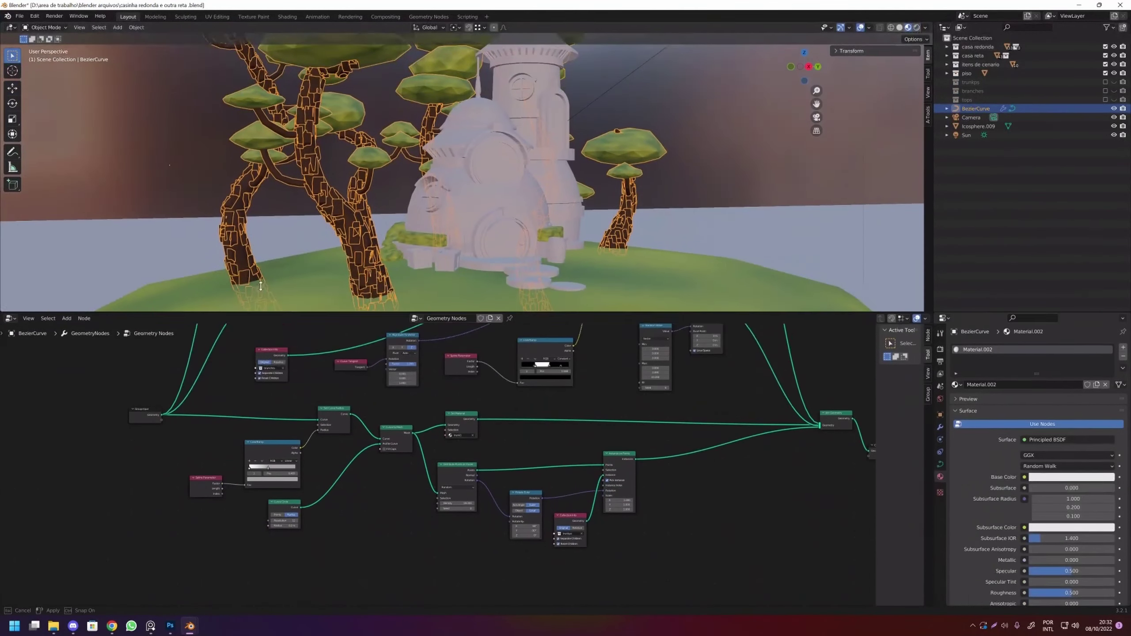
left_click_drag(241, 457, 242, 224)
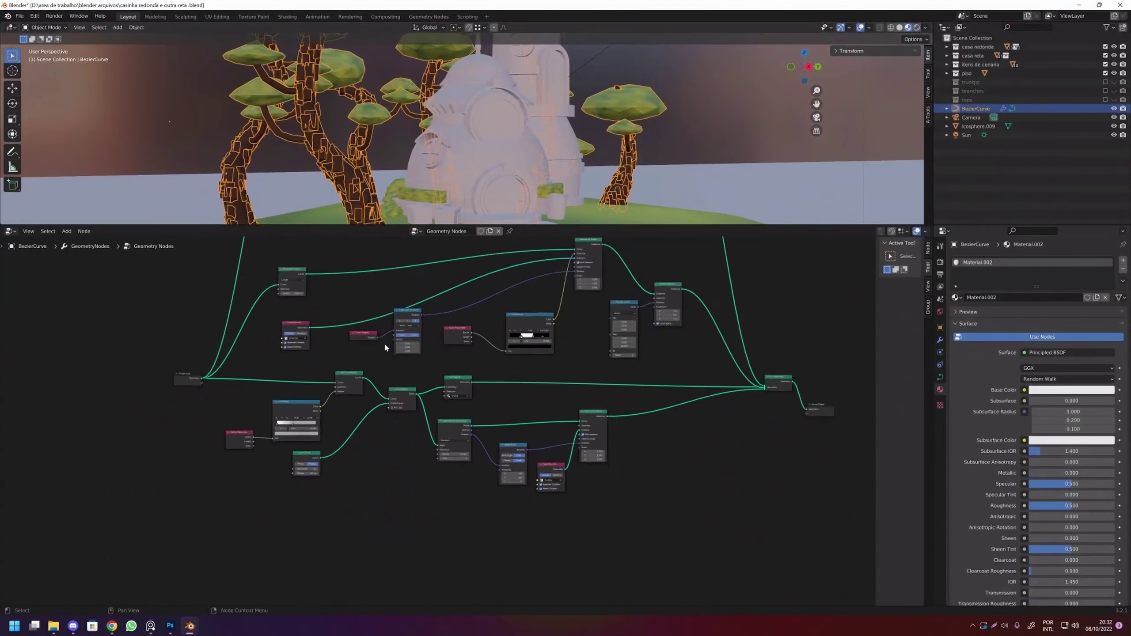
scroll(383, 342, "down", 3)
scroll(385, 415, "down", 3)
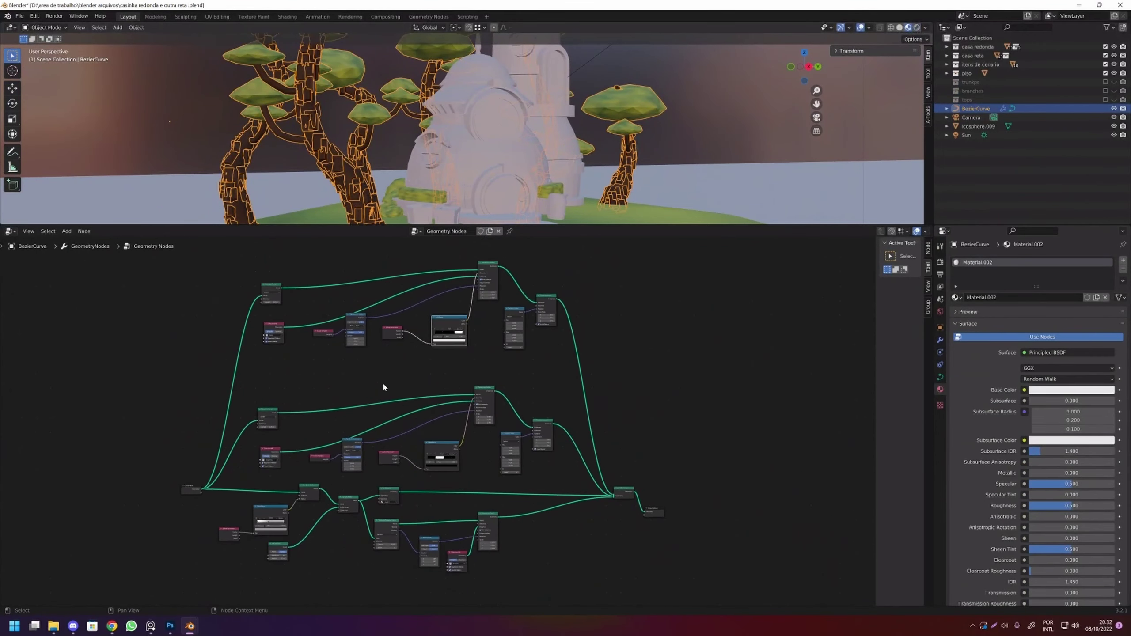
left_click_drag(262, 268, 637, 377)
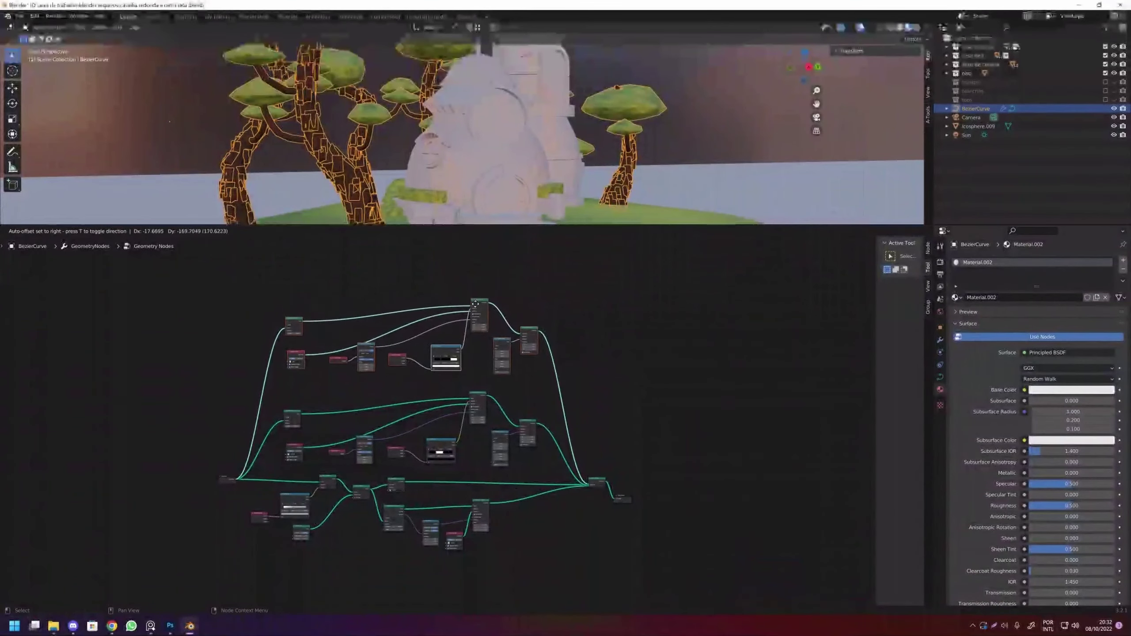
scroll(419, 518, "up", 1)
scroll(418, 518, "up", 2)
scroll(410, 512, "down", 1)
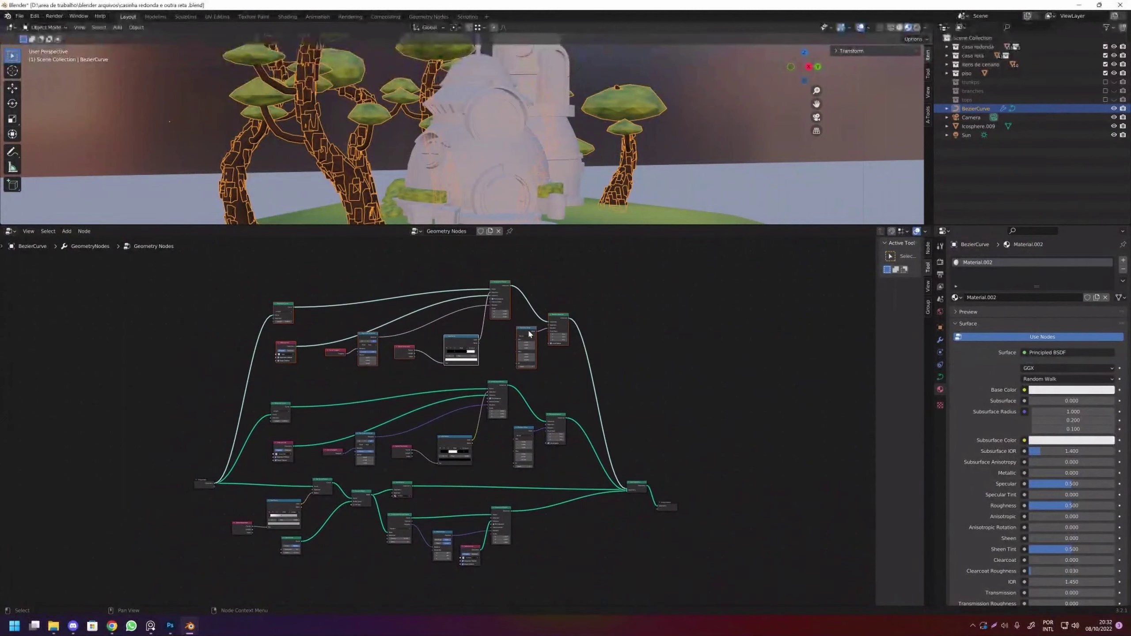
Box-select the top, middle and bottom rows of nodes to inspect them.
scroll(270, 380, "up", 1)
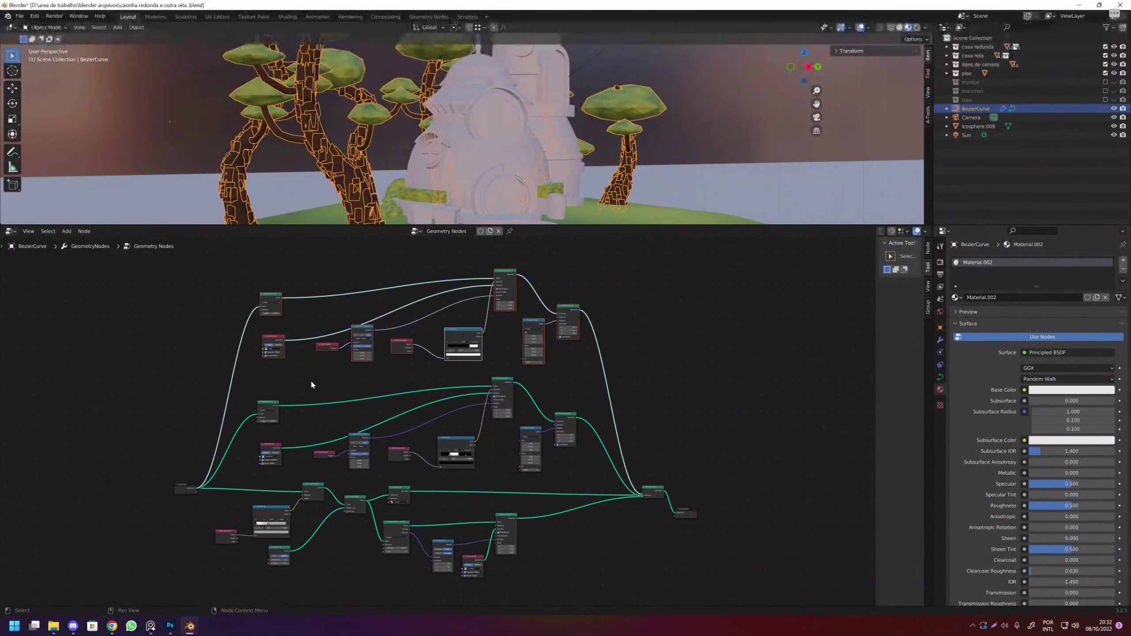
left_click_drag(277, 375, 578, 437)
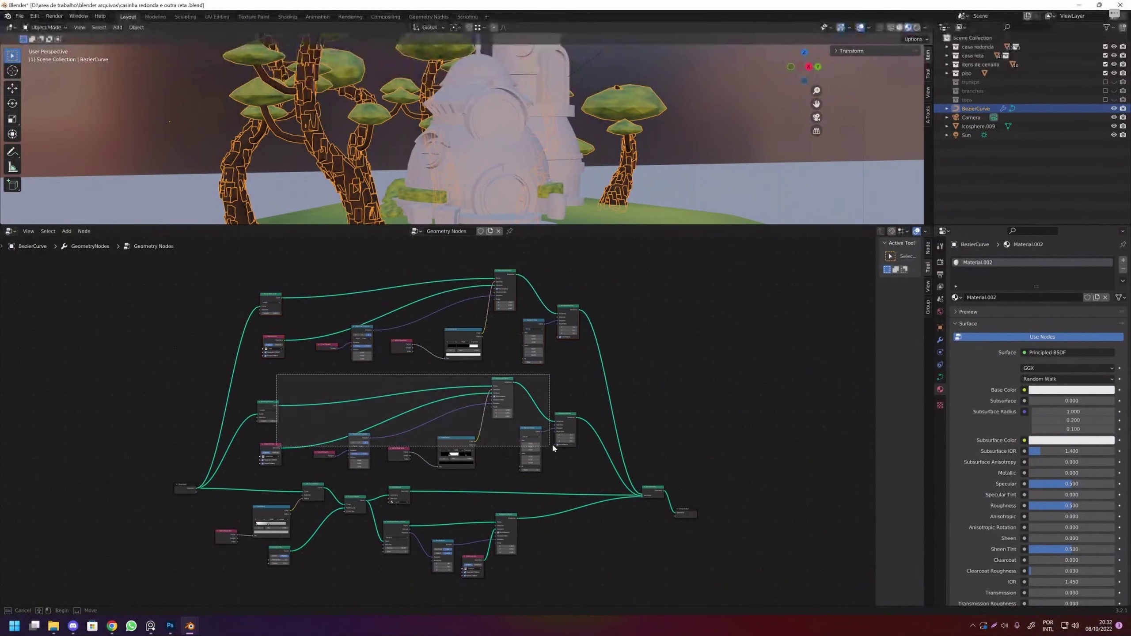
scroll(413, 312, "up", 2)
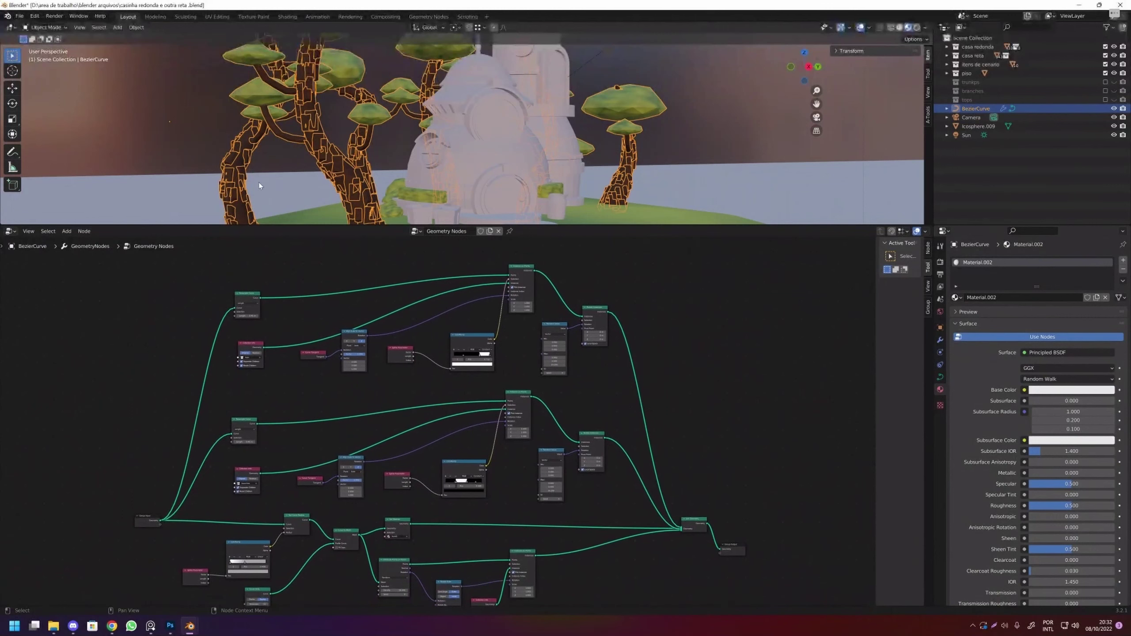
left_click_drag(216, 266, 638, 379)
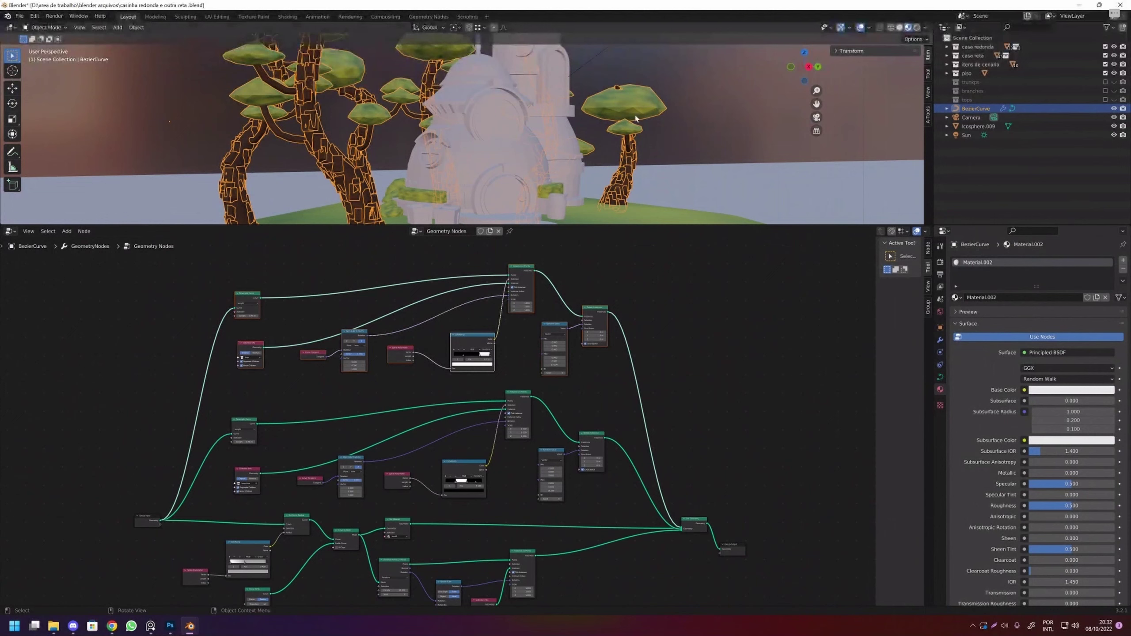
left_click_drag(233, 402, 606, 487)
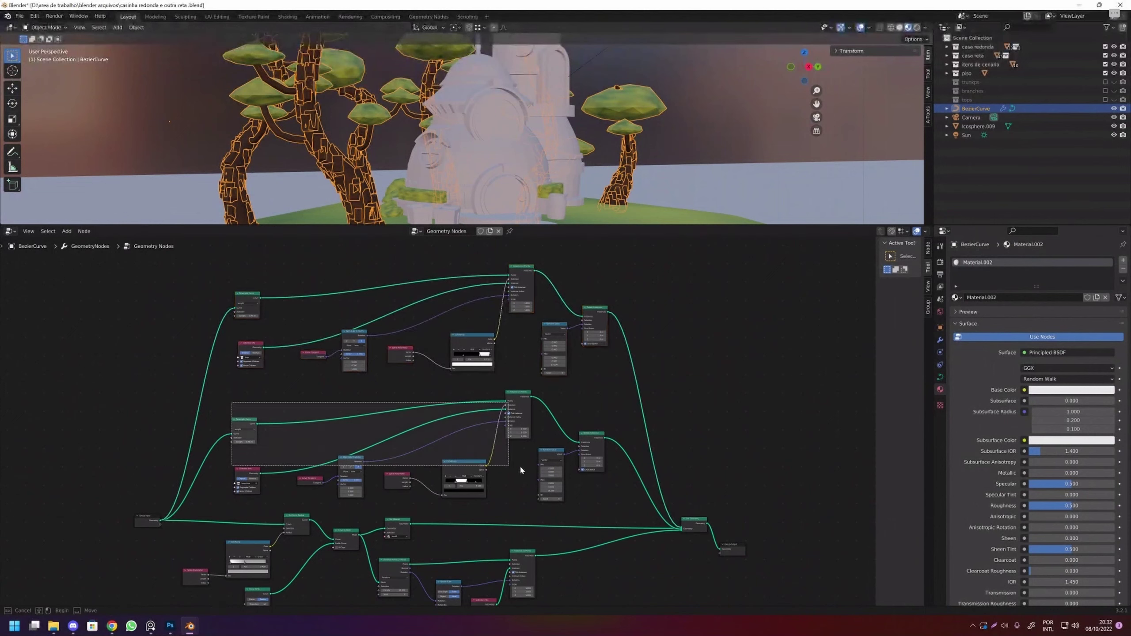
left_click_drag(478, 202, 378, 162)
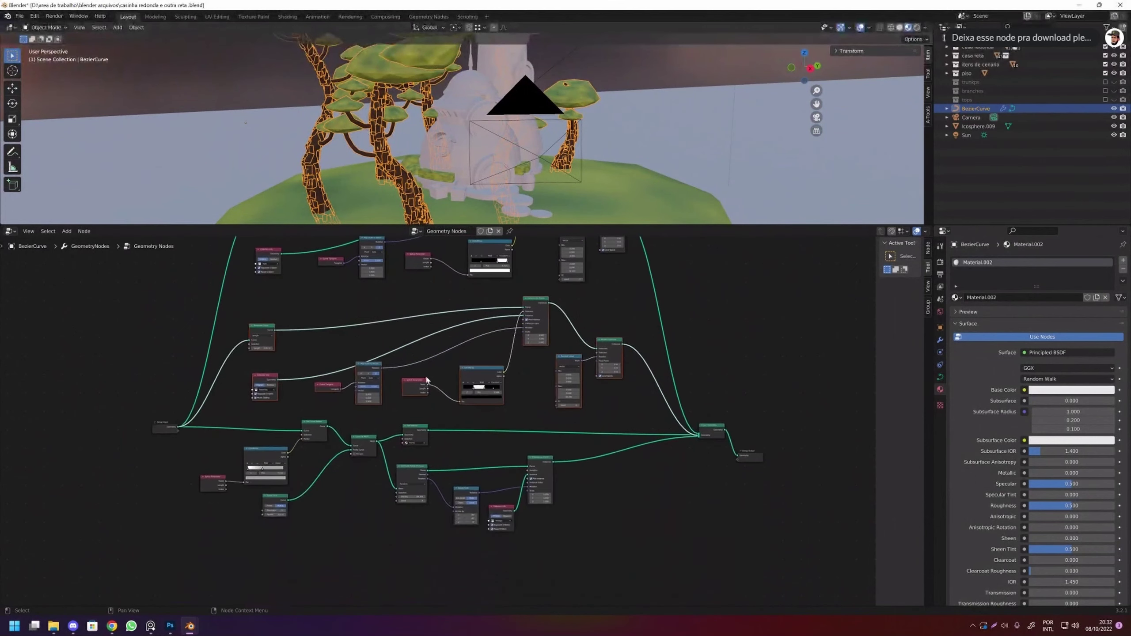
left_click_drag(216, 418, 568, 549)
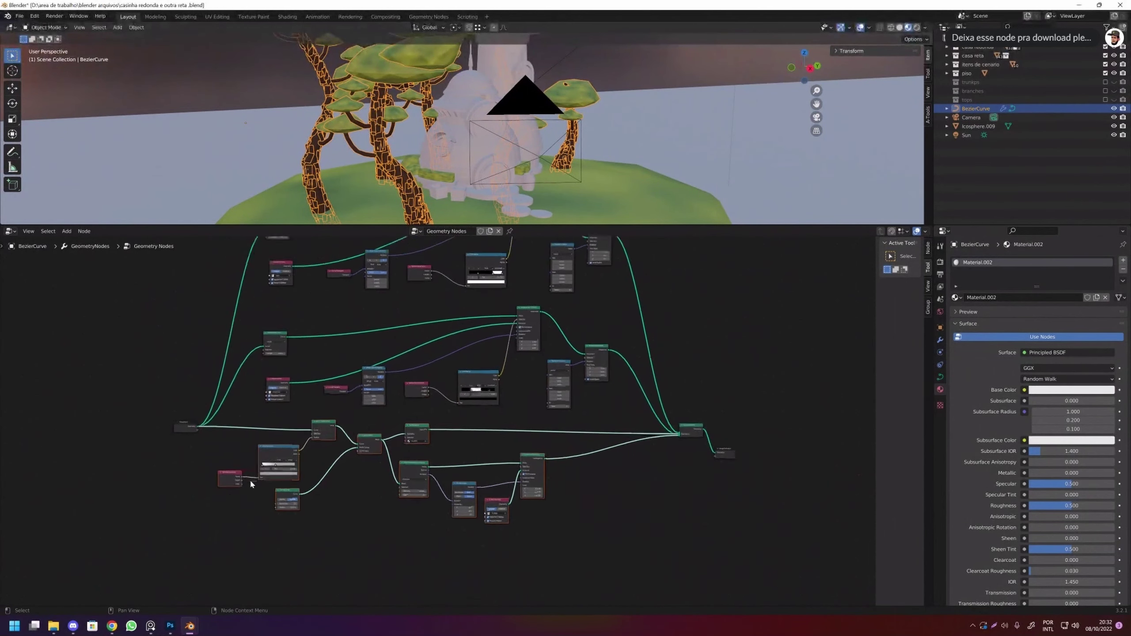
scroll(250, 475, "up", 3)
scroll(485, 497, "up", 1)
scroll(434, 250, "up", 1)
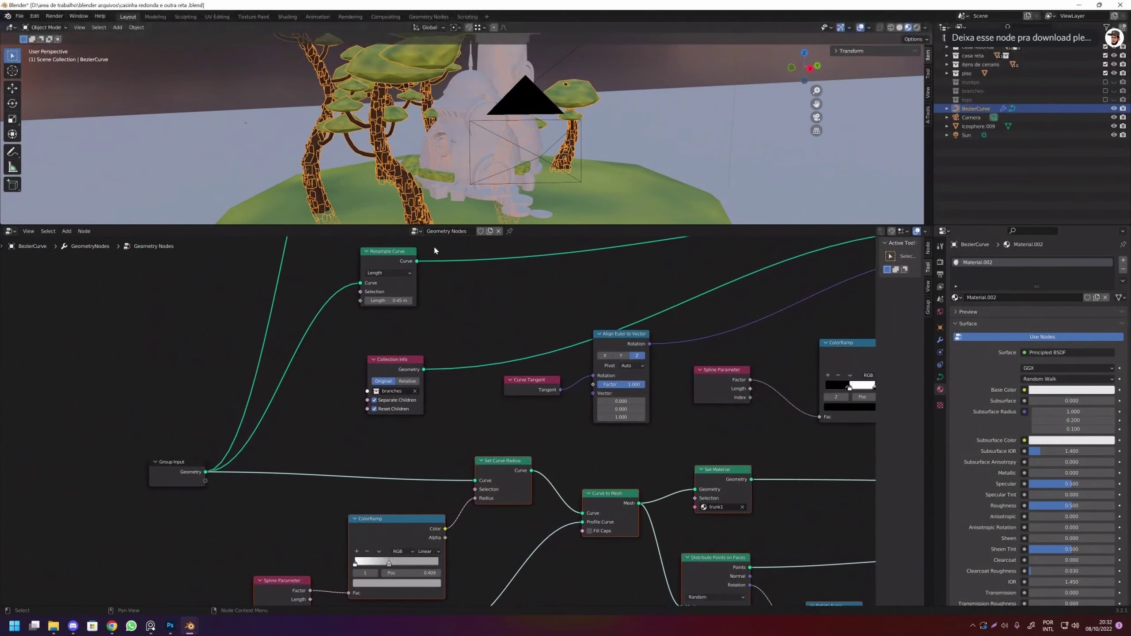
Drag the trunk-radius ColorRamp stops to 0.633 and 0.482 to change the trunk taper.
left_click_drag(394, 224, 395, 382)
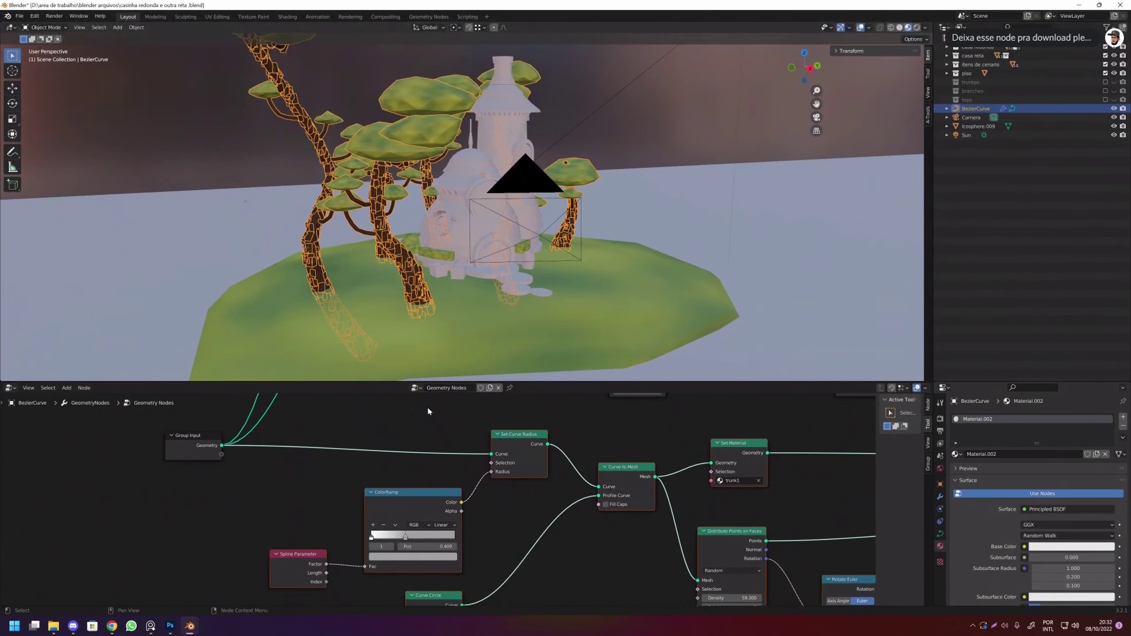
left_click_drag(406, 539, 424, 537)
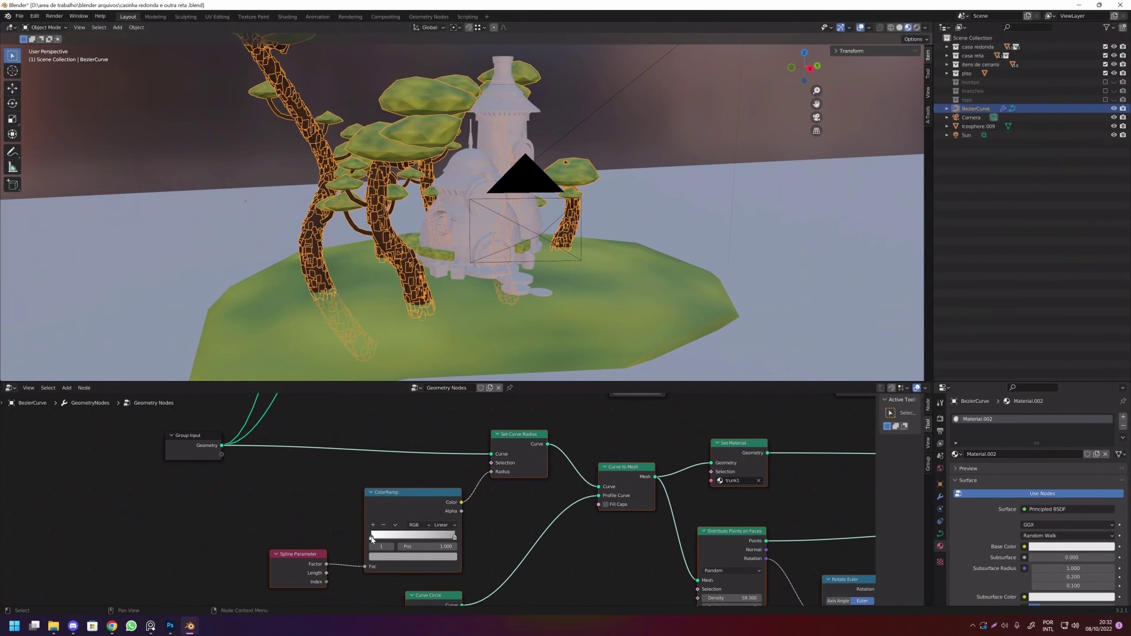
mouse_move(372, 538)
left_mouse_down()
mouse_move(418, 537)
mouse_move(337, 531)
left_mouse_up()
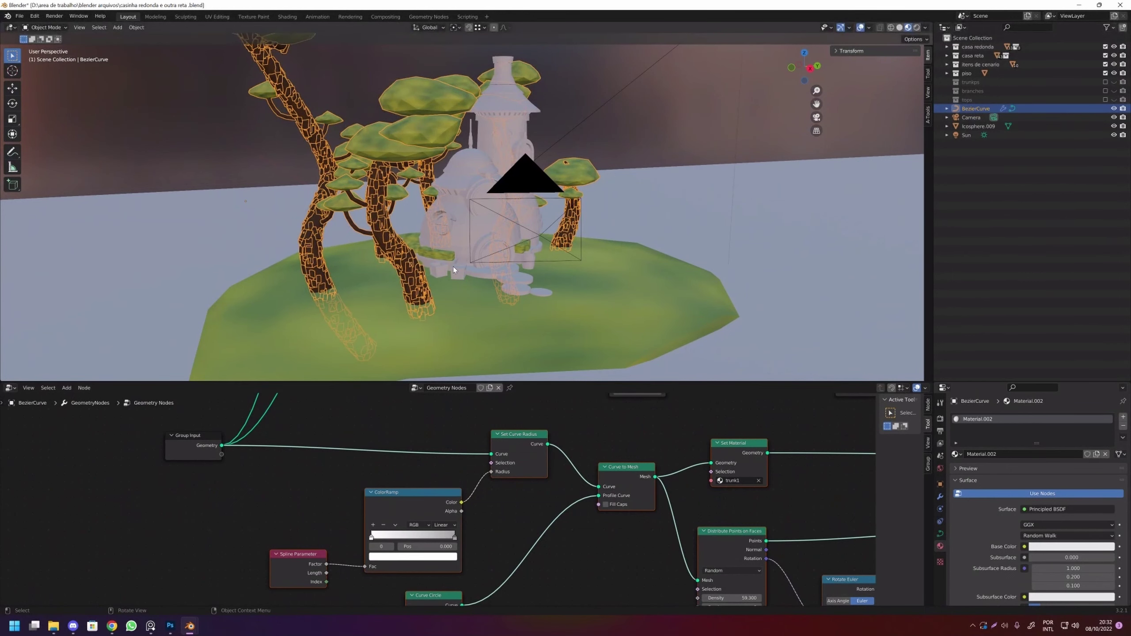
mouse_move(454, 269)
left_mouse_down()
mouse_move(460, 226)
mouse_move(494, 223)
left_mouse_up()
Close the cottage project and discard the unsaved changes.
left_click(1120, 4)
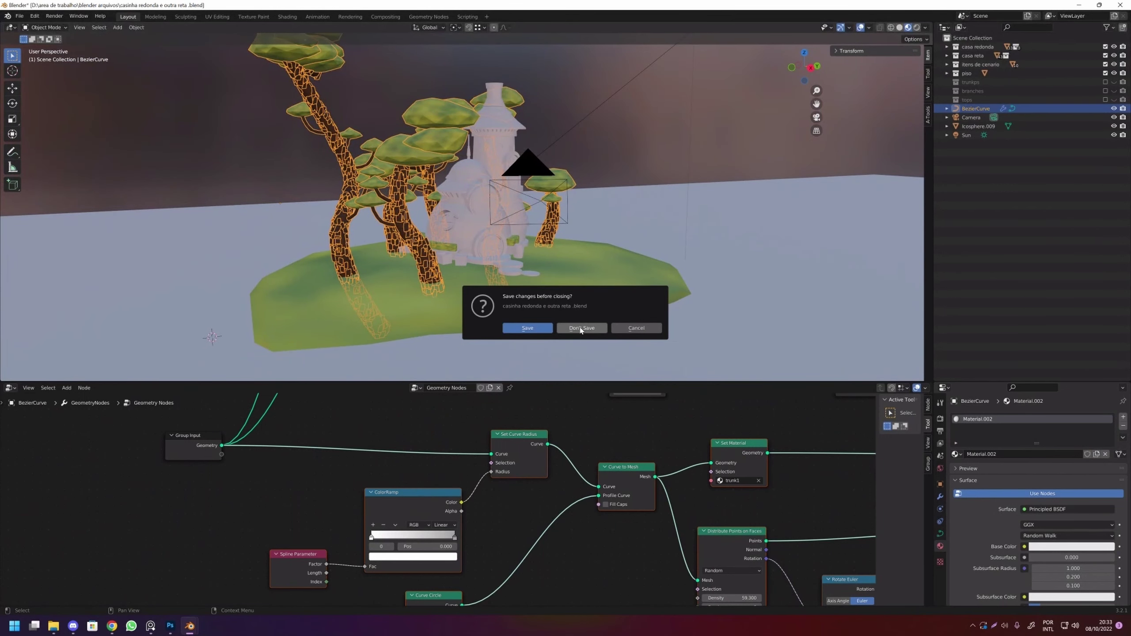
left_click(579, 330)
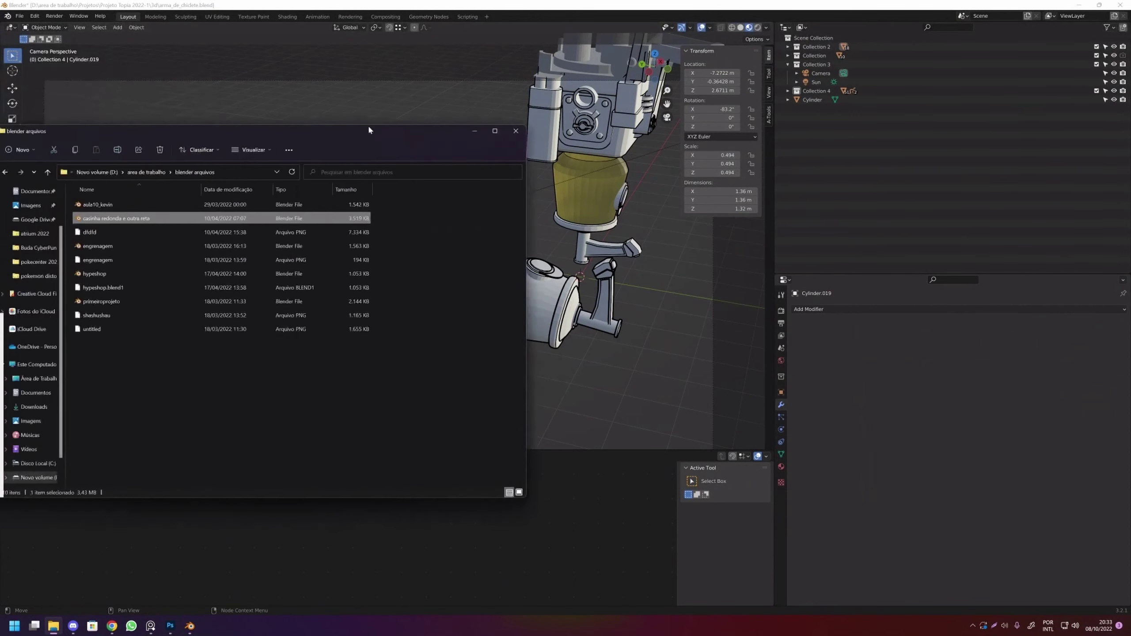
Open 'casinha redonda e outra reta' from the blender arquivos folder in File Explorer.
left_click_drag(371, 126, 489, 112)
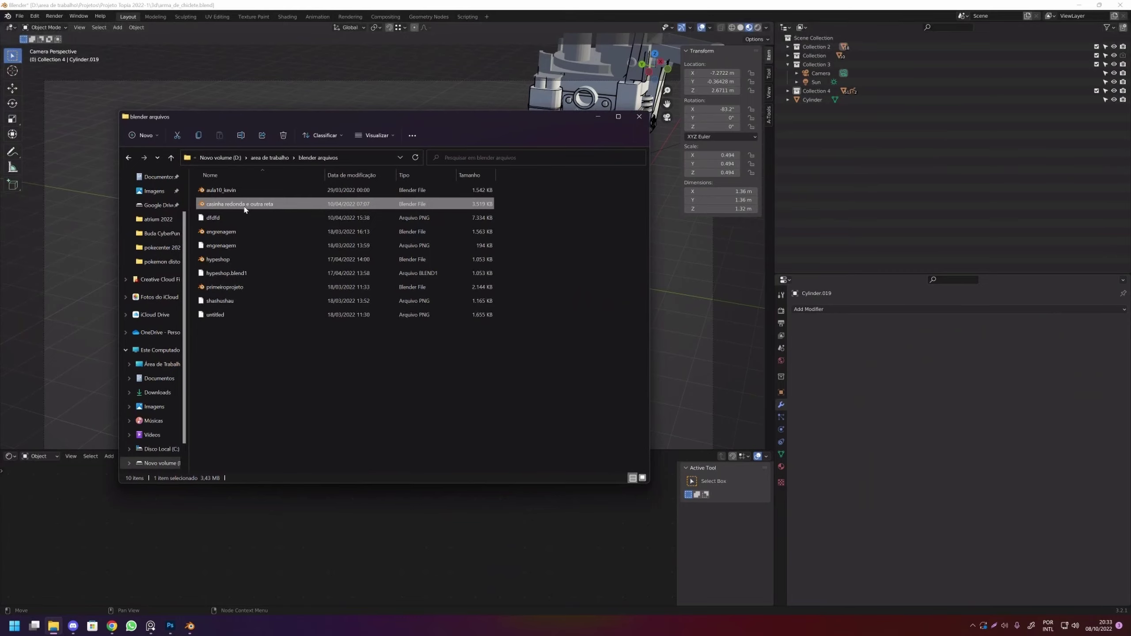
double_click(245, 209)
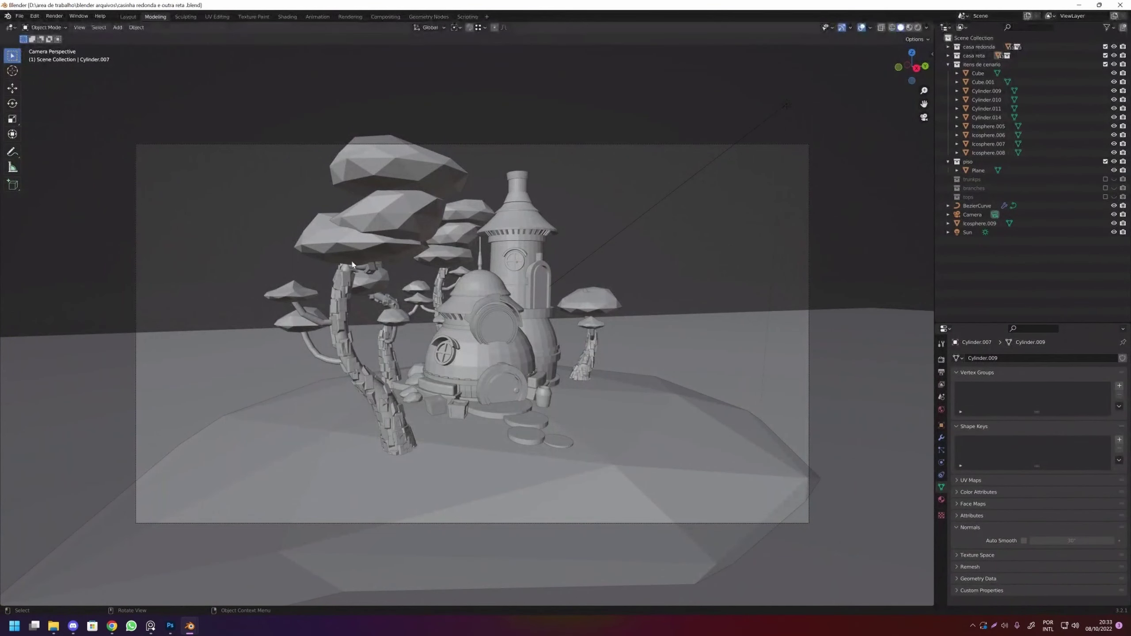
Exit camera view and return to the Layout workspace with shaded preview.
scroll(575, 342, "down", 2)
key("KP_8")
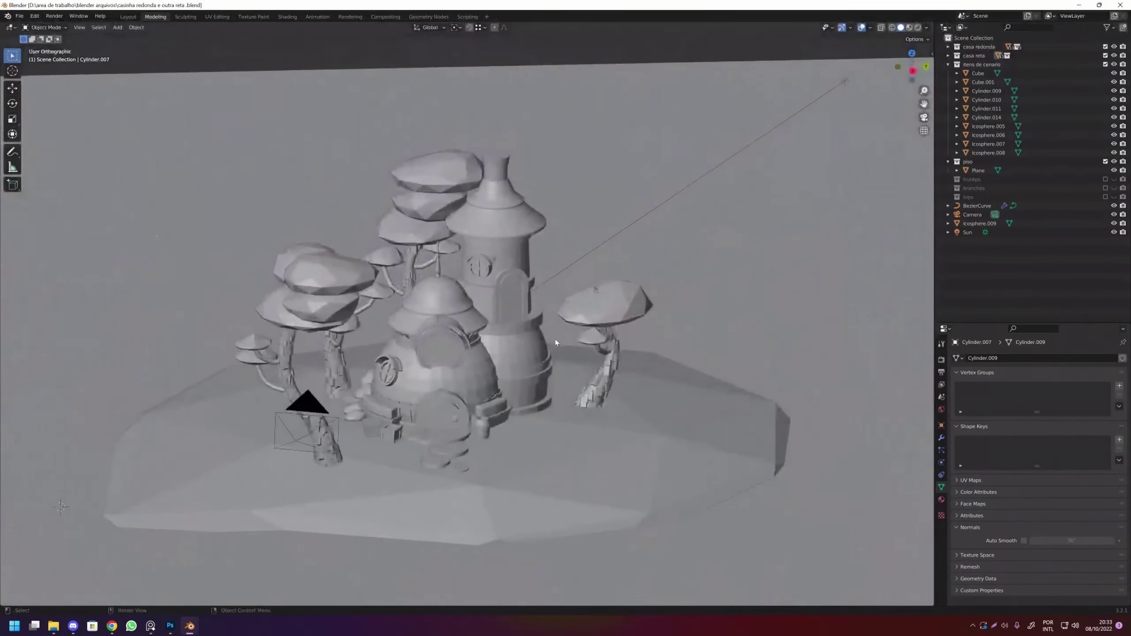
left_click(479, 349)
scroll(586, 341, "down", 1)
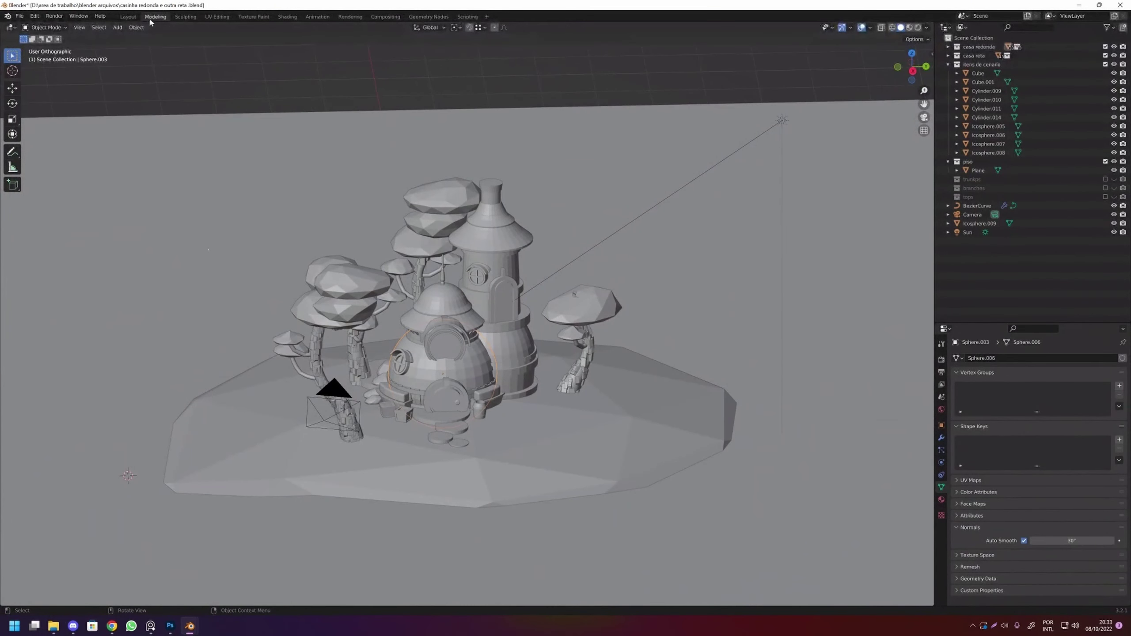
left_click(128, 17)
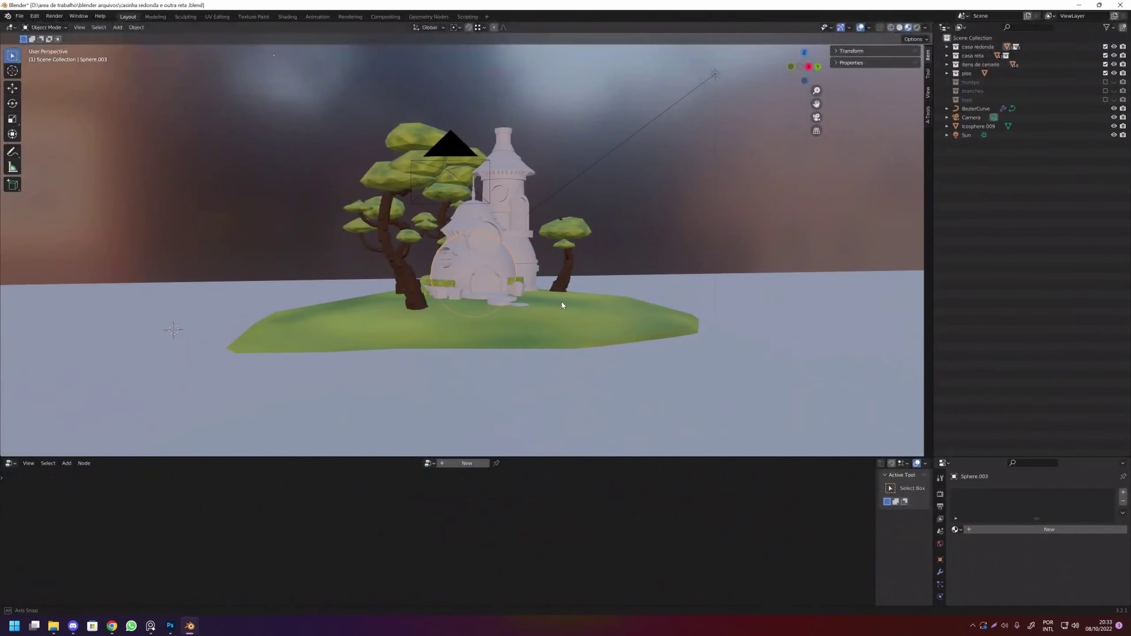
scroll(535, 326, "up", 5)
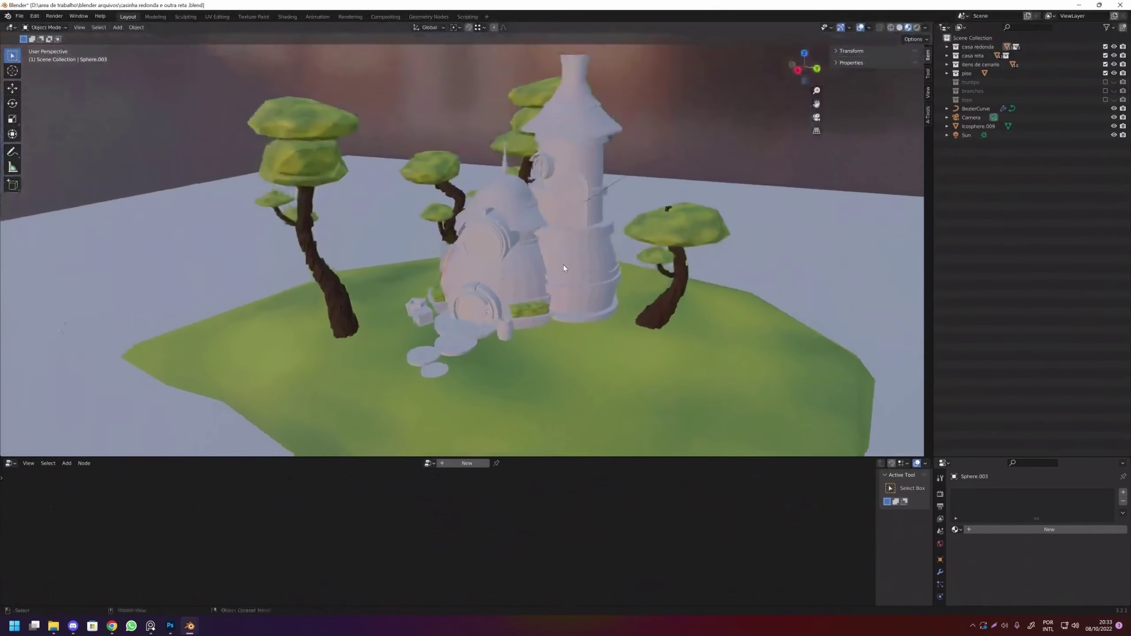
Orbit to an island overview and hide the casa redonda and casa reta collections.
mouse_move(551, 304)
left_mouse_down()
mouse_move(472, 394)
mouse_move(494, 338)
mouse_move(536, 327)
mouse_move(513, 336)
left_mouse_up()
scroll(513, 336, "down", 3)
scroll(531, 323, "down", 2)
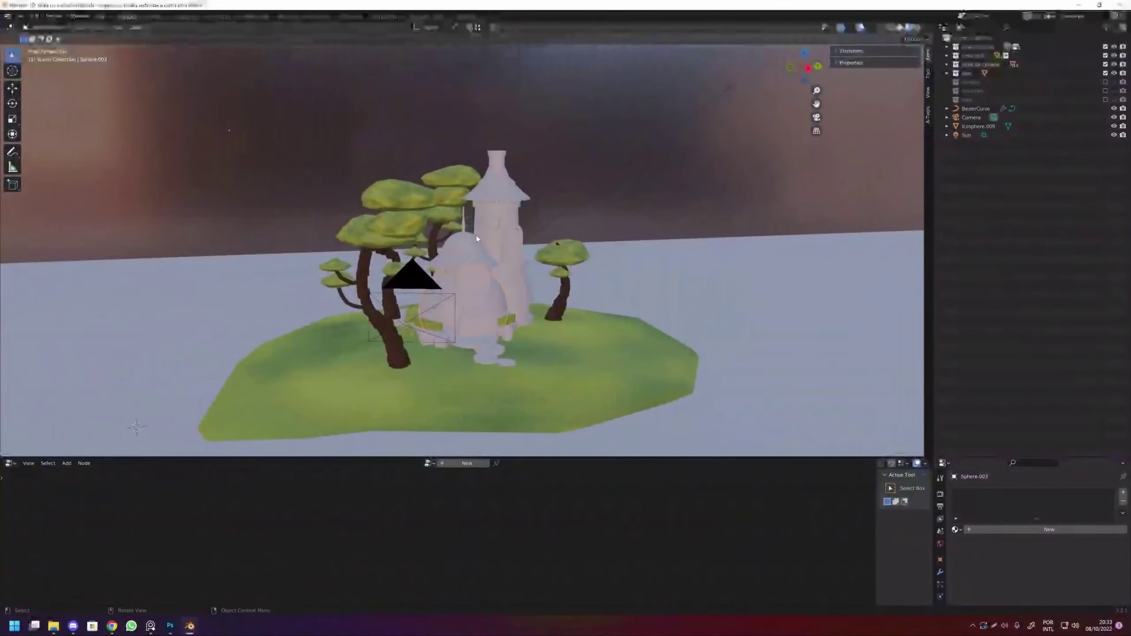
mouse_move(442, 302)
left_mouse_down()
mouse_move(507, 303)
mouse_move(509, 312)
mouse_move(512, 294)
left_mouse_up()
scroll(509, 313, "up", 4)
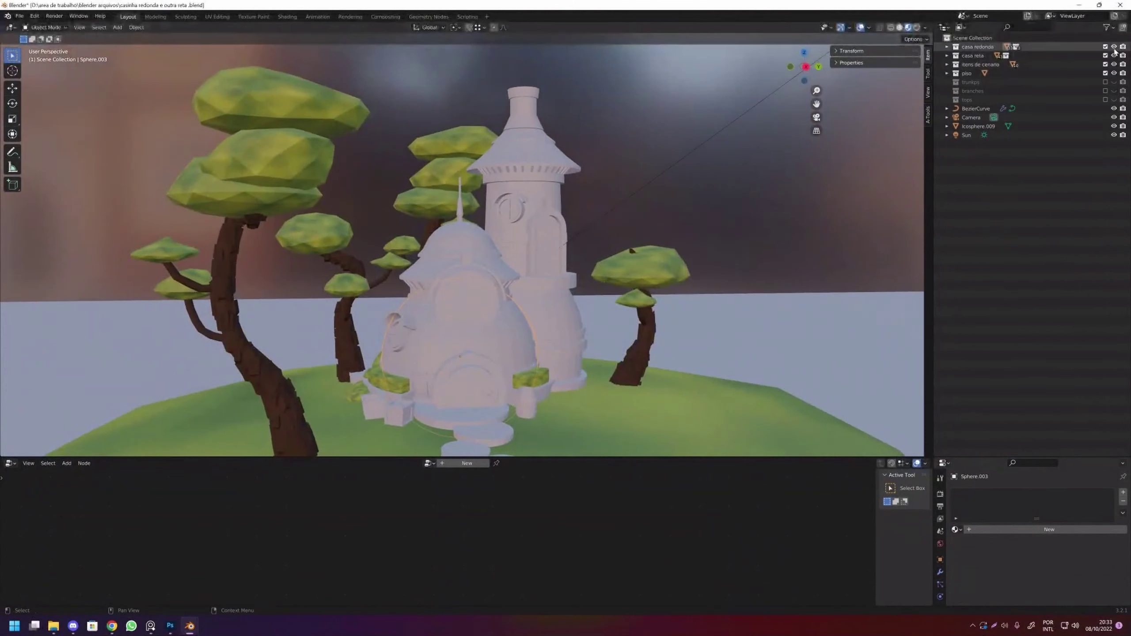
left_click_drag(1114, 47, 1113, 56)
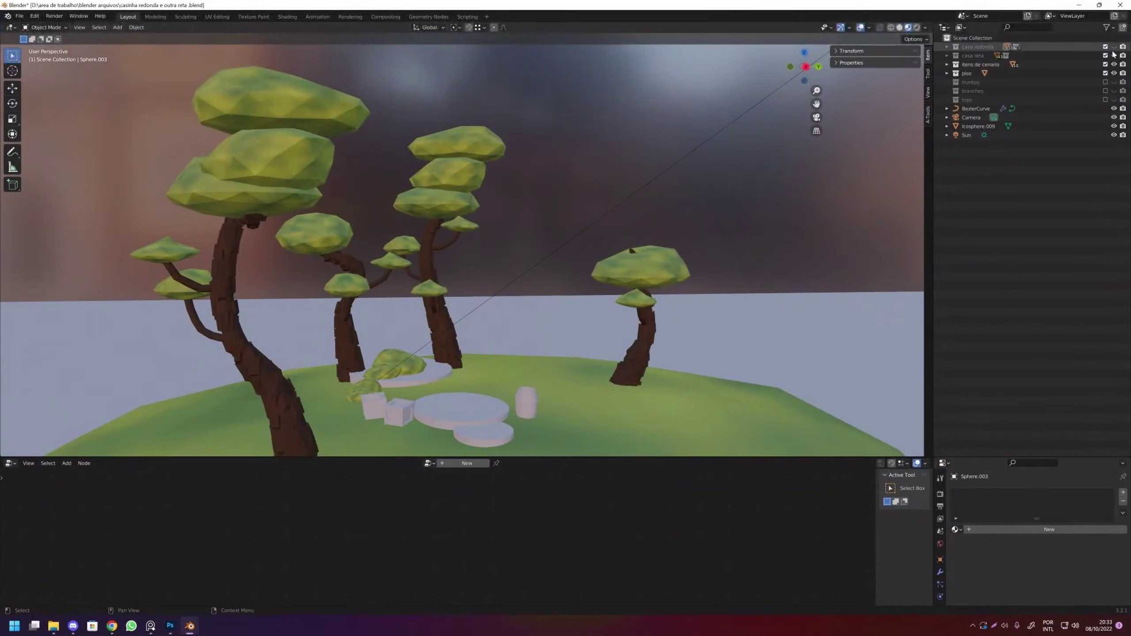
Delete the casa redonda and casa reta collections with Delete Hierarchy, undoing a first plain delete.
left_click(971, 57)
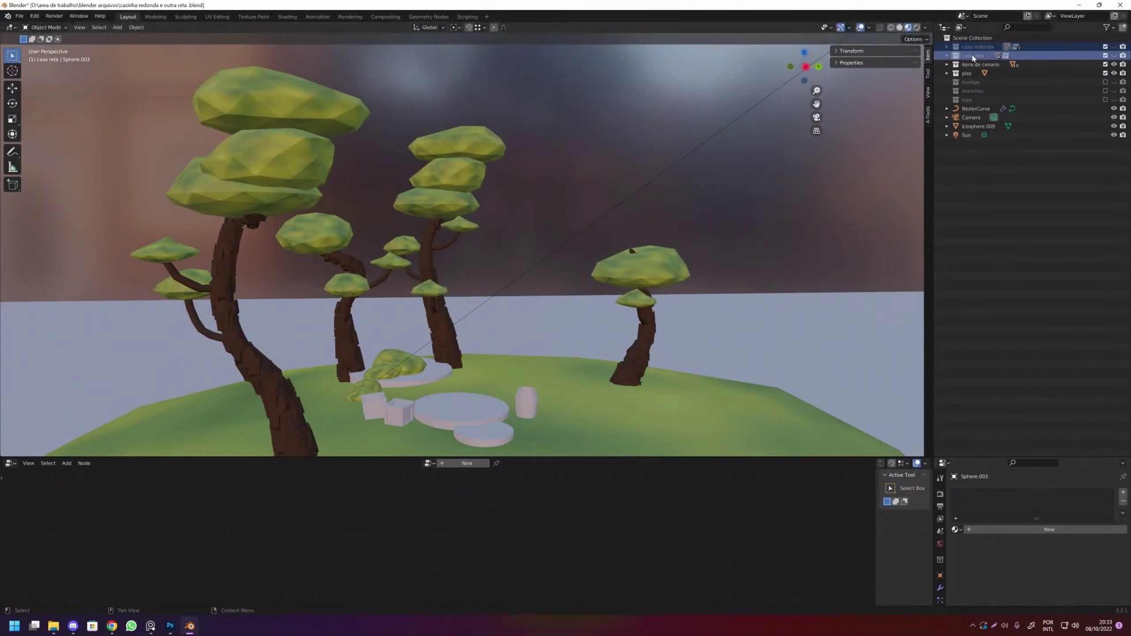
right_click(969, 62)
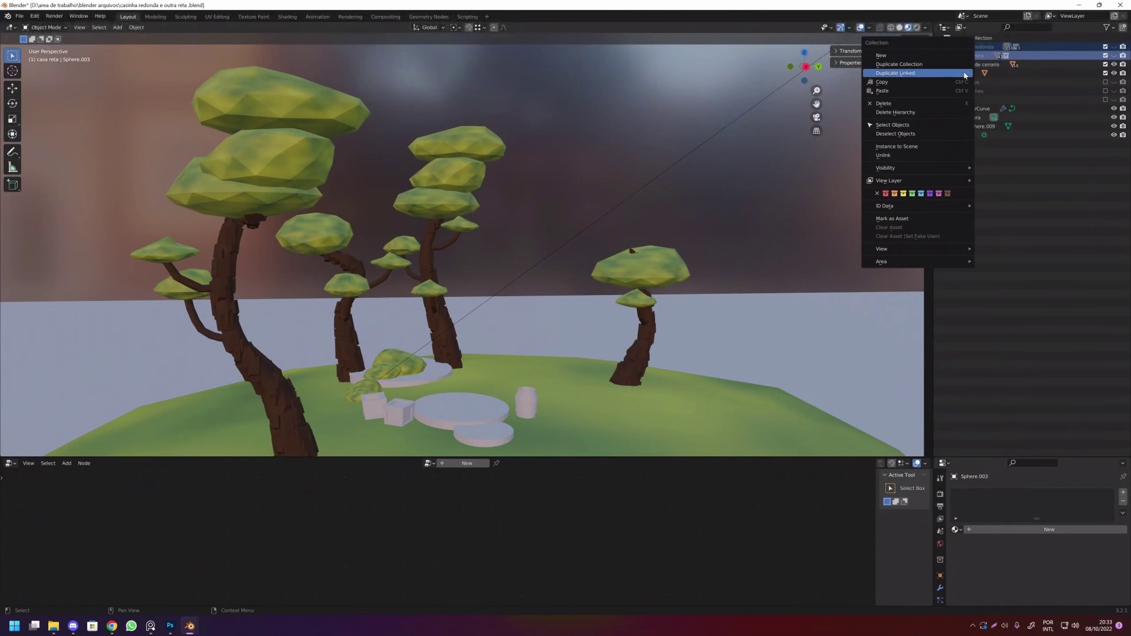
left_click(916, 104)
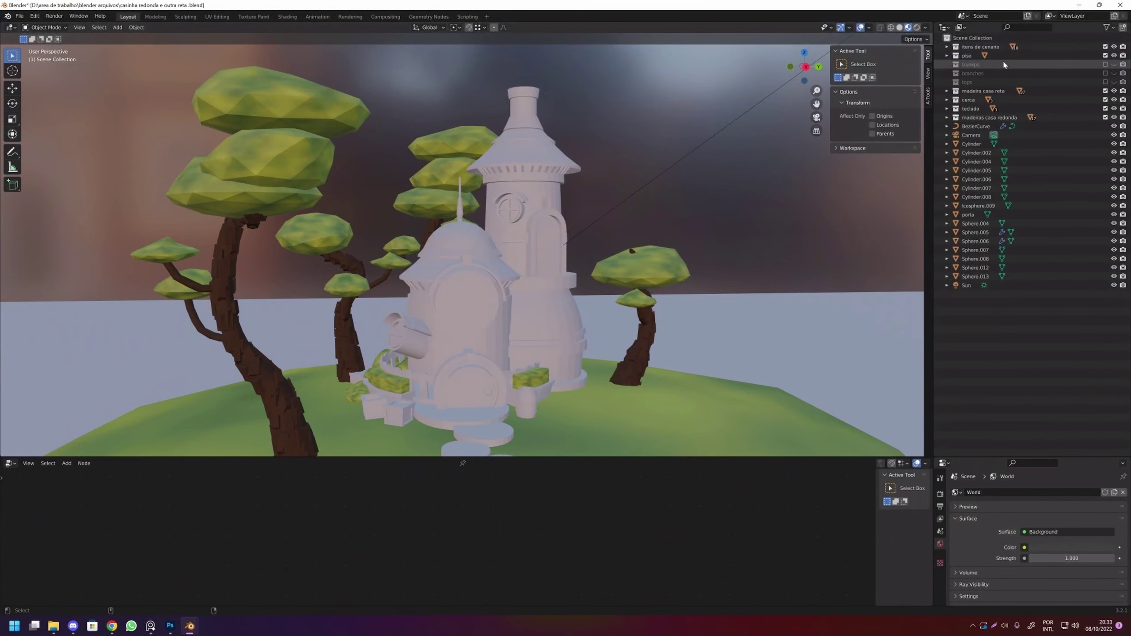
key("ctrl+z")
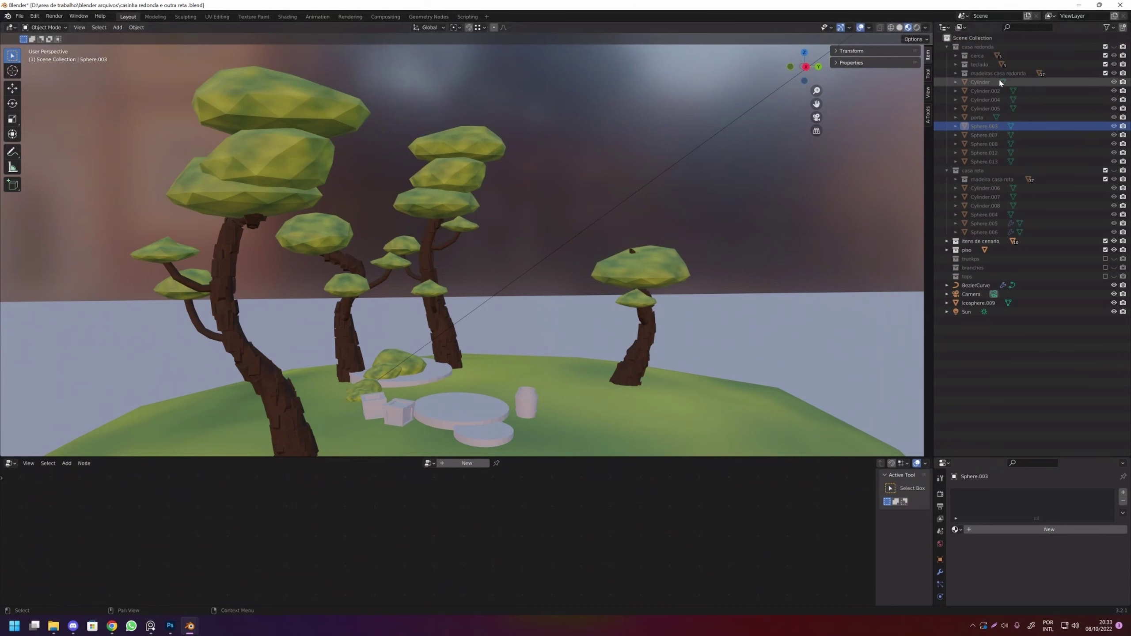
left_click(978, 64)
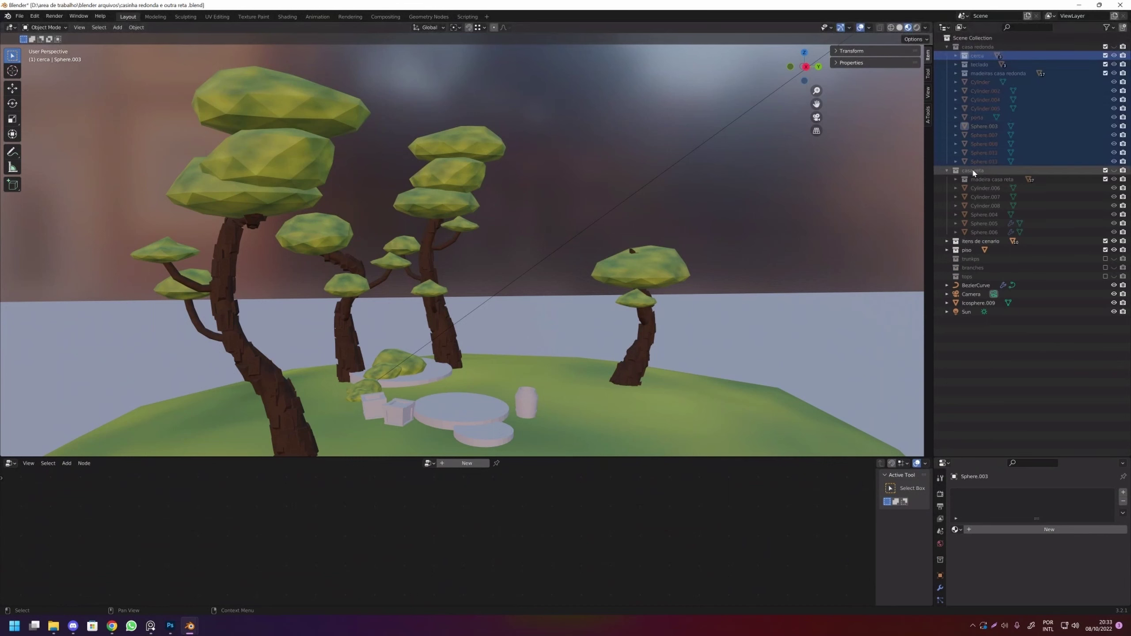
right_click(974, 46)
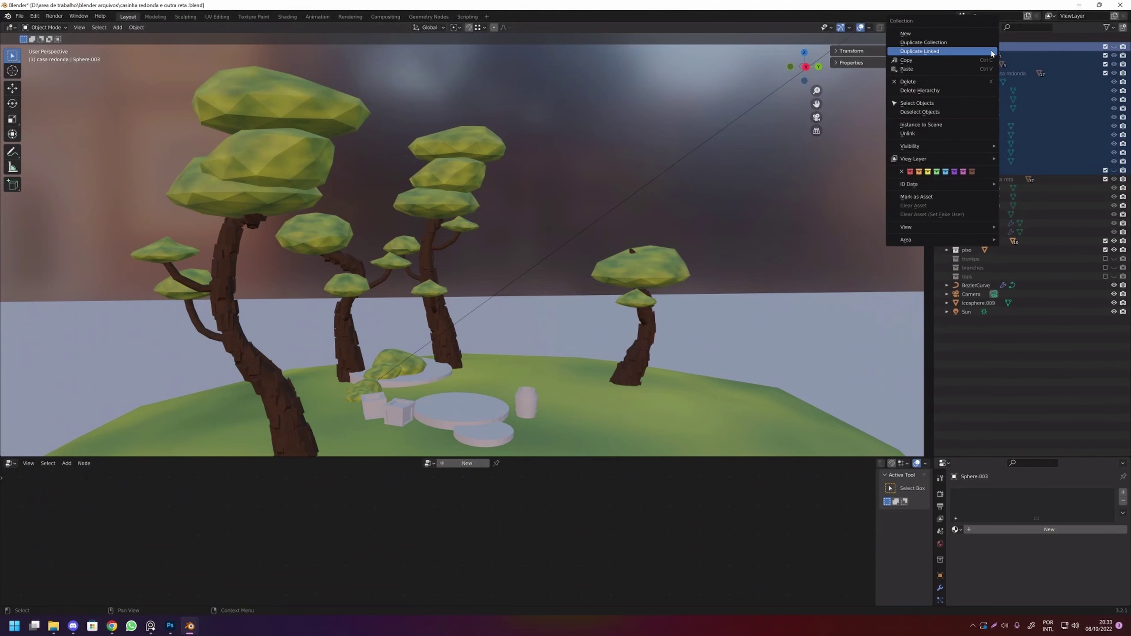
left_click(951, 91)
Delete the leftover cylinder bases and flat disc so only trees remain on the island.
scroll(614, 301, "down", 1)
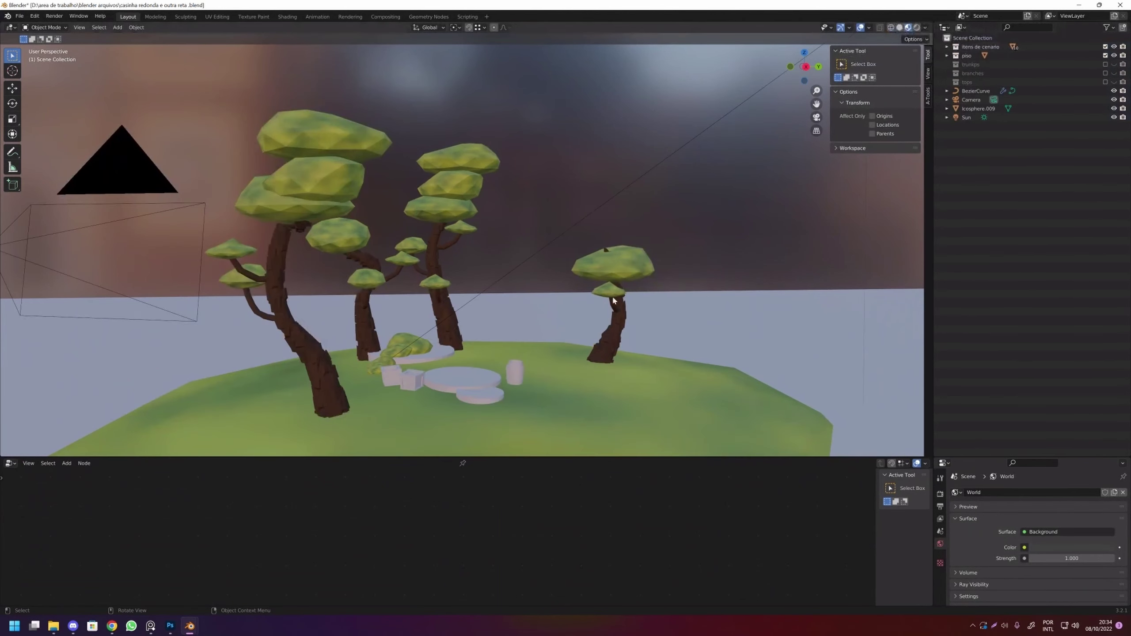
left_click(461, 388)
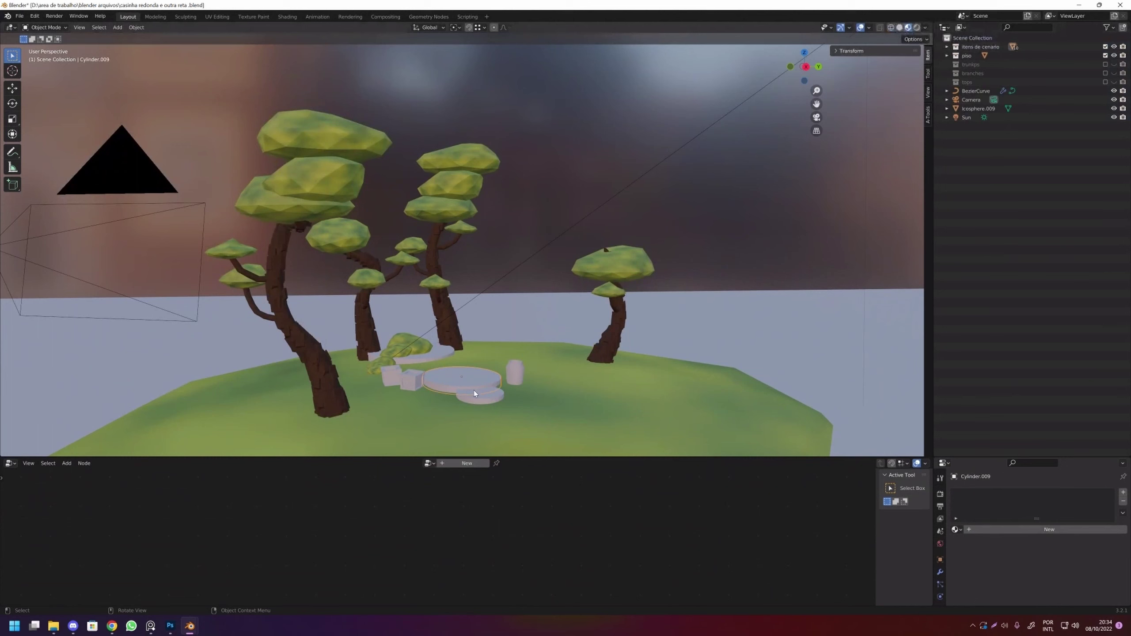
left_click(381, 372, "shift")
left_click(446, 355, "shift")
key("Delete")
left_click(403, 353)
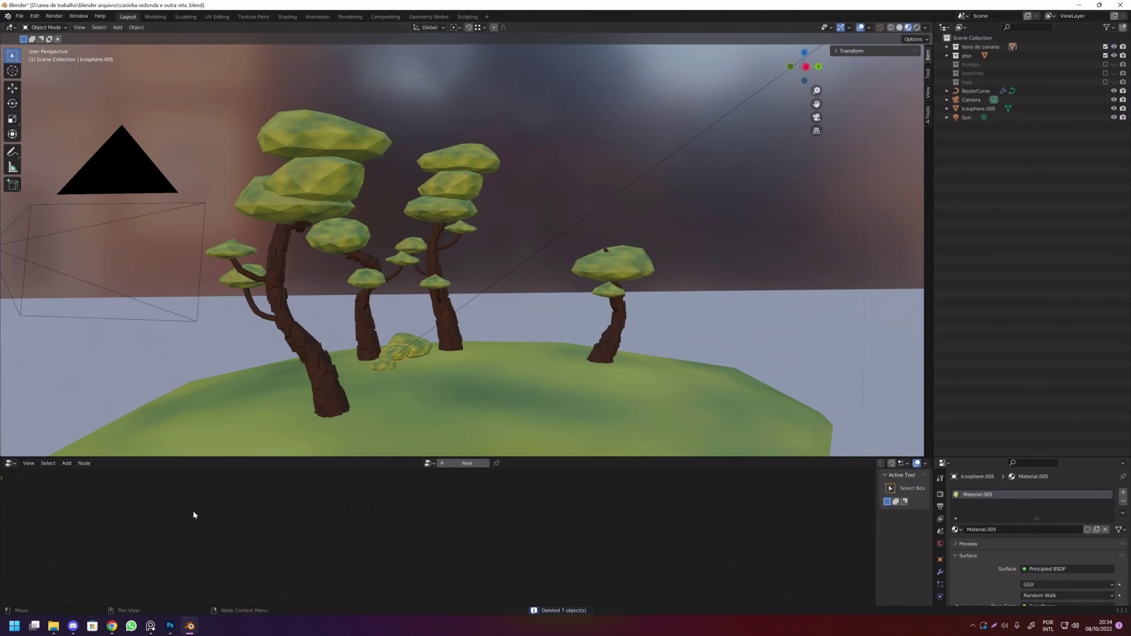
left_click(112, 625)
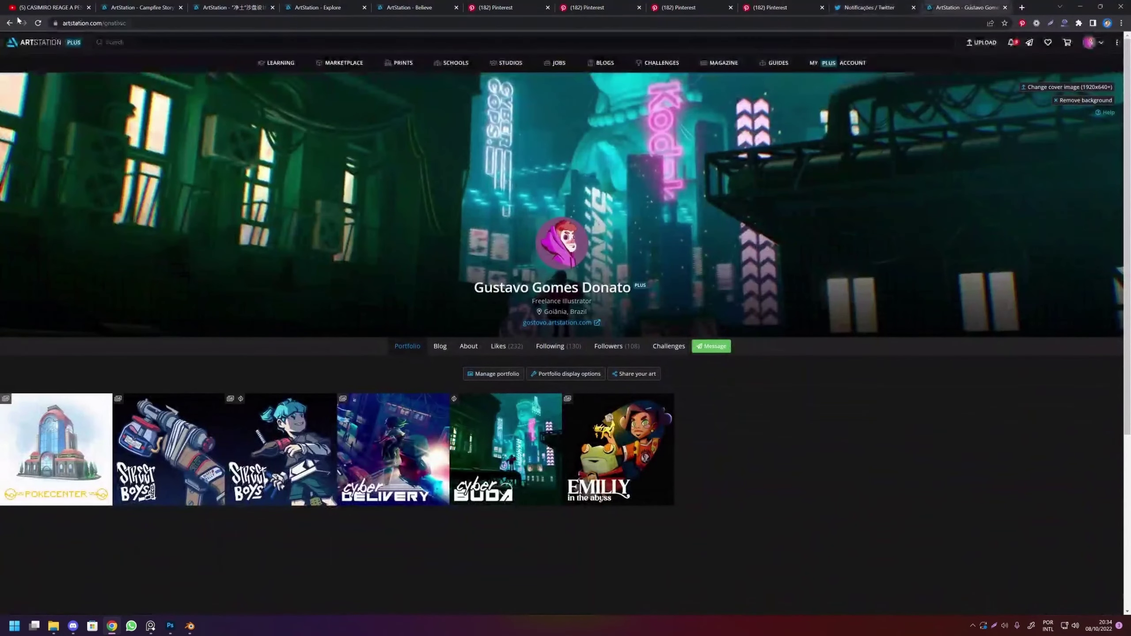
Step back through the reference artist profiles, then forward to the followed-artists list.
left_click(11, 23)
left_click(10, 23)
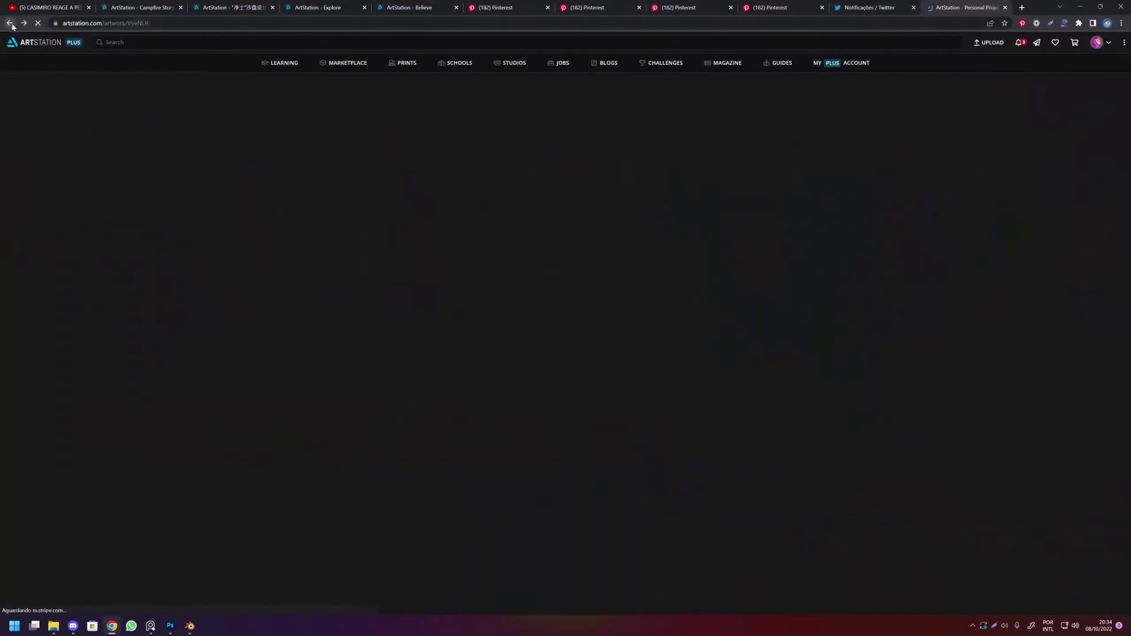
left_click(11, 23)
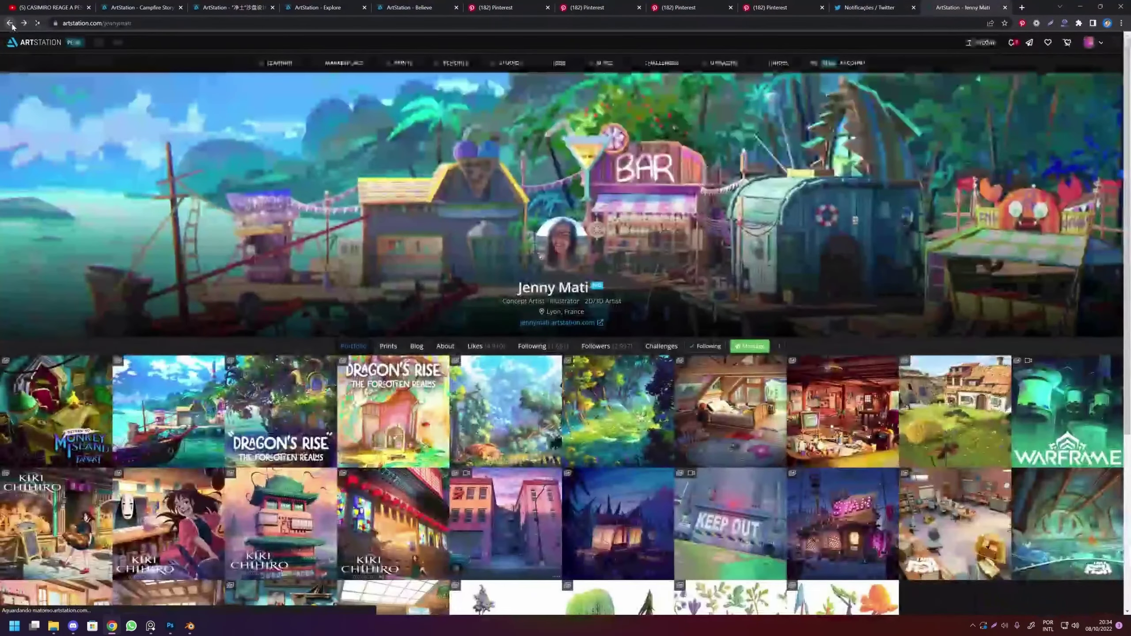
left_click(11, 24)
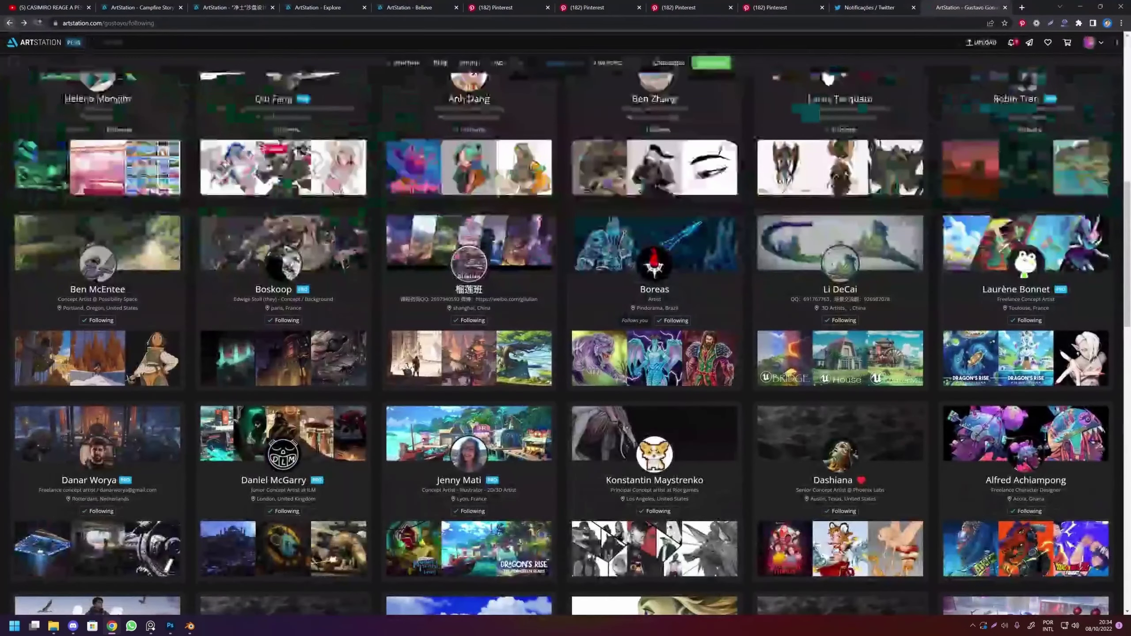
left_click(7, 23)
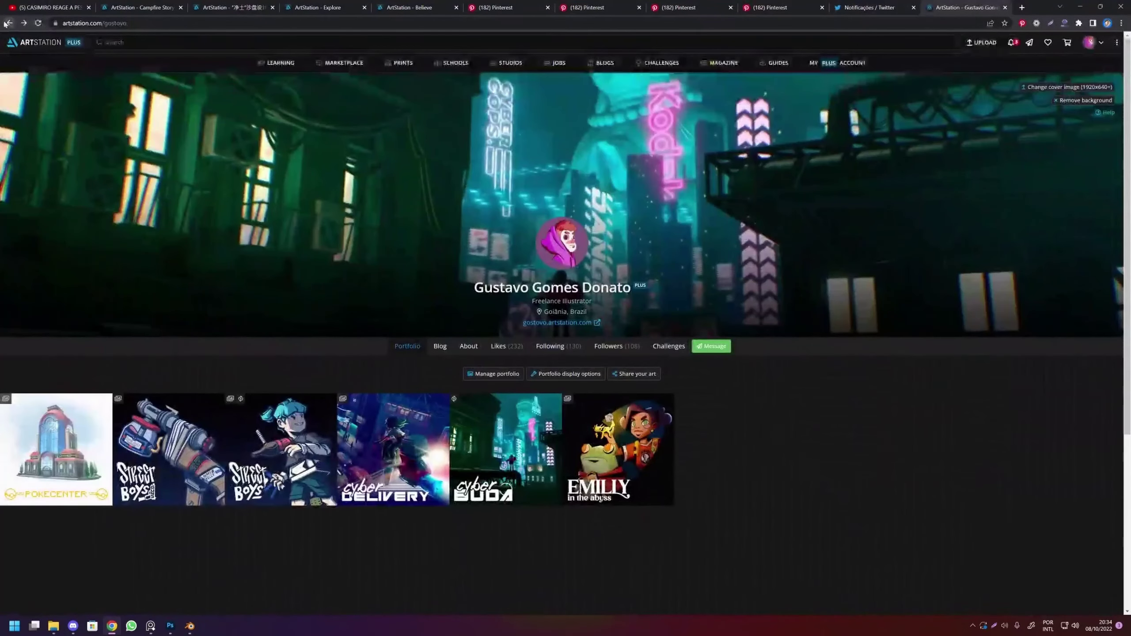
left_click(7, 23)
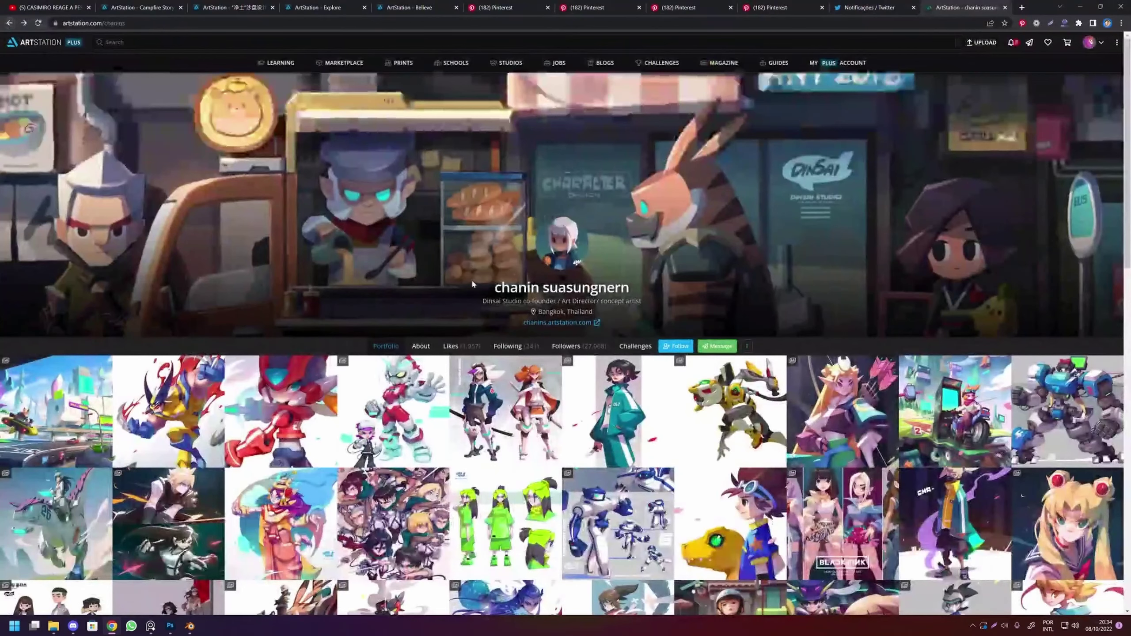
left_click(235, 26)
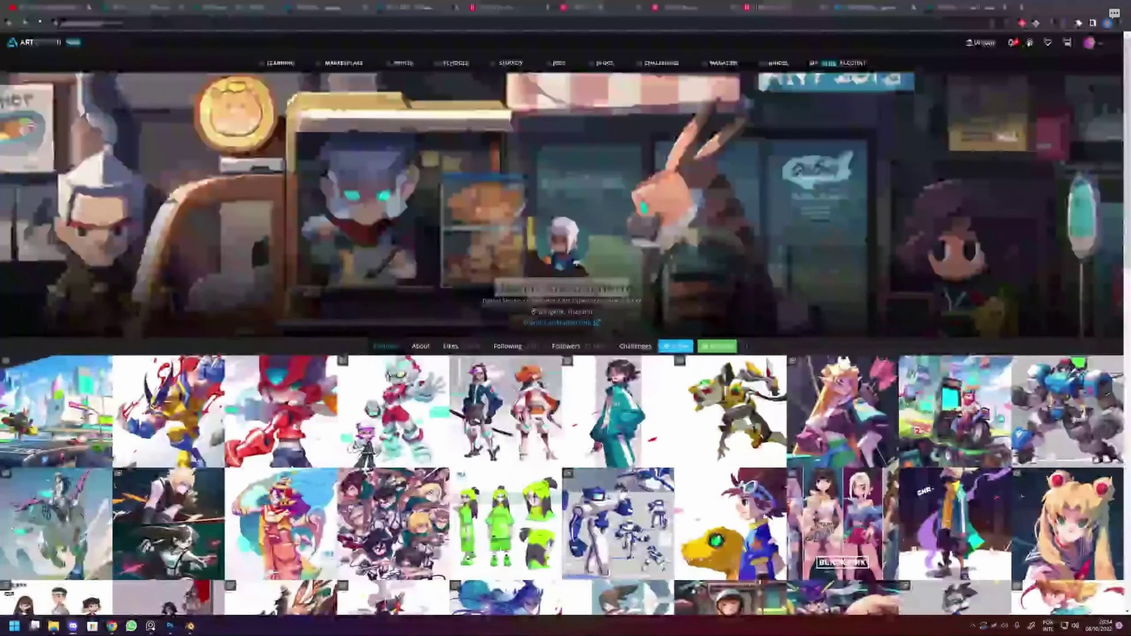
scroll(590, 149, "down", 5)
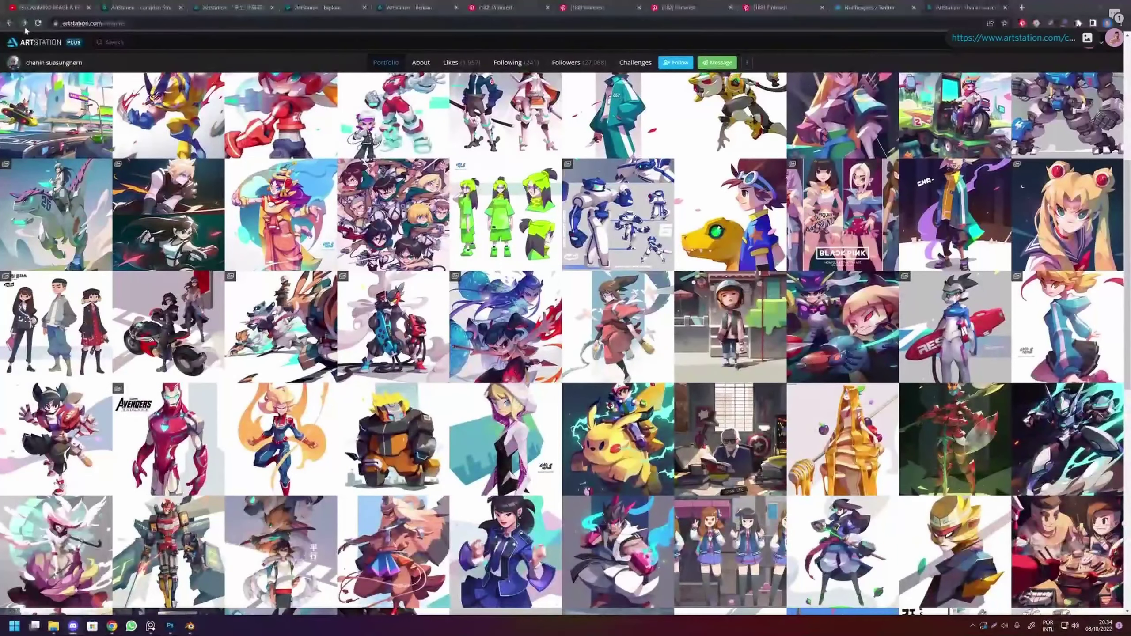
left_click(25, 27)
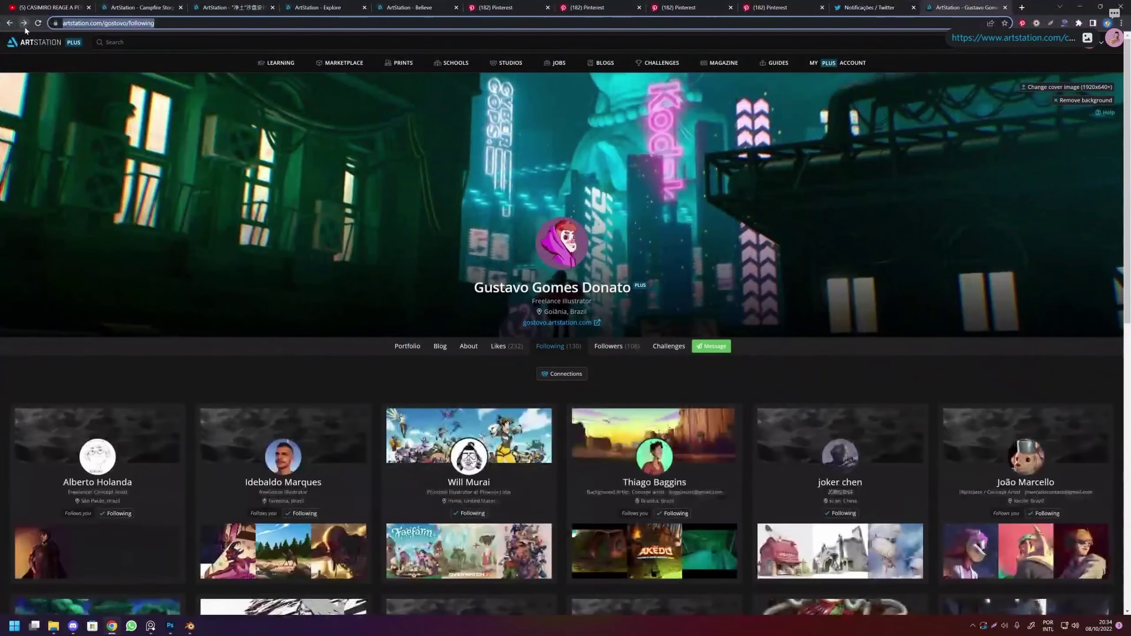
Scroll further down the list of followed artists.
scroll(321, 218, "down", 5)
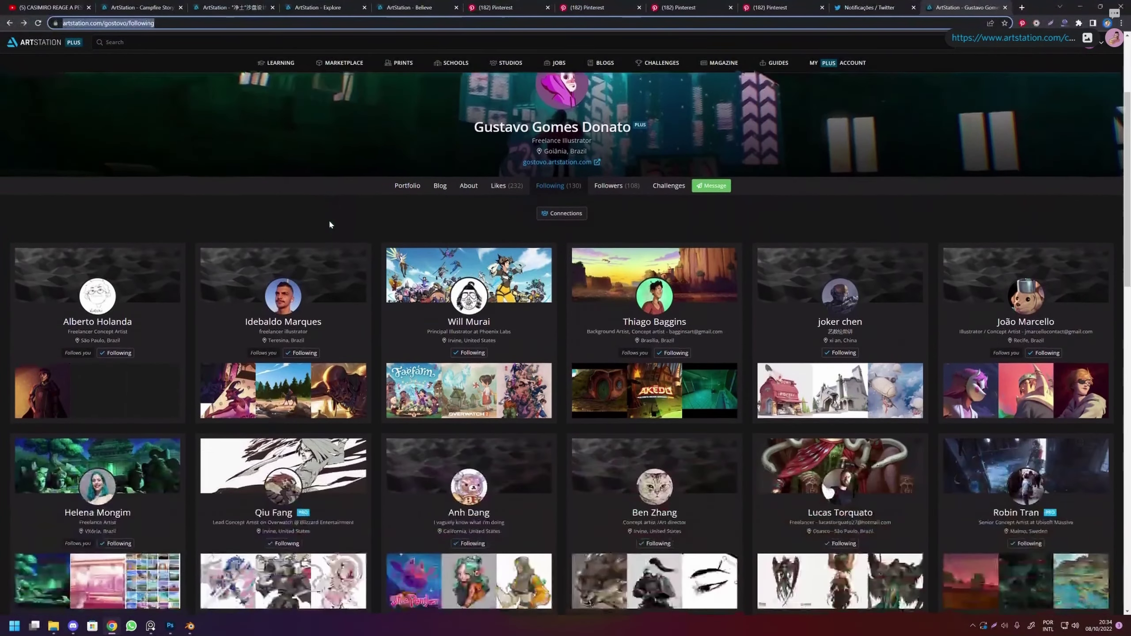
scroll(303, 200, "down", 1)
scroll(280, 188, "down", 1)
scroll(276, 184, "down", 3)
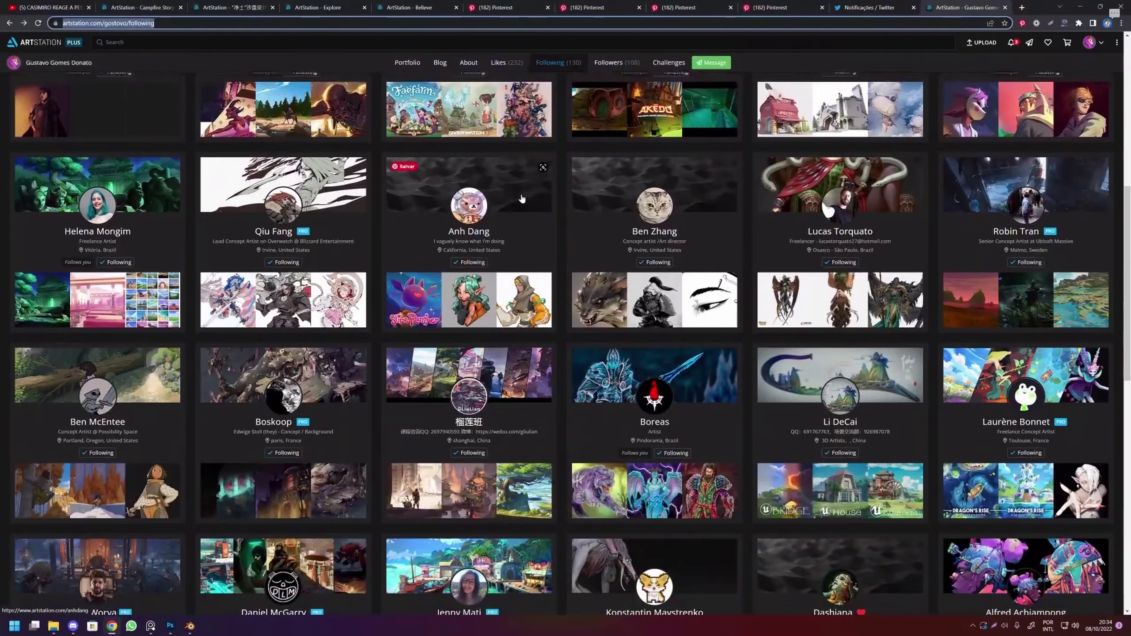
scroll(522, 199, "down", 3)
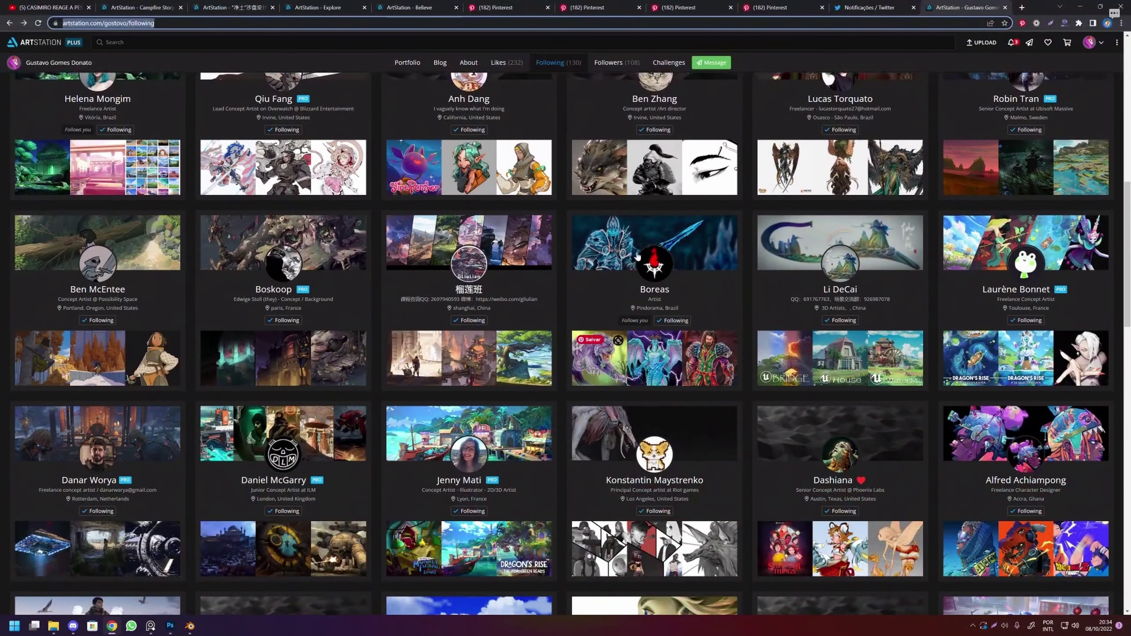
scroll(514, 330, "down", 4)
scroll(507, 314, "down", 2)
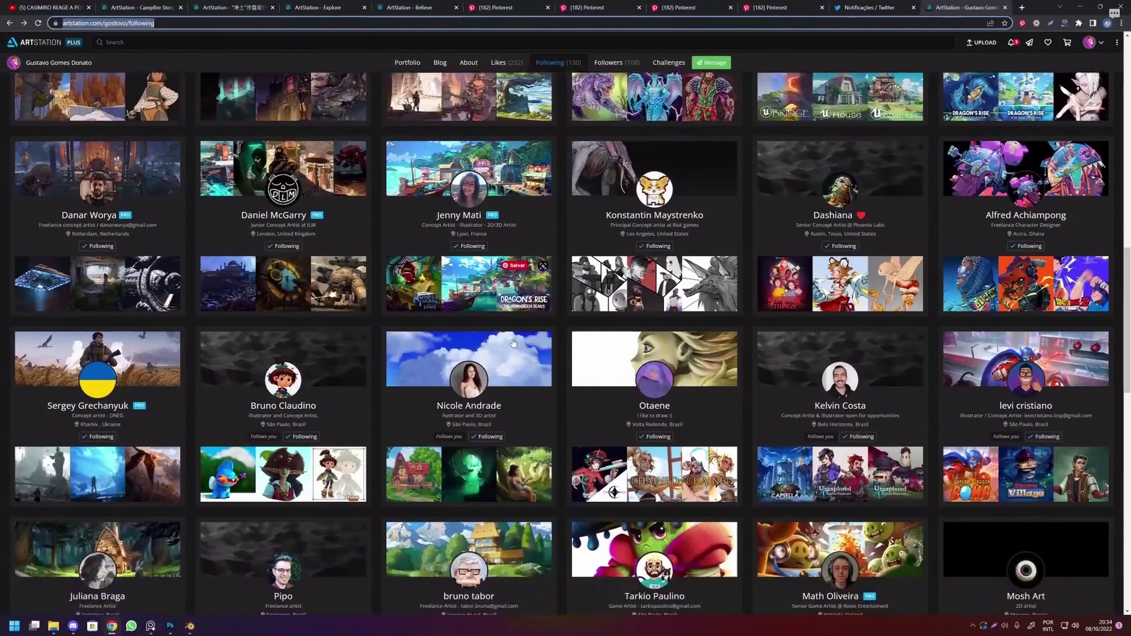
scroll(437, 280, "down", 1)
Open the site search and scroll through the artist's painted environment portfolio.
left_click(268, 42)
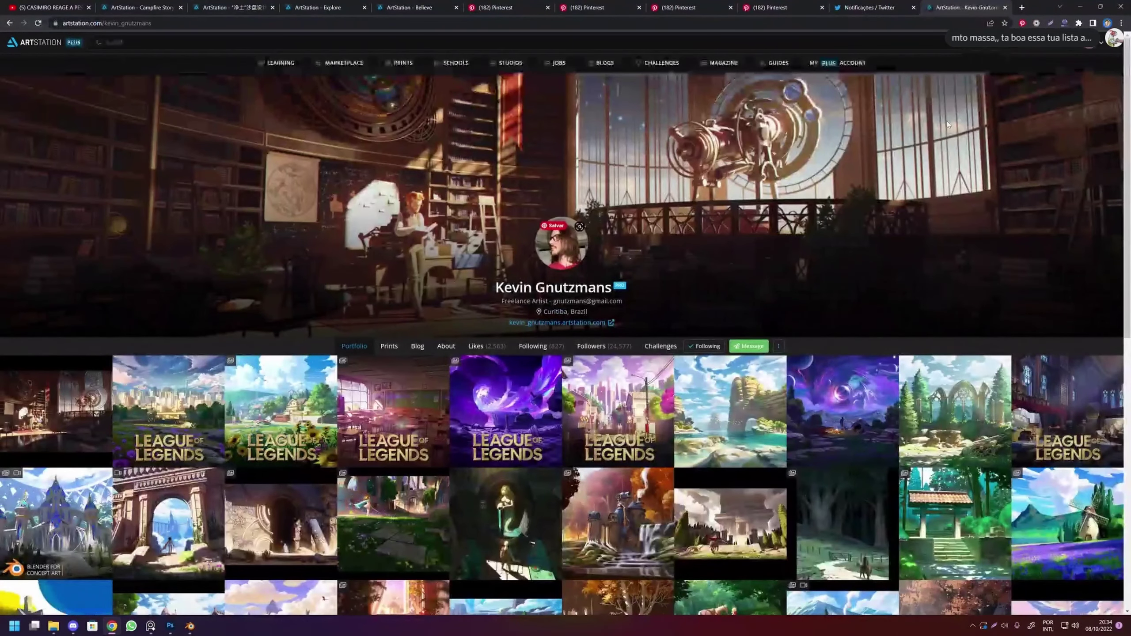
scroll(624, 291, "down", 4)
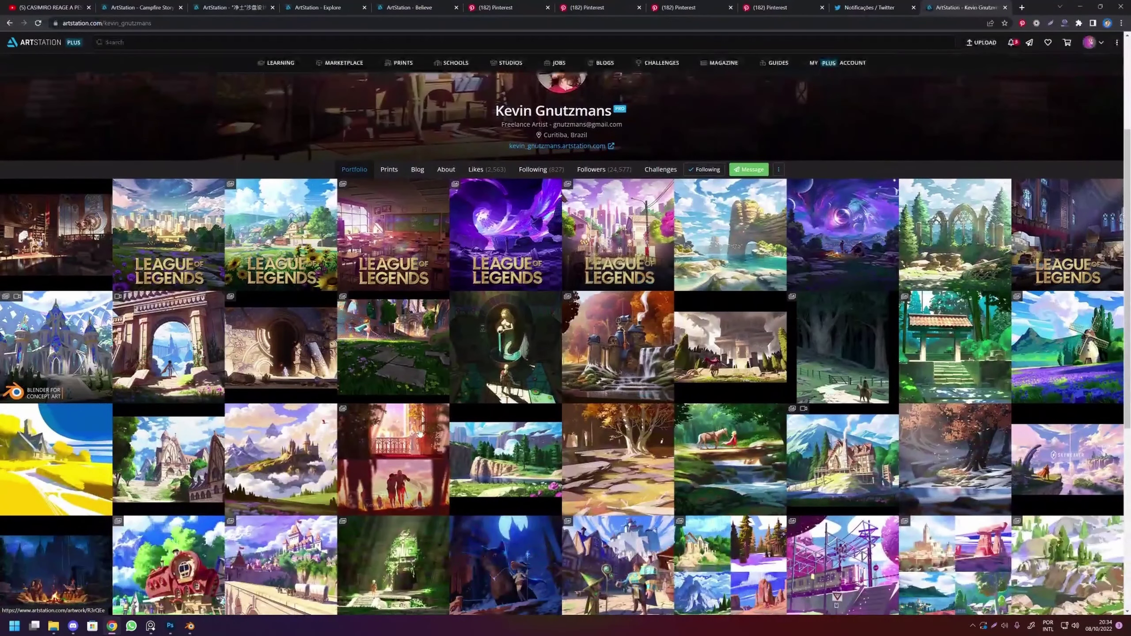
scroll(633, 375, "down", 1)
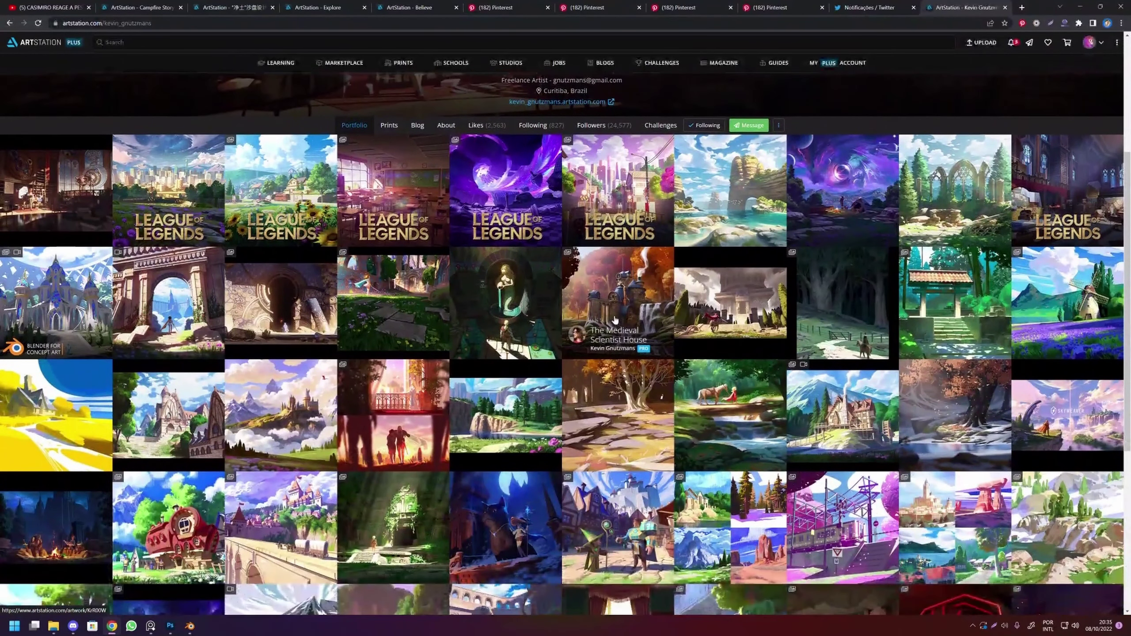
scroll(647, 335, "down", 1)
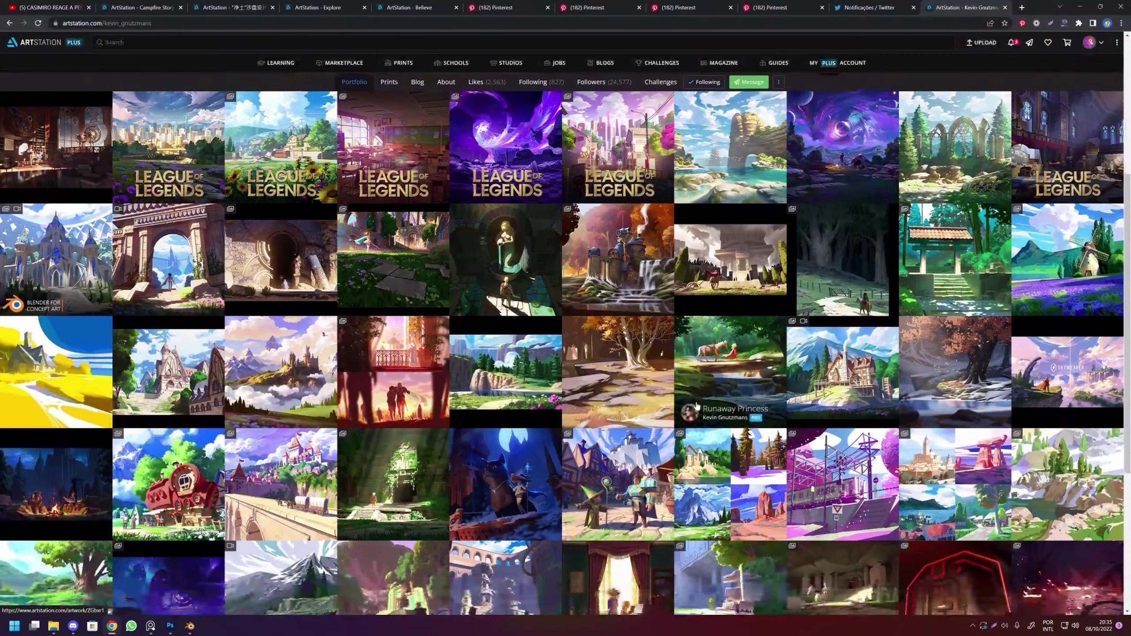
scroll(668, 365, "down", 2)
scroll(698, 398, "down", 1)
scroll(698, 398, "down", 2)
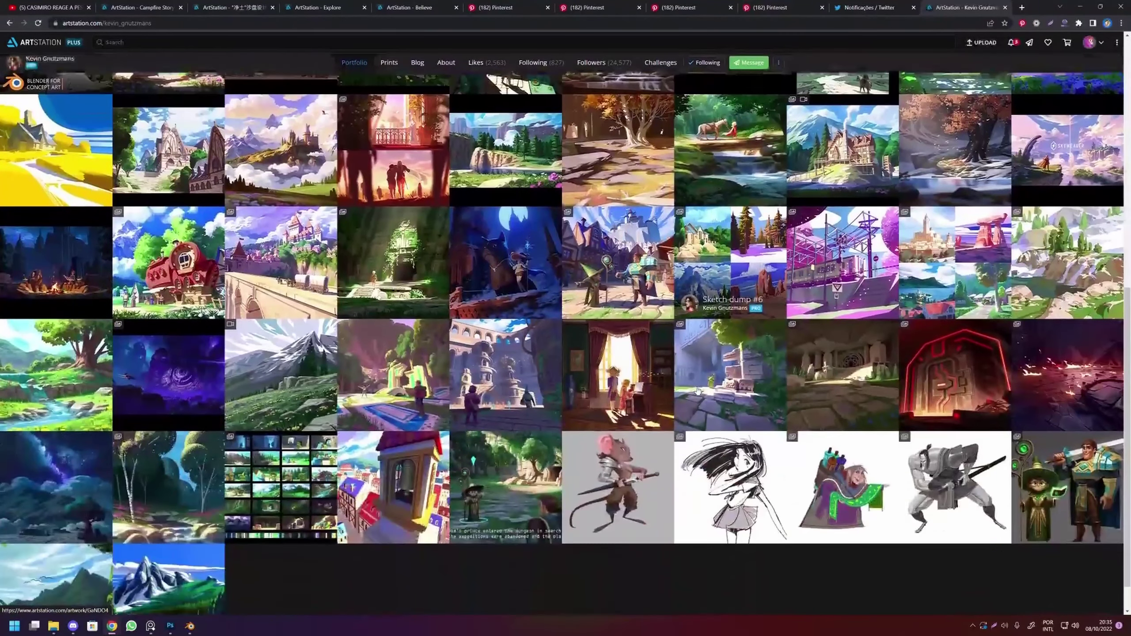
scroll(546, 369, "up", 4)
scroll(546, 369, "up", 4)
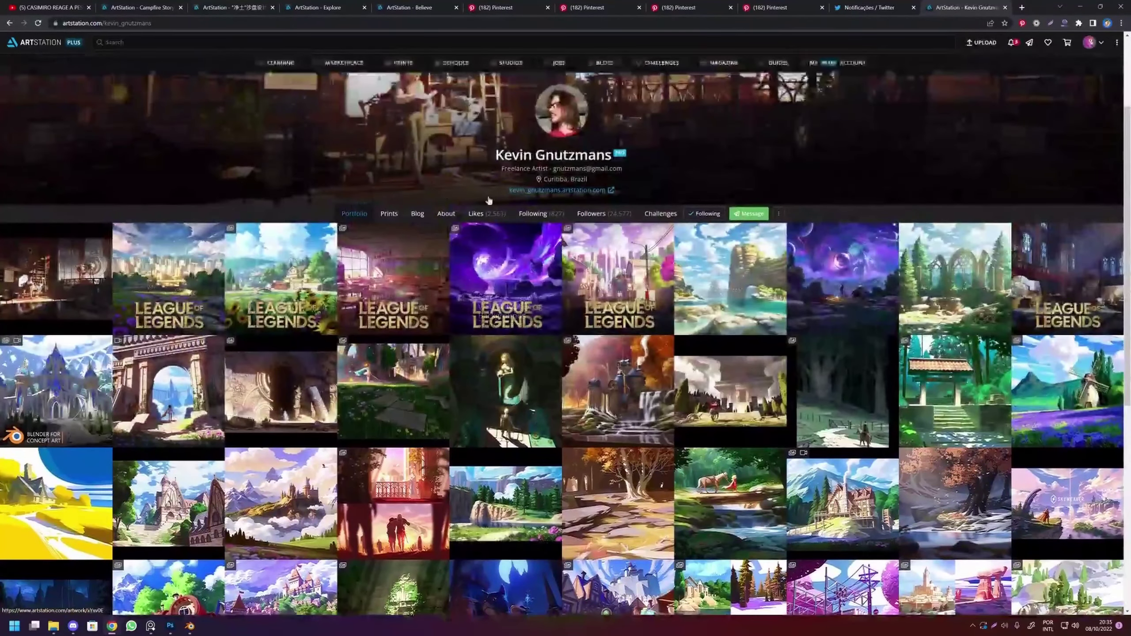
View the Solo Ride, Classroom and Star Guardians artworks, ending on the artist's Likes tab.
left_click(732, 380)
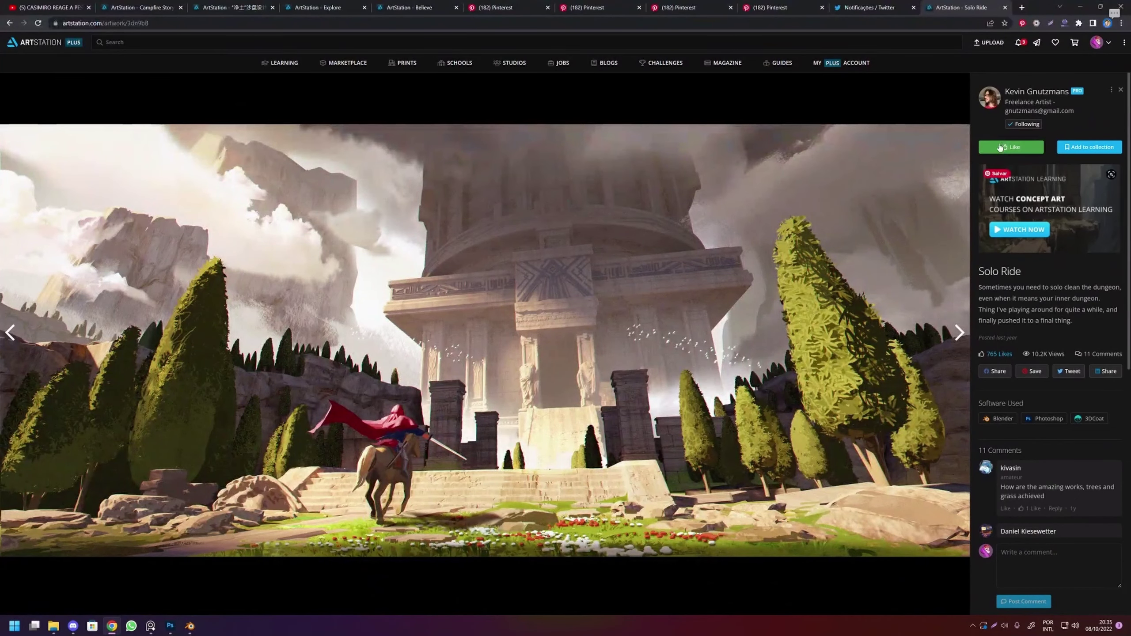
left_click(1023, 94)
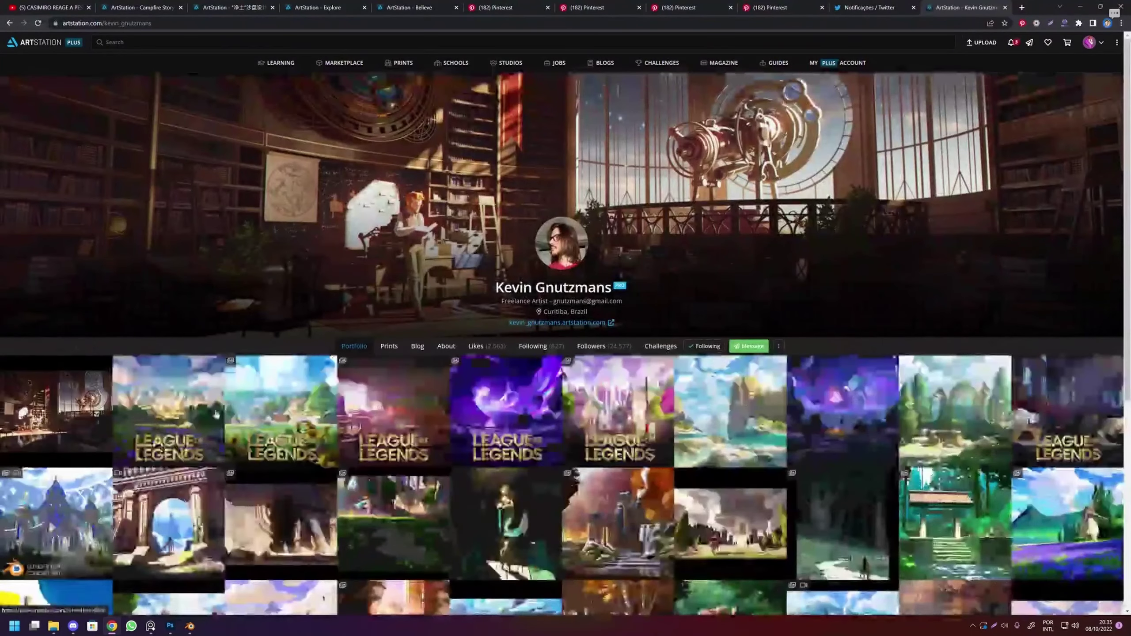
left_click(94, 396)
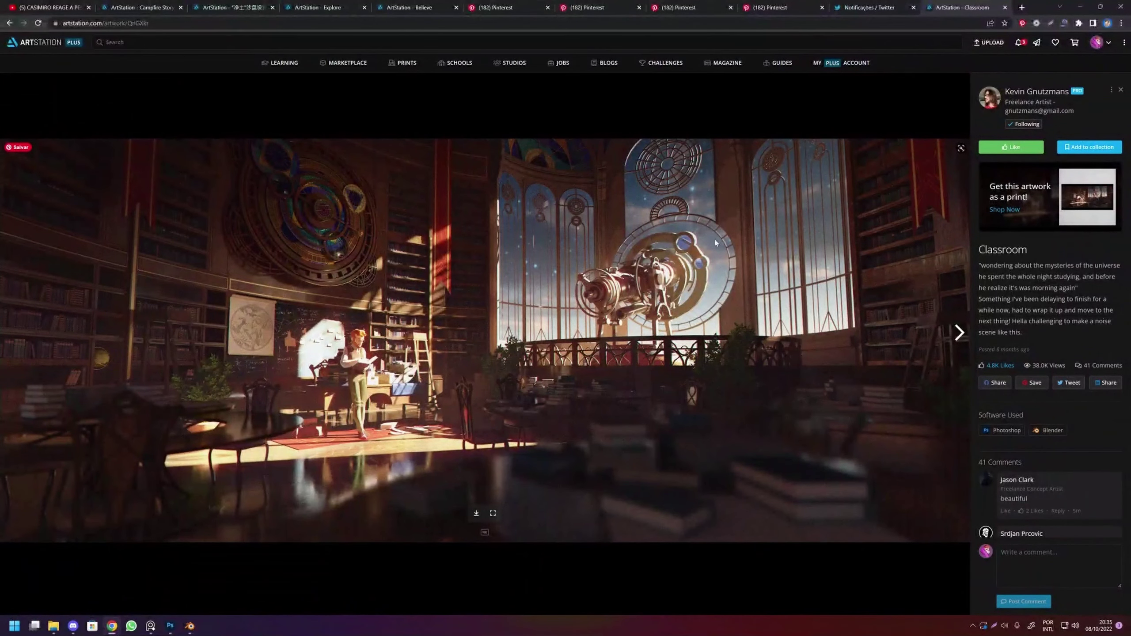
left_click(958, 332)
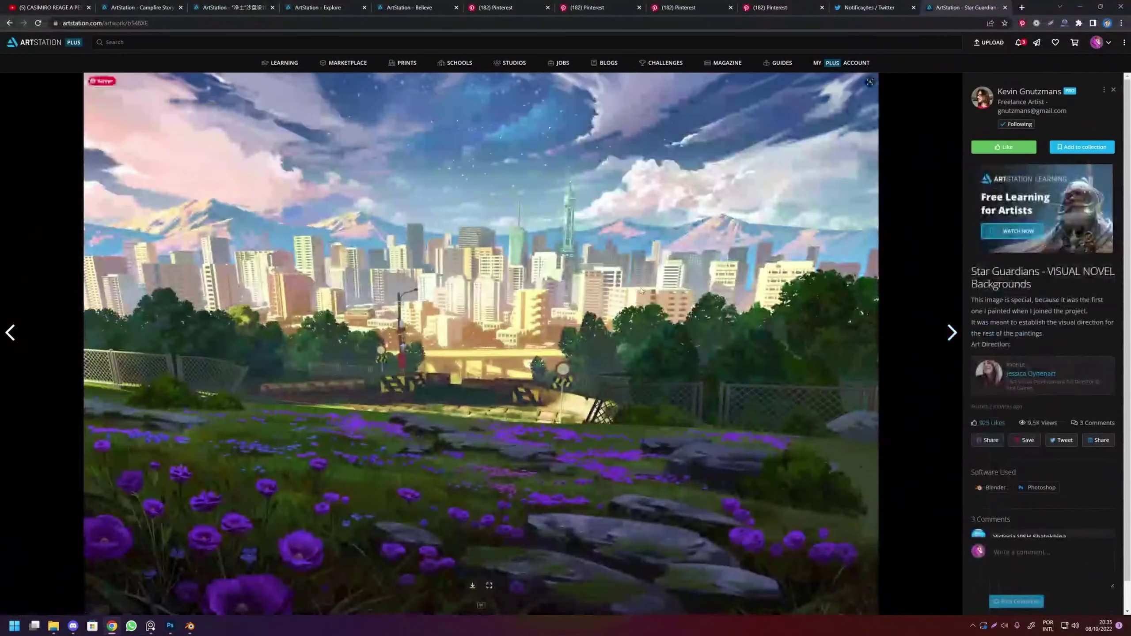
mouse_move(1045, 207)
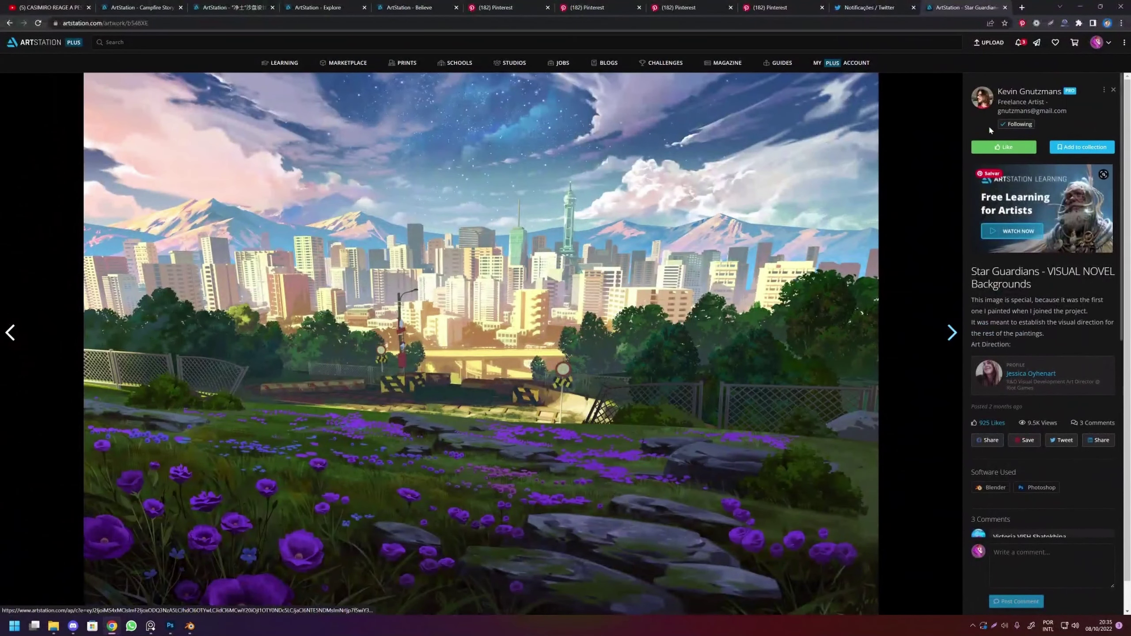
left_click(954, 119)
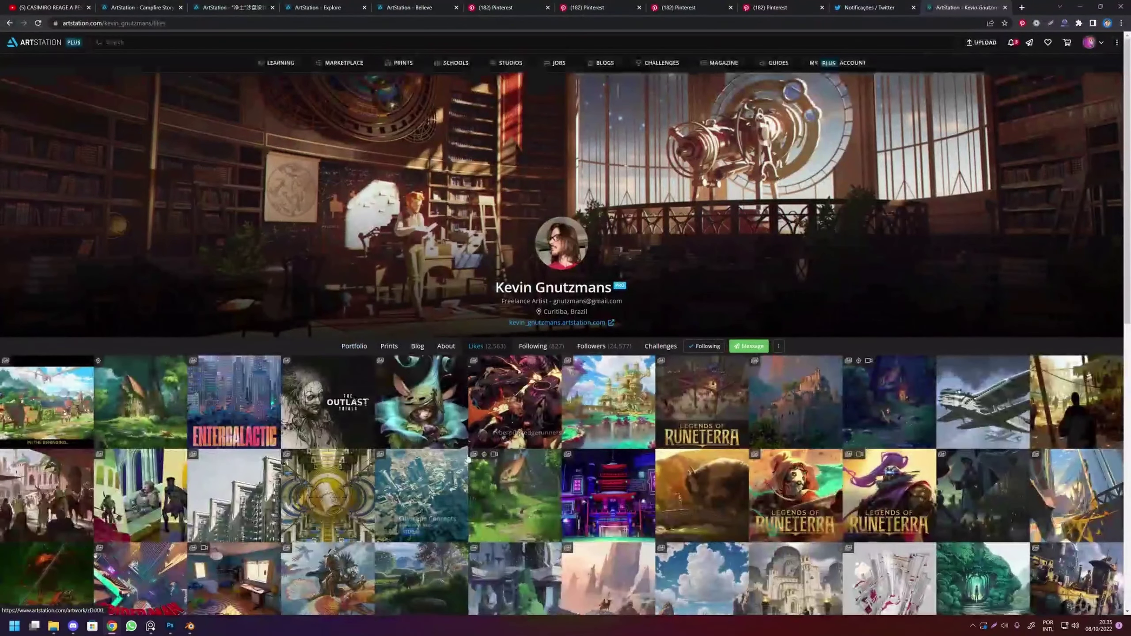
scroll(357, 377, "down", 1)
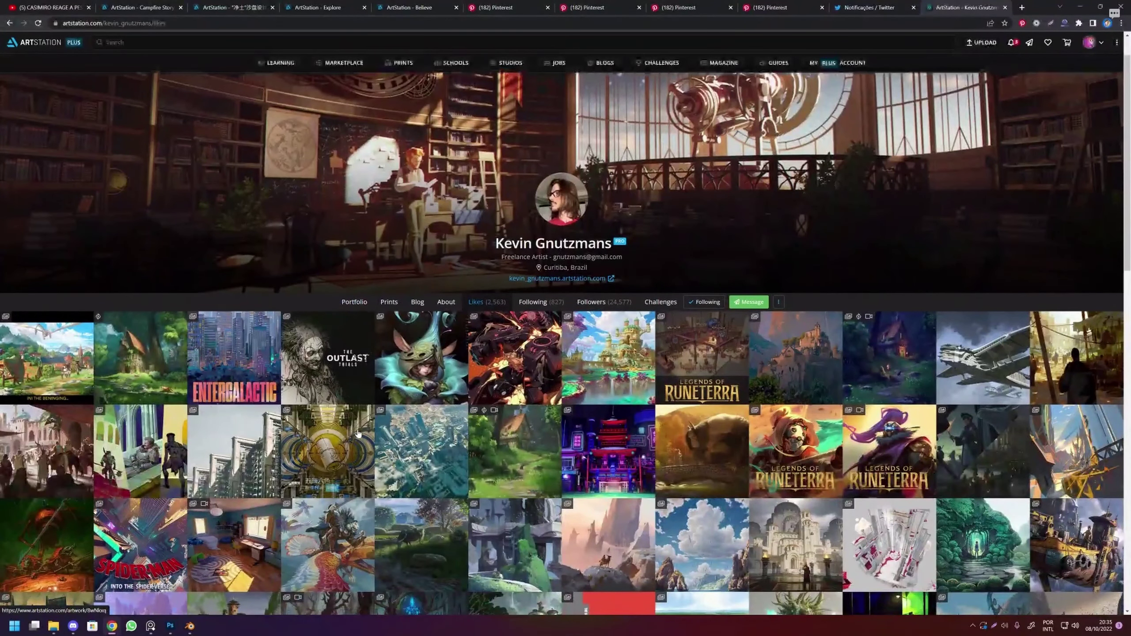
scroll(372, 441, "down", 1)
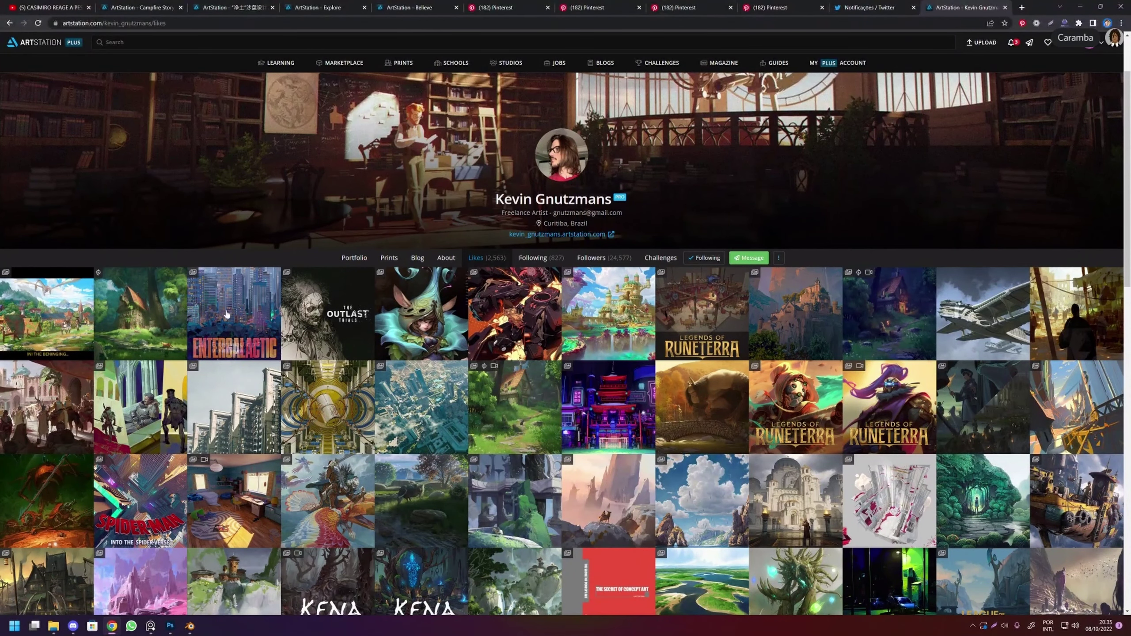
scroll(227, 314, "down", 2)
scroll(227, 315, "down", 2)
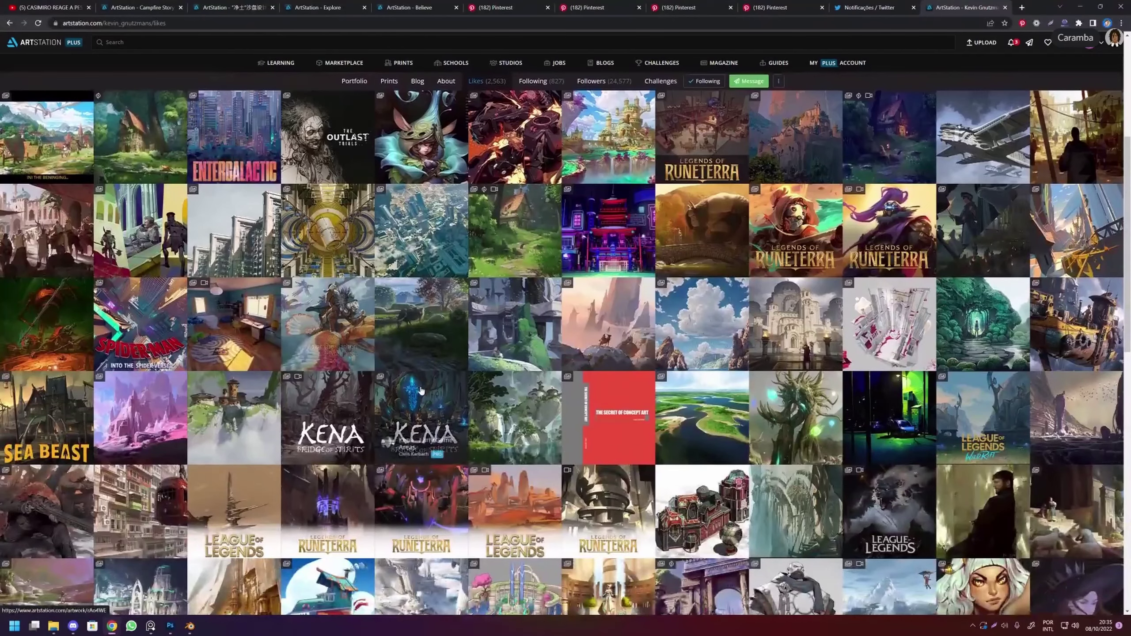
left_click(899, 302)
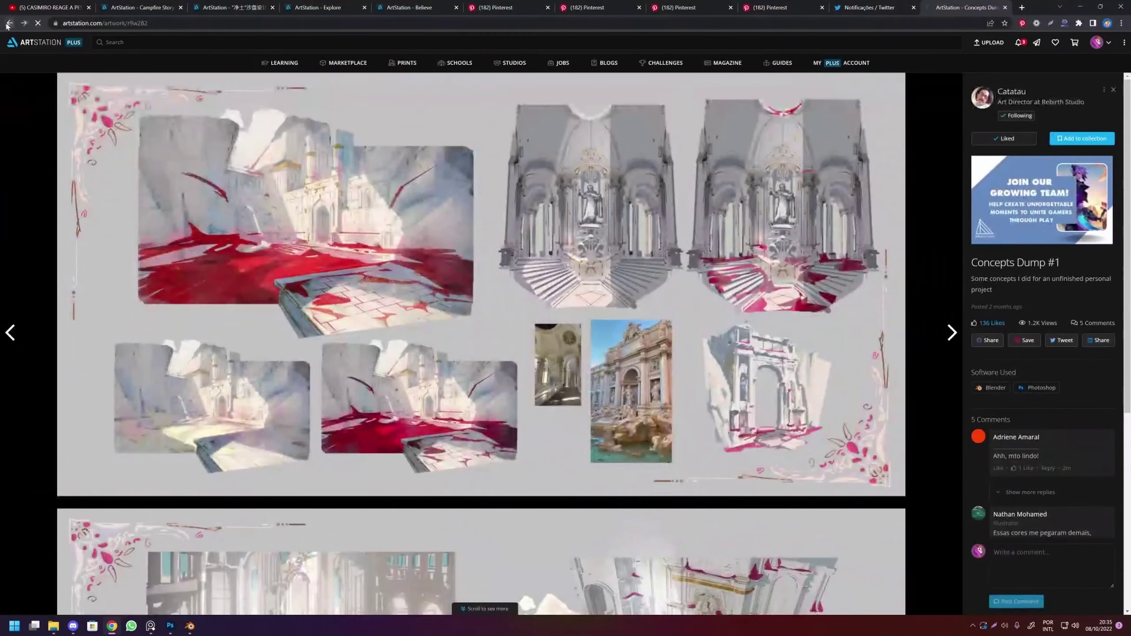
left_click(9, 23)
Browse the Kuker house ArtStation page's video and images, then show the TCHAU, OBRIGADO! slide.
left_click(508, 219)
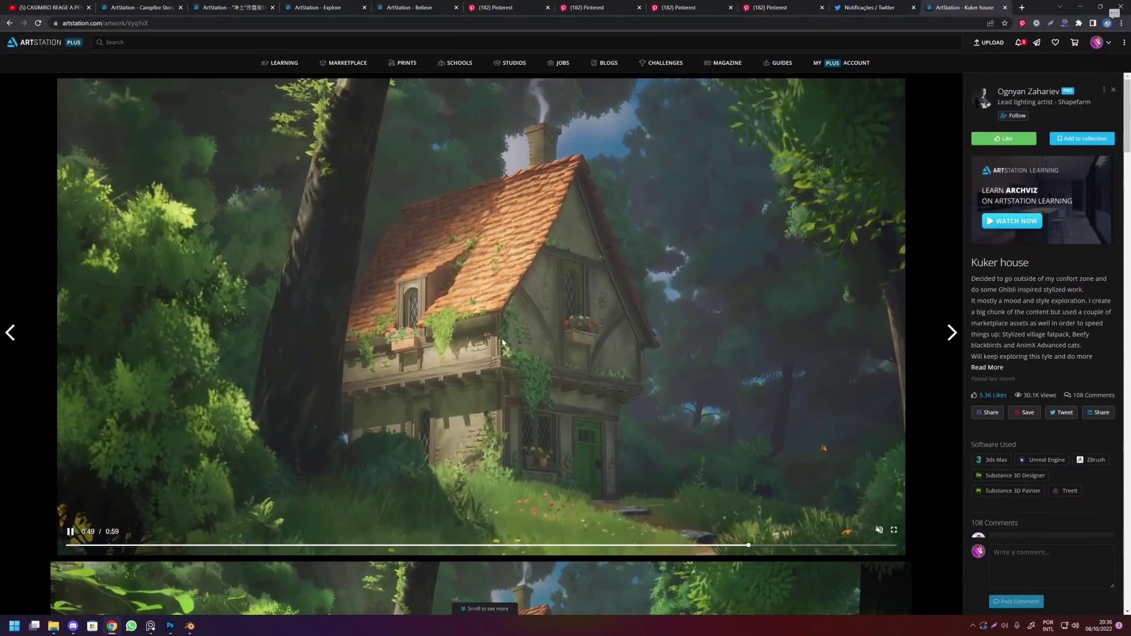
scroll(526, 320, "down", 2)
scroll(525, 338, "down", 3)
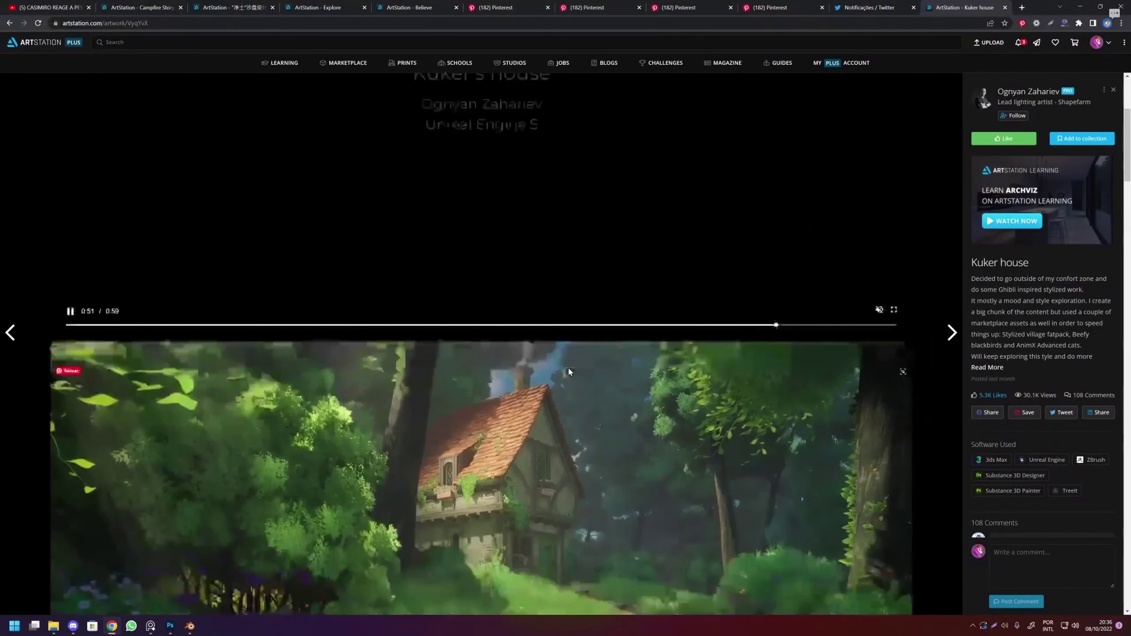
scroll(567, 367, "down", 5)
scroll(562, 359, "down", 5)
scroll(562, 359, "down", 5)
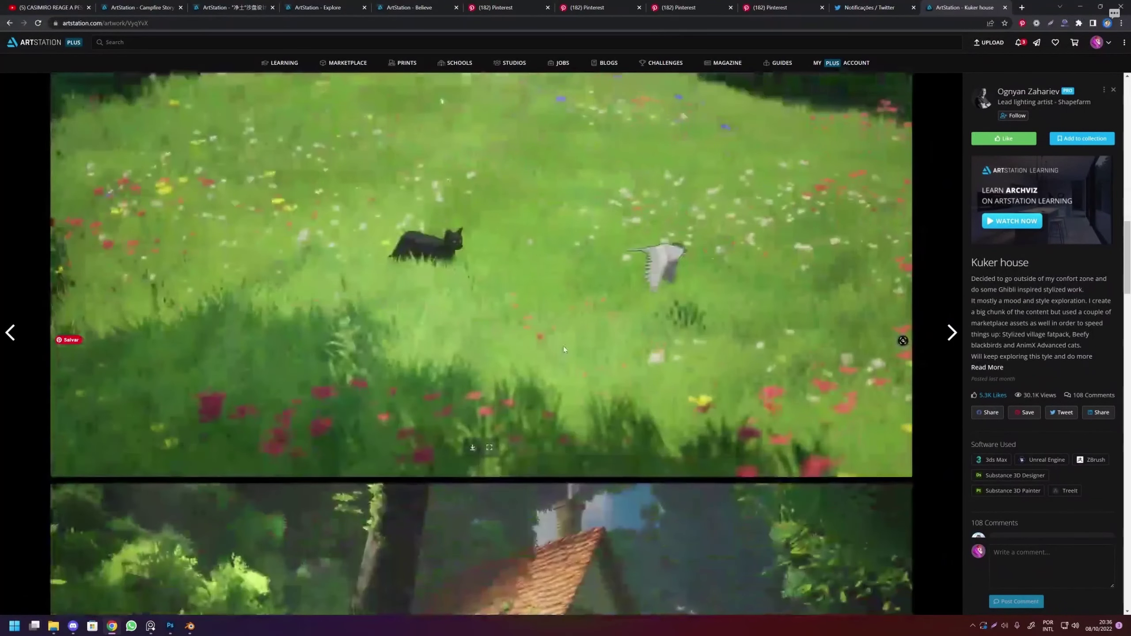
scroll(564, 347, "down", 4)
scroll(560, 354, "down", 1)
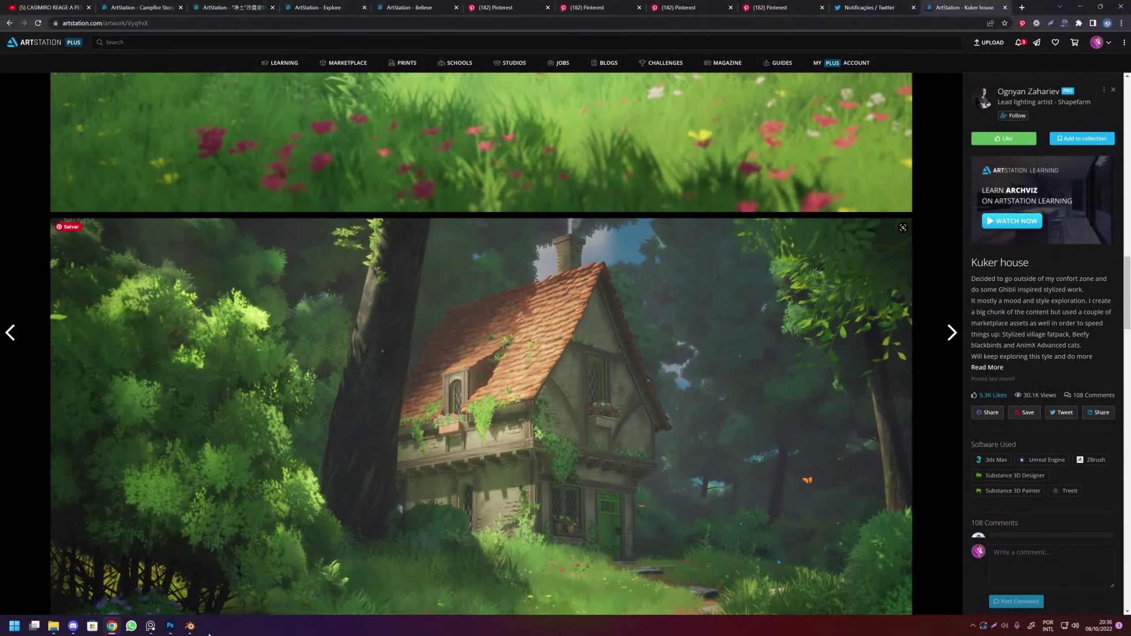
left_click(170, 626)
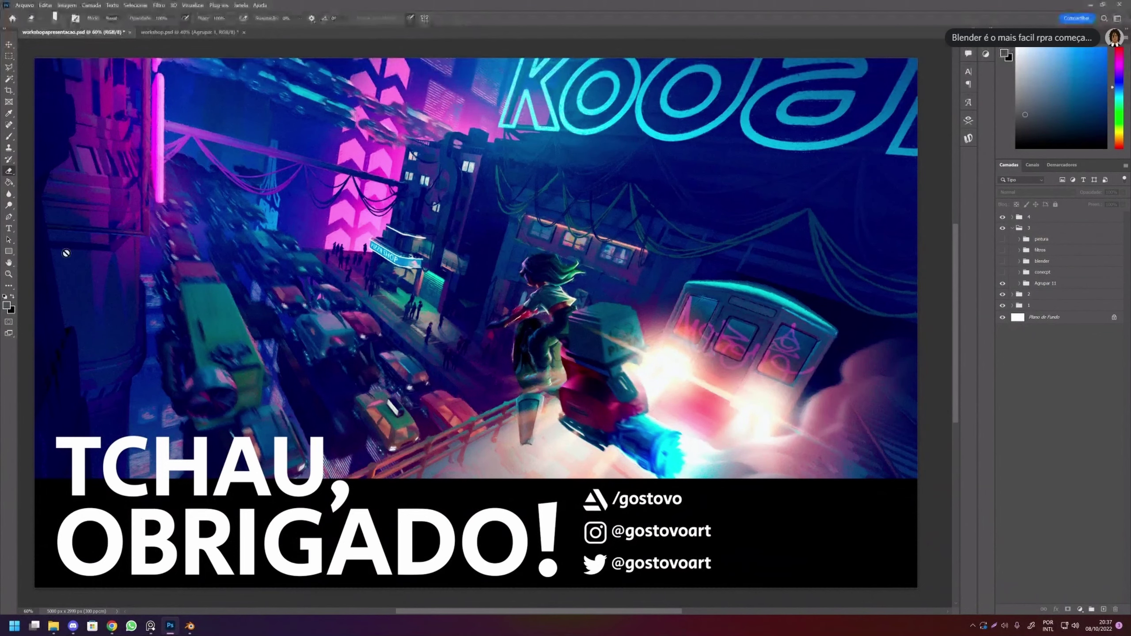
Visit blender.org's Blender 3.3.1 LTS homepage in Chrome, then return to the TCHAU, OBRIGADO! slide.
left_click(112, 627)
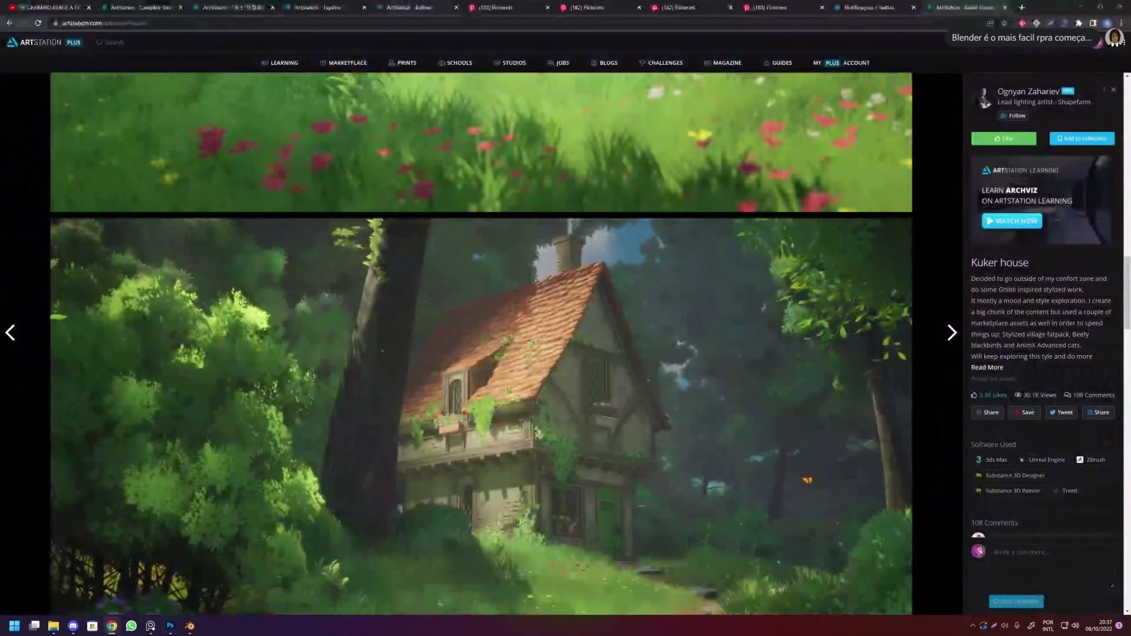
type("blender.org")
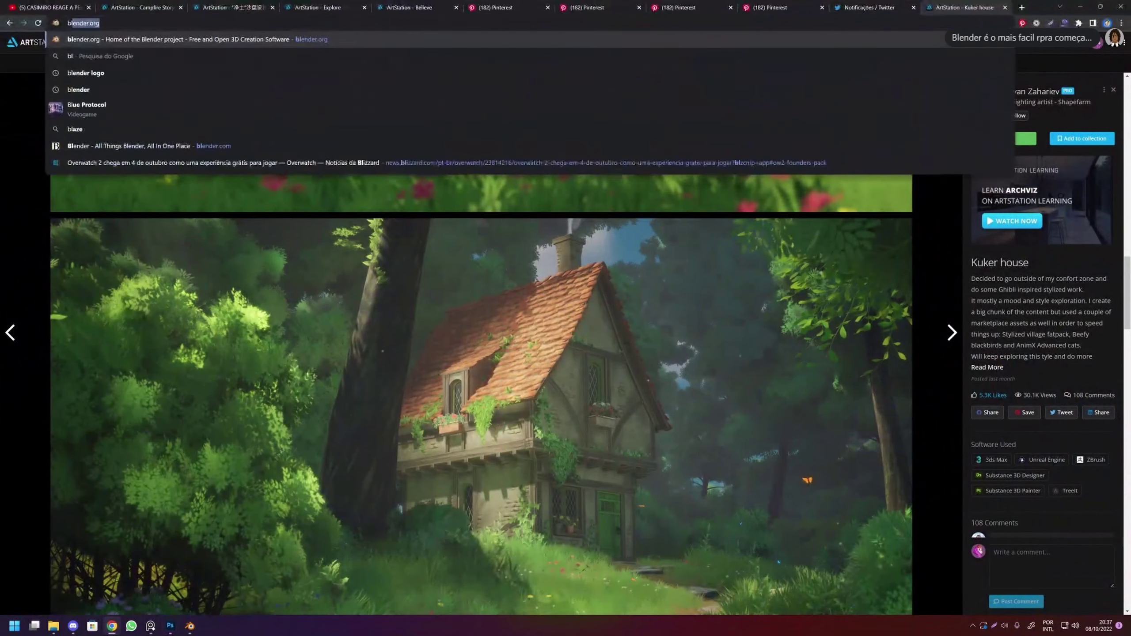
key("Return")
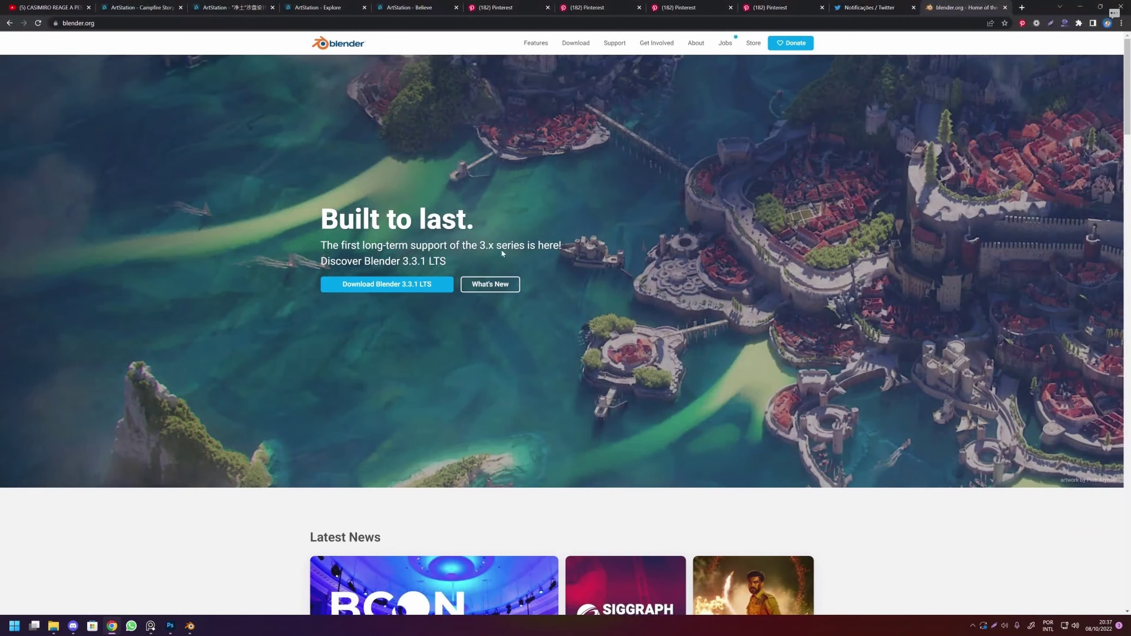
left_click(170, 625)
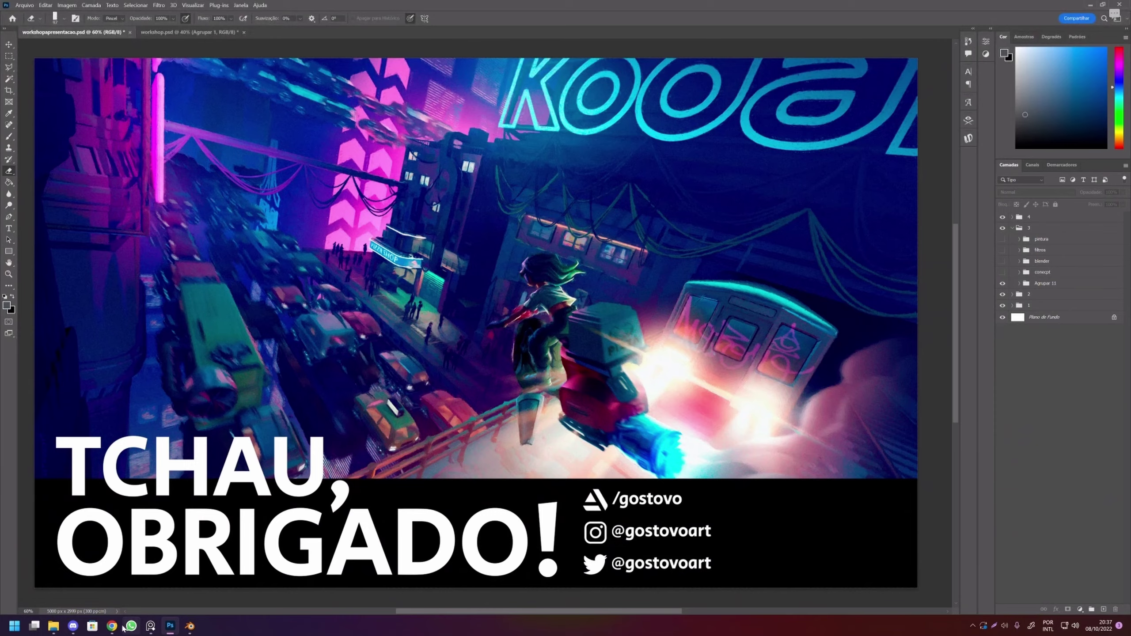
Switch from Photoshop back to Chrome's blender.org 'Built to last' homepage.
left_click(113, 626)
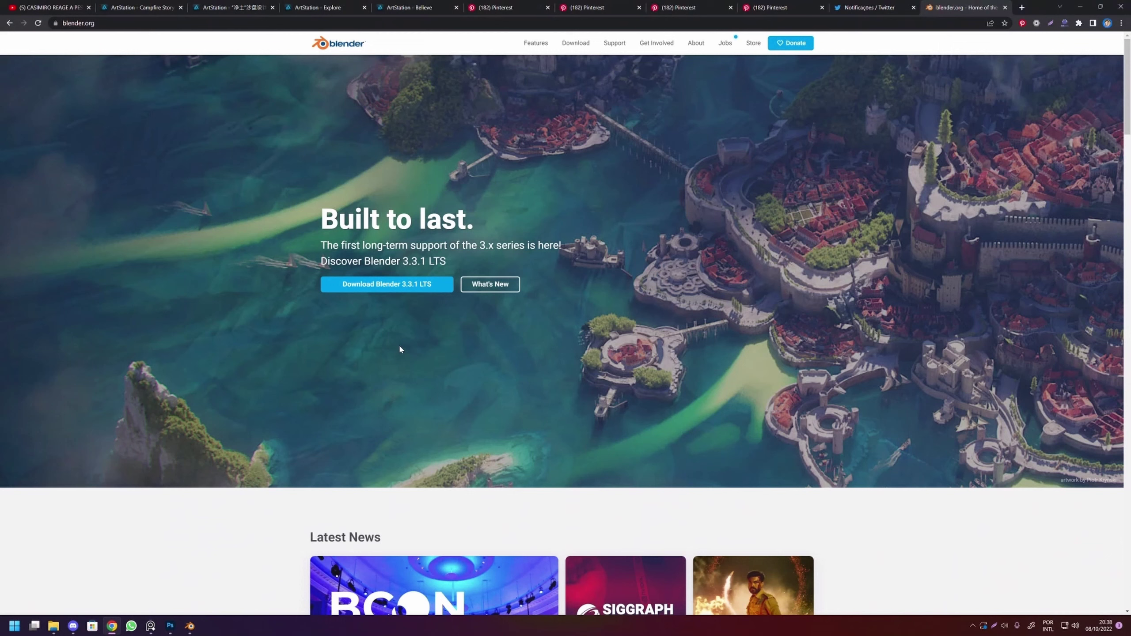
Copy the blender.org page address from Chrome's address bar and switch to Discord.
key("ctrl+l")
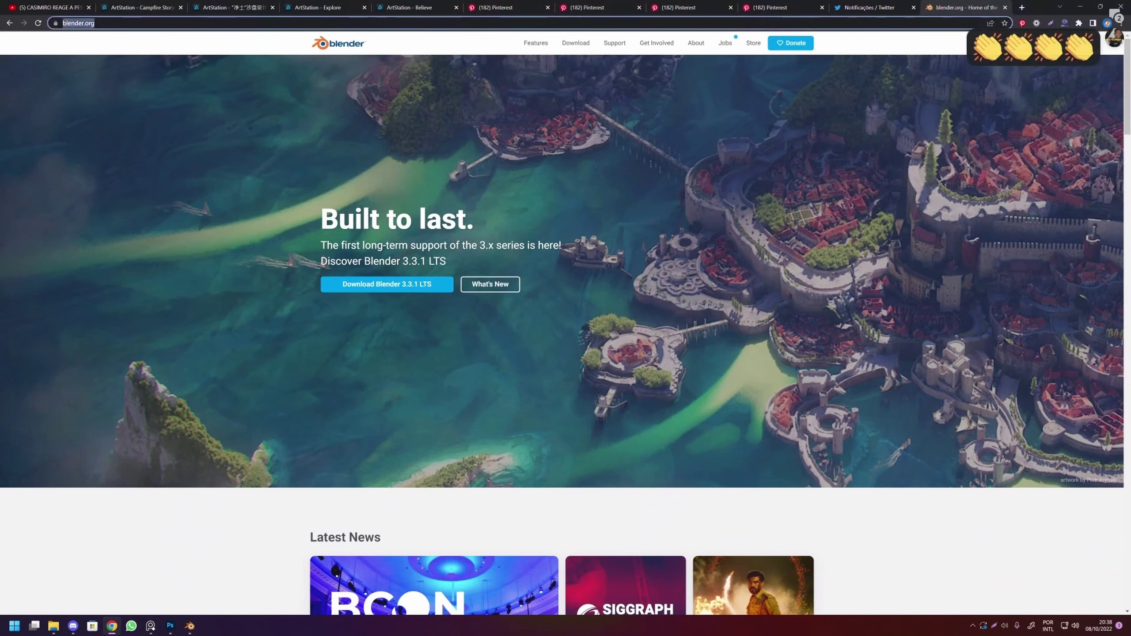
right_click(121, 23)
left_click(158, 96)
key("alt+Tab")
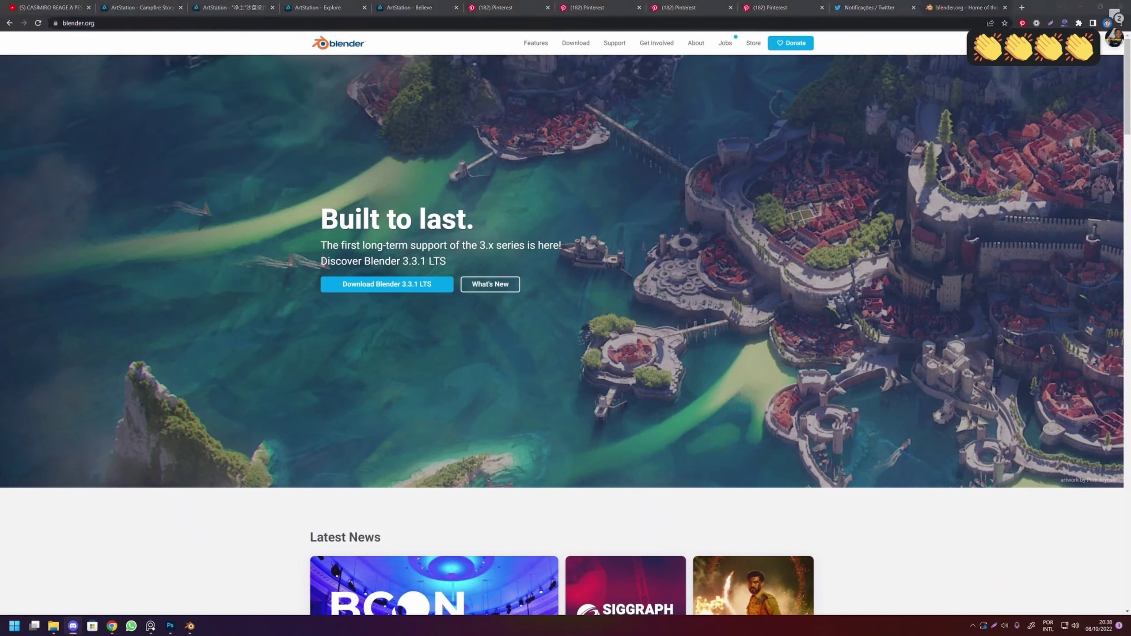